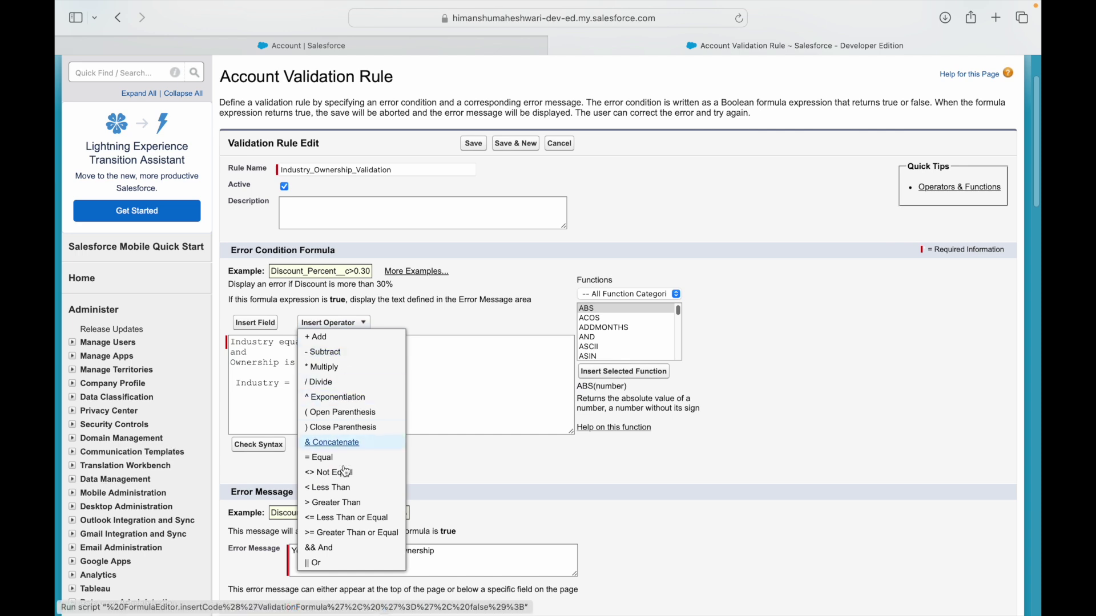
Complete the condition Industry = 'Technology', removing the duplicate equals sign.
{"action": "left_click", "coordinate": [331, 458]}
{"action": "key", "text": "BackSpace"}
{"action": "key", "text": "BackSpace"}
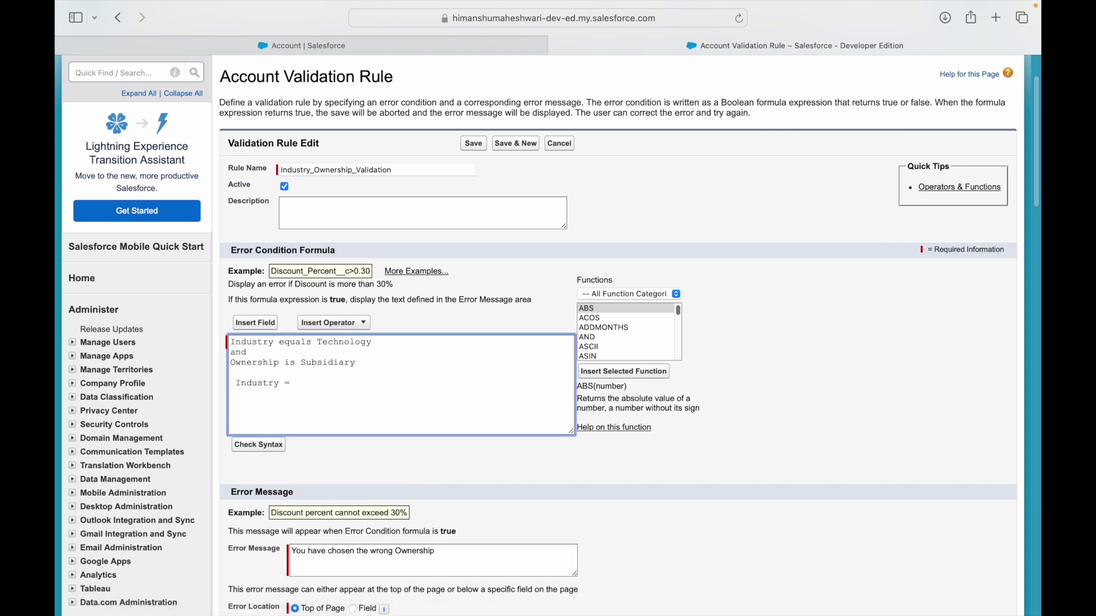
{"action": "type", "text": "Technology'"}
{"action": "key", "text": "shift+super+Right"}
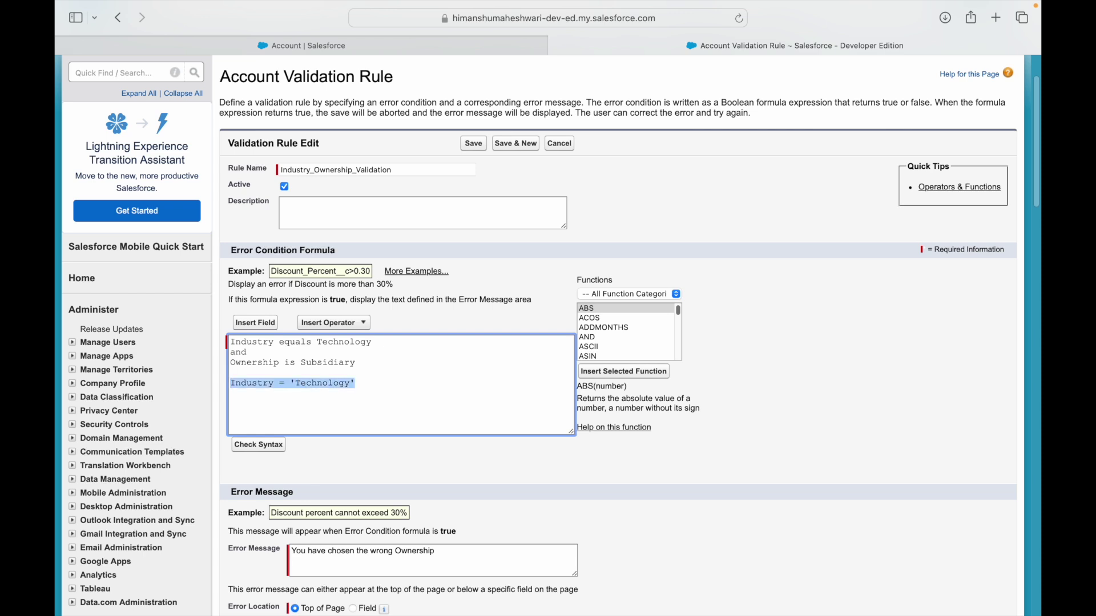
{"action": "key", "text": "Left"}
{"action": "key", "text": "Up"}
{"action": "key", "text": "shift+super+Right"}
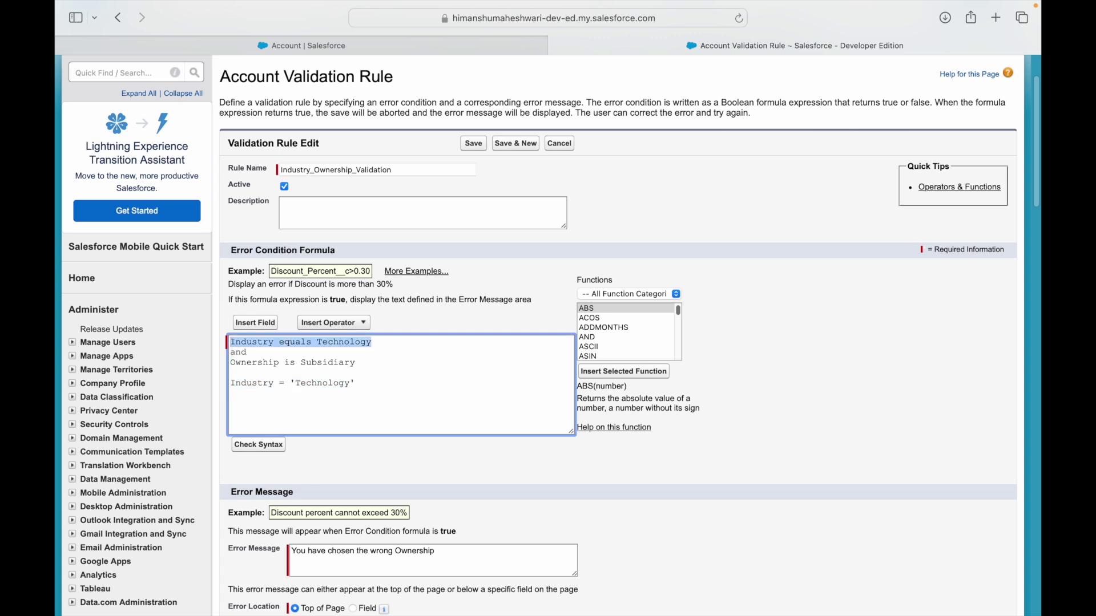
{"action": "key", "text": "Down"}
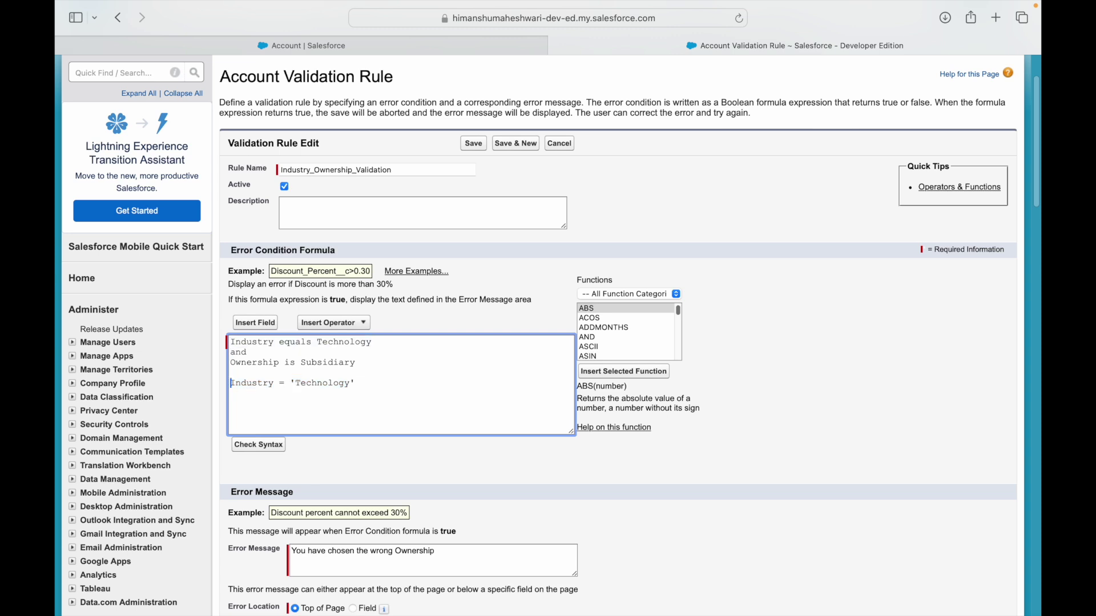
{"action": "key", "text": "shift+super+Right"}
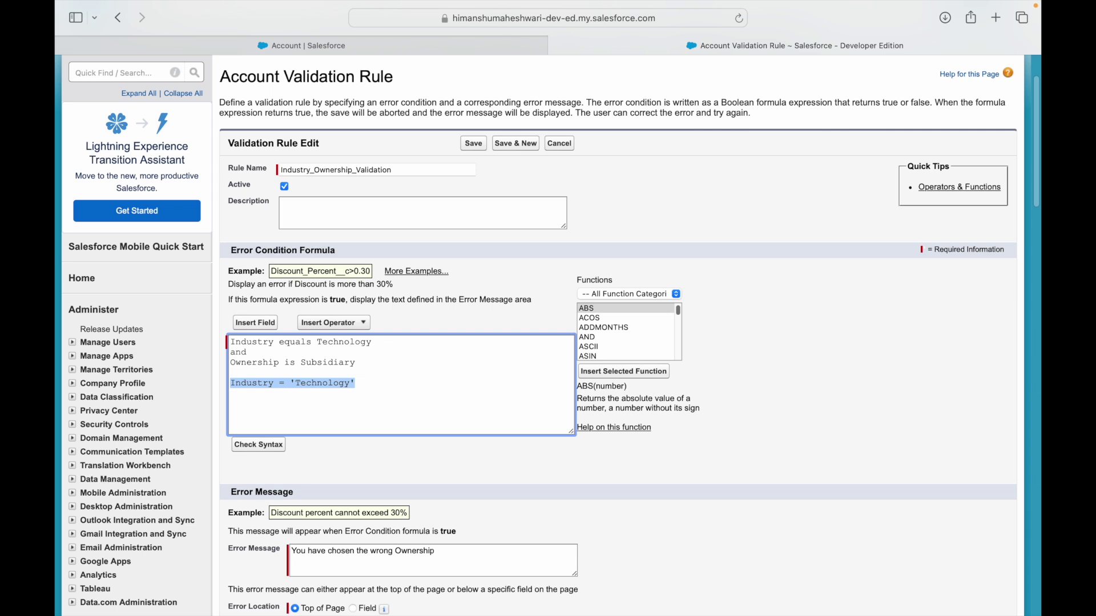
{"action": "key", "text": "Right"}
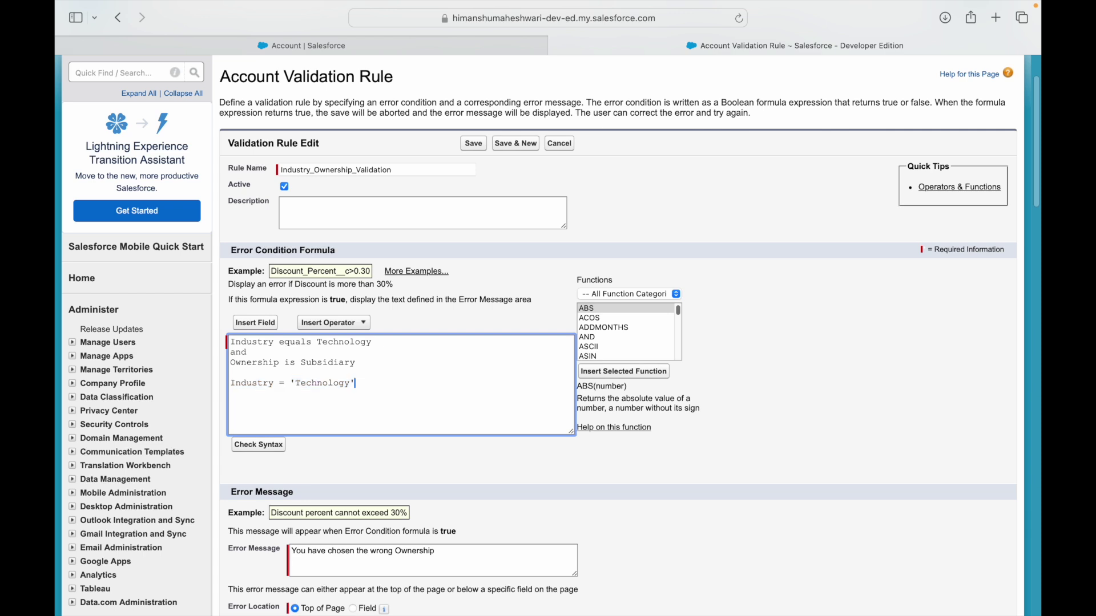
Add an && (And) operator on a new line and start the next line for Ownership.
{"action": "key", "text": "Return"}
{"action": "left_click", "coordinate": [334, 323]}
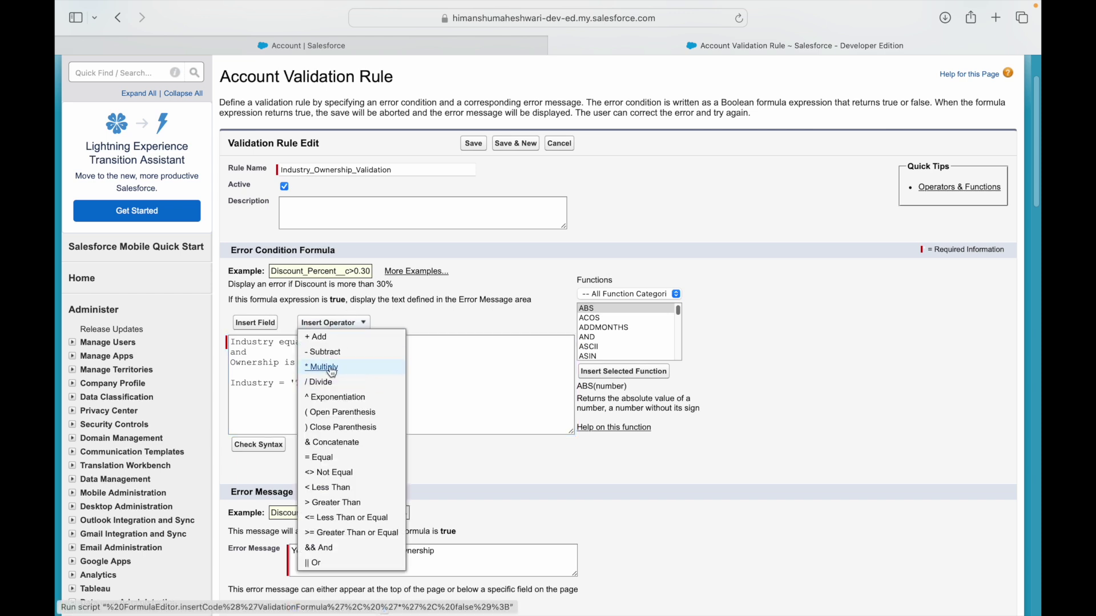
{"action": "left_click", "coordinate": [317, 548]}
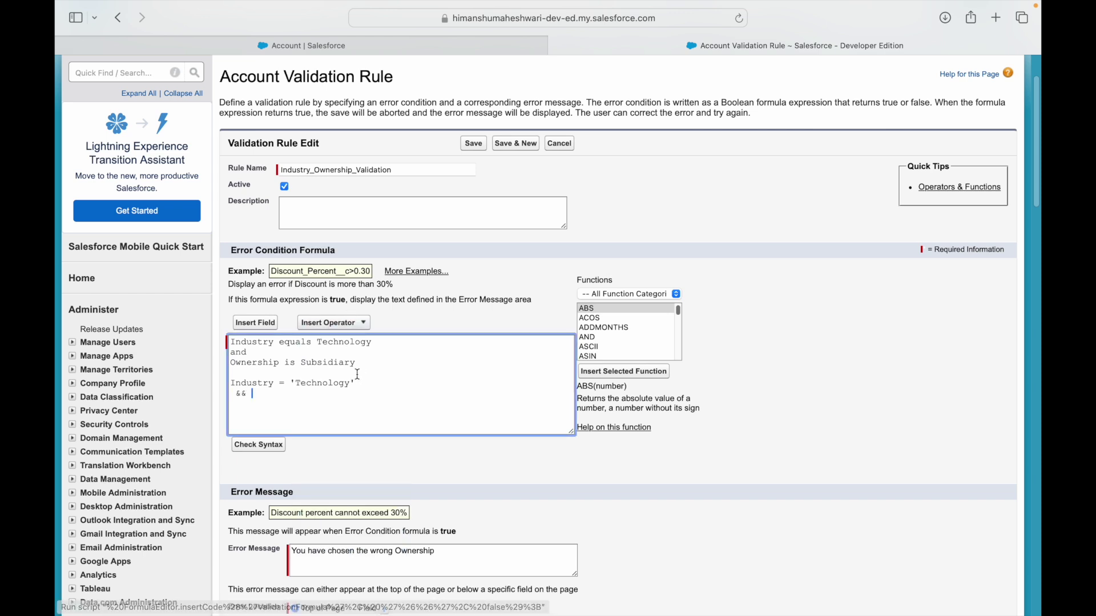
{"action": "key", "text": "Return"}
{"action": "type", "text": "Owner"}
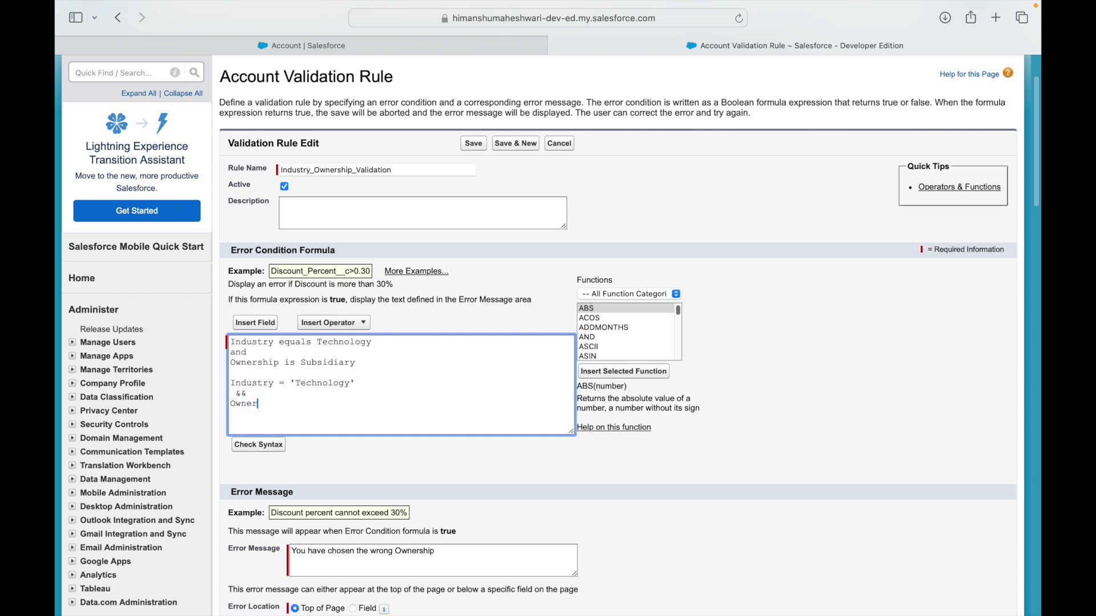
{"action": "key", "text": "BackSpace"}
{"action": "key", "text": "BackSpace"}
{"action": "key", "text": "BackSpace"}
{"action": "key", "text": "BackSpace"}
{"action": "key", "text": "BackSpace"}
Insert the Account Ownership field and follow it with = 'Subsidiary'.
{"action": "left_click", "coordinate": [260, 323]}
{"action": "left_click", "coordinate": [337, 285]}
{"action": "left_click", "coordinate": [409, 327]}
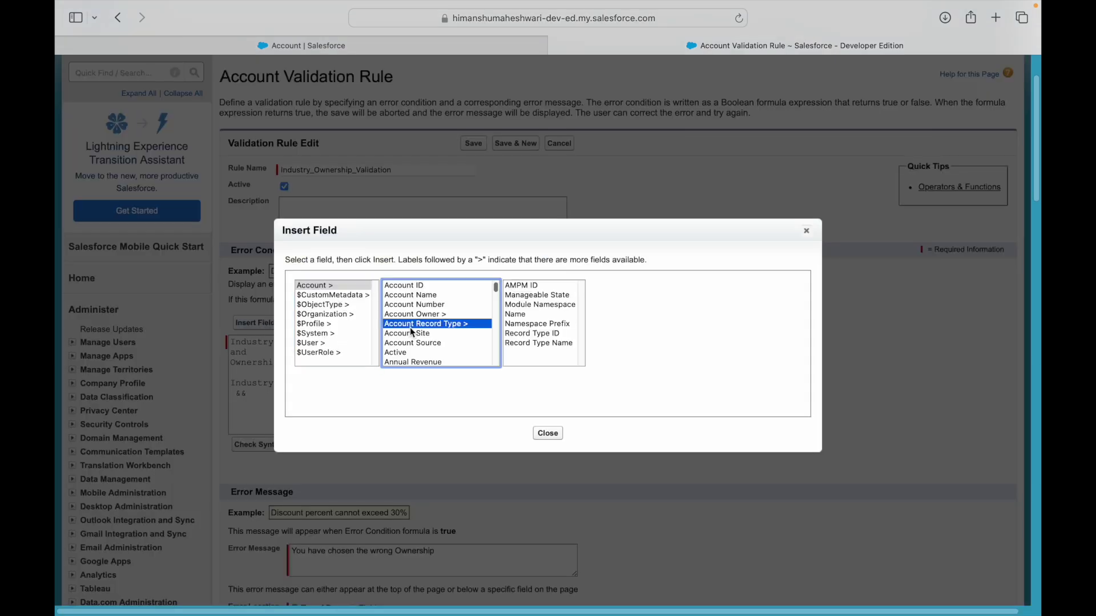
{"action": "key", "text": "o"}
{"action": "key", "text": "Down"}
{"action": "key", "text": "Down"}
{"action": "key", "text": "Down"}
{"action": "key", "text": "Up"}
{"action": "key", "text": "Up"}
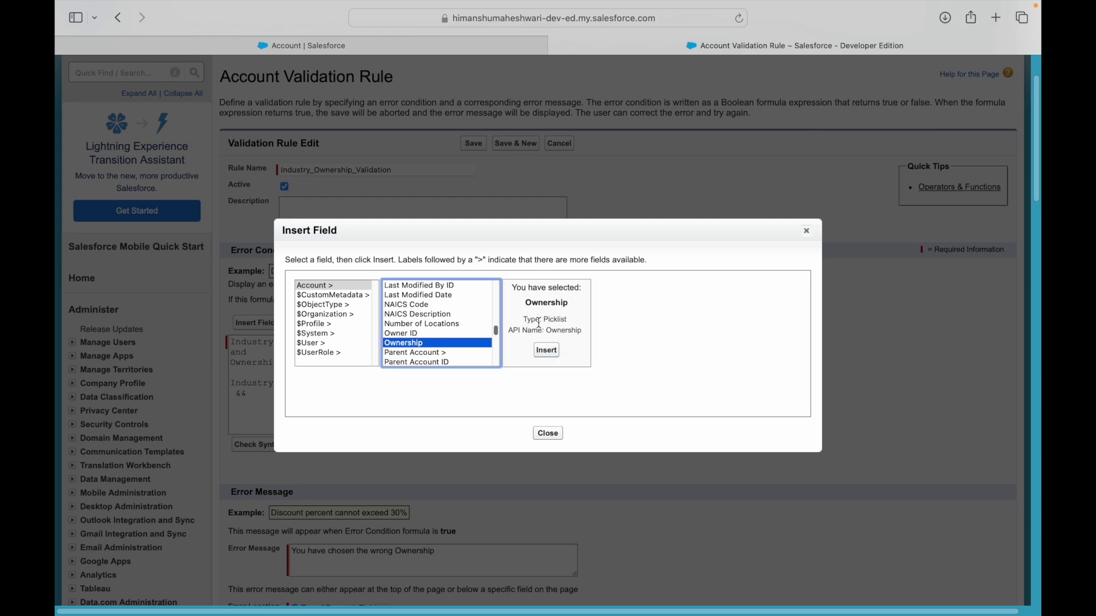
{"action": "left_click_drag", "start_coordinate": [543, 320], "coordinate": [567, 319]}
{"action": "left_click", "coordinate": [546, 350]}
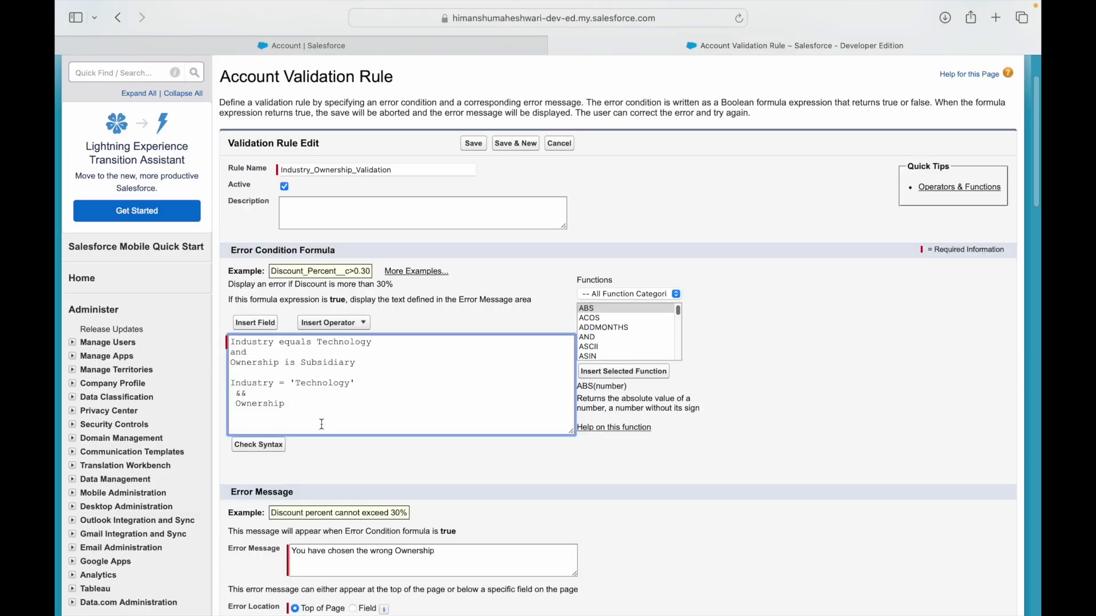
{"action": "type", "text": "= "}
{"action": "type", "text": "''"}
{"action": "type", "text": "Subsidiary"}
Delete the plain-English note lines and join the whole formula onto one line.
{"action": "key", "text": "BackSpace"}
{"action": "key", "text": "shift+Up"}
{"action": "key", "text": "shift+Up"}
{"action": "key", "text": "shift+Up"}
{"action": "key", "text": "BackSpace"}
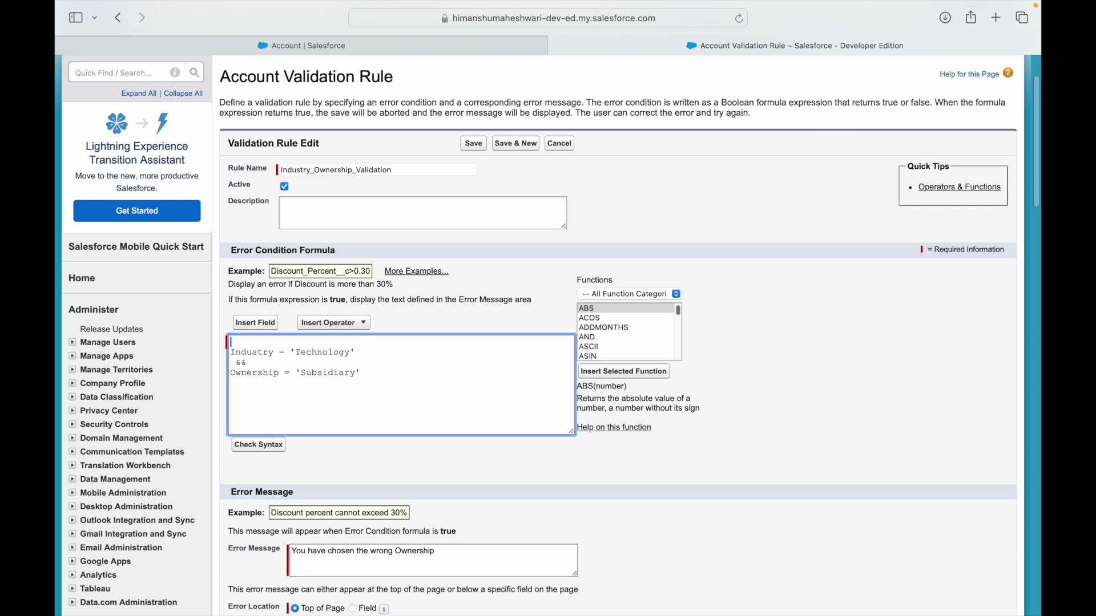
{"action": "key", "text": "BackSpace"}
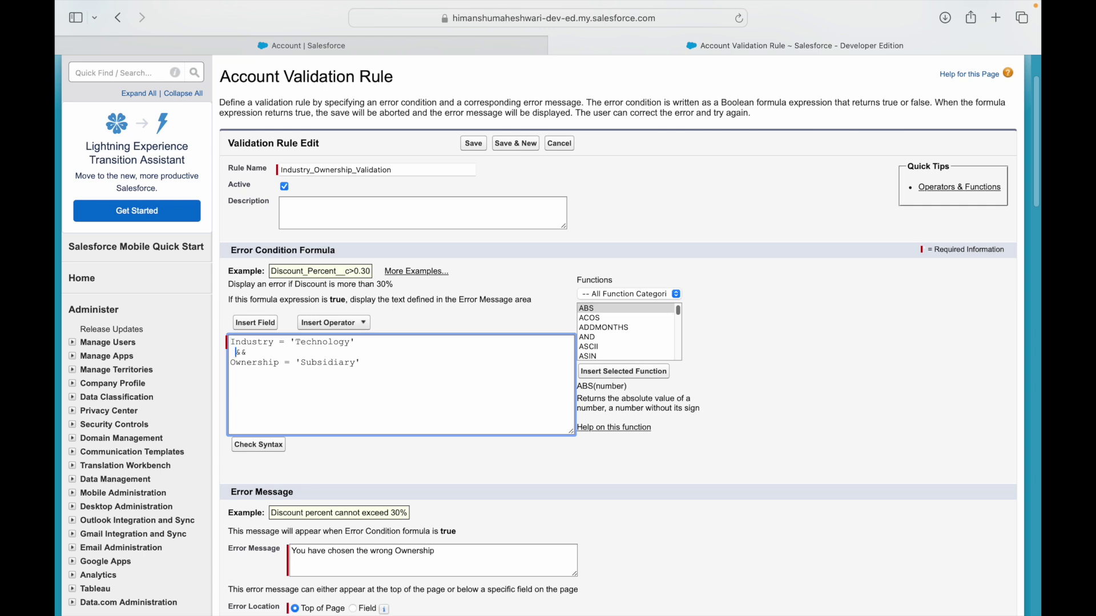
{"action": "key", "text": "BackSpace"}
{"action": "key", "text": "Down"}
{"action": "key", "text": "BackSpace"}
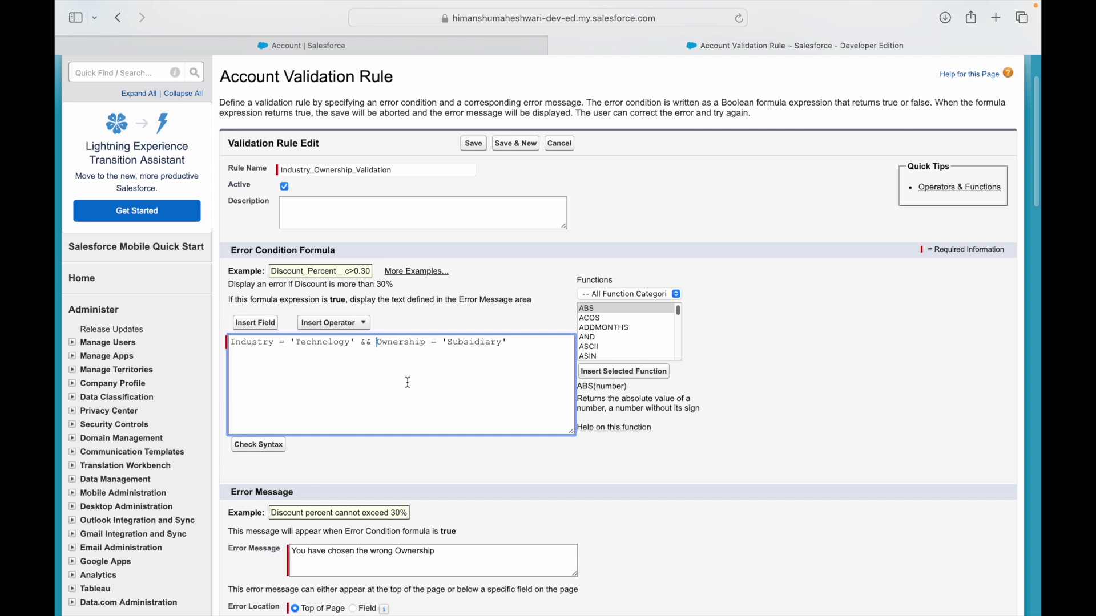
{"action": "left_click_drag", "start_coordinate": [514, 341], "coordinate": [243, 338]}
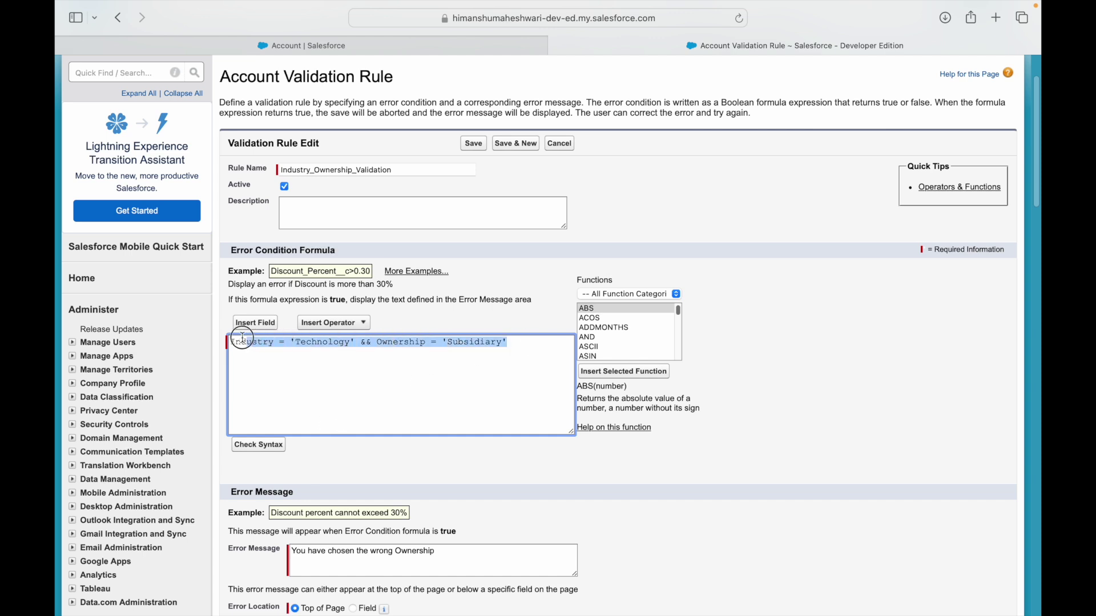
{"action": "left_click", "coordinate": [302, 361]}
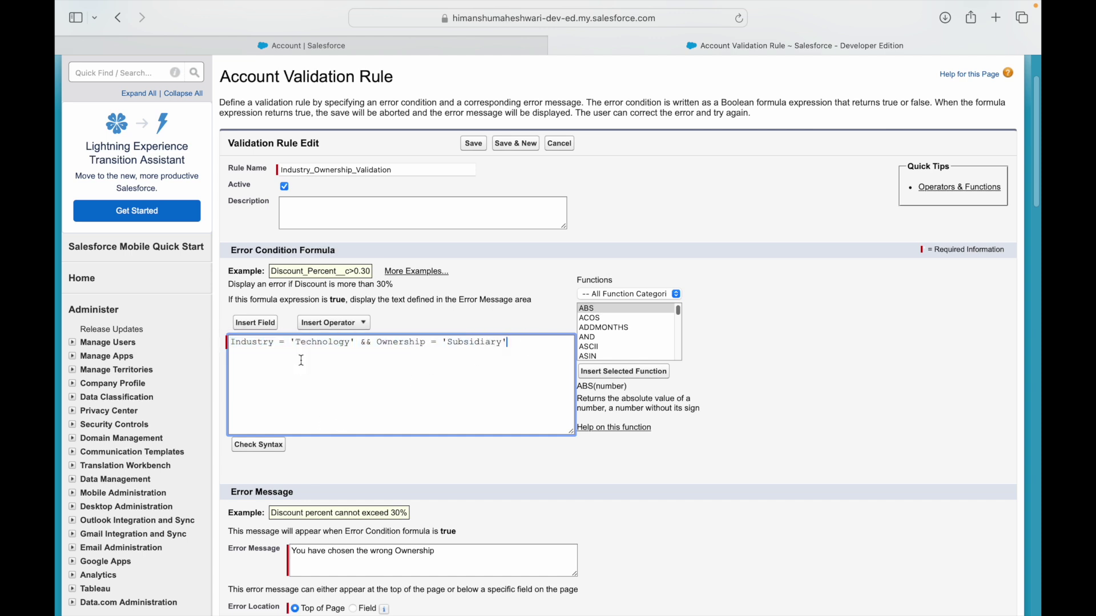
Run Check Syntax and read the error that Industry is a picklist field.
{"action": "left_click", "coordinate": [262, 448]}
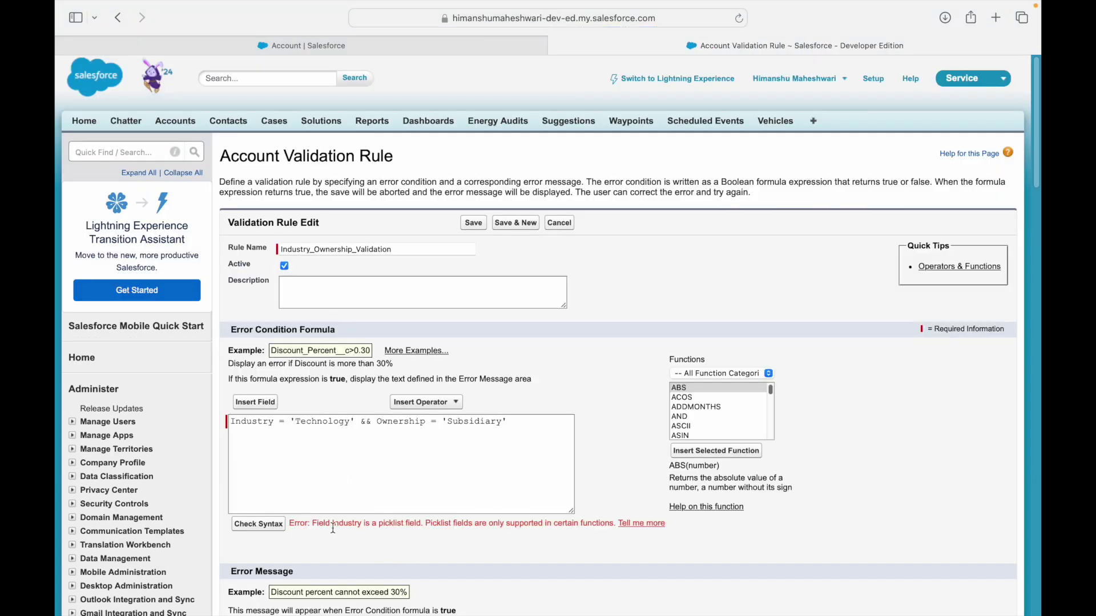
{"action": "left_click_drag", "start_coordinate": [313, 524], "coordinate": [425, 524]}
{"action": "left_click", "coordinate": [457, 524]}
{"action": "double_click", "coordinate": [347, 524]}
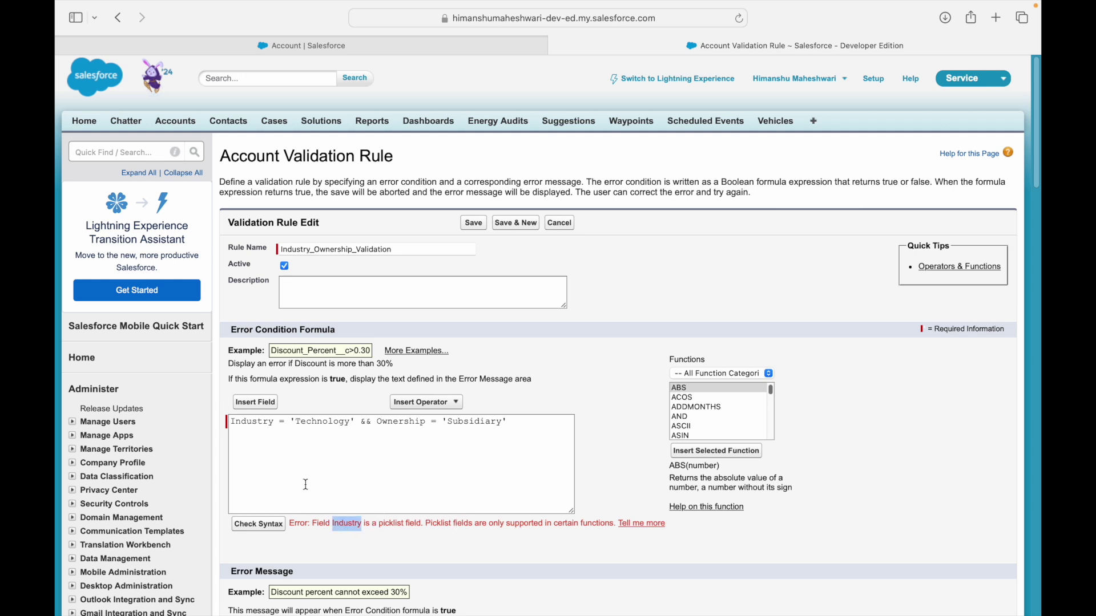
{"action": "double_click", "coordinate": [258, 422]}
{"action": "double_click", "coordinate": [399, 524]}
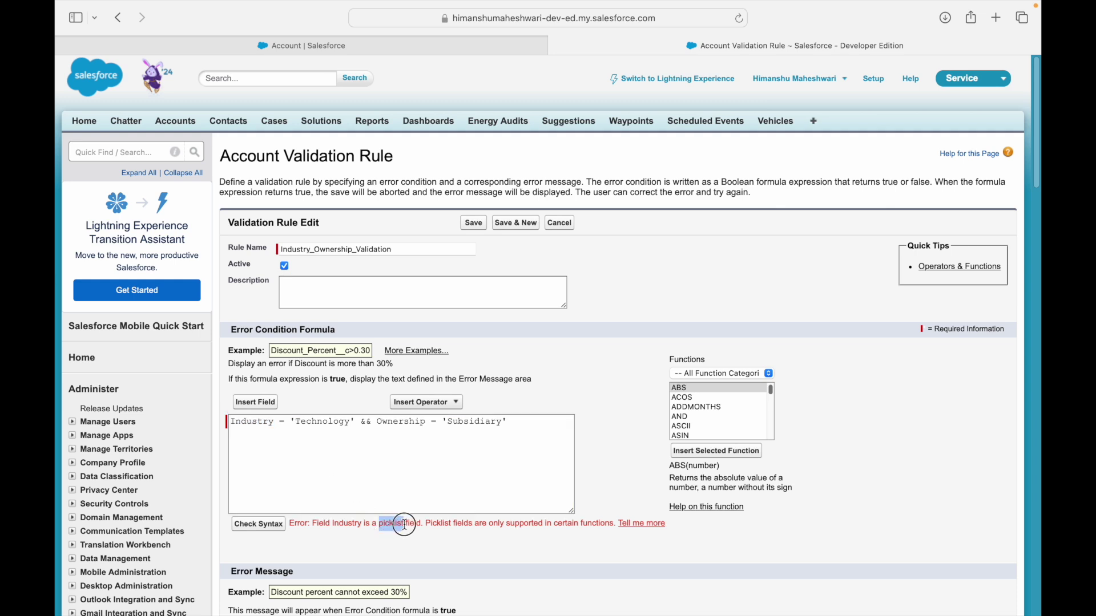
{"action": "left_click_drag", "start_coordinate": [429, 526], "coordinate": [606, 526]}
{"action": "double_click", "coordinate": [606, 526]}
Examine the Industry = 'Technology' condition in the formula that caused the error.
{"action": "left_click", "coordinate": [297, 446]}
{"action": "double_click", "coordinate": [253, 423]}
{"action": "double_click", "coordinate": [310, 423]}
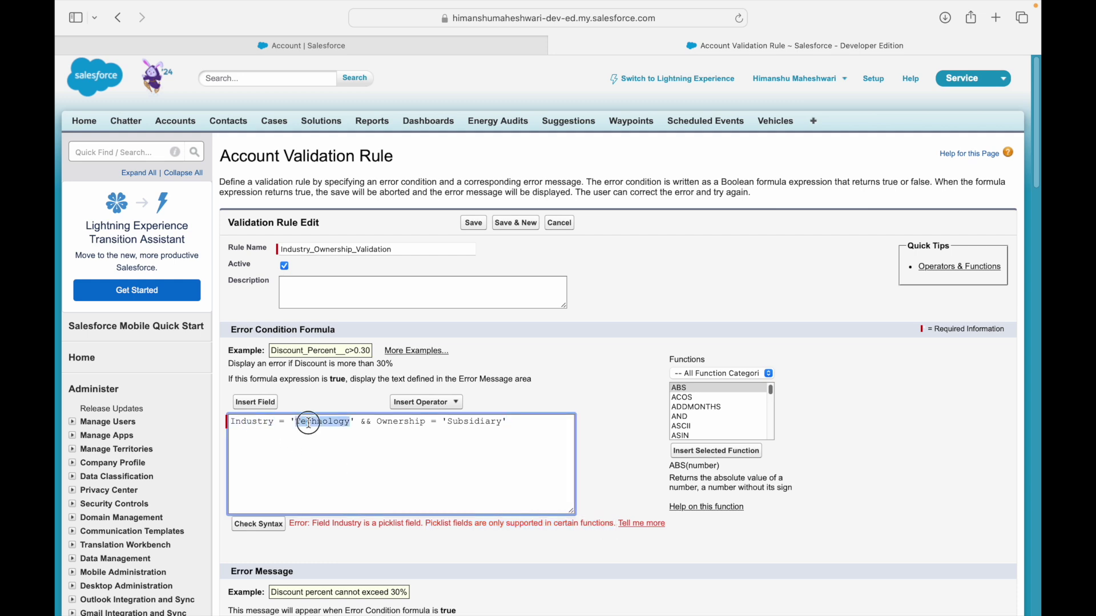
{"action": "left_click", "coordinate": [342, 475]}
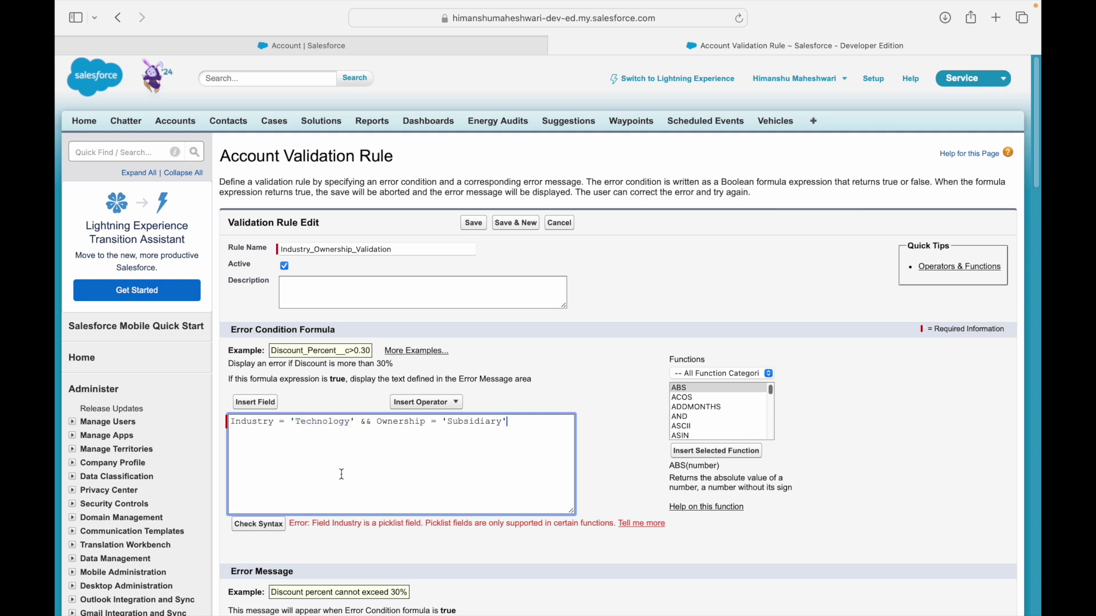
{"action": "left_click_drag", "start_coordinate": [356, 420], "coordinate": [350, 421]}
{"action": "double_click", "coordinate": [247, 423]}
{"action": "left_click", "coordinate": [309, 434]}
Filter the function list to Text and read the ISPICKVAL description.
{"action": "left_click", "coordinate": [690, 374]}
{"action": "left_click", "coordinate": [690, 427]}
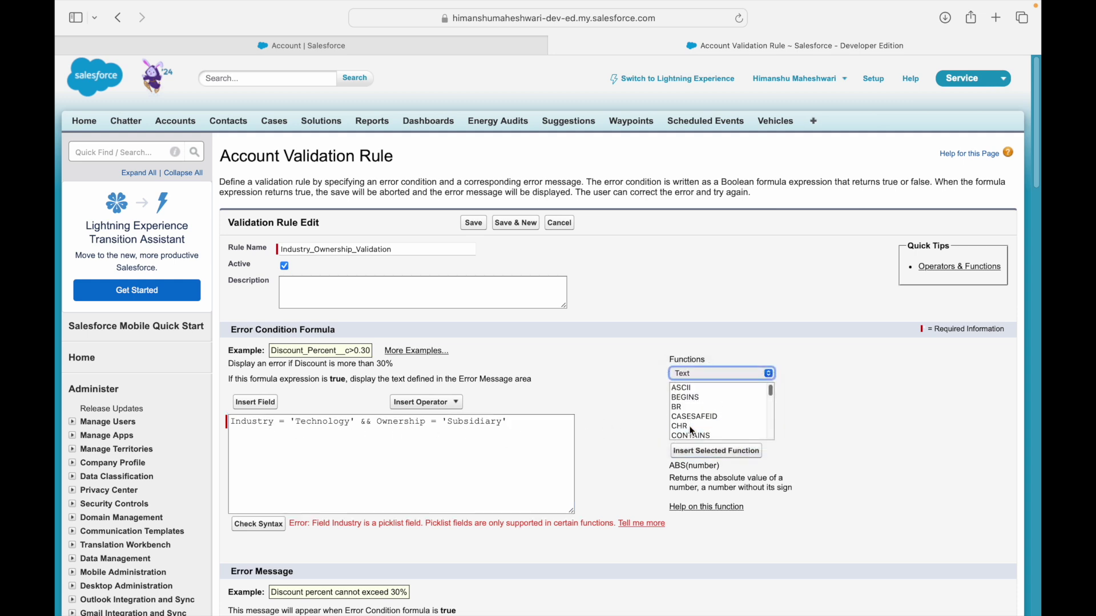
{"action": "left_click", "coordinate": [706, 398]}
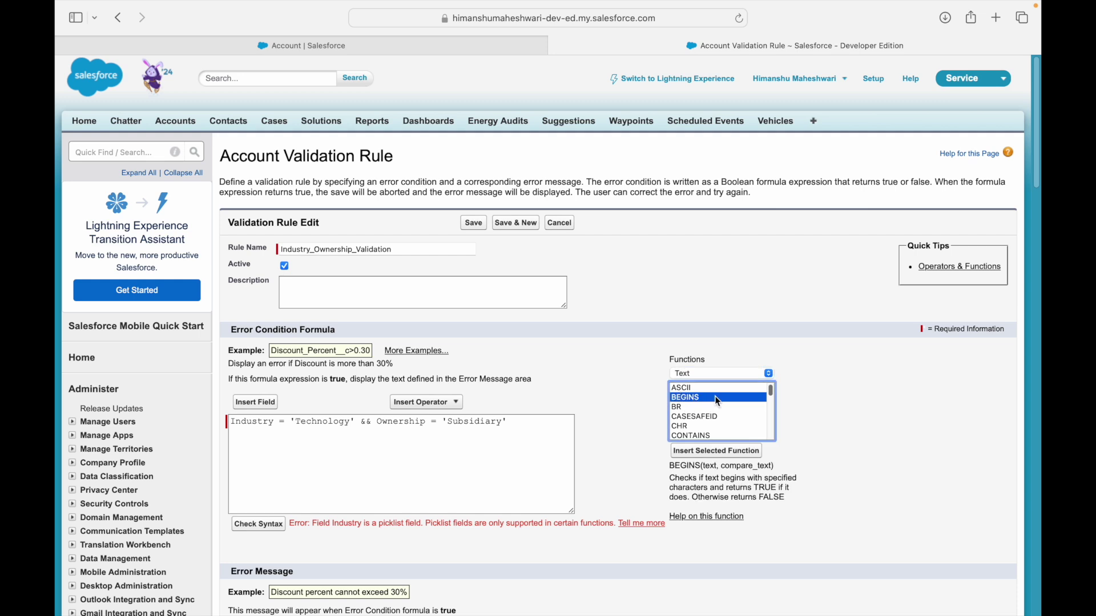
{"action": "key", "text": "Down"}
{"action": "key", "text": "Down"}
{"action": "key", "text": "Down"}
{"action": "key", "text": "Down"}
{"action": "key", "text": "Down"}
{"action": "key", "text": "Down"}
{"action": "key", "text": "Down"}
{"action": "key", "text": "Down"}
{"action": "key", "text": "Down"}
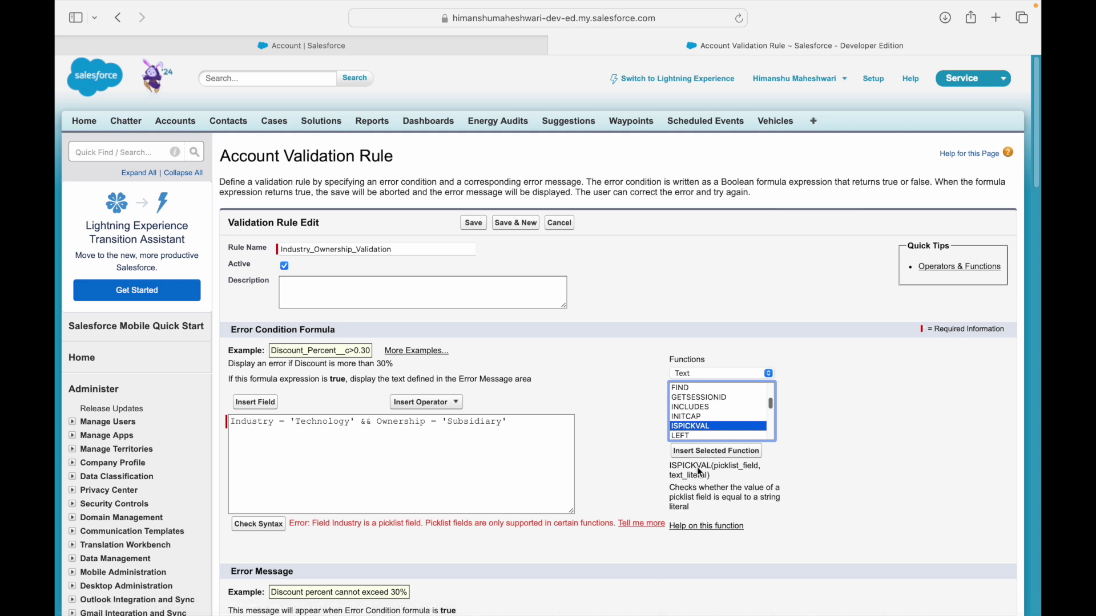
{"action": "left_click_drag", "start_coordinate": [671, 467], "coordinate": [708, 466]}
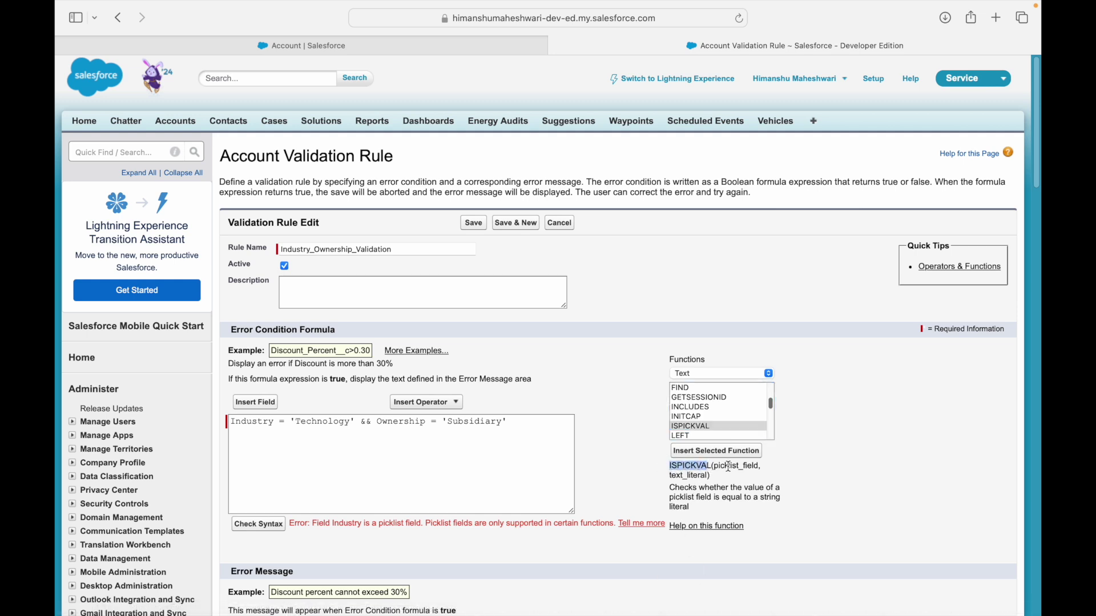
{"action": "double_click", "coordinate": [729, 466]}
{"action": "double_click", "coordinate": [695, 474]}
{"action": "left_click", "coordinate": [707, 490]}
{"action": "left_click_drag", "start_coordinate": [700, 487], "coordinate": [670, 495]}
{"action": "left_click", "coordinate": [728, 497]}
{"action": "left_click", "coordinate": [689, 495]}
Insert an ISPICKVAL template below the formula and fill it as ISPICKVAL(Industry,'Technology').
{"action": "left_click", "coordinate": [505, 467]}
{"action": "key", "text": "Return"}
{"action": "key", "text": "Return"}
{"action": "left_click", "coordinate": [724, 451]}
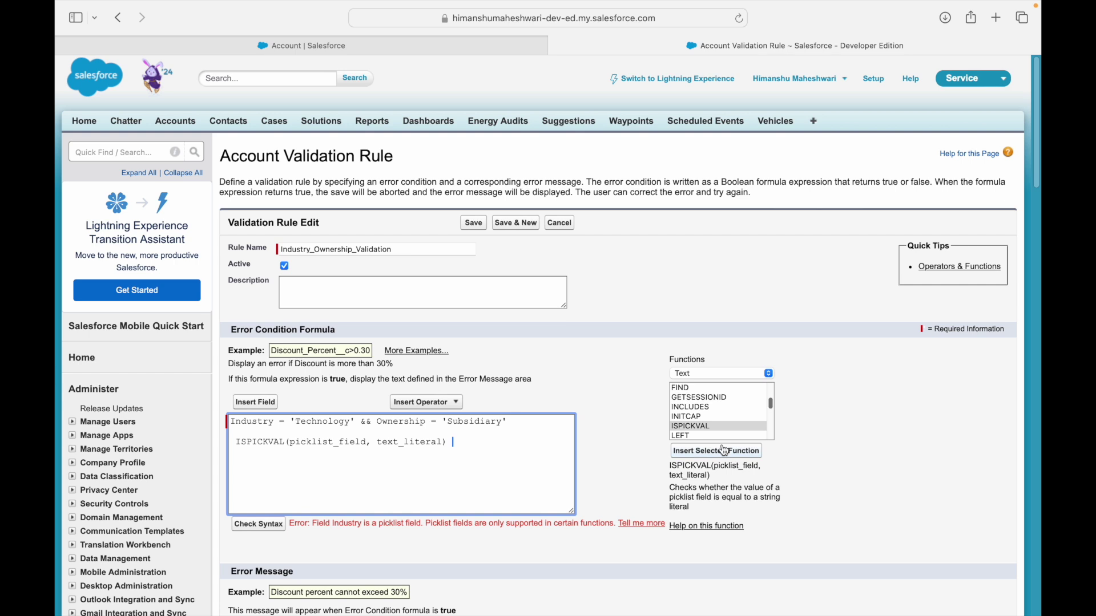
{"action": "double_click", "coordinate": [322, 443]}
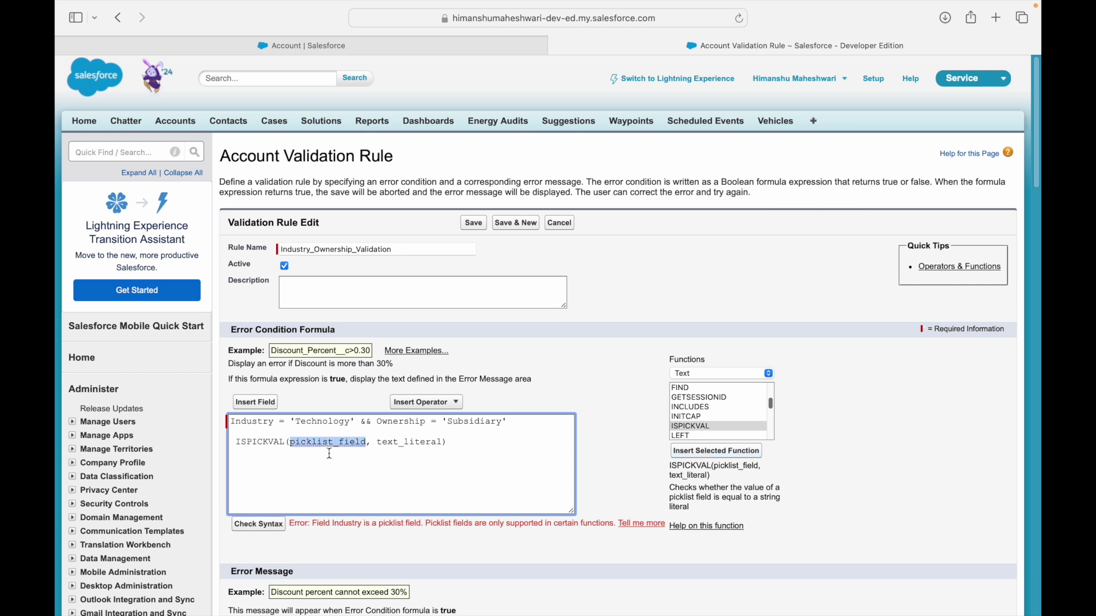
{"action": "type", "text": "Idustry"}
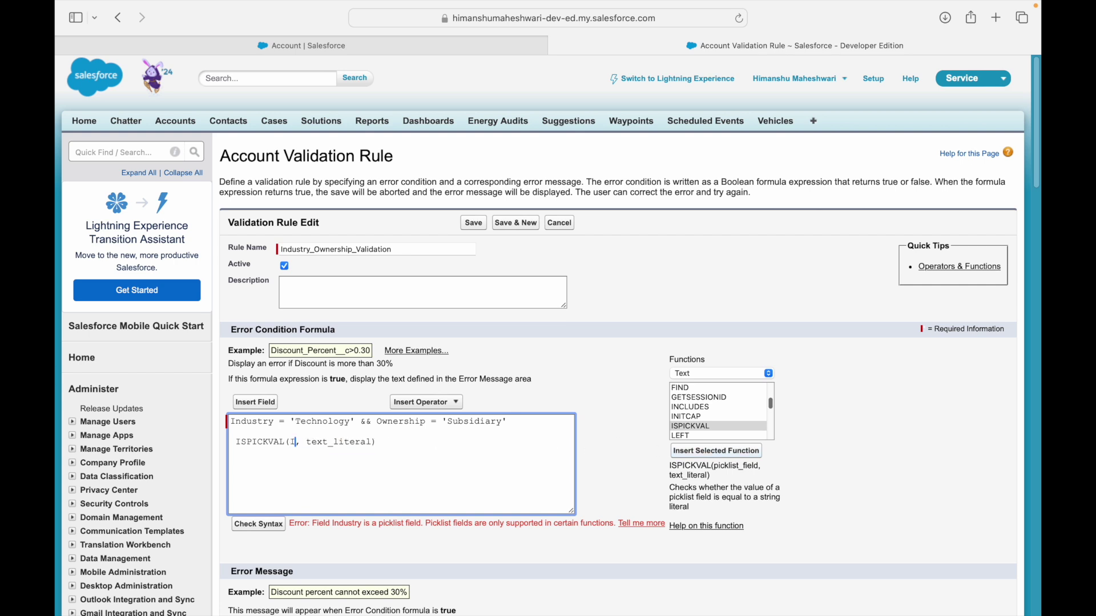
{"action": "type", "text": "n"}
{"action": "double_click", "coordinate": [379, 443]}
{"action": "type", "text": "'technology"}
{"action": "left_click", "coordinate": [349, 443]}
{"action": "key", "text": "BackSpace"}
{"action": "type", "text": "T"}
Replace Industry = 'Technology' with the ISPICKVAL condition and check the syntax again.
{"action": "key", "text": "Up"}
{"action": "key", "text": "shift+End"}
{"action": "key", "text": "super+c"}
{"action": "key", "text": "BackSpace"}
{"action": "key", "text": "shift+Right"}
{"action": "key", "text": "shift+Right"}
{"action": "key", "text": "shift+Right"}
{"action": "key", "text": "shift+Right"}
{"action": "key", "text": "shift+Right"}
{"action": "key", "text": "shift+Right"}
{"action": "key", "text": "shift+Right"}
{"action": "key", "text": "shift+Right"}
{"action": "key", "text": "shift+Right"}
{"action": "key", "text": "shift+Right"}
{"action": "key", "text": "shift+Right"}
{"action": "key", "text": "shift+Right"}
{"action": "key", "text": "shift+Right"}
{"action": "key", "text": "shift+Right"}
{"action": "key", "text": "shift+Right"}
{"action": "key", "text": "shift+Right"}
{"action": "key", "text": "shift+Right"}
{"action": "key", "text": "shift+Right"}
{"action": "key", "text": "shift+Right"}
{"action": "key", "text": "shift+Right"}
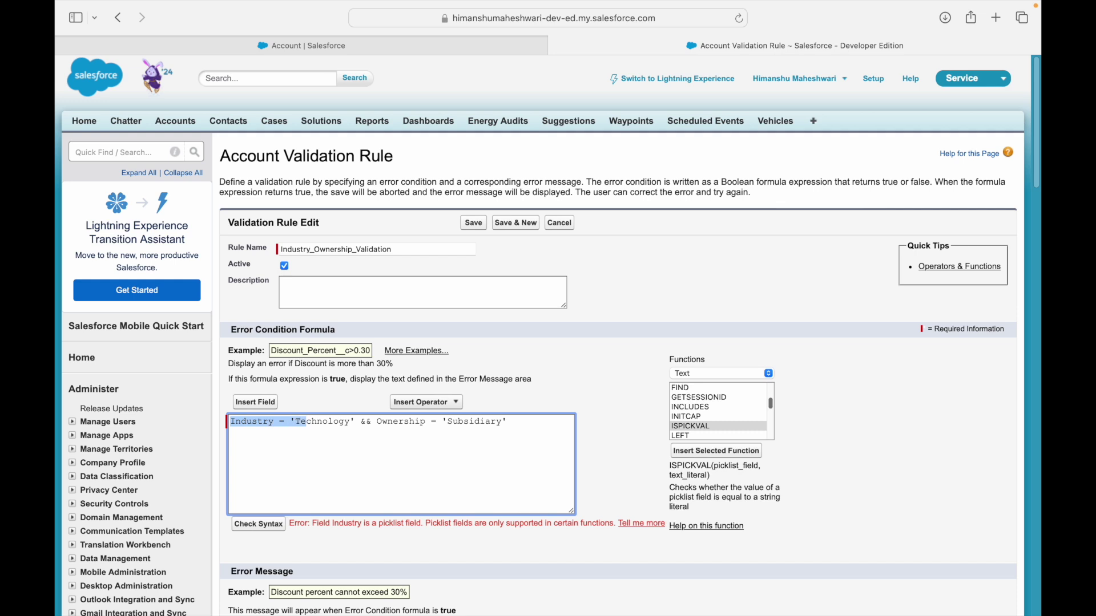
{"action": "key", "text": "super+v"}
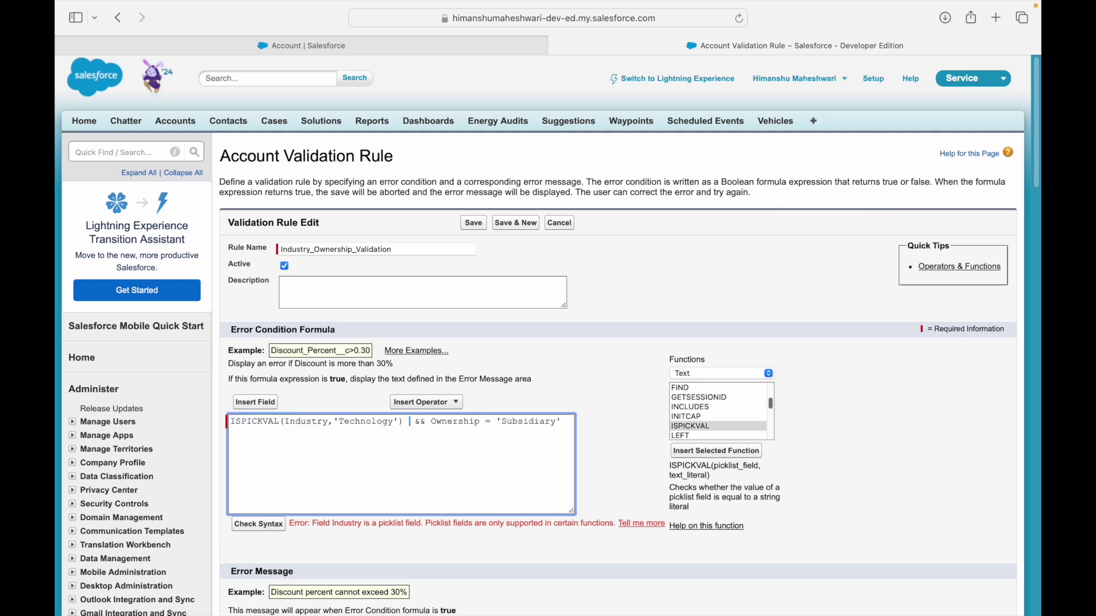
{"action": "left_click", "coordinate": [258, 524]}
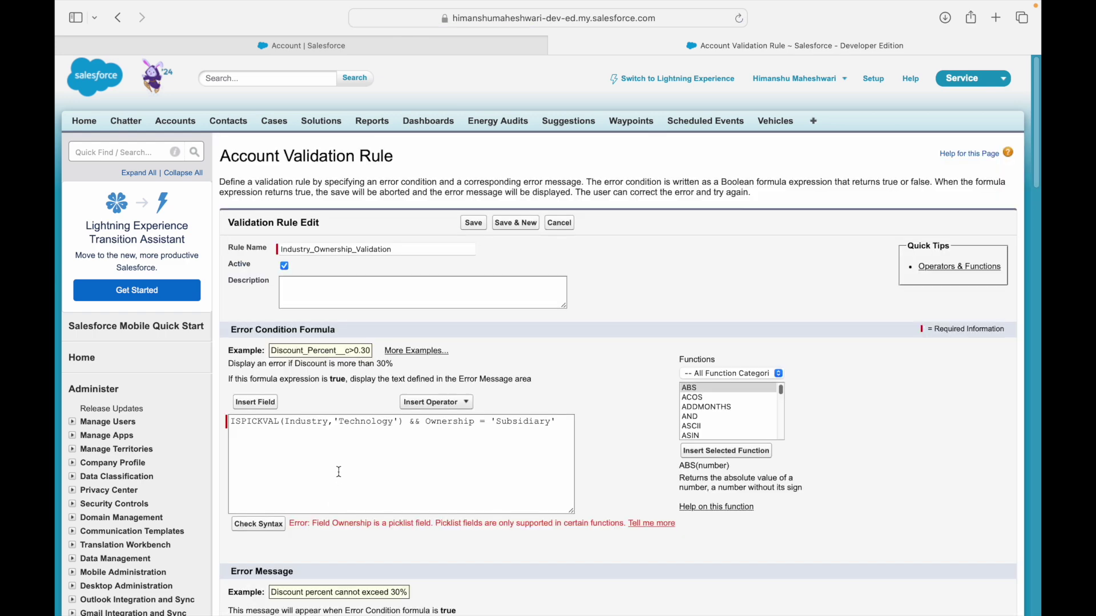
Copy the ISPICKVAL(Industry,'Technology') clause onto a new line of the formula.
{"action": "left_click_drag", "start_coordinate": [250, 417], "coordinate": [344, 417]}
{"action": "left_click", "coordinate": [361, 421]}
{"action": "double_click", "coordinate": [345, 524]}
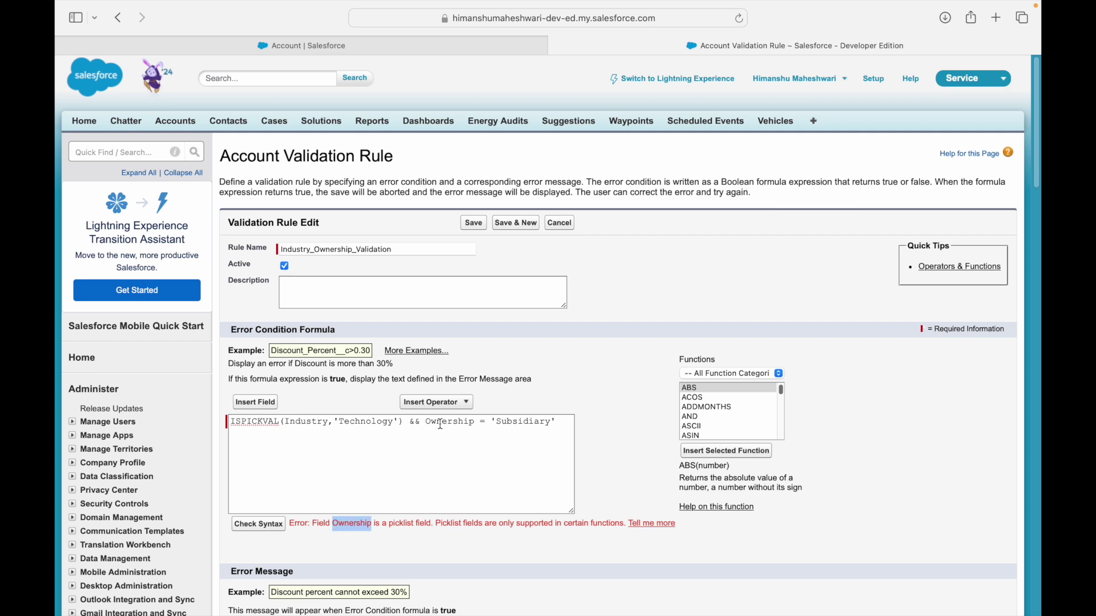
{"action": "double_click", "coordinate": [440, 421]}
{"action": "left_click", "coordinate": [448, 444]}
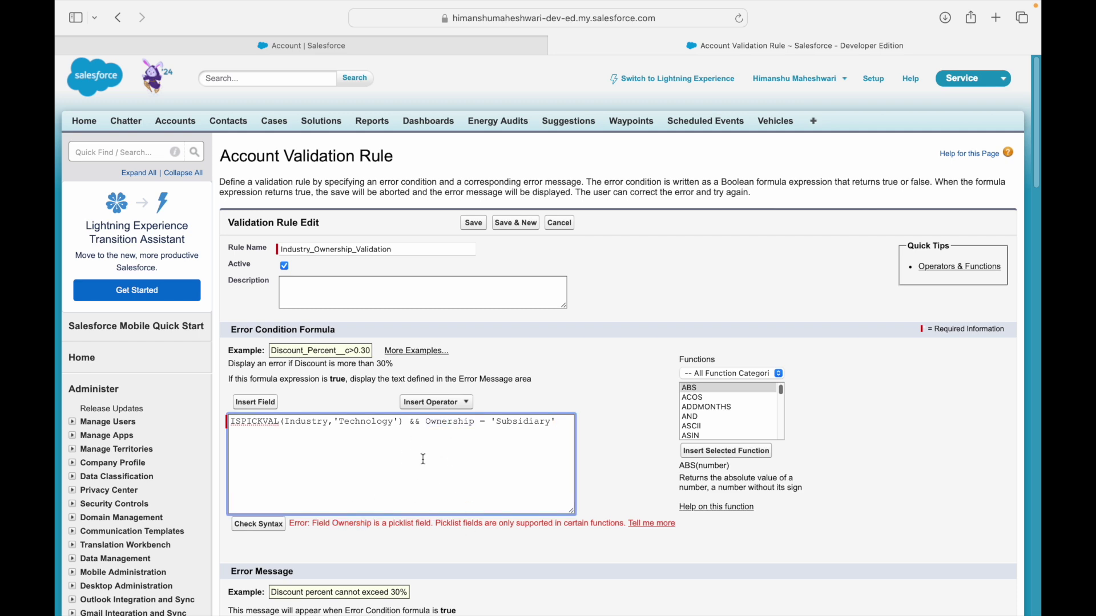
{"action": "left_click", "coordinate": [424, 423]}
{"action": "double_click", "coordinate": [440, 422]}
{"action": "left_click", "coordinate": [408, 423]}
{"action": "left_click_drag", "start_coordinate": [403, 421], "coordinate": [253, 427]}
{"action": "key", "text": "super+c"}
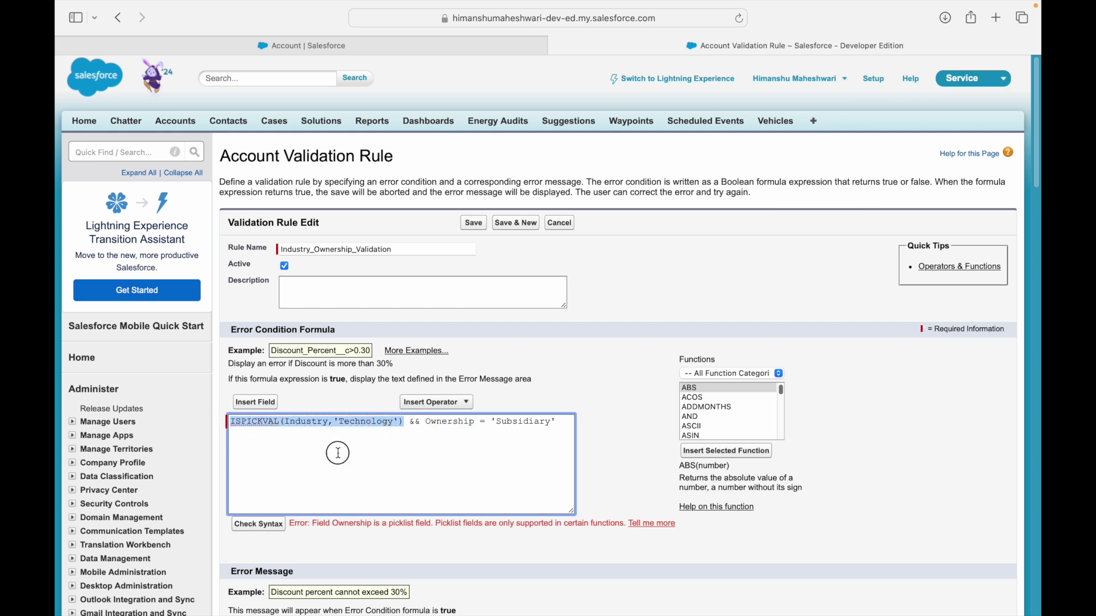
{"action": "left_click", "coordinate": [341, 445]}
{"action": "key", "text": "Return"}
{"action": "key", "text": "super+v"}
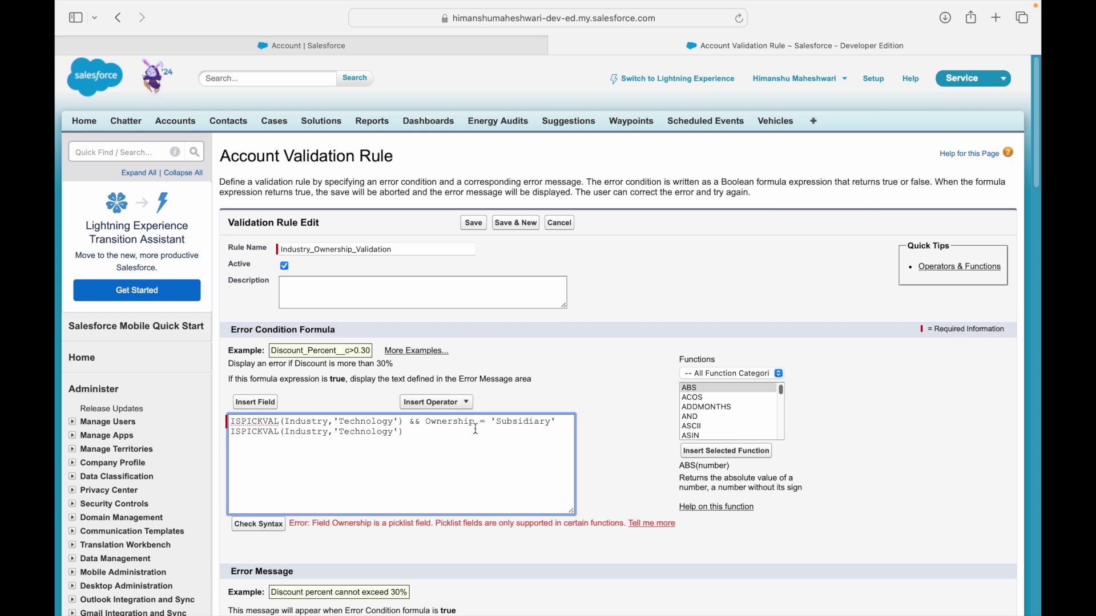
Adapt the copy to ISPICKVAL(Ownership,'Subsidiary') and swap it in for Ownership = 'Subsidiary'.
{"action": "double_click", "coordinate": [466, 424]}
{"action": "key", "text": "super+c"}
{"action": "double_click", "coordinate": [306, 432]}
{"action": "key", "text": "super+v"}
{"action": "double_click", "coordinate": [382, 433]}
{"action": "type", "text": "Subsidiary"}
{"action": "key", "text": "super+shift+Left"}
{"action": "key", "text": "BackSpace"}
{"action": "left_click_drag", "start_coordinate": [425, 423], "coordinate": [562, 424]}
{"action": "key", "text": "super+v"}
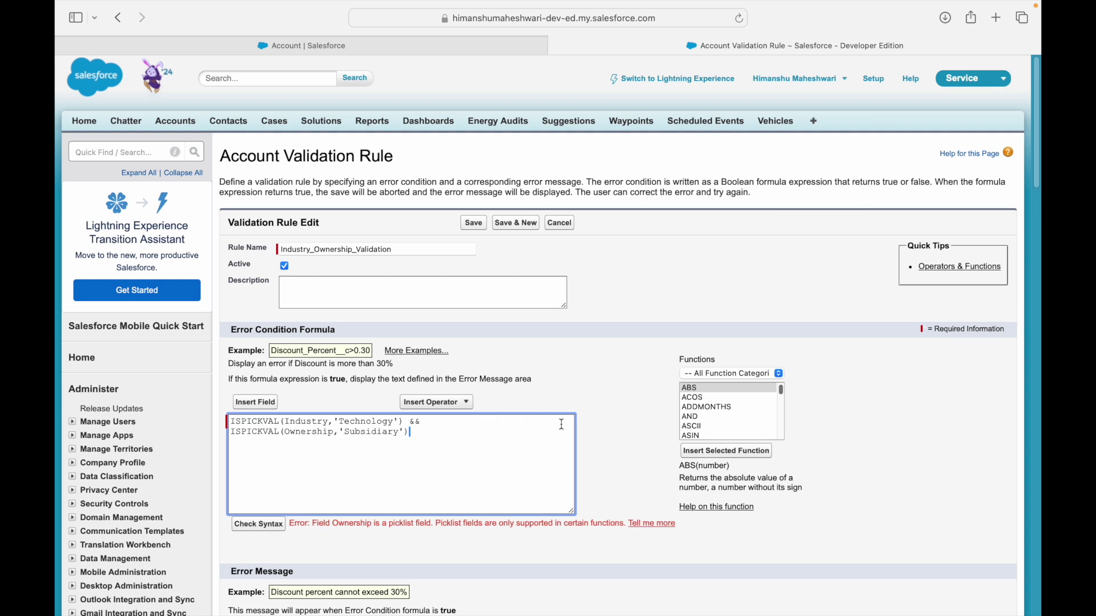
{"action": "left_click", "coordinate": [413, 422]}
{"action": "key", "text": "Return"}
Check the formula's syntax and confirm no errors are found.
{"action": "left_click", "coordinate": [263, 528]}
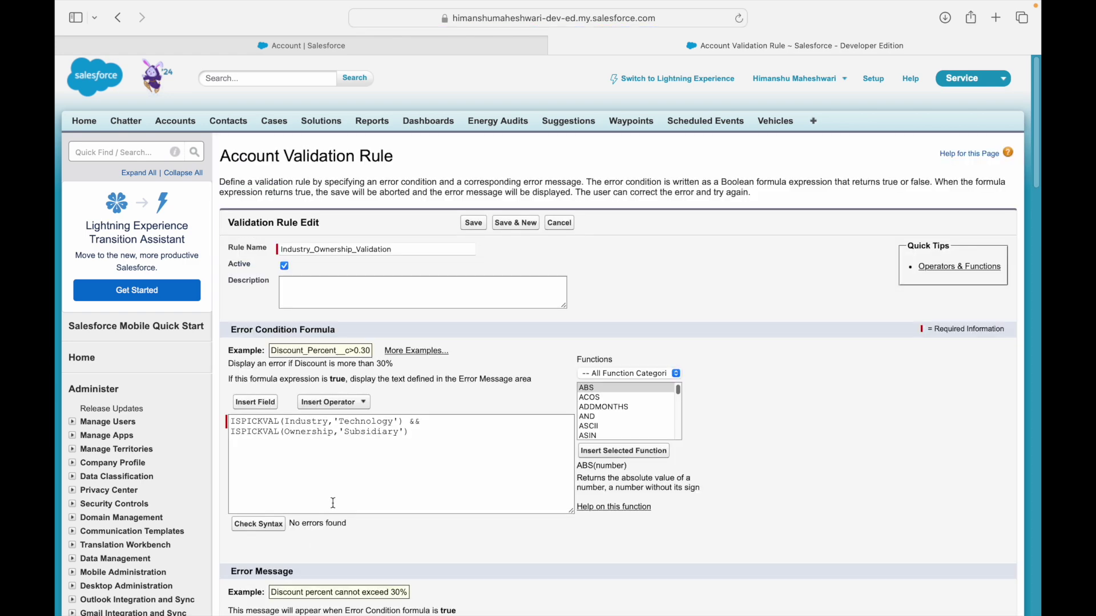
{"action": "left_click_drag", "start_coordinate": [302, 523], "coordinate": [353, 522]}
{"action": "left_click", "coordinate": [359, 527]}
{"action": "left_click", "coordinate": [290, 436]}
Set the rule's error location to the Ownership field.
{"action": "scroll", "coordinate": [377, 456], "scroll_direction": "down", "scroll_amount": 3}
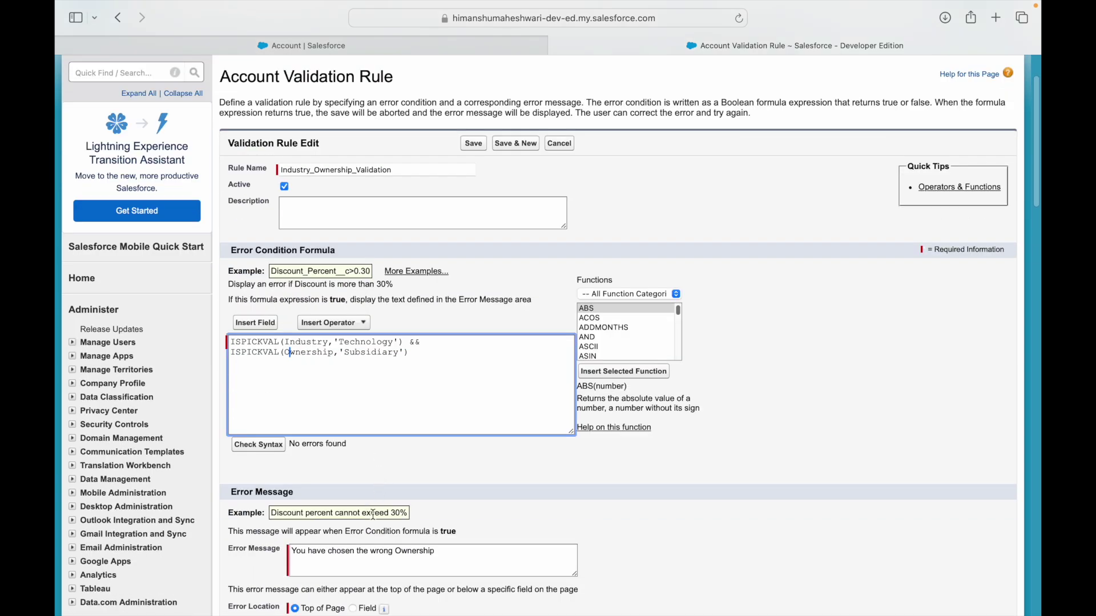
{"action": "left_click", "coordinate": [435, 551]}
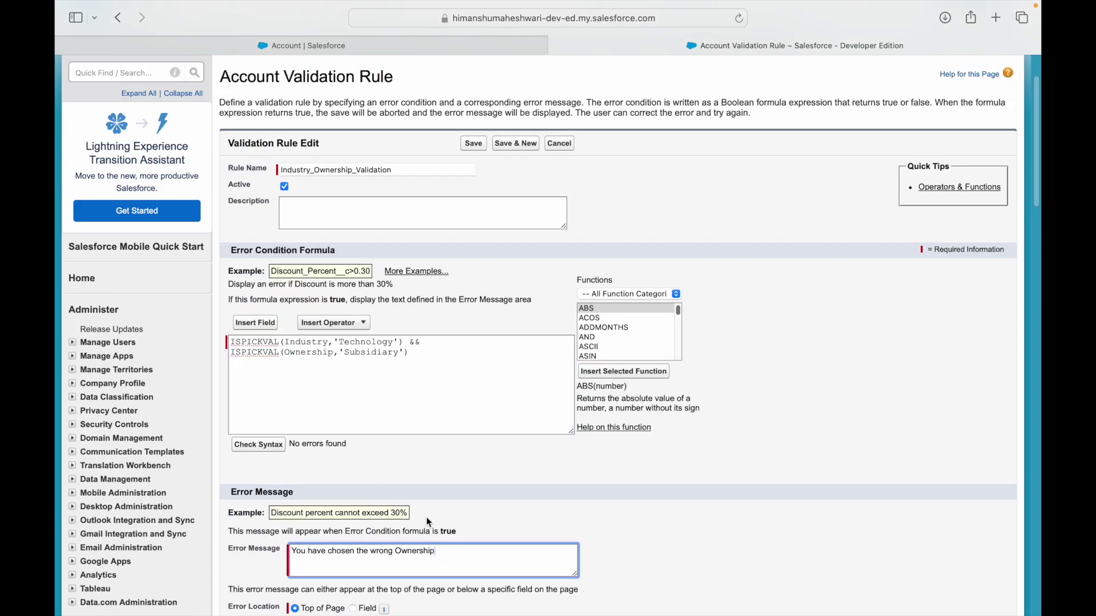
{"action": "scroll", "coordinate": [427, 518], "scroll_direction": "down", "scroll_amount": 1}
{"action": "left_click", "coordinate": [330, 570]}
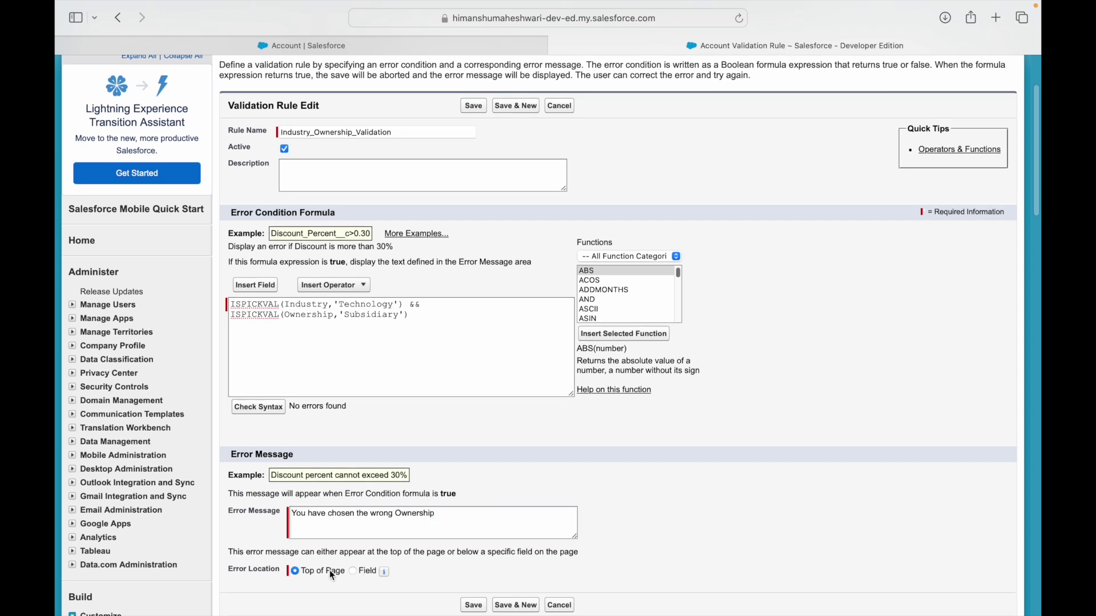
{"action": "left_click", "coordinate": [354, 572]}
{"action": "left_click", "coordinate": [421, 569]}
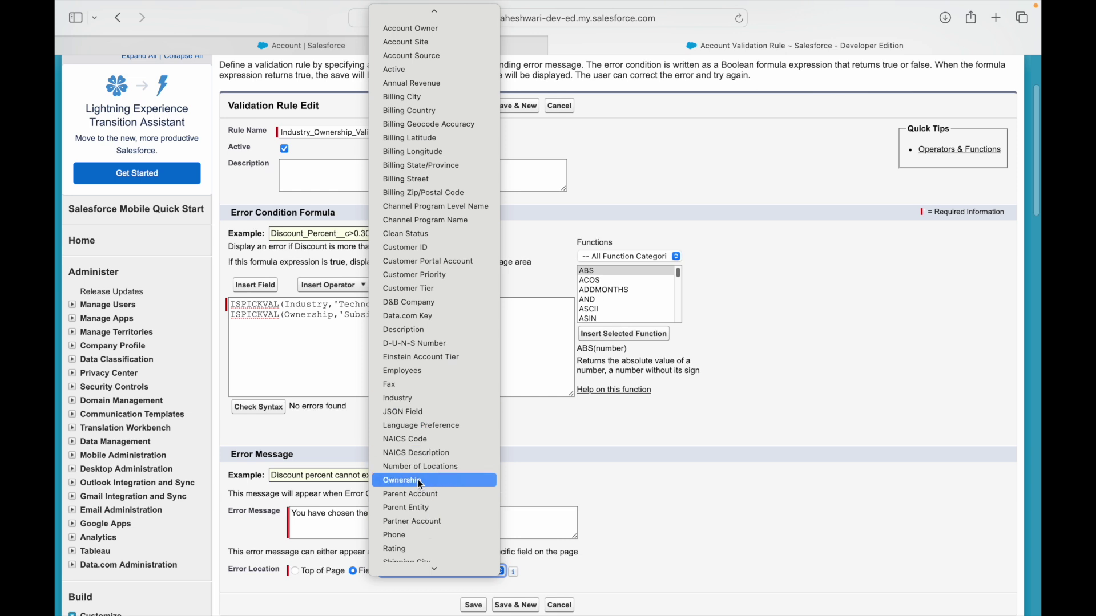
{"action": "left_click", "coordinate": [418, 480]}
Save the Industry_Ownership_Validation rule and open the trailhead account from the Accounts list.
{"action": "left_click", "coordinate": [474, 605]}
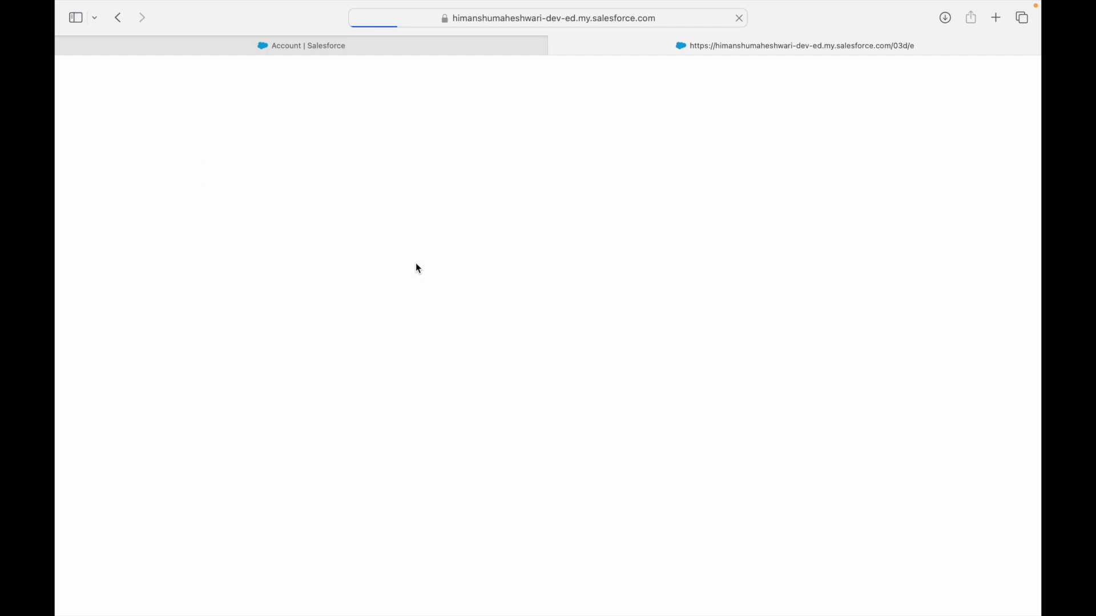
{"action": "left_click", "coordinate": [360, 46]}
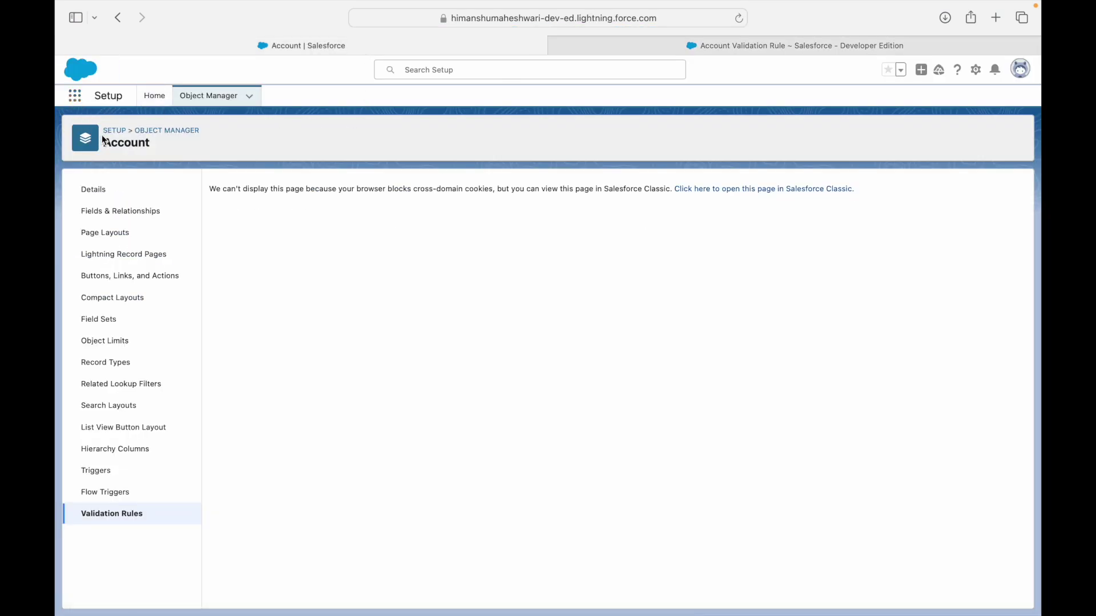
{"action": "left_click", "coordinate": [75, 95]}
{"action": "type", "text": "Accou"}
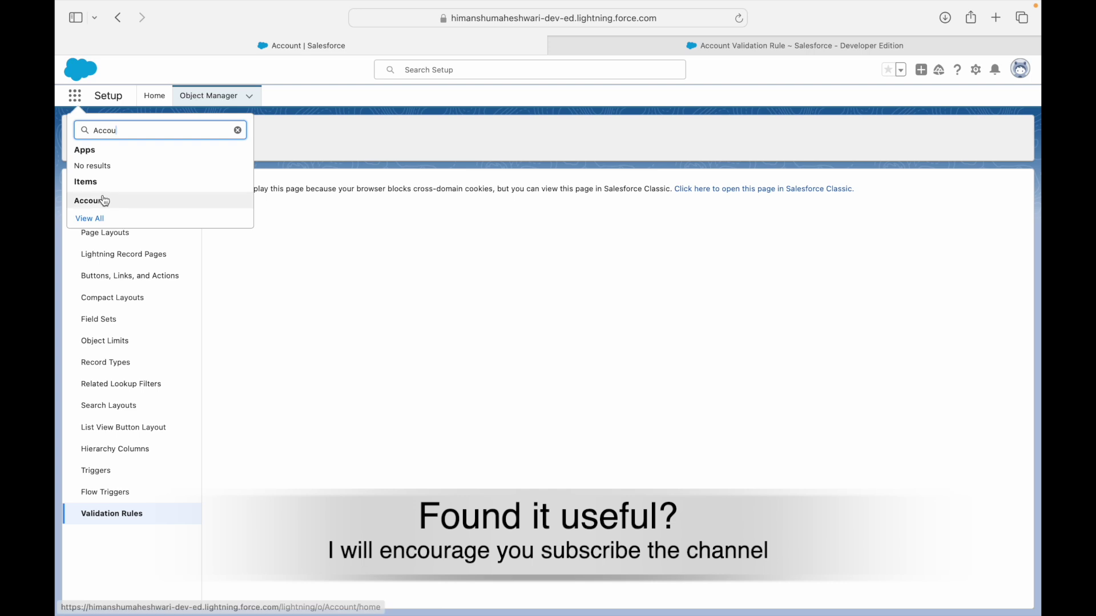
{"action": "left_click", "coordinate": [103, 201]}
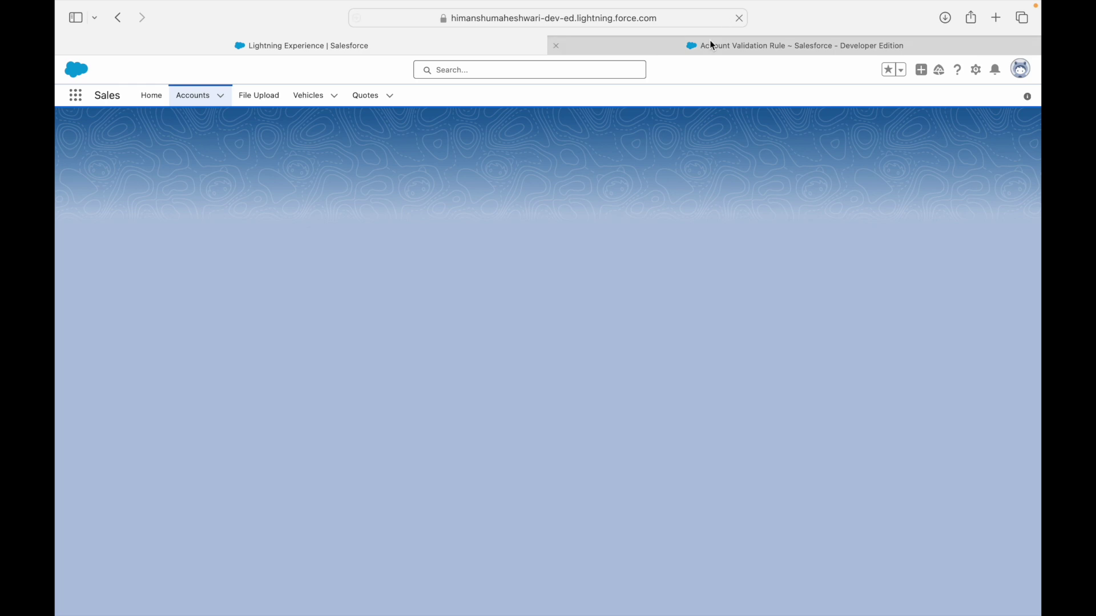
{"action": "left_click", "coordinate": [709, 41]}
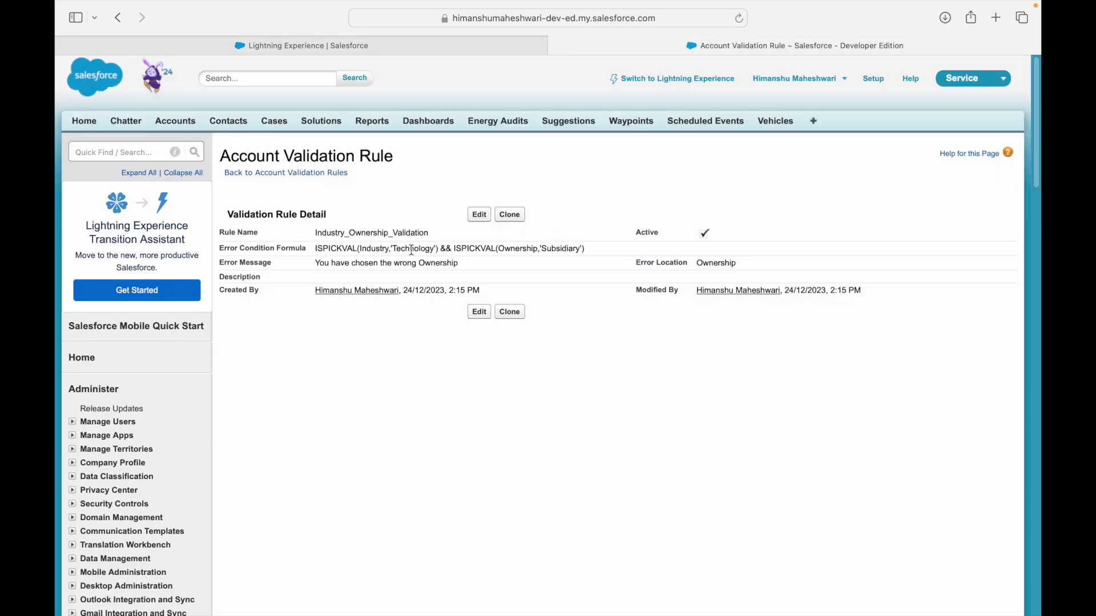
{"action": "left_click", "coordinate": [370, 46]}
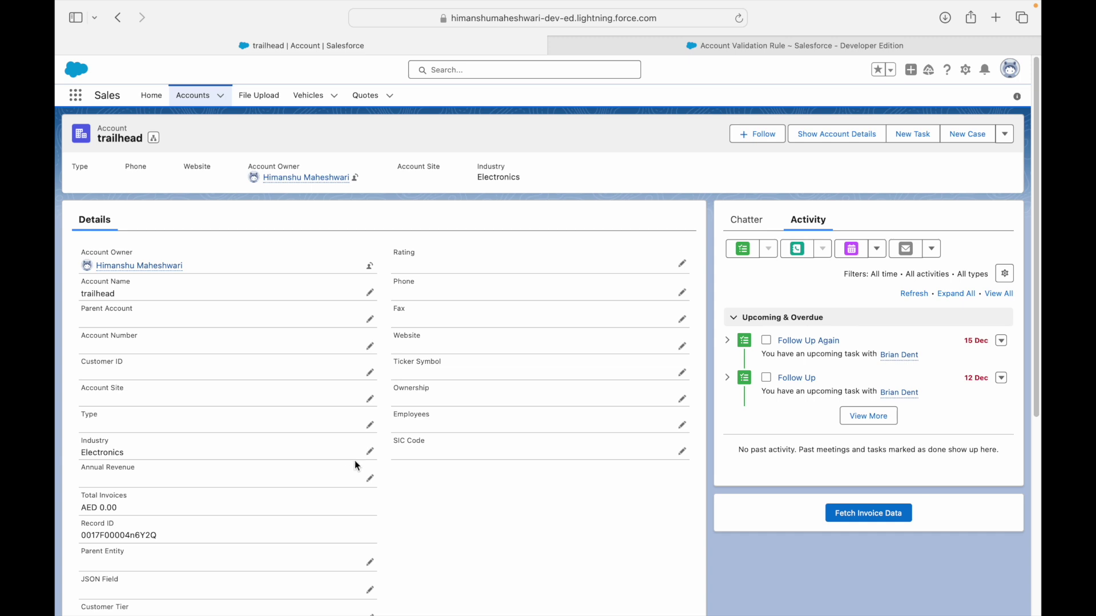
Save the trailhead account with Industry Technology and Ownership Subsidiary, triggering the wrong-Ownership error.
{"action": "left_click", "coordinate": [370, 452]}
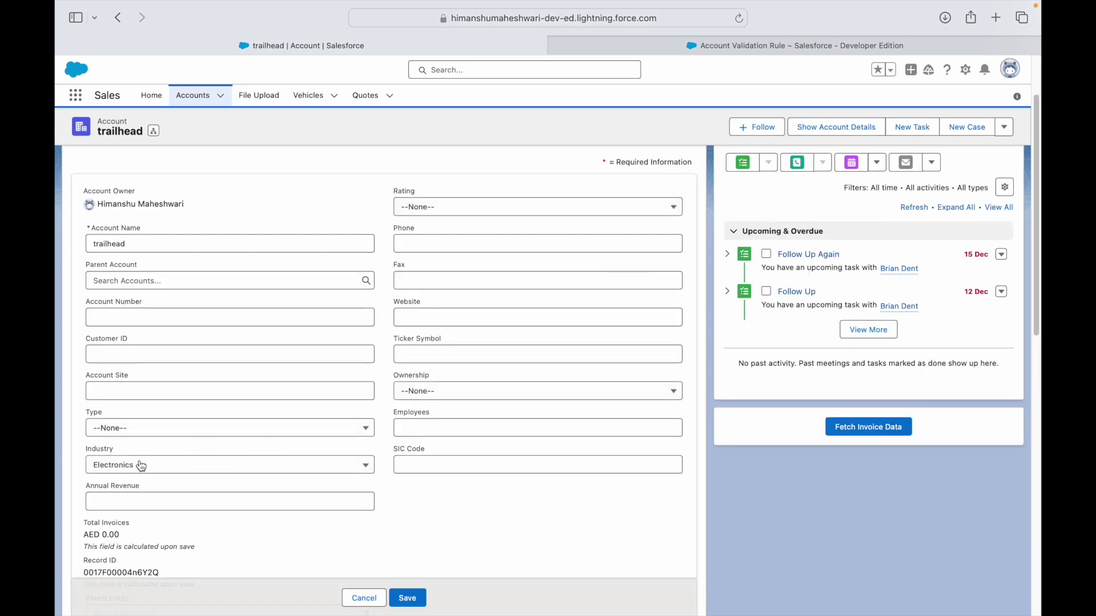
{"action": "left_click", "coordinate": [141, 466]}
{"action": "scroll", "coordinate": [151, 433], "scroll_direction": "down", "scroll_amount": 3}
{"action": "scroll", "coordinate": [155, 429], "scroll_direction": "down", "scroll_amount": 10}
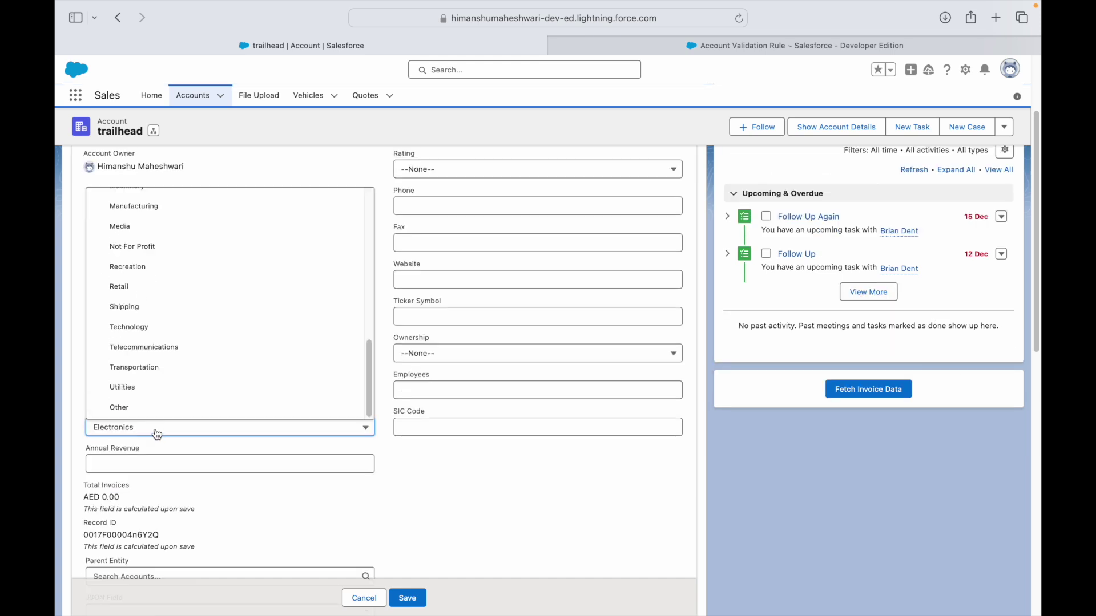
{"action": "left_click", "coordinate": [139, 327]}
{"action": "left_click", "coordinate": [423, 361]}
{"action": "left_click", "coordinate": [435, 439]}
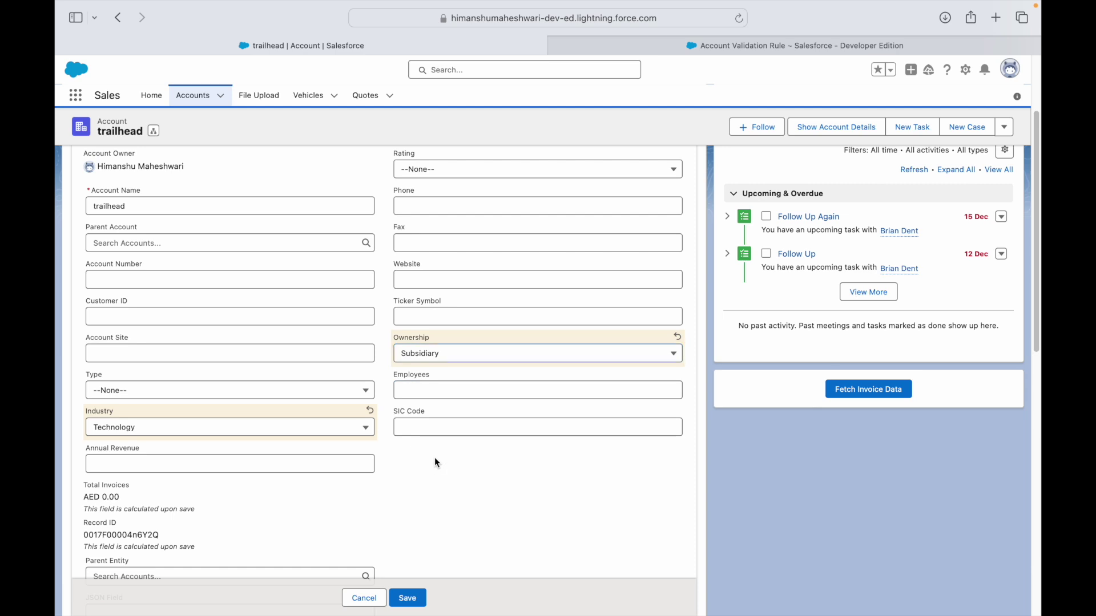
{"action": "left_click", "coordinate": [407, 597]}
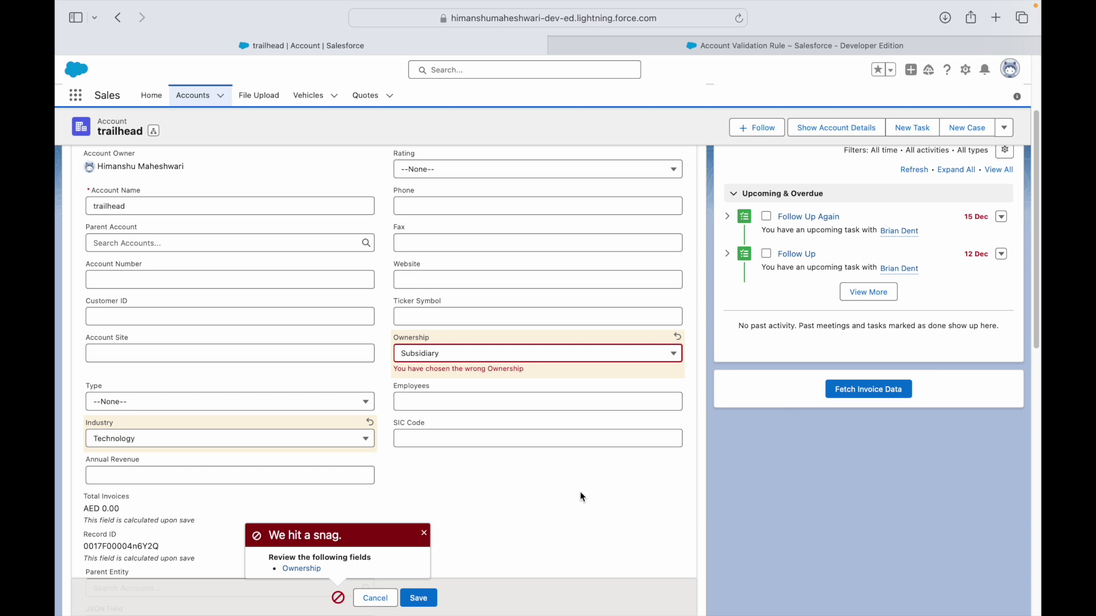
{"action": "left_click", "coordinate": [112, 439]}
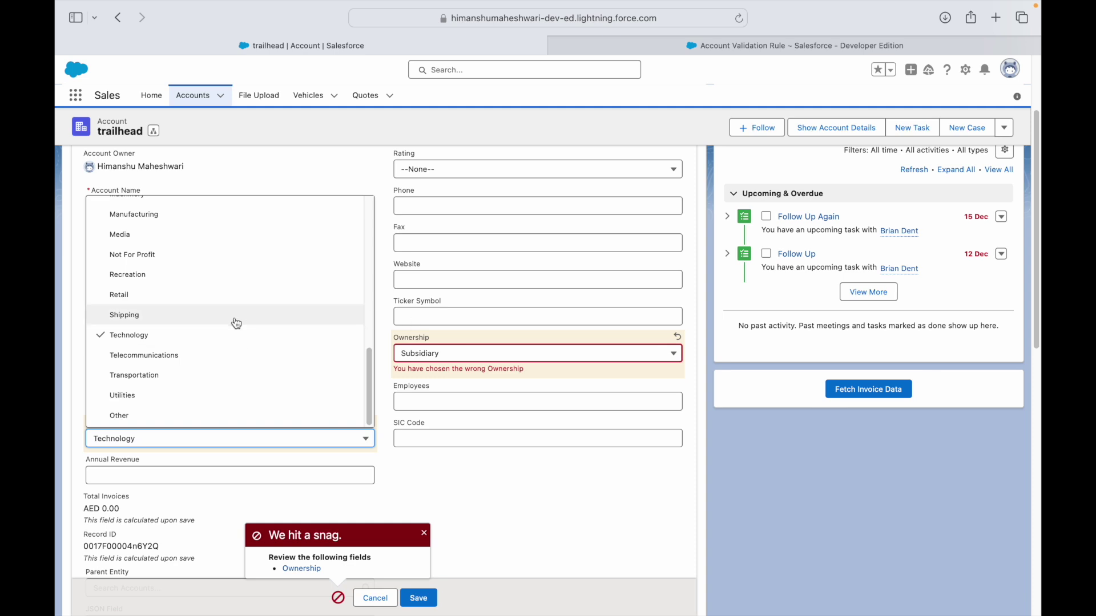
Save with Industry Telecommunications, then resave with Industry Technology and Ownership Public.
{"action": "left_click", "coordinate": [165, 355]}
{"action": "left_click", "coordinate": [419, 597]}
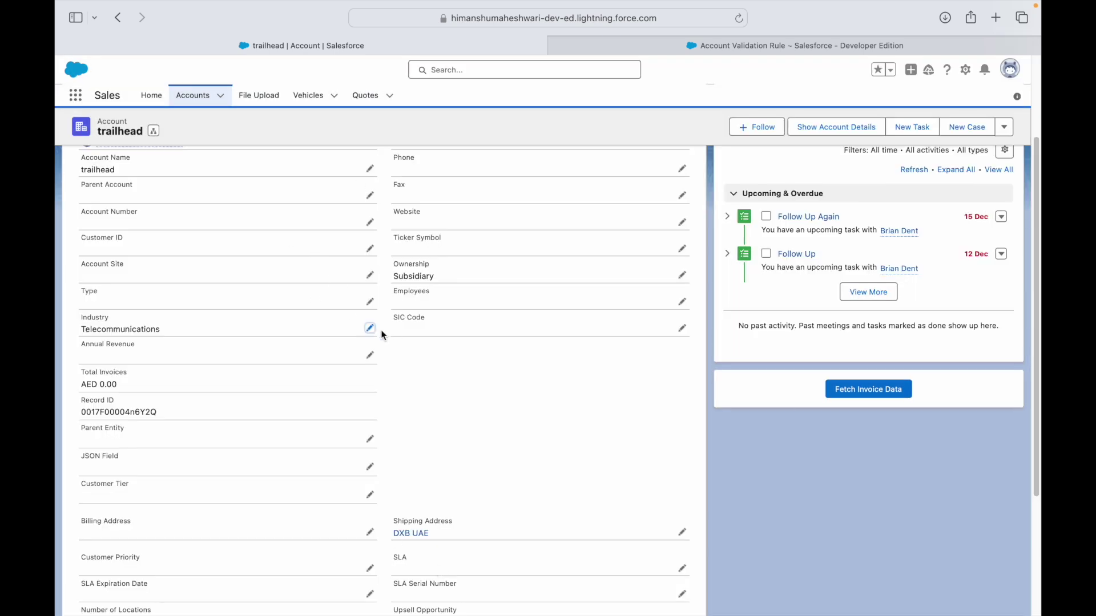
{"action": "left_click", "coordinate": [370, 328]}
{"action": "left_click", "coordinate": [153, 348]}
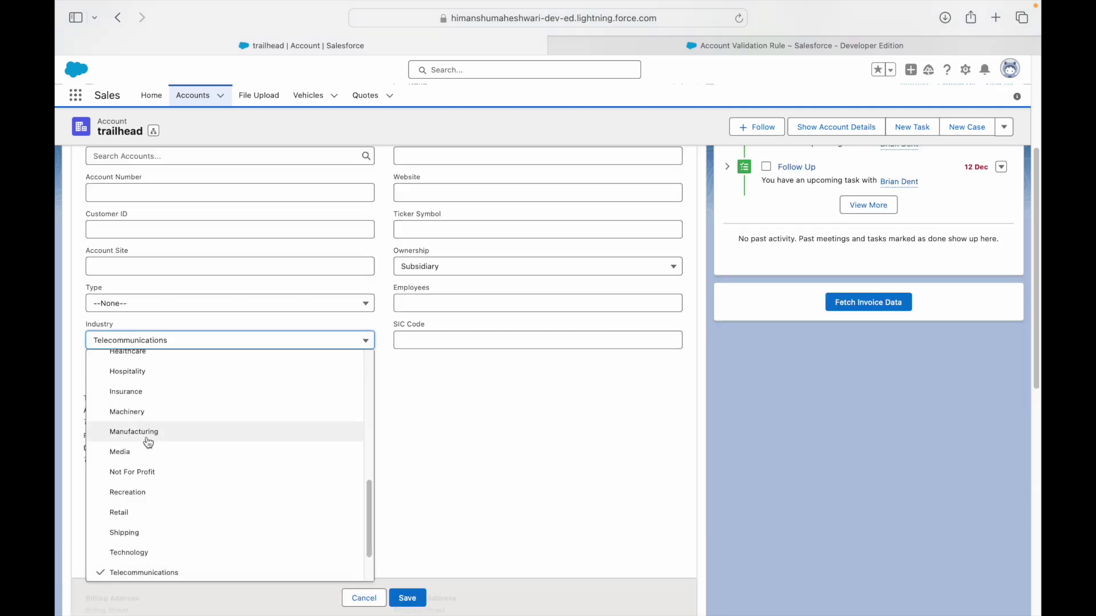
{"action": "left_click", "coordinate": [140, 554]}
{"action": "left_click", "coordinate": [468, 267]}
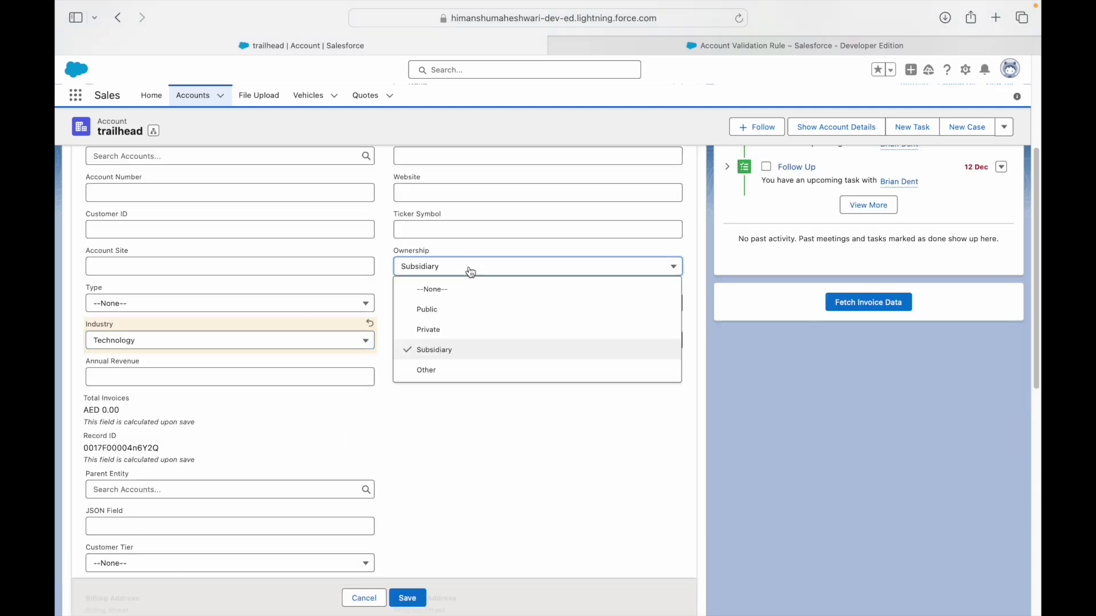
{"action": "left_click", "coordinate": [456, 313]}
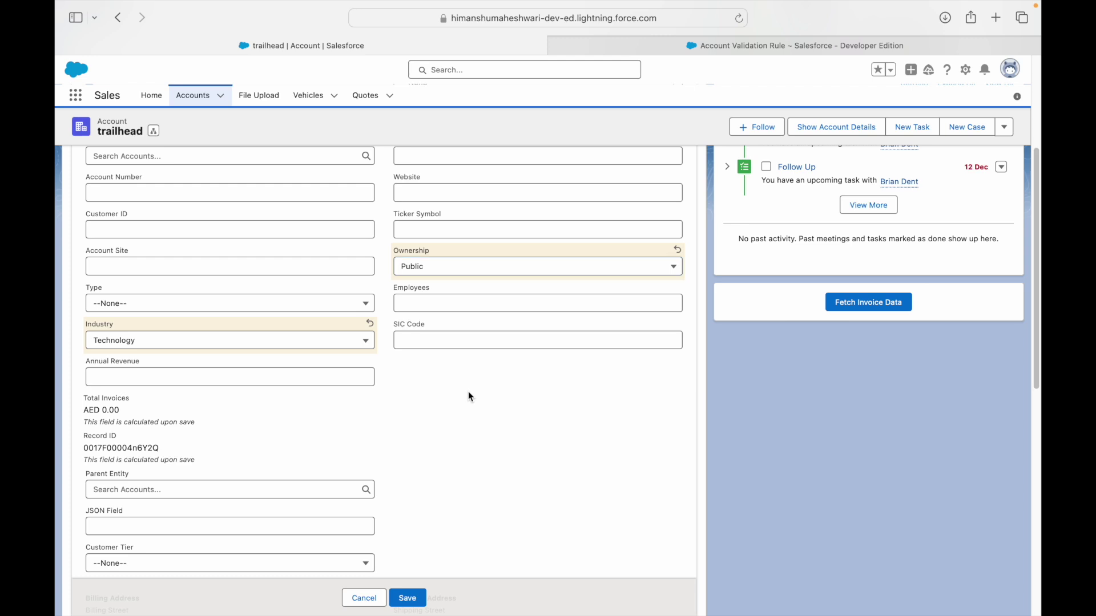
{"action": "left_click", "coordinate": [408, 599]}
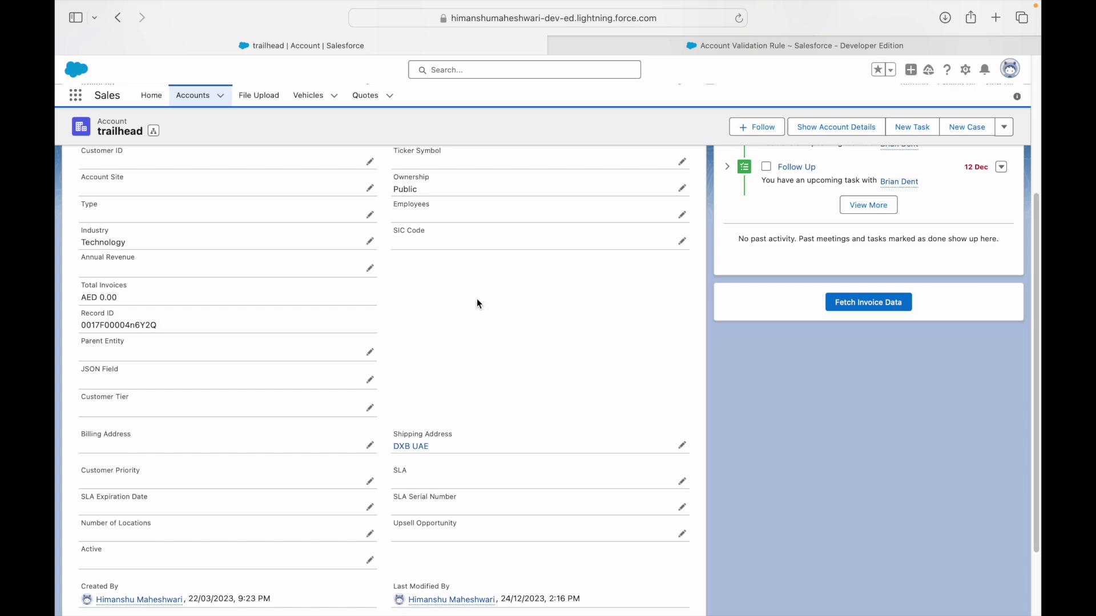
Open the Use Case 2 slide in Keynote and select its requirement text.
{"action": "key", "text": "ctrl+Left"}
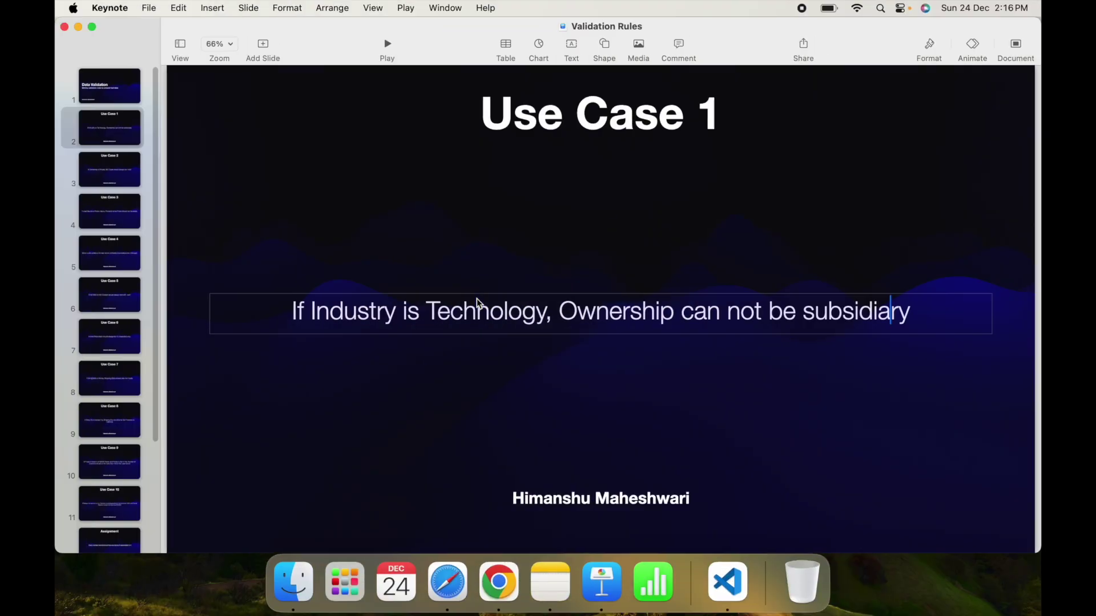
{"action": "left_click", "coordinate": [128, 176]}
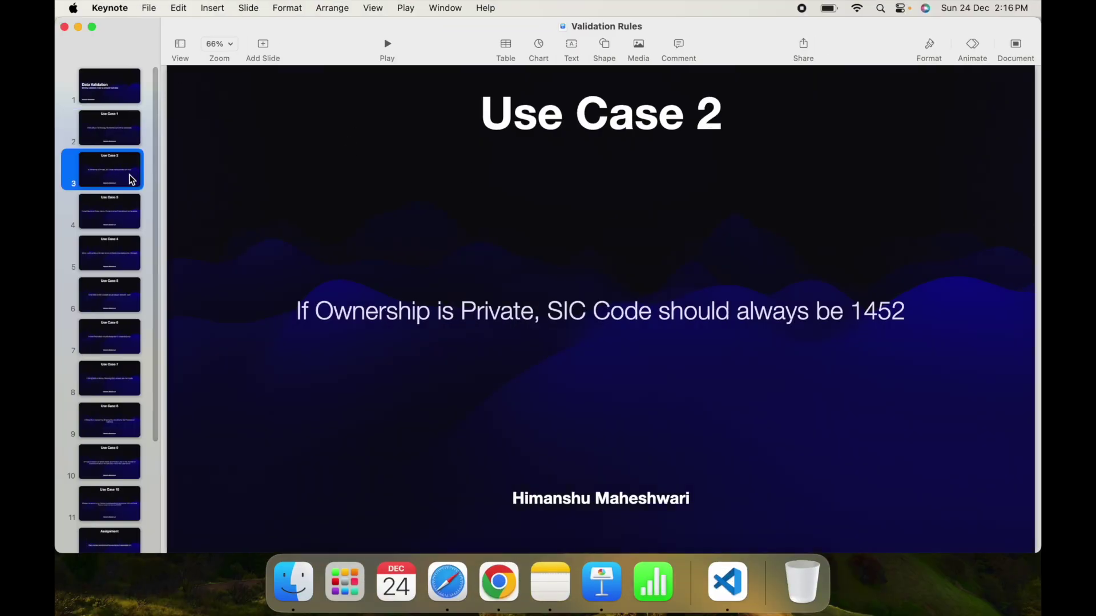
{"action": "left_click", "coordinate": [613, 327]}
{"action": "left_click", "coordinate": [509, 400]}
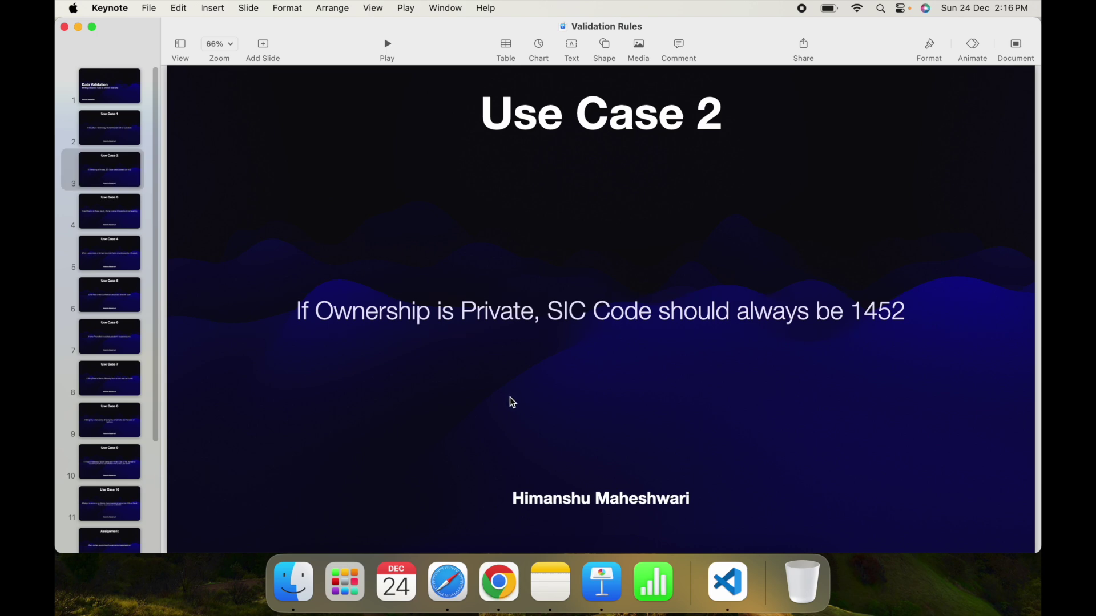
{"action": "left_click", "coordinate": [415, 328]}
{"action": "left_click", "coordinate": [508, 313]}
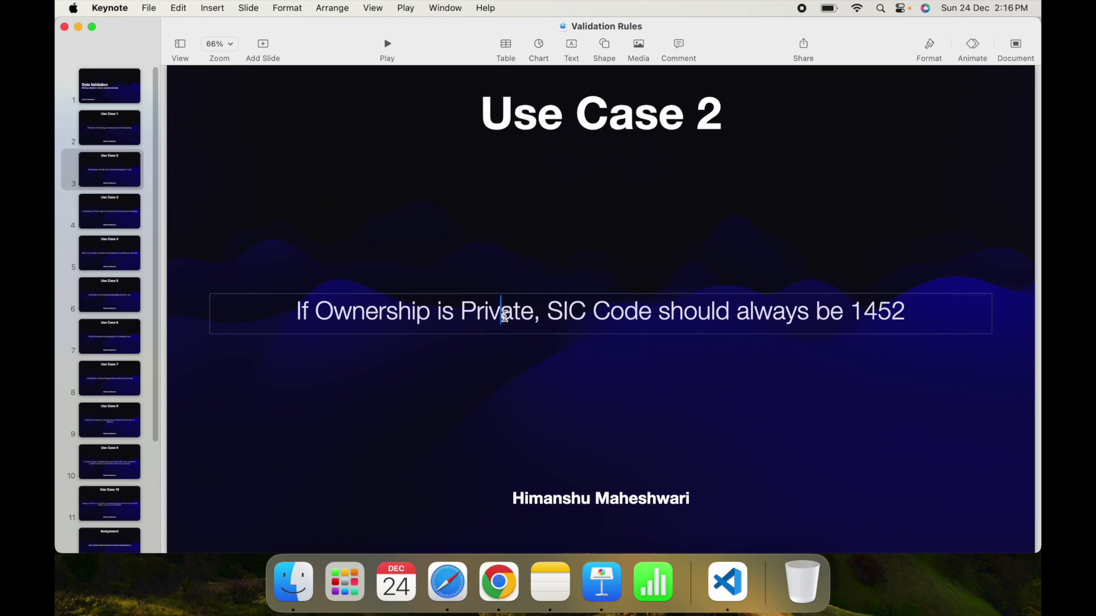
Highlight 'SIC Code' and '1452' in the requirement, then return to the Account Validation Rule page.
{"action": "left_click_drag", "start_coordinate": [547, 313], "coordinate": [610, 314]}
{"action": "left_click", "coordinate": [771, 319]}
{"action": "left_click_drag", "start_coordinate": [851, 310], "coordinate": [895, 310]}
{"action": "left_click", "coordinate": [906, 311]}
{"action": "left_click", "coordinate": [673, 376]}
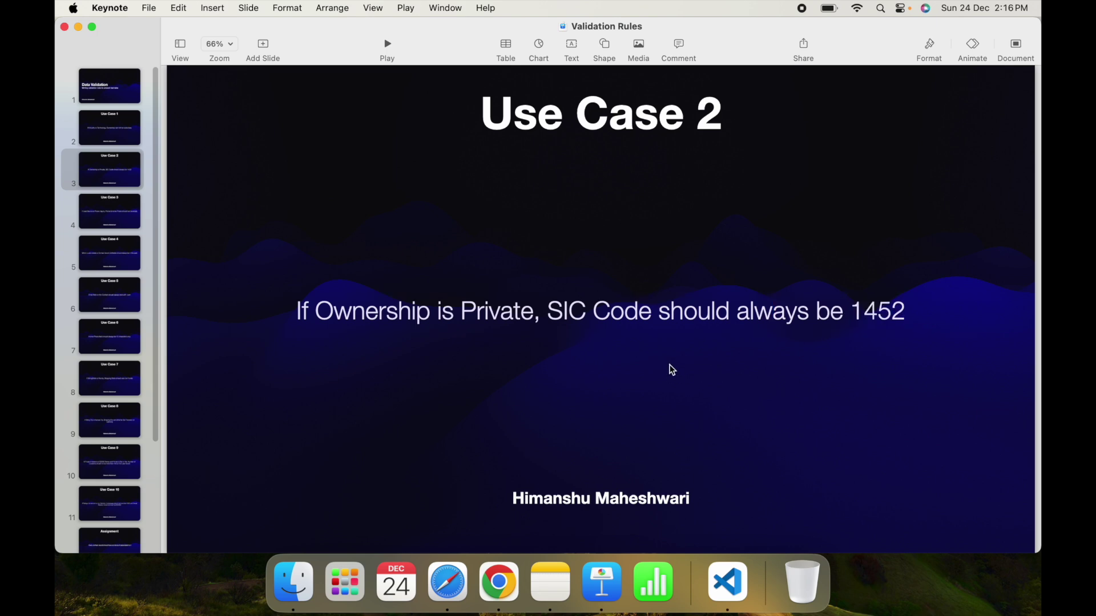
{"action": "key", "text": "ctrl+Right"}
{"action": "key", "text": "ctrl+Tab"}
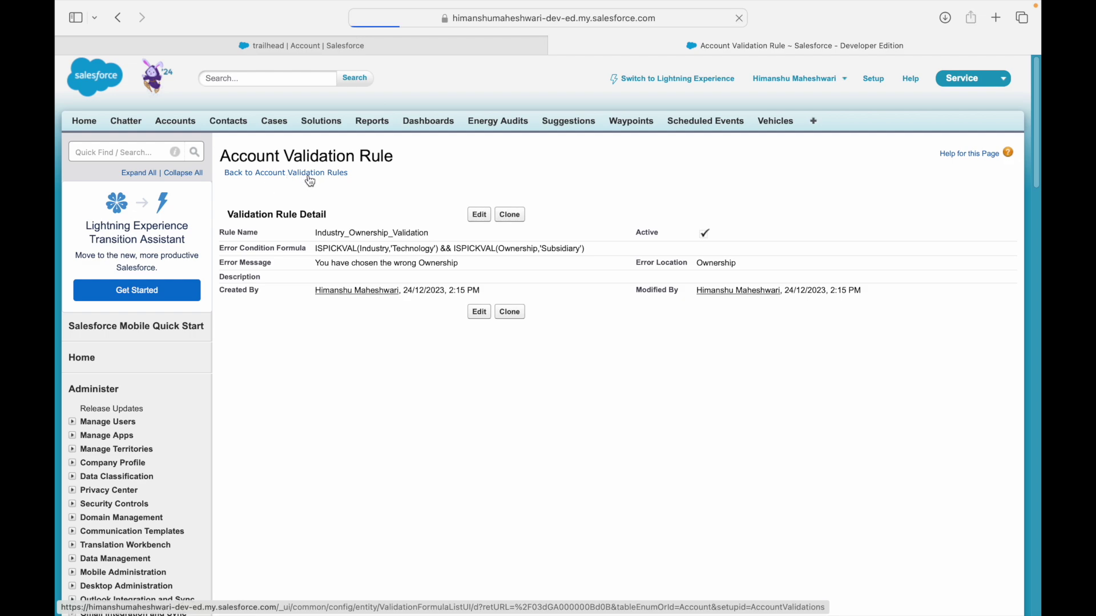
Start a new Account validation rule named Ownership_SIC_validation.
{"action": "left_click", "coordinate": [480, 290]}
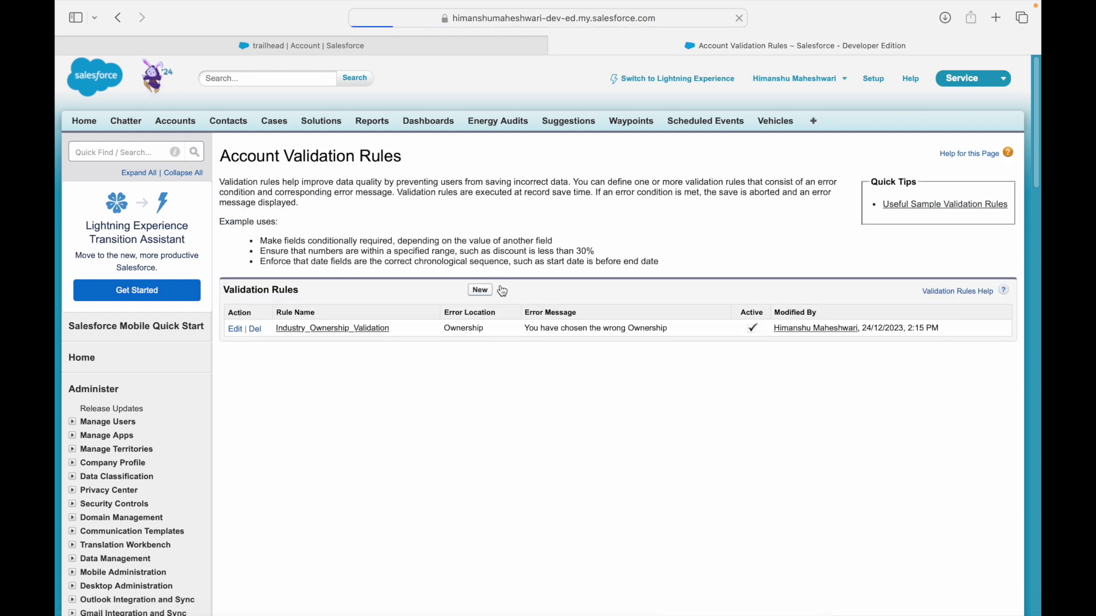
{"action": "left_click", "coordinate": [298, 252]}
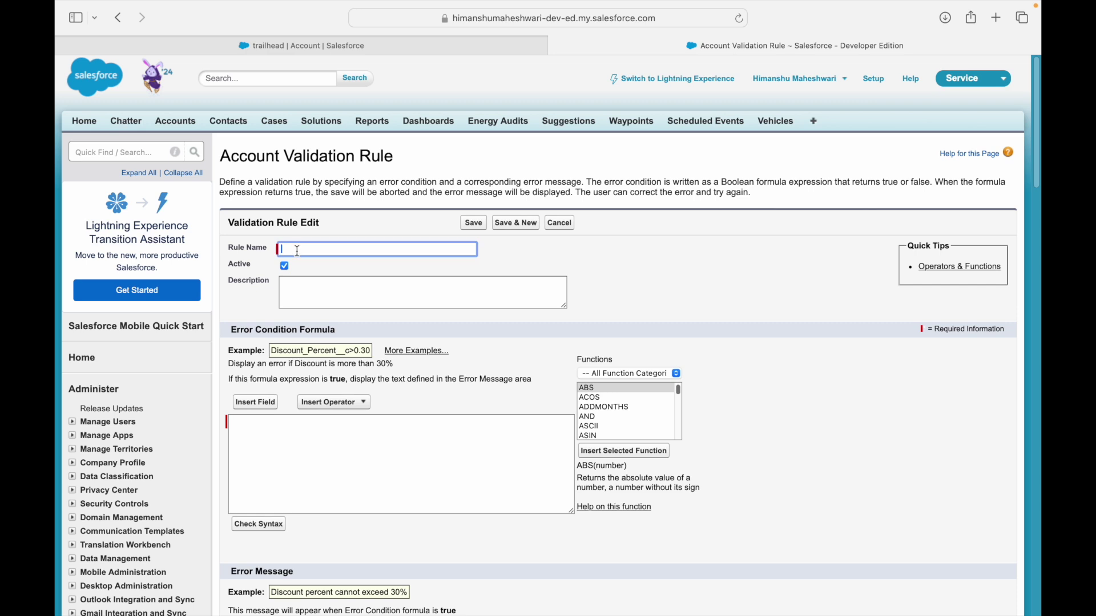
{"action": "type", "text": "Ownership SIC validation"}
{"action": "key", "text": "Tab"}
Enter the error message 'SIC Code should always be 1452'.
{"action": "left_click", "coordinate": [295, 281]}
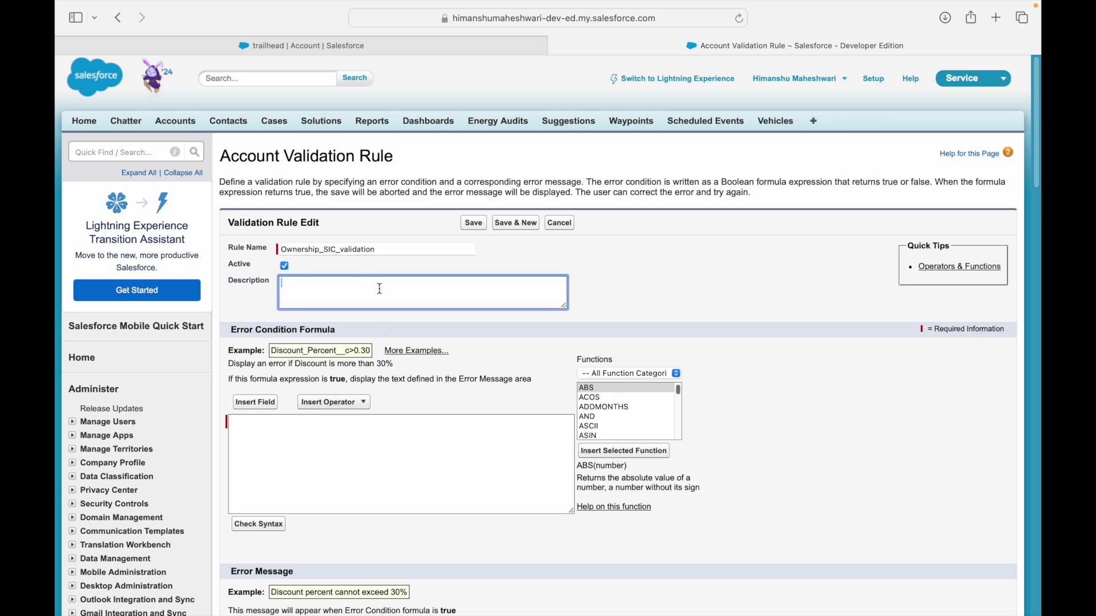
{"action": "scroll", "coordinate": [354, 509], "scroll_direction": "down", "scroll_amount": 3}
{"action": "left_click", "coordinate": [335, 555]}
{"action": "type", "text": "SI"}
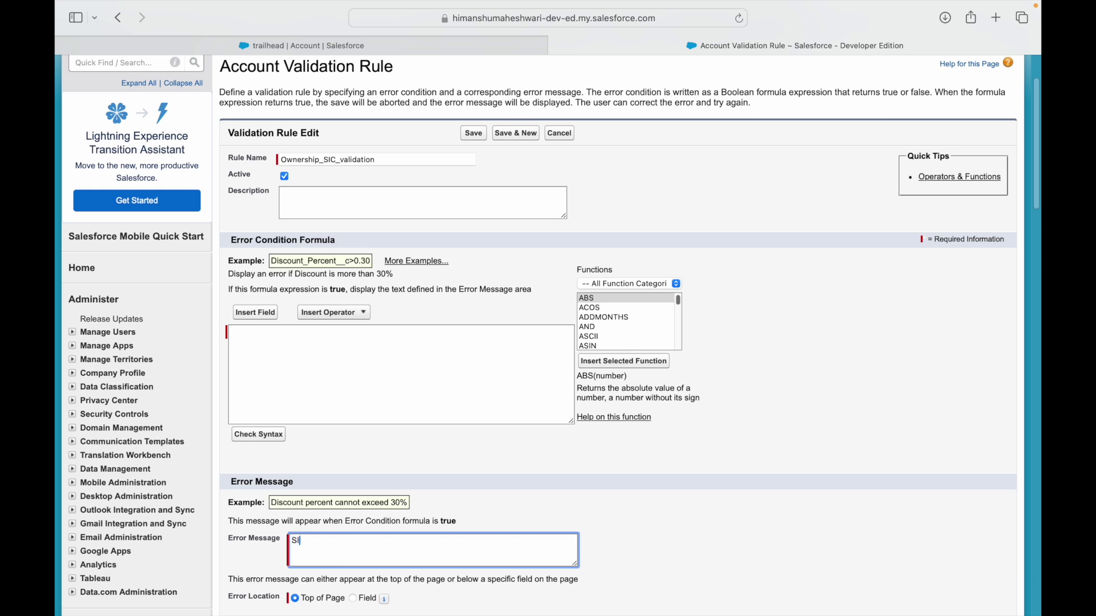
{"action": "type", "text": "C Code should always be 1452"}
{"action": "key", "text": "ctrl+Left"}
{"action": "double_click", "coordinate": [496, 316]}
{"action": "left_click", "coordinate": [770, 311]}
{"action": "left_click_drag", "start_coordinate": [790, 313], "coordinate": [892, 312]}
{"action": "double_click", "coordinate": [893, 313]}
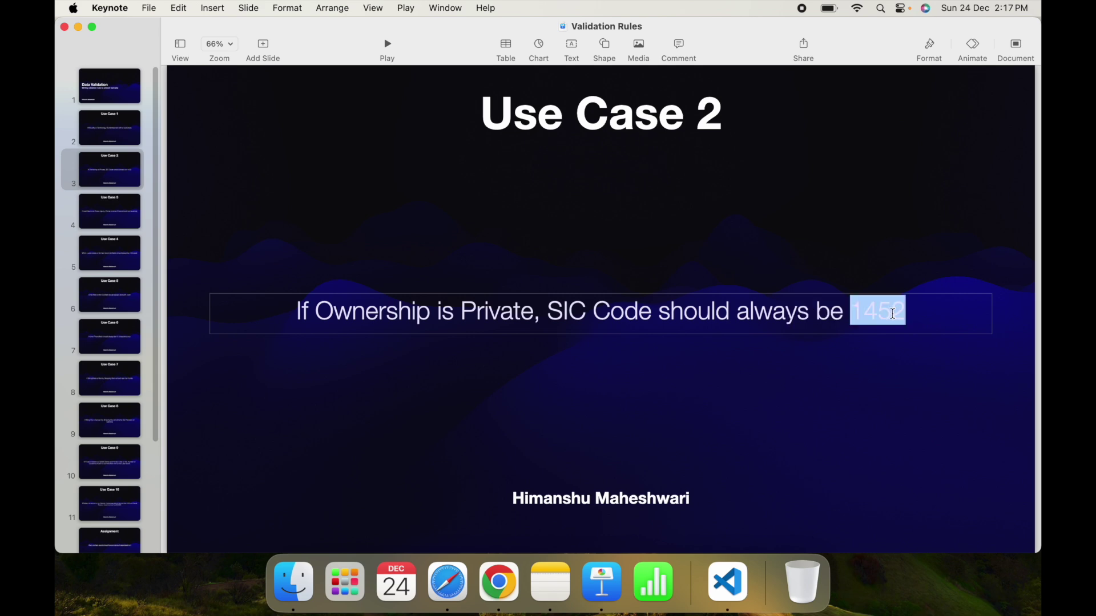
{"action": "left_click", "coordinate": [915, 313]}
{"action": "left_click", "coordinate": [280, 325]}
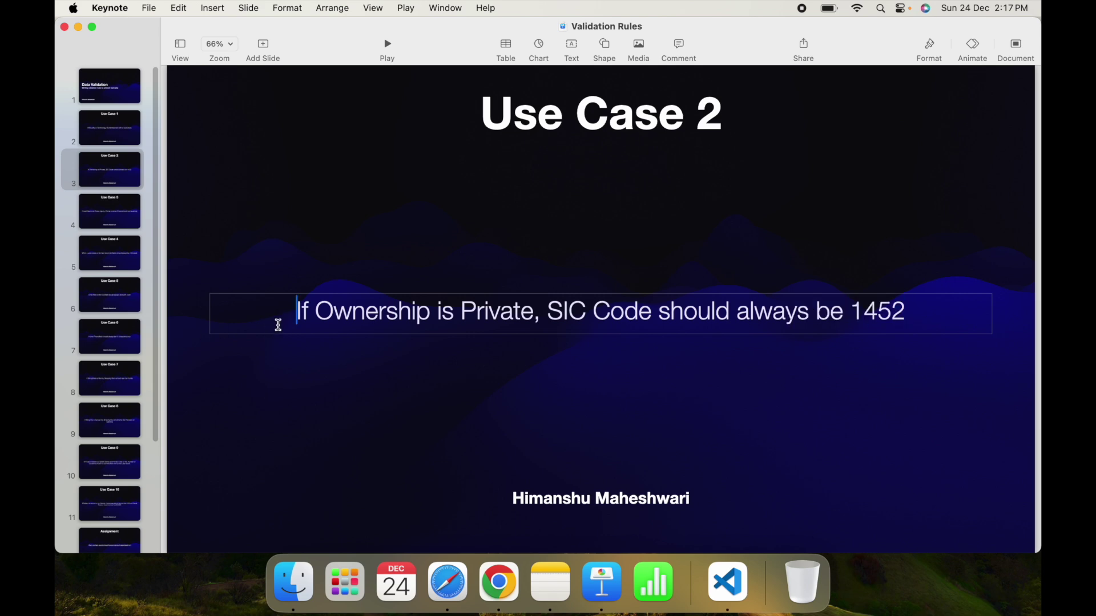
{"action": "left_click", "coordinate": [942, 311], "text": "shift"}
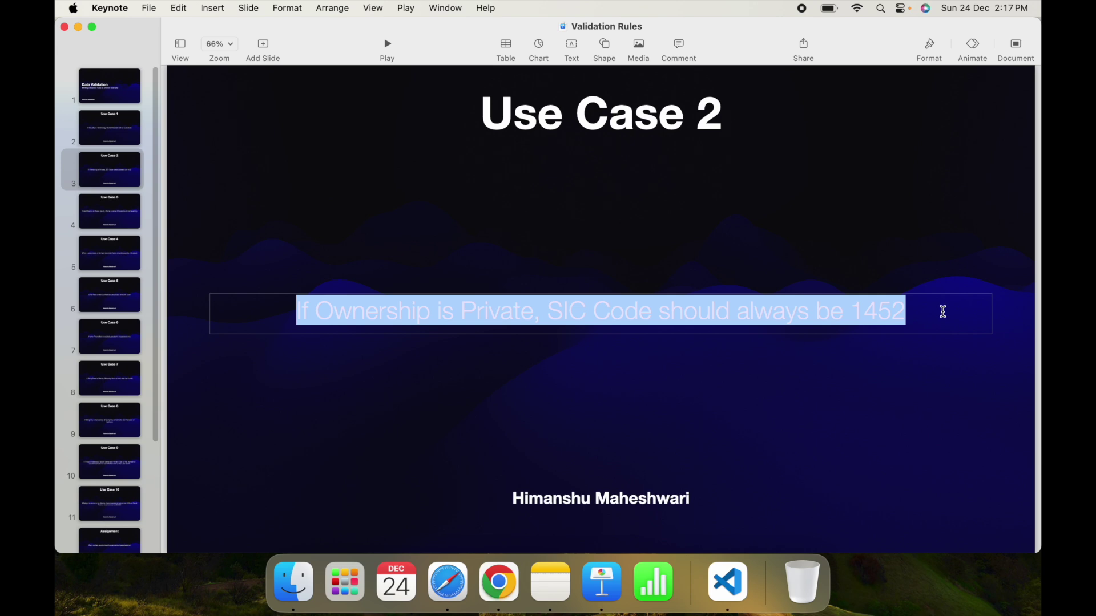
{"action": "left_click", "coordinate": [352, 328]}
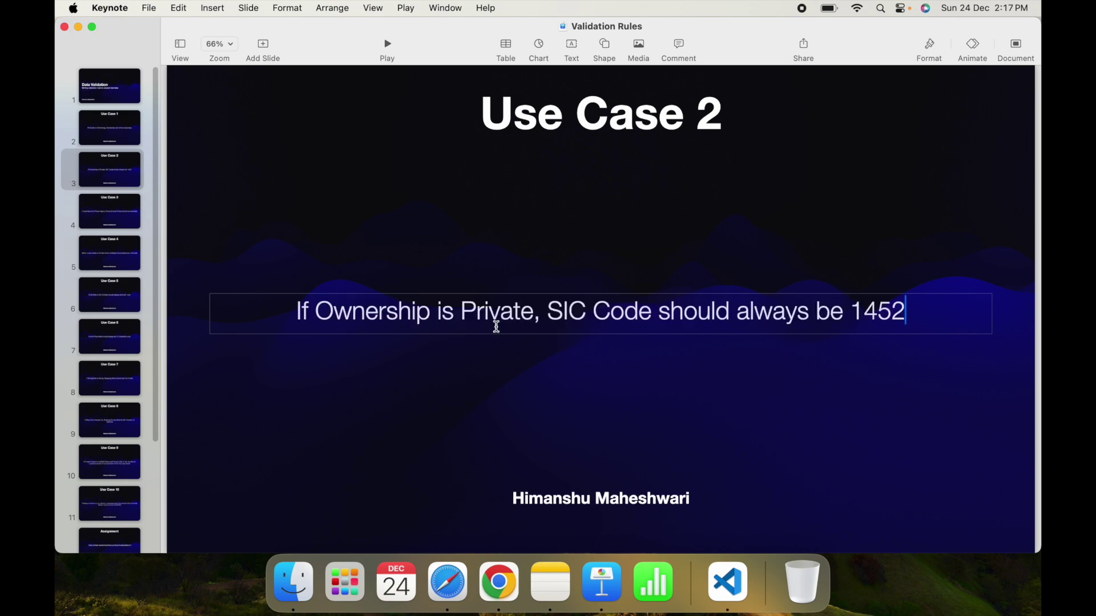
{"action": "key", "text": "ctrl+Right"}
Draft the error condition as Ownership = 'Private && SIC not equal to 1452, checking the slide.
{"action": "left_click", "coordinate": [362, 341]}
{"action": "type", "text": "Own"}
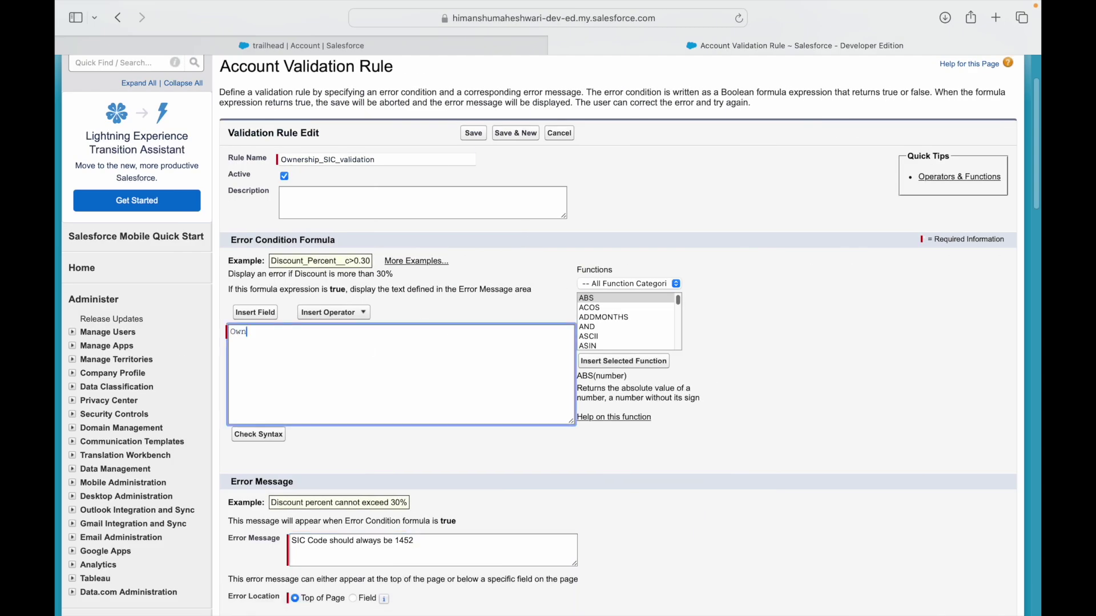
{"action": "type", "text": "ership = 'Private"}
{"action": "type", "text": " && SIC 1452"}
{"action": "key", "text": "ctrl+Left"}
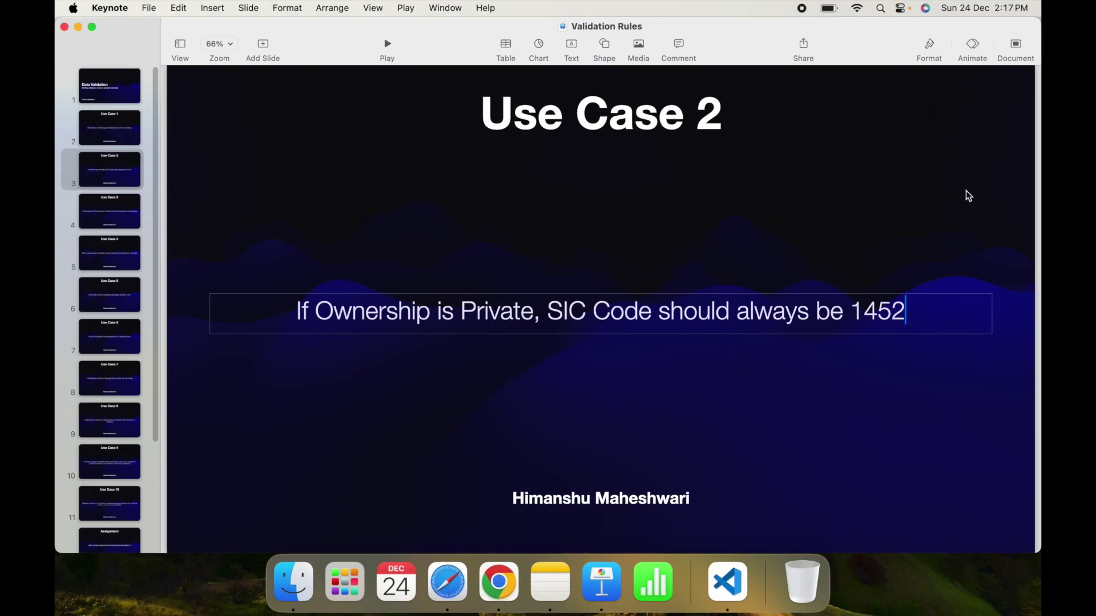
{"action": "double_click", "coordinate": [707, 312]}
{"action": "double_click", "coordinate": [771, 306]}
{"action": "key", "text": "ctrl+Right"}
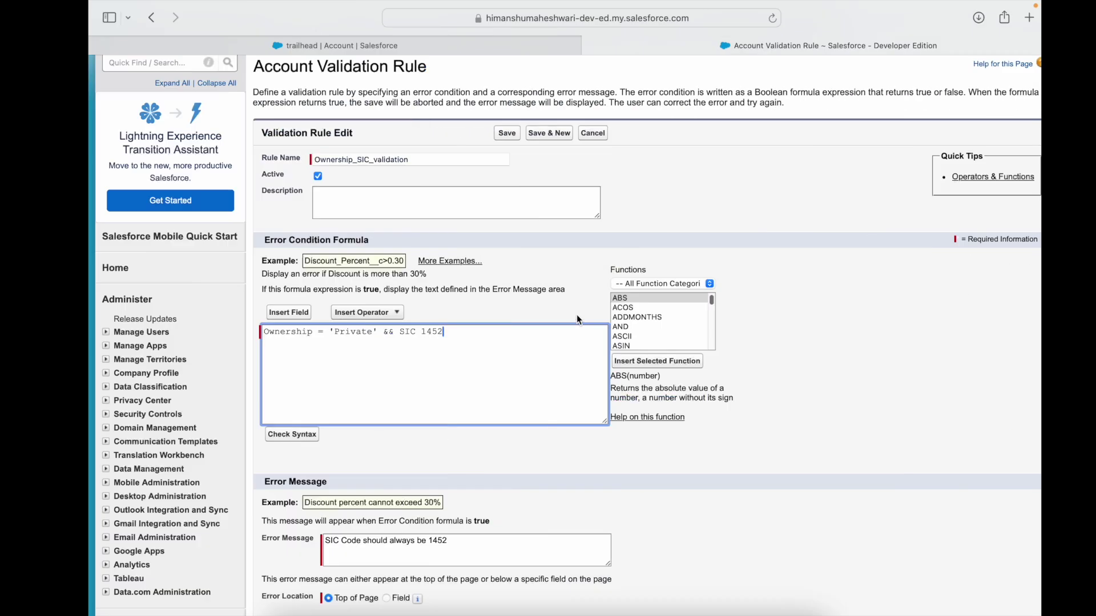
{"action": "left_click", "coordinate": [393, 331]}
{"action": "type", "text": "not equal "}
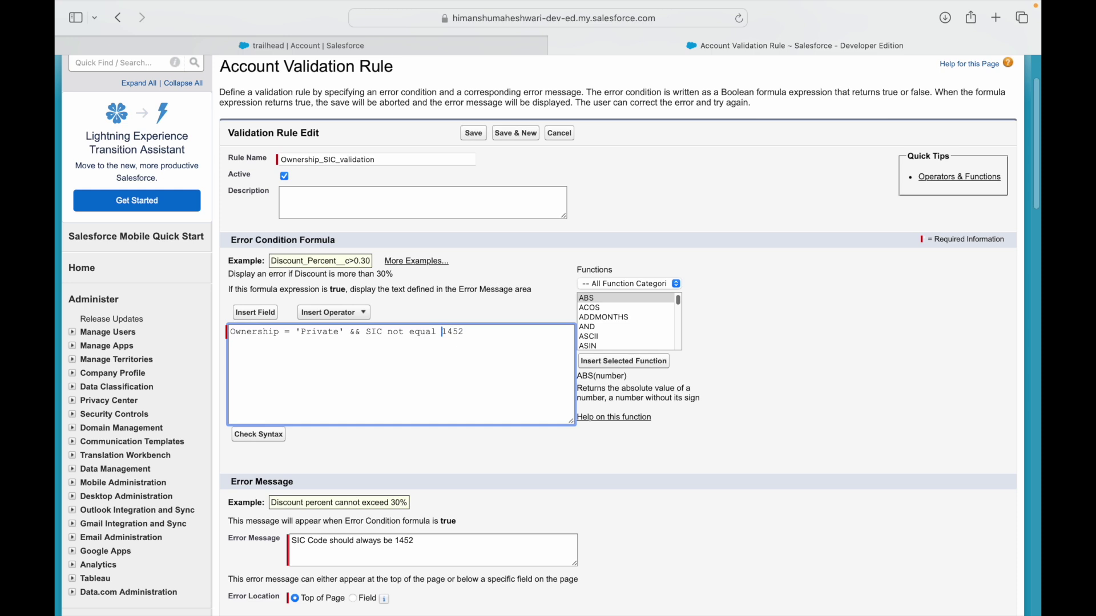
{"action": "type", "text": "to"}
Replace the words 'not equal to' with the <> Not Equal operator before 1452.
{"action": "left_click", "coordinate": [331, 313]}
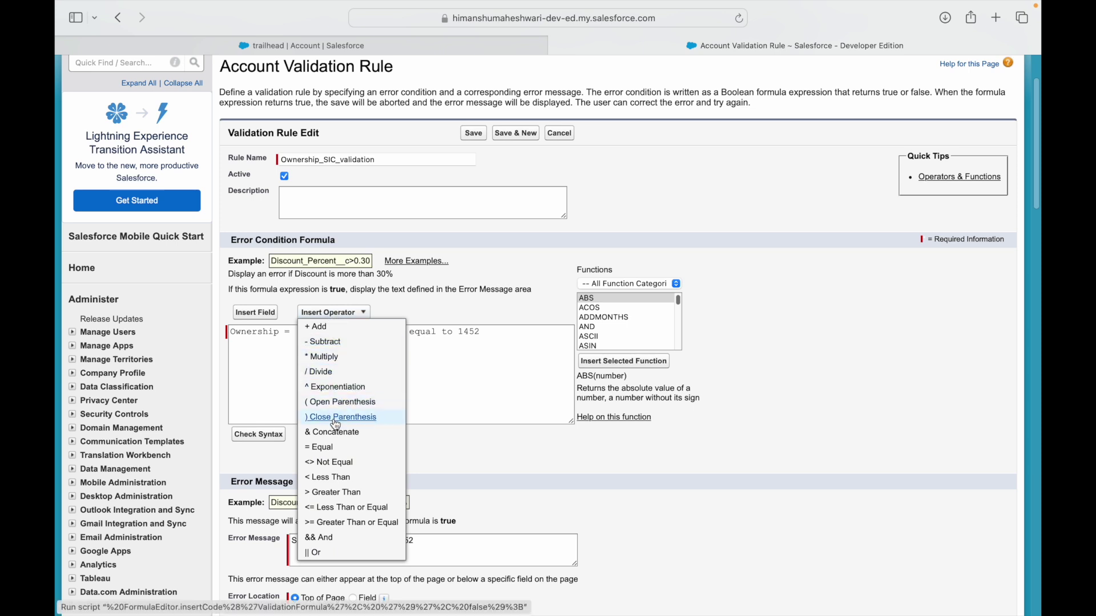
{"action": "left_click", "coordinate": [474, 337]}
{"action": "left_click", "coordinate": [455, 331]}
{"action": "left_click", "coordinate": [390, 332], "text": "shift"}
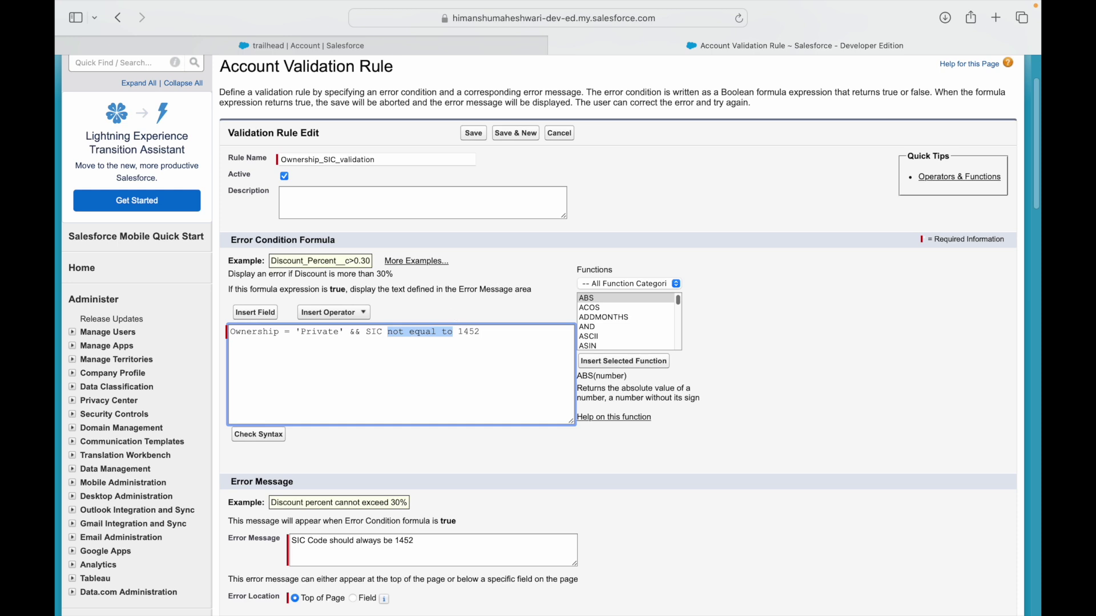
{"action": "key", "text": "BackSpace"}
{"action": "left_click", "coordinate": [327, 314]}
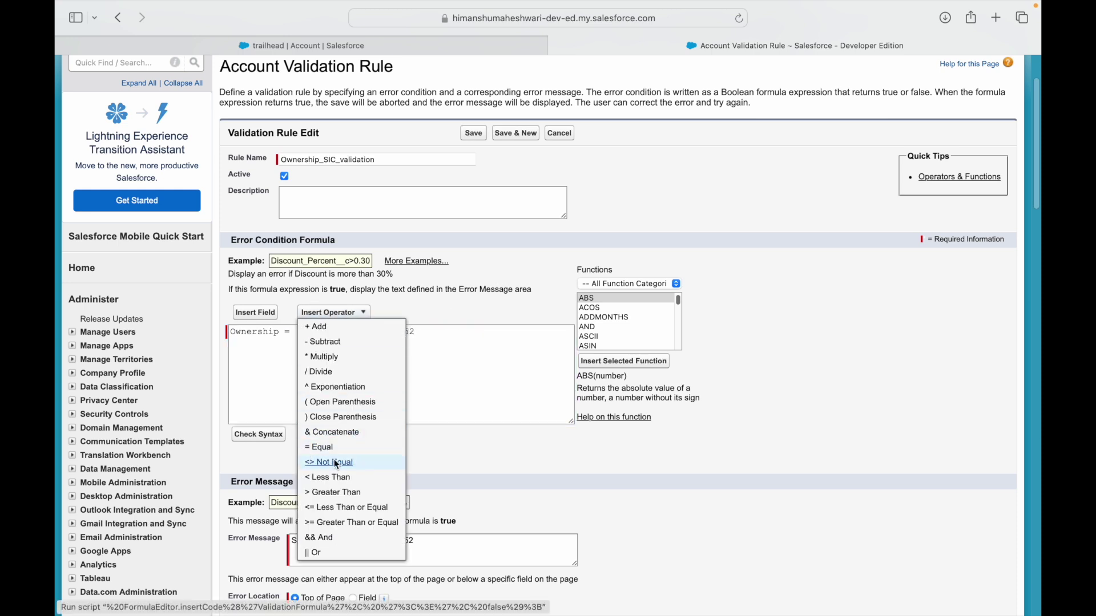
{"action": "left_click", "coordinate": [329, 462]}
{"action": "key", "text": "Delete"}
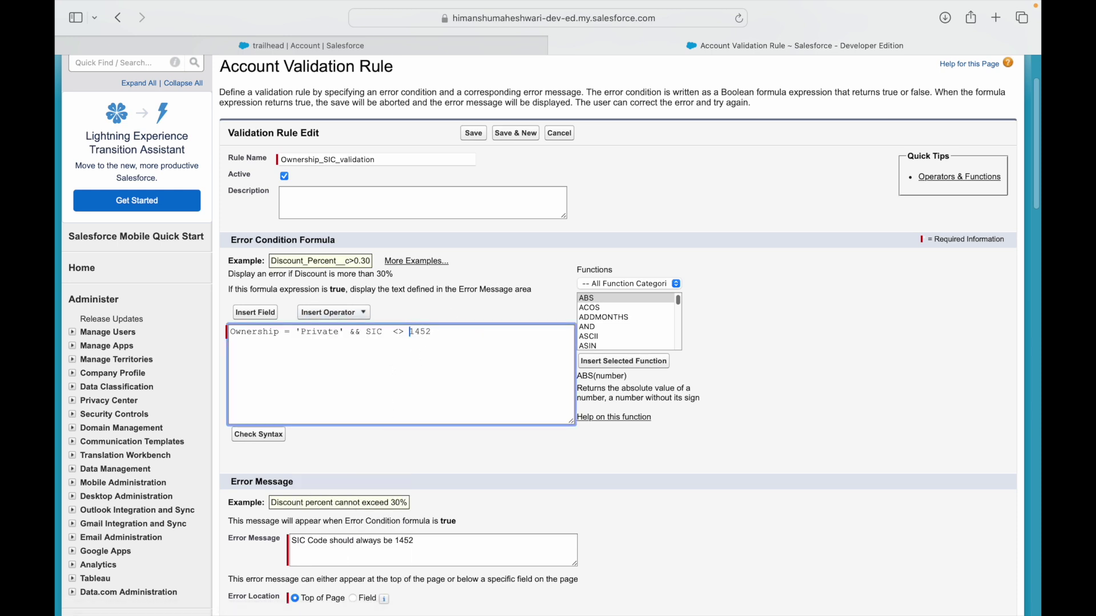
Replace the typed Ownership with the Account Ownership picklist field from Insert Field.
{"action": "double_click", "coordinate": [255, 332]}
{"action": "key", "text": "BackSpace"}
{"action": "left_click", "coordinate": [256, 313]}
{"action": "left_click", "coordinate": [427, 324]}
{"action": "key", "text": "o"}
{"action": "key", "text": "Down"}
{"action": "key", "text": "Down"}
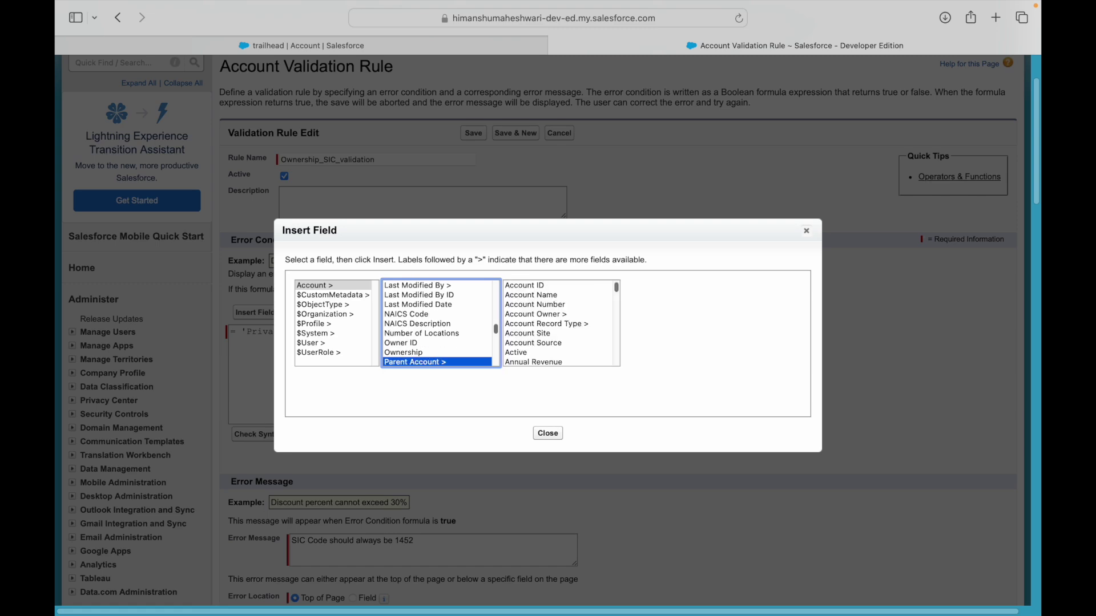
{"action": "key", "text": "Up"}
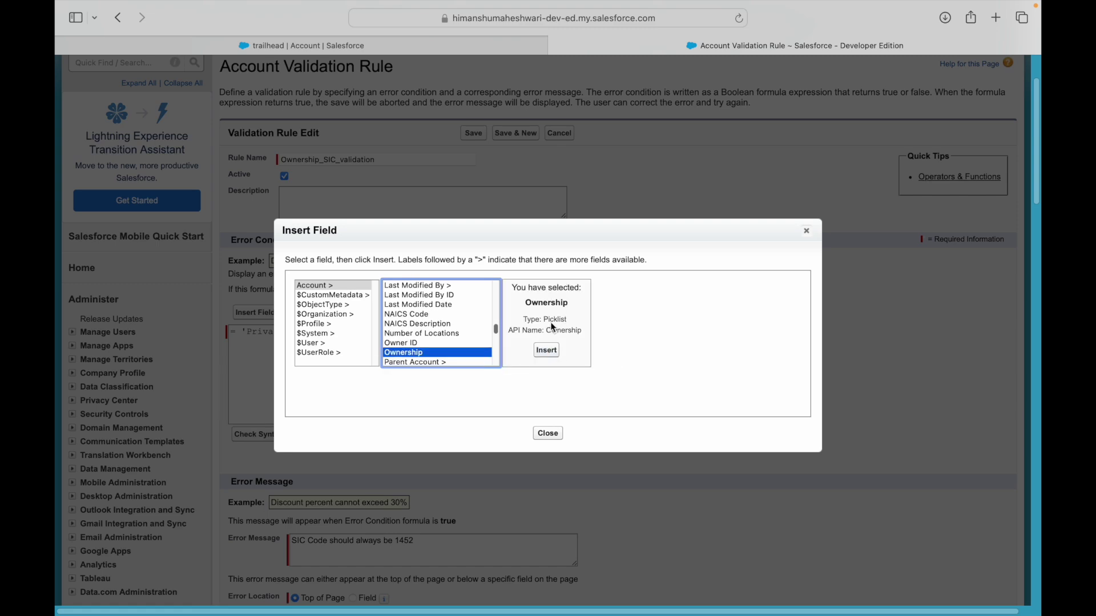
{"action": "double_click", "coordinate": [554, 320]}
{"action": "left_click", "coordinate": [547, 350]}
Try prefixing Ownership with ISPICKVAL( and then remove it again.
{"action": "double_click", "coordinate": [322, 333]}
{"action": "double_click", "coordinate": [277, 335]}
{"action": "double_click", "coordinate": [328, 315]}
{"action": "left_click", "coordinate": [330, 319]}
{"action": "left_click", "coordinate": [235, 332]}
{"action": "type", "text": "ISPICK"}
{"action": "type", "text": "VAL(Ownership"}
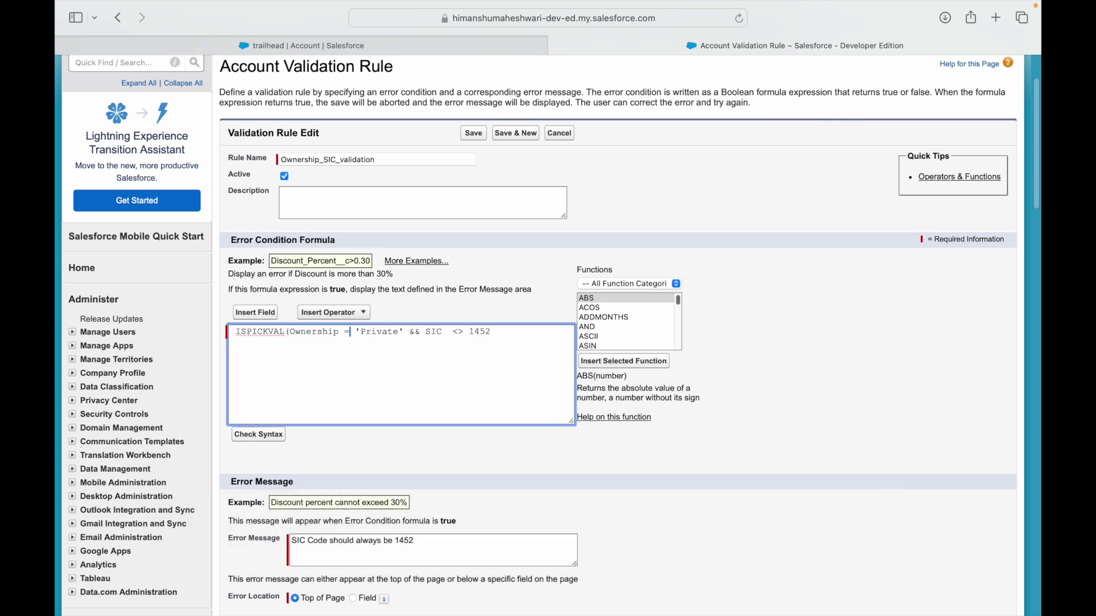
{"action": "key", "text": "shift+super+Left"}
{"action": "key", "text": "BackSpace"}
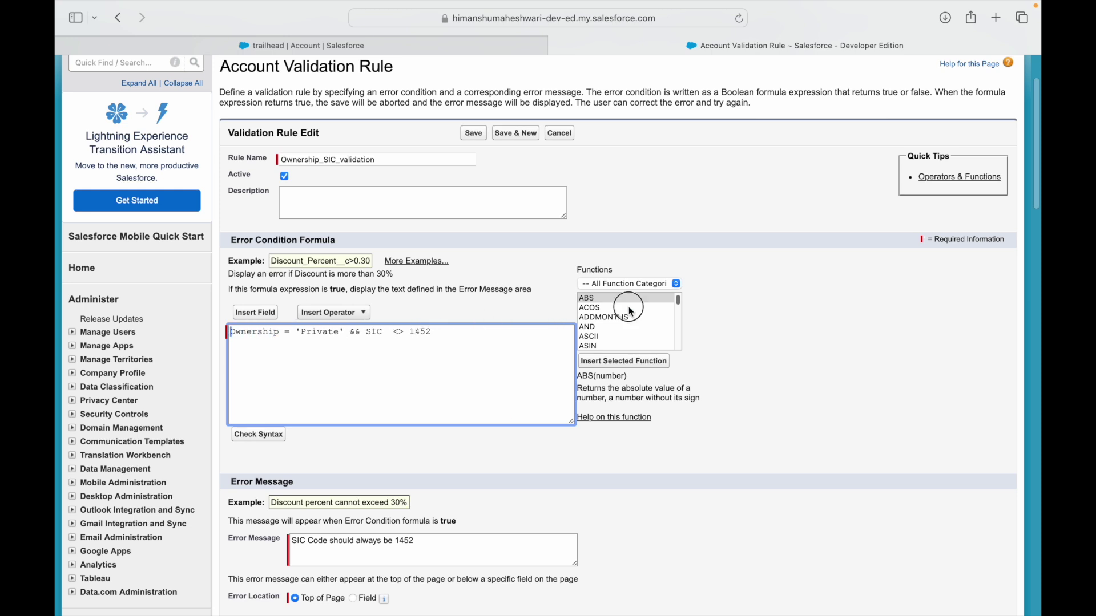
Look up the TEXT function and its description in the Functions list.
{"action": "left_click", "coordinate": [628, 308]}
{"action": "key", "text": "t"}
{"action": "key", "text": "Down"}
{"action": "key", "text": "Down"}
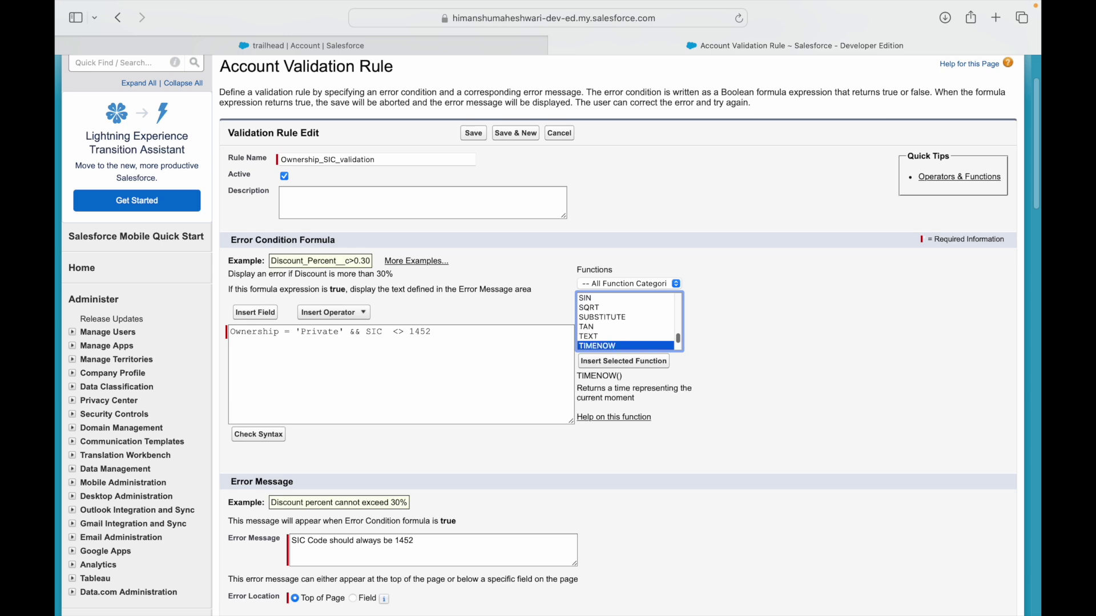
{"action": "key", "text": "Up"}
{"action": "double_click", "coordinate": [611, 376]}
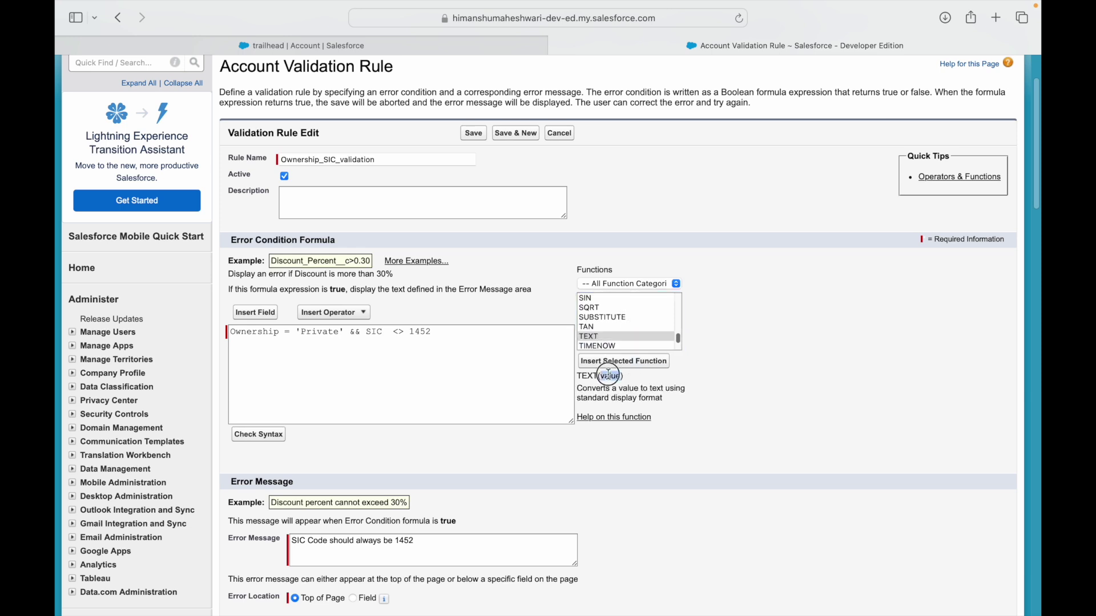
{"action": "double_click", "coordinate": [596, 374]}
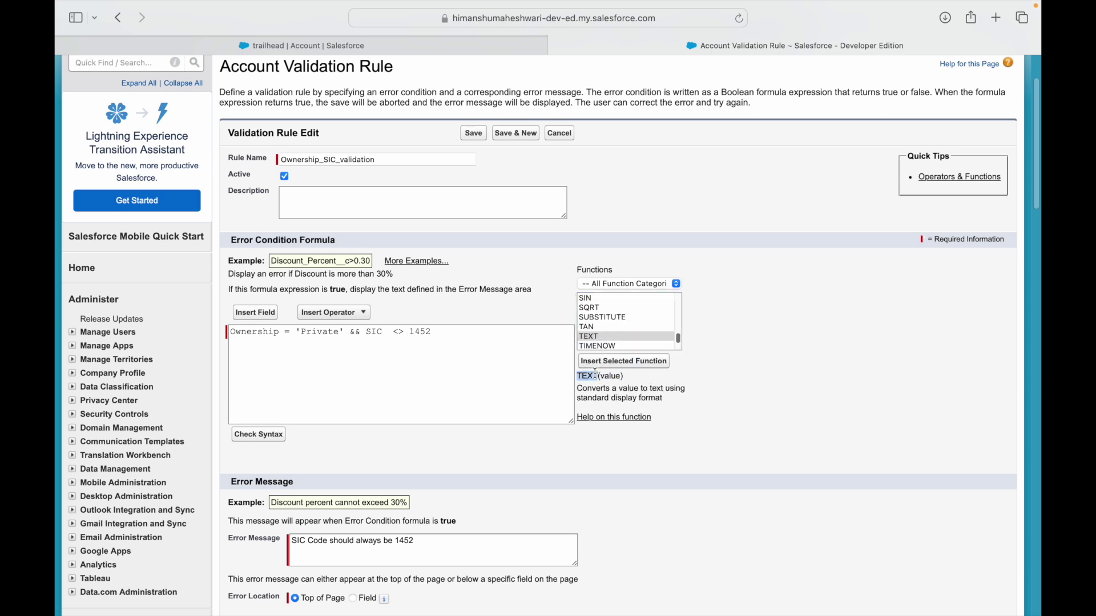
Wrap Ownership in TEXT( ) so the condition reads TEXT(Ownership) = 'Private'.
{"action": "double_click", "coordinate": [318, 332]}
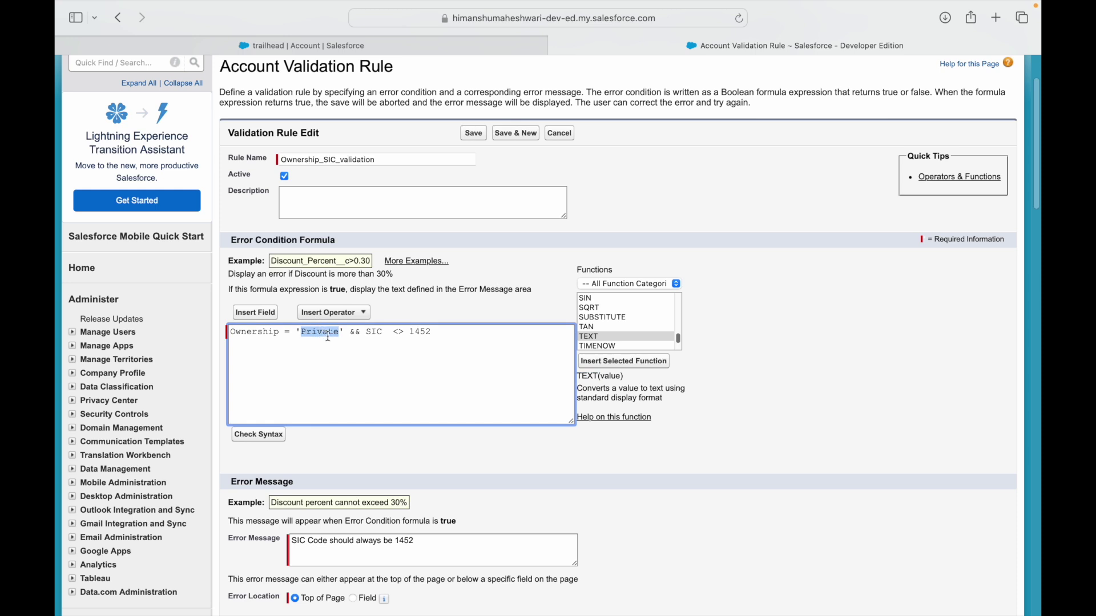
{"action": "double_click", "coordinate": [275, 333]}
{"action": "key", "text": "Left"}
{"action": "type", "text": "TEXT("}
{"action": "left_click", "coordinate": [306, 332]}
{"action": "type", "text": ")"}
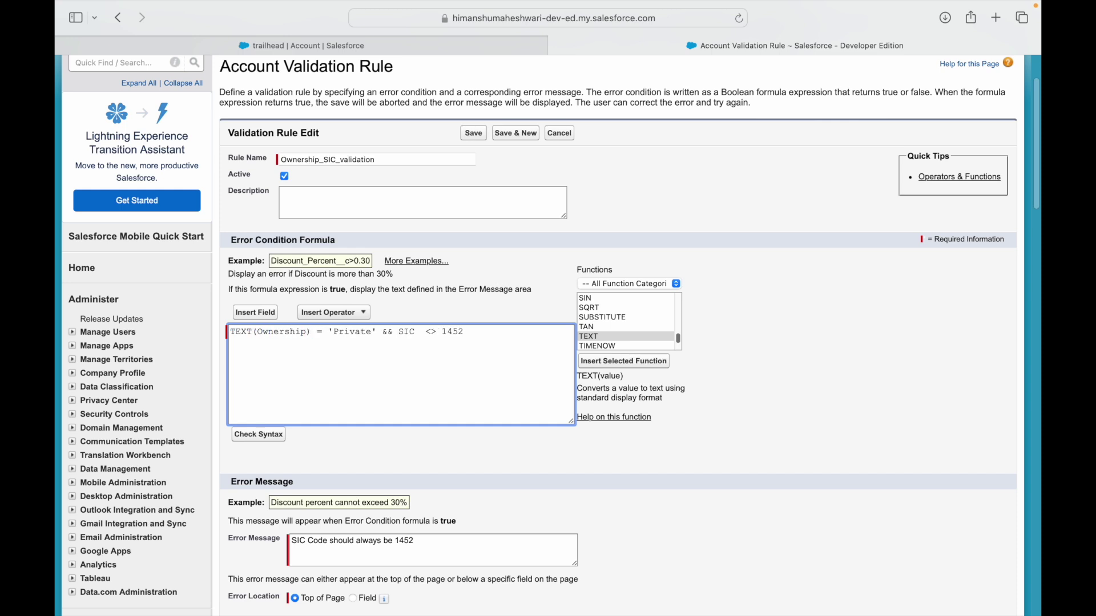
Insert a TEXT(value) line from the Functions list, then delete that extra line.
{"action": "double_click", "coordinate": [290, 332]}
{"action": "double_click", "coordinate": [334, 334]}
{"action": "double_click", "coordinate": [343, 334]}
{"action": "left_click", "coordinate": [347, 336]}
{"action": "left_click", "coordinate": [488, 342]}
{"action": "key", "text": "Return"}
{"action": "left_click", "coordinate": [606, 366]}
{"action": "mouse_move", "coordinate": [234, 353]}
{"action": "left_mouse_down"}
{"action": "mouse_move", "coordinate": [295, 352]}
{"action": "mouse_move", "coordinate": [309, 331]}
{"action": "mouse_move", "coordinate": [229, 352]}
{"action": "left_mouse_up"}
{"action": "double_click", "coordinate": [240, 332]}
{"action": "key", "text": "BackSpace"}
Review the formula, highlighting TEXT(Ownership) = 'Private' and the SIC <> 1452 part.
{"action": "double_click", "coordinate": [287, 332]}
{"action": "double_click", "coordinate": [240, 333]}
{"action": "double_click", "coordinate": [346, 331]}
{"action": "left_click_drag", "start_coordinate": [382, 332], "coordinate": [226, 332]}
{"action": "left_click", "coordinate": [269, 336]}
{"action": "double_click", "coordinate": [270, 334]}
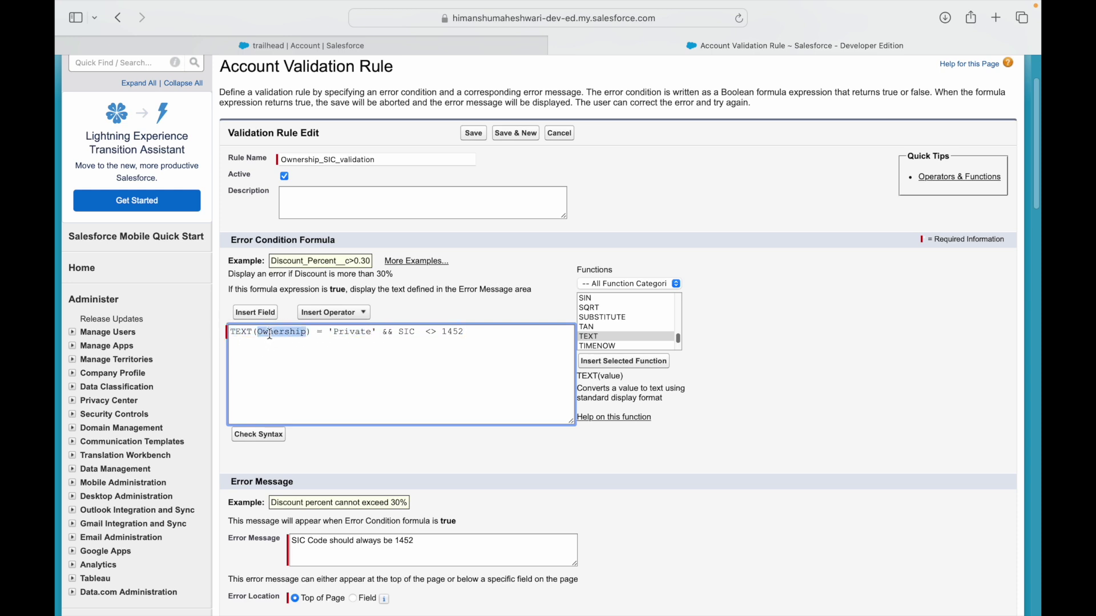
{"action": "left_click", "coordinate": [347, 333]}
{"action": "left_click_drag", "start_coordinate": [377, 332], "coordinate": [229, 333]}
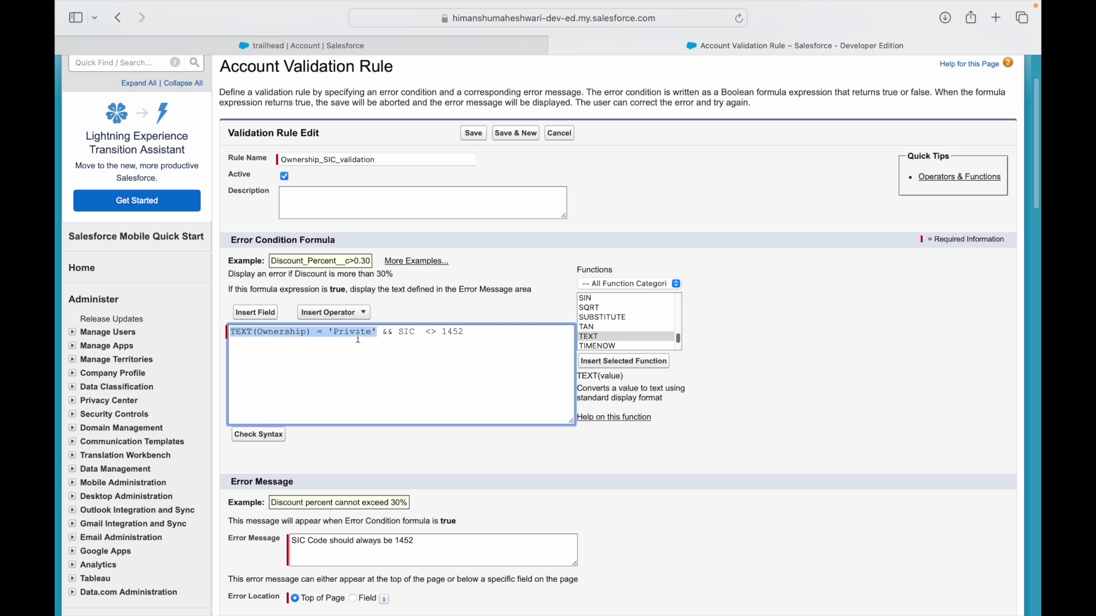
{"action": "left_click_drag", "start_coordinate": [395, 335], "coordinate": [482, 338]}
{"action": "left_click", "coordinate": [494, 335]}
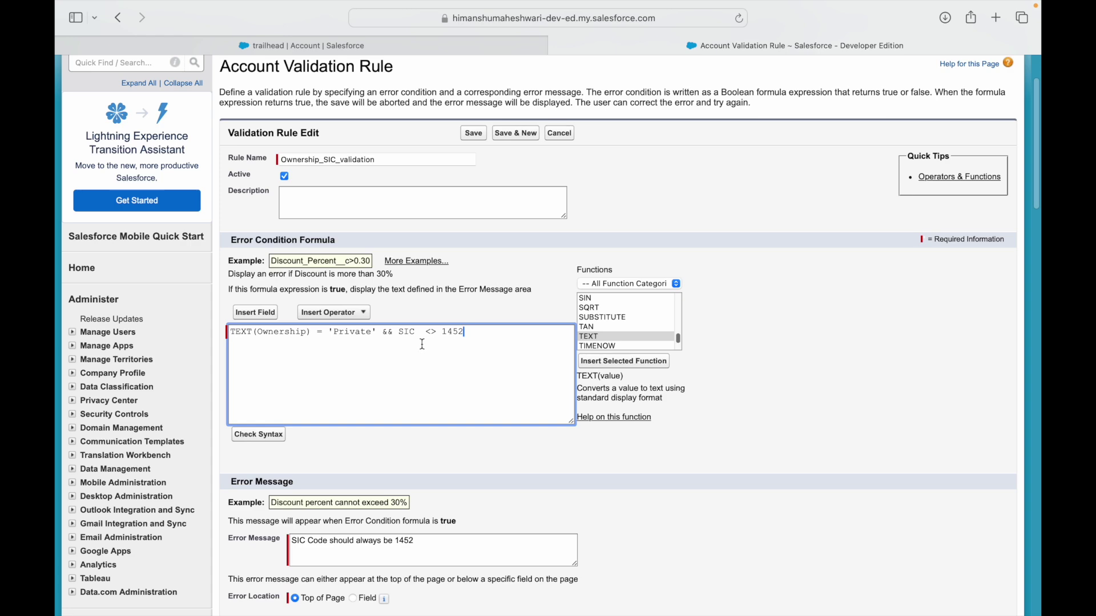
Delete the placeholder SIC from the formula.
{"action": "double_click", "coordinate": [405, 332]}
{"action": "key", "text": "BackSpace"}
{"action": "left_click", "coordinate": [272, 313]}
Insert the Account SIC Code field, quote the value as '1452', and check syntax.
{"action": "left_click", "coordinate": [327, 286]}
{"action": "left_click", "coordinate": [395, 295]}
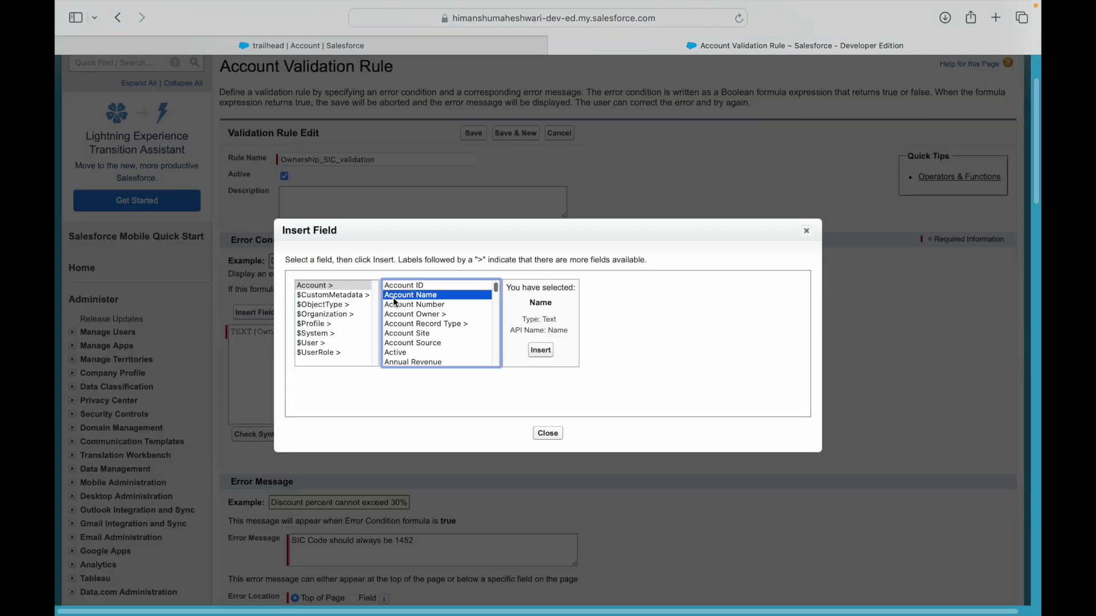
{"action": "key", "text": "s"}
{"action": "key", "text": "Down"}
{"action": "key", "text": "Down"}
{"action": "key", "text": "Down"}
{"action": "key", "text": "Down"}
{"action": "key", "text": "Down"}
{"action": "key", "text": "Down"}
{"action": "key", "text": "Down"}
{"action": "key", "text": "Down"}
{"action": "key", "text": "Down"}
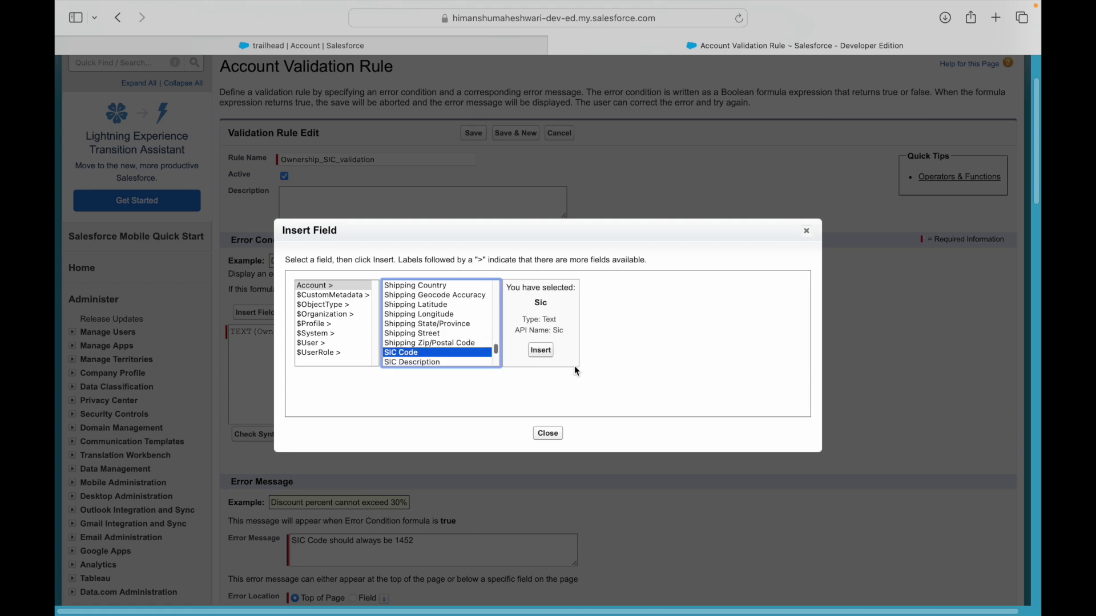
{"action": "left_click", "coordinate": [540, 350]}
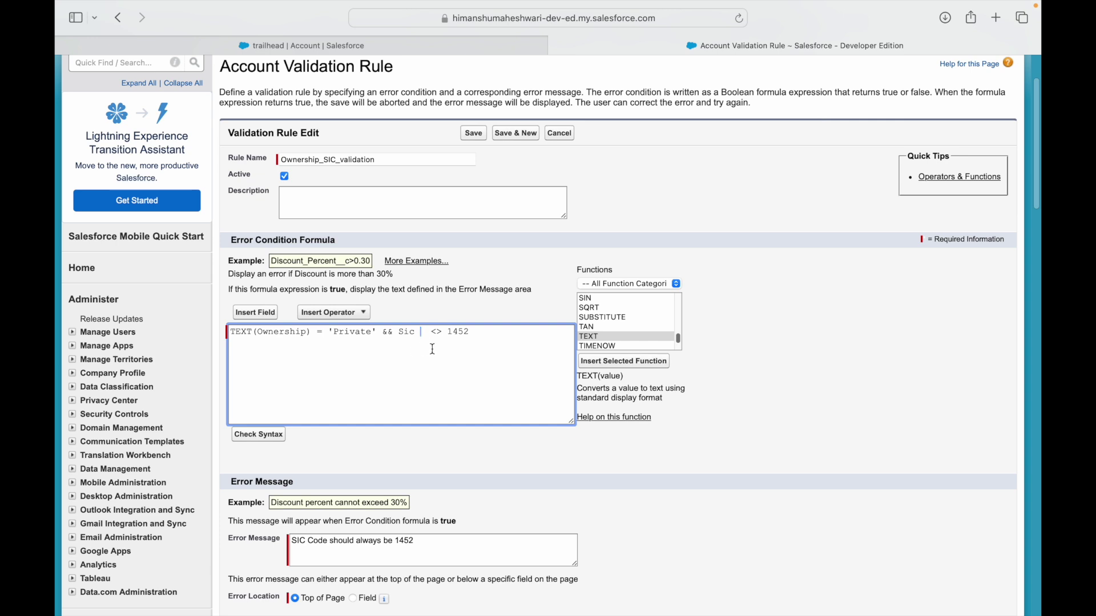
{"action": "key", "text": "Delete"}
{"action": "key", "text": "Delete"}
{"action": "type", "text": "'"}
{"action": "left_click", "coordinate": [265, 441]}
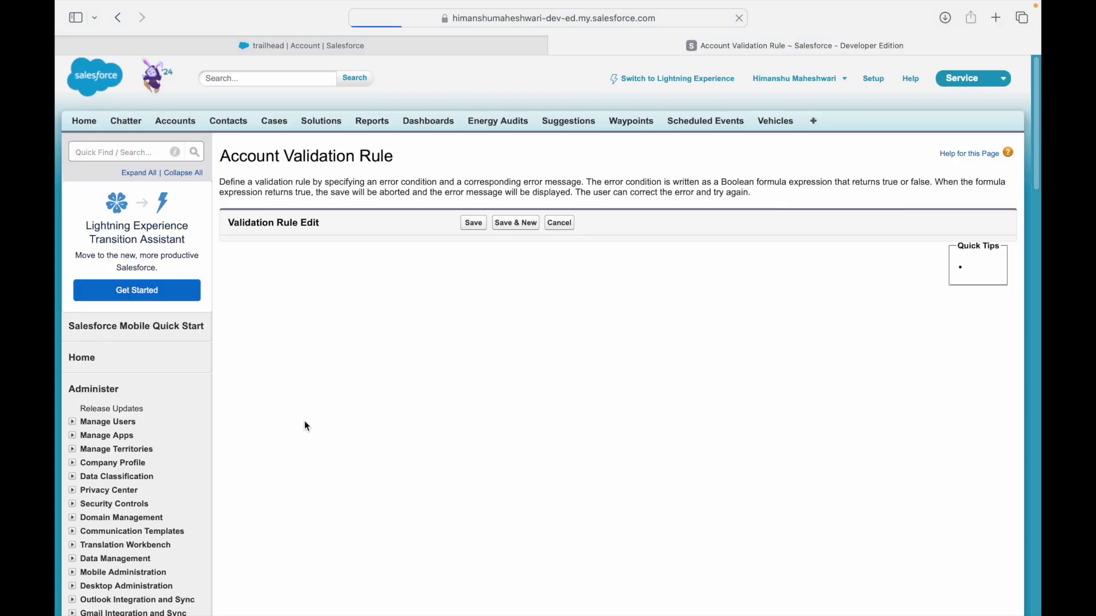
Set the error location to the SIC Code field and save the rule.
{"action": "scroll", "coordinate": [378, 432], "scroll_direction": "down", "scroll_amount": 2}
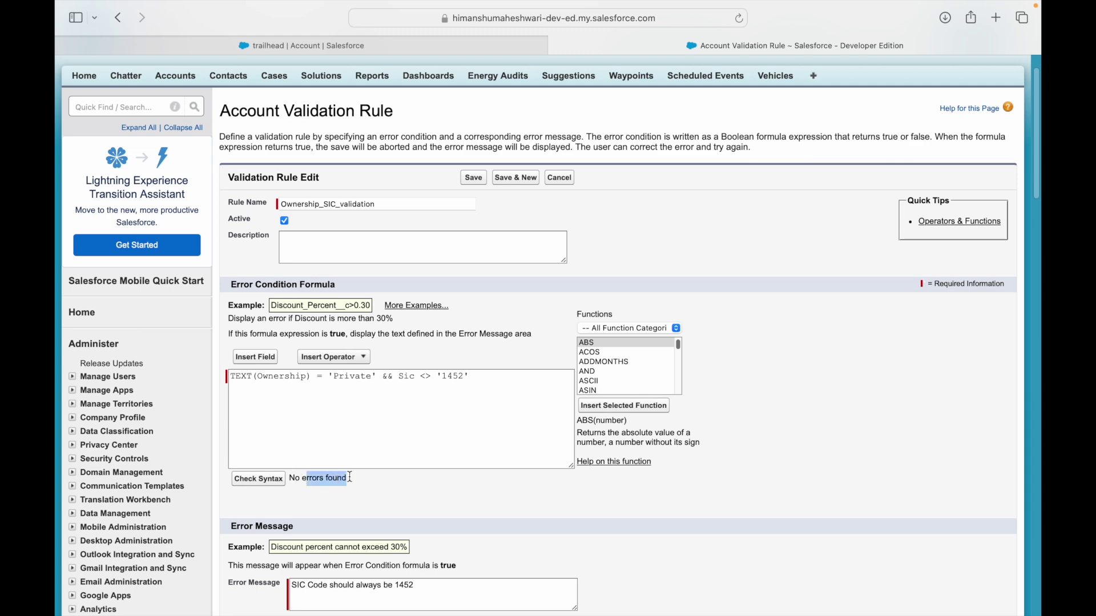
{"action": "scroll", "coordinate": [371, 482], "scroll_direction": "down", "scroll_amount": 3}
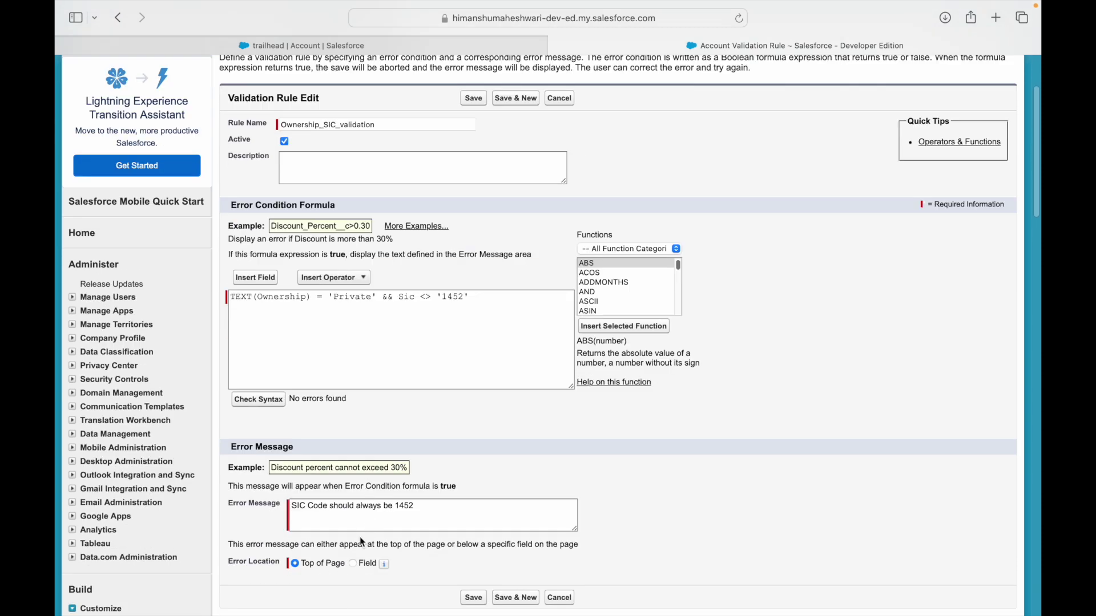
{"action": "left_click", "coordinate": [355, 563]}
{"action": "left_click", "coordinate": [418, 564]}
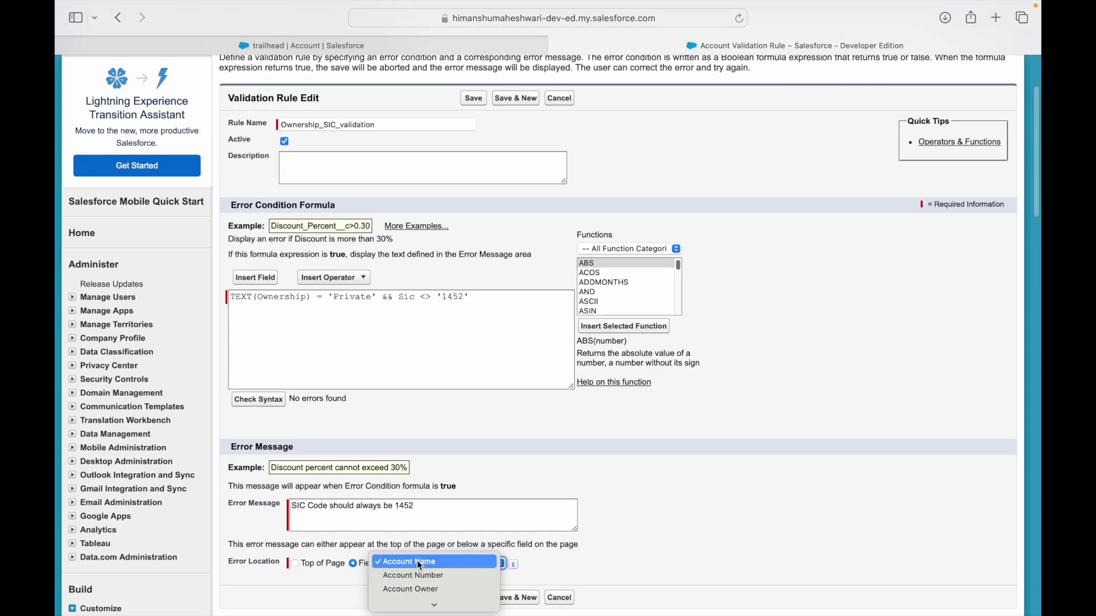
{"action": "key", "text": "s"}
{"action": "key", "text": "Down"}
{"action": "key", "text": "Down"}
{"action": "key", "text": "Down"}
{"action": "key", "text": "Down"}
{"action": "key", "text": "Down"}
{"action": "key", "text": "Down"}
{"action": "key", "text": "Down"}
{"action": "key", "text": "Down"}
{"action": "key", "text": "Down"}
{"action": "key", "text": "Down"}
{"action": "key", "text": "Down"}
{"action": "key", "text": "Down"}
{"action": "key", "text": "Up"}
{"action": "key", "text": "Up"}
{"action": "key", "text": "Return"}
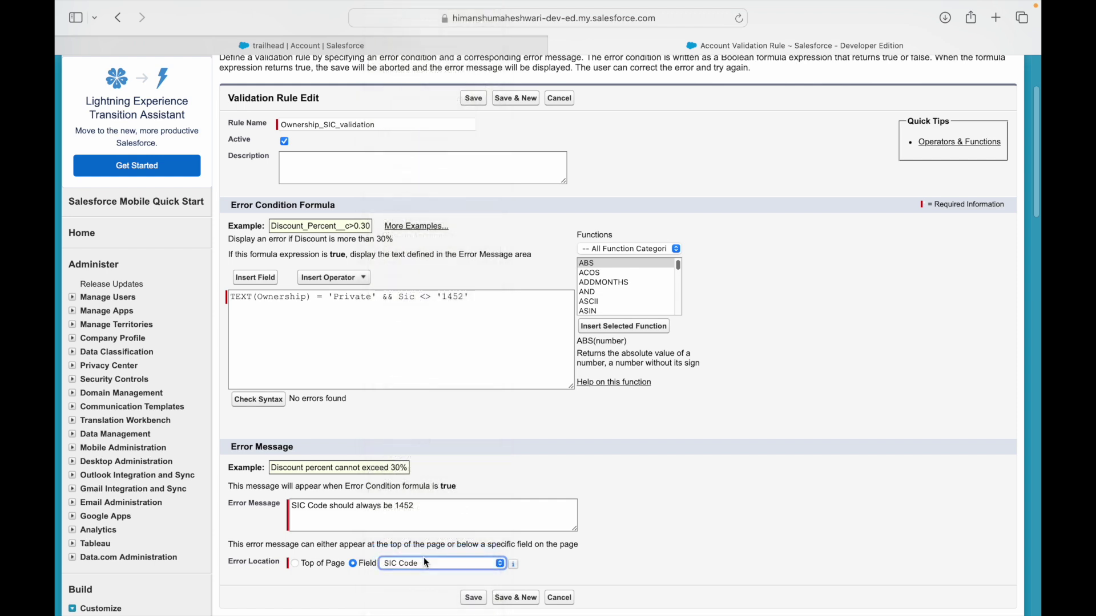
{"action": "left_click", "coordinate": [473, 597]}
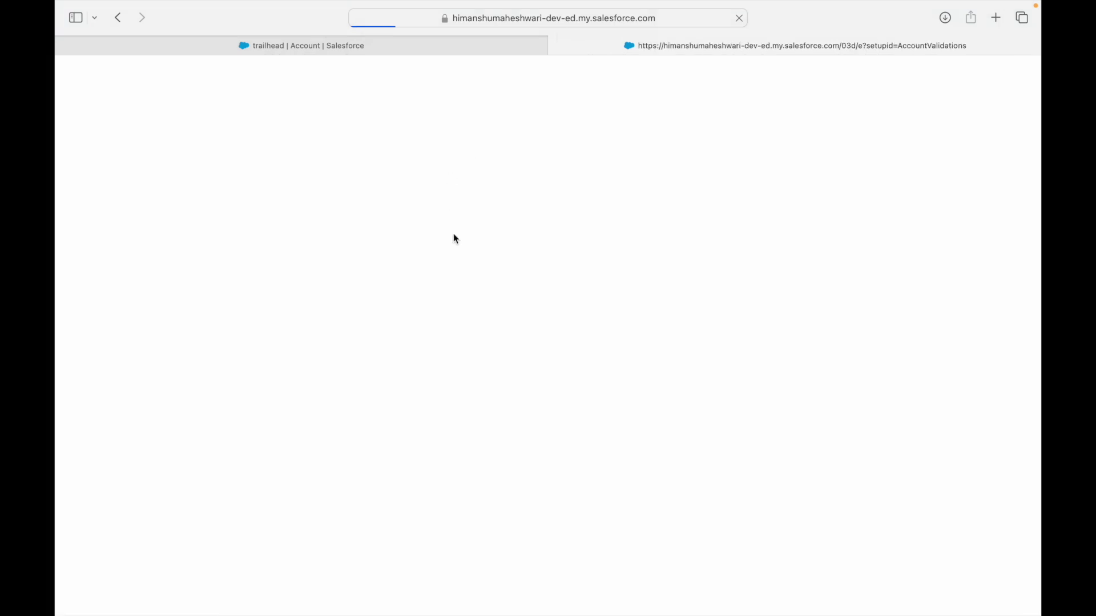
Edit the trailhead account to Ownership Private with SIC Code 1452 and save it.
{"action": "left_click", "coordinate": [360, 49]}
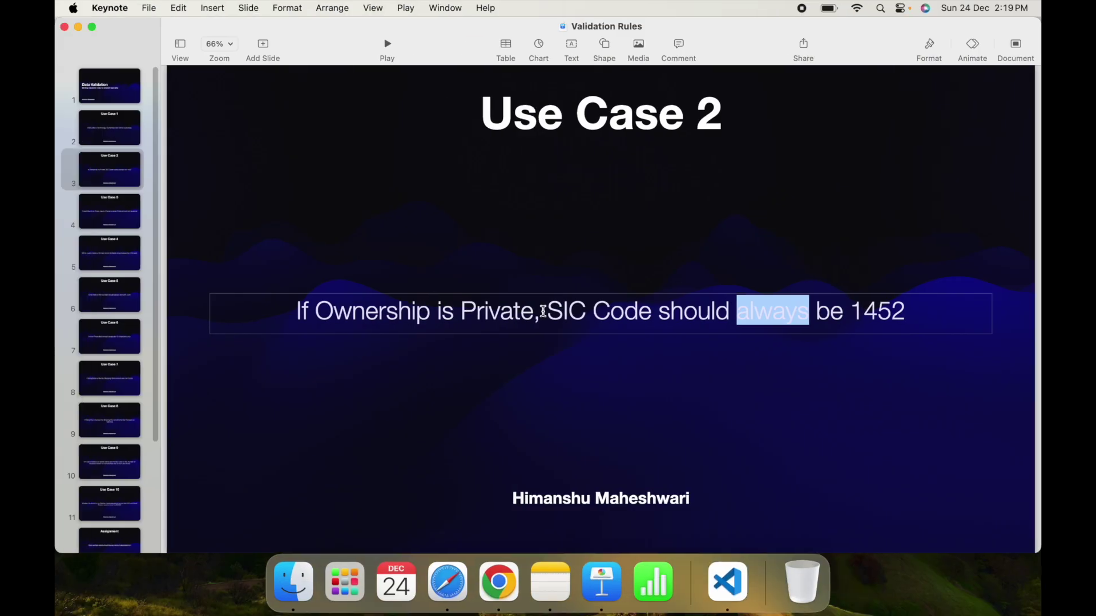
{"action": "left_click", "coordinate": [526, 312]}
{"action": "double_click", "coordinate": [524, 311]}
{"action": "key", "text": "ctrl+Right"}
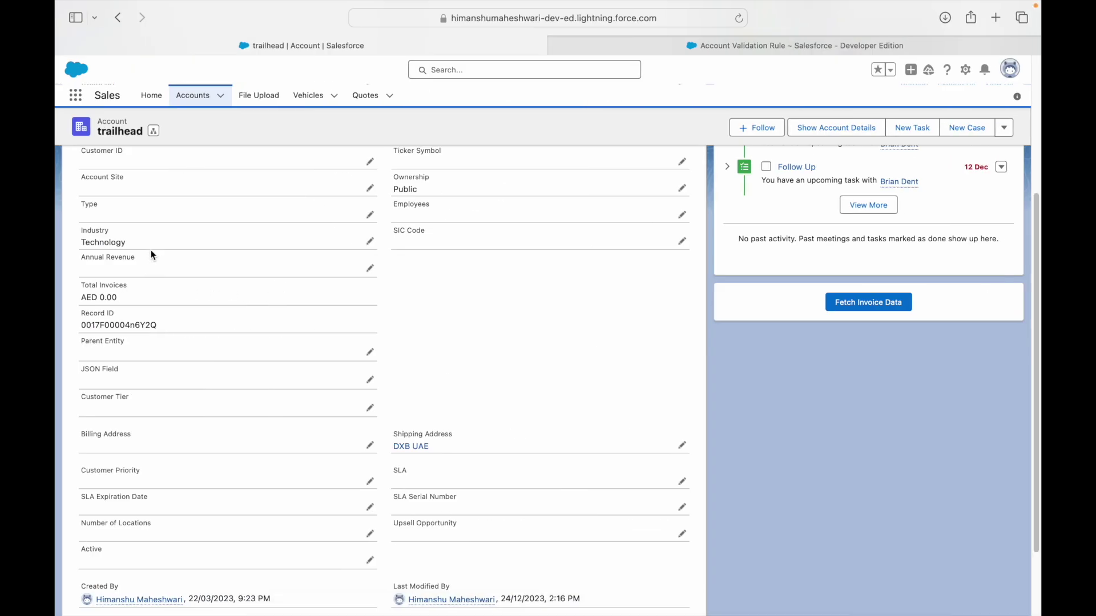
{"action": "scroll", "coordinate": [232, 399], "scroll_direction": "up", "scroll_amount": 1}
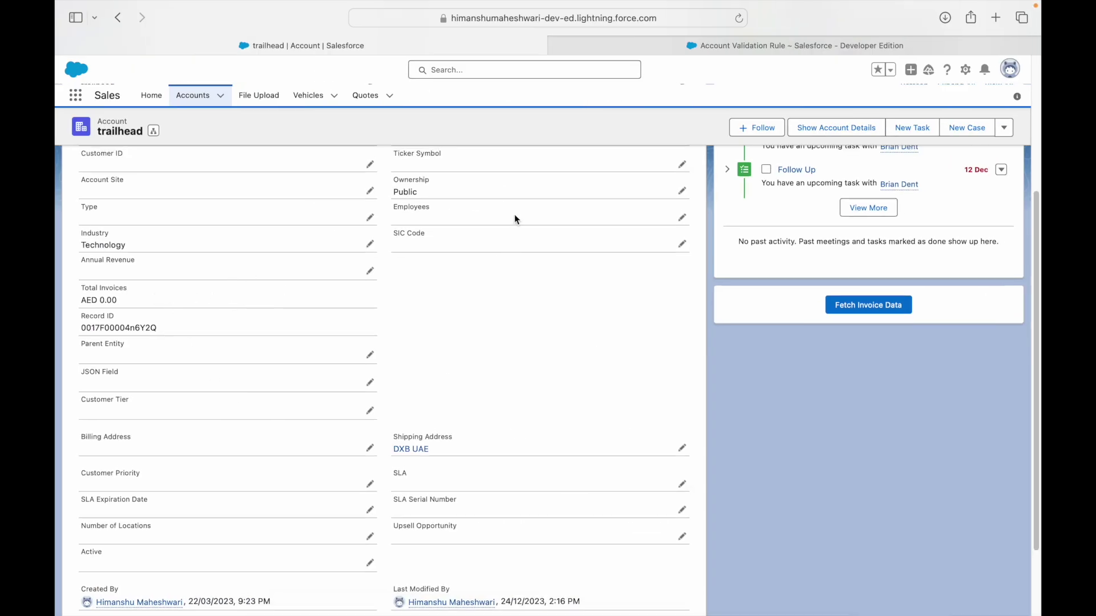
{"action": "left_click", "coordinate": [681, 191]}
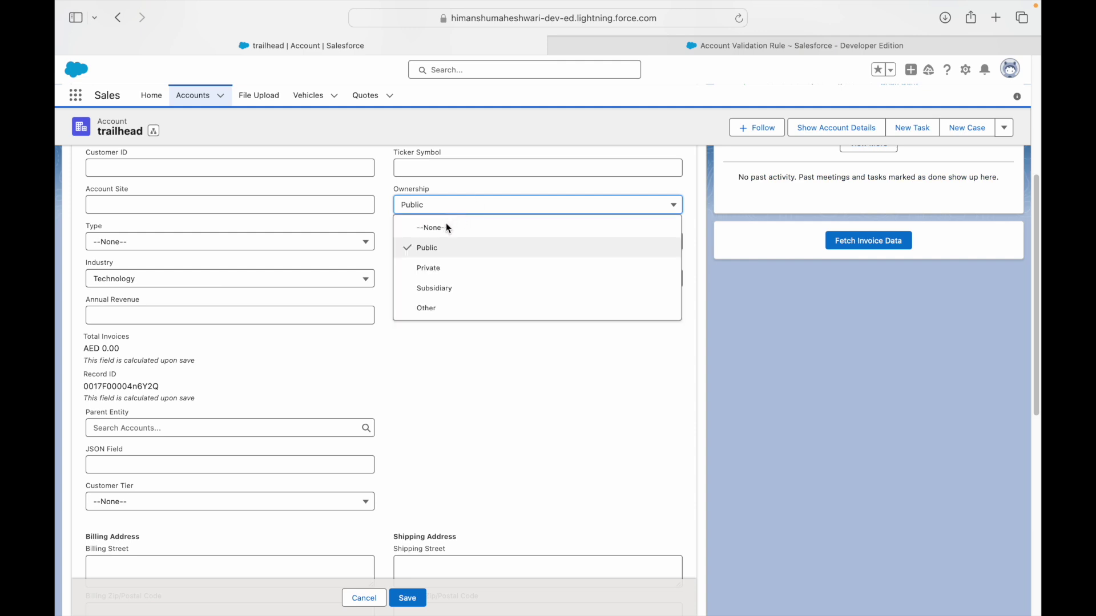
{"action": "left_click", "coordinate": [440, 269]}
{"action": "left_click", "coordinate": [451, 284]}
{"action": "type", "text": "1452"}
{"action": "left_click", "coordinate": [469, 374]}
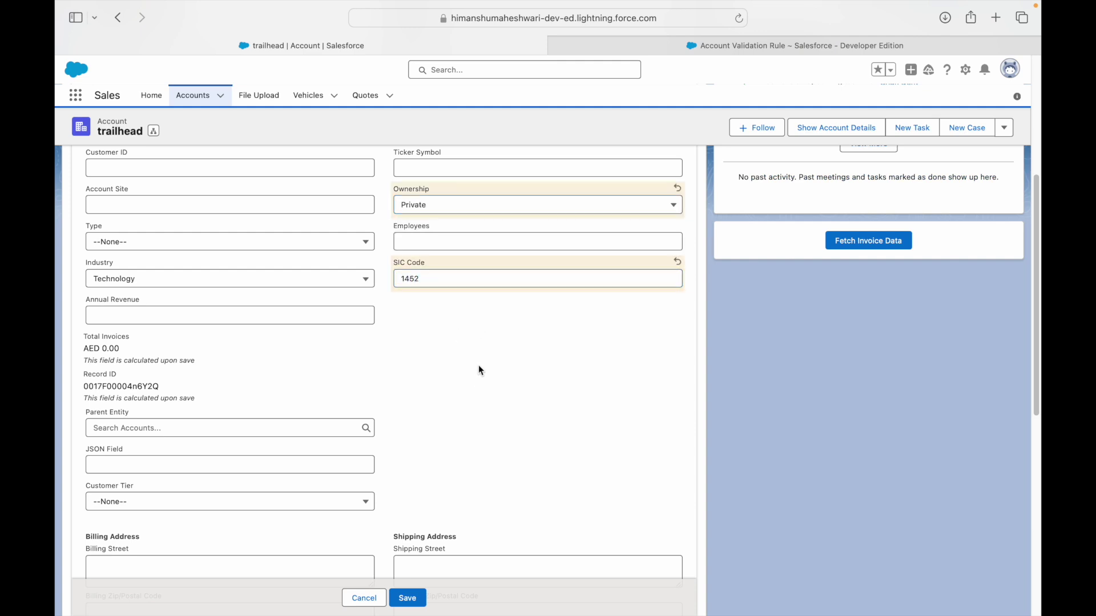
{"action": "left_click", "coordinate": [409, 598]}
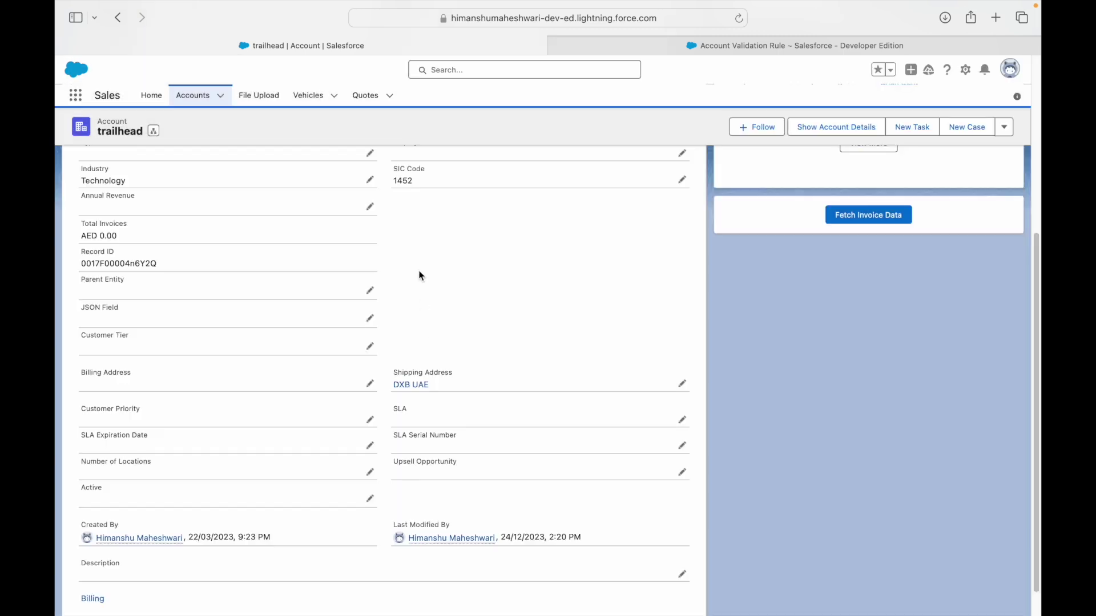
Change the SIC Code to 1453 and try saving, which the validation rule blocks.
{"action": "left_click", "coordinate": [683, 216]}
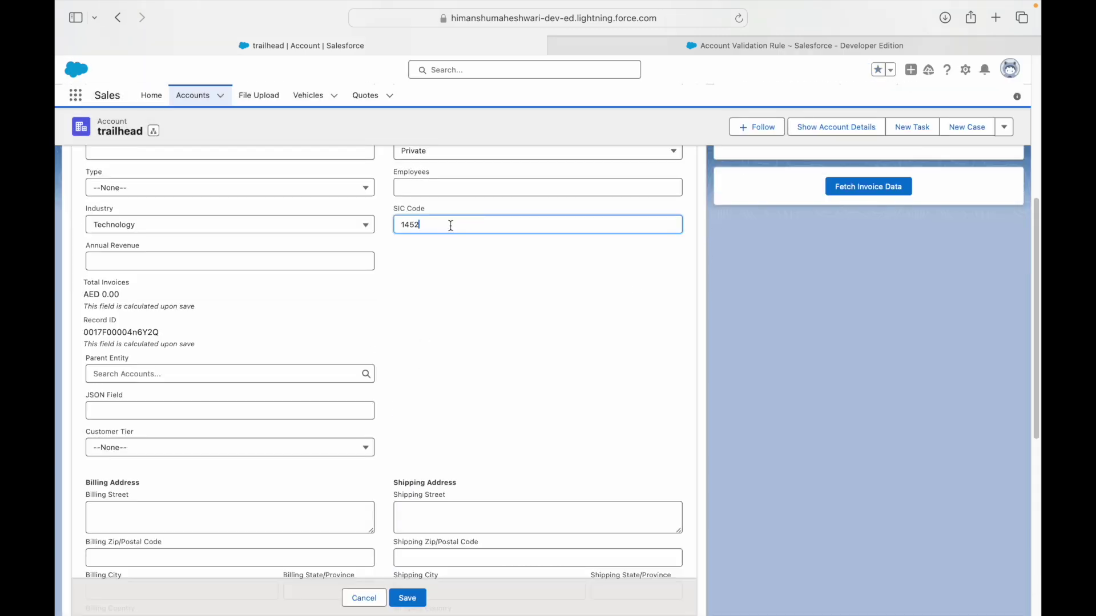
{"action": "key", "text": "BackSpace"}
{"action": "type", "text": "3"}
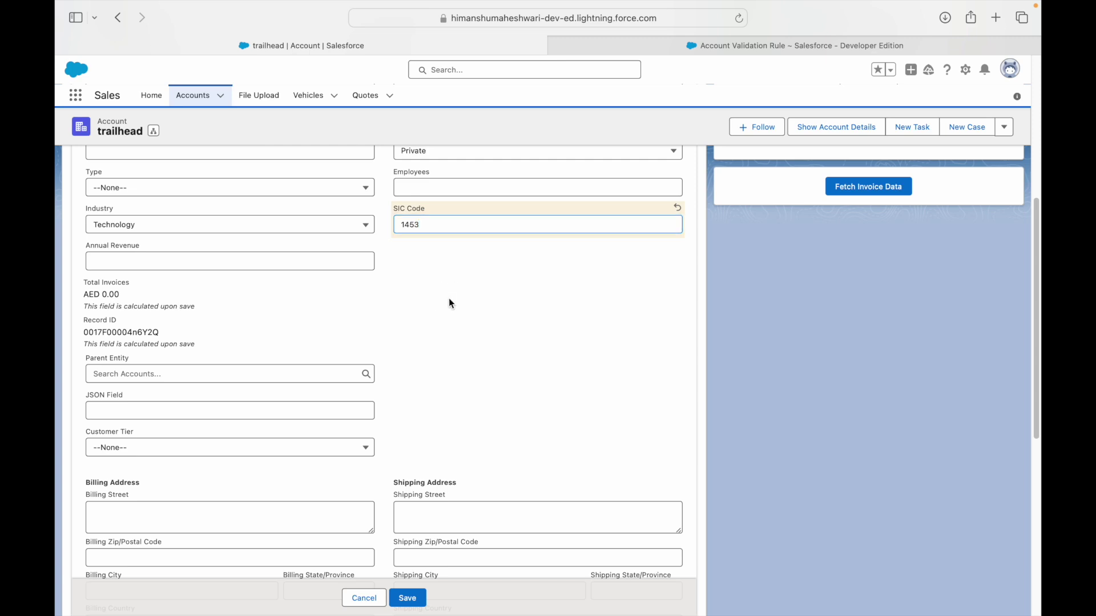
{"action": "left_click", "coordinate": [410, 597]}
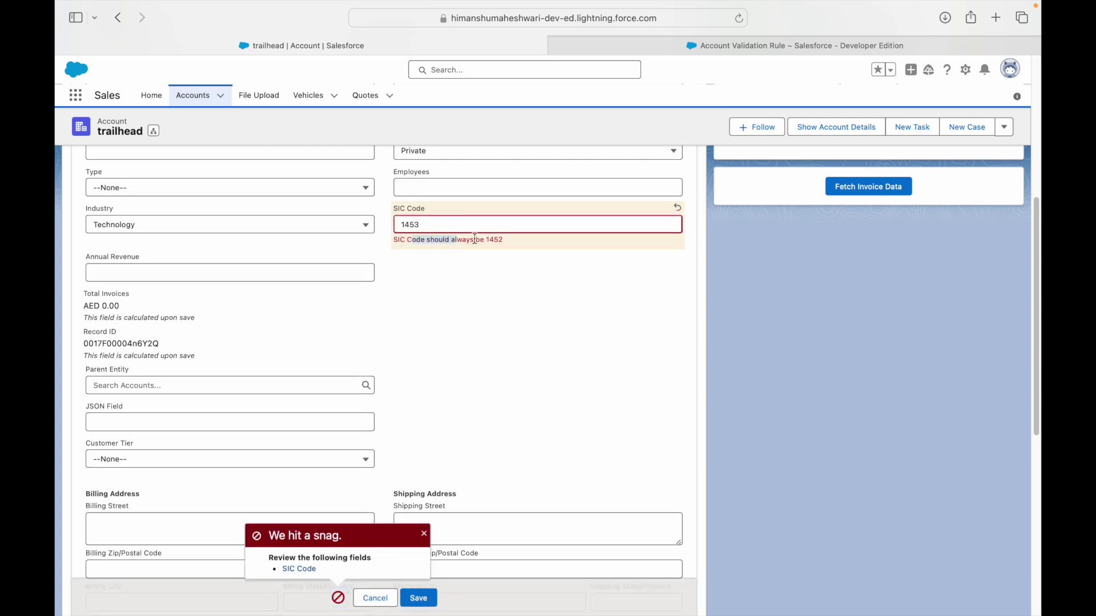
Switch Ownership to Public and save the account with SIC Code 1453.
{"action": "scroll", "coordinate": [485, 295], "scroll_direction": "up", "scroll_amount": 1}
{"action": "left_click", "coordinate": [429, 188]}
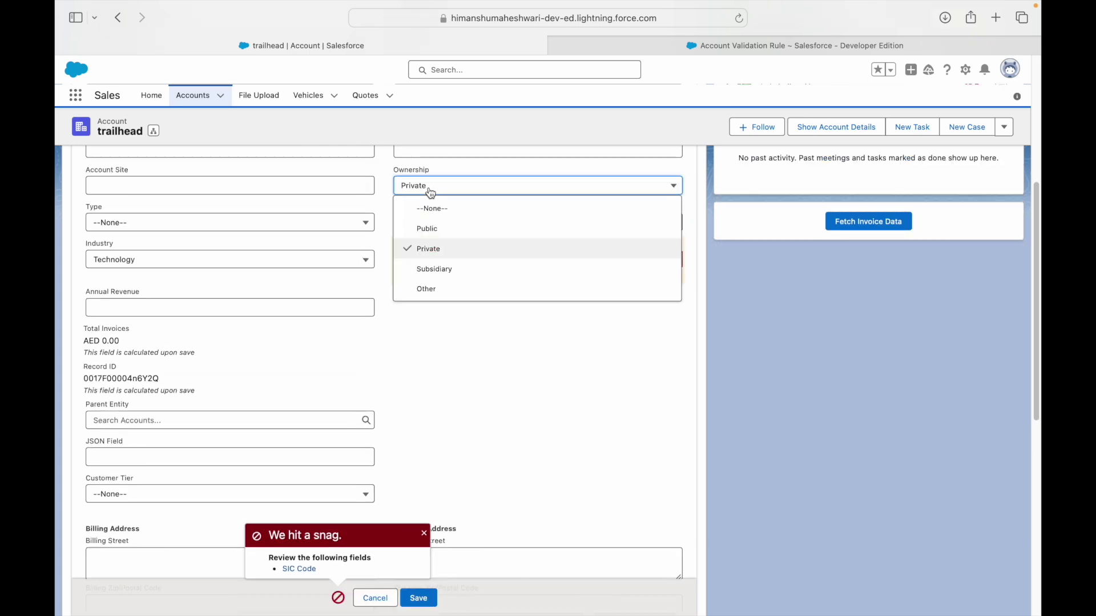
{"action": "left_click", "coordinate": [428, 229]}
{"action": "left_click", "coordinate": [429, 264]}
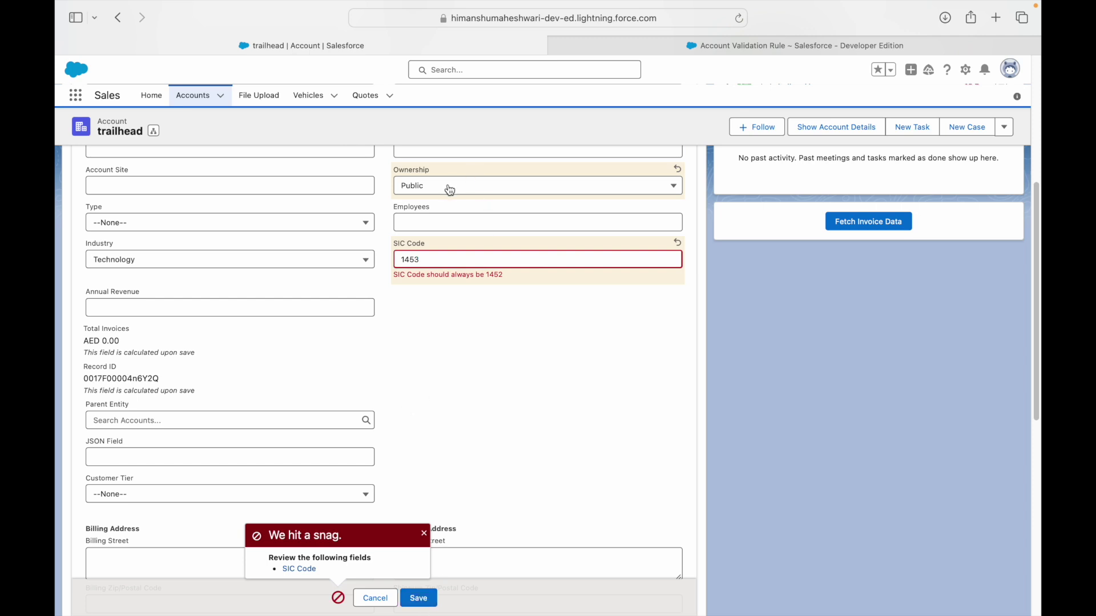
{"action": "left_click", "coordinate": [420, 599]}
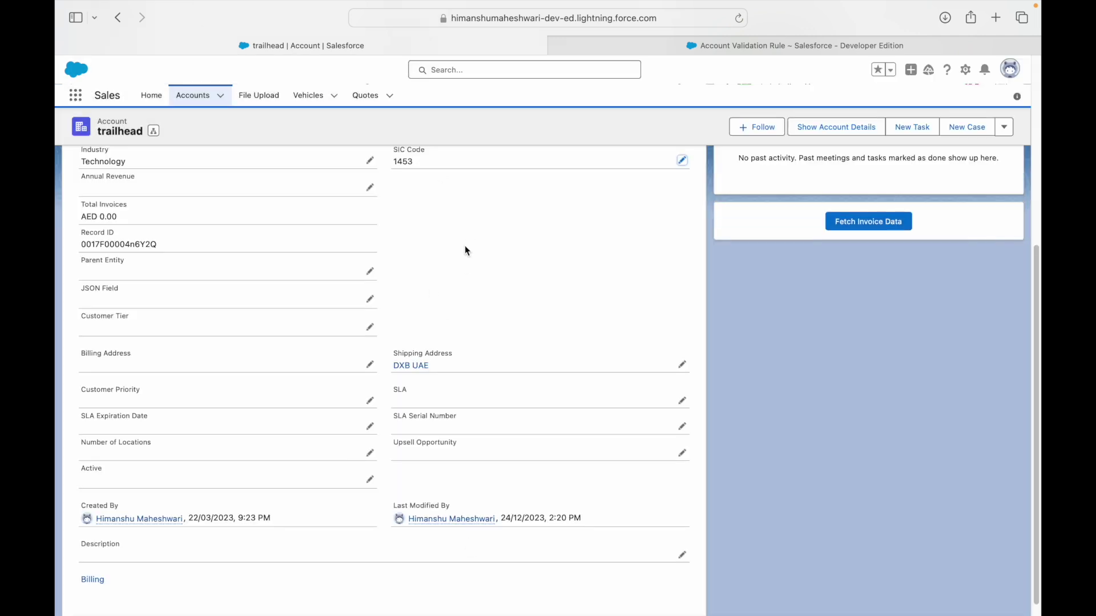
{"action": "scroll", "coordinate": [480, 254], "scroll_direction": "up", "scroll_amount": 1}
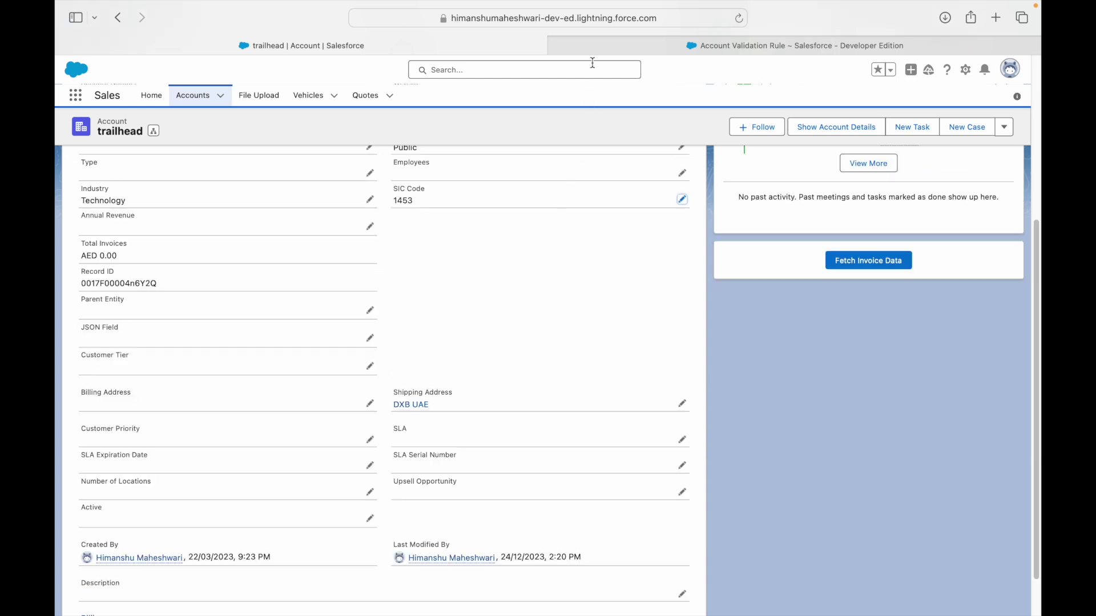
{"action": "left_click", "coordinate": [594, 53]}
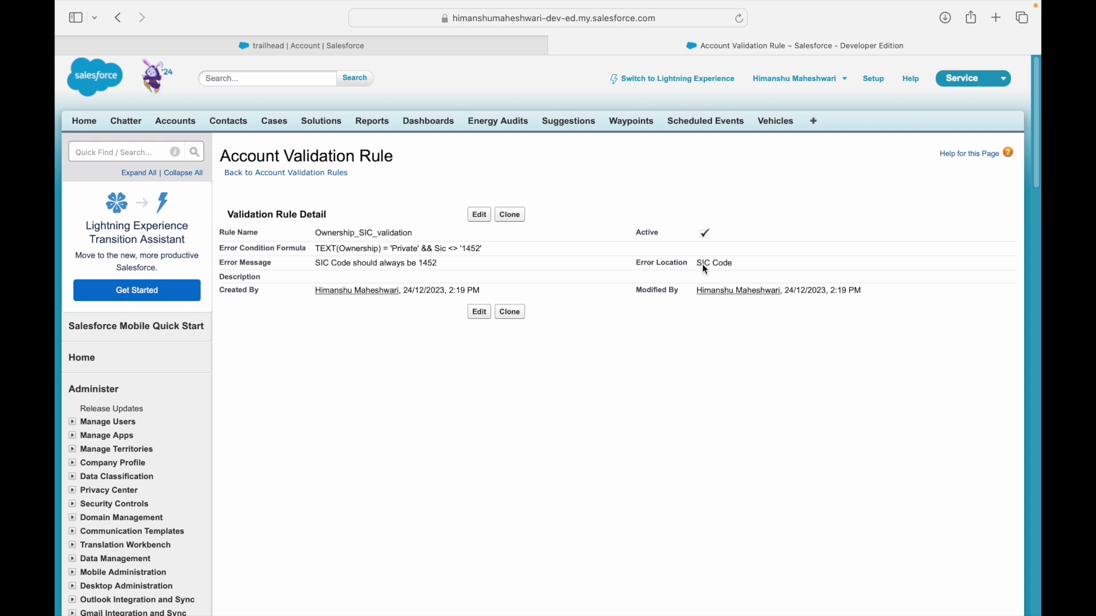
Re-save the Ownership_SIC_validation rule and deactivate the Industry_Ownership_Validation rule.
{"action": "left_click", "coordinate": [482, 223]}
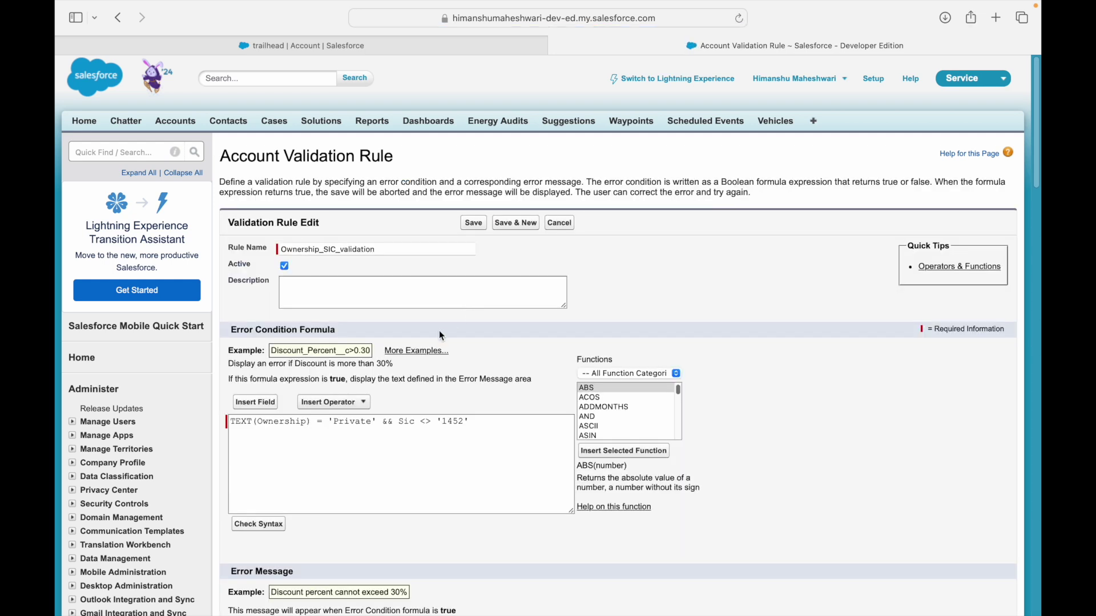
{"action": "left_click", "coordinate": [473, 224]}
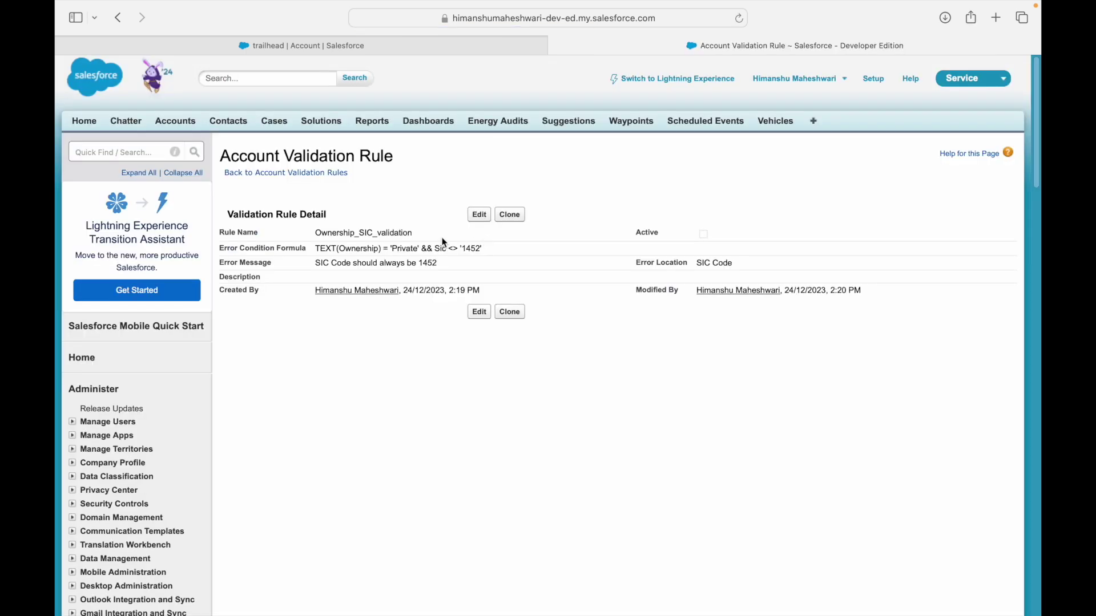
{"action": "left_click", "coordinate": [290, 174]}
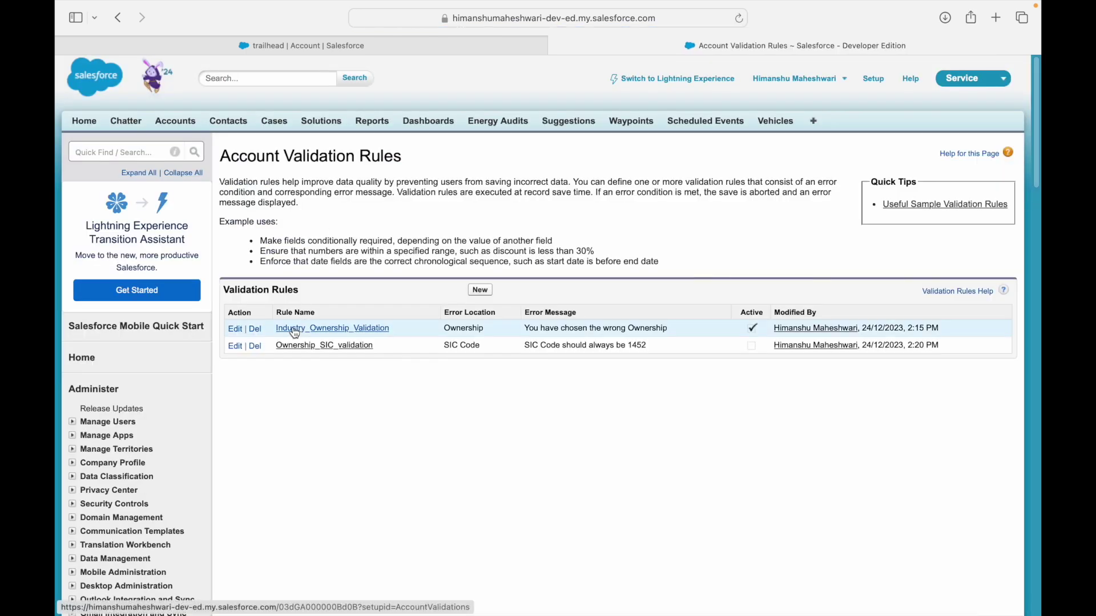
{"action": "left_click", "coordinate": [295, 329]}
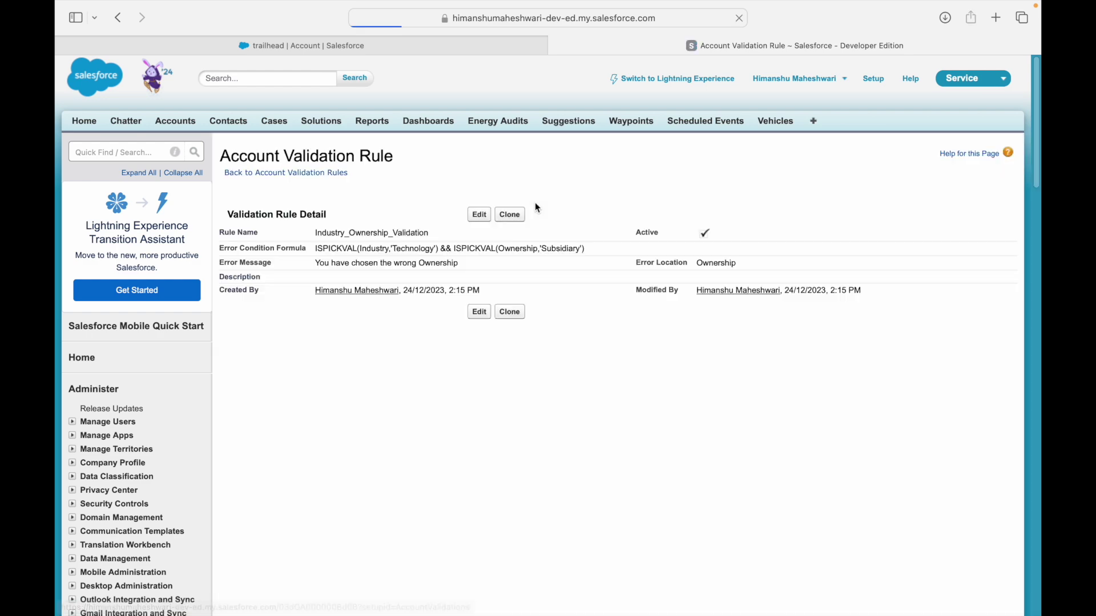
{"action": "left_click", "coordinate": [479, 214]}
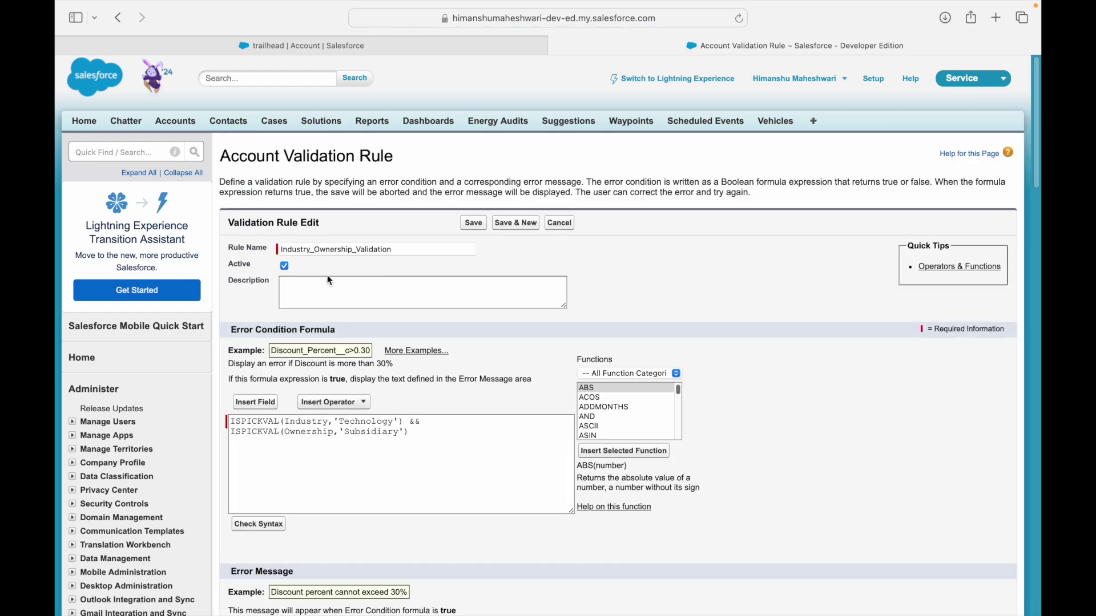
{"action": "left_click", "coordinate": [285, 266]}
{"action": "left_click", "coordinate": [474, 226]}
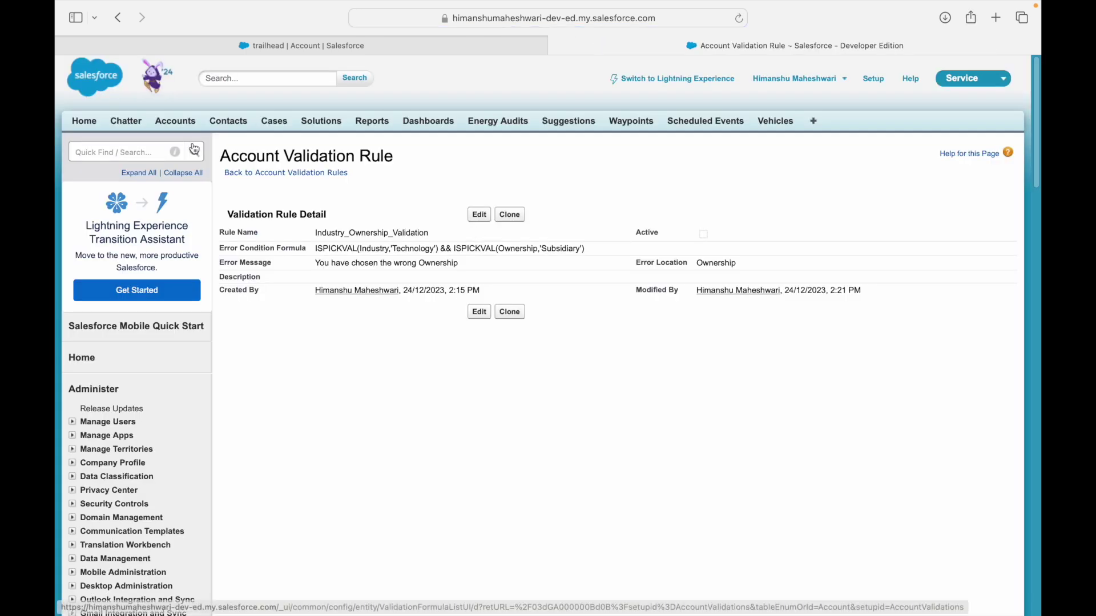
{"action": "left_click", "coordinate": [249, 173]}
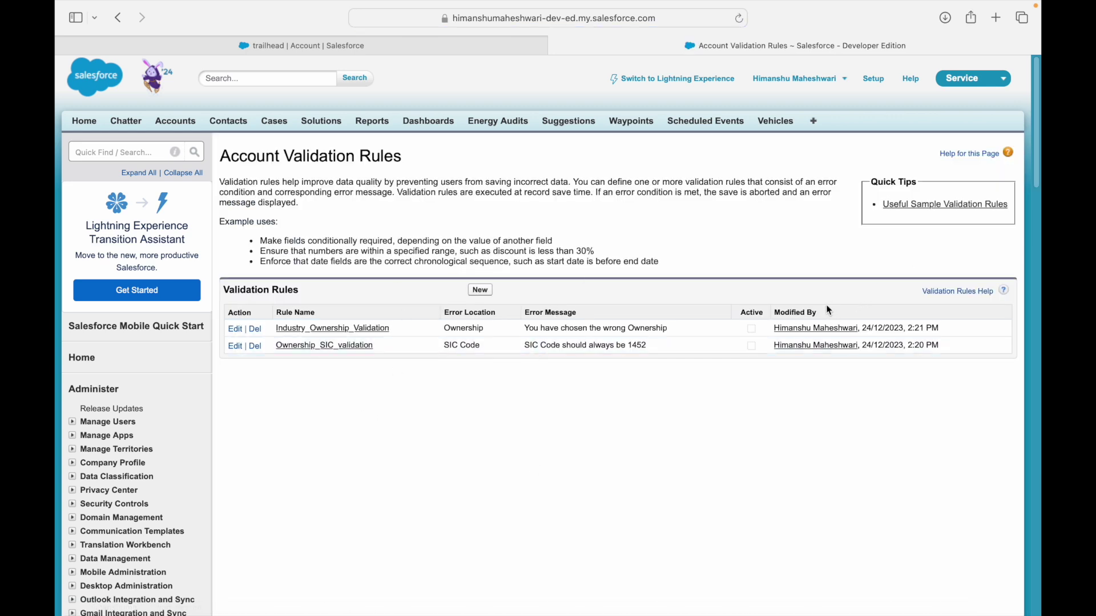
Delete Industry_Ownership_Validation and then Ownership_SIC_validation, confirming each deletion.
{"action": "left_click", "coordinate": [255, 329]}
{"action": "left_click", "coordinate": [675, 331]}
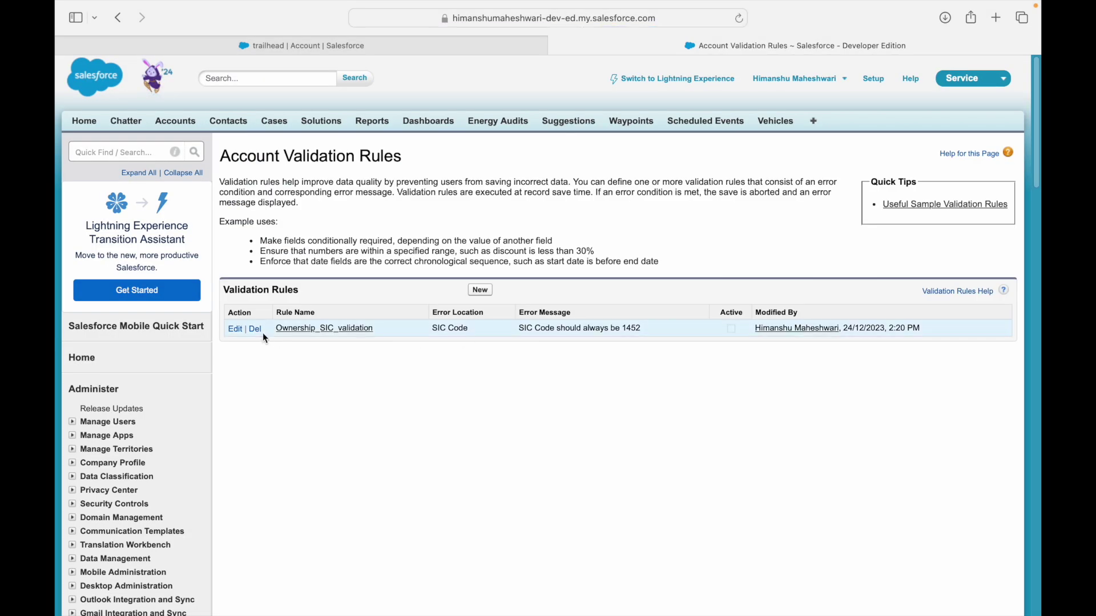
{"action": "left_click", "coordinate": [256, 329]}
{"action": "left_click", "coordinate": [677, 330]}
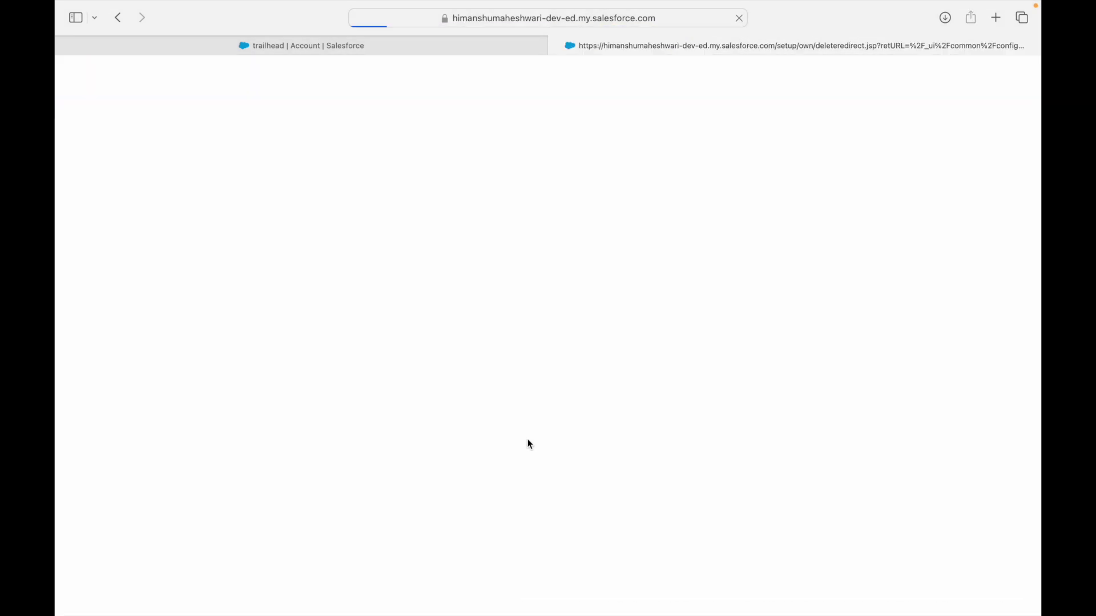
In Keynote, go to the Use Case 3 slide and highlight its Phone and Home Phone wording.
{"action": "key", "text": "ctrl+Left"}
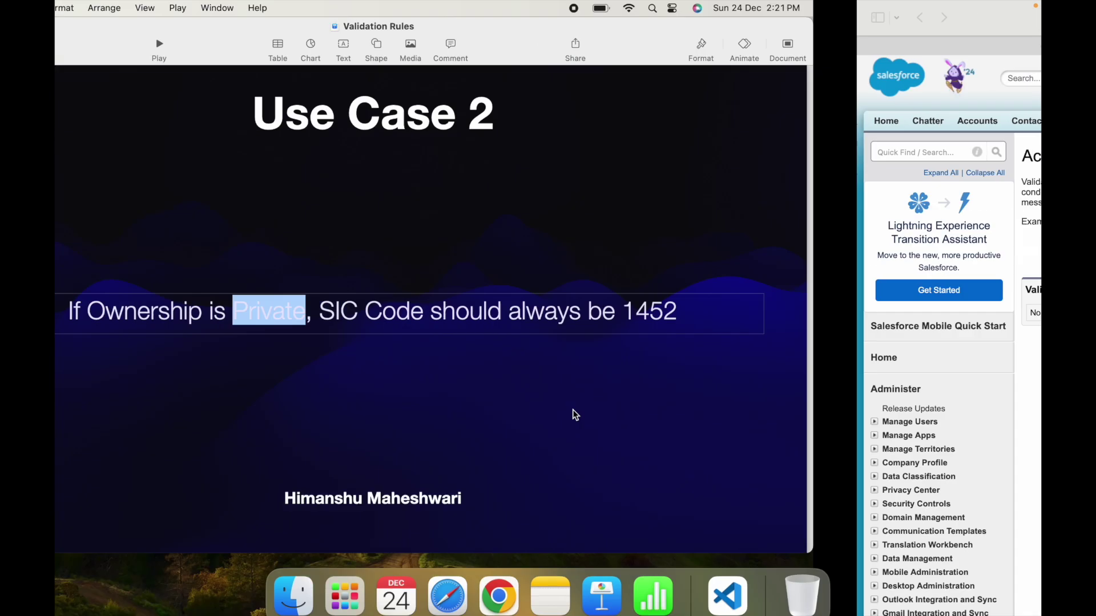
{"action": "left_click", "coordinate": [247, 281]}
{"action": "left_click", "coordinate": [122, 218]}
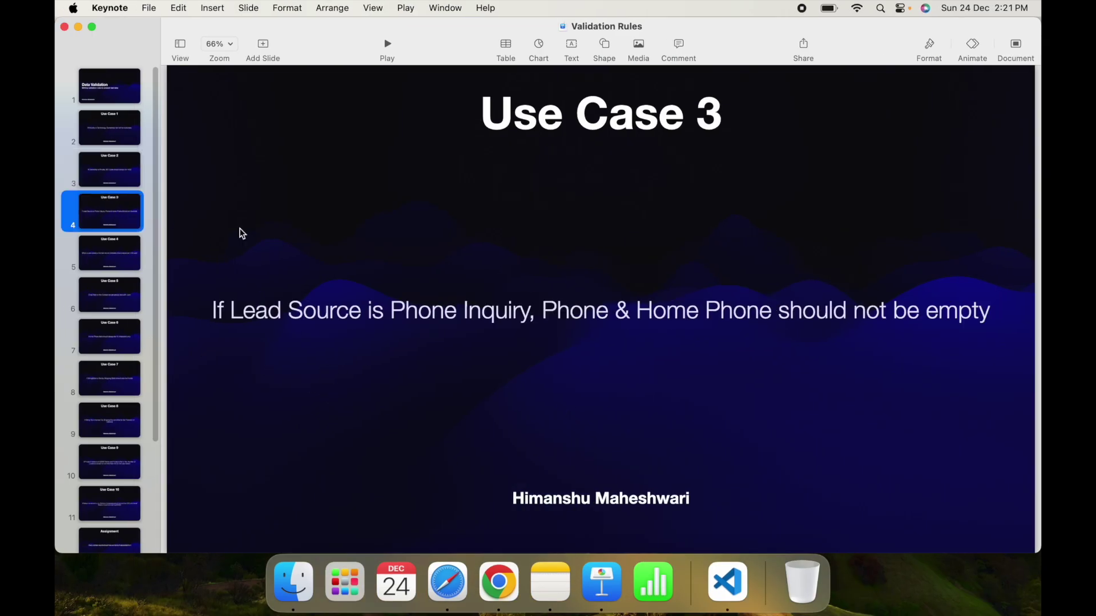
{"action": "left_click", "coordinate": [396, 312]}
{"action": "double_click", "coordinate": [418, 310]}
{"action": "left_click", "coordinate": [461, 311]}
{"action": "double_click", "coordinate": [577, 310]}
{"action": "double_click", "coordinate": [667, 310]}
{"action": "left_click", "coordinate": [733, 310]}
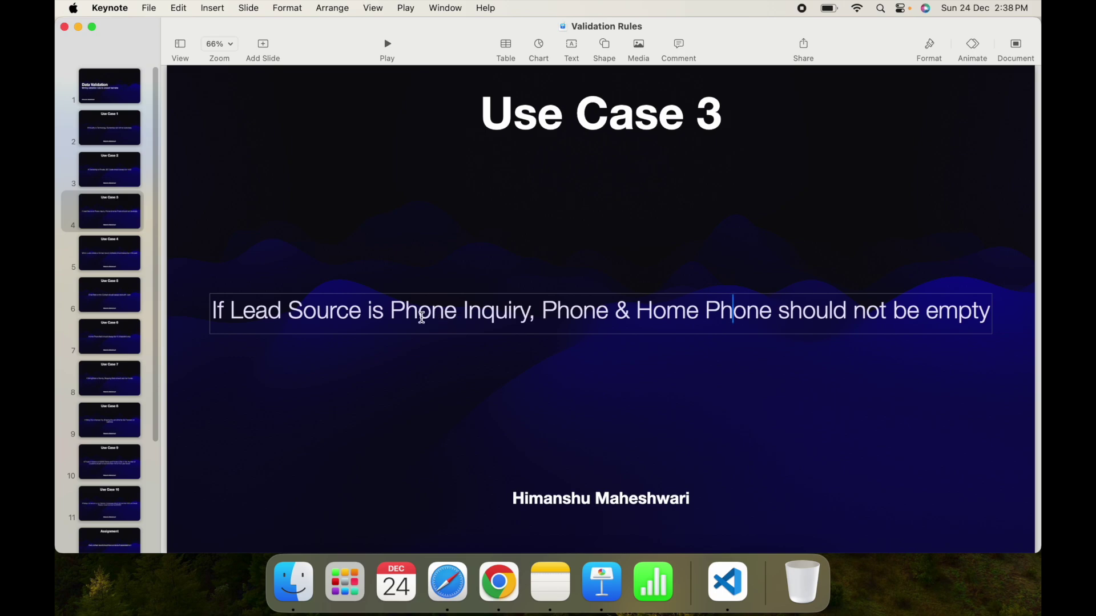
{"action": "key", "text": "ctrl+Right"}
{"action": "key", "text": "ctrl+Left"}
Back in Salesforce Setup, filter Quick Find by 'lead' and open Lead Validation Rules.
{"action": "key", "text": "ctrl+Right"}
{"action": "left_click", "coordinate": [112, 161]}
{"action": "type", "text": "lead"}
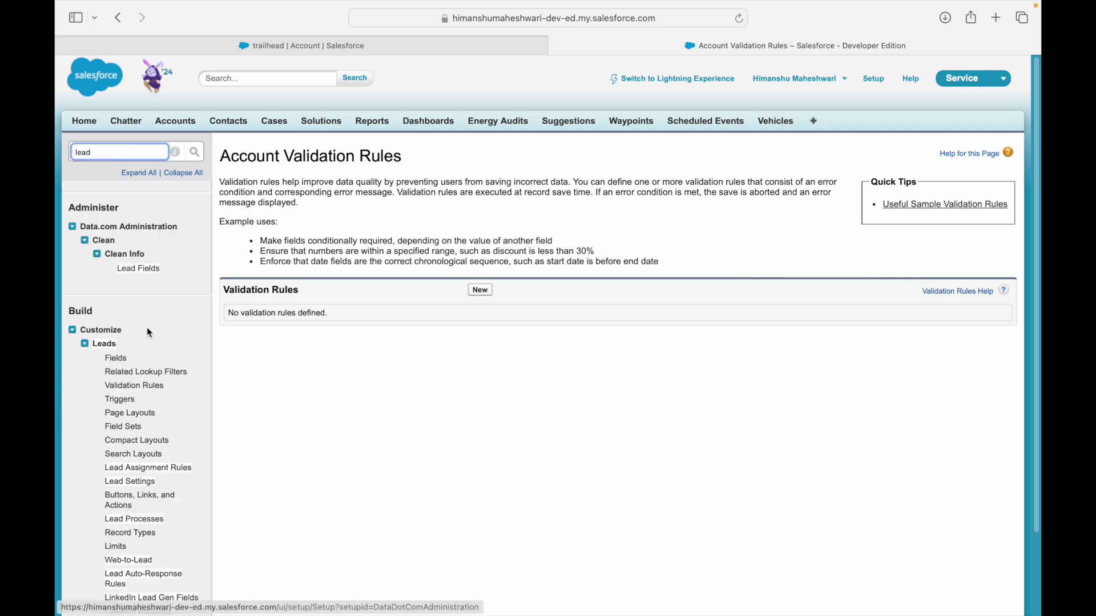
{"action": "scroll", "coordinate": [141, 548], "scroll_direction": "down", "scroll_amount": 1}
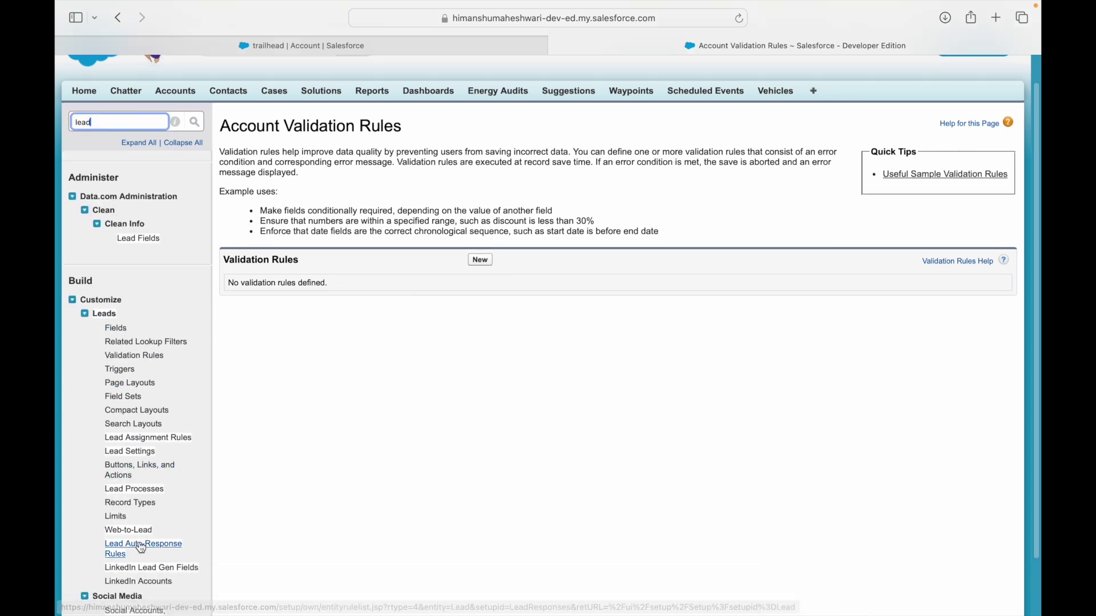
{"action": "left_click", "coordinate": [127, 357]}
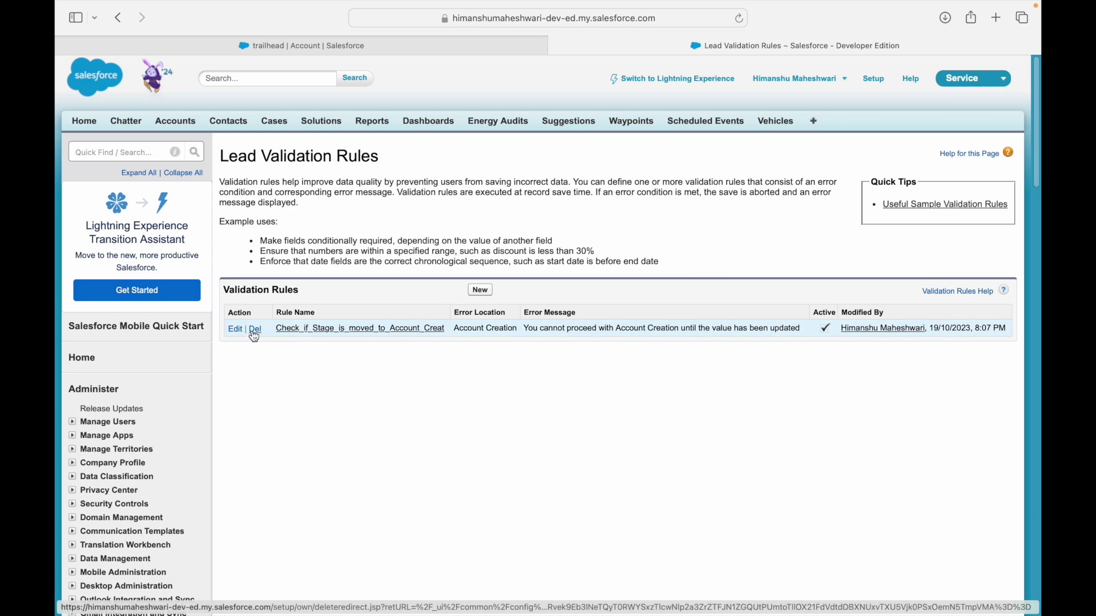
Delete the old Lead rule and start a new rule named 'Lead Source and Phone Validation'.
{"action": "left_click", "coordinate": [255, 329]}
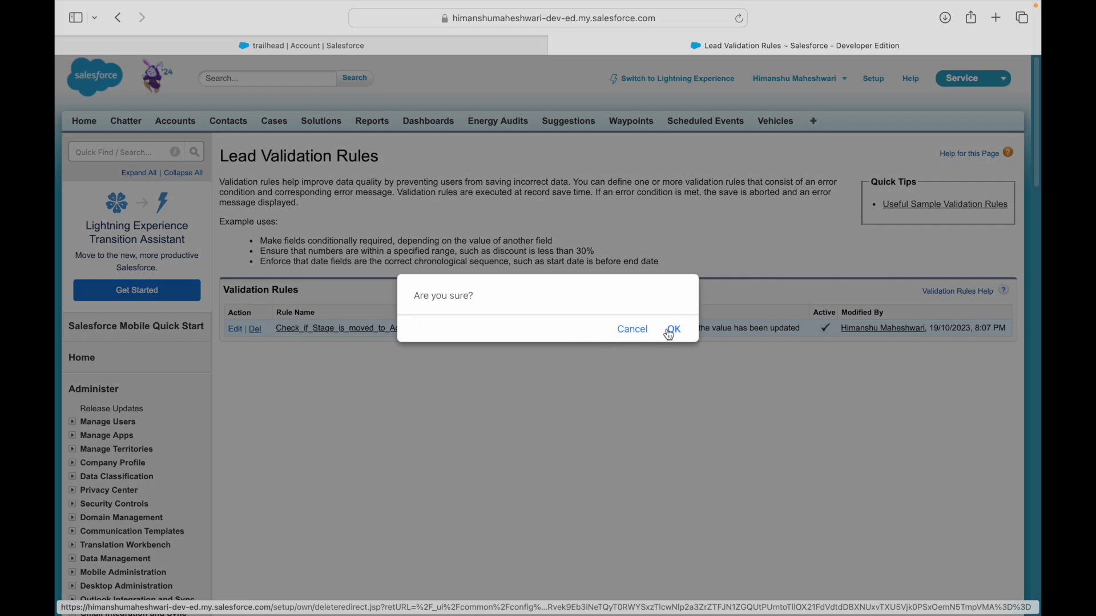
{"action": "left_click", "coordinate": [673, 329]}
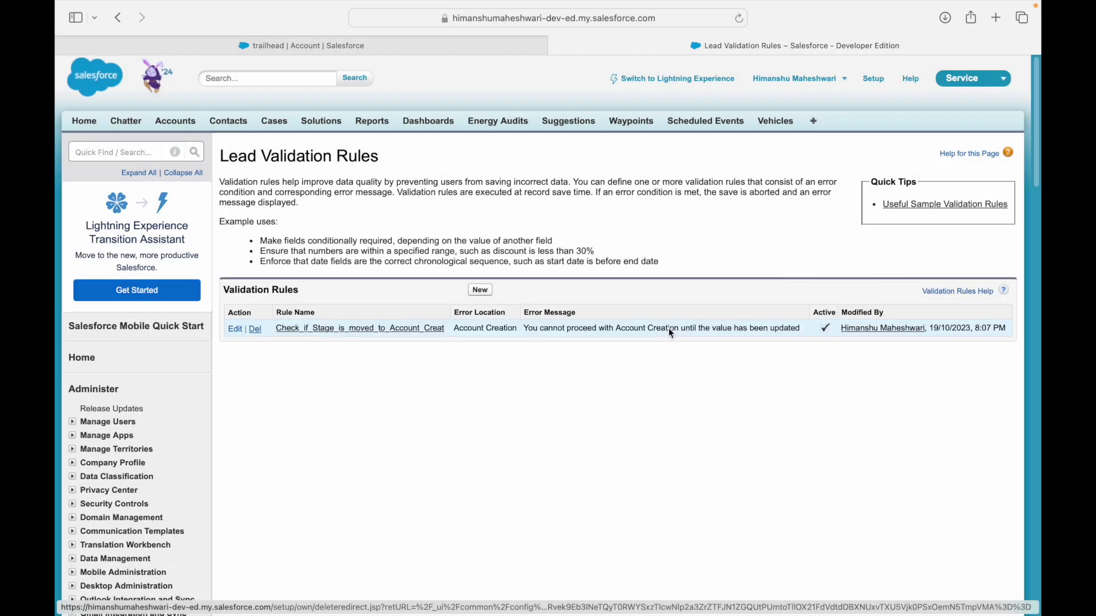
{"action": "left_click", "coordinate": [480, 290]}
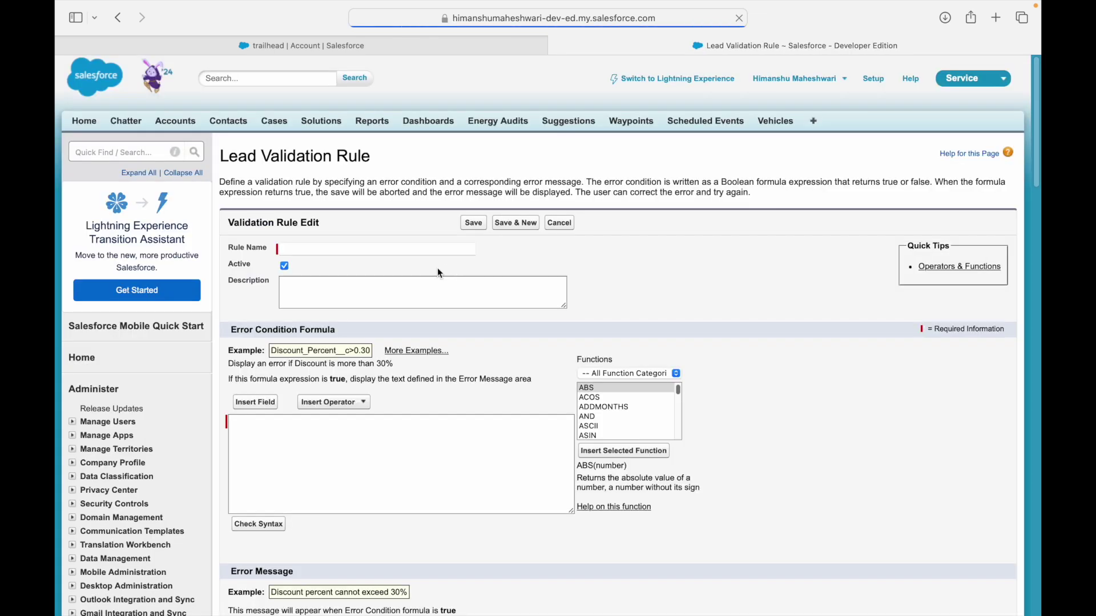
{"action": "left_click", "coordinate": [397, 249]}
{"action": "key", "text": "ctrl+Left"}
{"action": "key", "text": "ctrl+Right"}
{"action": "type", "text": "Lead Source"}
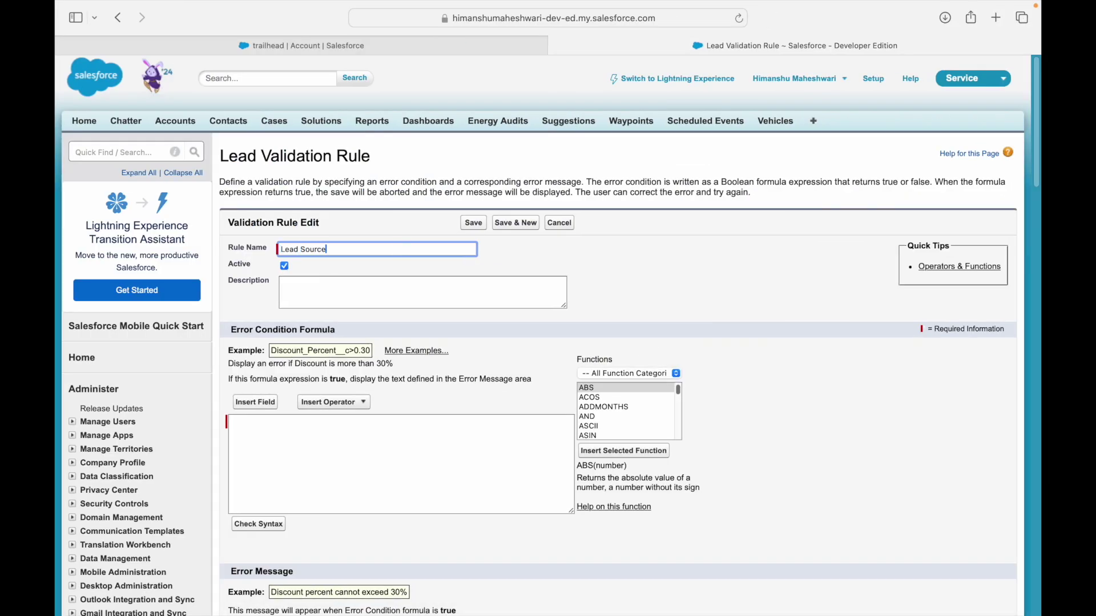
{"action": "type", "text": " and Phone Validation"}
{"action": "key", "text": "Tab"}
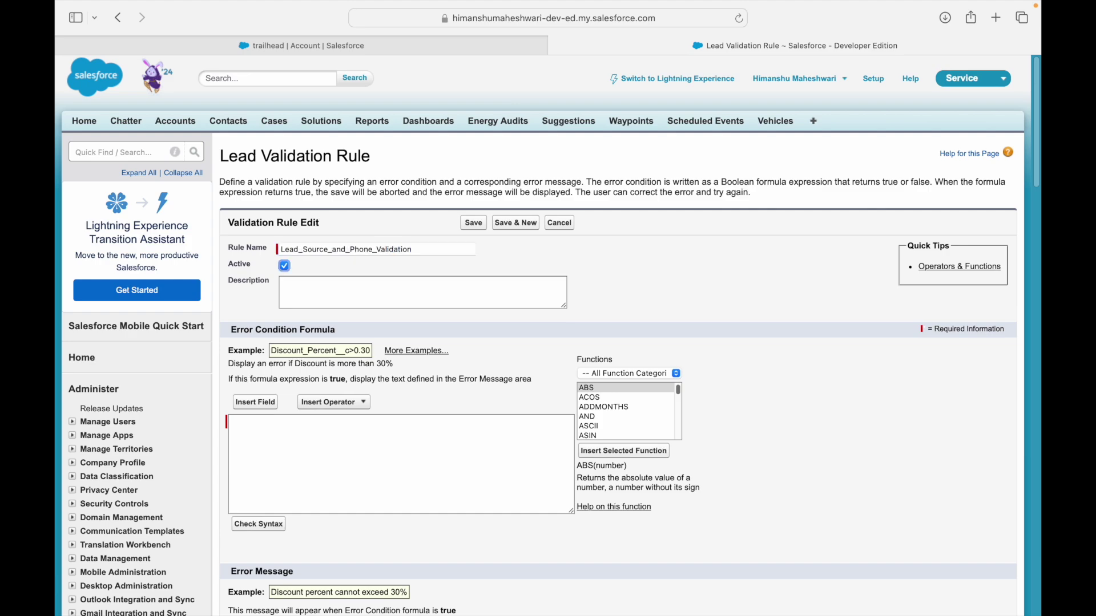
Begin the error condition formula with LeadSource = 'Phone Enquiry.
{"action": "left_click", "coordinate": [318, 422]}
{"action": "key", "text": "super+Tab"}
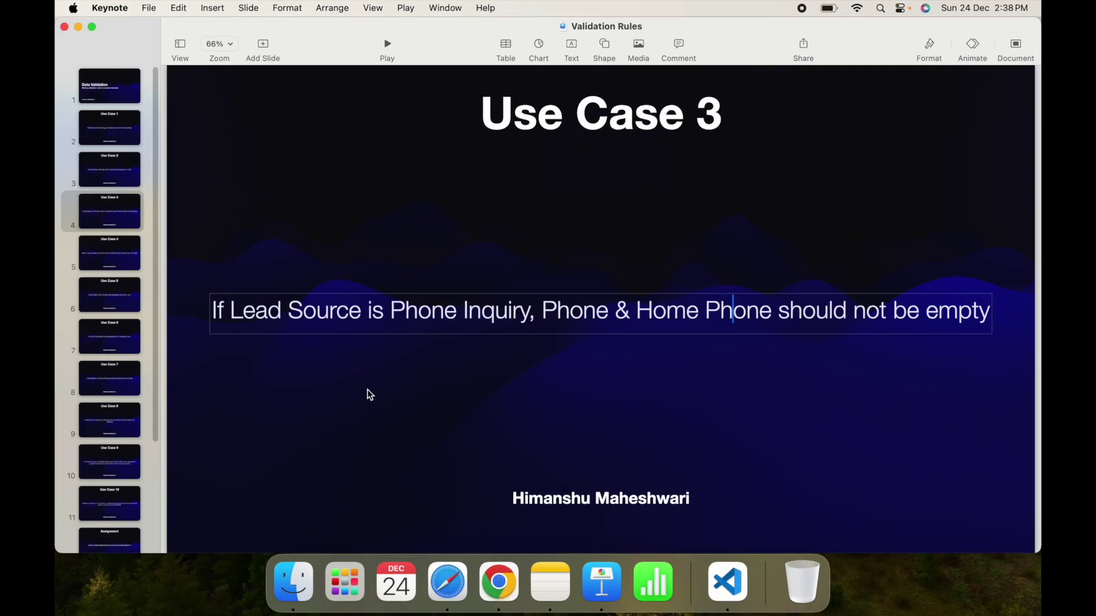
{"action": "key", "text": "super+Tab"}
{"action": "type", "text": "Lea"}
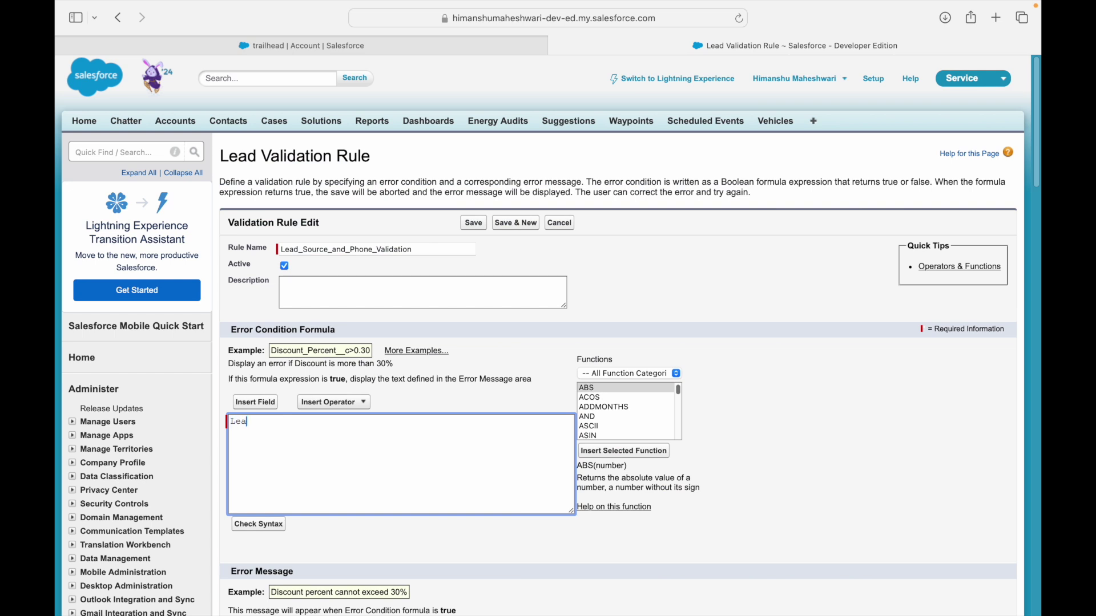
{"action": "type", "text": "dSource = "}
{"action": "type", "text": "'Phone Enquir"}
{"action": "type", "text": "y"}
Add draft lines 'and Home Phone is empty' and 'and Phone is empty', plus a blank top line.
{"action": "key", "text": "Right"}
{"action": "type", "text": "and Home Pho"}
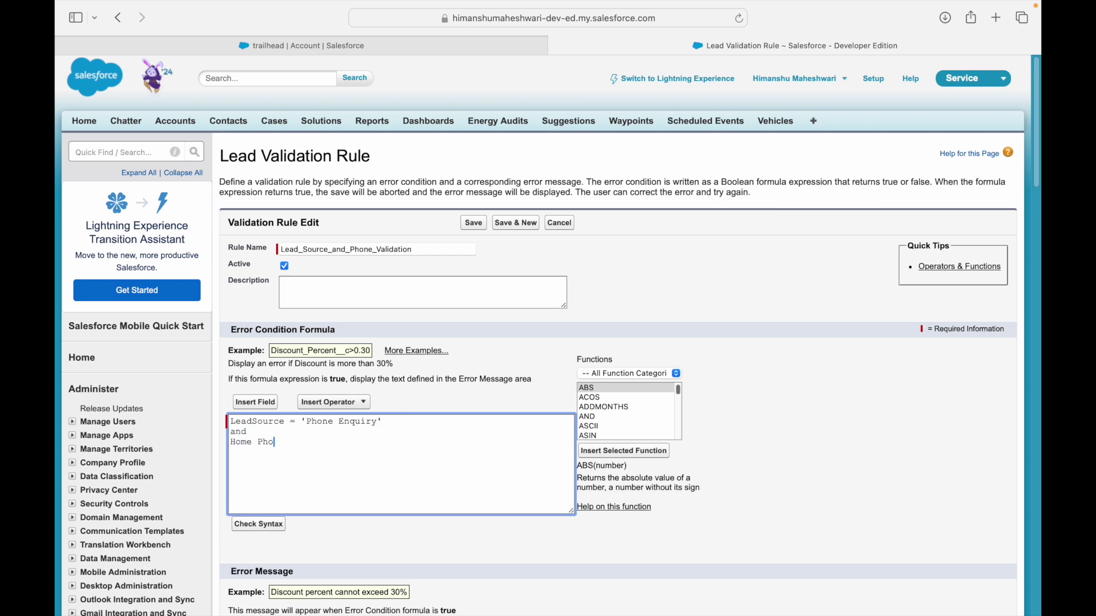
{"action": "type", "text": "ne is empty"}
{"action": "key", "text": "Return"}
{"action": "type", "text": "and Phone is empty"}
{"action": "key", "text": "shift+Up"}
{"action": "key", "text": "shift+Up"}
{"action": "key", "text": "shift+Up"}
{"action": "key", "text": "shift+Up"}
{"action": "key", "text": "shift+Up"}
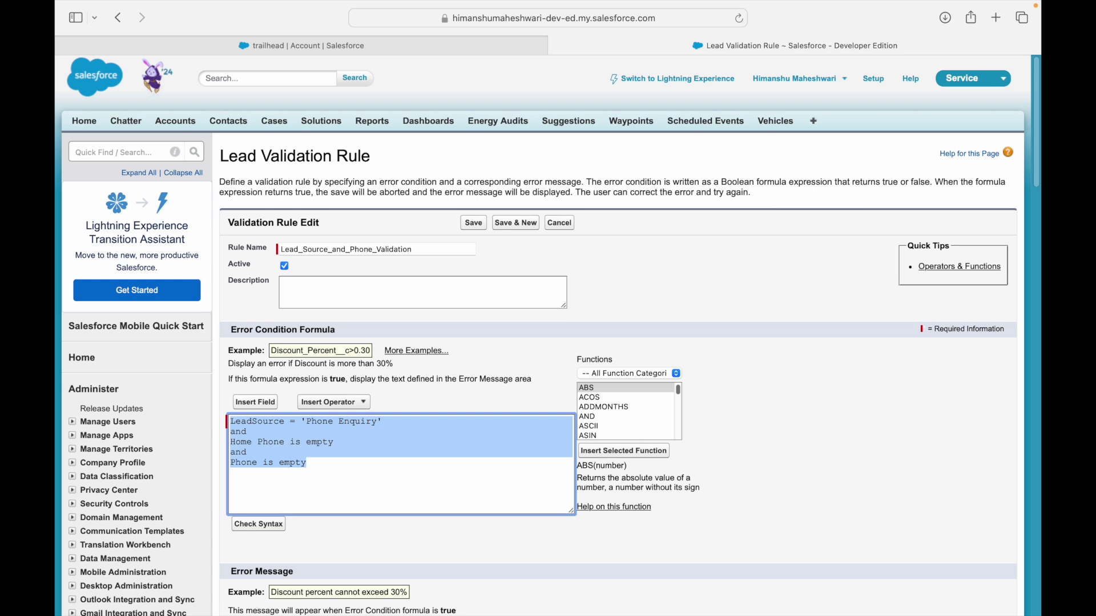
{"action": "key", "text": "Right"}
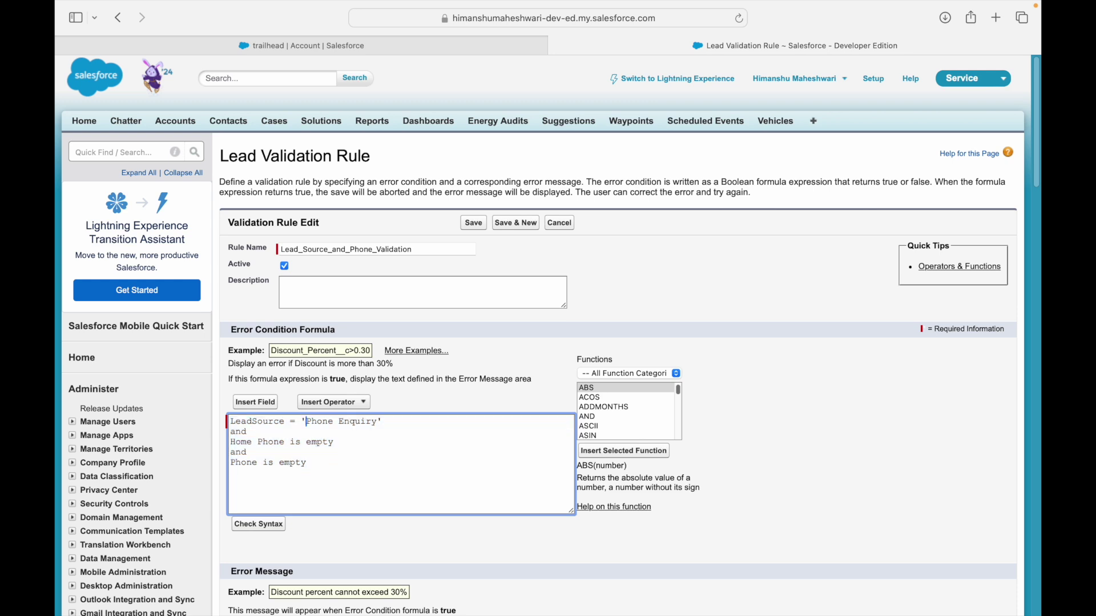
{"action": "key", "text": "Up"}
{"action": "key", "text": "Return"}
{"action": "key", "text": "Up"}
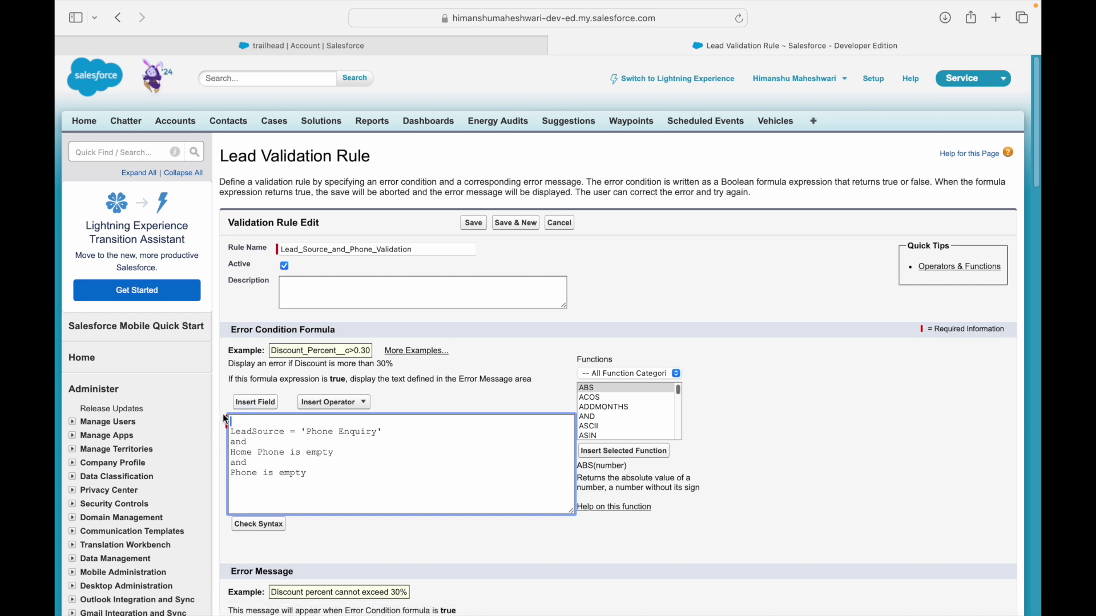
{"action": "left_click", "coordinate": [253, 403]}
Insert the Lead Source field into the formula's first line via Insert Field.
{"action": "left_click", "coordinate": [314, 287]}
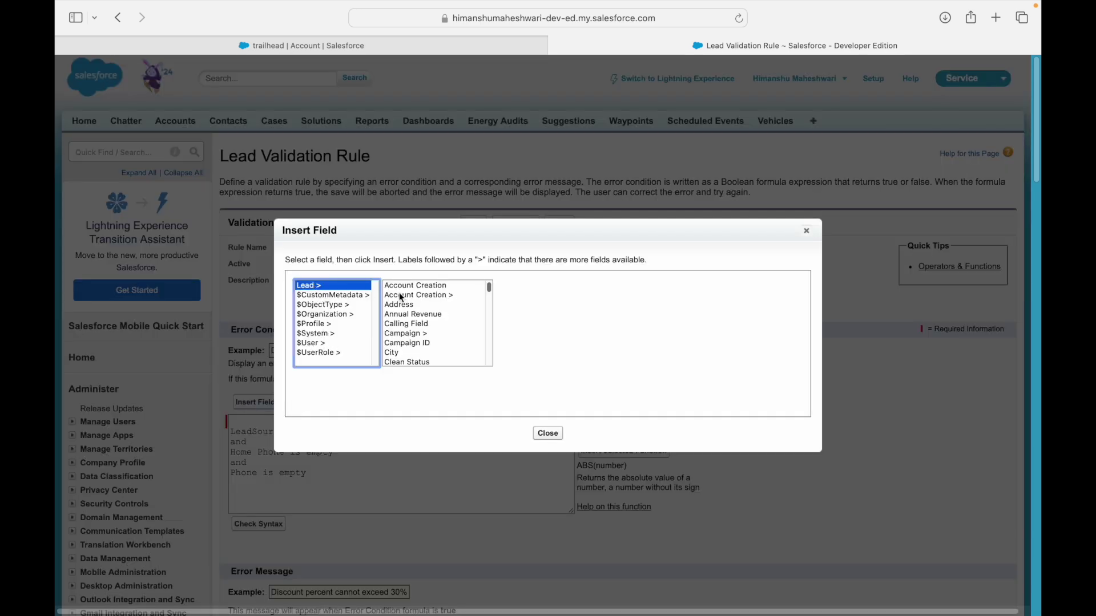
{"action": "left_click", "coordinate": [406, 314]}
{"action": "key", "text": "s"}
{"action": "key", "text": "Down"}
{"action": "key", "text": "Down"}
{"action": "key", "text": "Down"}
{"action": "key", "text": "Down"}
{"action": "key", "text": "Down"}
{"action": "key", "text": "Down"}
{"action": "key", "text": "Down"}
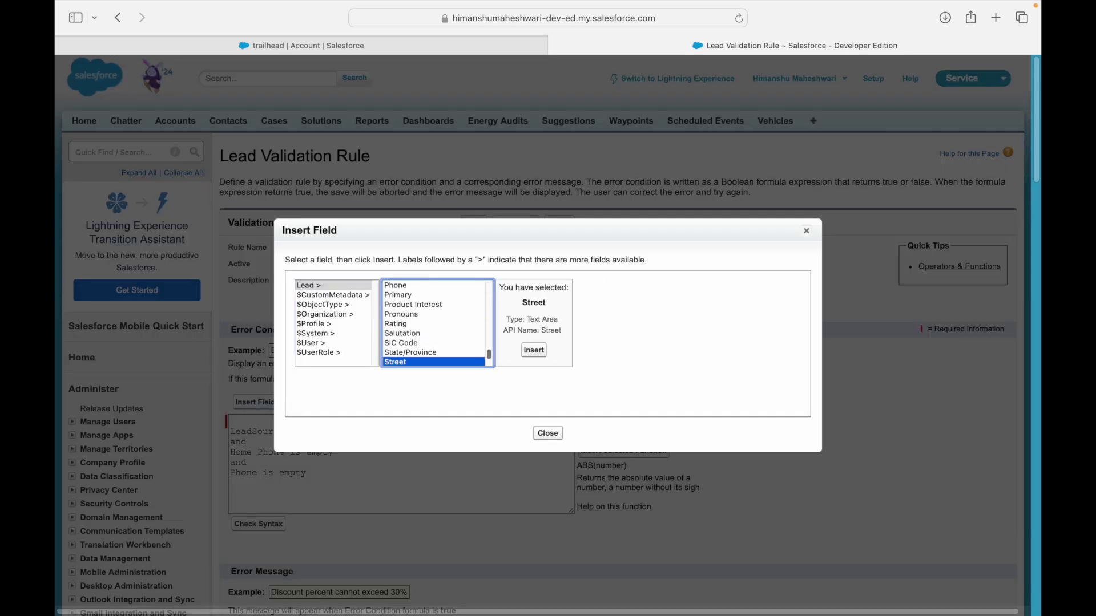
{"action": "key", "text": "l"}
{"action": "key", "text": "Down"}
{"action": "key", "text": "Down"}
{"action": "key", "text": "Down"}
{"action": "key", "text": "Down"}
{"action": "key", "text": "Down"}
{"action": "key", "text": "Down"}
{"action": "key", "text": "Down"}
{"action": "key", "text": "Down"}
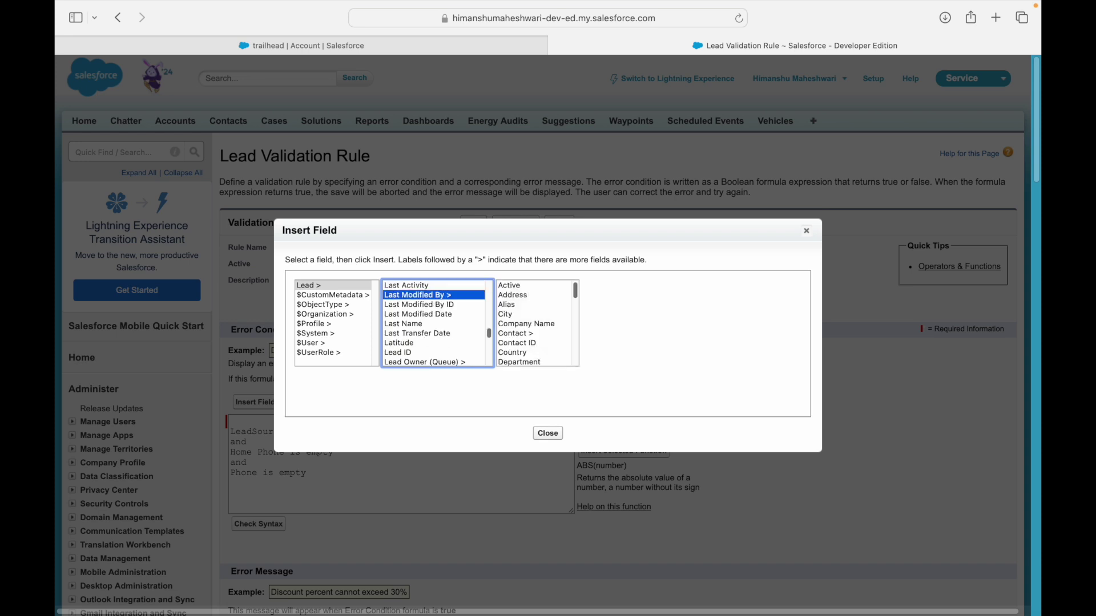
{"action": "key", "text": "Down"}
{"action": "key", "text": "Down"}
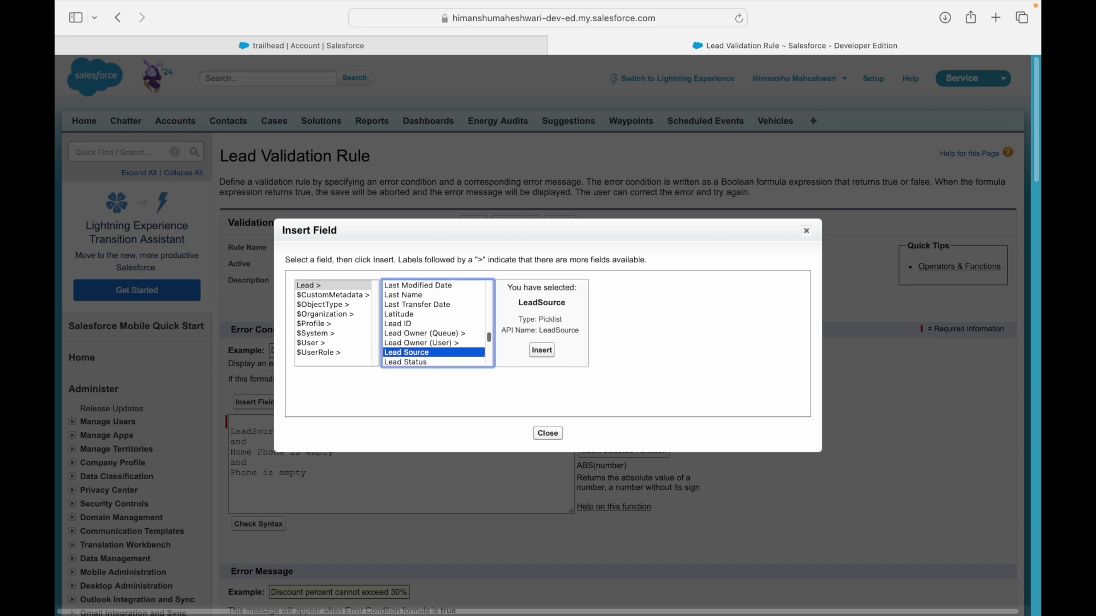
{"action": "left_click", "coordinate": [542, 351]}
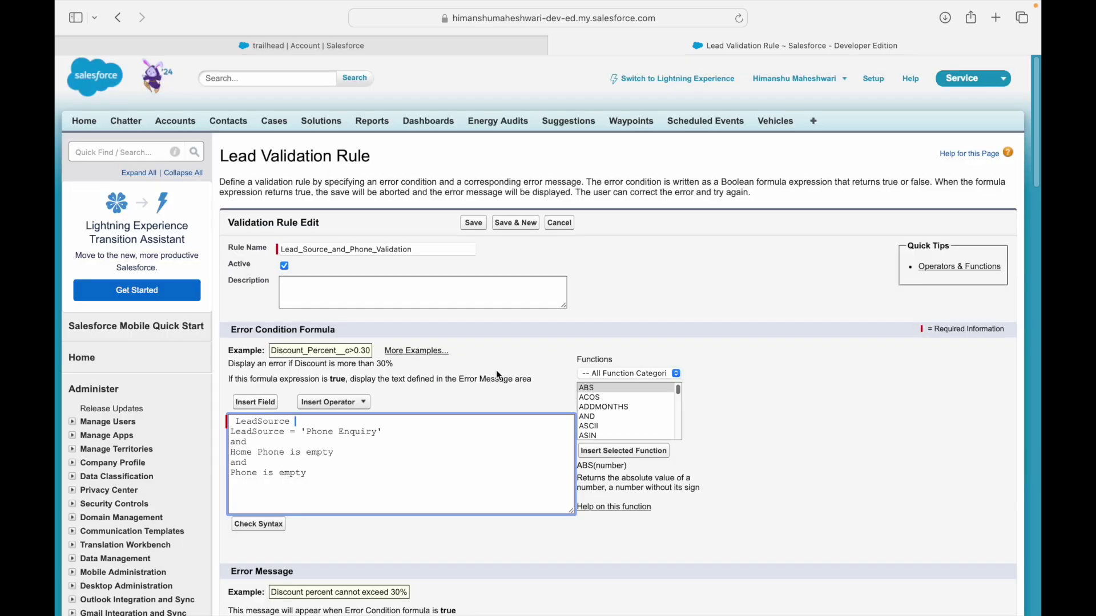
Turn the first line into TEXT(LeadSource) = 'Phone Enquiry', and start a new line.
{"action": "key", "text": "BackSpace"}
{"action": "type", "text": ")"}
{"action": "key", "text": "shift+super+Left"}
{"action": "key", "text": "Left"}
{"action": "key", "text": "Right"}
{"action": "key", "text": "BackSpace"}
{"action": "type", "text": "TEXT("}
{"action": "key", "text": "shift+super+Right"}
{"action": "key", "text": "Right"}
{"action": "type", "text": "= ''"}
{"action": "key", "text": "Left"}
{"action": "type", "text": "Phone Enquiry"}
{"action": "key", "text": "Right"}
{"action": "type", "text": ","}
{"action": "key", "text": "Return"}
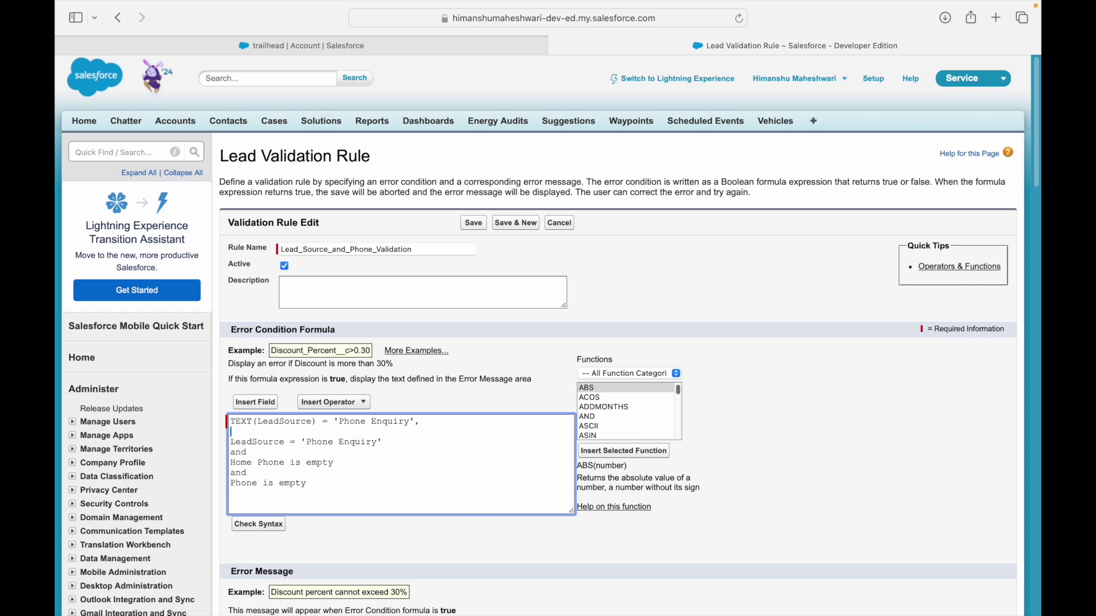
Insert the Lead Phone field on the new second formula line.
{"action": "left_click", "coordinate": [255, 402]}
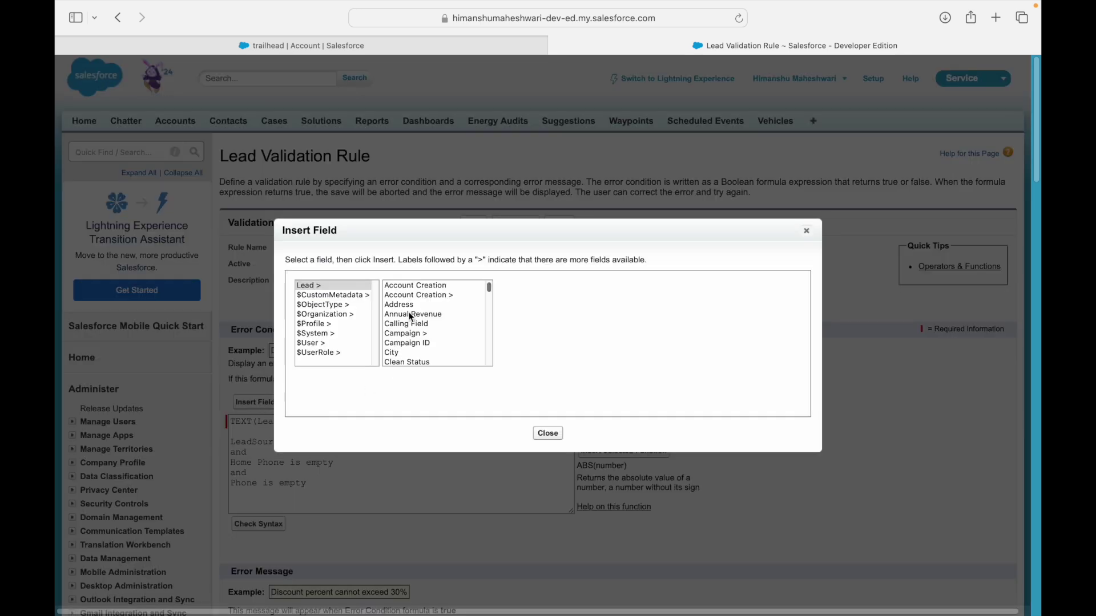
{"action": "left_click", "coordinate": [356, 289]}
{"action": "left_click", "coordinate": [424, 297]}
{"action": "key", "text": "p"}
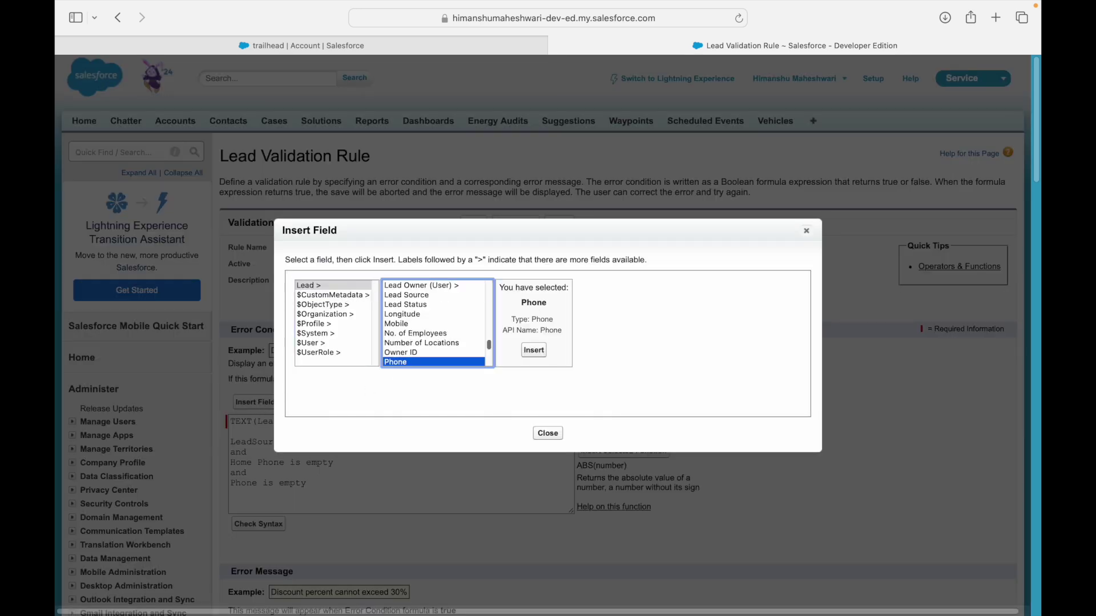
{"action": "left_click", "coordinate": [534, 350]}
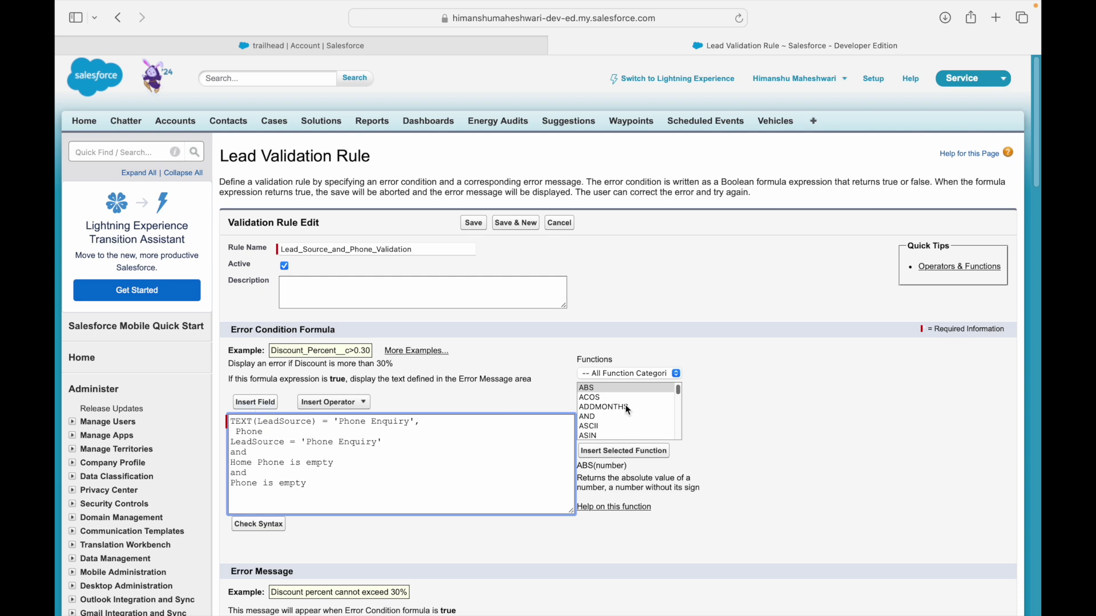
Select BLANKVALUE in the Functions list and highlight its substitute_expression description.
{"action": "left_click", "coordinate": [603, 374]}
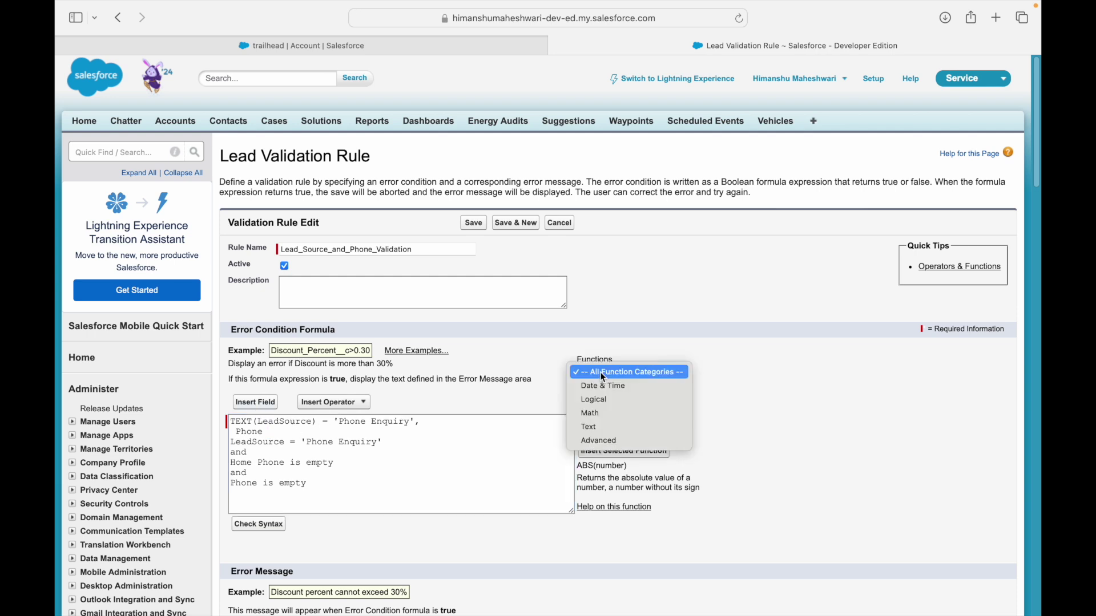
{"action": "left_click", "coordinate": [755, 403]}
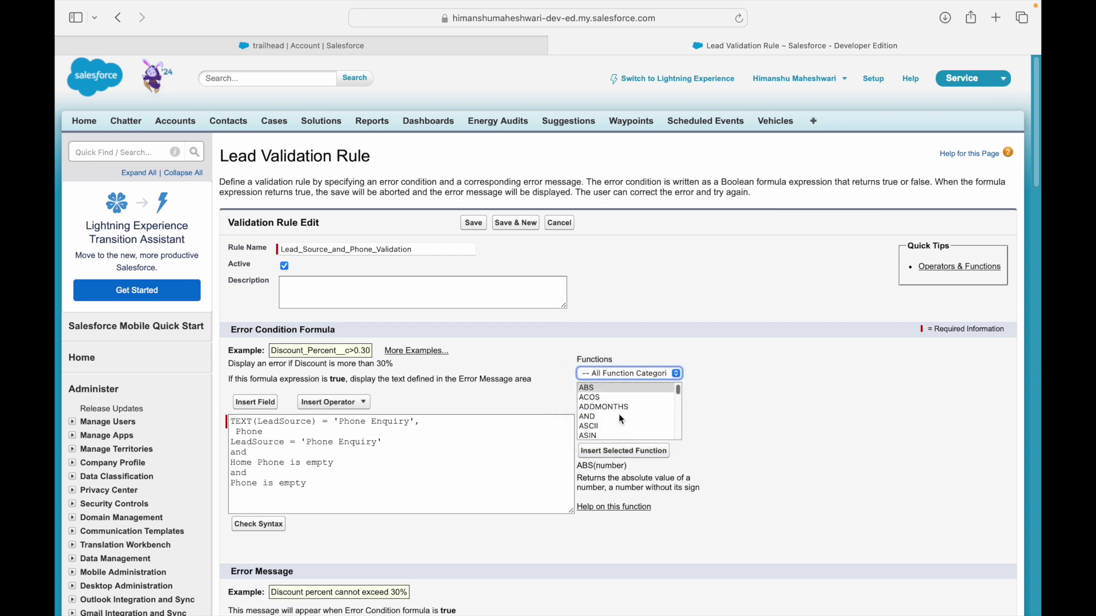
{"action": "left_click", "coordinate": [591, 387]}
{"action": "key", "text": "Down"}
{"action": "key", "text": "Down"}
{"action": "key", "text": "Down"}
{"action": "key", "text": "Down"}
{"action": "key", "text": "Down"}
{"action": "key", "text": "Down"}
{"action": "key", "text": "Down"}
{"action": "key", "text": "Down"}
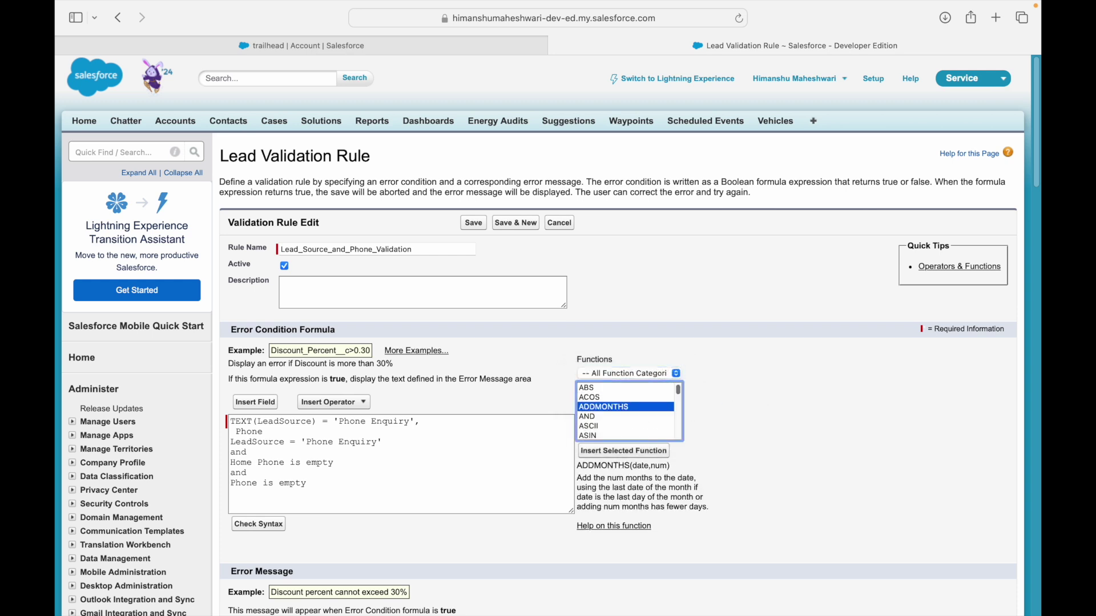
{"action": "key", "text": "Down"}
{"action": "key", "text": "Down"}
{"action": "key", "text": "Down"}
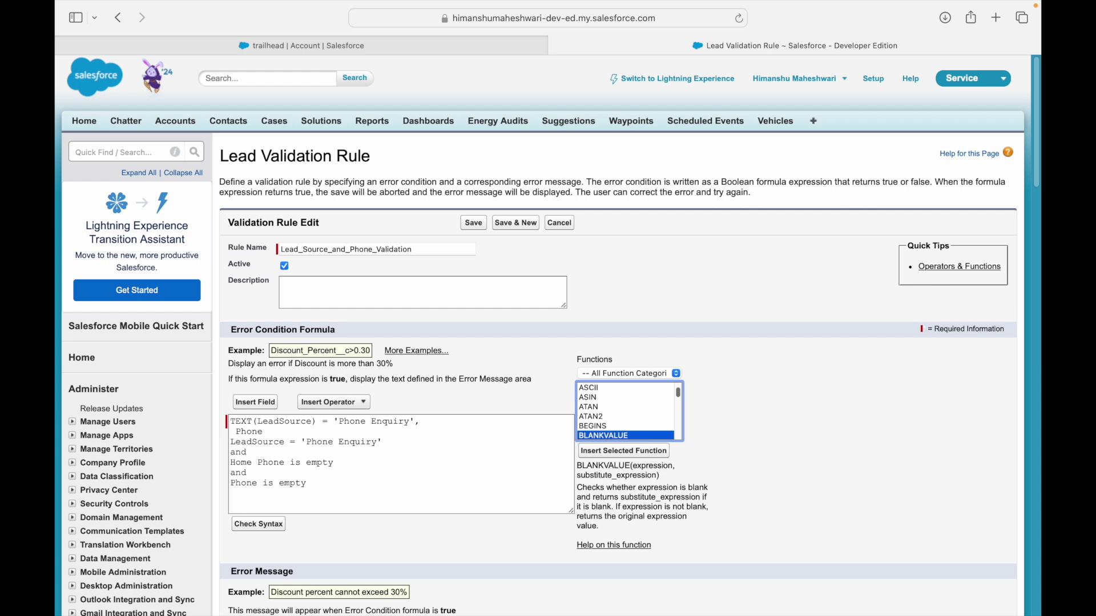
{"action": "key", "text": "Up"}
{"action": "key", "text": "Up"}
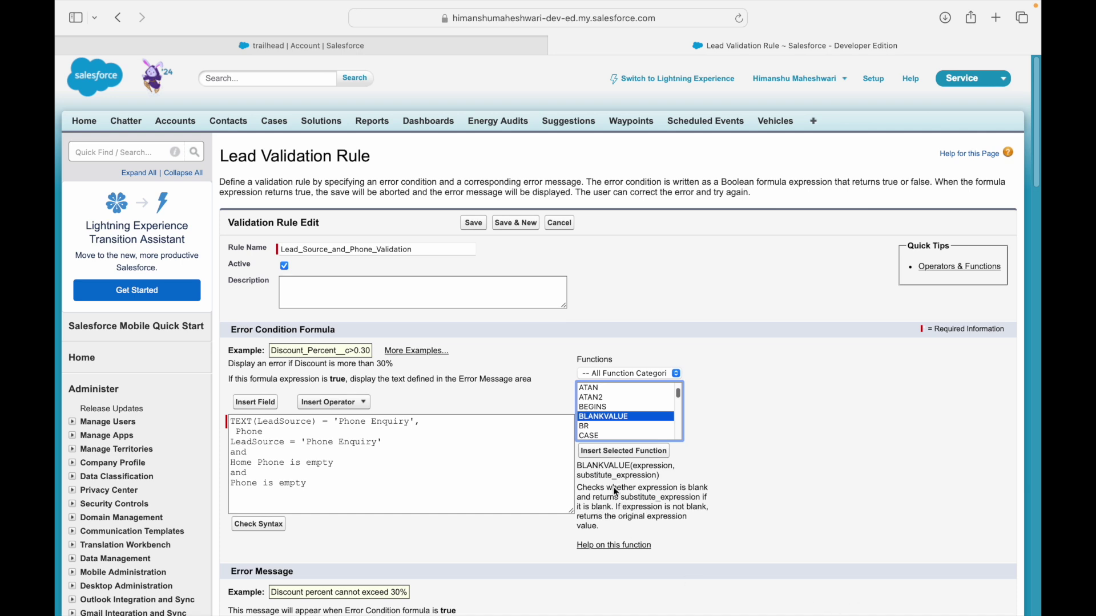
{"action": "double_click", "coordinate": [601, 465]}
{"action": "left_click", "coordinate": [652, 467]}
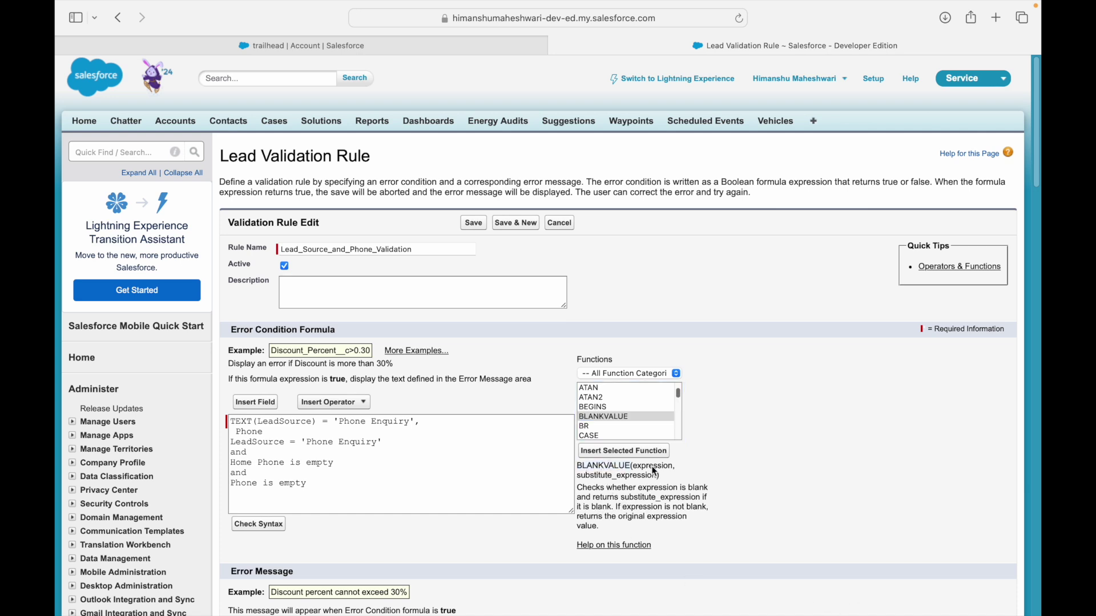
{"action": "double_click", "coordinate": [598, 476]}
{"action": "left_click", "coordinate": [614, 478]}
Move down the Functions list past CURRENCYRATE and INITCAP to select ISBLANK.
{"action": "left_click", "coordinate": [680, 419]}
{"action": "key", "text": "Down"}
{"action": "key", "text": "Down"}
{"action": "key", "text": "Down"}
{"action": "key", "text": "Down"}
{"action": "key", "text": "Down"}
{"action": "key", "text": "Down"}
{"action": "key", "text": "Down"}
{"action": "key", "text": "Down"}
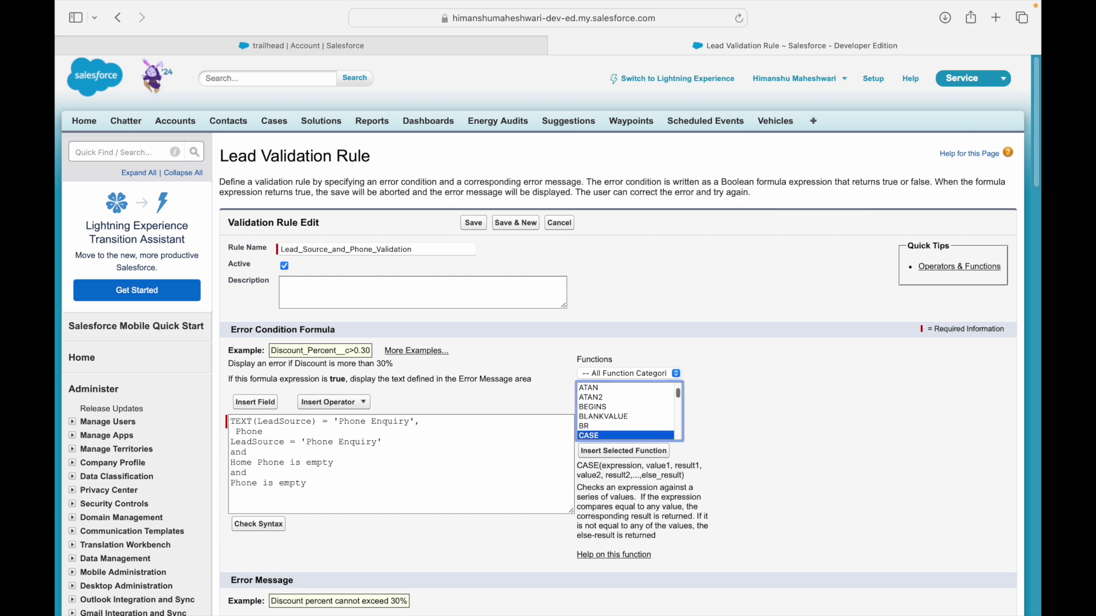
{"action": "key", "text": "Down"}
{"action": "key", "text": "Down"}
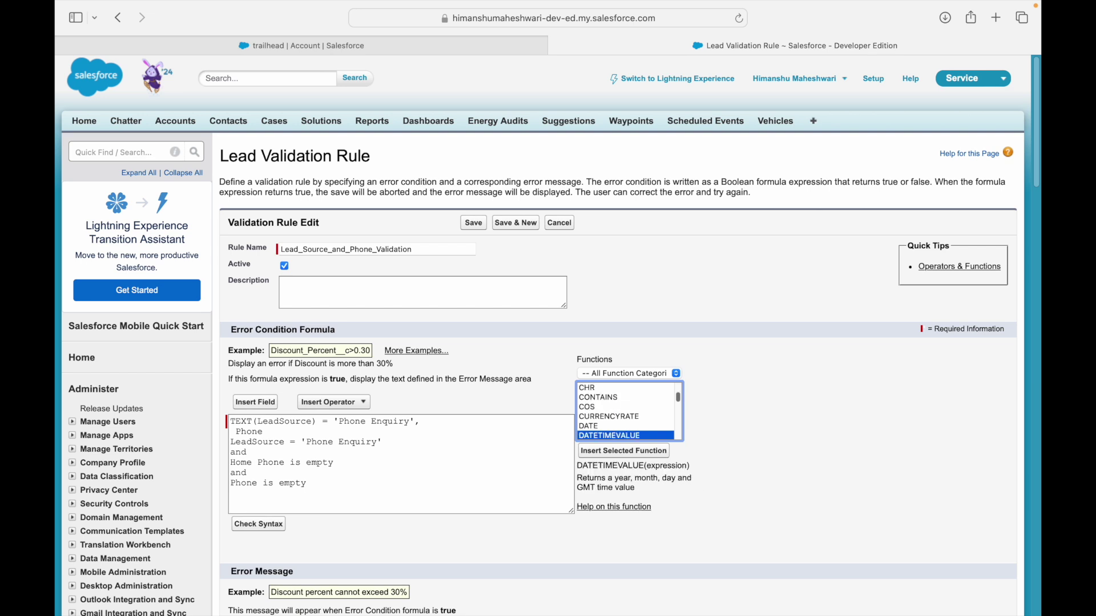
{"action": "key", "text": "Down"}
{"action": "key", "text": "Down"}
{"action": "key", "text": "Down"}
{"action": "key", "text": "Down"}
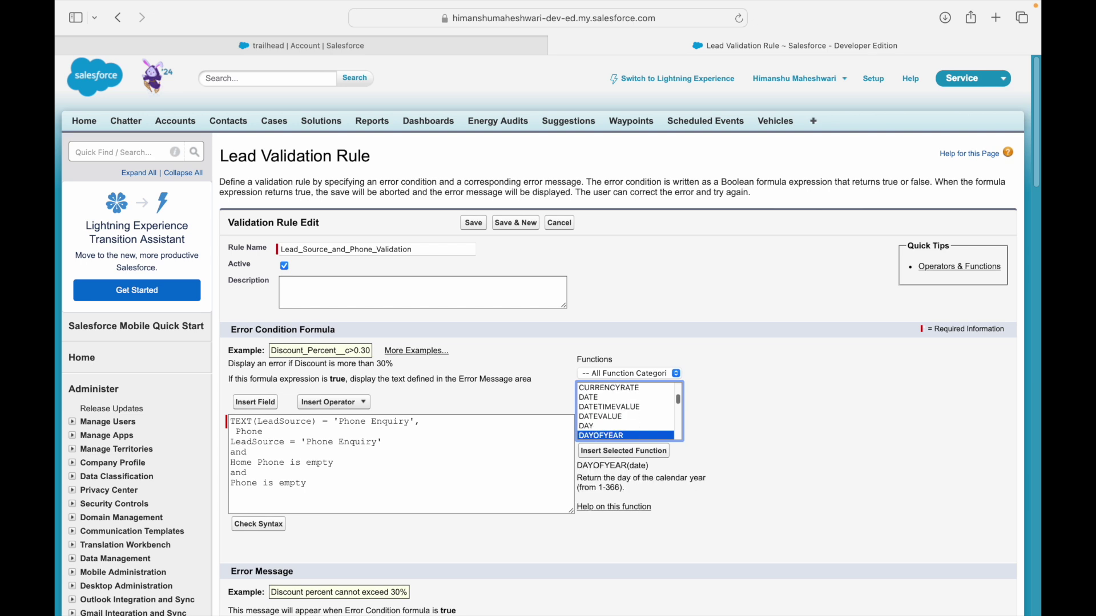
{"action": "key", "text": "Down"}
{"action": "key", "text": "Down"}
{"action": "key", "text": "Down"}
{"action": "key", "text": "Down"}
{"action": "key", "text": "Down"}
{"action": "key", "text": "Down"}
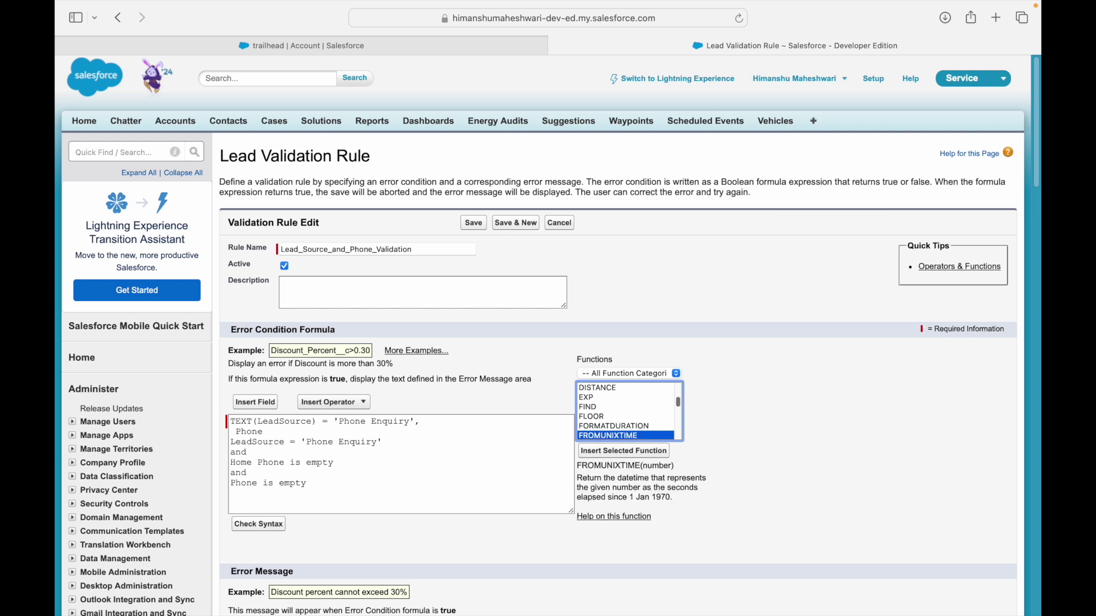
{"action": "key", "text": "Down"}
{"action": "key", "text": "Down"}
{"action": "key", "text": "Down"}
{"action": "key", "text": "Down"}
{"action": "key", "text": "Down"}
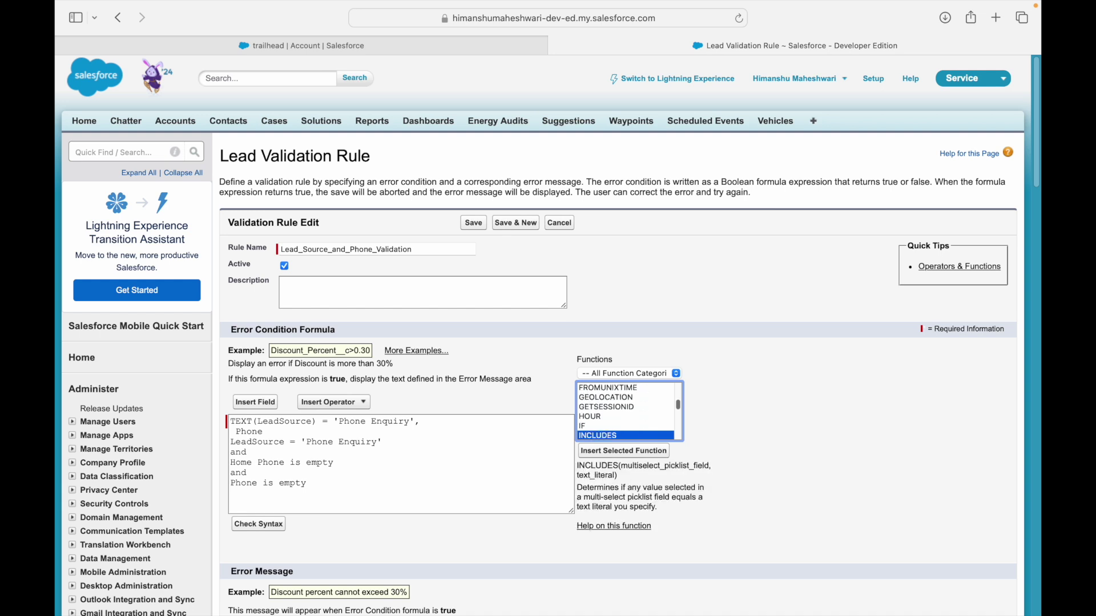
{"action": "key", "text": "Up"}
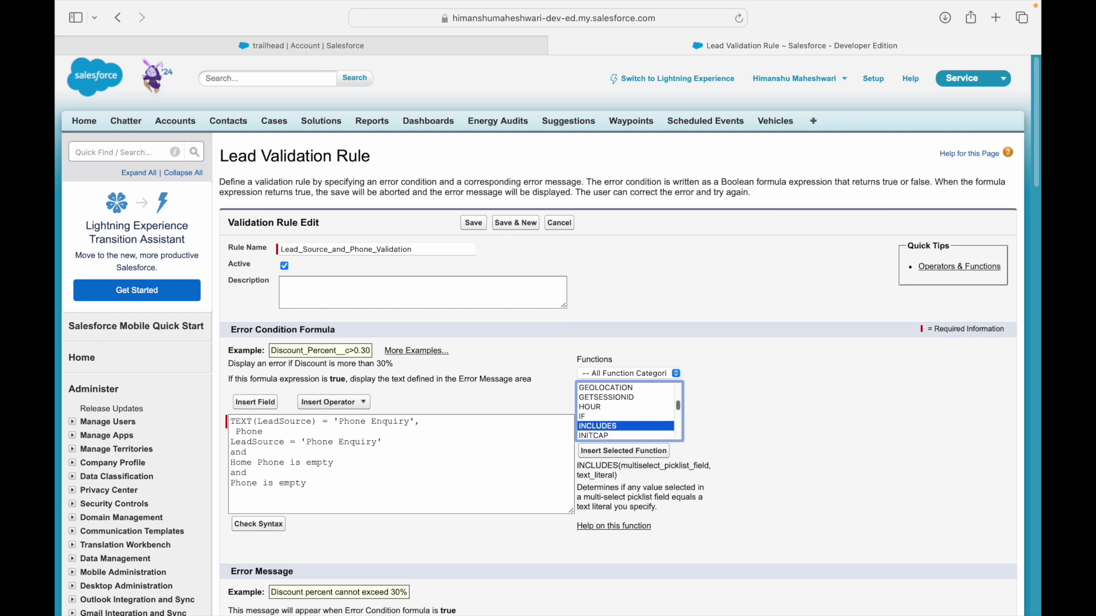
{"action": "key", "text": "Down"}
{"action": "key", "text": "Down"}
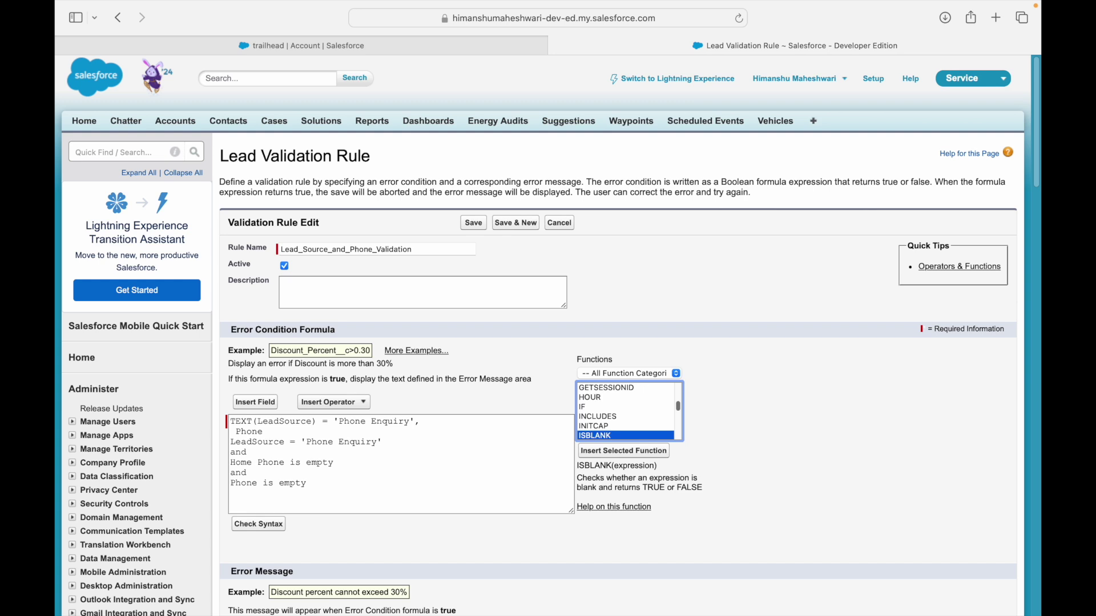
Wrap the second line as ISBLANK(Phone) and review ISBLANK's TRUE/FALSE description.
{"action": "left_click", "coordinate": [237, 433]}
{"action": "type", "text": "ISBLANK("}
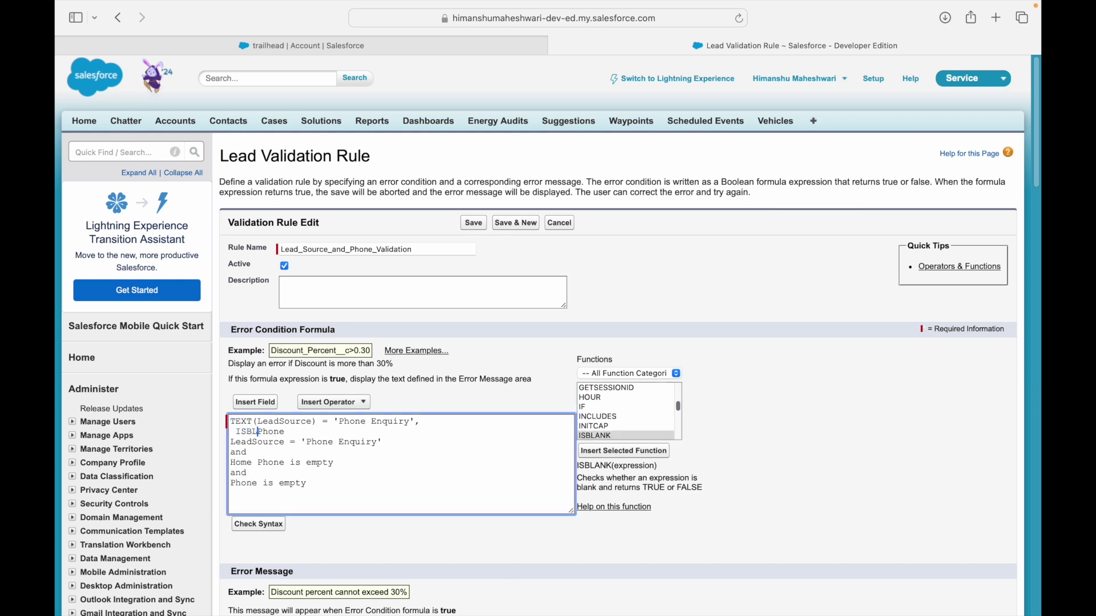
{"action": "key", "text": "shift+alt+Right"}
{"action": "key", "text": "Right"}
{"action": "type", "text": ")"}
{"action": "left_click_drag", "start_coordinate": [601, 478], "coordinate": [667, 483]}
{"action": "left_click", "coordinate": [650, 478]}
{"action": "left_click", "coordinate": [681, 480]}
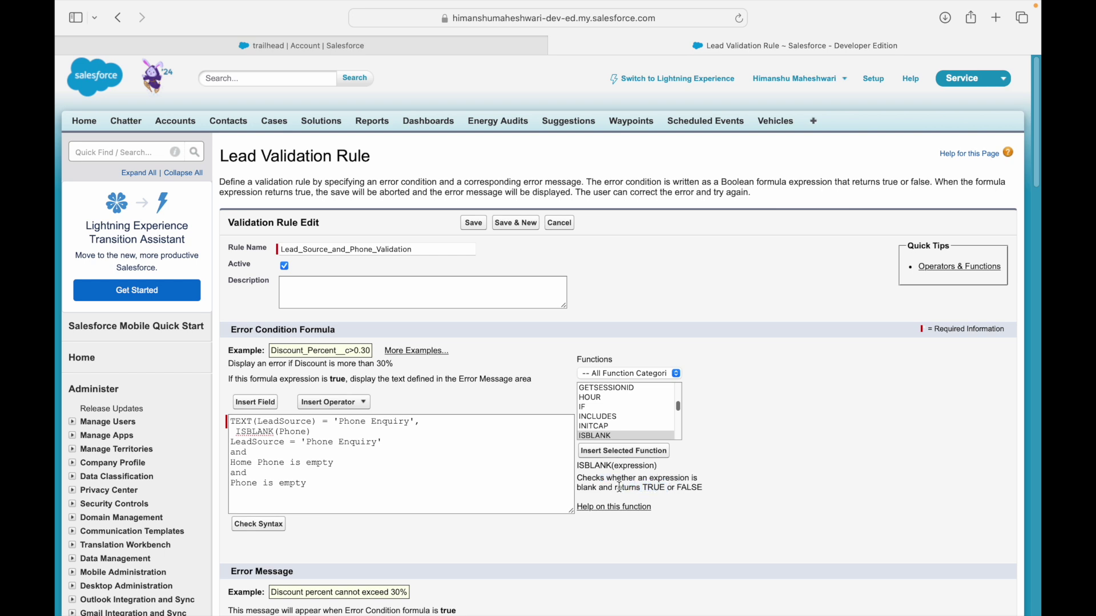
{"action": "left_click_drag", "start_coordinate": [639, 489], "coordinate": [695, 487]}
Remove the leading space before ISBLANK(Phone) and start a new ISBLANK() line below it.
{"action": "left_click", "coordinate": [364, 433]}
{"action": "key", "text": "super+shift+Left"}
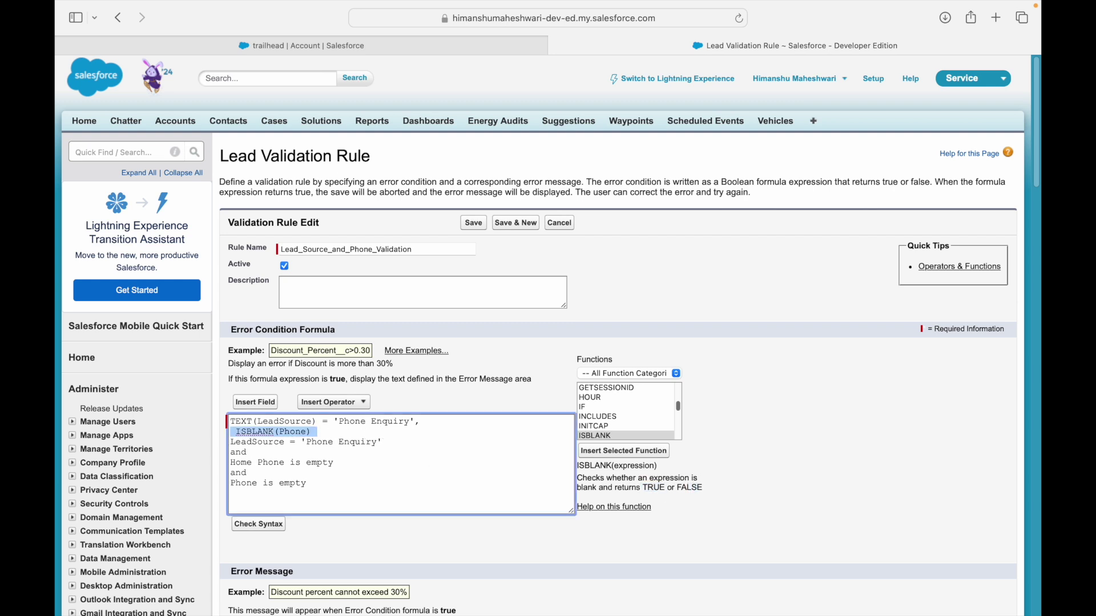
{"action": "key", "text": "Left"}
{"action": "key", "text": "BackSpace"}
{"action": "key", "text": "Right"}
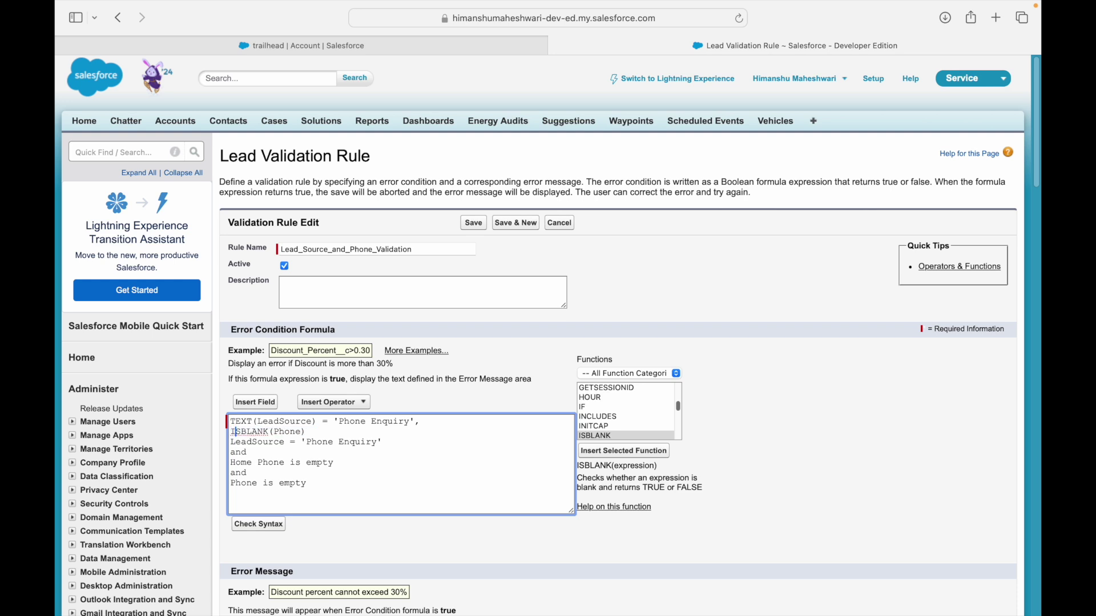
{"action": "key", "text": "shift+End"}
{"action": "key", "text": "Right"}
{"action": "key", "text": "shift+Home"}
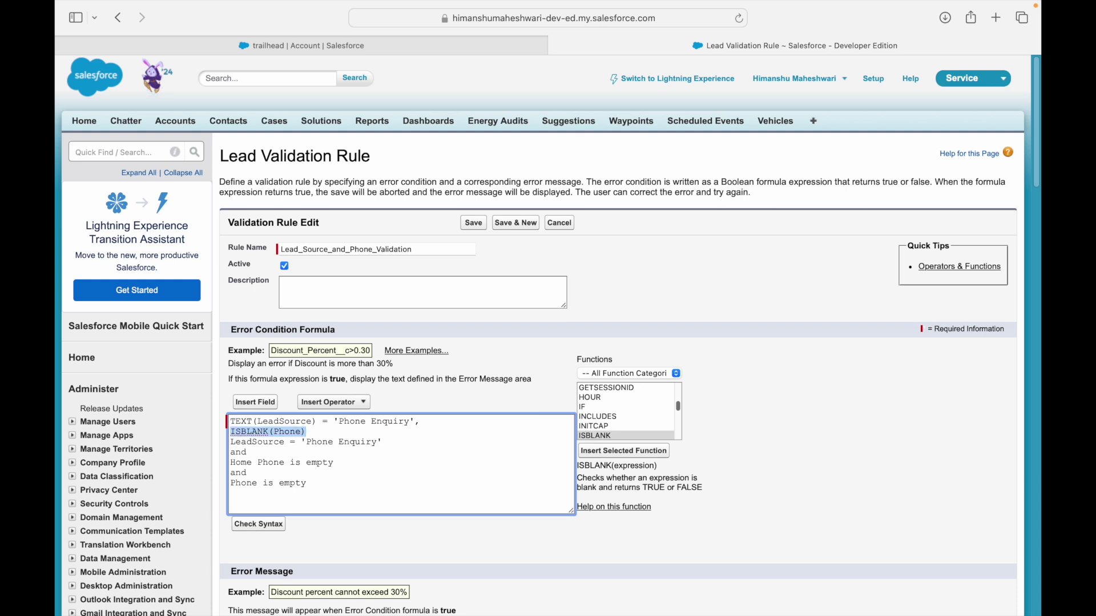
{"action": "key", "text": "Right"}
{"action": "key", "text": "Return"}
{"action": "type", "text": "ISBLANK()"}
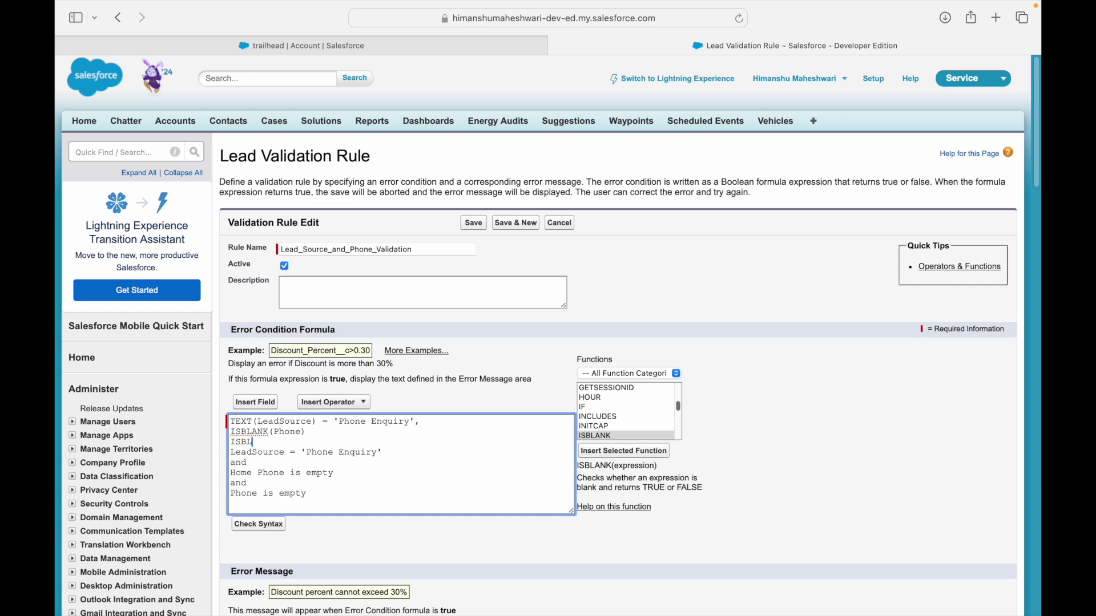
{"action": "key", "text": "Left"}
Insert the Lead Mobile field to form ISBLANK(MobilePhone), removing the extra spaces.
{"action": "left_click", "coordinate": [262, 403]}
{"action": "left_click", "coordinate": [400, 342]}
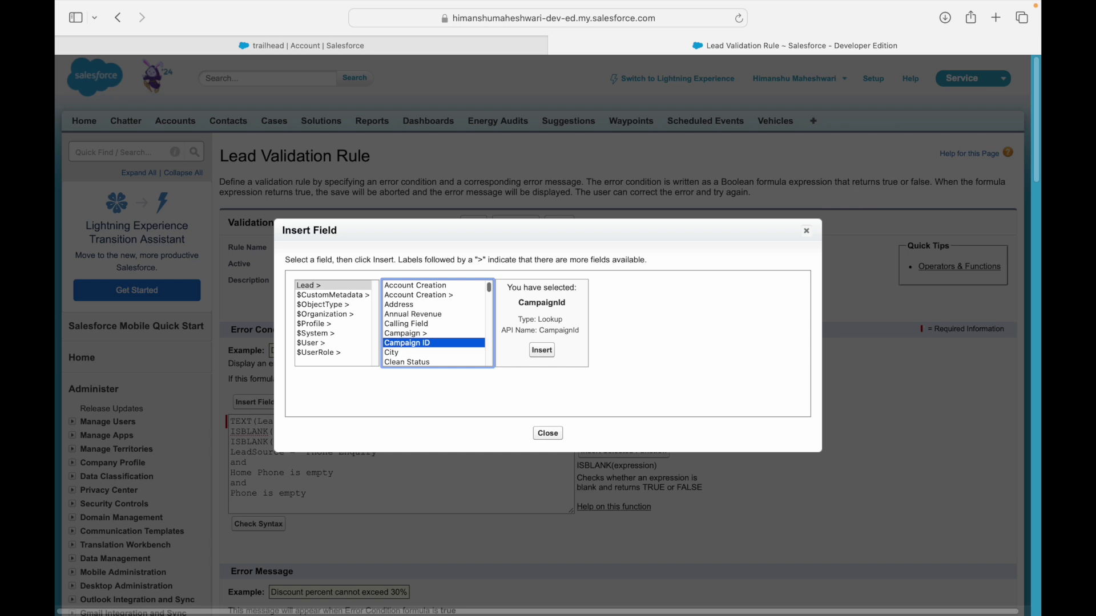
{"action": "key", "text": "Down"}
{"action": "key", "text": "Down"}
{"action": "key", "text": "Down"}
{"action": "key", "text": "Down"}
{"action": "key", "text": "Down"}
{"action": "key", "text": "Down"}
{"action": "key", "text": "Down"}
{"action": "key", "text": "Down"}
{"action": "key", "text": "Down"}
{"action": "key", "text": "Down"}
{"action": "key", "text": "Down"}
{"action": "key", "text": "Down"}
{"action": "key", "text": "Down"}
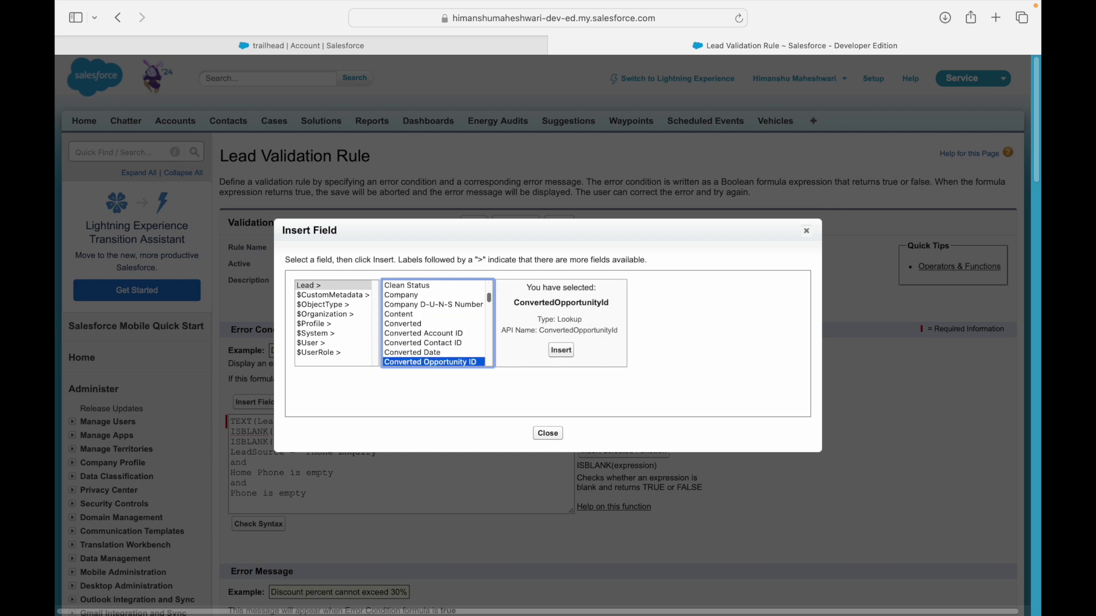
{"action": "key", "text": "Down"}
{"action": "key", "text": "Down"}
{"action": "key", "text": "Down"}
{"action": "key", "text": "Down"}
{"action": "key", "text": "Down"}
{"action": "key", "text": "Down"}
{"action": "key", "text": "Down"}
{"action": "key", "text": "Down"}
{"action": "key", "text": "Down"}
{"action": "key", "text": "Down"}
{"action": "key", "text": "Down"}
{"action": "key", "text": "Down"}
{"action": "key", "text": "Down"}
{"action": "key", "text": "Down"}
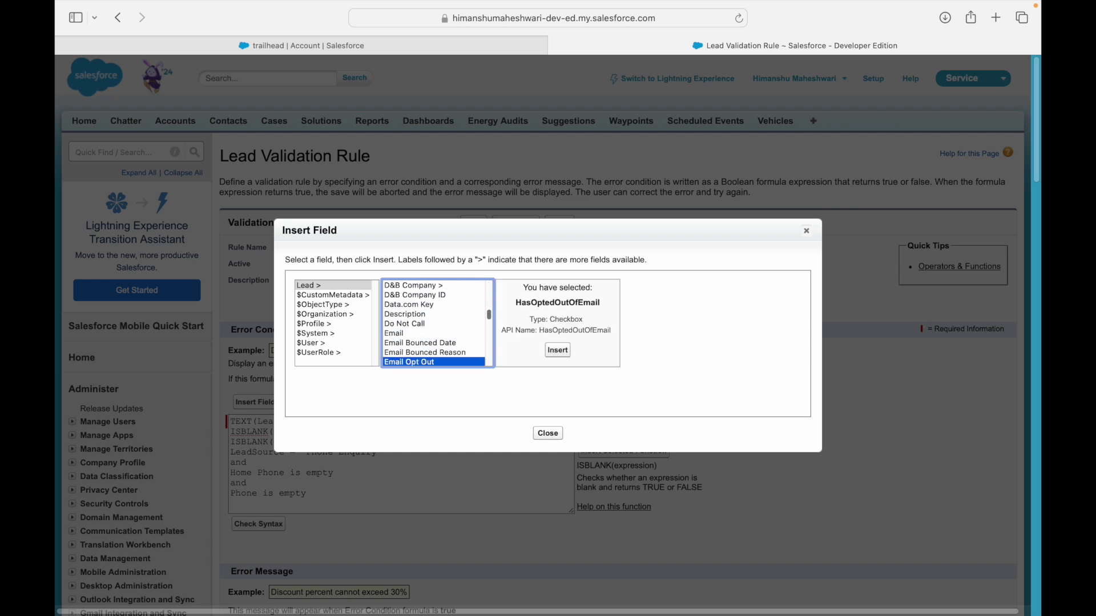
{"action": "key", "text": "Down"}
{"action": "key", "text": "Down"}
{"action": "key", "text": "Down"}
{"action": "key", "text": "Down"}
{"action": "key", "text": "Down"}
{"action": "key", "text": "Down"}
{"action": "key", "text": "Down"}
{"action": "key", "text": "Down"}
{"action": "key", "text": "Down"}
{"action": "key", "text": "Down"}
{"action": "key", "text": "Down"}
{"action": "key", "text": "Down"}
{"action": "key", "text": "Down"}
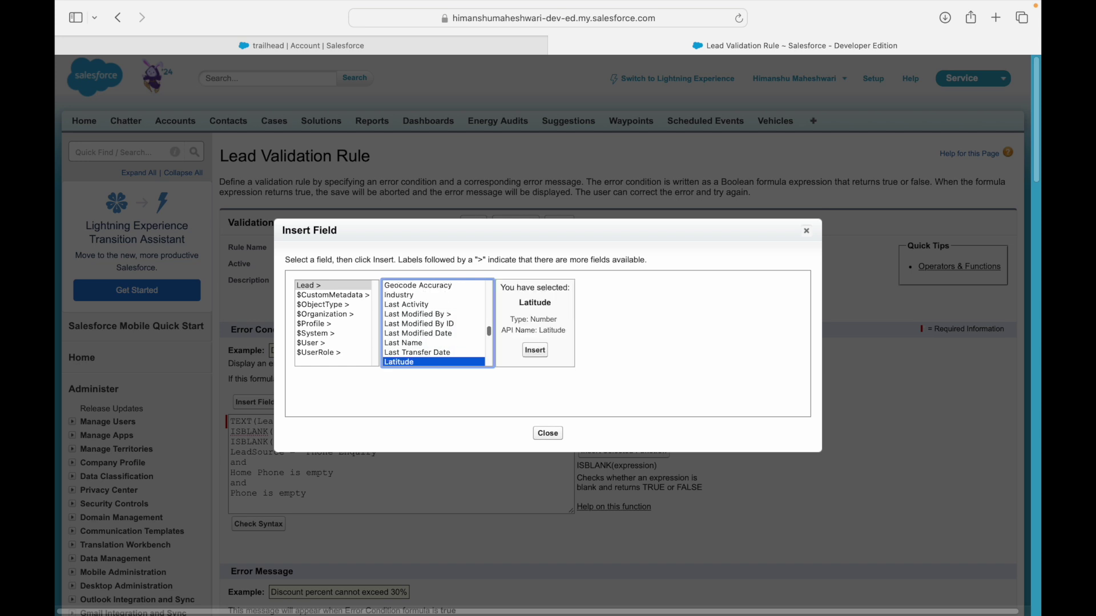
{"action": "key", "text": "Down"}
{"action": "key", "text": "Down"}
{"action": "key", "text": "Down"}
{"action": "key", "text": "Down"}
{"action": "key", "text": "Down"}
{"action": "key", "text": "Down"}
{"action": "key", "text": "Up"}
{"action": "key", "text": "Up"}
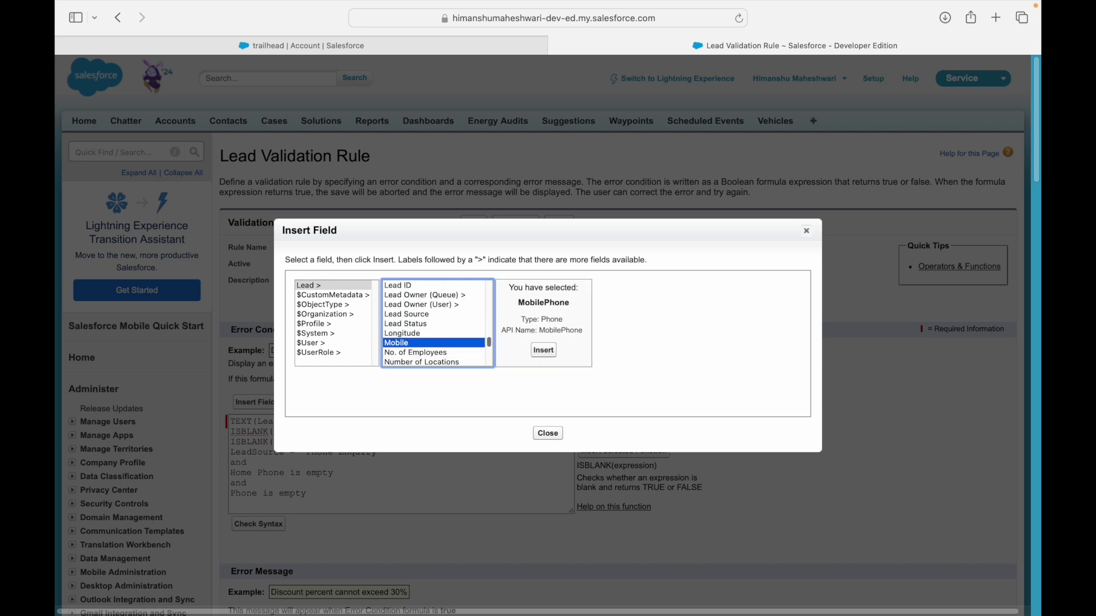
{"action": "left_click", "coordinate": [543, 350]}
{"action": "key", "text": "BackSpace"}
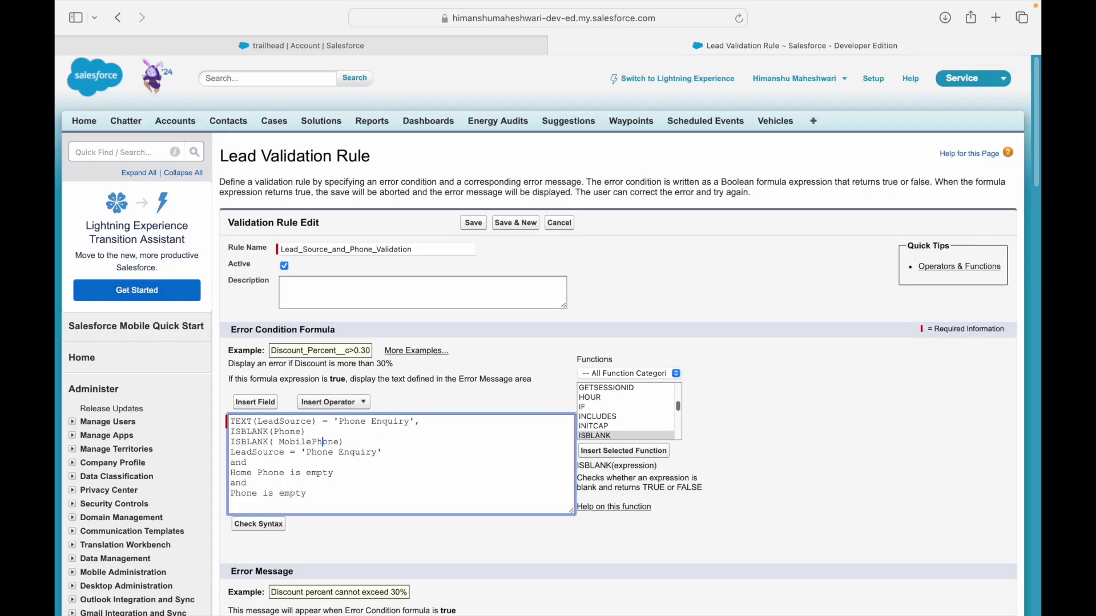
{"action": "key", "text": "BackSpace"}
Add a comma after ISBLANK(Phone) and delete the leftover plain-English draft lines.
{"action": "key", "text": "Right"}
{"action": "key", "text": "Right"}
{"action": "key", "text": "Right"}
{"action": "type", "text": ","}
{"action": "key", "text": "shift+Down"}
{"action": "key", "text": "shift+Down"}
{"action": "key", "text": "shift+Down"}
{"action": "key", "text": "shift+Down"}
{"action": "key", "text": "shift+Down"}
{"action": "key", "text": "shift+Down"}
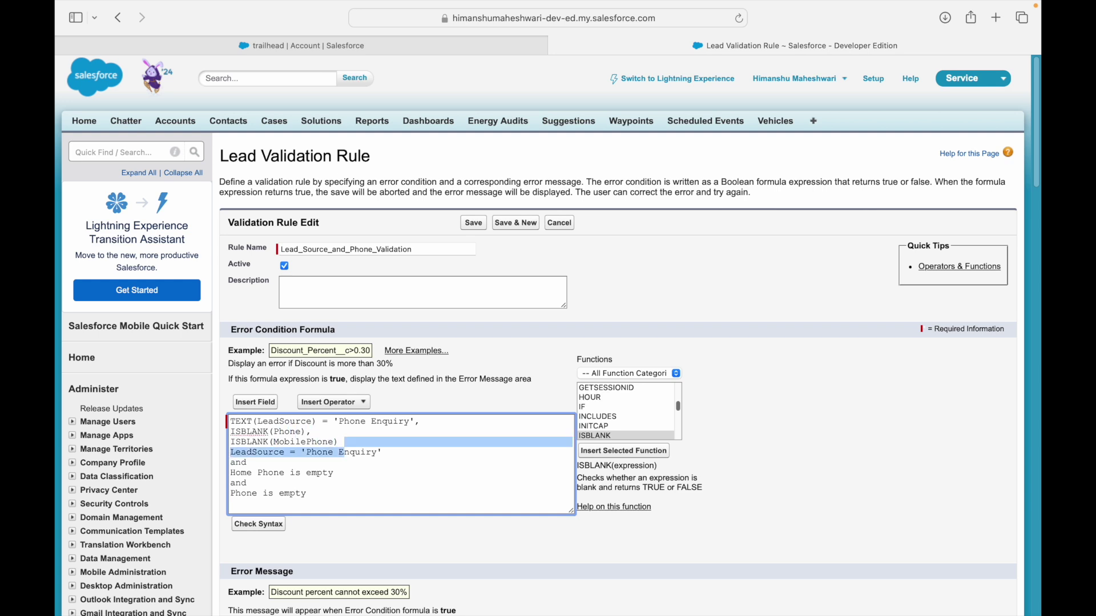
{"action": "key", "text": "BackSpace"}
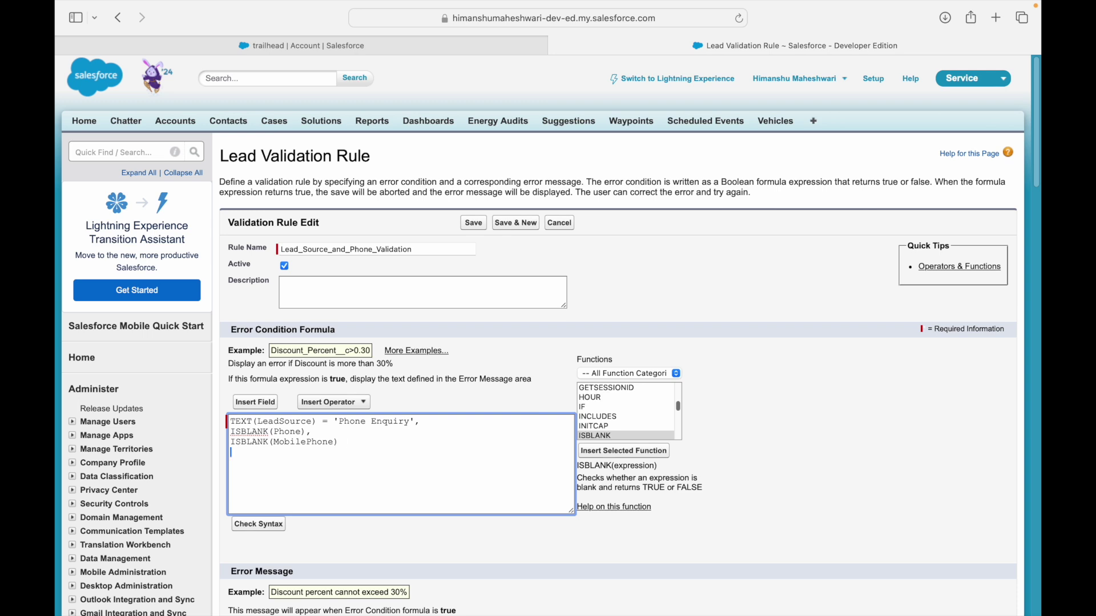
{"action": "type", "text": "&&"}
{"action": "key", "text": "BackSpace"}
{"action": "key", "text": "BackSpace"}
{"action": "key", "text": "BackSpace"}
Filter the function list to the Logical category and select AND to see its syntax.
{"action": "left_click", "coordinate": [579, 374]}
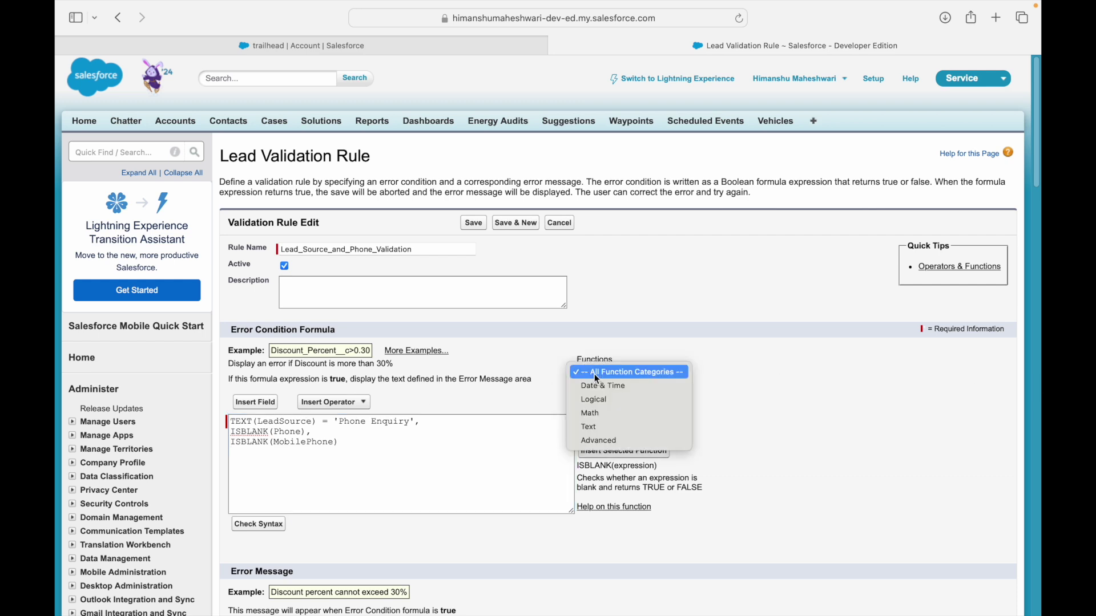
{"action": "left_click", "coordinate": [597, 401]}
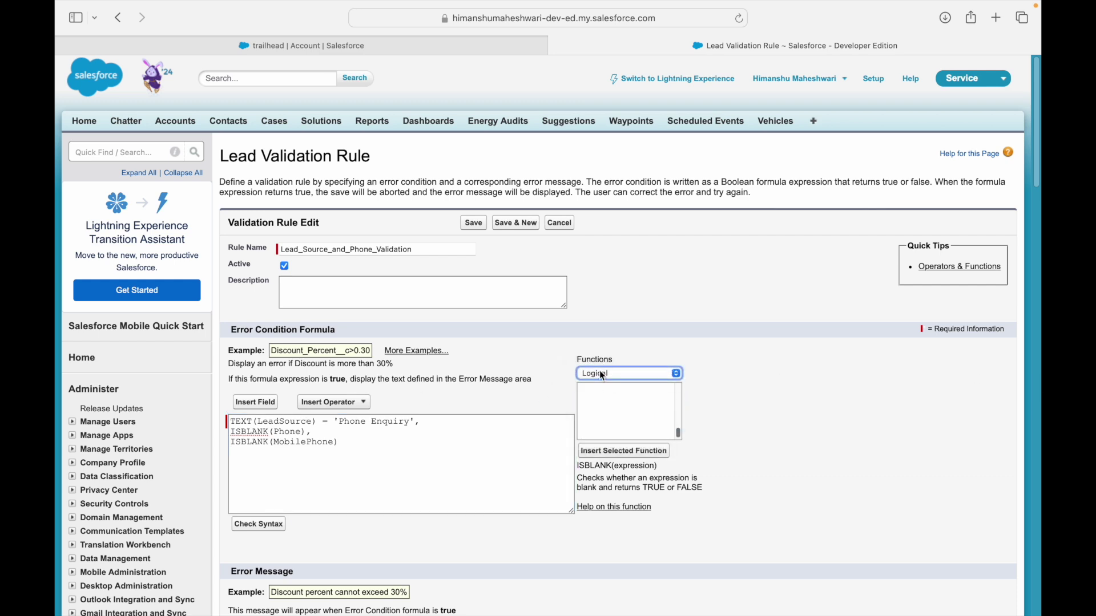
{"action": "left_click", "coordinate": [600, 372]}
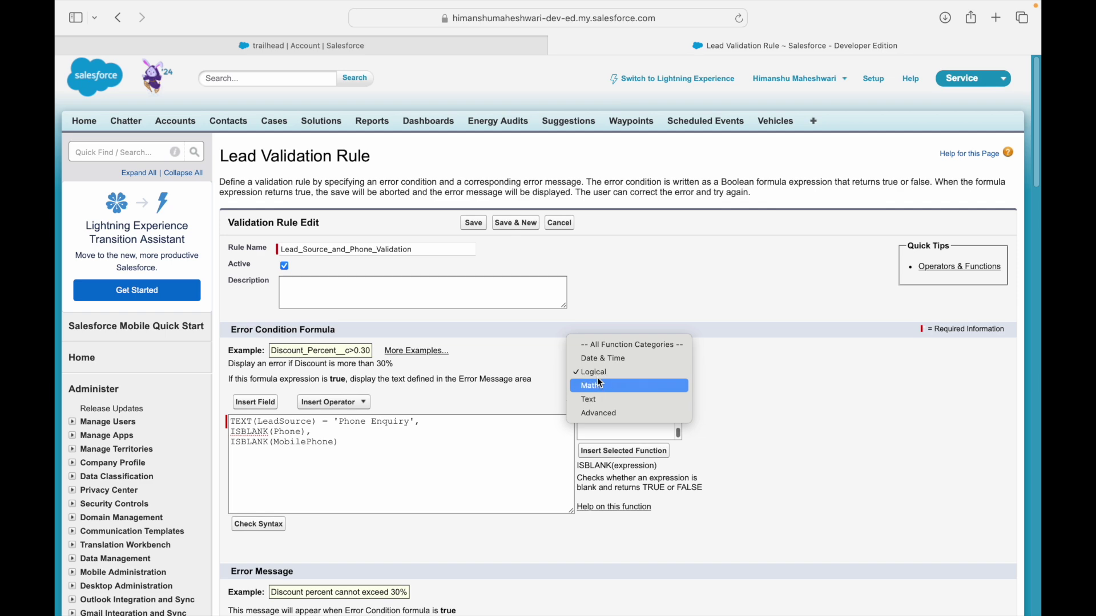
{"action": "key", "text": "Escape"}
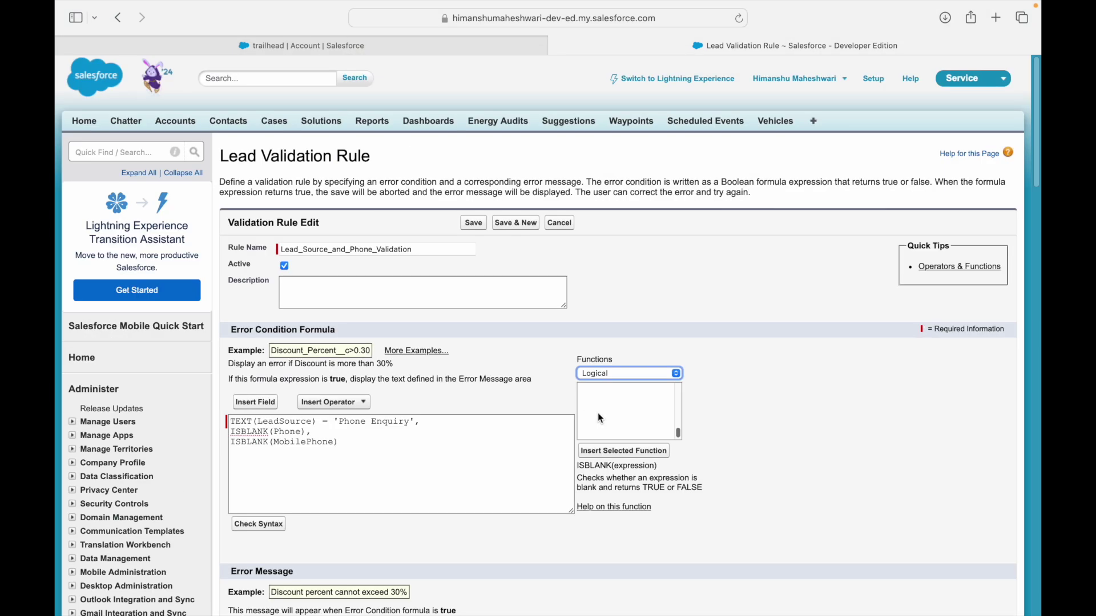
{"action": "left_click", "coordinate": [594, 388]}
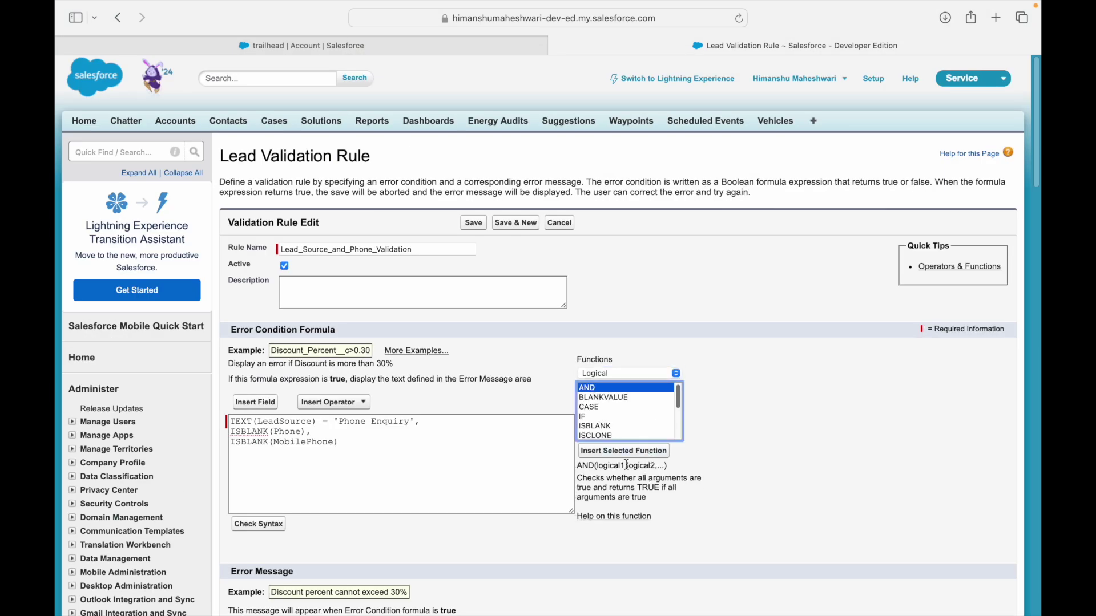
Insert the AND(logical1,logical2,...) template on the formula's empty fourth line.
{"action": "left_click", "coordinate": [394, 466]}
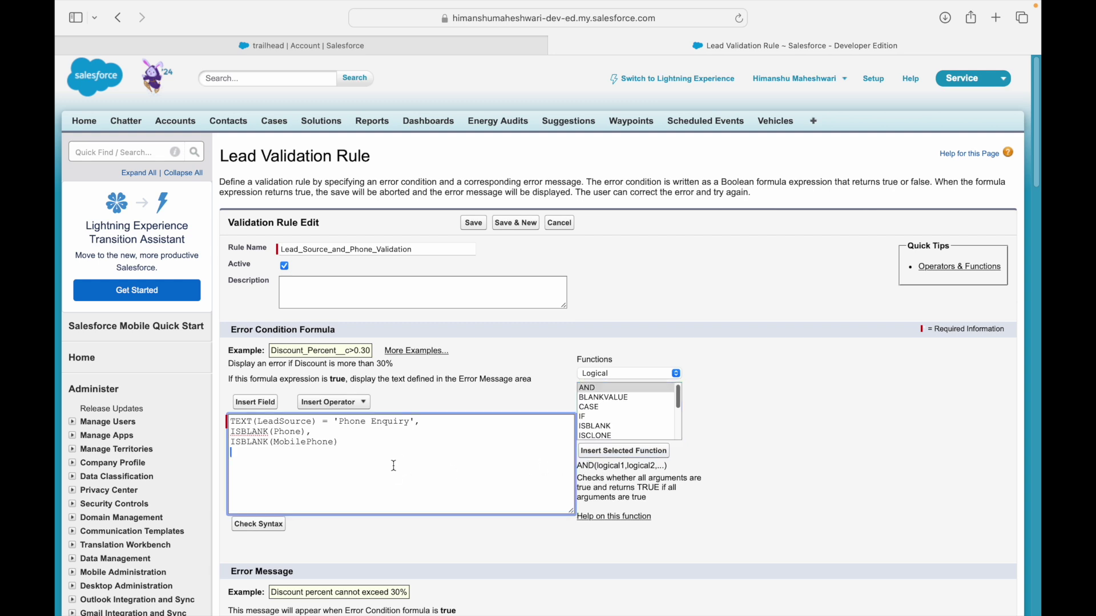
{"action": "left_click", "coordinate": [624, 451]}
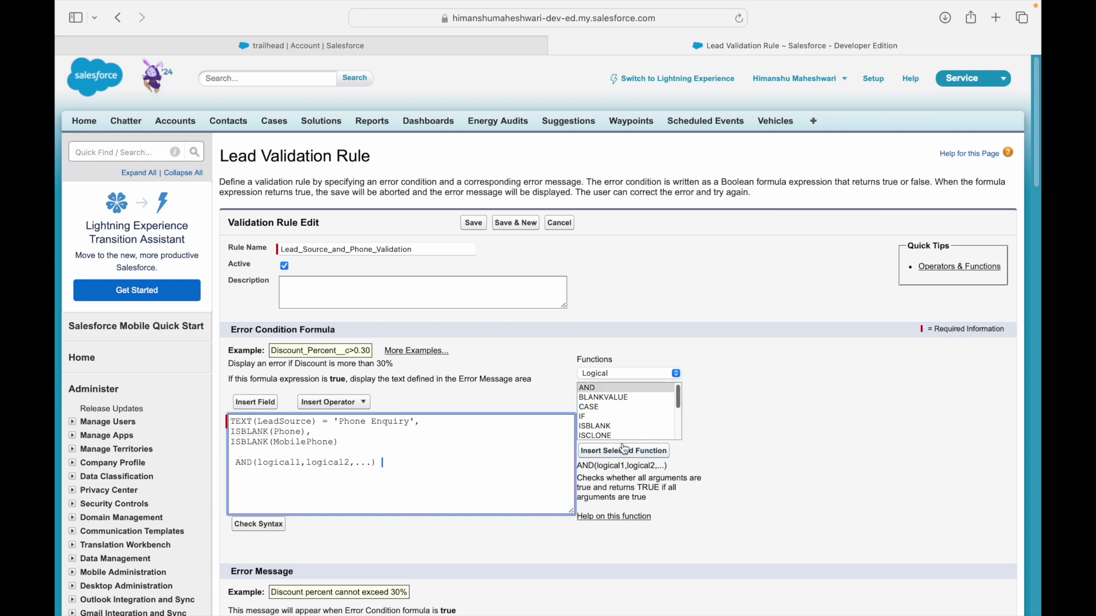
{"action": "double_click", "coordinate": [320, 463]}
Delete the inserted AND template and add a blank line above TEXT(LeadSource).
{"action": "left_click_drag", "start_coordinate": [420, 426], "coordinate": [230, 425]}
{"action": "left_click_drag", "start_coordinate": [307, 432], "coordinate": [230, 432]}
{"action": "left_click", "coordinate": [341, 432]}
{"action": "left_click", "coordinate": [237, 460]}
{"action": "left_click_drag", "start_coordinate": [238, 460], "coordinate": [377, 461]}
{"action": "key", "text": "BackSpace"}
{"action": "key", "text": "BackSpace"}
{"action": "left_click", "coordinate": [230, 421]}
{"action": "key", "text": "Return"}
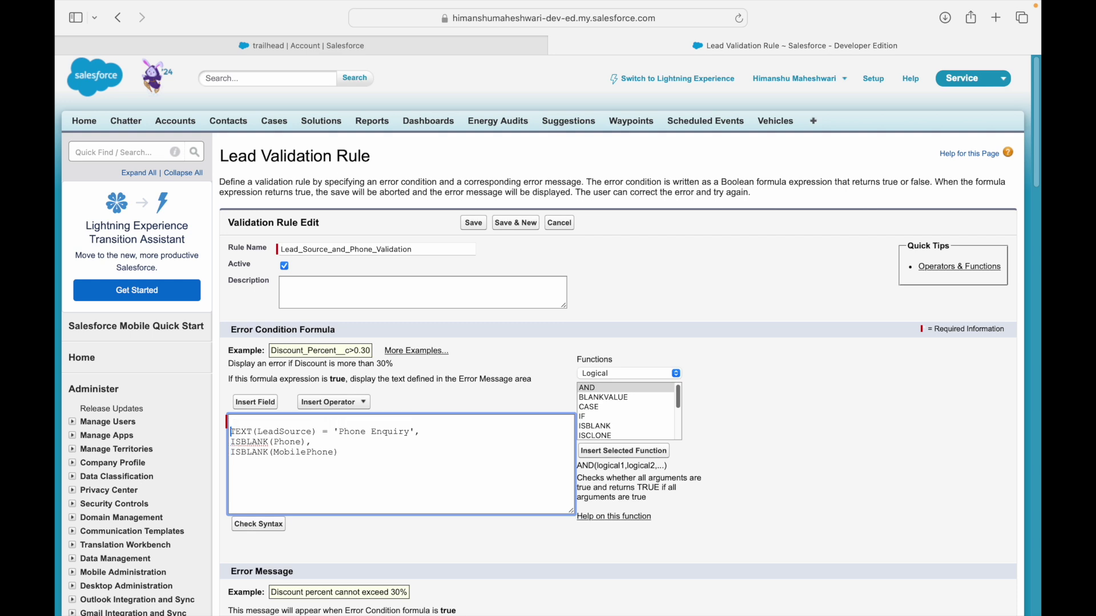
Start the formula with AND( around the three conditions and run Check Syntax.
{"action": "type", "text": "AND("}
{"action": "left_click_drag", "start_coordinate": [232, 432], "coordinate": [420, 432]}
{"action": "left_click_drag", "start_coordinate": [230, 442], "coordinate": [312, 443]}
{"action": "left_click_drag", "start_coordinate": [231, 452], "coordinate": [345, 452]}
{"action": "left_click", "coordinate": [345, 452]}
{"action": "double_click", "coordinate": [283, 442]}
{"action": "left_click", "coordinate": [379, 436]}
{"action": "double_click", "coordinate": [293, 442]}
{"action": "double_click", "coordinate": [294, 454]}
{"action": "left_click", "coordinate": [347, 445]}
{"action": "left_click_drag", "start_coordinate": [274, 462], "coordinate": [242, 422]}
{"action": "left_click", "coordinate": [284, 469]}
{"action": "left_click", "coordinate": [272, 526]}
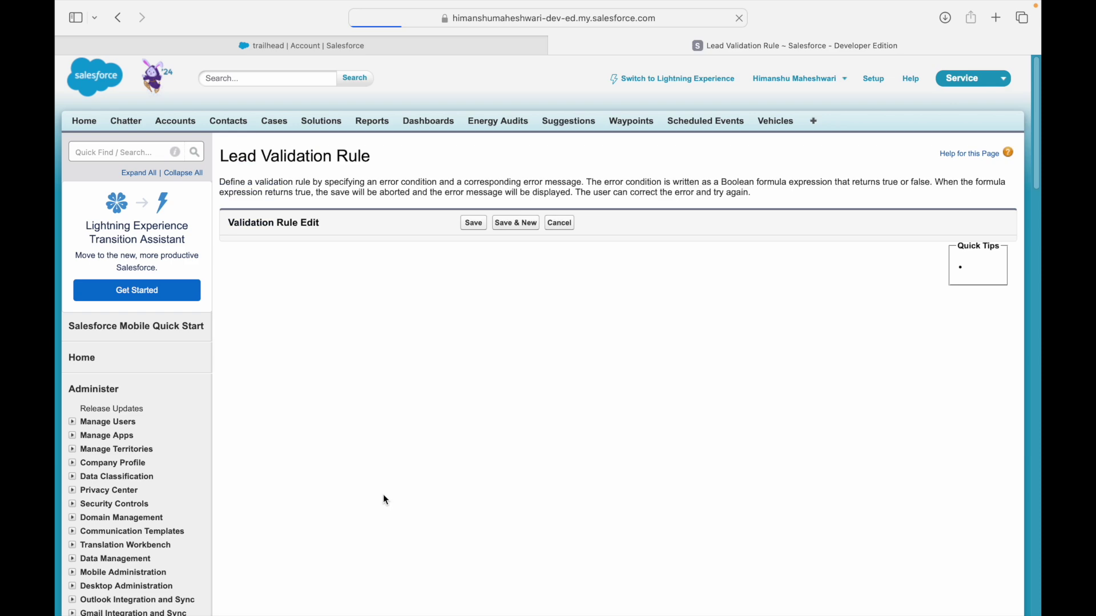
Enter the error message 'Phone & Home Phone are mandatory' and save the rule.
{"action": "scroll", "coordinate": [350, 488], "scroll_direction": "down", "scroll_amount": 1}
{"action": "scroll", "coordinate": [341, 490], "scroll_direction": "down", "scroll_amount": 1}
{"action": "left_click", "coordinate": [376, 576]}
{"action": "type", "text": "Ph"}
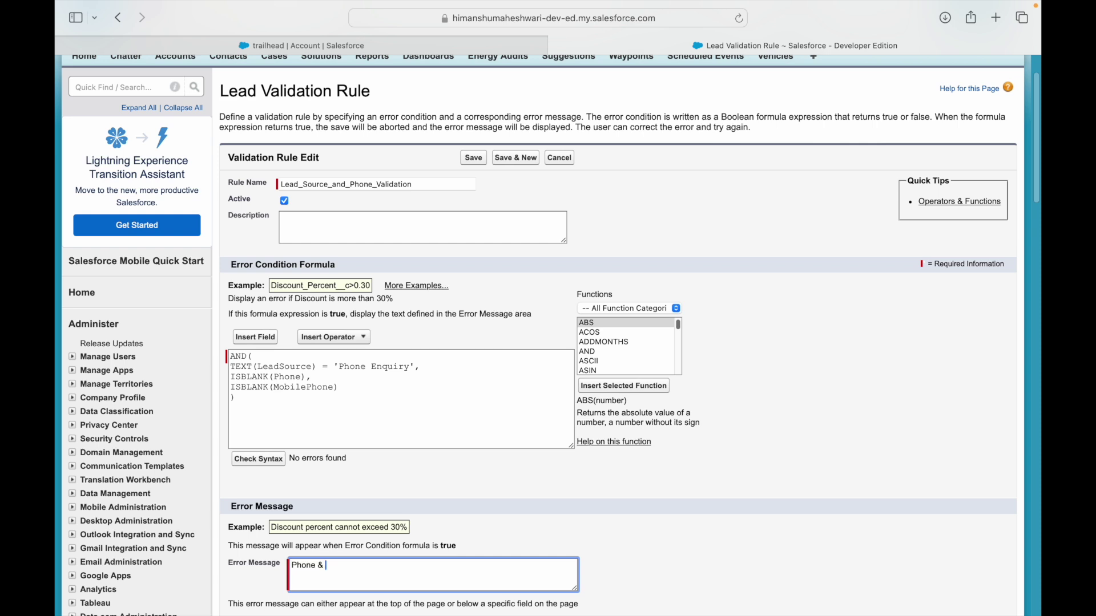
{"action": "type", "text": "one & Honme Phone are mandatory"}
{"action": "scroll", "coordinate": [683, 459], "scroll_direction": "down", "scroll_amount": 5}
{"action": "left_click", "coordinate": [473, 425]}
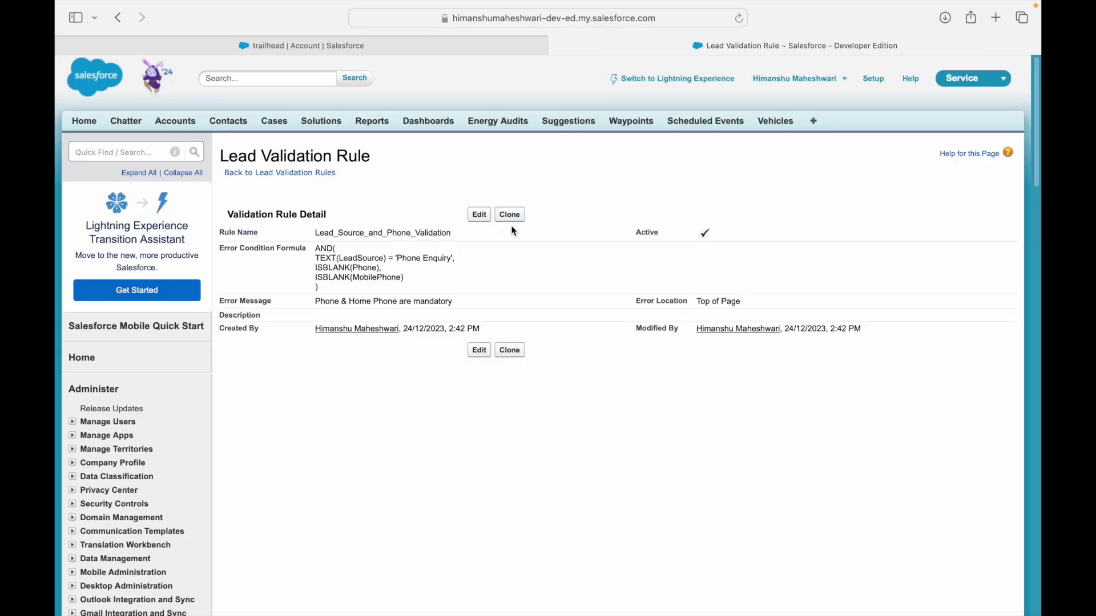
{"action": "left_click", "coordinate": [390, 46]}
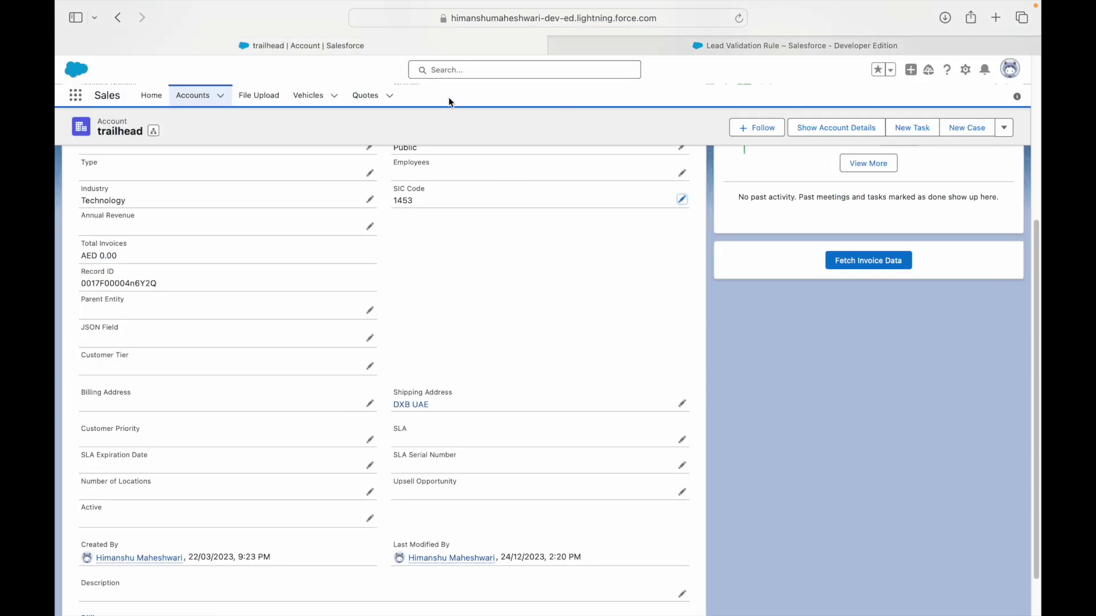
Find Leads through the App Launcher and open a lead's Details, showing Lead Source Web.
{"action": "left_click", "coordinate": [75, 99]}
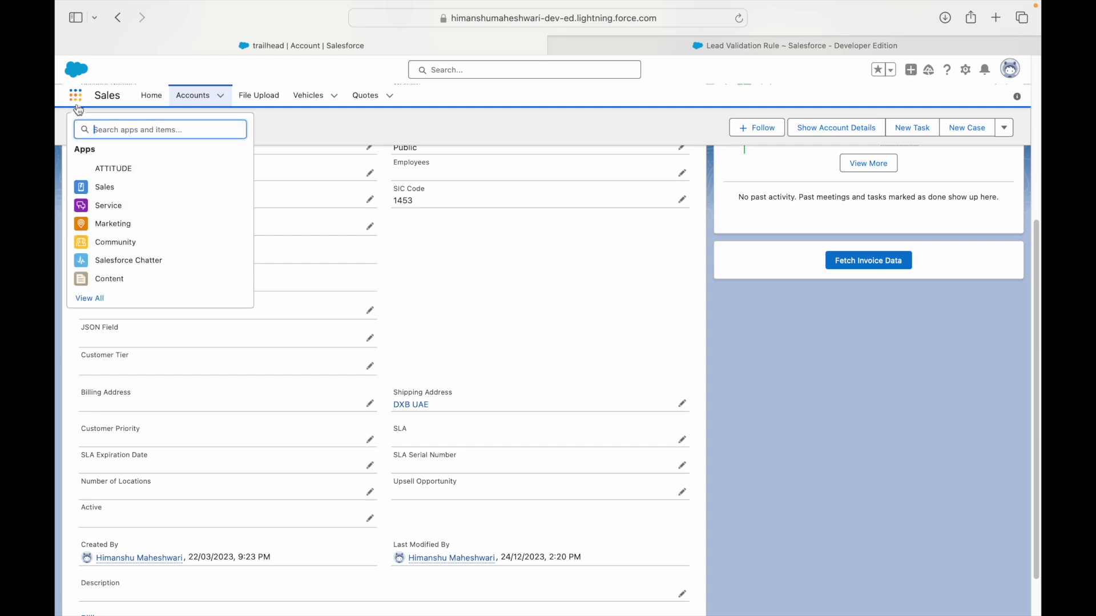
{"action": "type", "text": "Lead"}
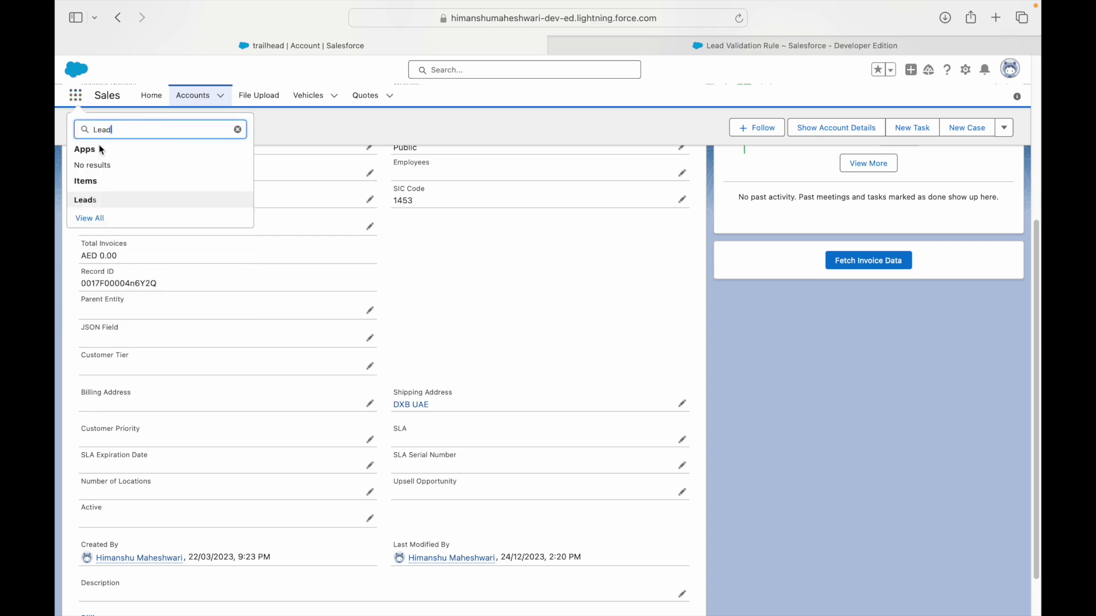
{"action": "left_click", "coordinate": [91, 201]}
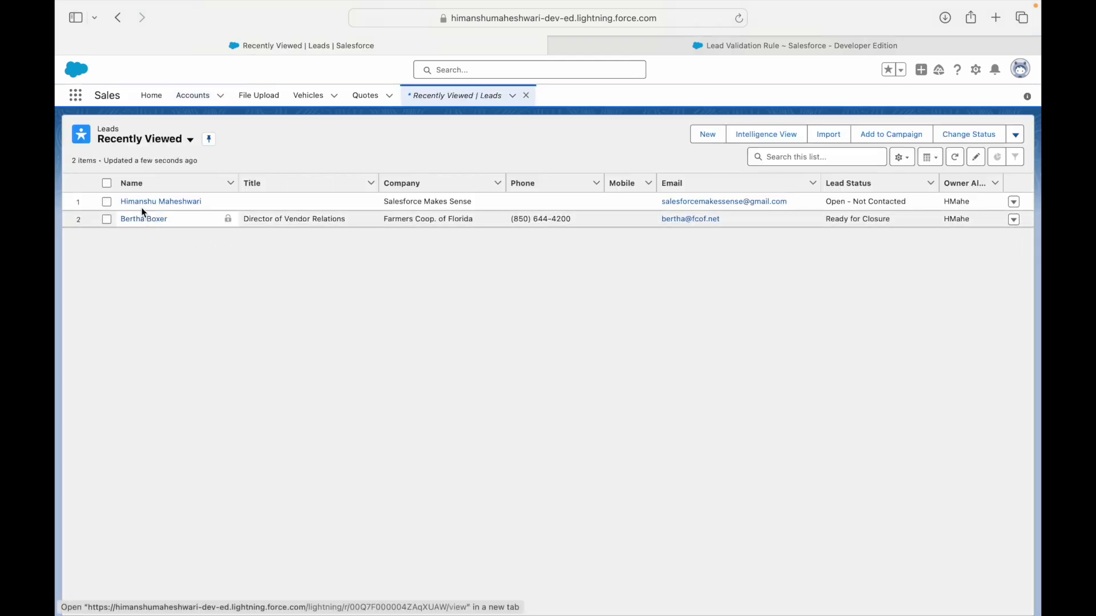
{"action": "left_click", "coordinate": [166, 220]}
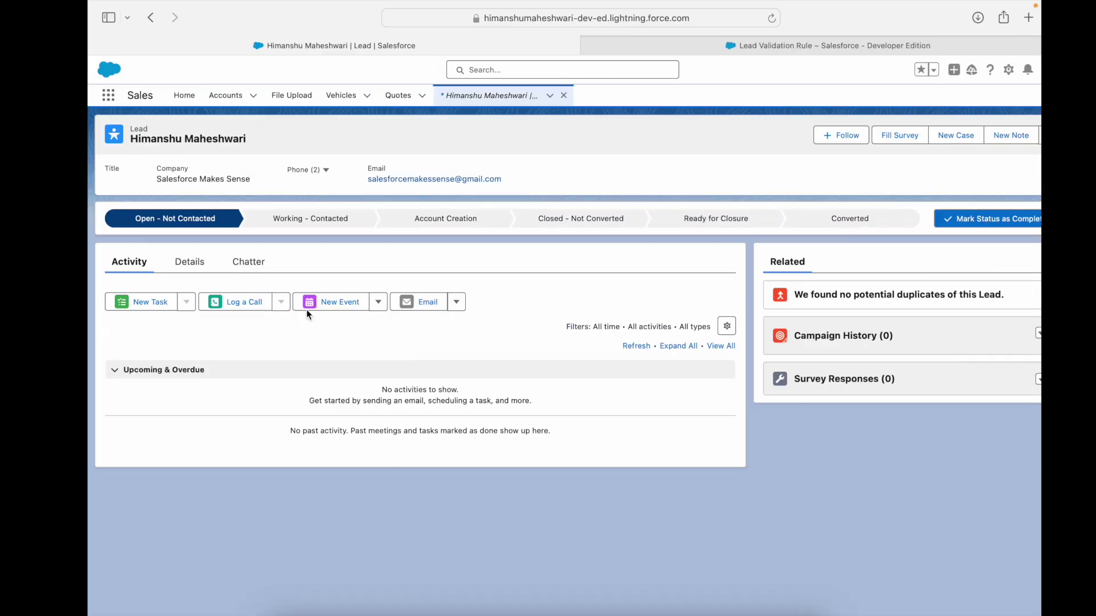
{"action": "left_click", "coordinate": [190, 262]}
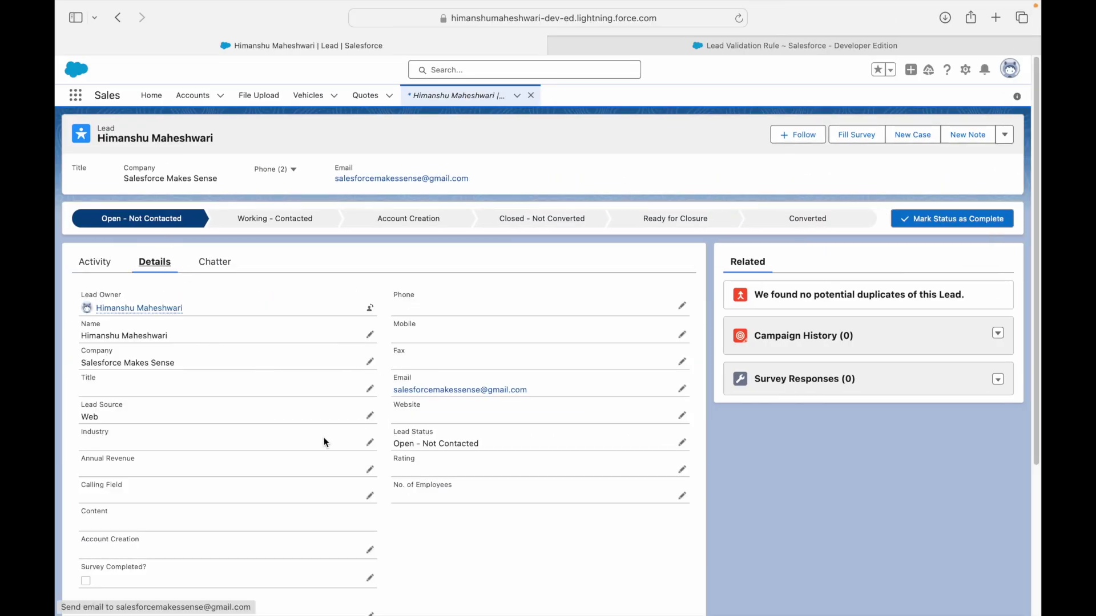
Edit the lead and set its Lead Source to Phone Inquiry.
{"action": "left_click", "coordinate": [369, 415]}
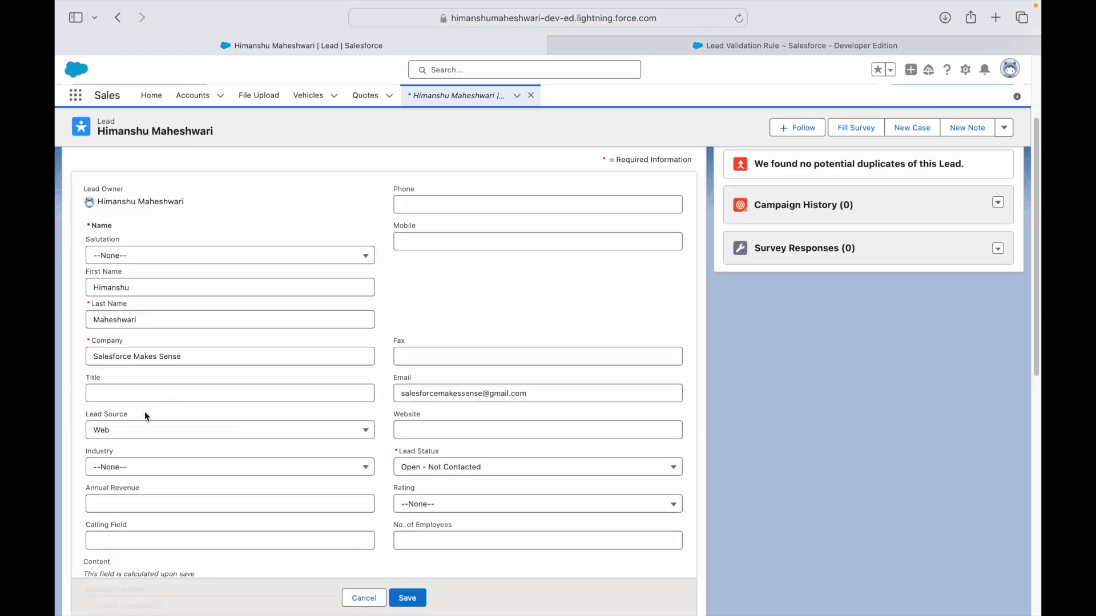
{"action": "left_click", "coordinate": [139, 432]}
{"action": "left_click", "coordinate": [143, 491]}
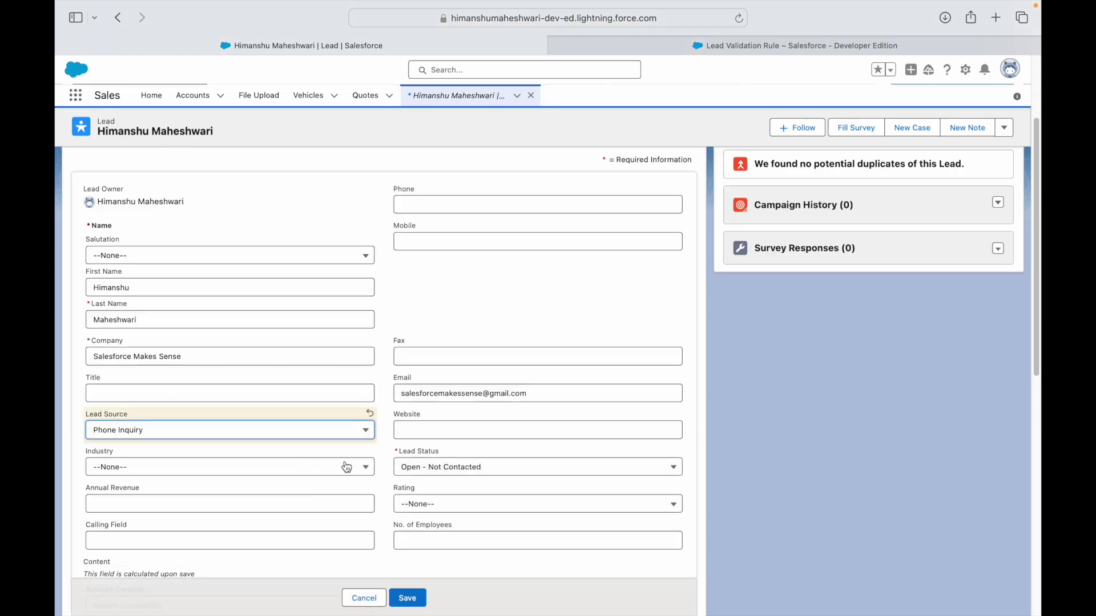
{"action": "key", "text": "ctrl+Left"}
{"action": "key", "text": "ctrl+Right"}
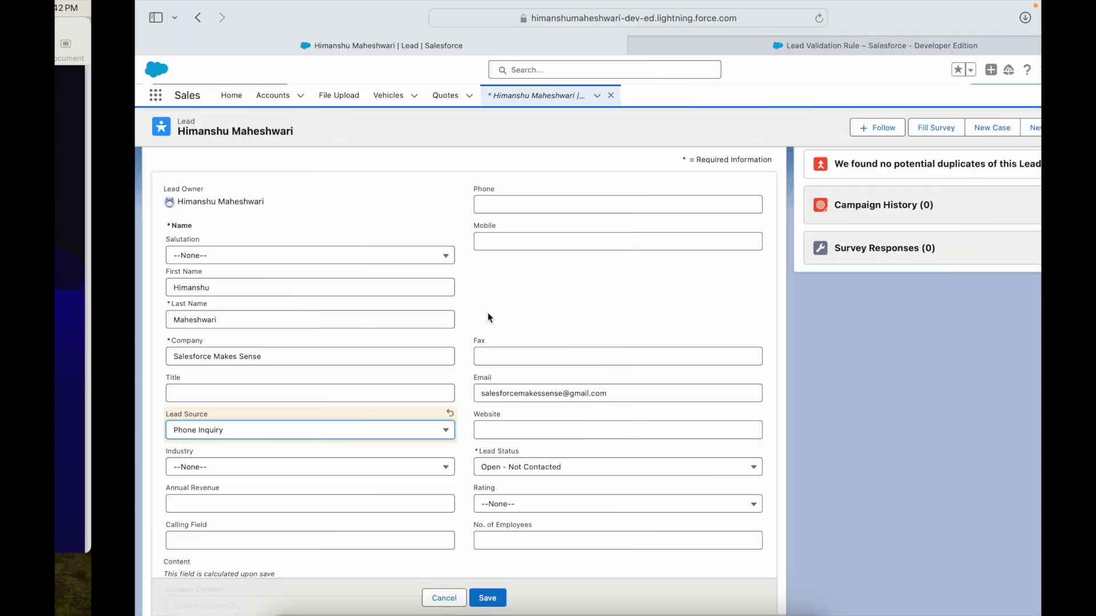
Correct 'Enquiry' to 'Inquiry' in the validation rule formula and save the rule.
{"action": "left_click", "coordinate": [672, 44]}
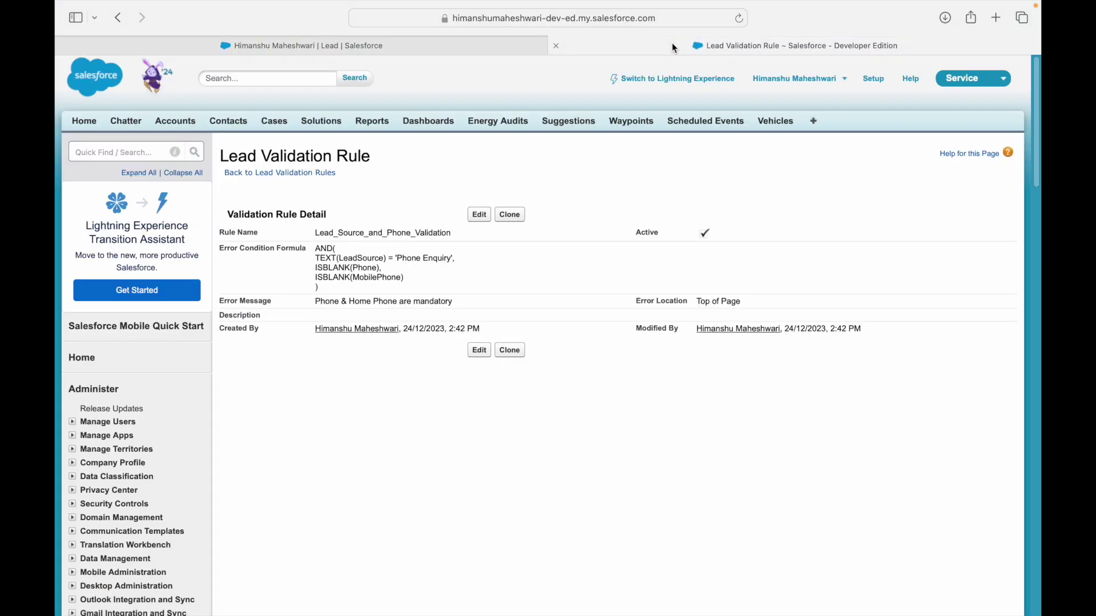
{"action": "left_click_drag", "start_coordinate": [423, 258], "coordinate": [431, 256]}
{"action": "left_click", "coordinate": [479, 216]}
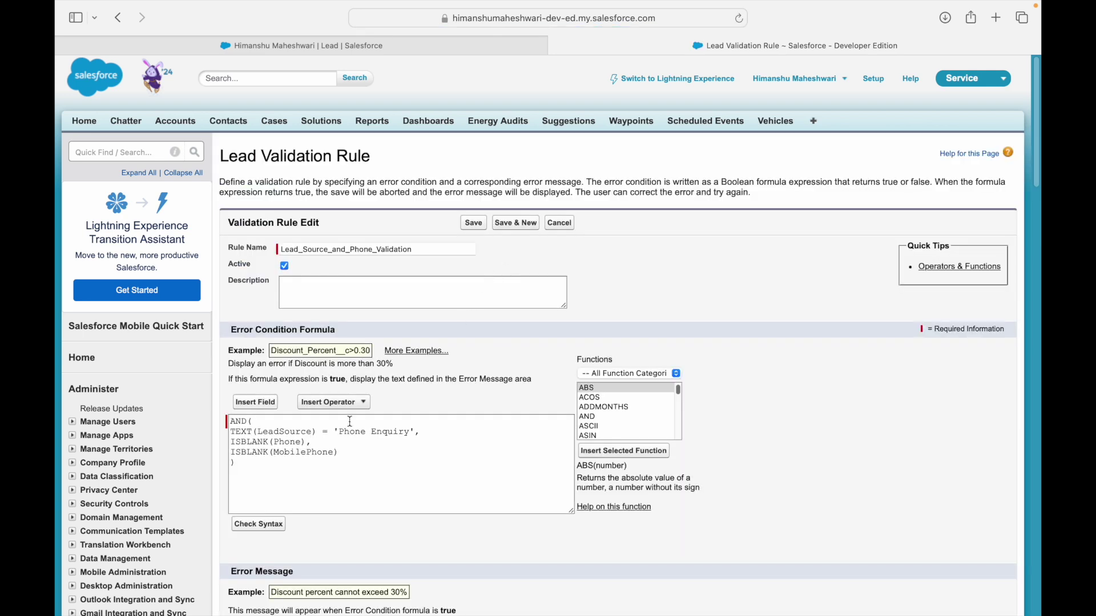
{"action": "left_click", "coordinate": [374, 432]}
{"action": "key", "text": "BackSpace"}
{"action": "type", "text": "I"}
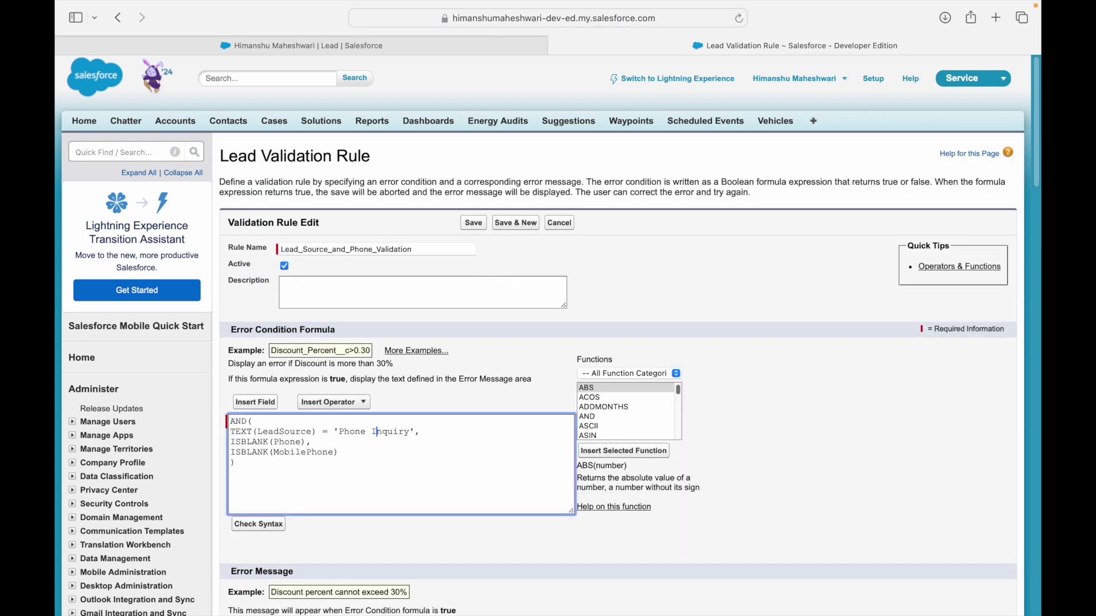
{"action": "left_click", "coordinate": [473, 223]}
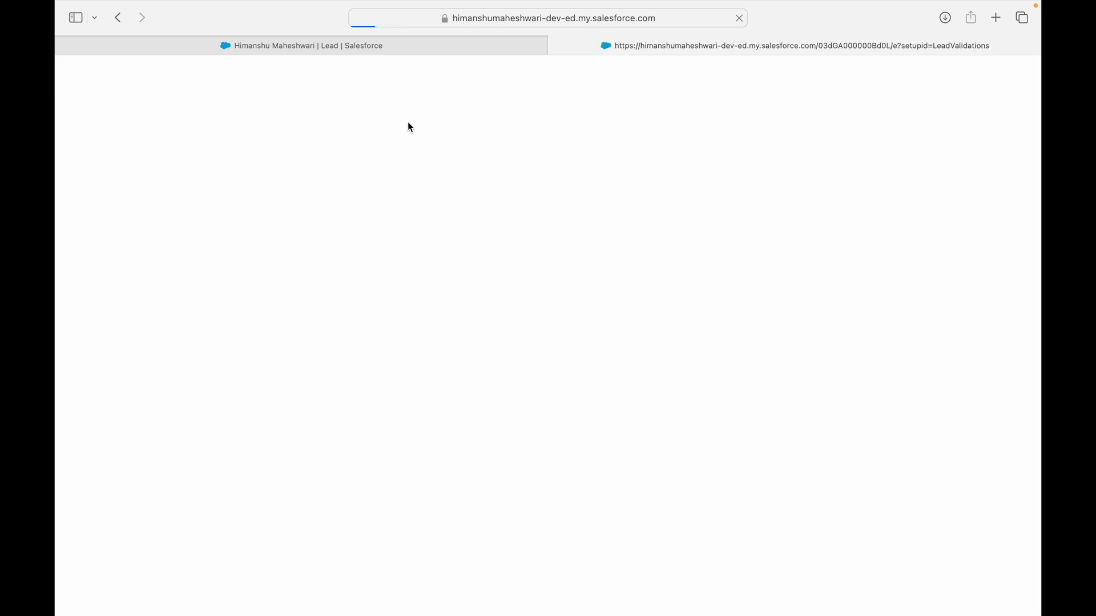
{"action": "left_click", "coordinate": [375, 48]}
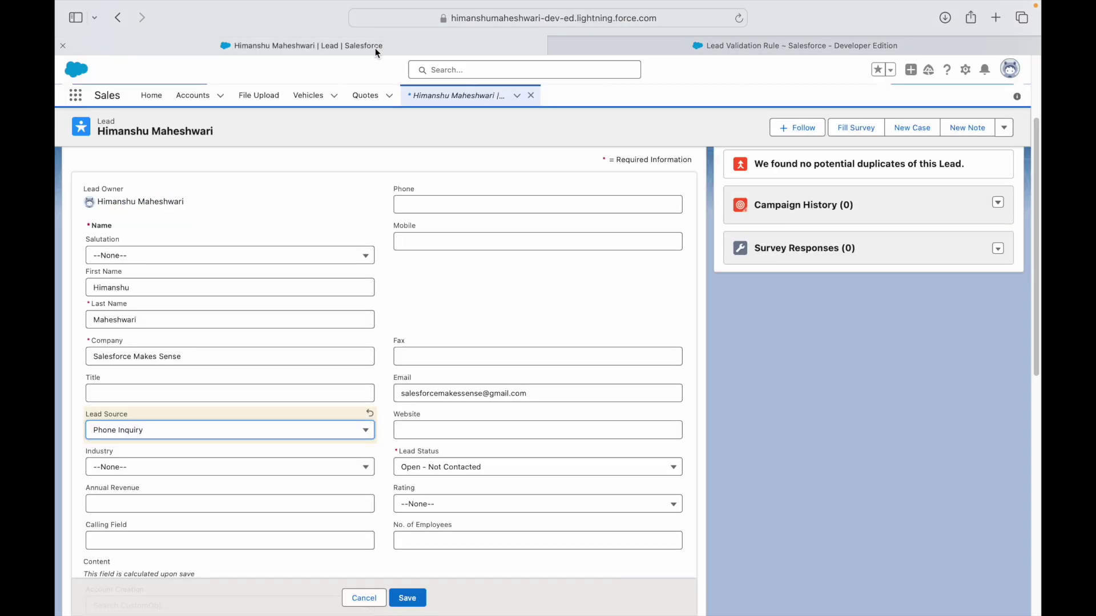
Save the lead with Phone Inquiry and no phone numbers, triggering the validation error.
{"action": "left_click", "coordinate": [147, 433]}
{"action": "left_click", "coordinate": [118, 490]}
{"action": "mouse_move", "coordinate": [419, 605]}
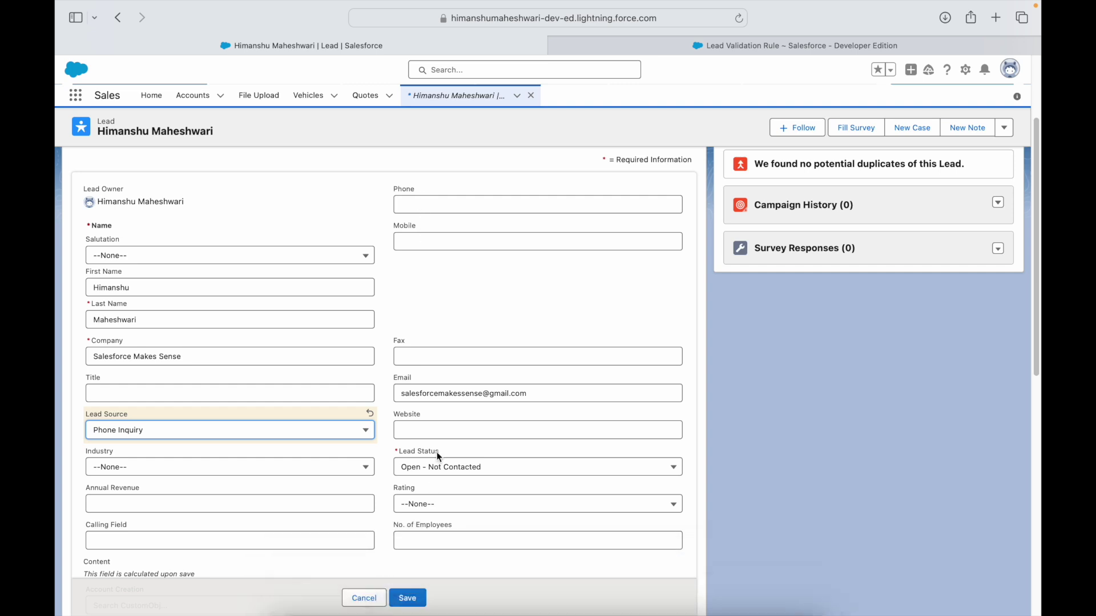
{"action": "left_click", "coordinate": [418, 598]}
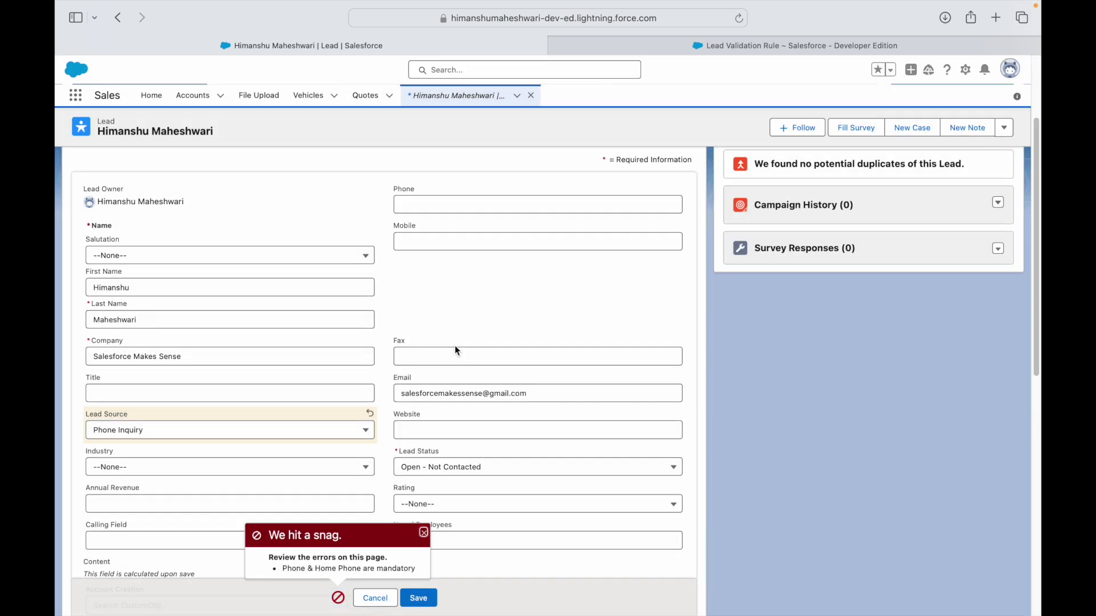
Fill in the lead's Phone and Mobile numbers and save the lead.
{"action": "left_click", "coordinate": [433, 201]}
{"action": "type", "text": "93478234"}
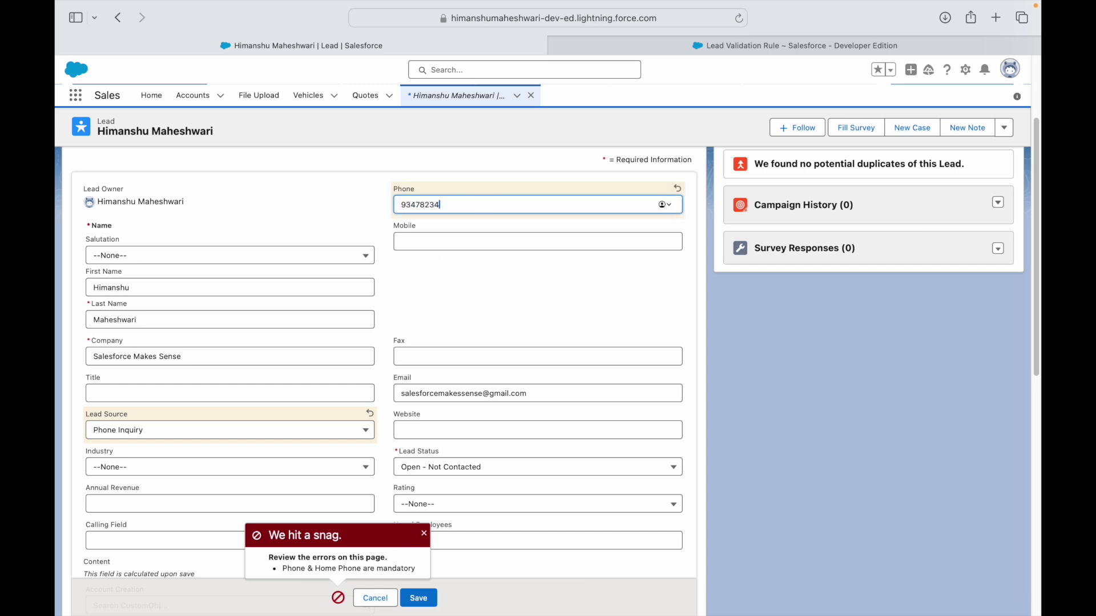
{"action": "left_click", "coordinate": [472, 239]}
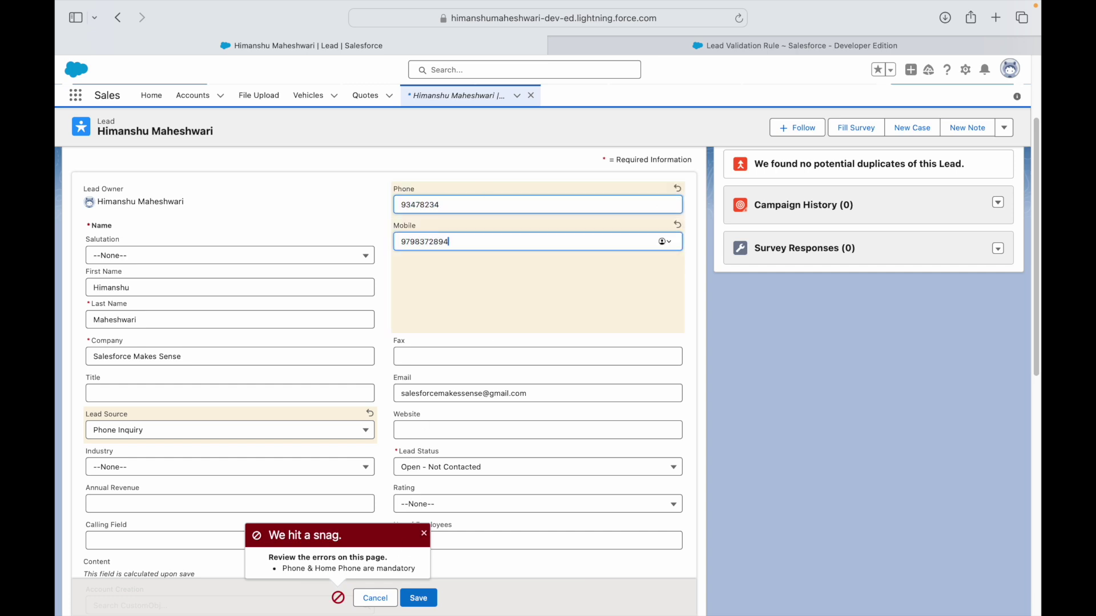
{"action": "left_click", "coordinate": [419, 598]}
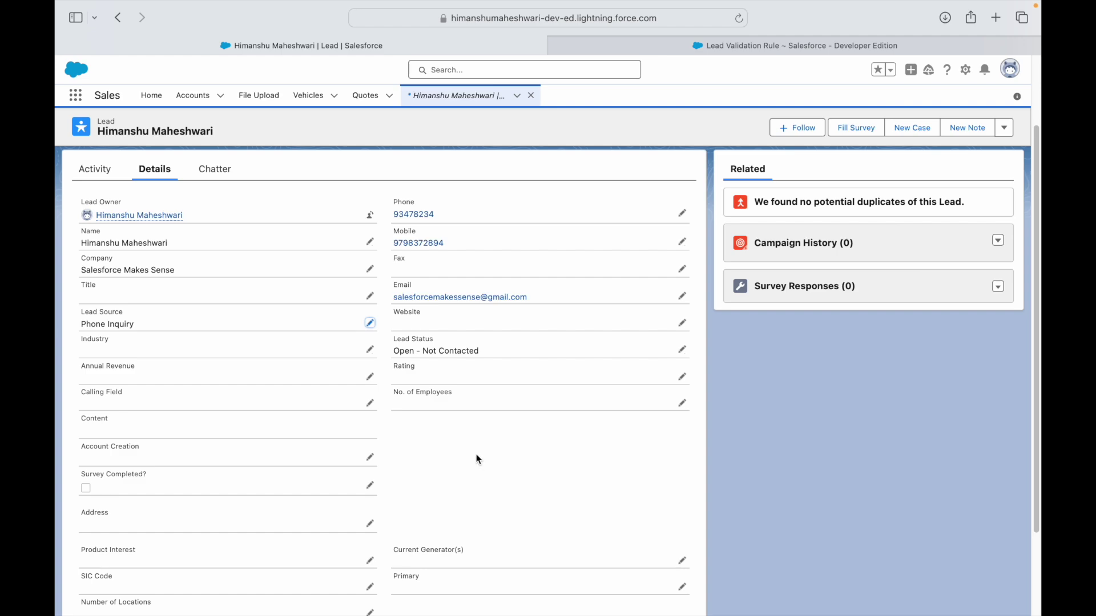
Review the ISBLANK conditions in the saved rule's formula, then show Keynote's Use Case slide.
{"action": "key", "text": "ctrl+Left"}
{"action": "key", "text": "super+Tab"}
{"action": "key", "text": "super+Tab"}
{"action": "key", "text": "super+shift+Tab"}
{"action": "left_click", "coordinate": [611, 45]}
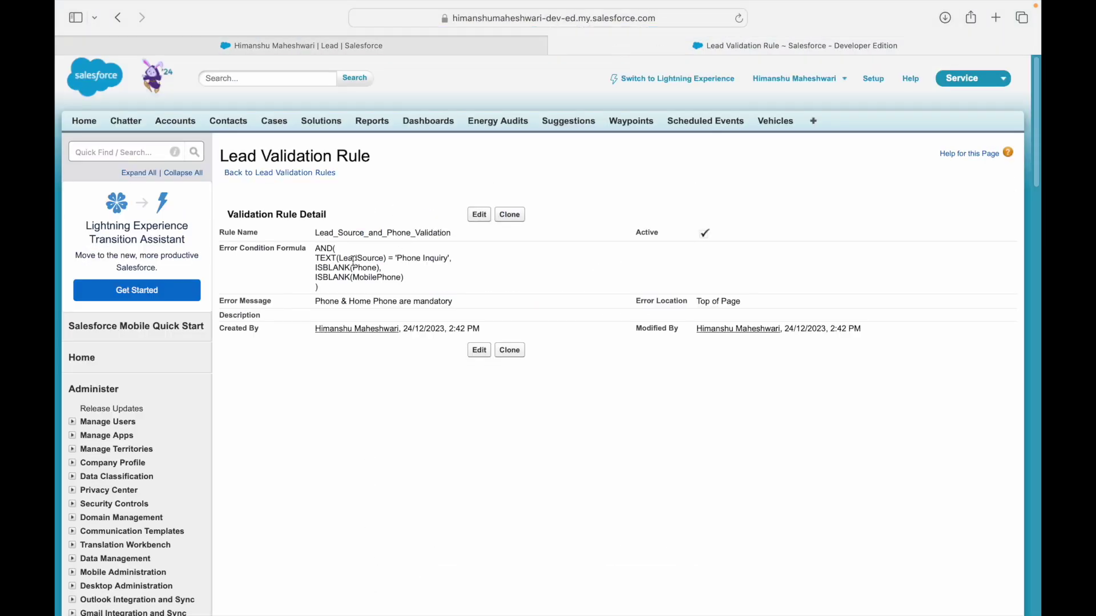
{"action": "left_click_drag", "start_coordinate": [317, 268], "coordinate": [350, 267]}
{"action": "double_click", "coordinate": [341, 268]}
{"action": "key", "text": "super+Tab"}
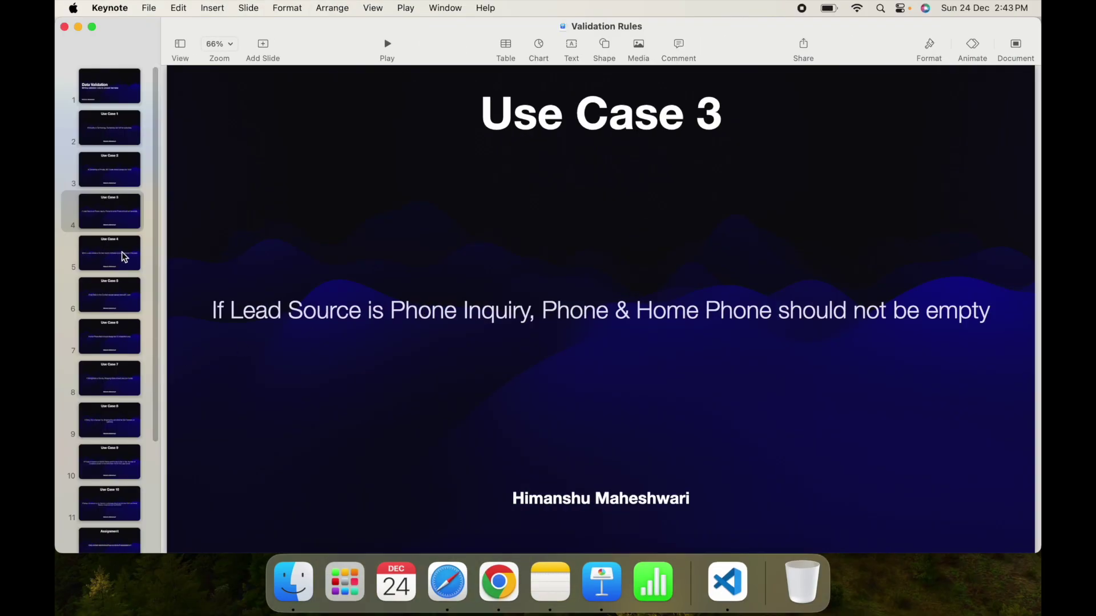
{"action": "left_click", "coordinate": [122, 255]}
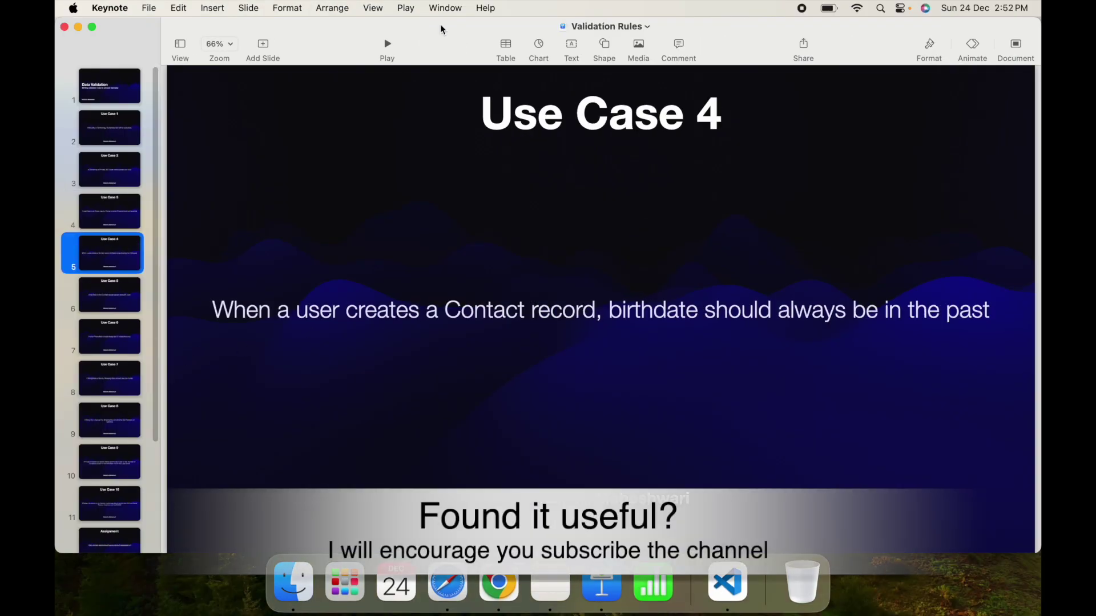
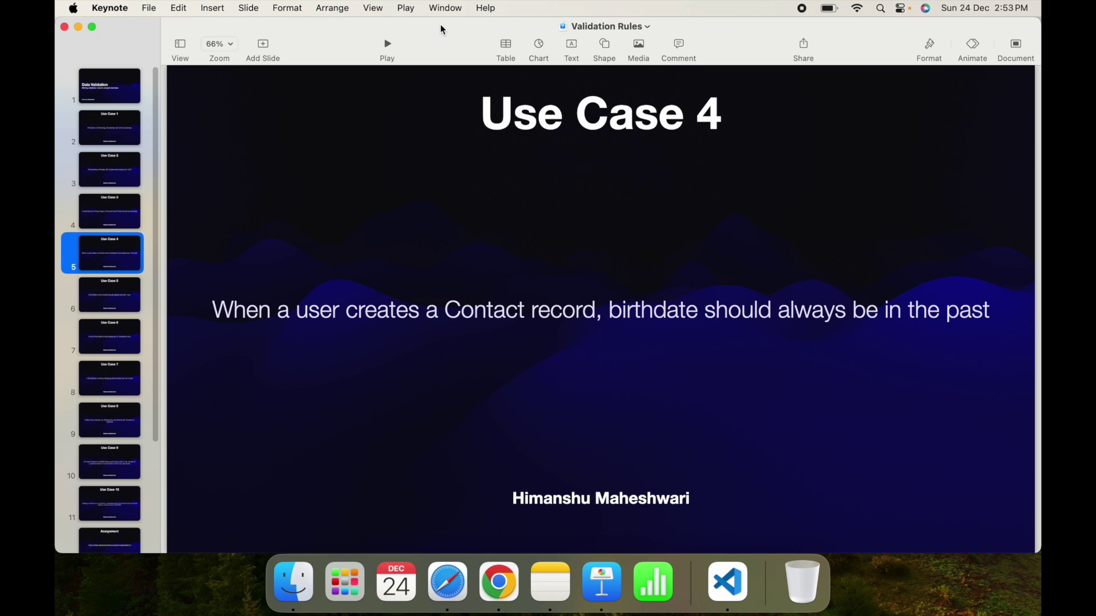
Leave the Use Case 4 slide for Salesforce Setup and focus the Quick Find search.
{"action": "key", "text": "ctrl+Right"}
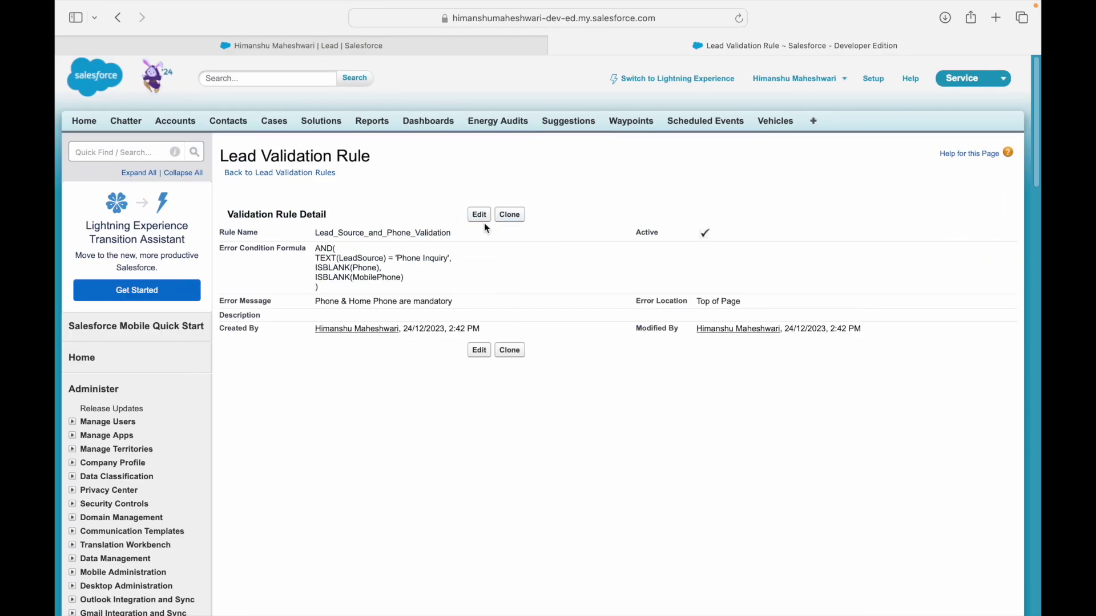
{"action": "left_click", "coordinate": [117, 152]}
Search Quick Find for 'contac' and open the Contact Validation Rules page.
{"action": "type", "text": "contact"}
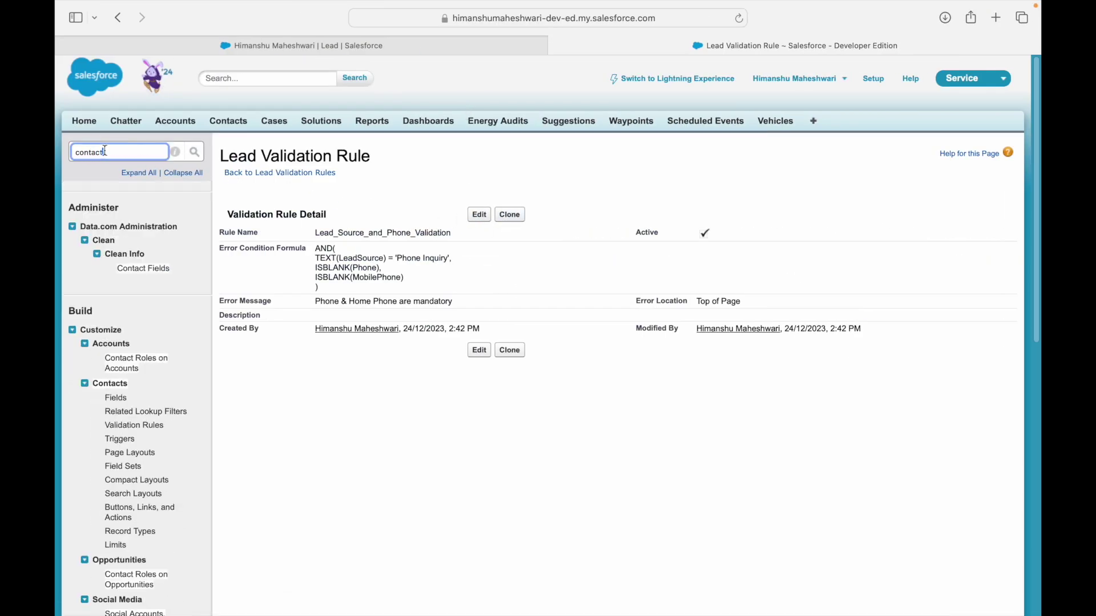
{"action": "left_click", "coordinate": [138, 428]}
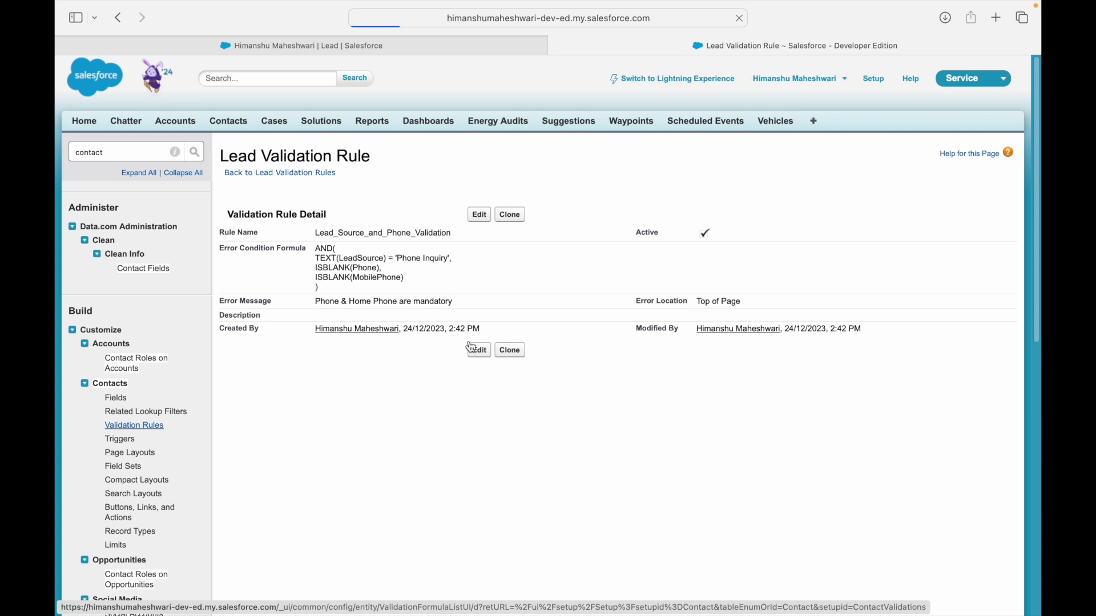
Check the page address and network, then look up Contacts from the lead tab's app search.
{"action": "left_click", "coordinate": [611, 20]}
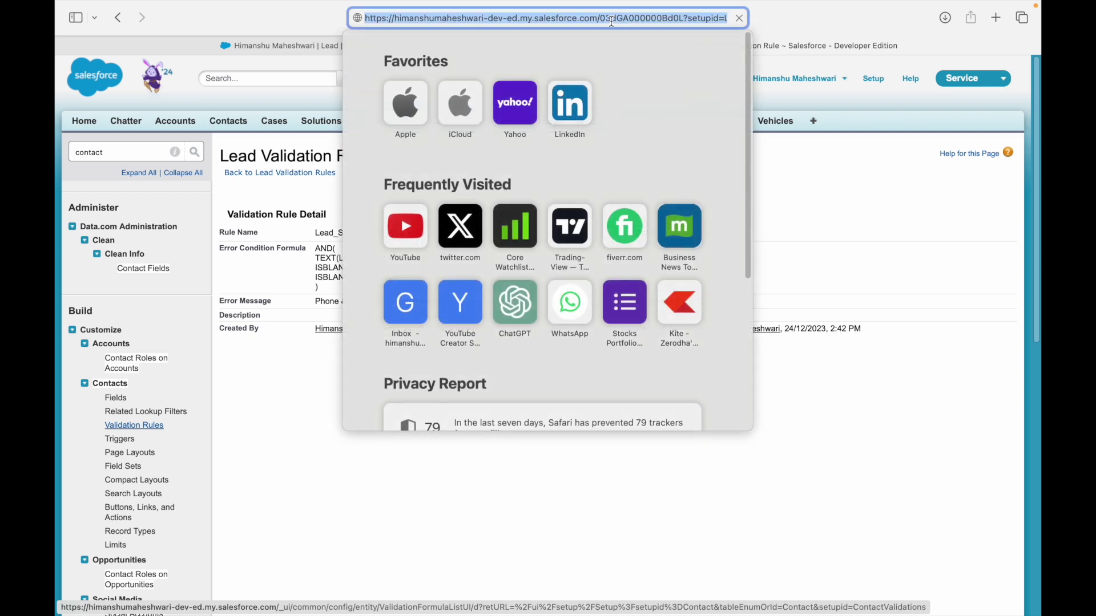
{"action": "key", "text": "Escape"}
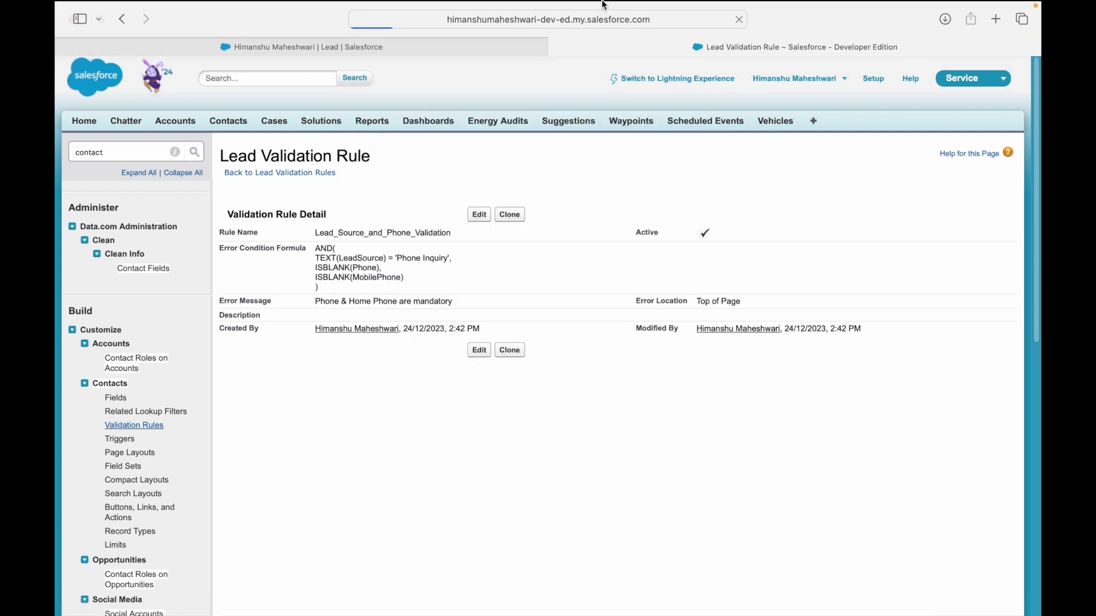
{"action": "left_click", "coordinate": [857, 8]}
{"action": "left_click", "coordinate": [663, 6]}
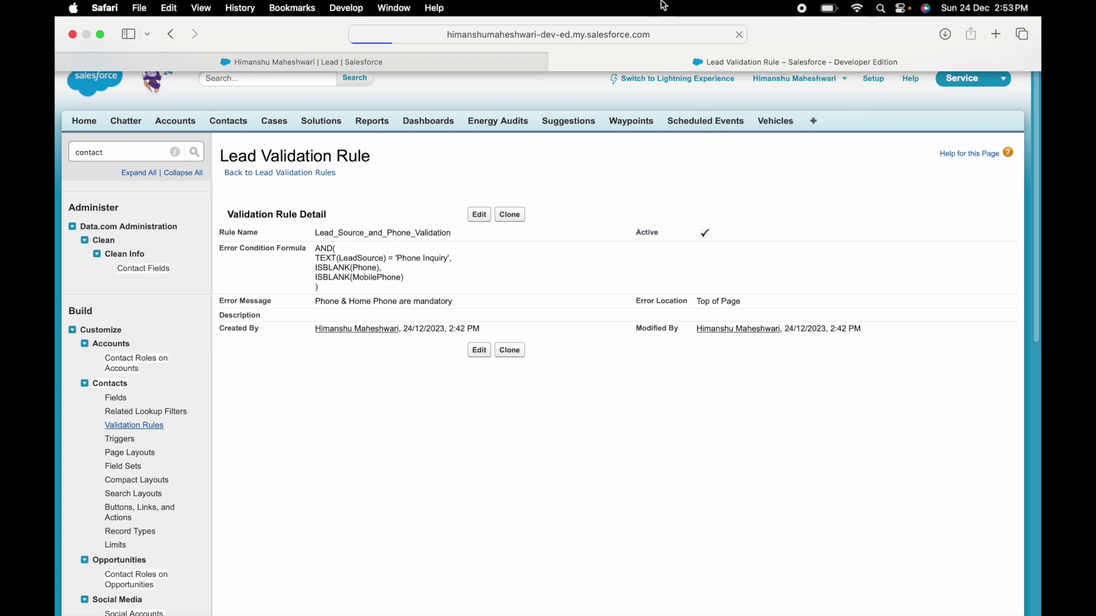
{"action": "left_click", "coordinate": [397, 54]}
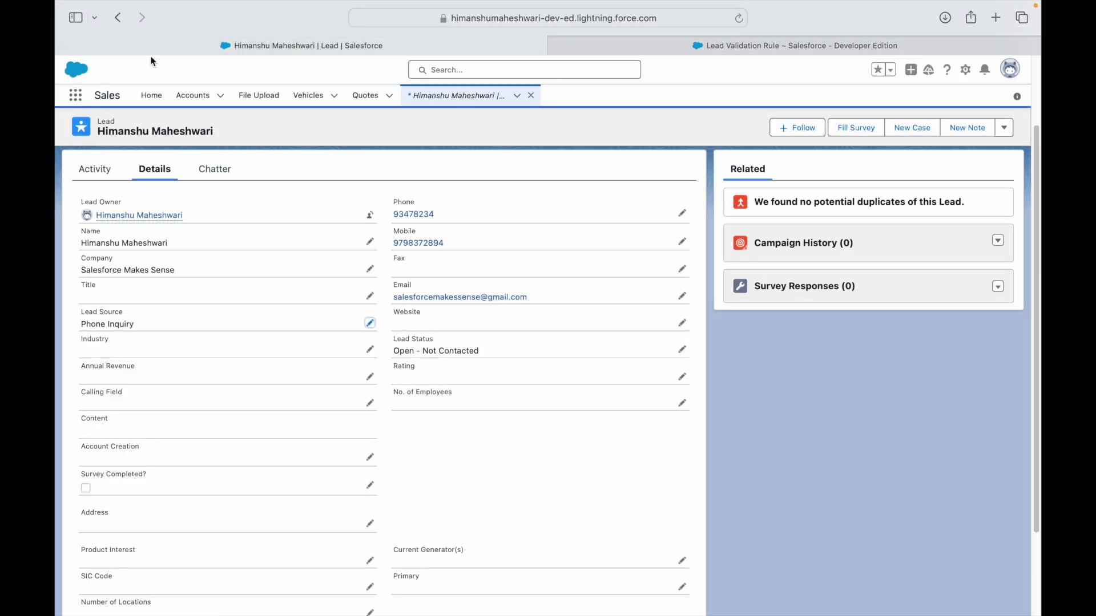
{"action": "left_click", "coordinate": [78, 98]}
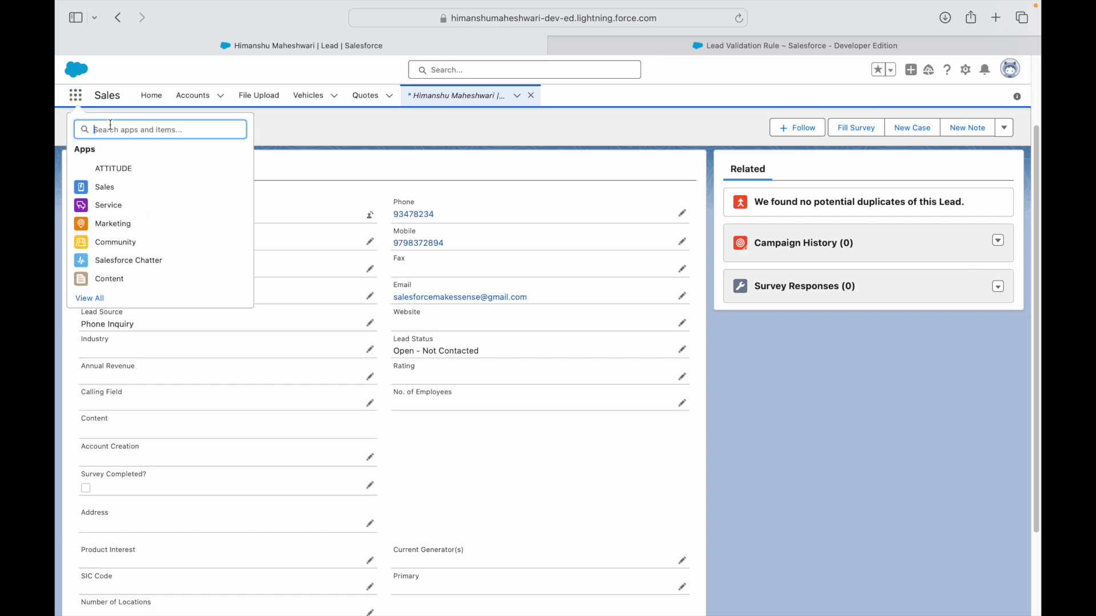
{"action": "type", "text": "Contact"}
{"action": "left_click", "coordinate": [106, 229]}
{"action": "left_click", "coordinate": [700, 45]}
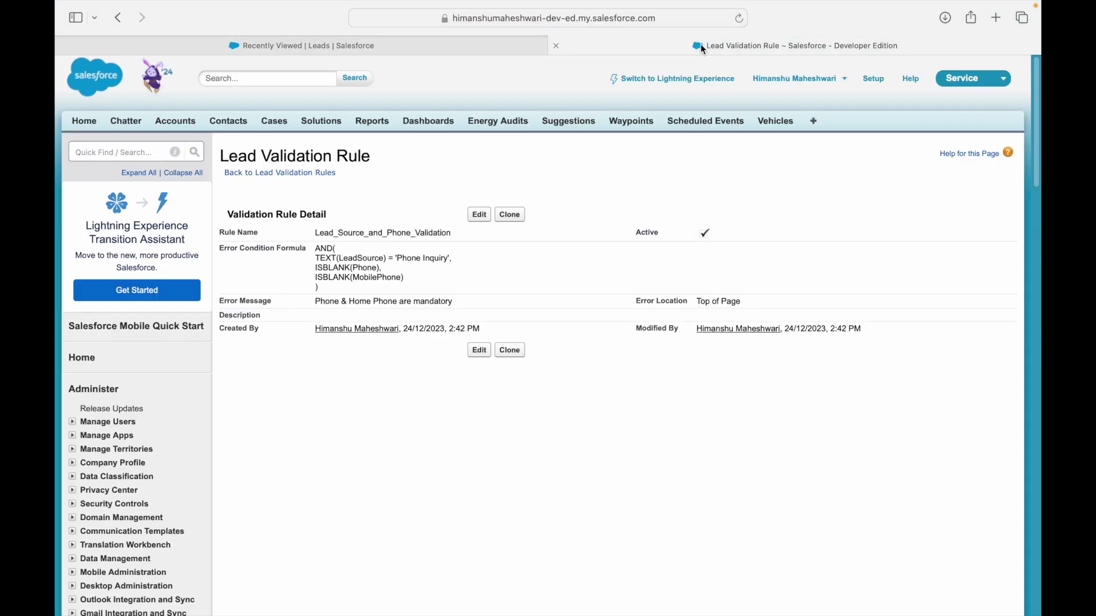
{"action": "left_click", "coordinate": [604, 20]}
Reopen Contact Validation Rules via Quick Find 'contact' and begin a new rule.
{"action": "left_click", "coordinate": [120, 152]}
{"action": "type", "text": "contact"}
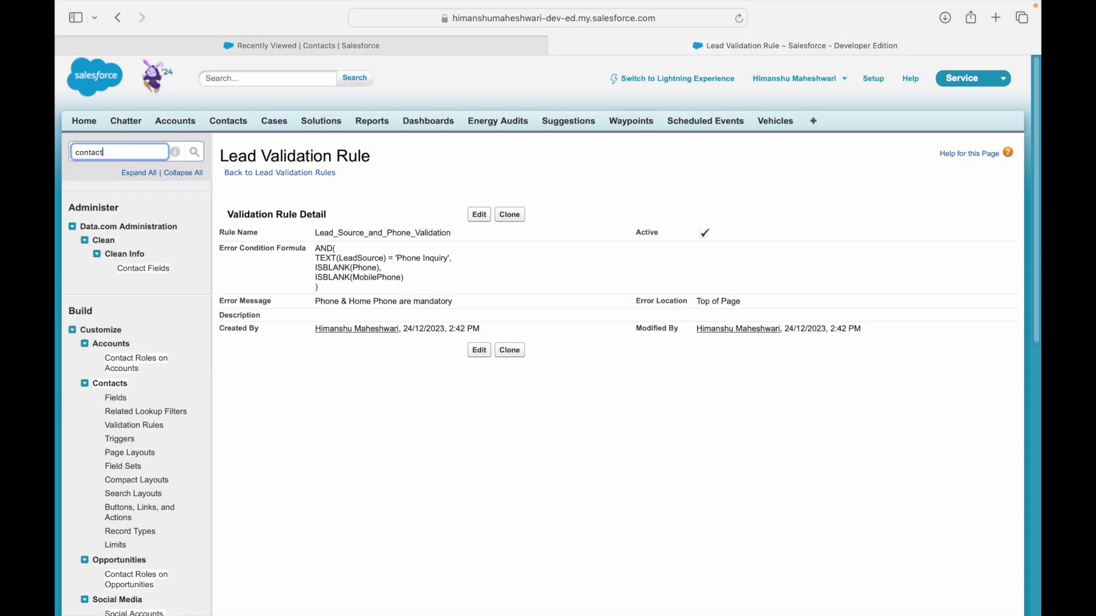
{"action": "left_click", "coordinate": [135, 426]}
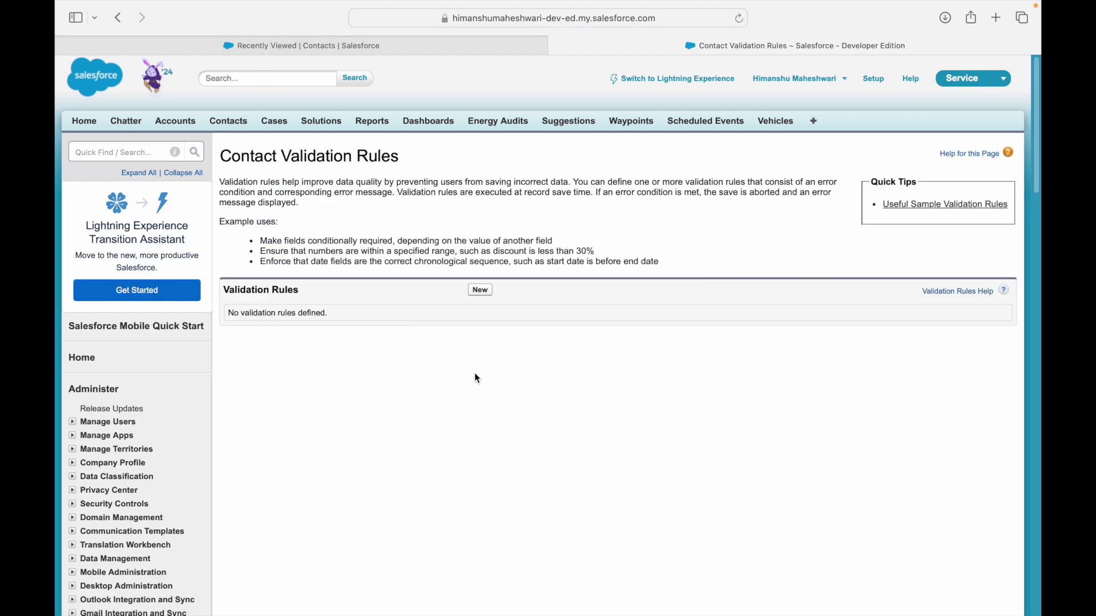
{"action": "left_click", "coordinate": [480, 290]}
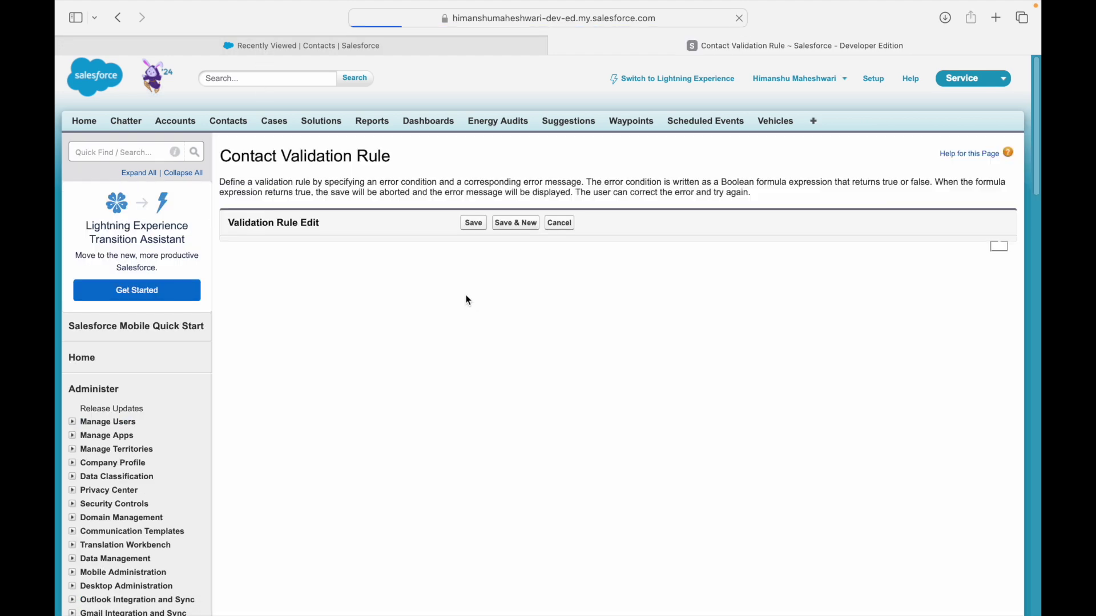
Name the new Contact rule Birthdate_Validation.
{"action": "left_click", "coordinate": [361, 249]}
{"action": "type", "text": "B"}
{"action": "type", "text": "_Validation"}
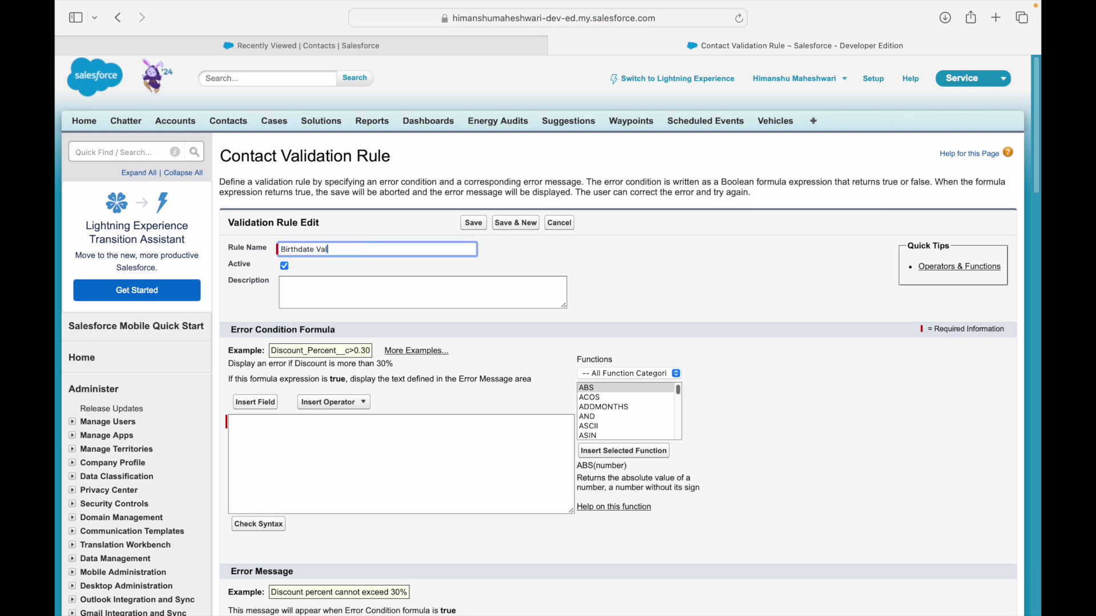
{"action": "key", "text": "Tab"}
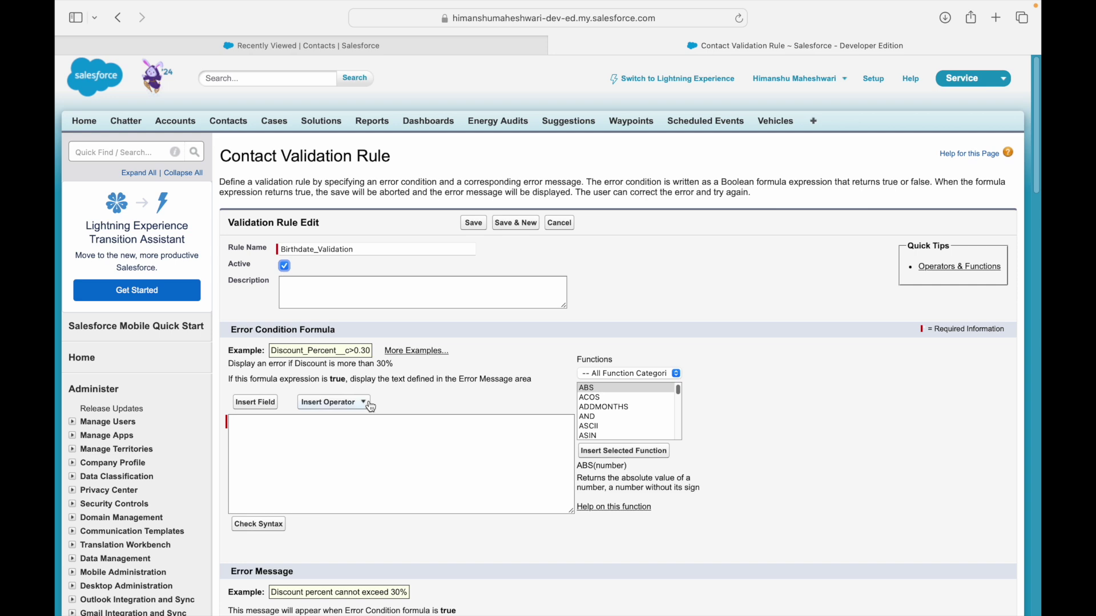
Write the formula note 'Birthdate is greater than today date' after rereading the use case slide.
{"action": "left_click", "coordinate": [295, 478]}
{"action": "type", "text": "Birthdate is les"}
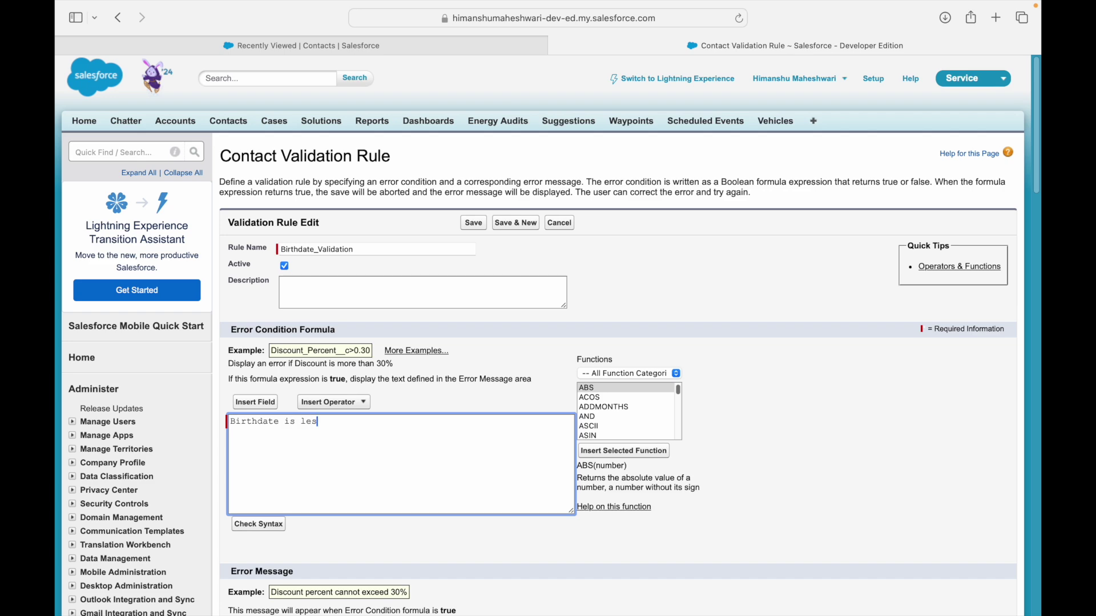
{"action": "type", "text": "s than today date"}
{"action": "key", "text": "ctrl+Left"}
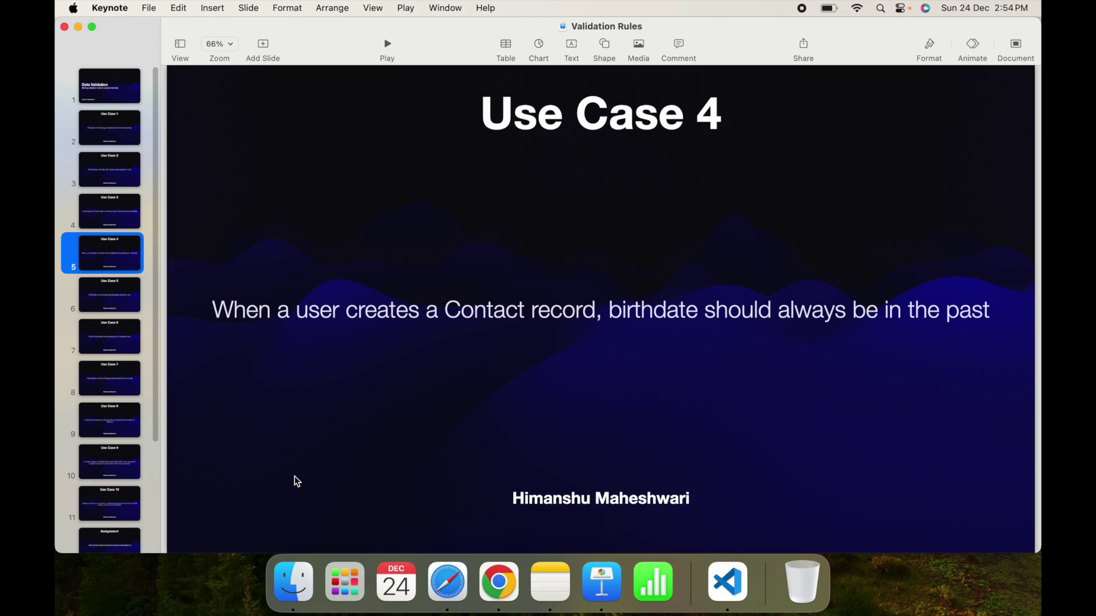
{"action": "key", "text": "ctrl+Right"}
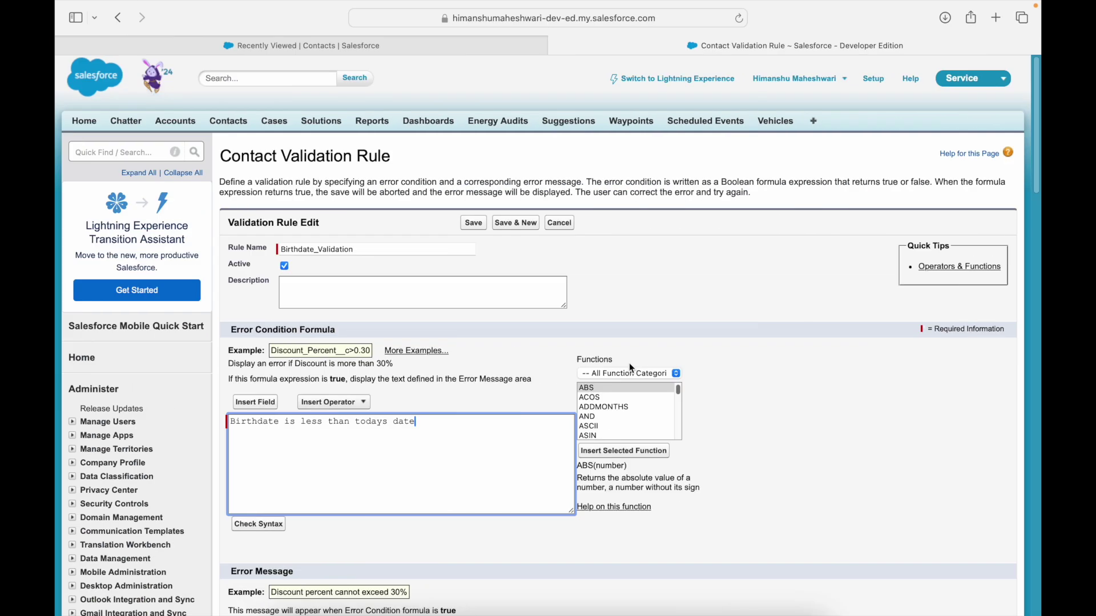
{"action": "double_click", "coordinate": [308, 422]}
{"action": "type", "text": "greater"}
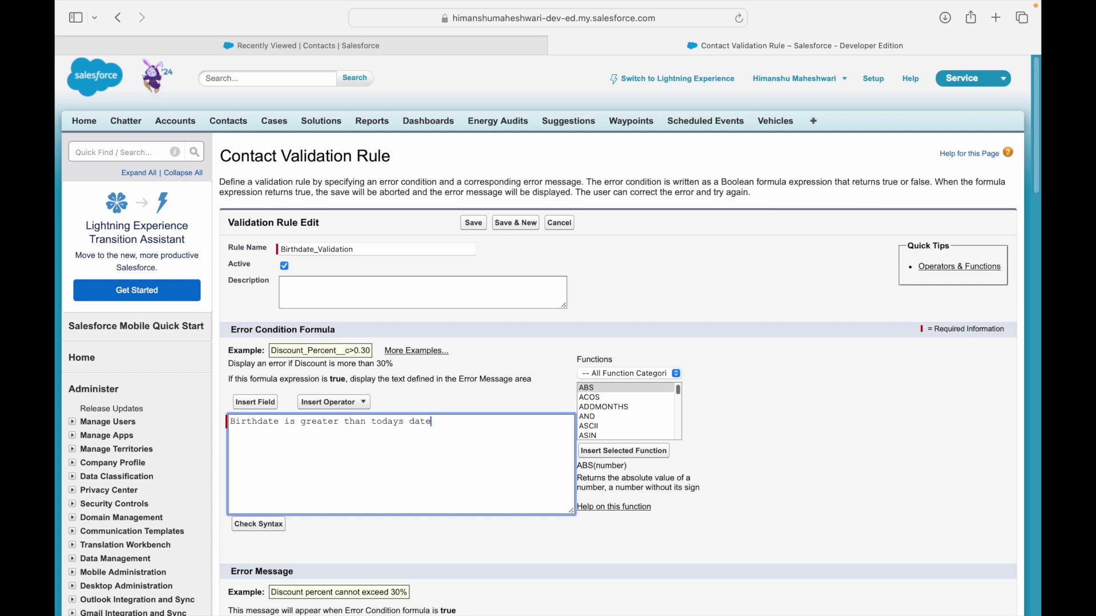
Add a first note line 'When record is new' above the birthdate note.
{"action": "key", "text": "Return"}
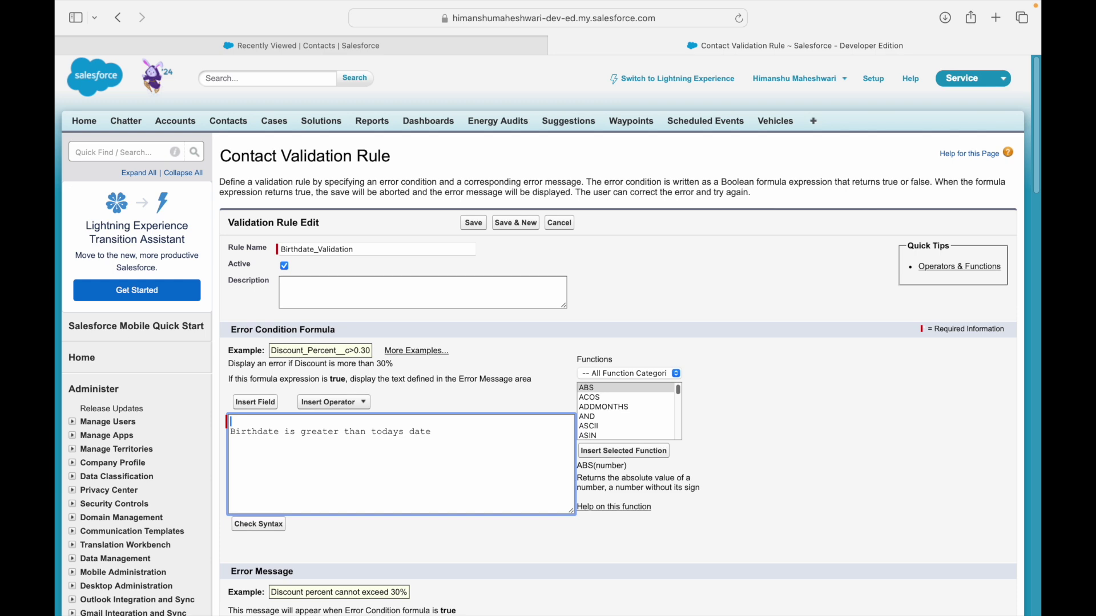
{"action": "type", "text": "When creating a"}
{"action": "key", "text": "super+a"}
{"action": "key", "text": "BackSpace"}
{"action": "key", "text": "super+z"}
{"action": "key", "text": "Up"}
{"action": "key", "text": "shift+super+Right"}
{"action": "type", "text": "When record is new"}
{"action": "key", "text": "shift+super+Left"}
{"action": "key", "text": "Left"}
Insert the ISNEW() function on a new first line of the formula.
{"action": "left_click", "coordinate": [604, 427]}
{"action": "key", "text": "Down"}
{"action": "key", "text": "Down"}
{"action": "key", "text": "Down"}
{"action": "key", "text": "Down"}
{"action": "key", "text": "Down"}
{"action": "key", "text": "Down"}
{"action": "key", "text": "Down"}
{"action": "key", "text": "Down"}
{"action": "key", "text": "Down"}
{"action": "key", "text": "Down"}
{"action": "key", "text": "Down"}
{"action": "key", "text": "Down"}
{"action": "key", "text": "Down"}
{"action": "key", "text": "Down"}
{"action": "key", "text": "Down"}
{"action": "key", "text": "Down"}
{"action": "key", "text": "Down"}
{"action": "key", "text": "Down"}
{"action": "key", "text": "Down"}
{"action": "key", "text": "Down"}
{"action": "key", "text": "Down"}
{"action": "key", "text": "Down"}
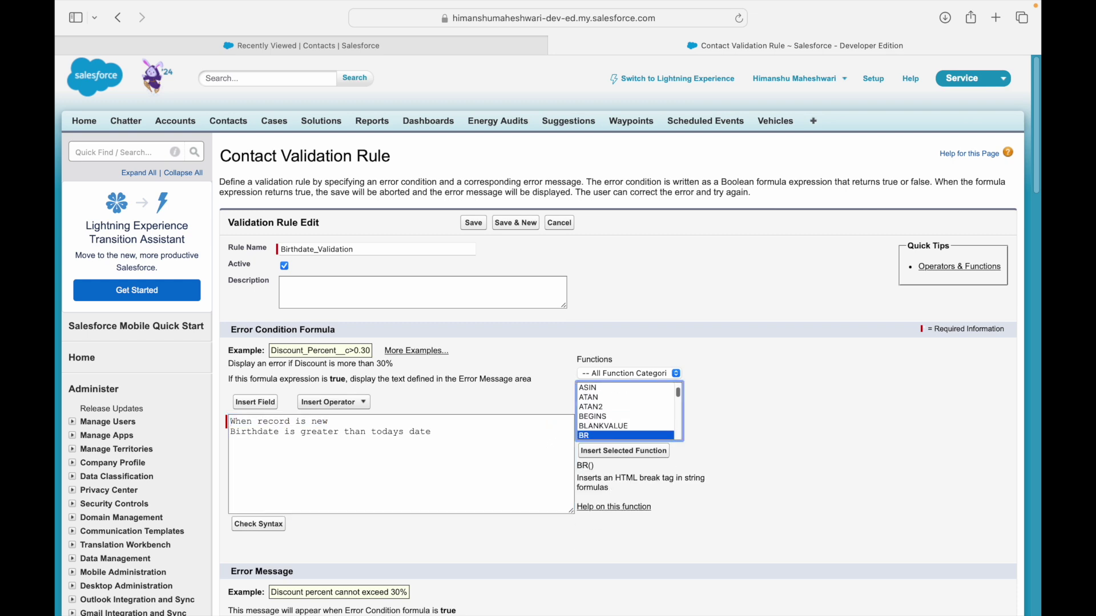
{"action": "key", "text": "Down"}
{"action": "key", "text": "Down"}
{"action": "key", "text": "Down"}
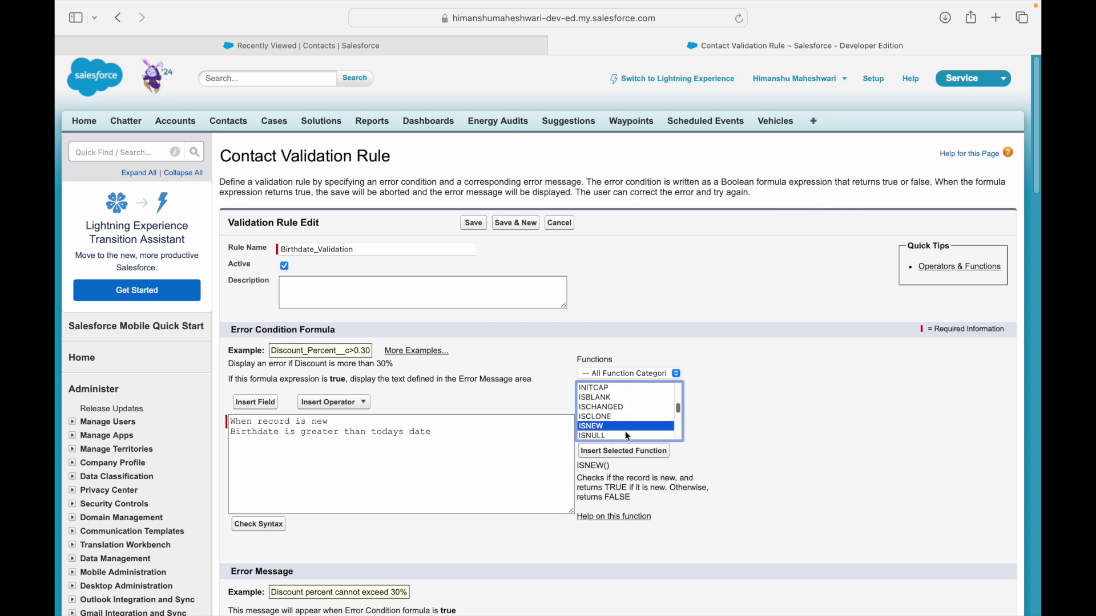
{"action": "left_click", "coordinate": [613, 487]}
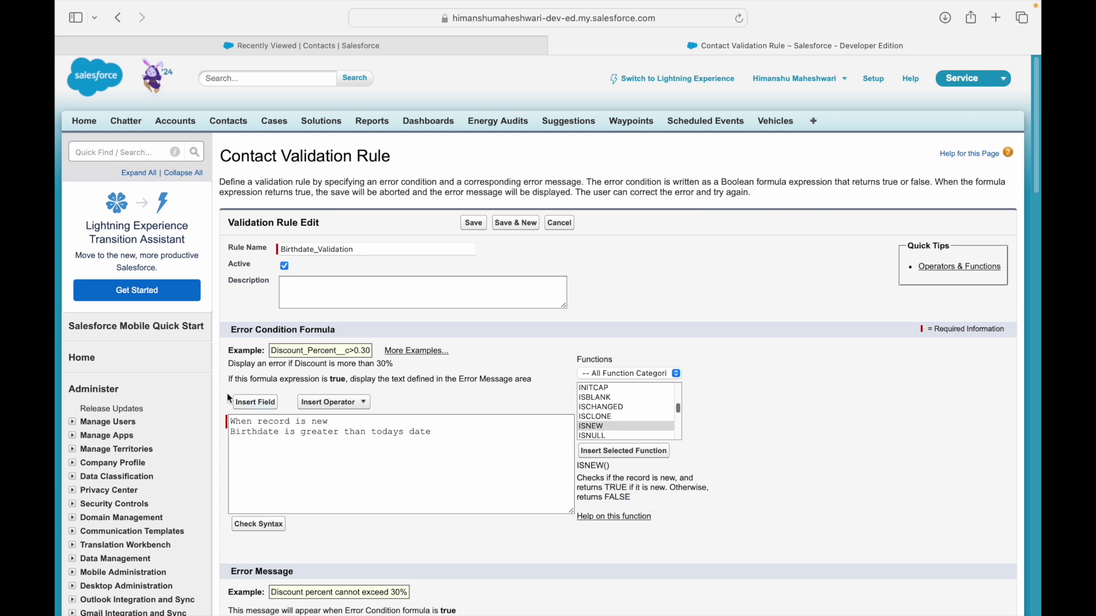
{"action": "left_click", "coordinate": [231, 422]}
{"action": "key", "text": "Return"}
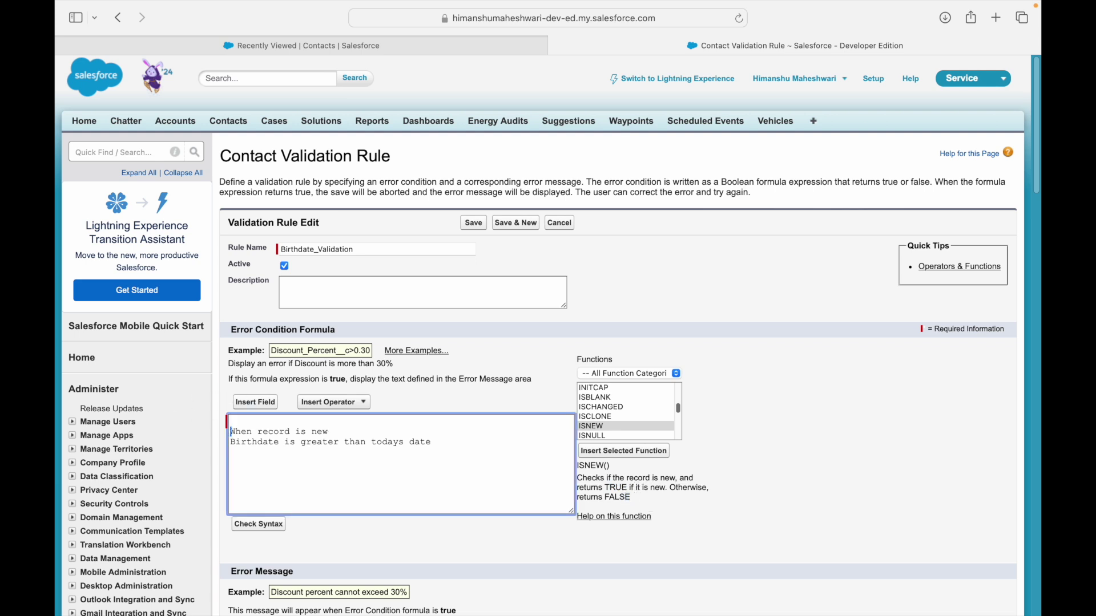
{"action": "left_click", "coordinate": [645, 453]}
Wrap ISNEW() in AND( with a trailing comma and room for the next condition.
{"action": "key", "text": "Up"}
{"action": "key", "text": "Right"}
{"action": "key", "text": "BackSpace"}
{"action": "type", "text": "AND("}
{"action": "key", "text": "shift+super+Right"}
{"action": "key", "text": "Right"}
{"action": "type", "text": ","}
{"action": "key", "text": "Return"}
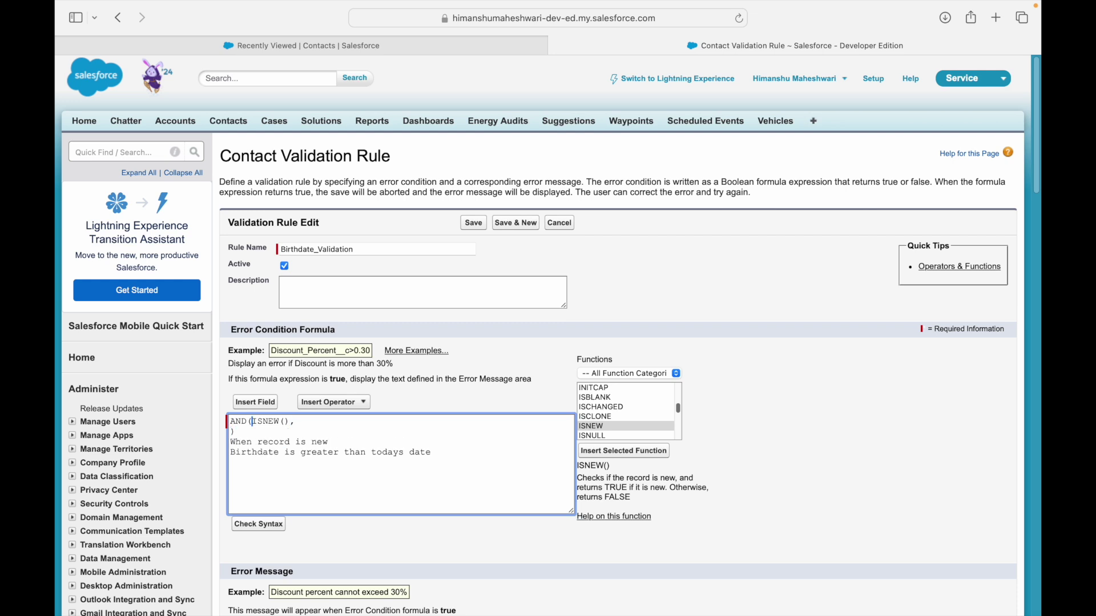
{"action": "key", "text": "Return"}
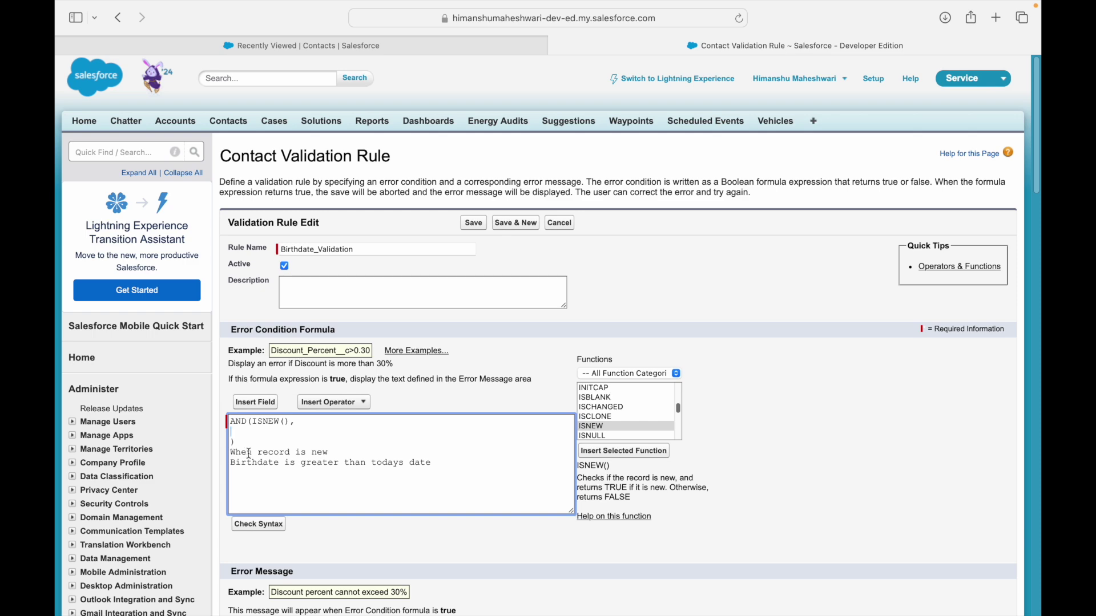
{"action": "left_click", "coordinate": [254, 403]}
Insert the Birthdate field followed by '> Todays Date' as the second condition.
{"action": "left_click", "coordinate": [433, 303]}
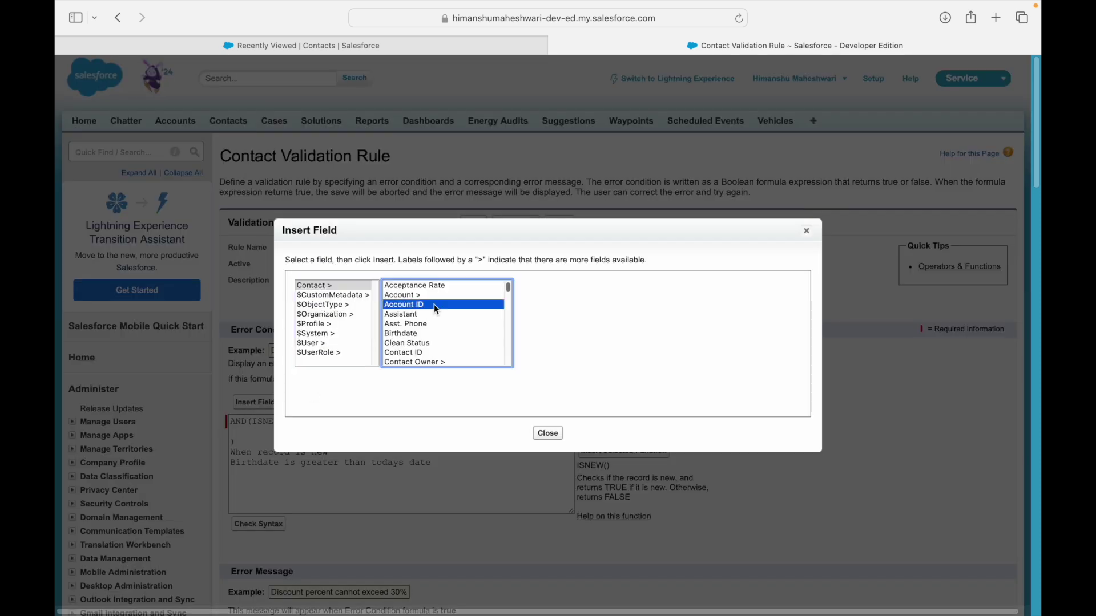
{"action": "key", "text": "Down"}
{"action": "key", "text": "Down"}
{"action": "key", "text": "Down"}
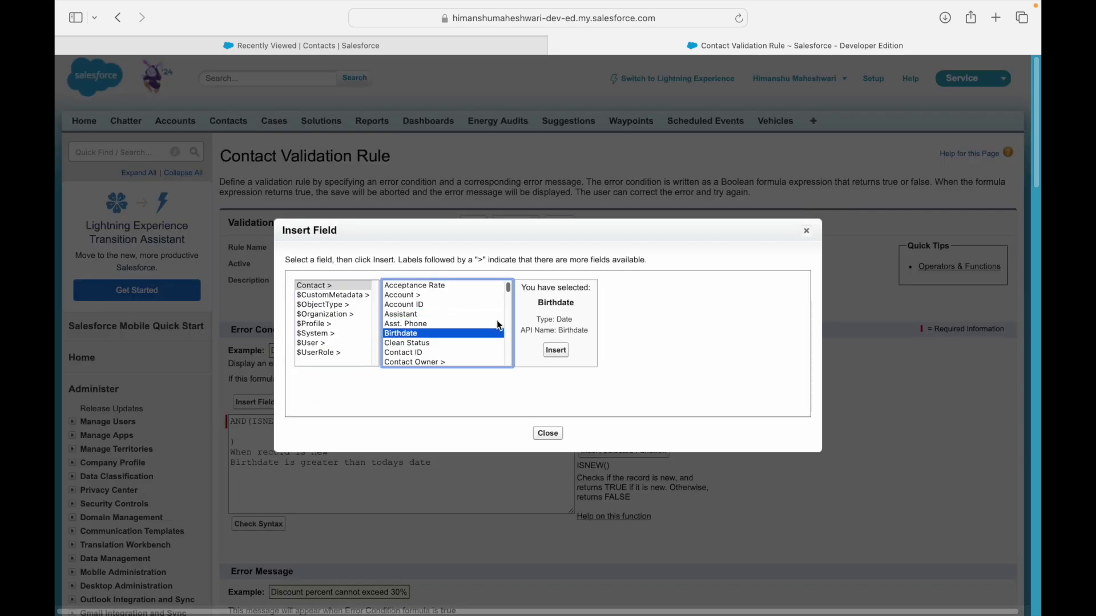
{"action": "left_click", "coordinate": [556, 349]}
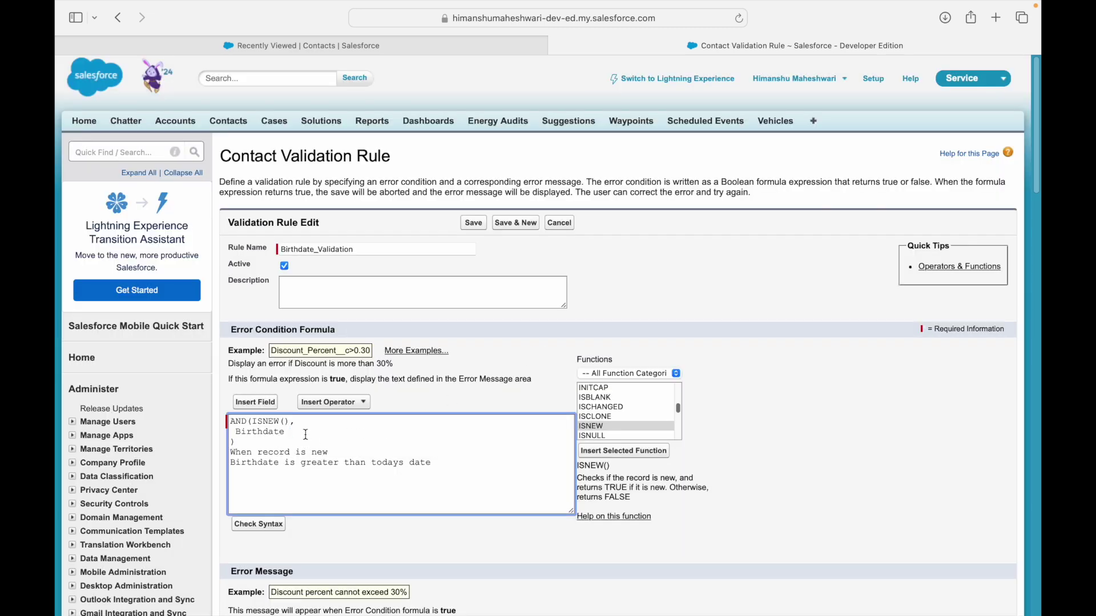
{"action": "type", "text": "> Todays Date"}
{"action": "key", "text": "BackSpace"}
Filter functions to Date & Time and review the NOW and TODAY descriptions.
{"action": "left_click", "coordinate": [231, 442]}
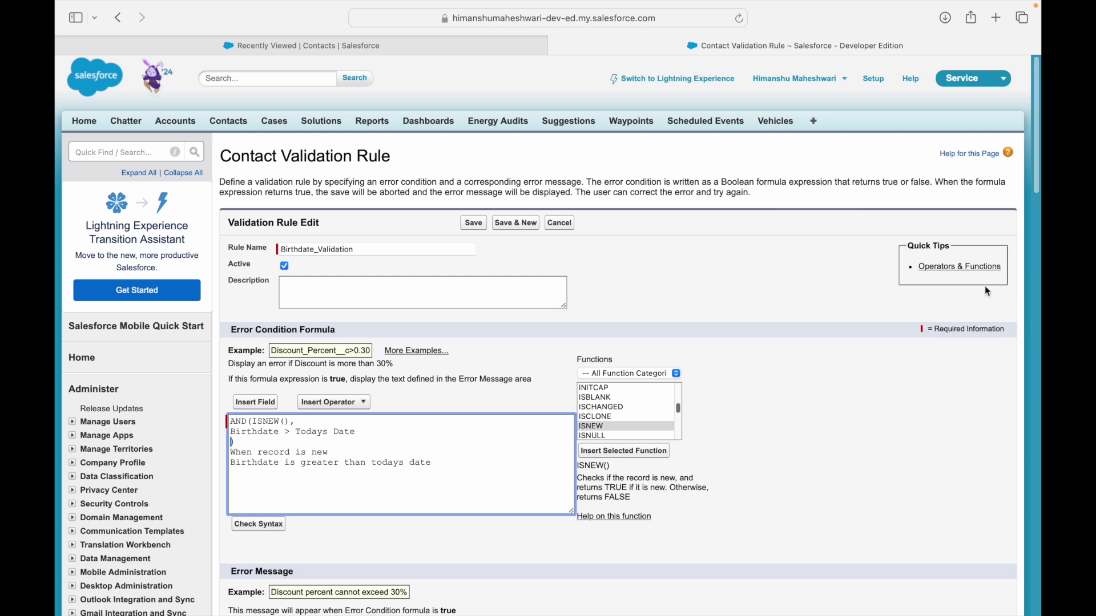
{"action": "left_click", "coordinate": [635, 373]}
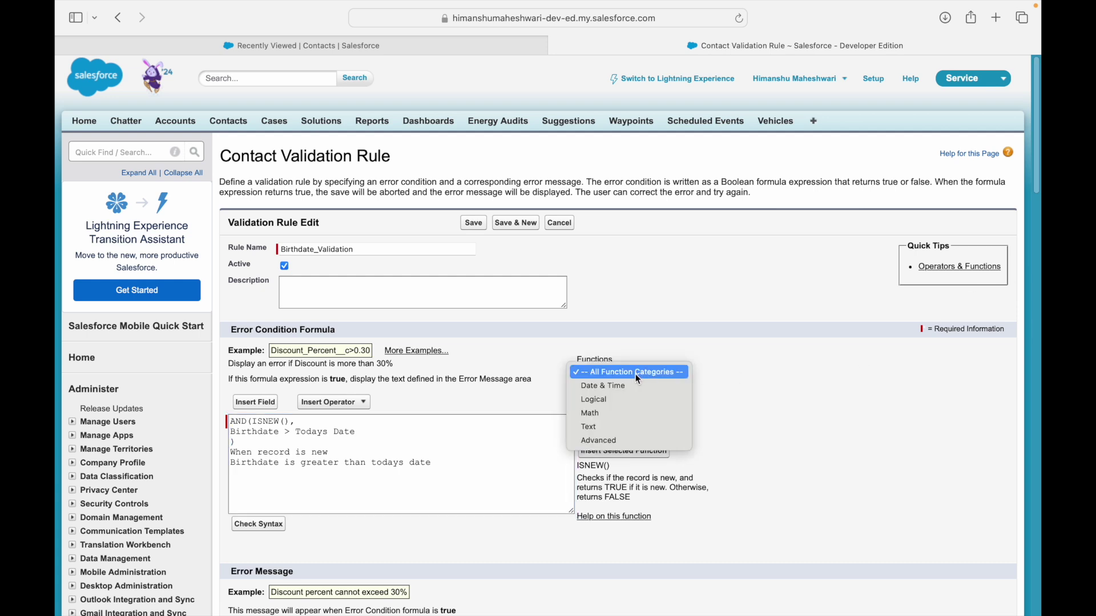
{"action": "left_click", "coordinate": [605, 387]}
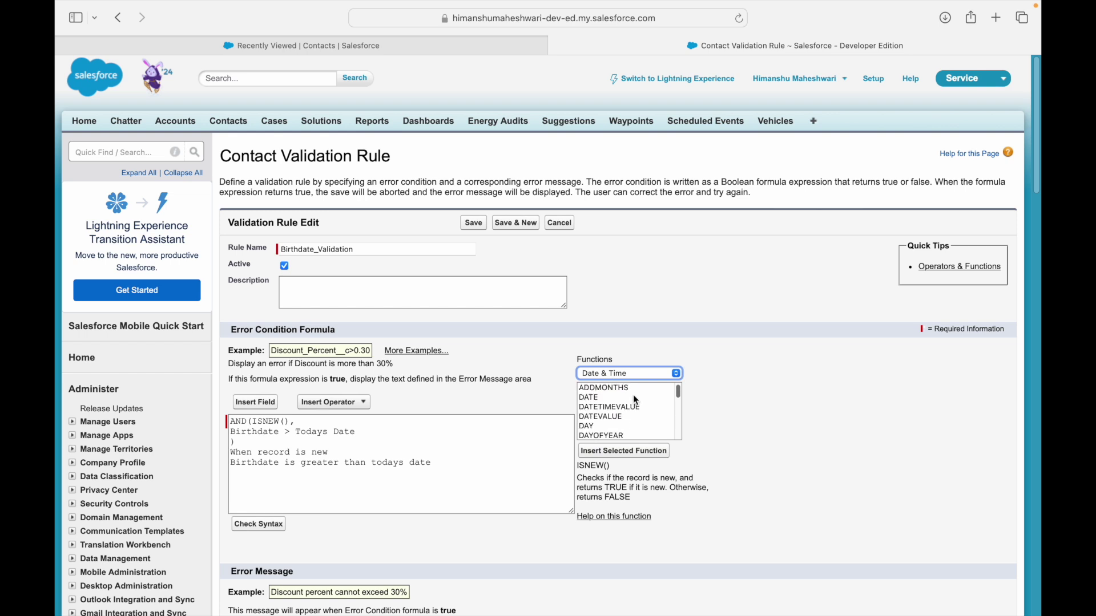
{"action": "left_click", "coordinate": [604, 424]}
{"action": "key", "text": "Down"}
{"action": "key", "text": "Down"}
{"action": "key", "text": "Down"}
{"action": "key", "text": "Down"}
{"action": "key", "text": "Down"}
{"action": "key", "text": "Down"}
{"action": "key", "text": "Down"}
{"action": "key", "text": "Down"}
{"action": "key", "text": "Down"}
{"action": "key", "text": "Down"}
{"action": "key", "text": "Down"}
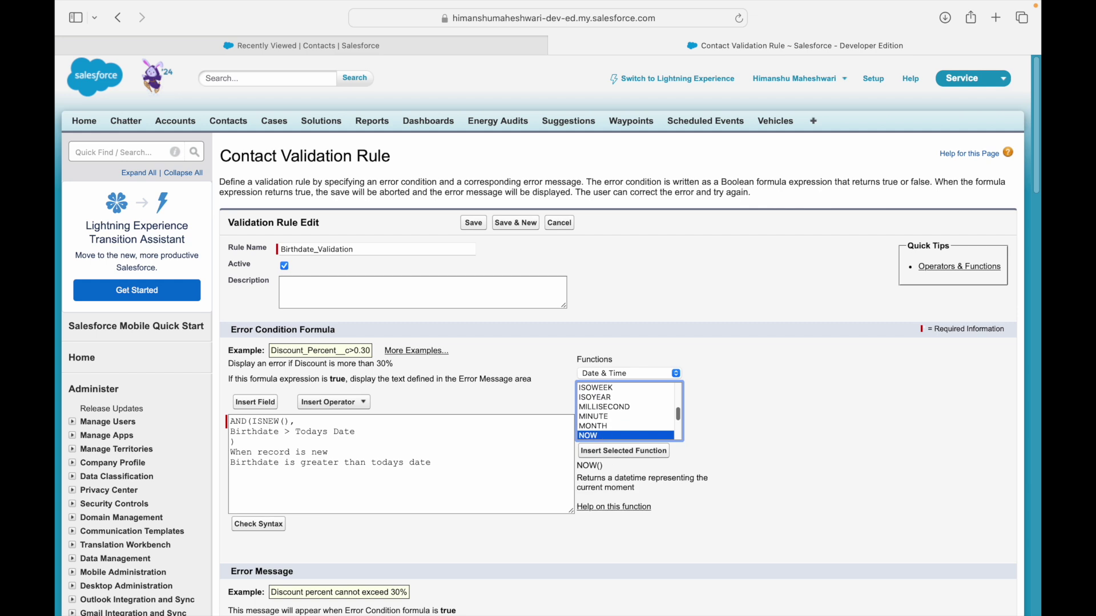
{"action": "key", "text": "Down"}
{"action": "key", "text": "Down"}
{"action": "key", "text": "Down"}
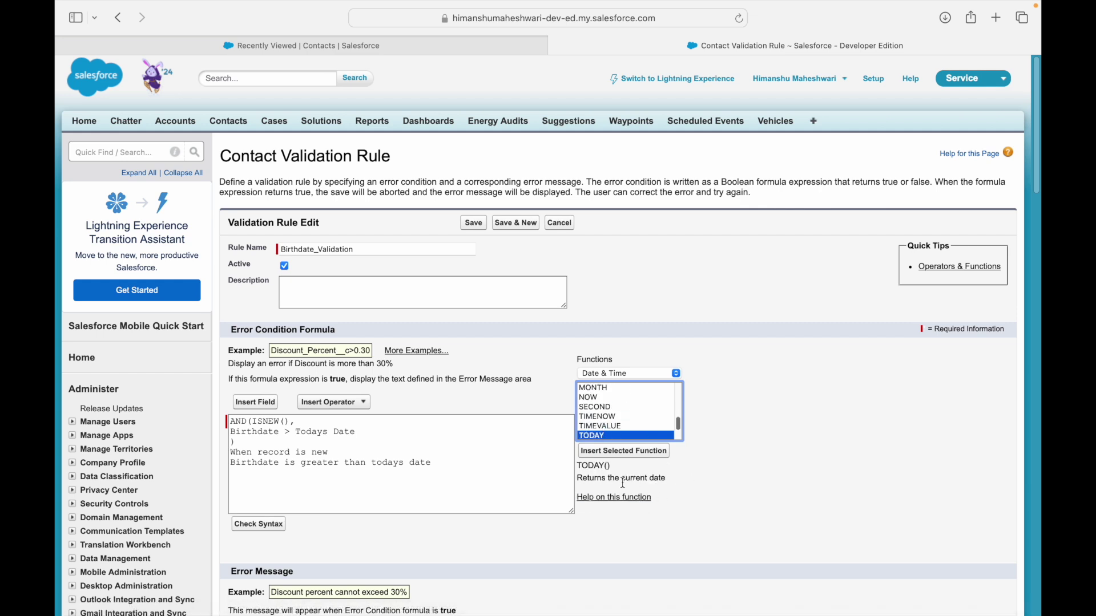
{"action": "left_click", "coordinate": [588, 398]}
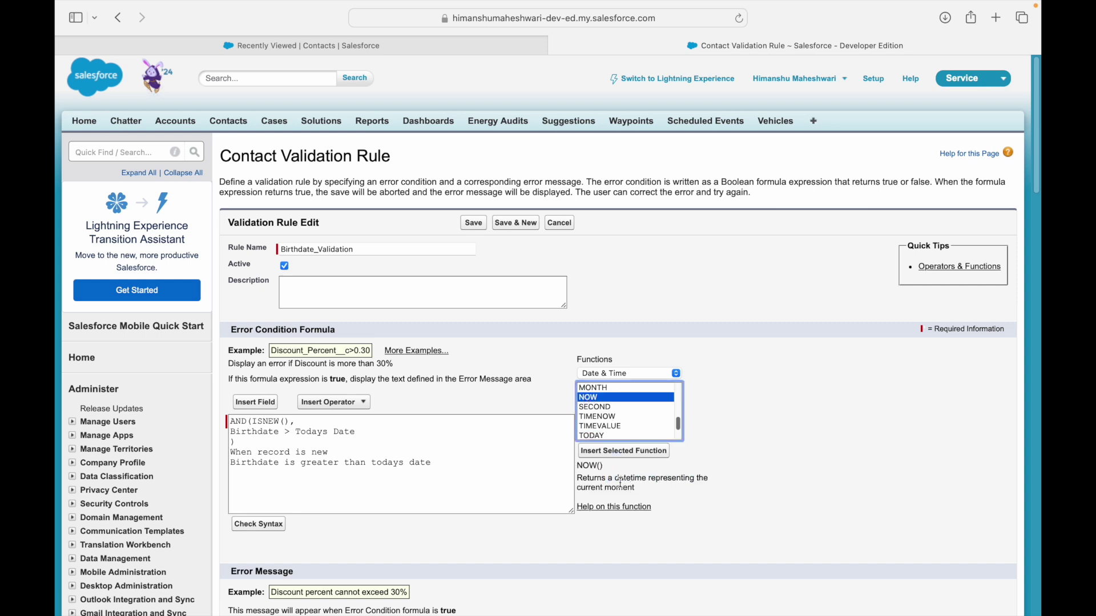
{"action": "double_click", "coordinate": [265, 433]}
{"action": "left_click", "coordinate": [343, 431]}
{"action": "left_click", "coordinate": [597, 436]}
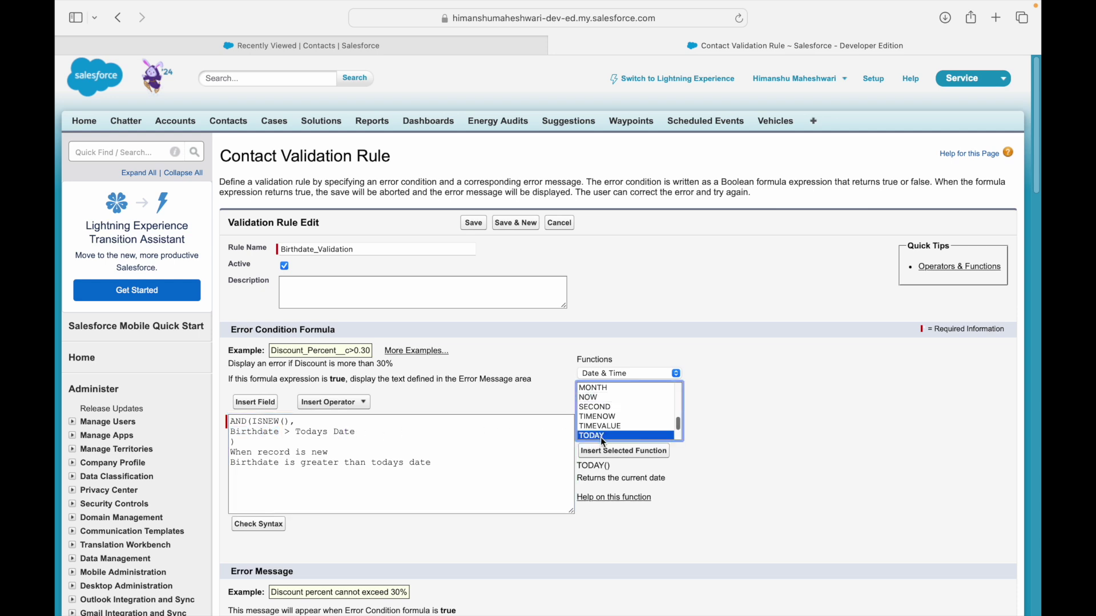
Replace 'Todays Date' with TODAY() in the formula.
{"action": "left_click", "coordinate": [294, 433]}
{"action": "key", "text": "shift+super+Right"}
{"action": "key", "text": "BackSpace"}
{"action": "type", "text": "TODAY()"}
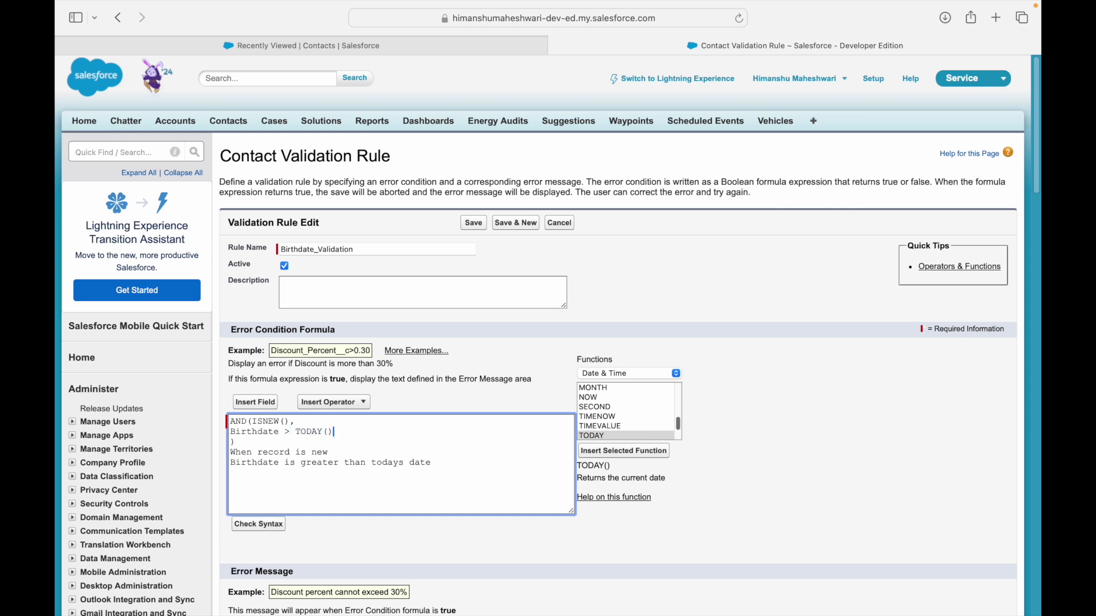
Put ISNEW() on its own line after AND( and delete the two note lines.
{"action": "key", "text": "Down"}
{"action": "key", "text": "Up"}
{"action": "key", "text": "Up"}
{"action": "key", "text": "Right"}
{"action": "key", "text": "Return"}
{"action": "key", "text": "BackSpace"}
{"action": "key", "text": "Return"}
{"action": "key", "text": "Down"}
{"action": "key", "text": "Down"}
{"action": "key", "text": "Down"}
{"action": "key", "text": "shift+Down"}
{"action": "key", "text": "shift+Down"}
{"action": "key", "text": "BackSpace"}
{"action": "key", "text": "BackSpace"}
Check the formula syntax and enter the error message 'Birthdate on record creation should be in the past'.
{"action": "left_click", "coordinate": [259, 524]}
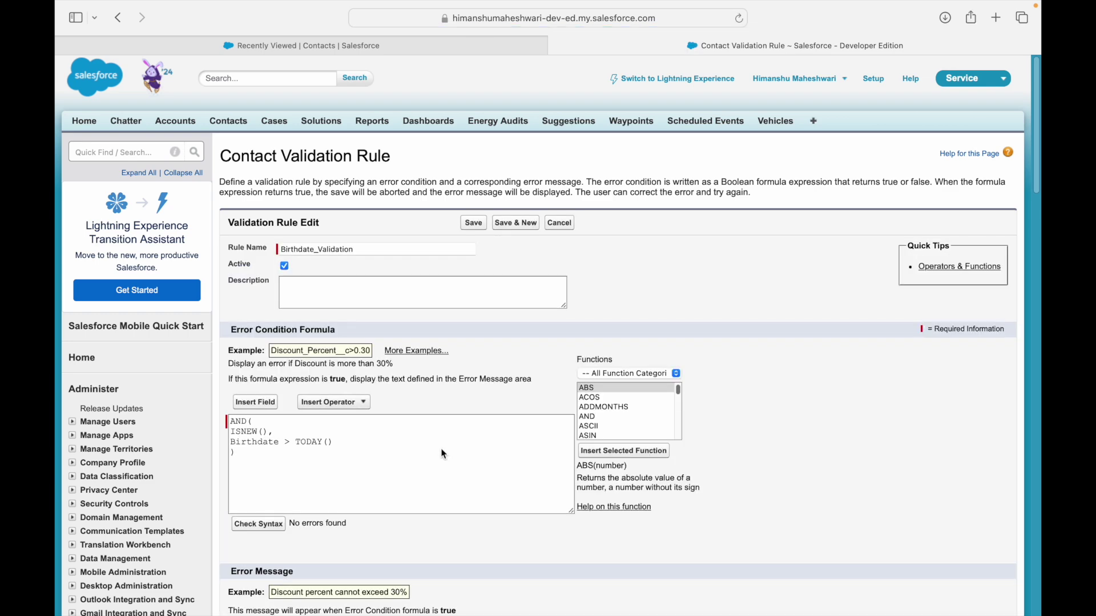
{"action": "scroll", "coordinate": [444, 455], "scroll_direction": "down", "scroll_amount": 3}
{"action": "left_click", "coordinate": [337, 555]}
{"action": "type", "text": "Birthdate on re"}
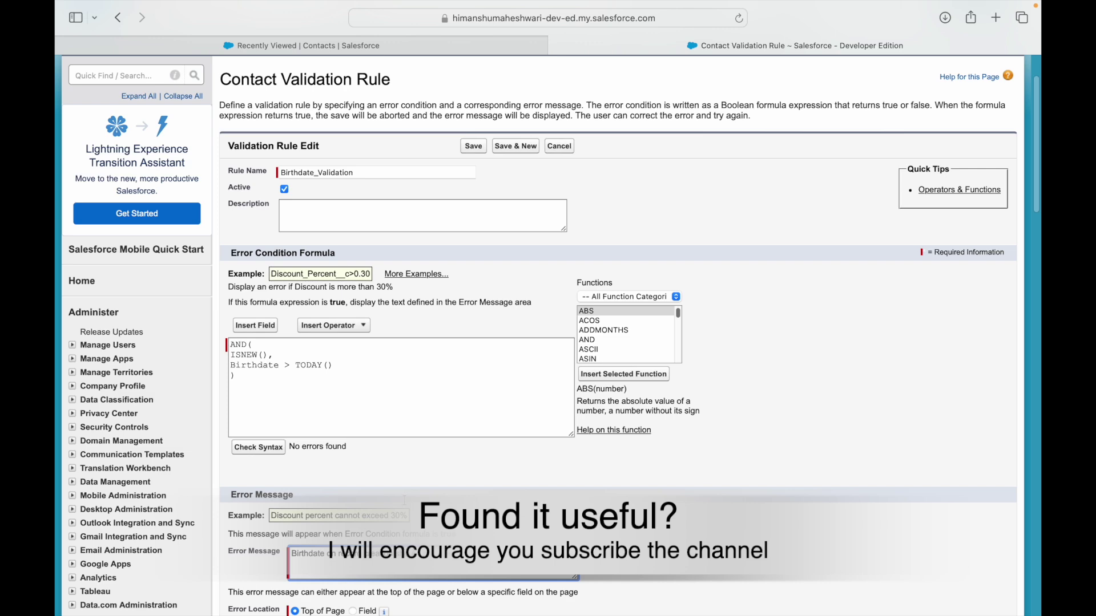
Set the error location to the Birthdate field.
{"action": "scroll", "coordinate": [360, 592], "scroll_direction": "down", "scroll_amount": 1}
{"action": "left_click", "coordinate": [354, 569]}
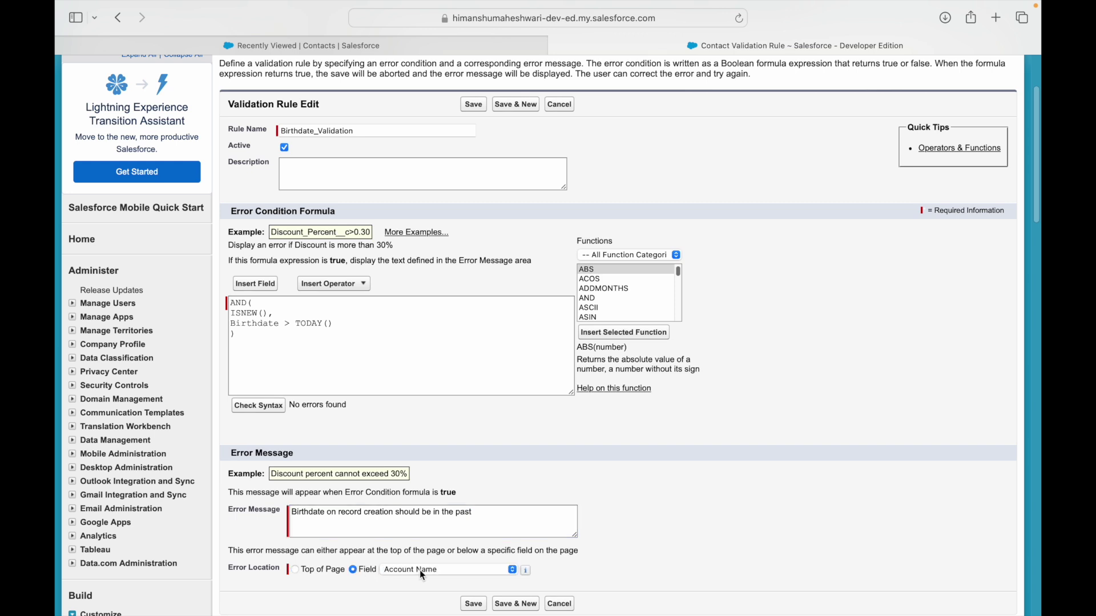
{"action": "left_click", "coordinate": [419, 570]}
{"action": "left_click", "coordinate": [417, 570]}
Save the validation rule and open an existing contact's details from Recently Viewed.
{"action": "left_click", "coordinate": [482, 604]}
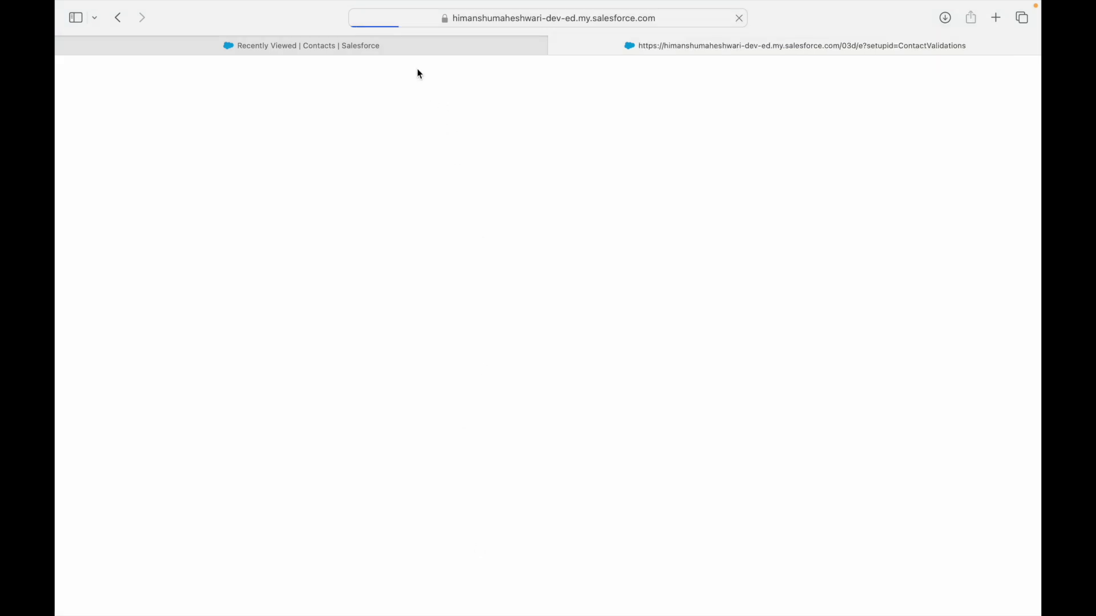
{"action": "left_click", "coordinate": [390, 45]}
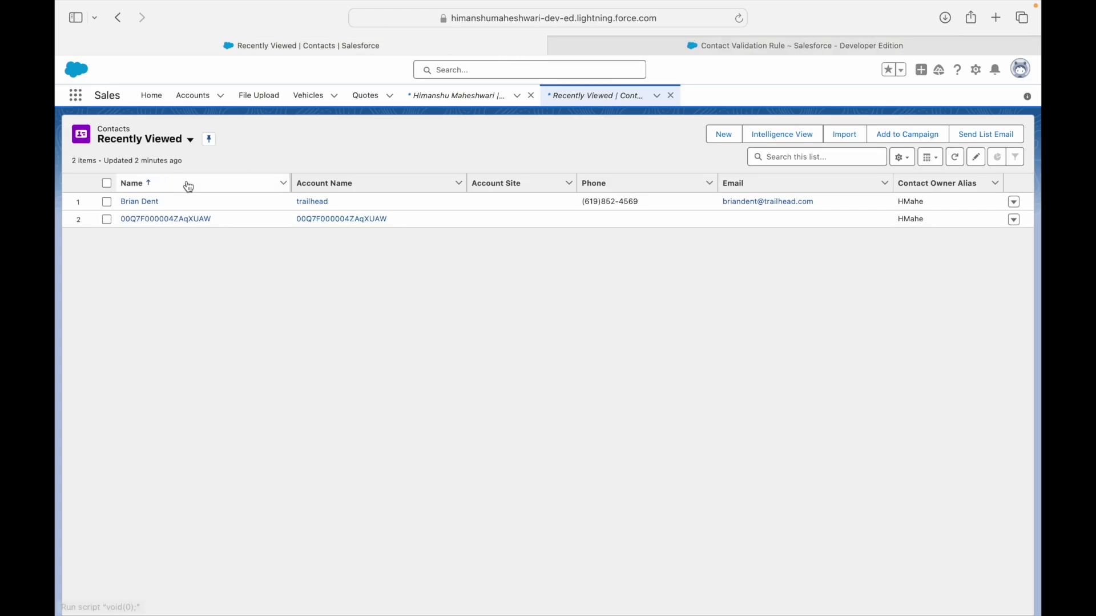
{"action": "left_click", "coordinate": [148, 202]}
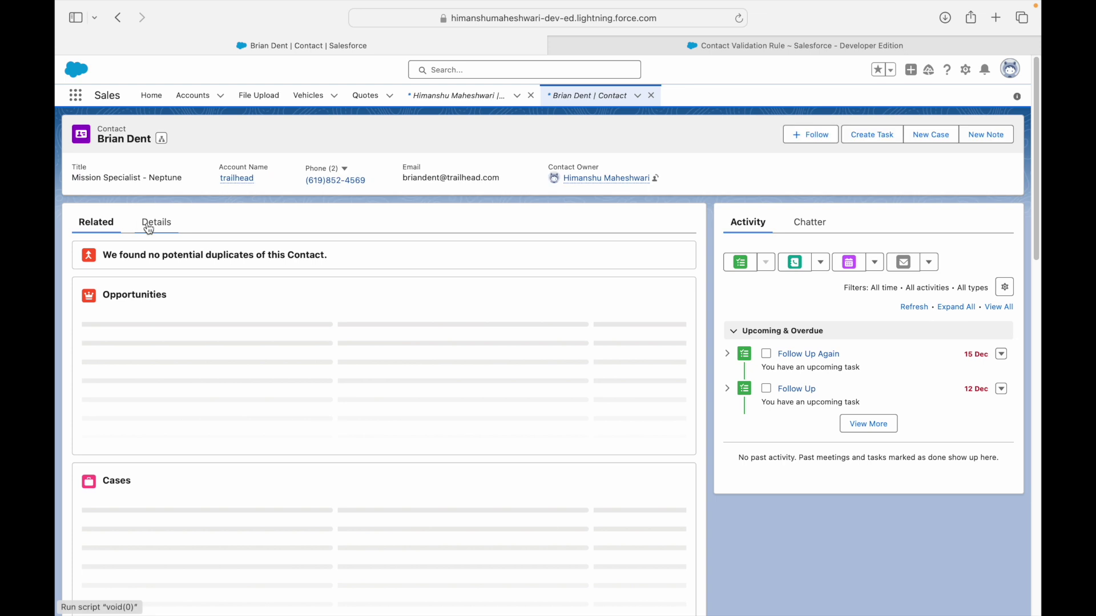
{"action": "left_click", "coordinate": [159, 223]}
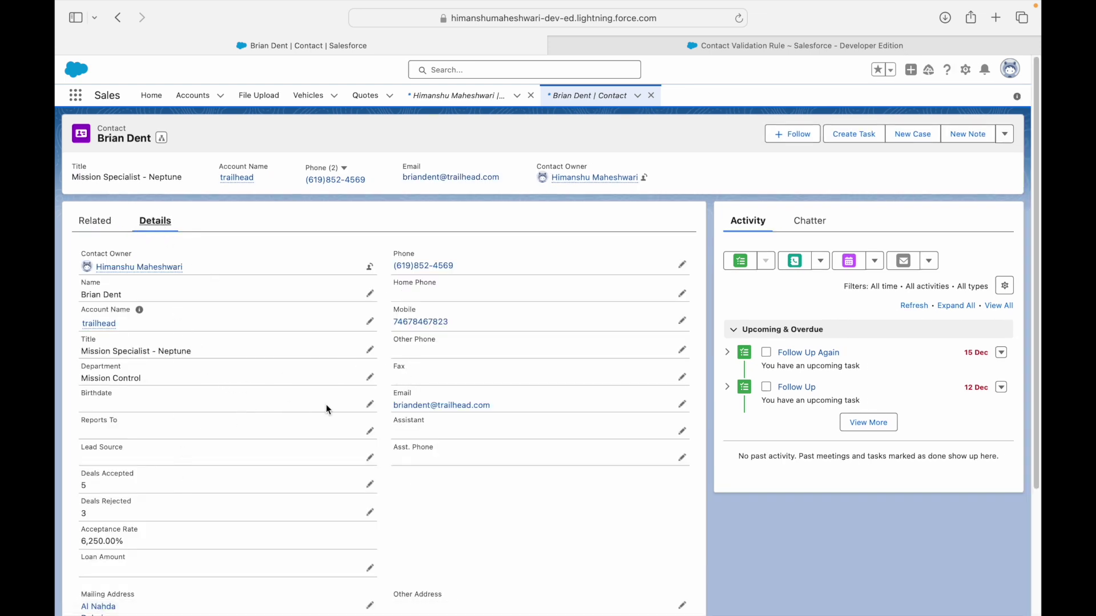
Change the contact's Birthdate to 25/12/2023 and save it.
{"action": "left_click", "coordinate": [370, 405]}
{"action": "left_click", "coordinate": [196, 419]}
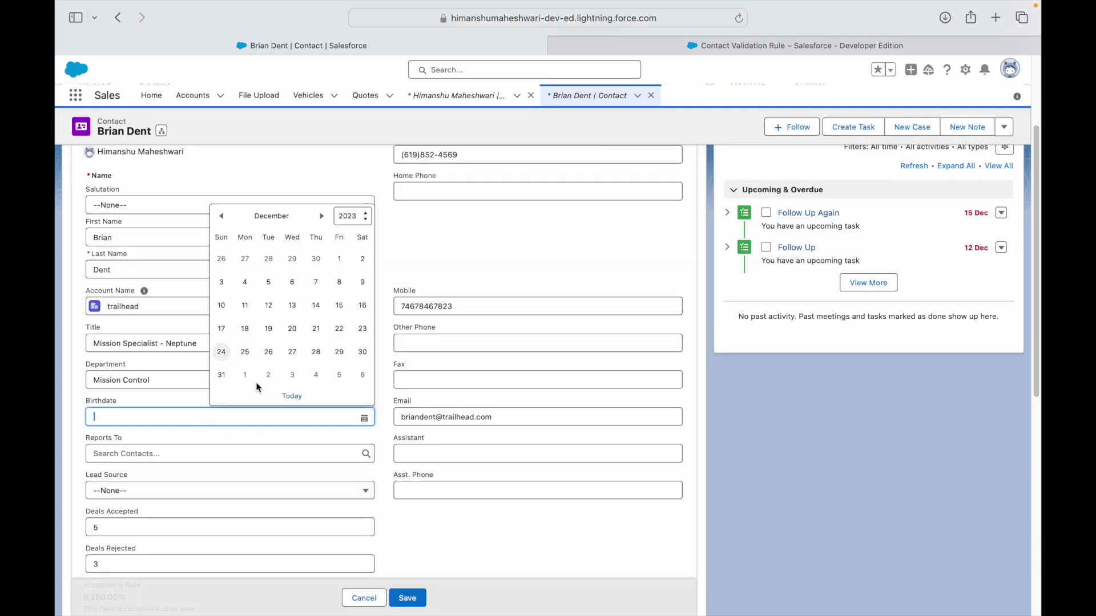
{"action": "left_click", "coordinate": [245, 352]}
{"action": "left_click", "coordinate": [418, 603]}
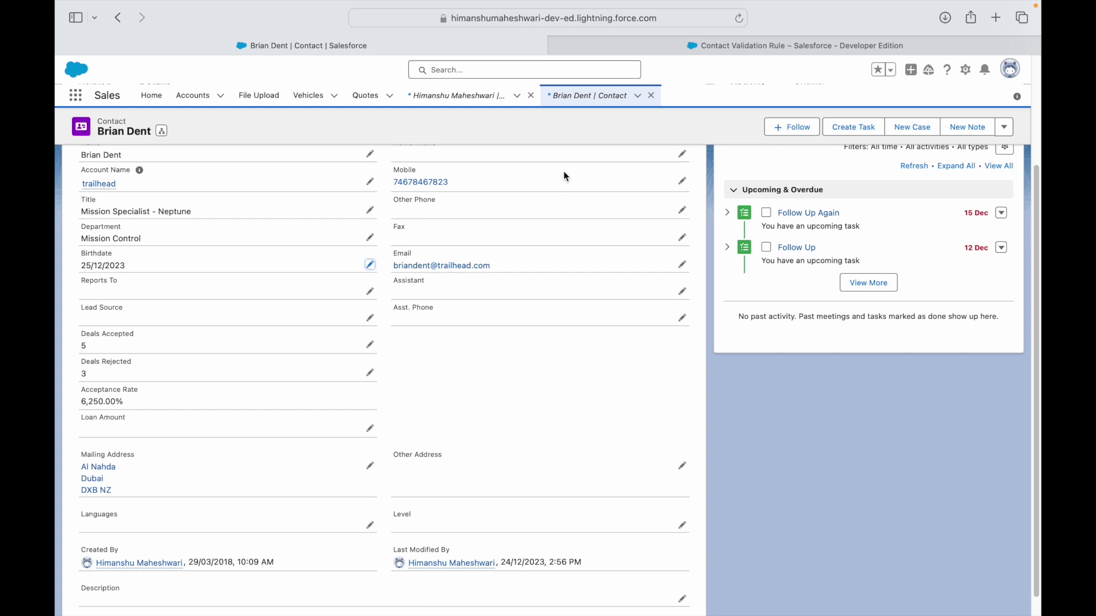
{"action": "left_click", "coordinate": [502, 96]}
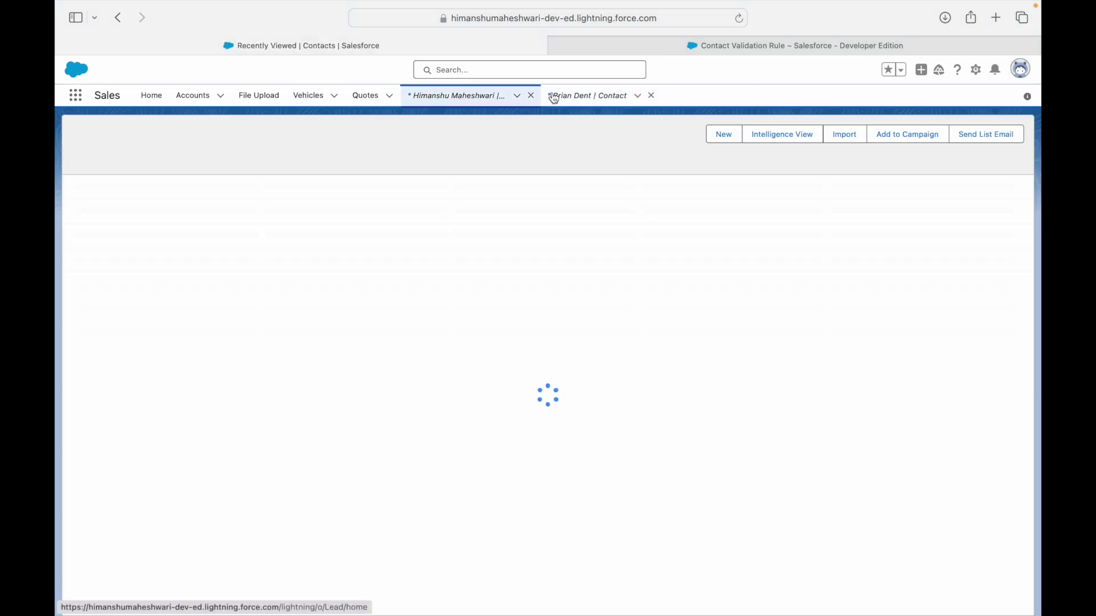
Start a new contact with the TW record type from the contacts list.
{"action": "left_click", "coordinate": [629, 99]}
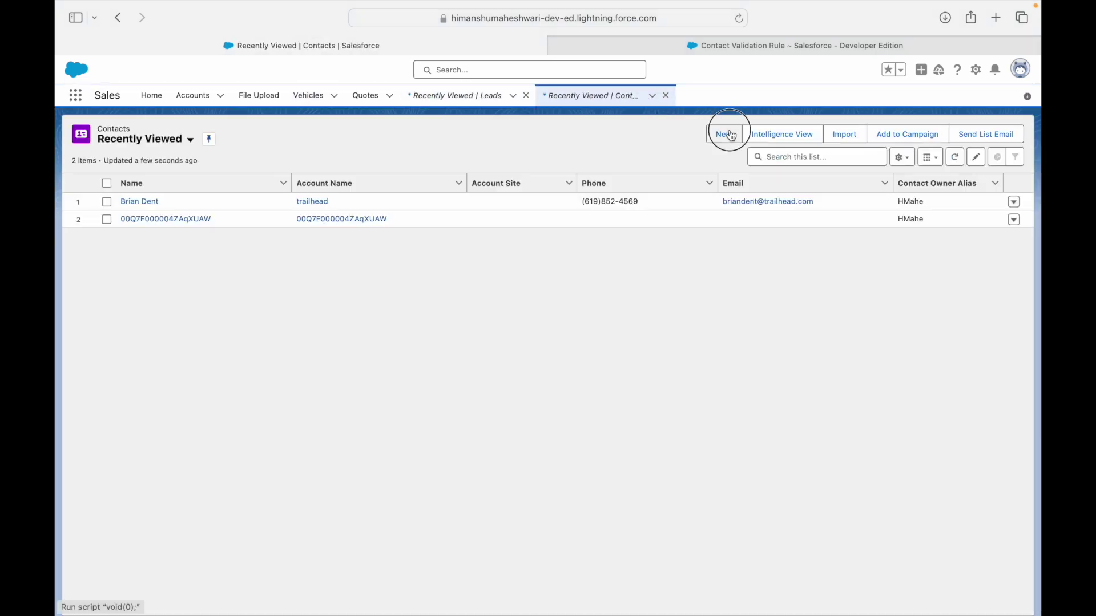
{"action": "left_click", "coordinate": [730, 136]}
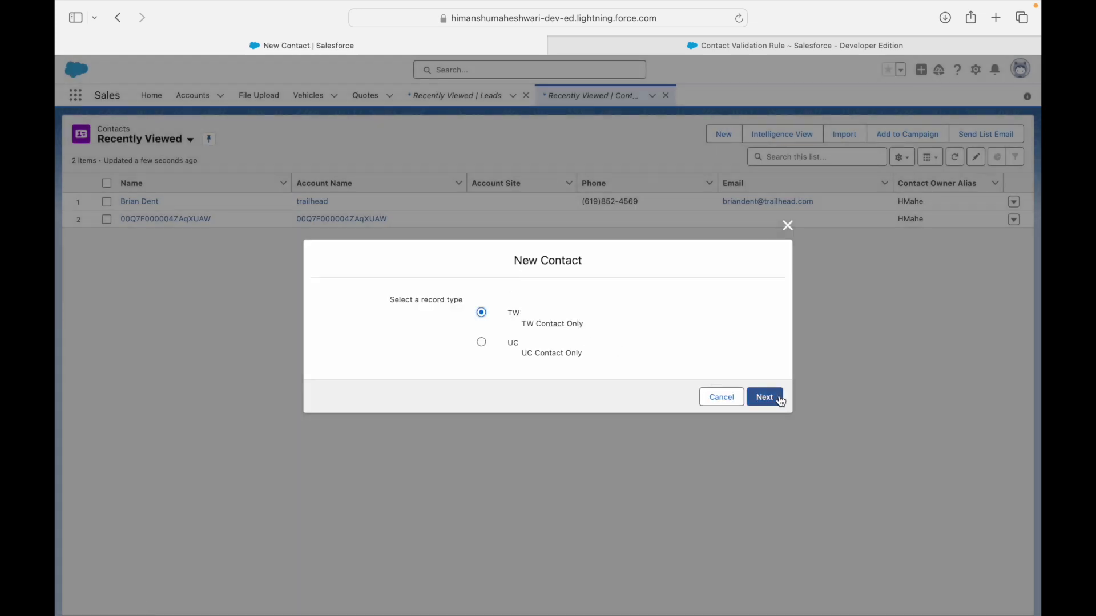
{"action": "left_click", "coordinate": [765, 397]}
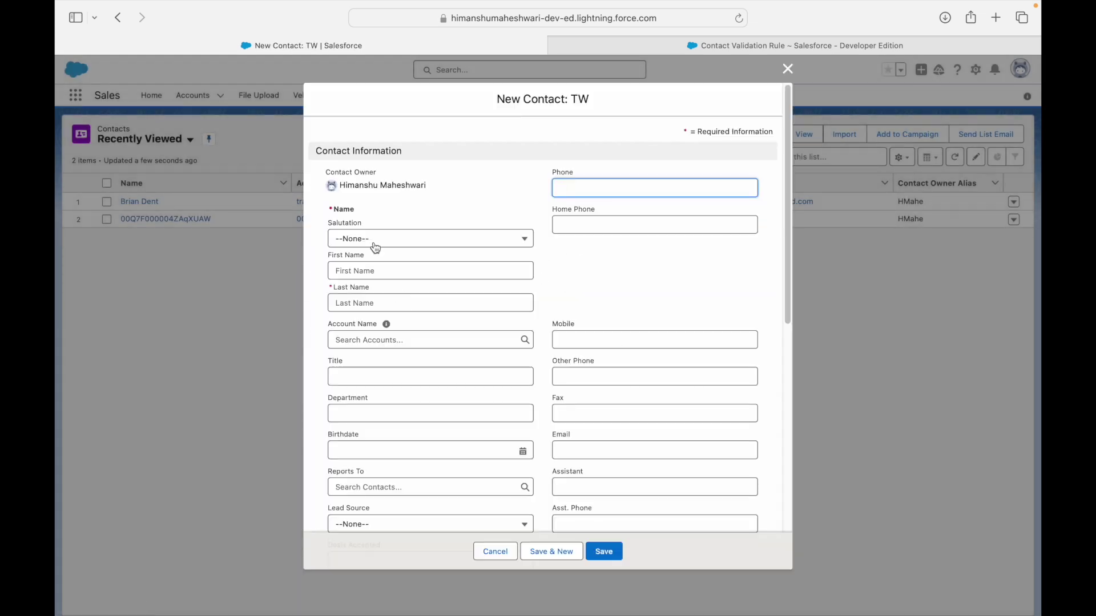
Fill in salutation Mr., the last name, and Birthdate 25/12/2023.
{"action": "left_click", "coordinate": [372, 239]}
{"action": "left_click", "coordinate": [360, 290]}
{"action": "left_click", "coordinate": [374, 302]}
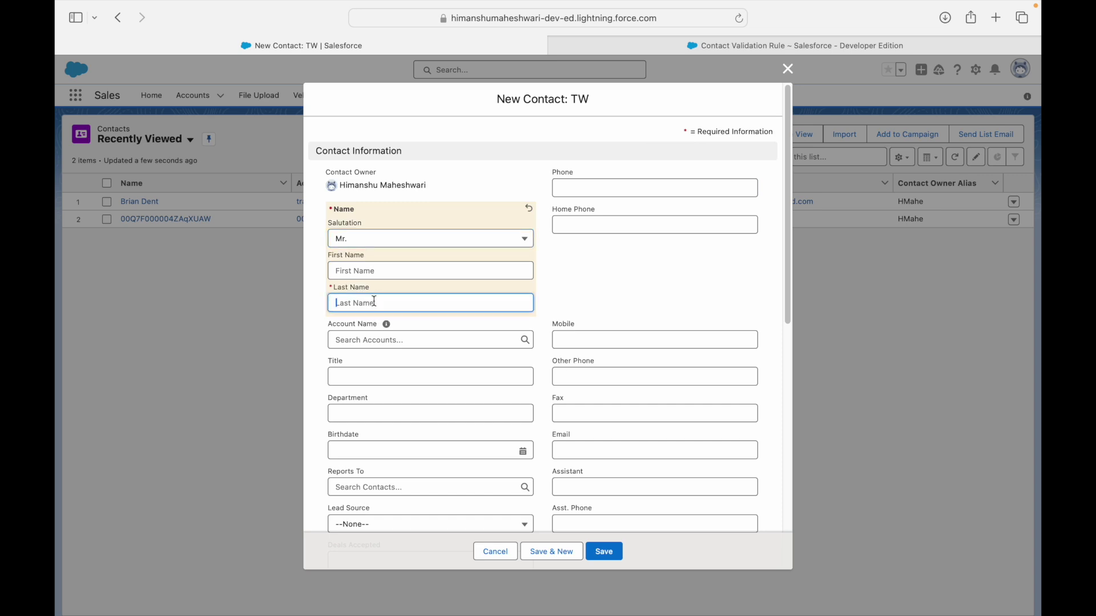
{"action": "type", "text": "New Guy"}
{"action": "left_click", "coordinate": [379, 451]}
{"action": "left_click", "coordinate": [401, 388]}
{"action": "left_click", "coordinate": [633, 288]}
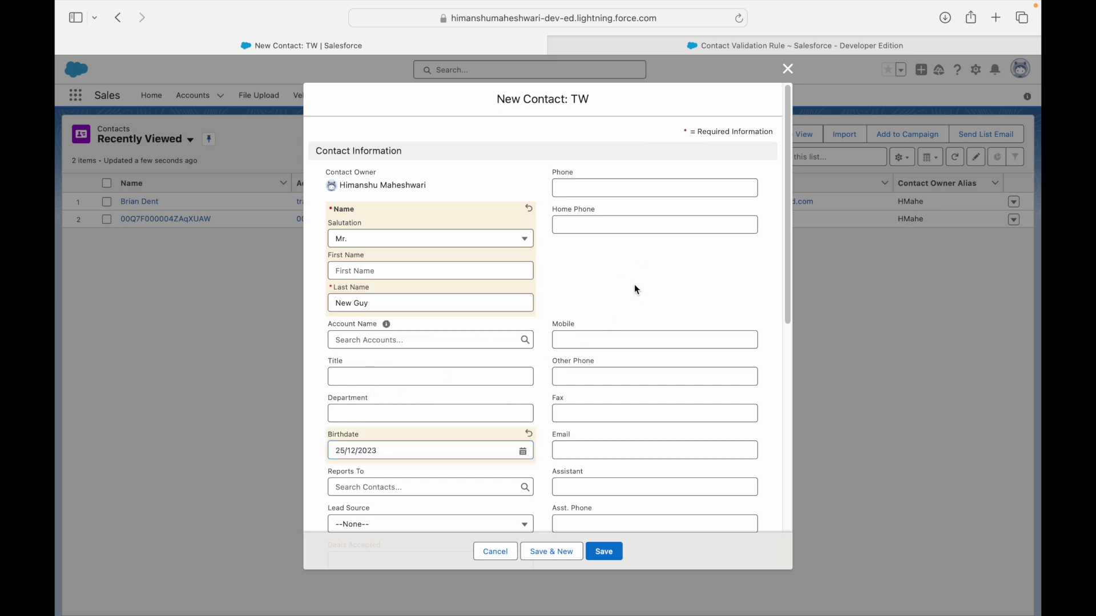
Save the new contact, see the birthdate-in-the-past error, and close the form.
{"action": "scroll", "coordinate": [631, 292], "scroll_direction": "down", "scroll_amount": 5}
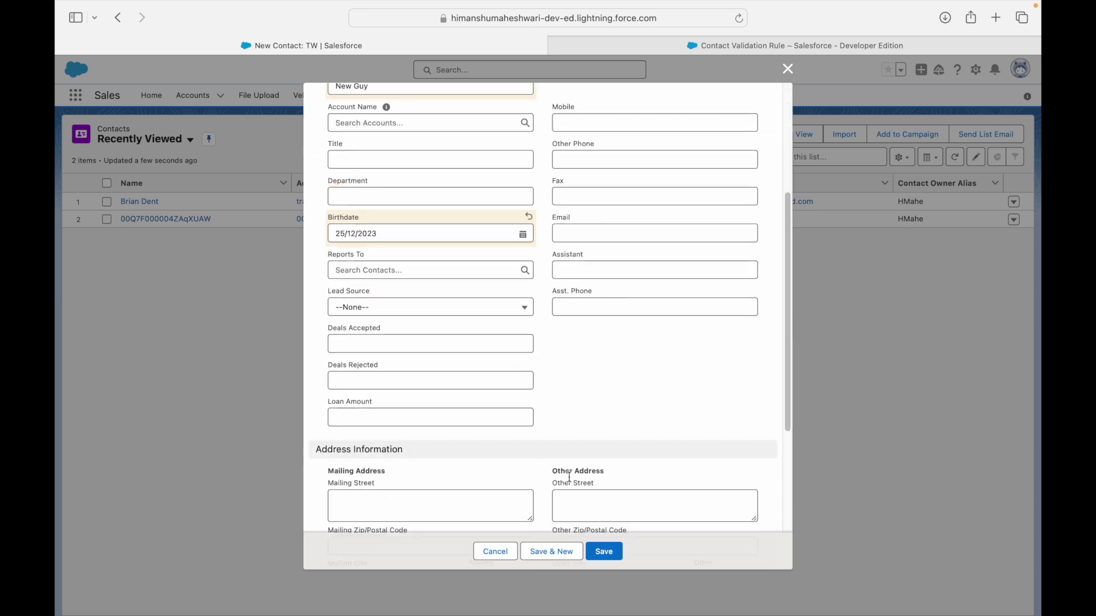
{"action": "scroll", "coordinate": [571, 474], "scroll_direction": "down", "scroll_amount": 6}
{"action": "left_click", "coordinate": [604, 552]}
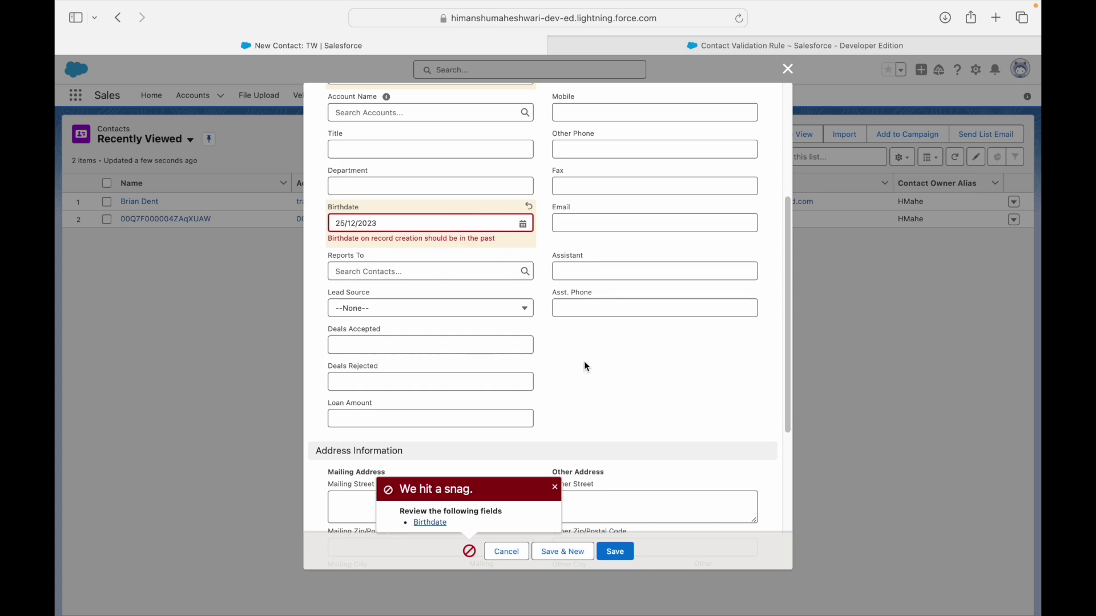
{"action": "scroll", "coordinate": [583, 364], "scroll_direction": "up", "scroll_amount": 5}
{"action": "left_click", "coordinate": [788, 69]}
Review the Use Case 5 slide on Contact emails ending with .com, then return to Salesforce.
{"action": "key", "text": "ctrl+Left"}
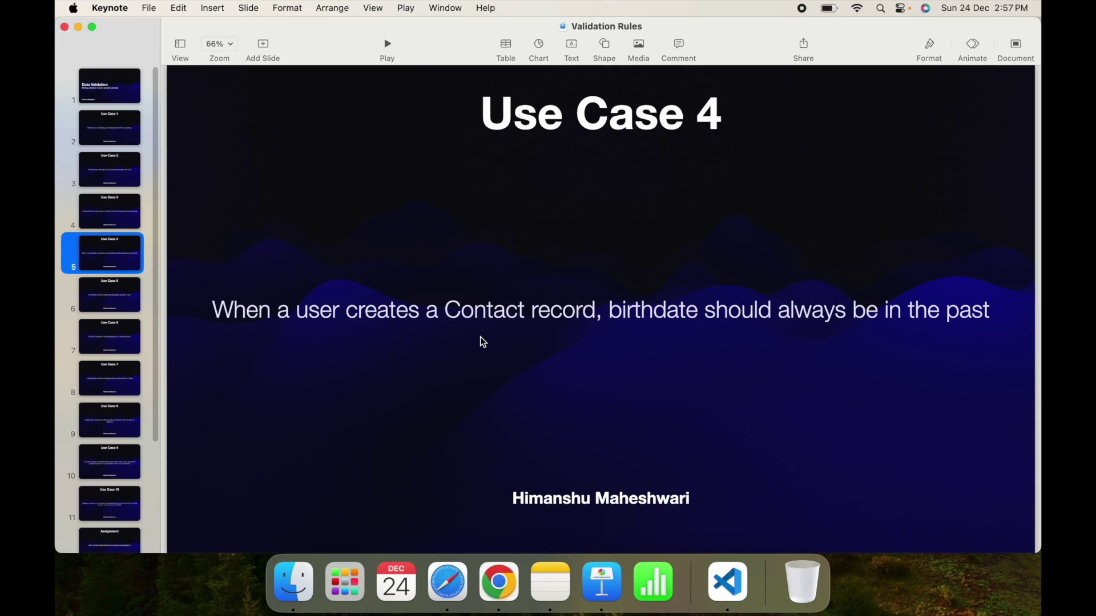
{"action": "left_click", "coordinate": [116, 303]}
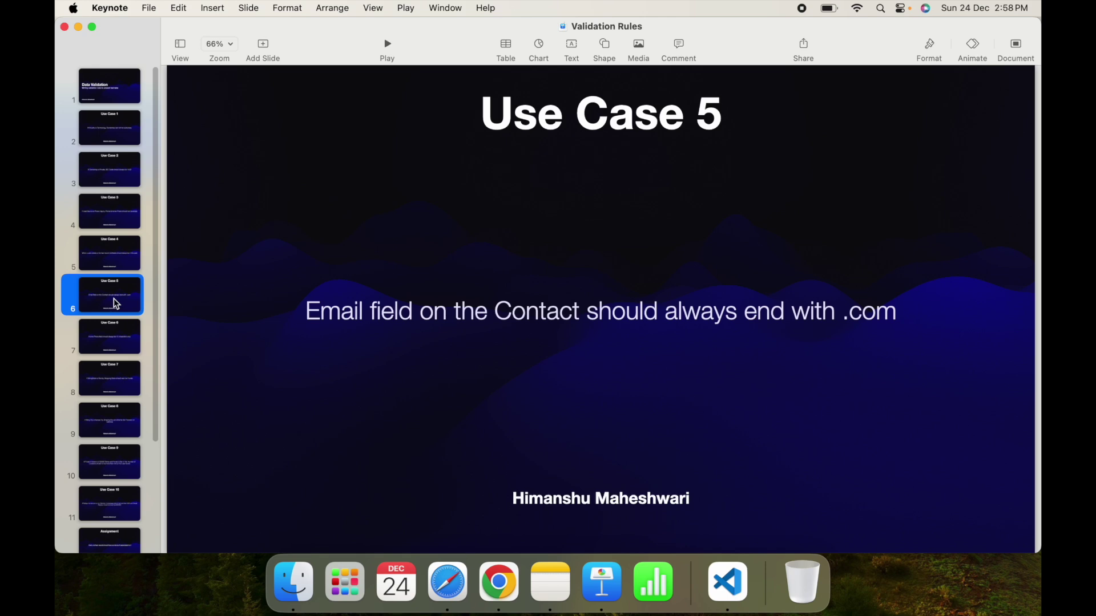
{"action": "key", "text": "ctrl+Right"}
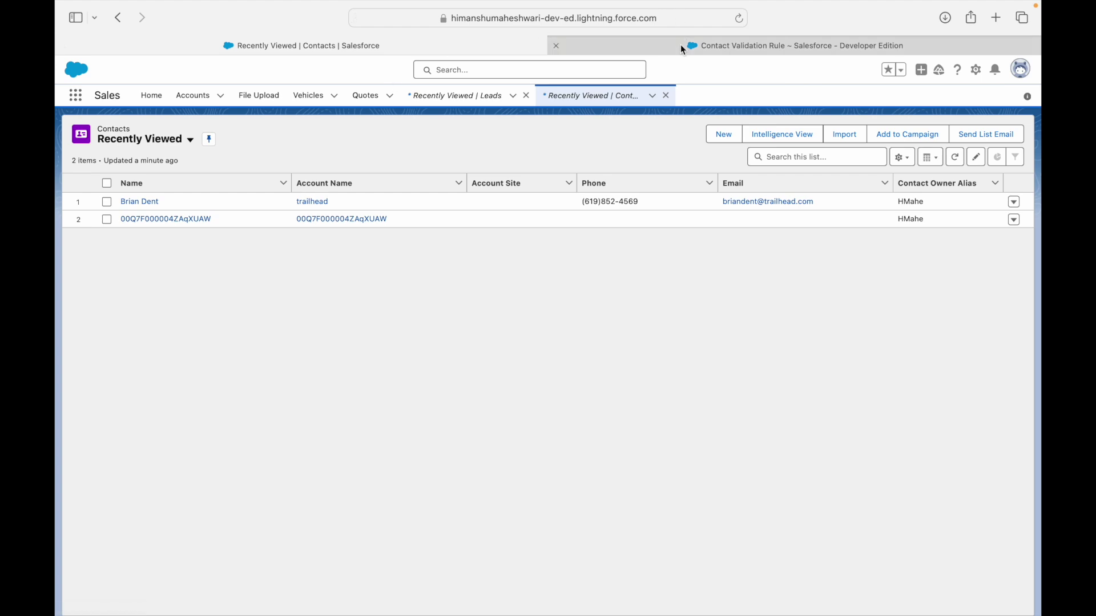
Go back to Contact Validation Rules and start a new rule named 'Email Validation'.
{"action": "left_click", "coordinate": [683, 50]}
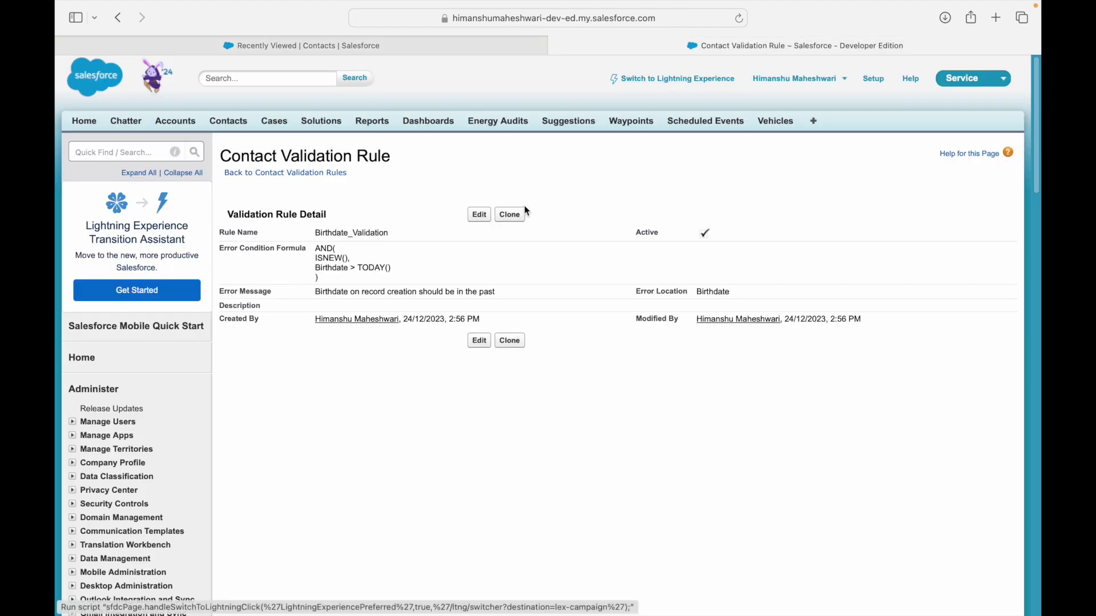
{"action": "left_click", "coordinate": [289, 173]}
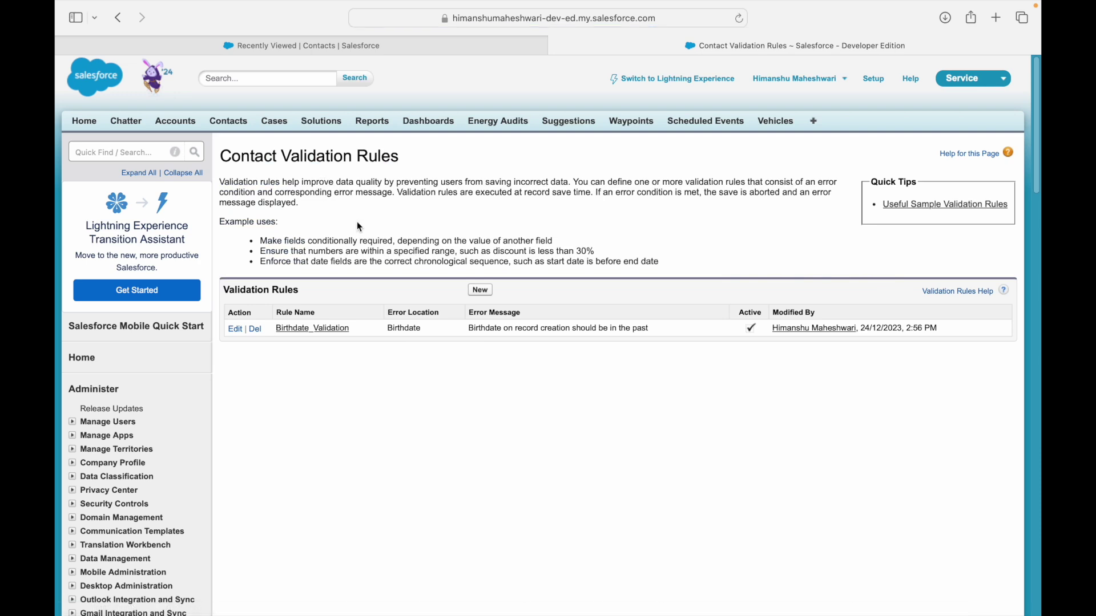
{"action": "left_click", "coordinate": [481, 290]}
{"action": "left_click", "coordinate": [374, 249]}
{"action": "type", "text": "Email Validation"}
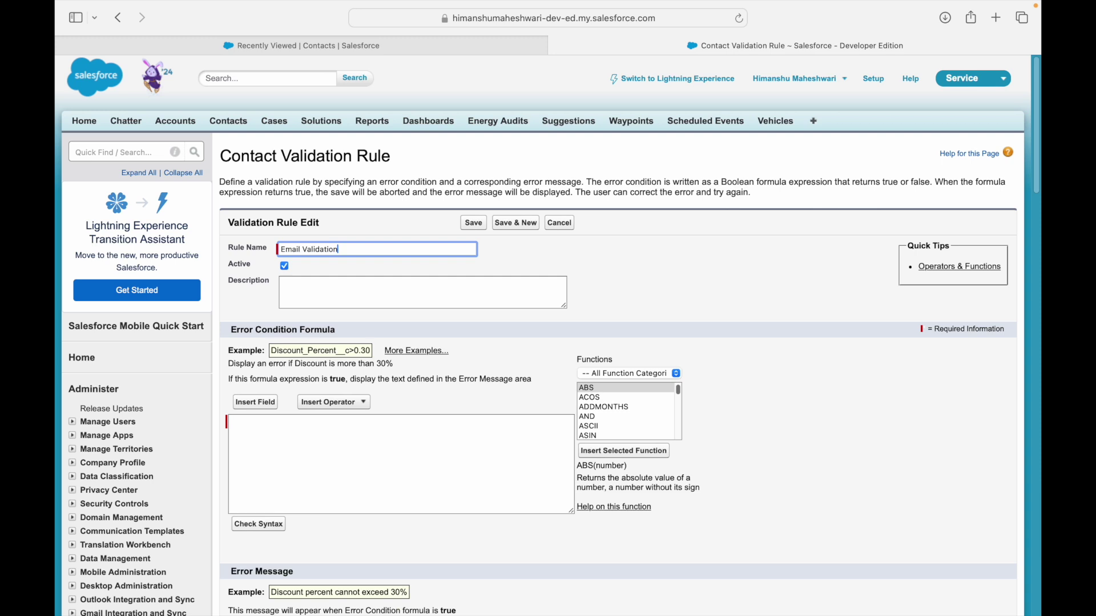
{"action": "key", "text": "Tab"}
Type the condition note "Email doesn't end with '.com'" and delete the typed word Email.
{"action": "left_click", "coordinate": [371, 286]}
{"action": "left_click", "coordinate": [313, 480]}
{"action": "type", "text": "Email doesn't end wit"}
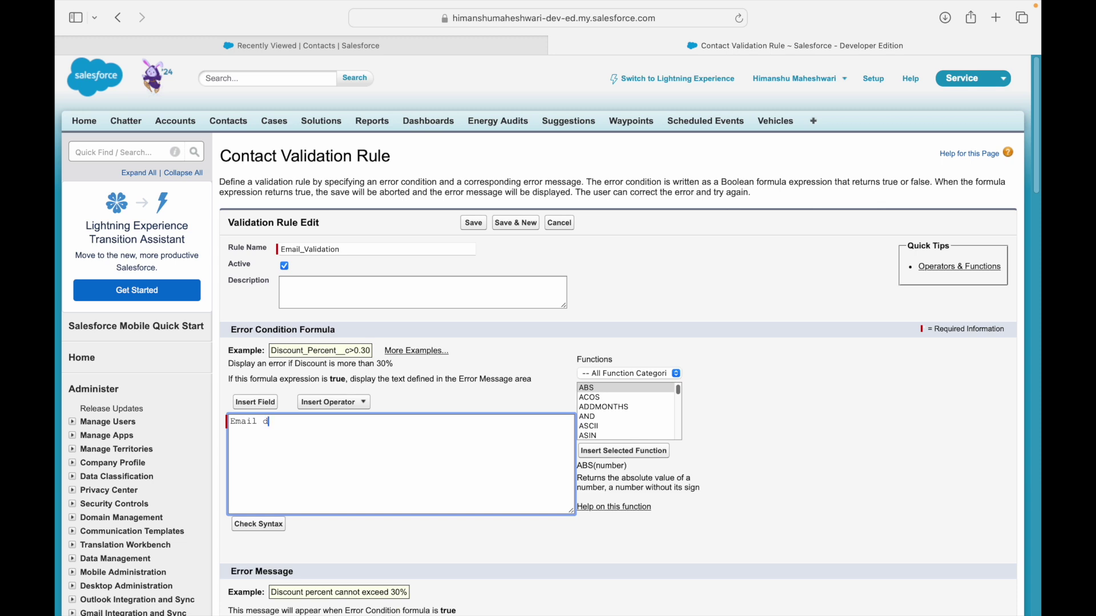
{"action": "type", "text": "h .com'"}
{"action": "key", "text": "Left"}
{"action": "key", "text": "Left"}
{"action": "key", "text": "Left"}
{"action": "key", "text": "Left"}
{"action": "key", "text": "Left"}
{"action": "type", "text": "'"}
{"action": "key", "text": "shift+Right"}
{"action": "key", "text": "shift+Right"}
{"action": "key", "text": "shift+Right"}
{"action": "key", "text": "shift+Right"}
{"action": "key", "text": "shift+Right"}
{"action": "key", "text": "BackSpace"}
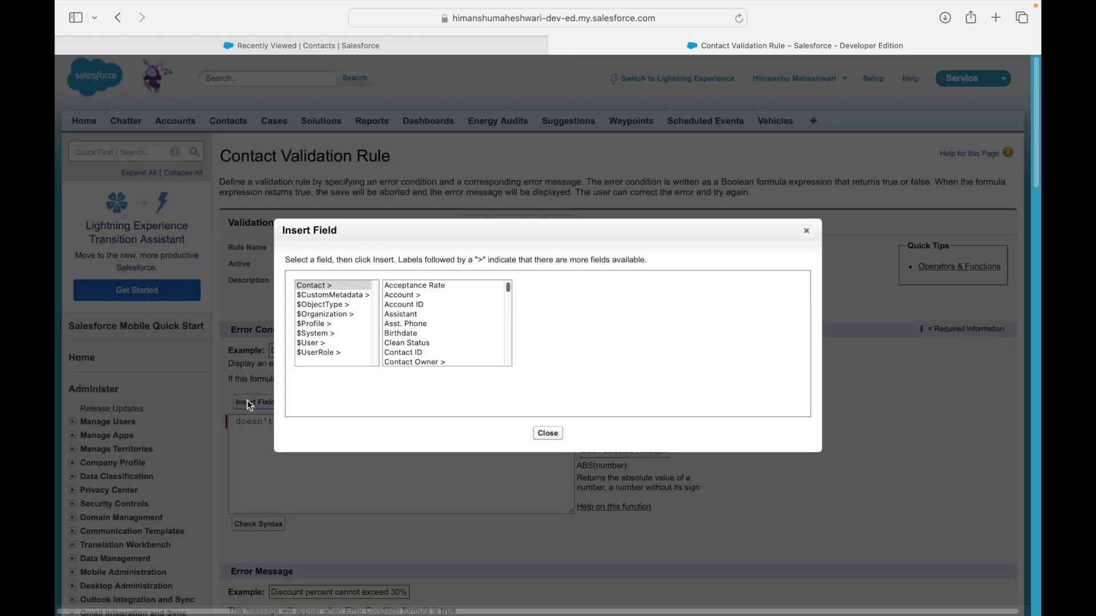
Insert the Contact Email field at the formula start and select the note words after it.
{"action": "left_click", "coordinate": [252, 402]}
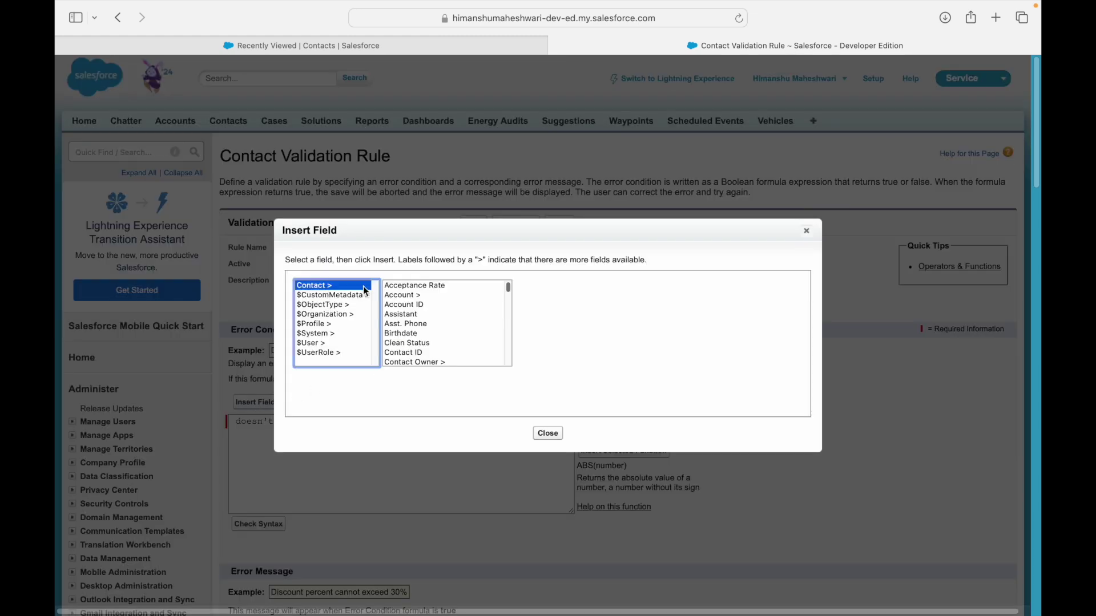
{"action": "left_click", "coordinate": [401, 314]}
{"action": "scroll", "coordinate": [413, 337], "scroll_direction": "down", "scroll_amount": 5}
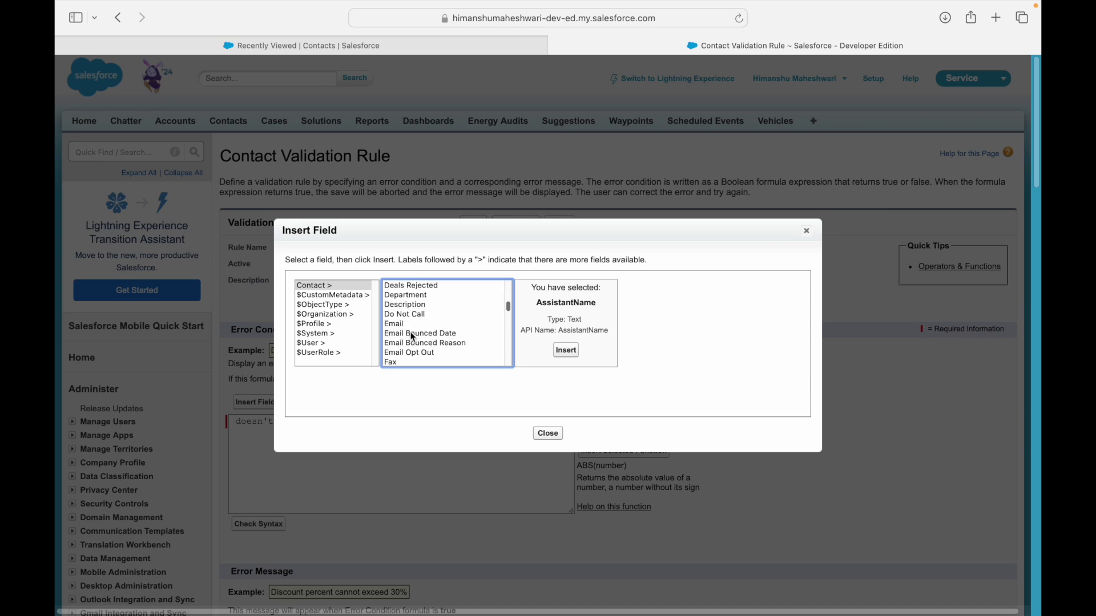
{"action": "left_click", "coordinate": [399, 324]}
{"action": "left_click", "coordinate": [566, 350]}
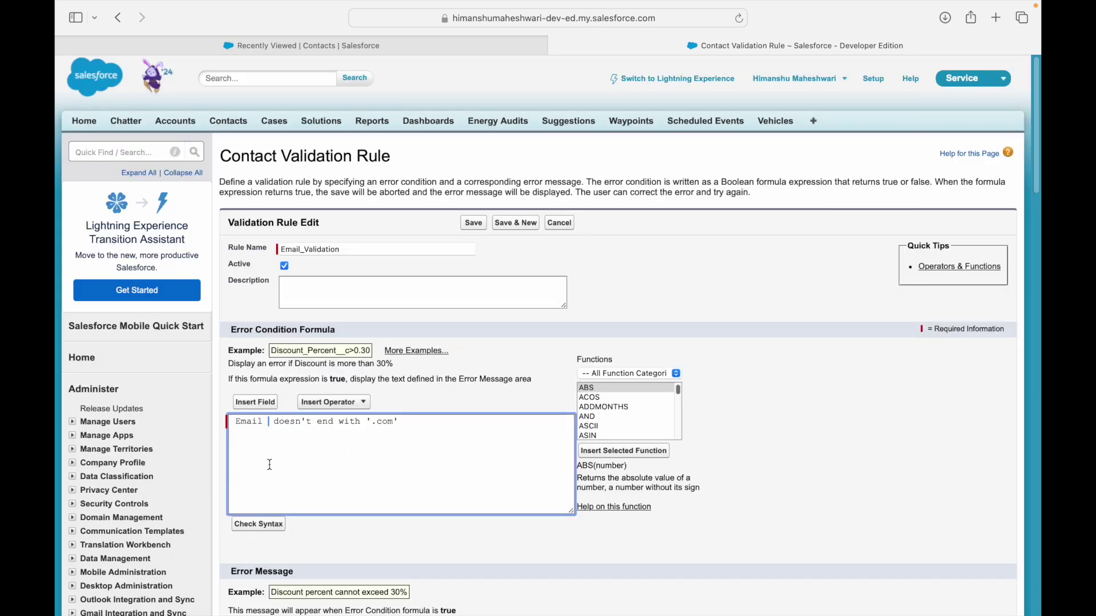
{"action": "key", "text": "Right"}
{"action": "key", "text": "shift+Right"}
{"action": "key", "text": "shift+Right"}
{"action": "key", "text": "shift+Right"}
{"action": "key", "text": "shift+Right"}
{"action": "key", "text": "shift+Right"}
{"action": "key", "text": "shift+Right"}
{"action": "key", "text": "shift+Right"}
{"action": "key", "text": "shift+Right"}
{"action": "key", "text": "shift+Right"}
{"action": "key", "text": "shift+Right"}
{"action": "key", "text": "shift+Right"}
{"action": "key", "text": "shift+Right"}
{"action": "key", "text": "shift+Right"}
{"action": "key", "text": "shift+Right"}
{"action": "key", "text": "shift+Right"}
{"action": "key", "text": "shift+Right"}
{"action": "key", "text": "shift+Right"}
{"action": "key", "text": "shift+Left"}
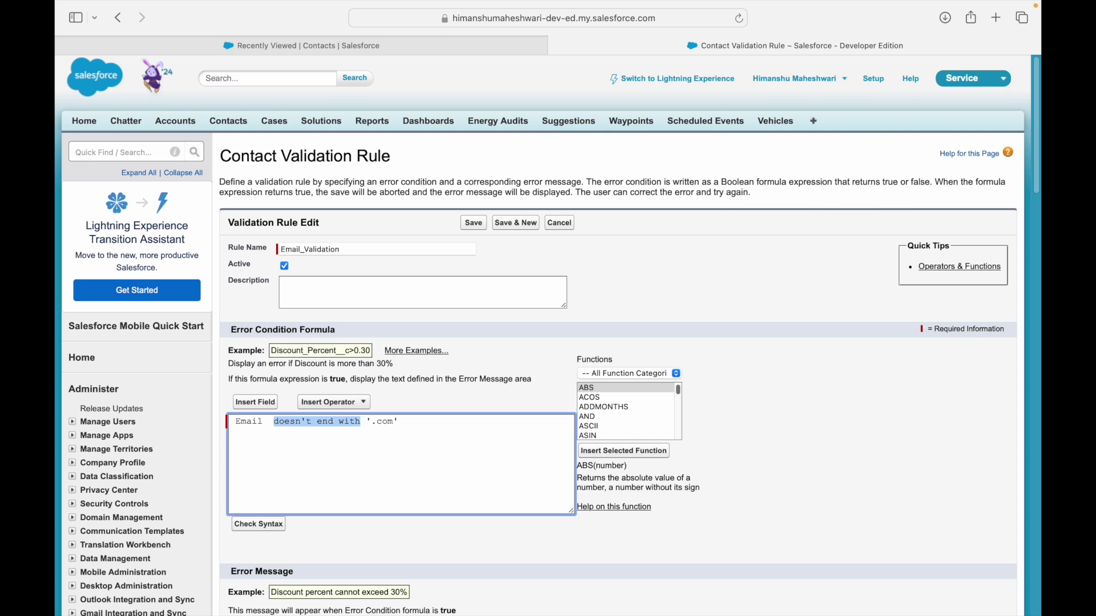
Browse the formula Functions list from BEGINS and BLANKVALUE through DATE, EXP, FLOOR and FIND.
{"action": "left_click", "coordinate": [595, 387]}
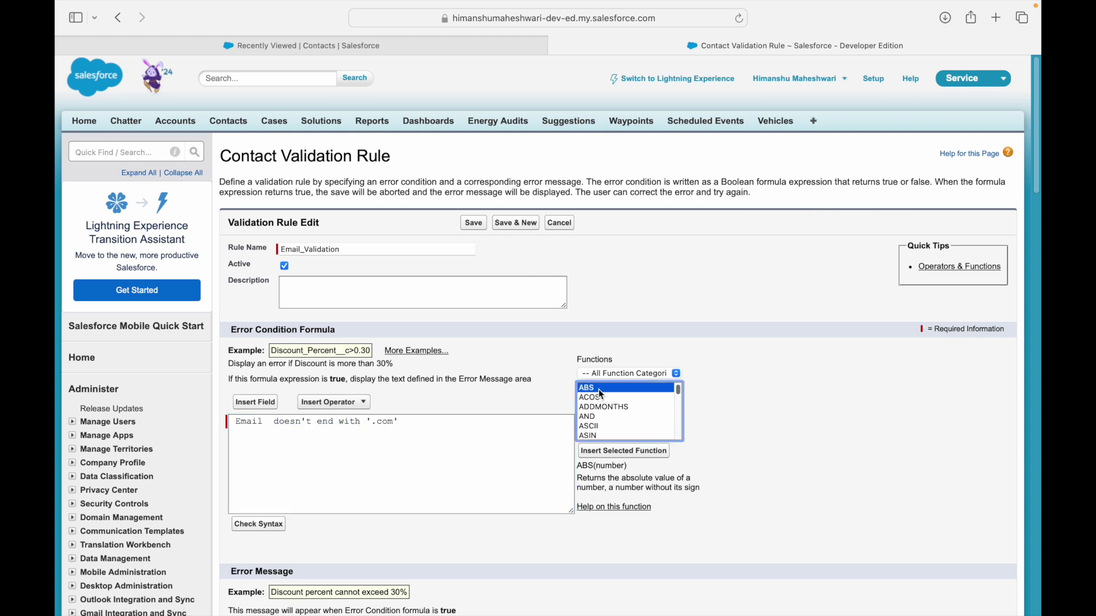
{"action": "key", "text": "Down"}
{"action": "key", "text": "Down"}
{"action": "key", "text": "Down"}
{"action": "key", "text": "Down"}
{"action": "key", "text": "Down"}
{"action": "key", "text": "Down"}
{"action": "key", "text": "Down"}
{"action": "key", "text": "Down"}
{"action": "key", "text": "Down"}
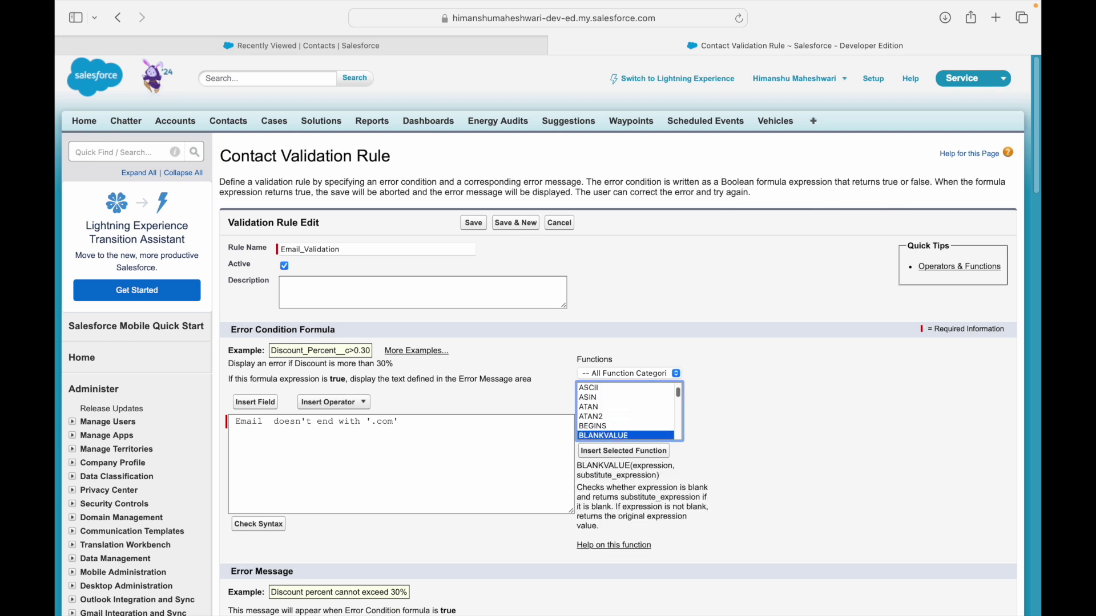
{"action": "key", "text": "Up"}
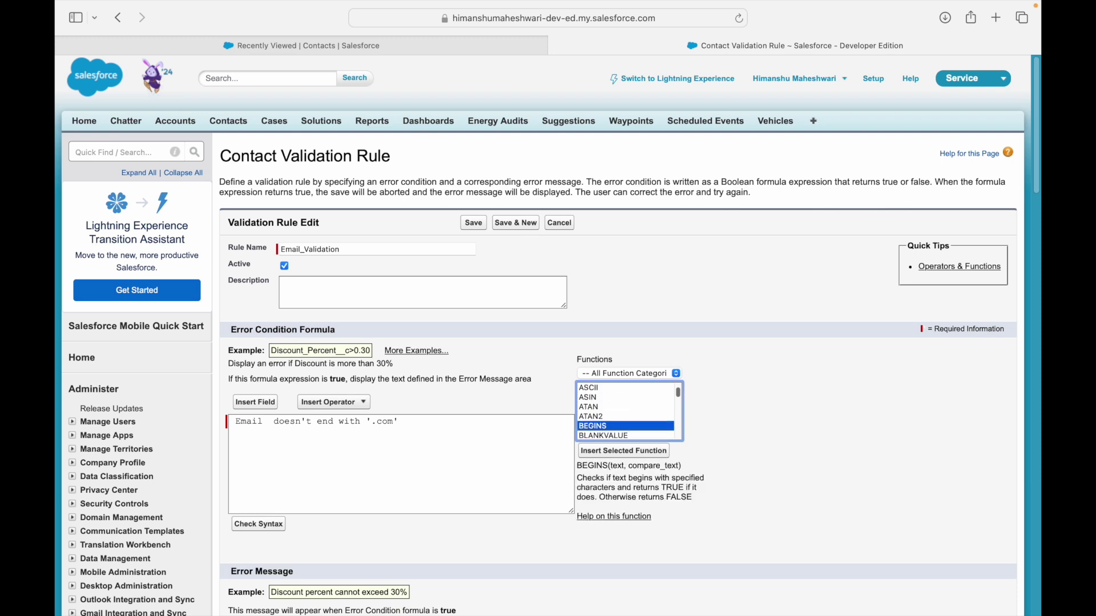
{"action": "key", "text": "Down"}
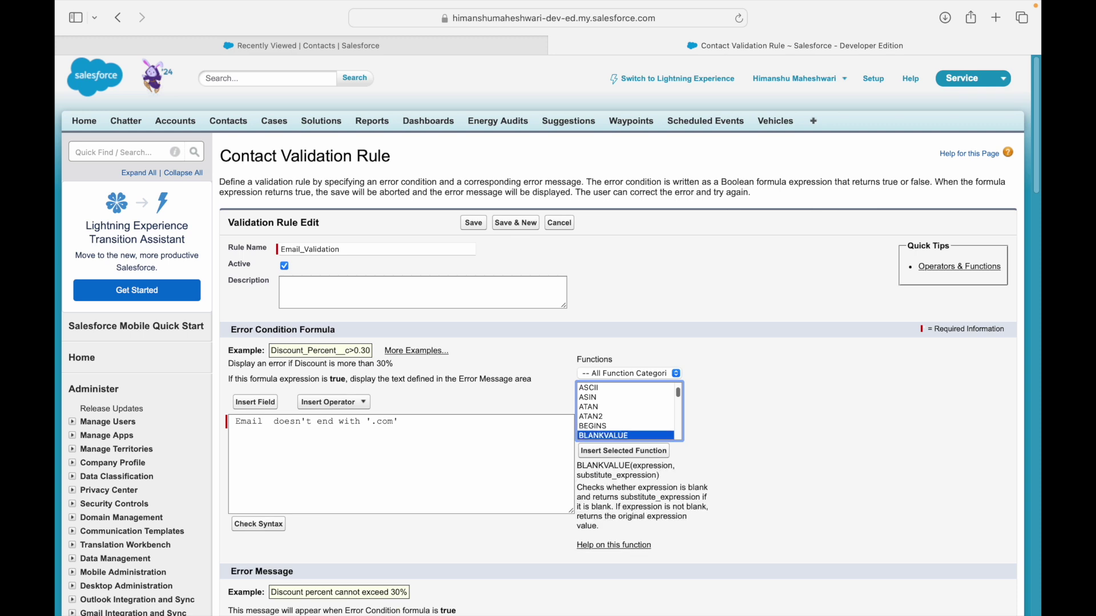
{"action": "key", "text": "Down"}
{"action": "key", "text": "Down"}
{"action": "key", "text": "Down"}
{"action": "key", "text": "Down"}
{"action": "key", "text": "Down"}
{"action": "key", "text": "Down"}
{"action": "key", "text": "Down"}
{"action": "key", "text": "Down"}
{"action": "key", "text": "Down"}
{"action": "key", "text": "Down"}
{"action": "key", "text": "Down"}
{"action": "key", "text": "Down"}
{"action": "key", "text": "Down"}
{"action": "key", "text": "Down"}
{"action": "key", "text": "Down"}
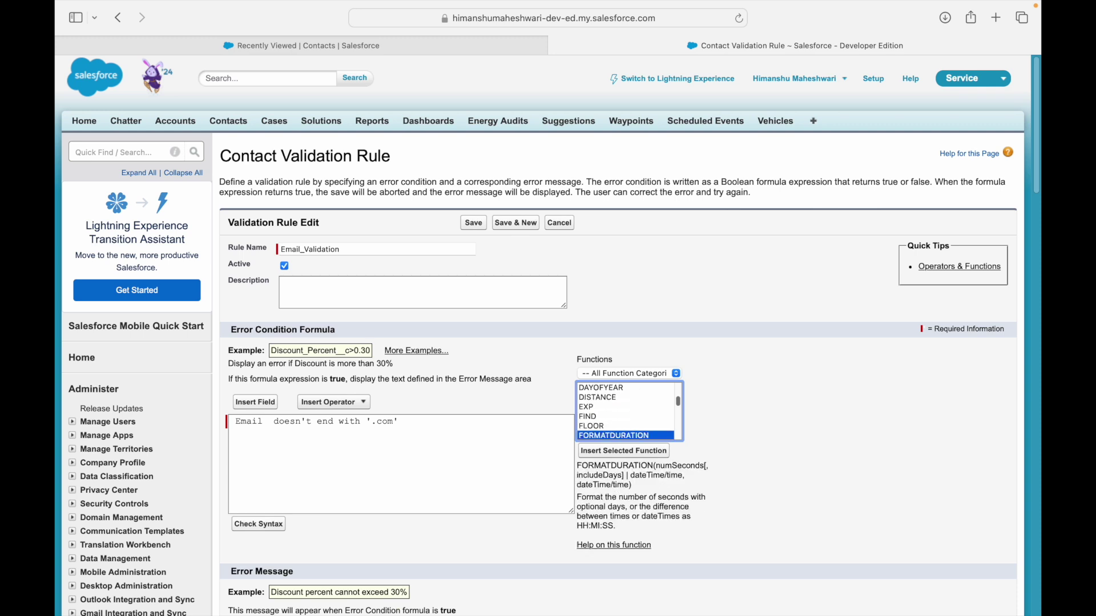
{"action": "key", "text": "Up"}
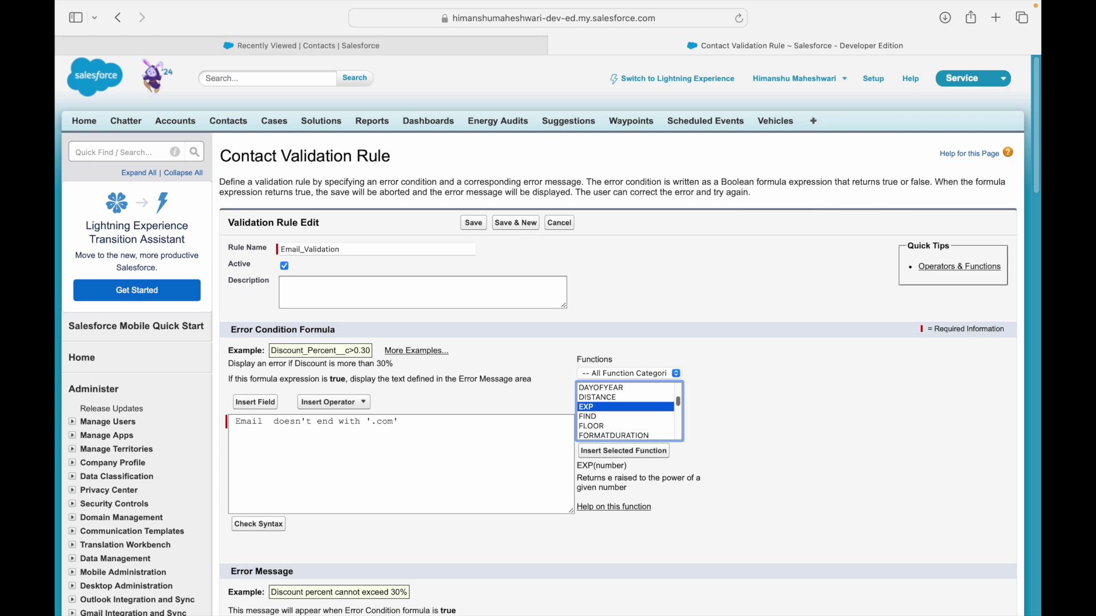
{"action": "key", "text": "Up"}
{"action": "key", "text": "Up"}
{"action": "key", "text": "Up"}
{"action": "key", "text": "Up"}
{"action": "key", "text": "Up"}
{"action": "key", "text": "Up"}
{"action": "key", "text": "Down"}
{"action": "key", "text": "Down"}
{"action": "key", "text": "Down"}
{"action": "key", "text": "Down"}
{"action": "key", "text": "Down"}
{"action": "key", "text": "Down"}
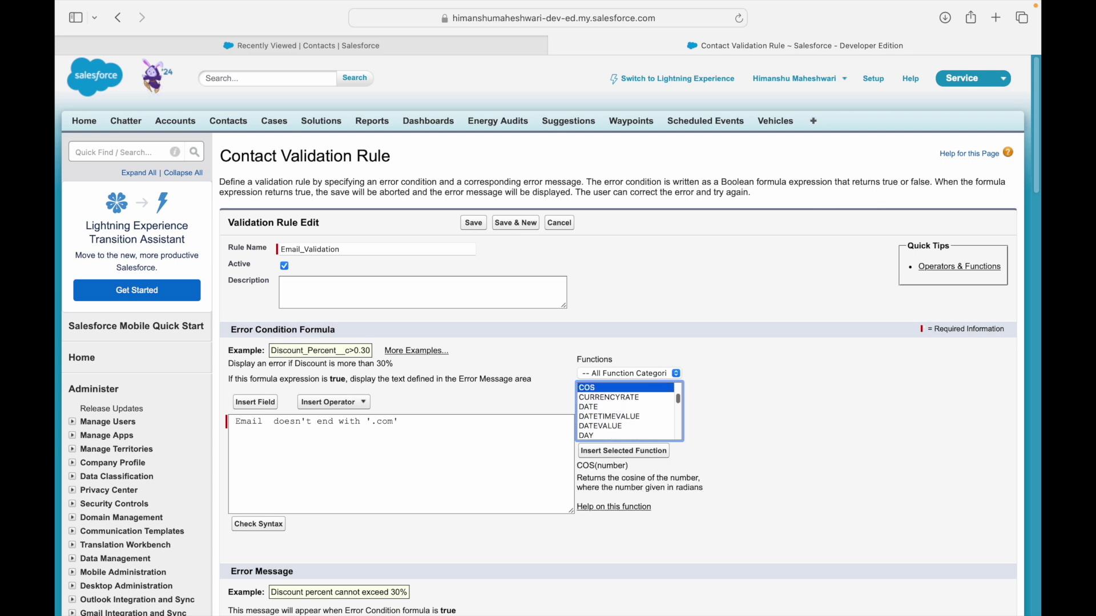
{"action": "key", "text": "Down"}
{"action": "key", "text": "Down"}
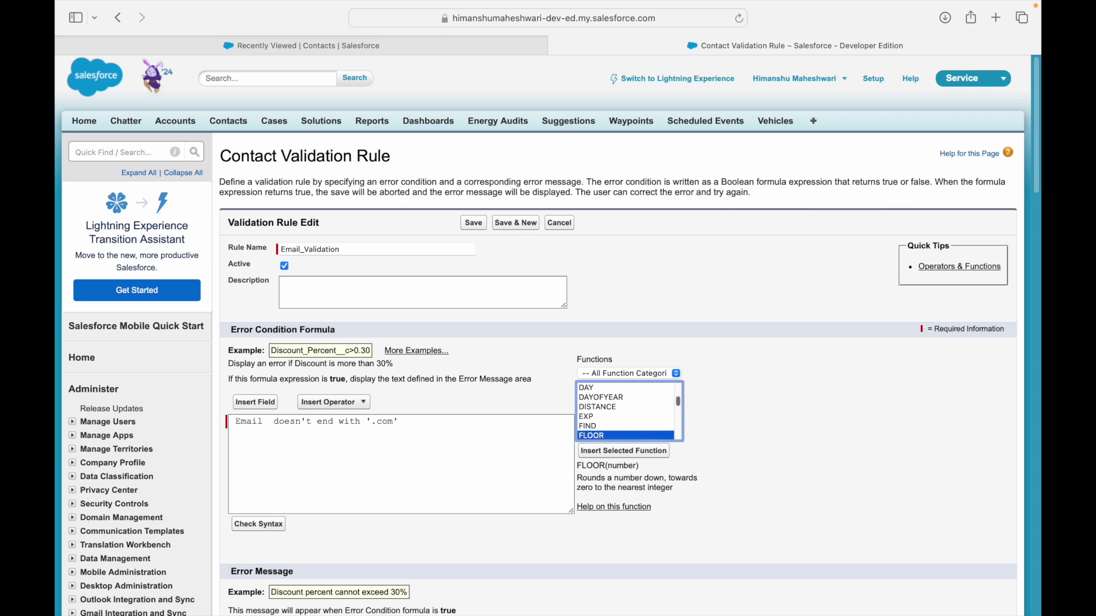
{"action": "key", "text": "Up"}
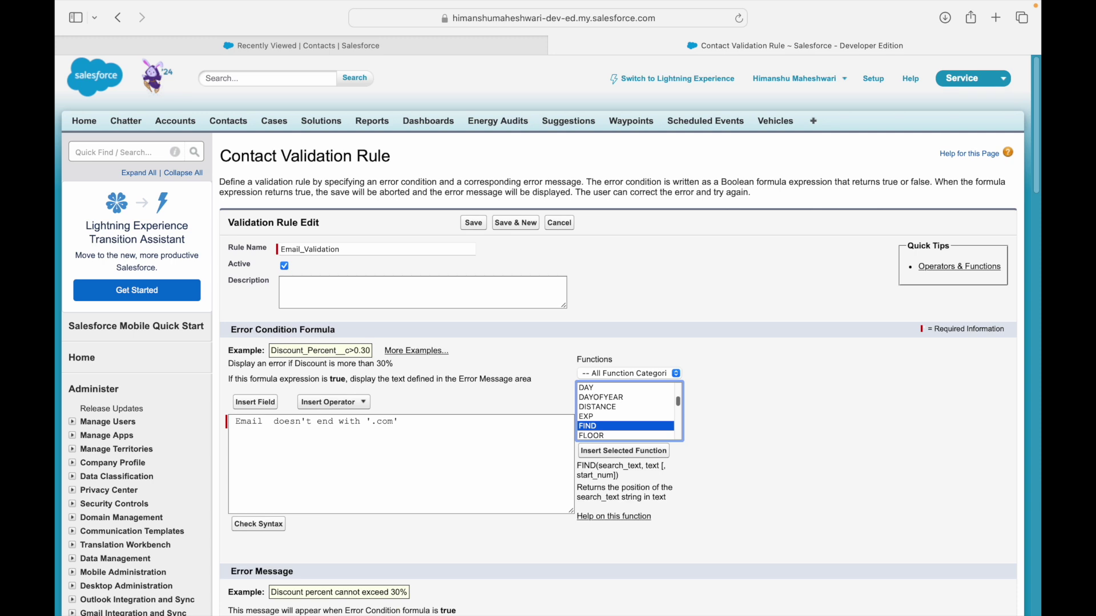
Continue browsing functions from HOUR to ISOWEEK, inspecting INCLUDES and ISCHANGED.
{"action": "key", "text": "Down"}
{"action": "key", "text": "Down"}
{"action": "key", "text": "Down"}
{"action": "key", "text": "Down"}
{"action": "key", "text": "Down"}
{"action": "key", "text": "Down"}
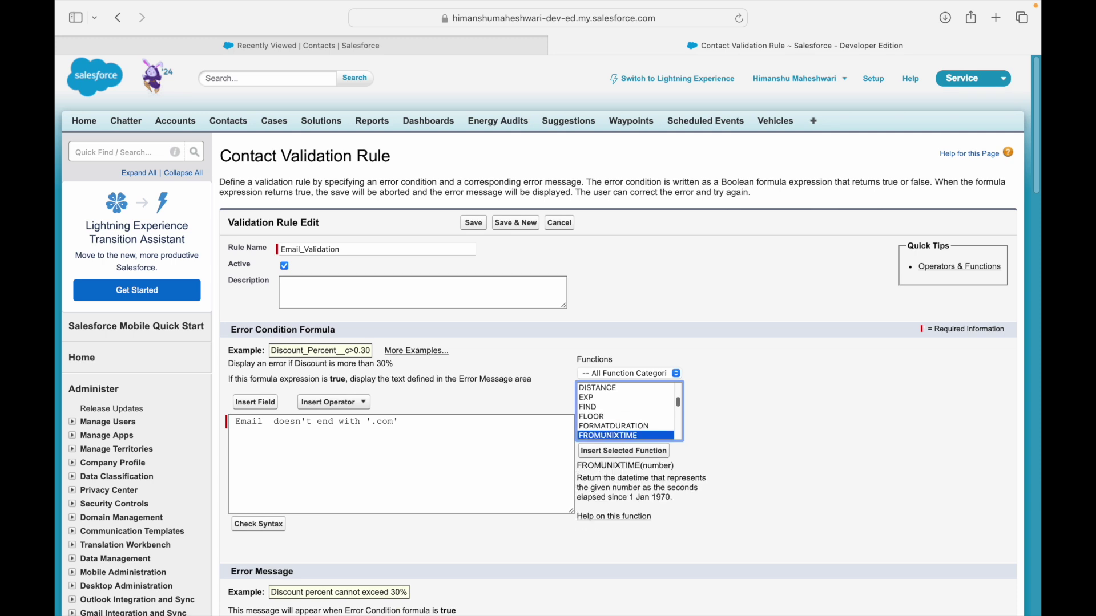
{"action": "key", "text": "Down"}
{"action": "key", "text": "Down"}
{"action": "key", "text": "Down"}
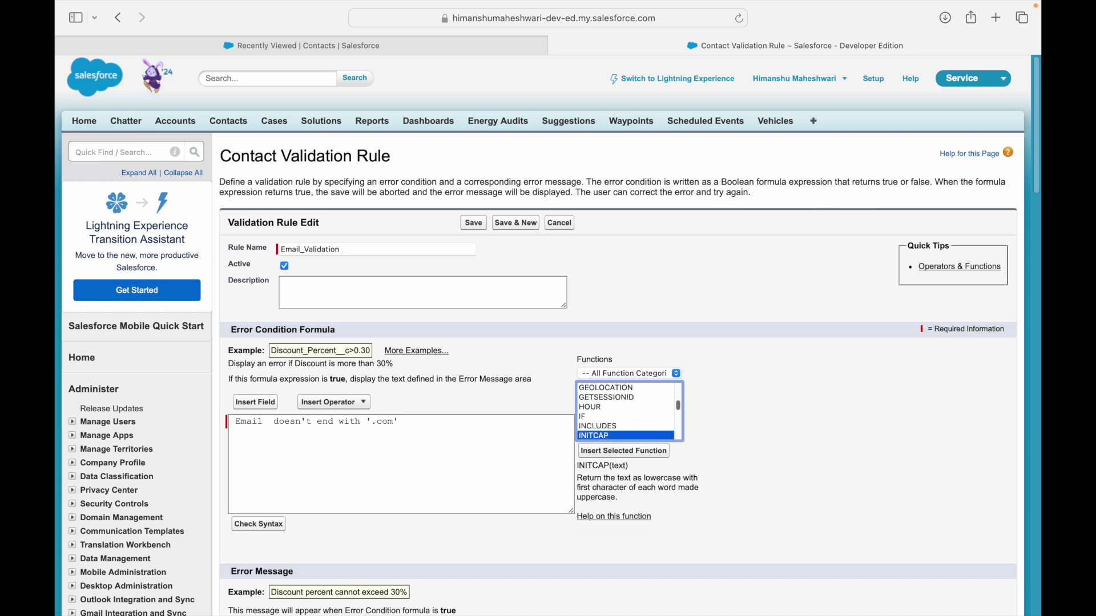
{"action": "key", "text": "Up"}
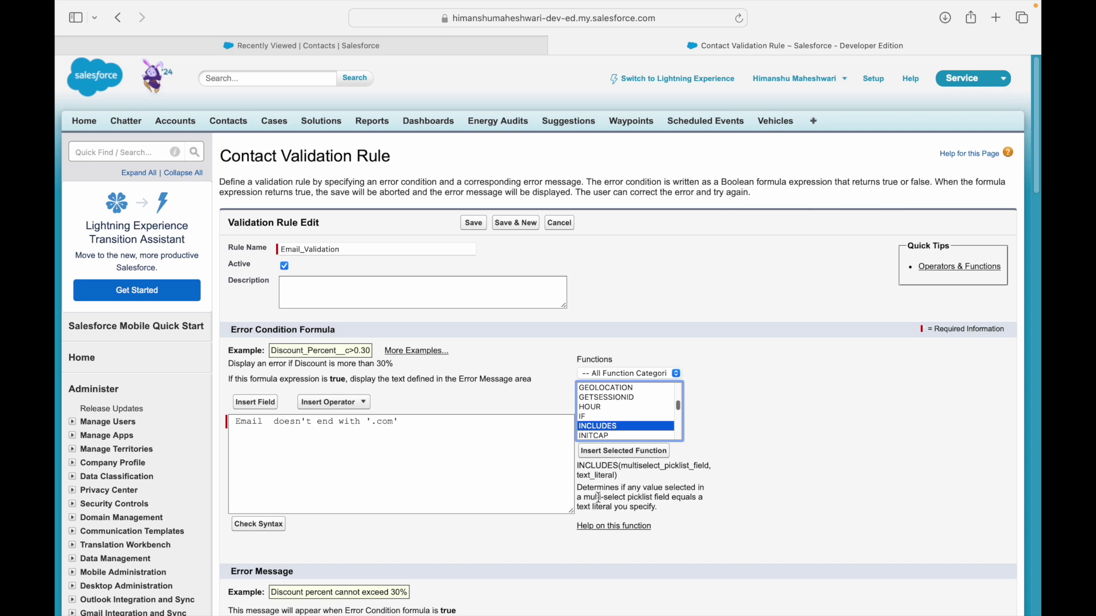
{"action": "double_click", "coordinate": [648, 465]}
{"action": "left_click", "coordinate": [610, 428]}
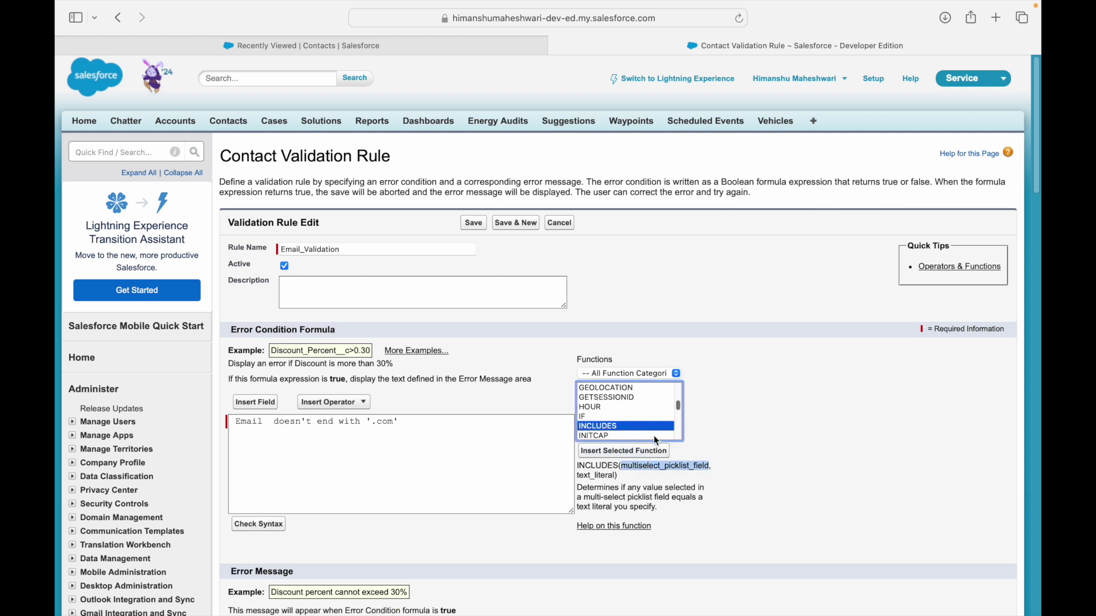
{"action": "key", "text": "Down"}
{"action": "key", "text": "Down"}
{"action": "key", "text": "Down"}
{"action": "key", "text": "Down"}
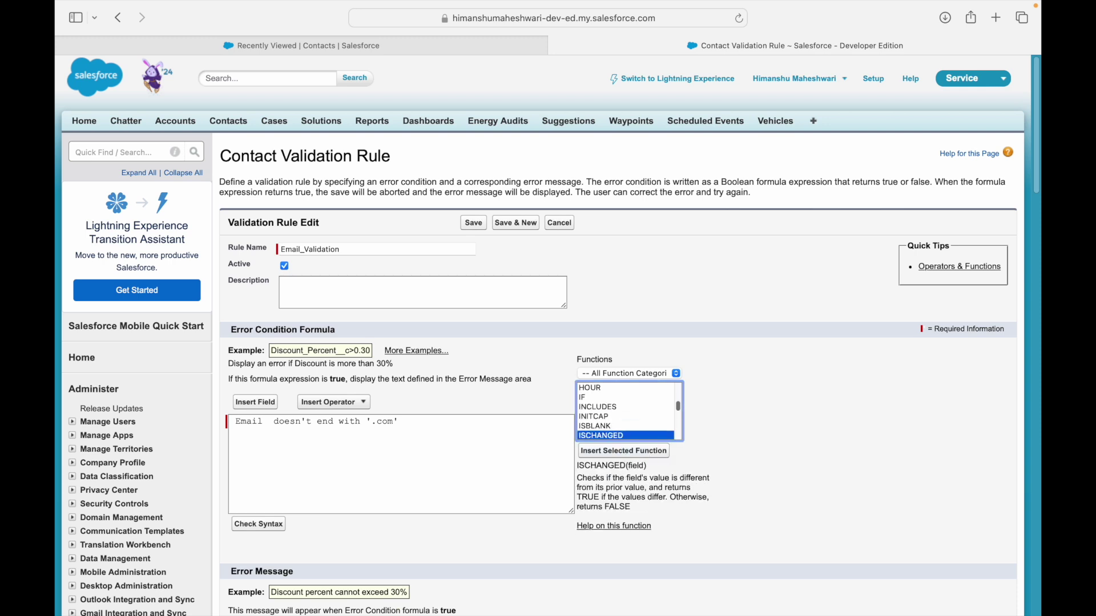
{"action": "key", "text": "Down"}
{"action": "key", "text": "Up"}
{"action": "key", "text": "Up"}
{"action": "key", "text": "Down"}
{"action": "key", "text": "Down"}
{"action": "key", "text": "Down"}
{"action": "key", "text": "Down"}
{"action": "key", "text": "Down"}
{"action": "key", "text": "Down"}
{"action": "key", "text": "Down"}
{"action": "key", "text": "Down"}
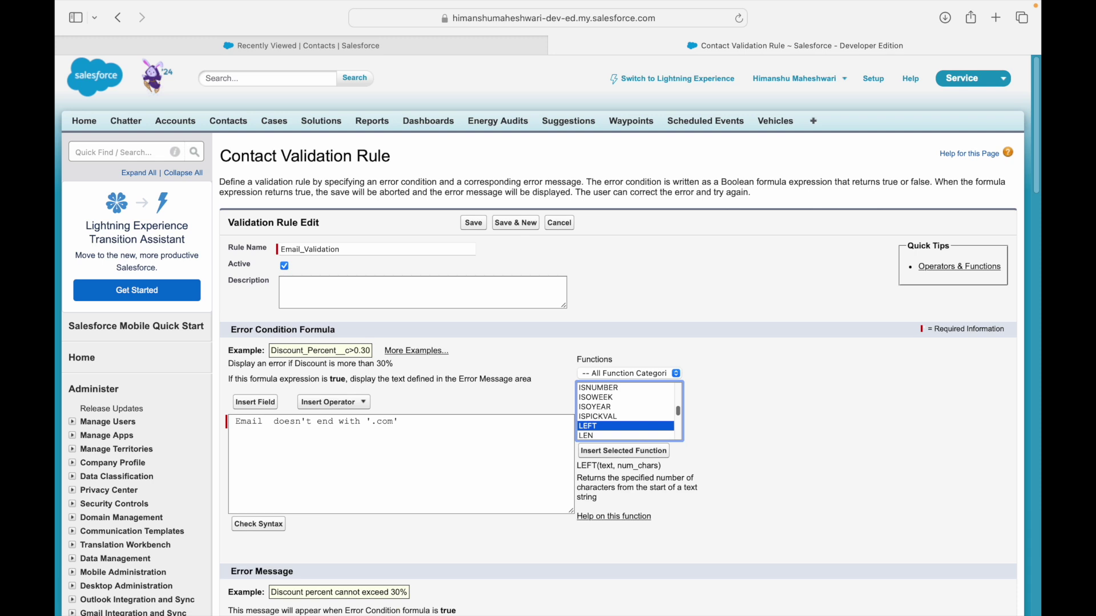
{"action": "left_click", "coordinate": [607, 467]}
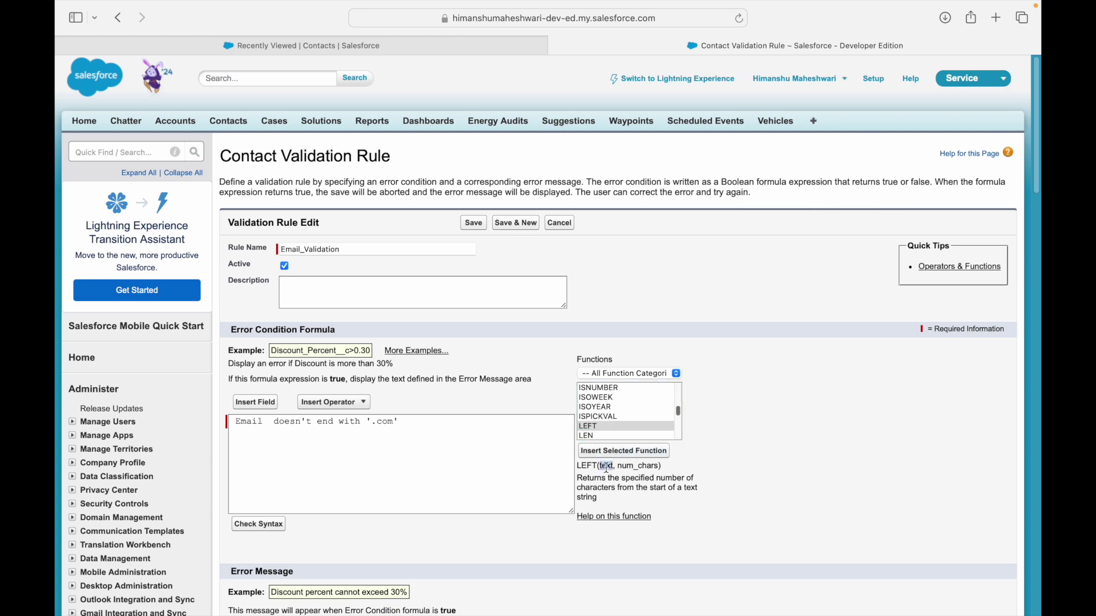
{"action": "mouse_move", "coordinate": [620, 478]}
{"action": "left_mouse_down"}
{"action": "mouse_move", "coordinate": [639, 484]}
{"action": "mouse_move", "coordinate": [624, 487]}
{"action": "left_mouse_up"}
{"action": "left_click", "coordinate": [654, 487]}
{"action": "left_click", "coordinate": [411, 478]}
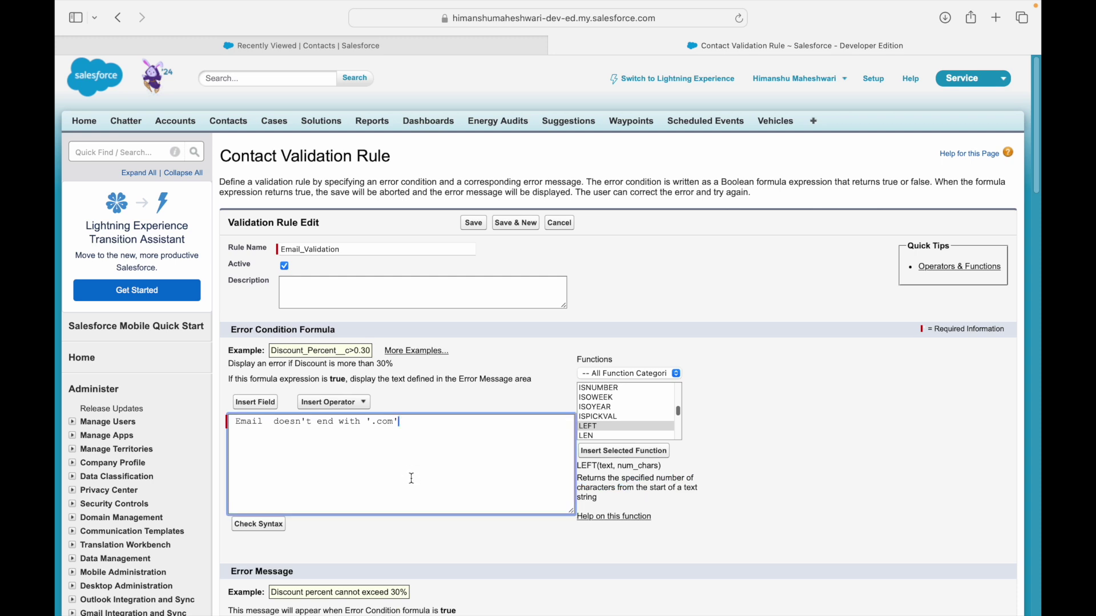
{"action": "key", "text": "super+shift+Left"}
{"action": "key", "text": "Left"}
Write a trial expression LEFT(TEXT1, 3) = h@m. against the sample, then delete it.
{"action": "type", "text": "LEFT(TEXT1, 3)"}
{"action": "key", "text": "Right"}
{"action": "key", "text": "shift+Right"}
{"action": "key", "text": "shift+Right"}
{"action": "key", "text": "shift+Right"}
{"action": "key", "text": "shift+Right"}
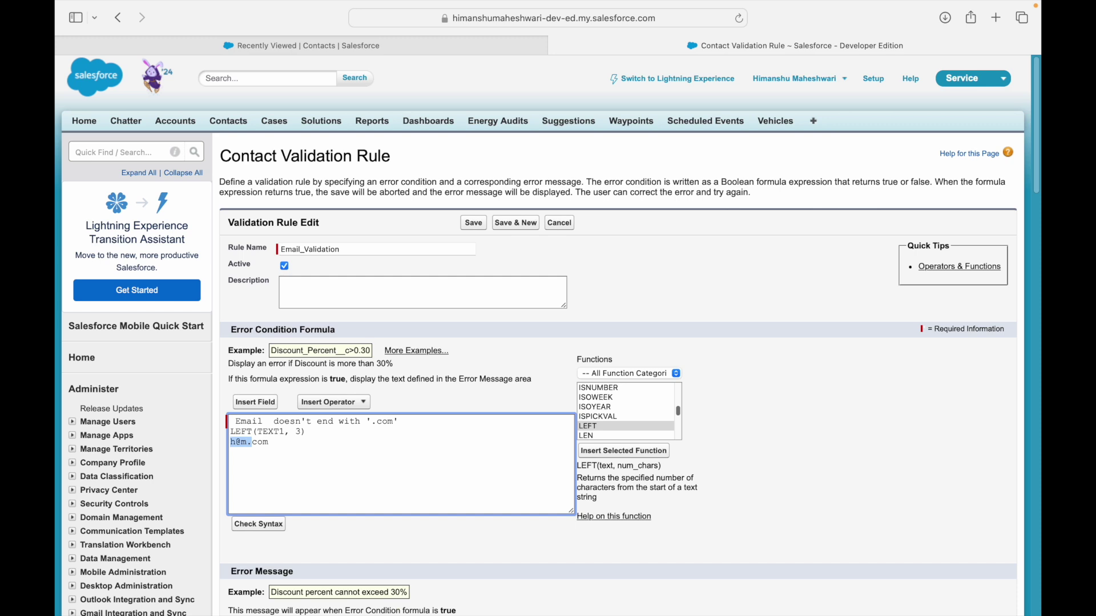
{"action": "key", "text": "Left"}
{"action": "key", "text": "Left"}
{"action": "type", "text": "= h@m."}
{"action": "key", "text": "shift+super+Left"}
{"action": "key", "text": "Right"}
{"action": "key", "text": "shift+super+Left"}
{"action": "key", "text": "BackSpace"}
Insert the RIGHT function from the Functions list into the Error Condition Formula.
{"action": "left_click", "coordinate": [632, 427]}
{"action": "key", "text": "Down"}
{"action": "key", "text": "Down"}
{"action": "key", "text": "Down"}
{"action": "key", "text": "Down"}
{"action": "key", "text": "Down"}
{"action": "key", "text": "Down"}
{"action": "key", "text": "Down"}
{"action": "key", "text": "Down"}
{"action": "key", "text": "Down"}
{"action": "key", "text": "Down"}
{"action": "key", "text": "Down"}
{"action": "key", "text": "Down"}
{"action": "key", "text": "Down"}
{"action": "key", "text": "Down"}
{"action": "key", "text": "Down"}
{"action": "key", "text": "Down"}
{"action": "key", "text": "Down"}
{"action": "key", "text": "Down"}
{"action": "key", "text": "Down"}
{"action": "key", "text": "Down"}
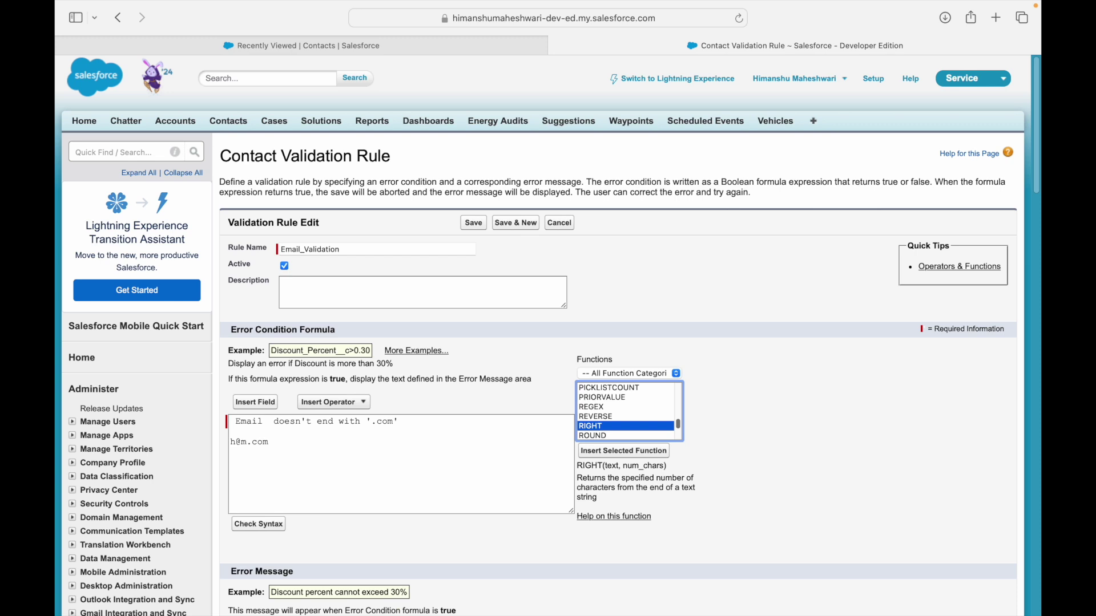
{"action": "left_click", "coordinate": [602, 453]}
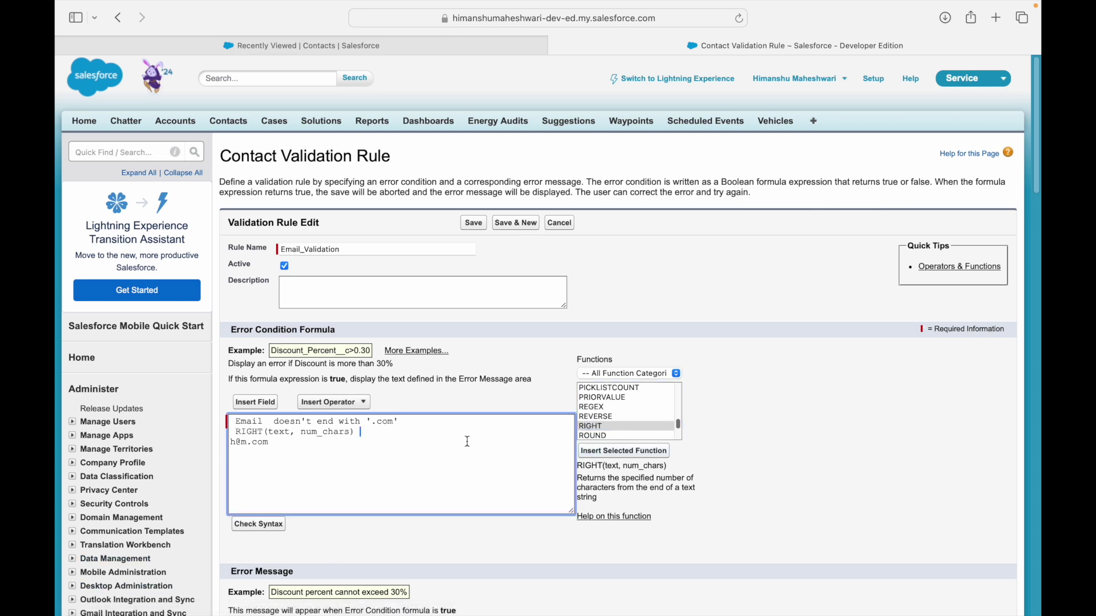
Fill the RIGHT placeholders so it reads RIGHT(Email, 3).
{"action": "double_click", "coordinate": [284, 432]}
{"action": "type", "text": "Email"}
{"action": "key", "text": "Right"}
{"action": "key", "text": "shift+Right"}
{"action": "key", "text": "shift+Right"}
{"action": "key", "text": "shift+Right"}
{"action": "key", "text": "shift+Right"}
{"action": "key", "text": "shift+Right"}
{"action": "key", "text": "shift+Right"}
{"action": "key", "text": "shift+Right"}
{"action": "key", "text": "shift+Right"}
{"action": "key", "text": "shift+Right"}
{"action": "type", "text": "3"}
{"action": "key", "text": "Right"}
{"action": "key", "text": "Down"}
{"action": "key", "text": "shift+Home"}
{"action": "key", "text": "BackSpace"}
{"action": "key", "text": "BackSpace"}
{"action": "key", "text": "Up"}
{"action": "key", "text": "shift+End"}
{"action": "key", "text": "End"}
{"action": "key", "text": "shift+Home"}
{"action": "key", "text": "BackSpace"}
Remove the stray space and blank first line so RIGHT starts the formula.
{"action": "key", "text": "Down"}
{"action": "key", "text": "Right"}
{"action": "key", "text": "BackSpace"}
{"action": "key", "text": "Up"}
{"action": "key", "text": "Down"}
{"action": "key", "text": "shift+Up"}
{"action": "key", "text": "BackSpace"}
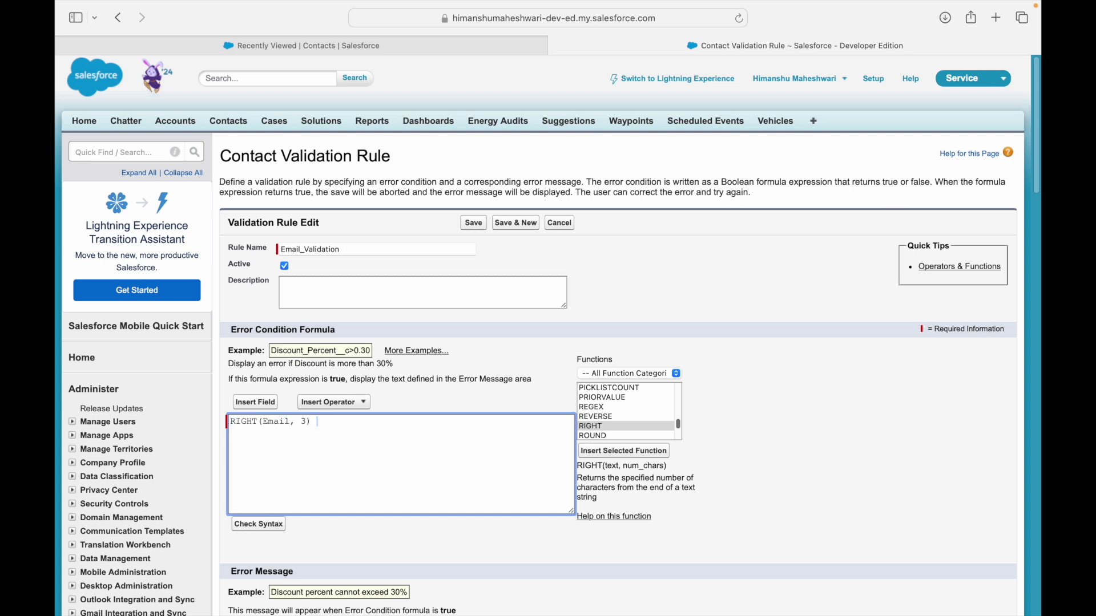
Complete the condition as <> 'com' and run Check Syntax.
{"action": "type", "text": "!= ''"}
{"action": "key", "text": "Left"}
{"action": "type", "text": "com"}
{"action": "double_click", "coordinate": [347, 421]}
{"action": "key", "text": "Left"}
{"action": "key", "text": "Left"}
{"action": "key", "text": "Left"}
{"action": "key", "text": "Left"}
{"action": "key", "text": "Left"}
{"action": "key", "text": "shift+Right"}
{"action": "key", "text": "shift+Right"}
{"action": "type", "text": "<>"}
{"action": "left_click", "coordinate": [264, 524]}
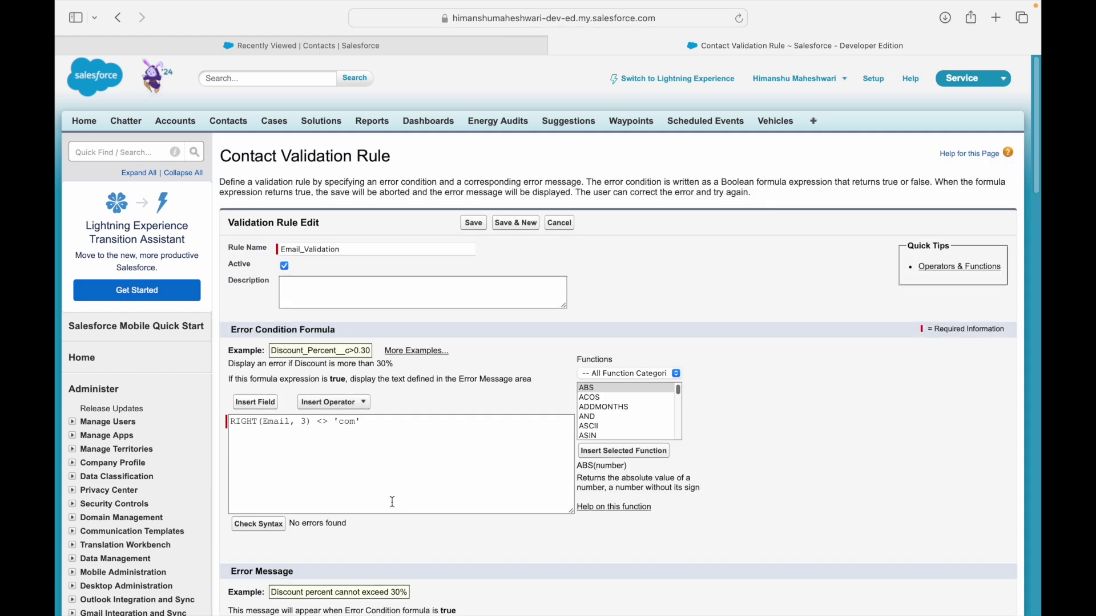
Enter error message 'Emails should always end with .com', set its location to the Email field, and save.
{"action": "scroll", "coordinate": [376, 461], "scroll_direction": "down", "scroll_amount": 5}
{"action": "left_click", "coordinate": [327, 398]}
{"action": "type", "text": "Emails sh"}
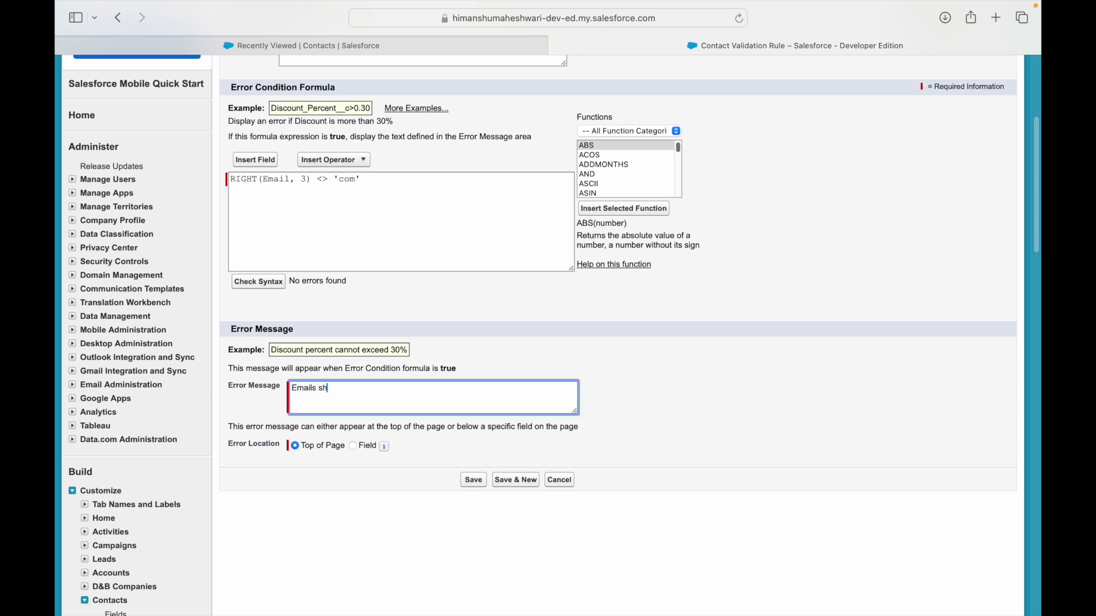
{"action": "type", "text": "ould always end with .com"}
{"action": "left_click", "coordinate": [363, 446]}
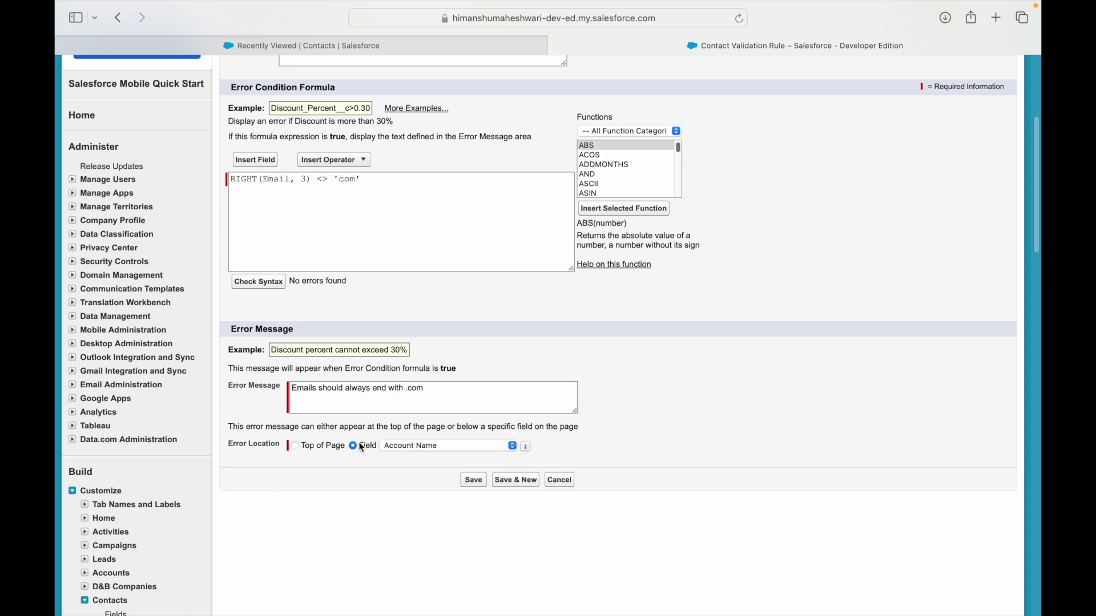
{"action": "left_click", "coordinate": [397, 448]}
{"action": "scroll", "coordinate": [415, 572], "scroll_direction": "down", "scroll_amount": 2}
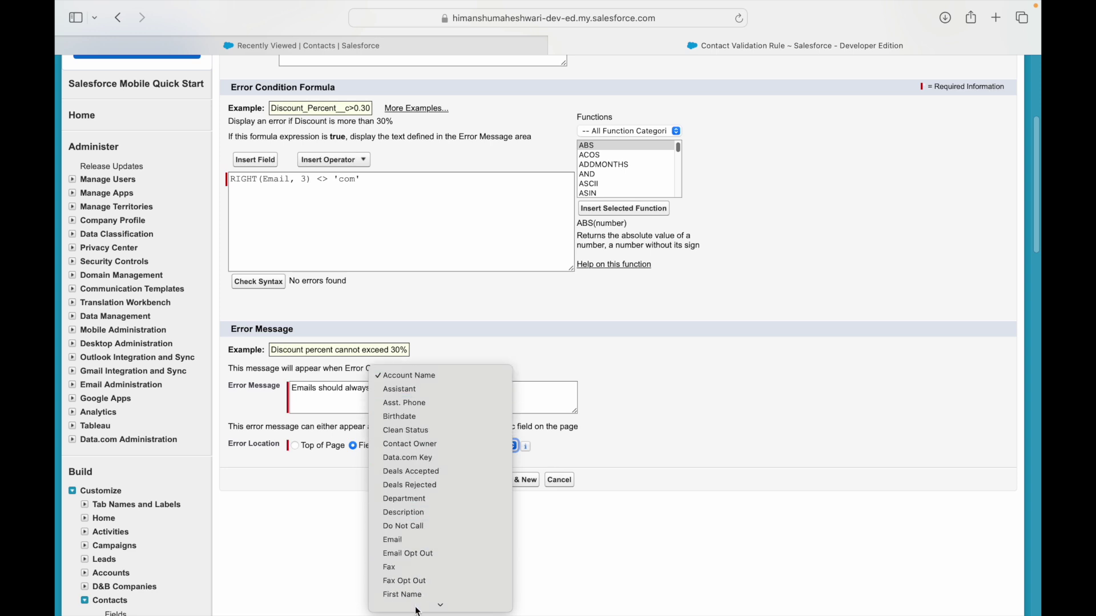
{"action": "left_click", "coordinate": [399, 526]}
{"action": "left_click", "coordinate": [479, 488]}
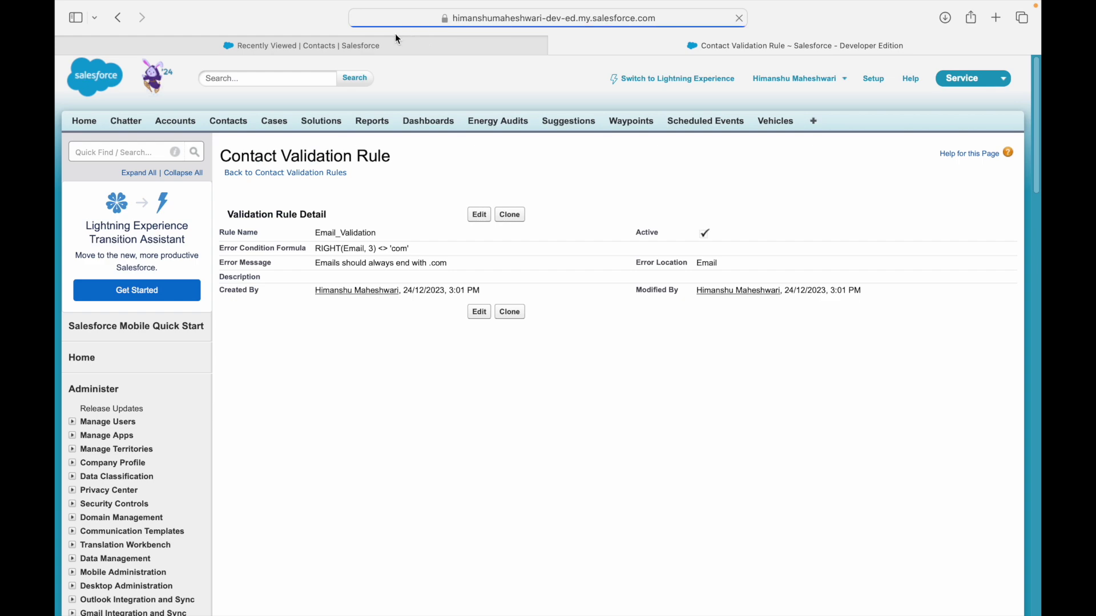
{"action": "left_click", "coordinate": [391, 46]}
Edit a contact's email to end in '.cccom' and save it without error.
{"action": "left_click", "coordinate": [137, 202]}
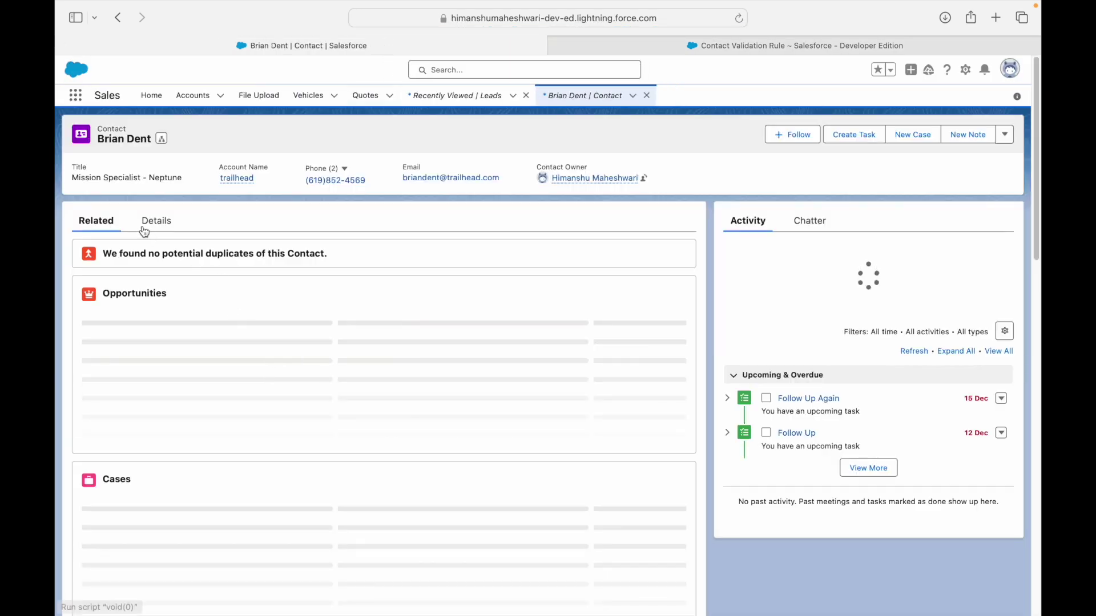
{"action": "left_click", "coordinate": [144, 224]}
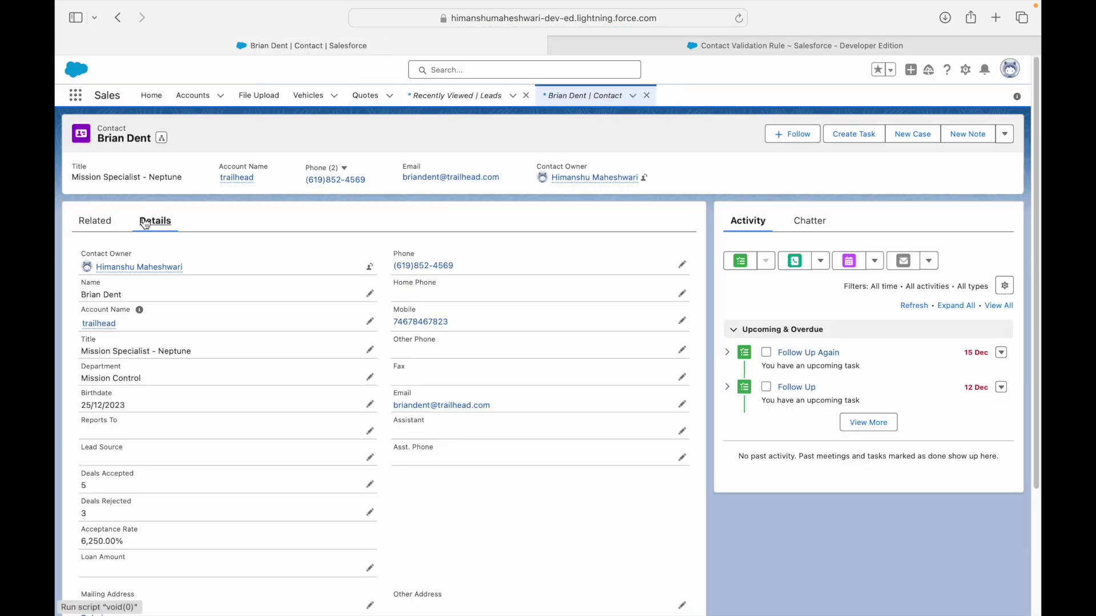
{"action": "left_click", "coordinate": [683, 405]}
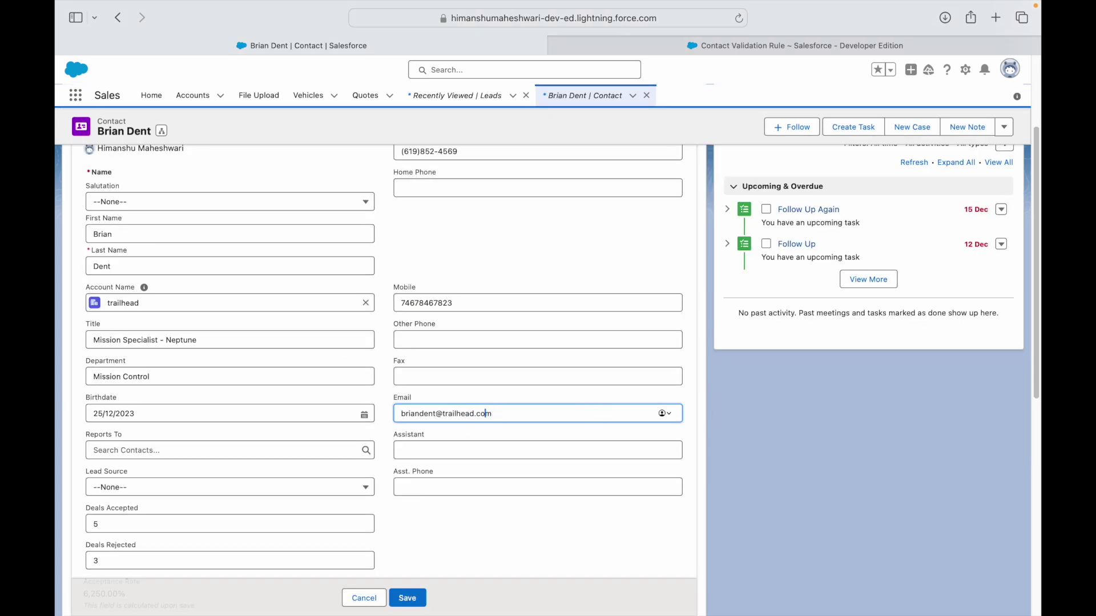
{"action": "type", "text": "ccc"}
{"action": "left_click", "coordinate": [408, 597]}
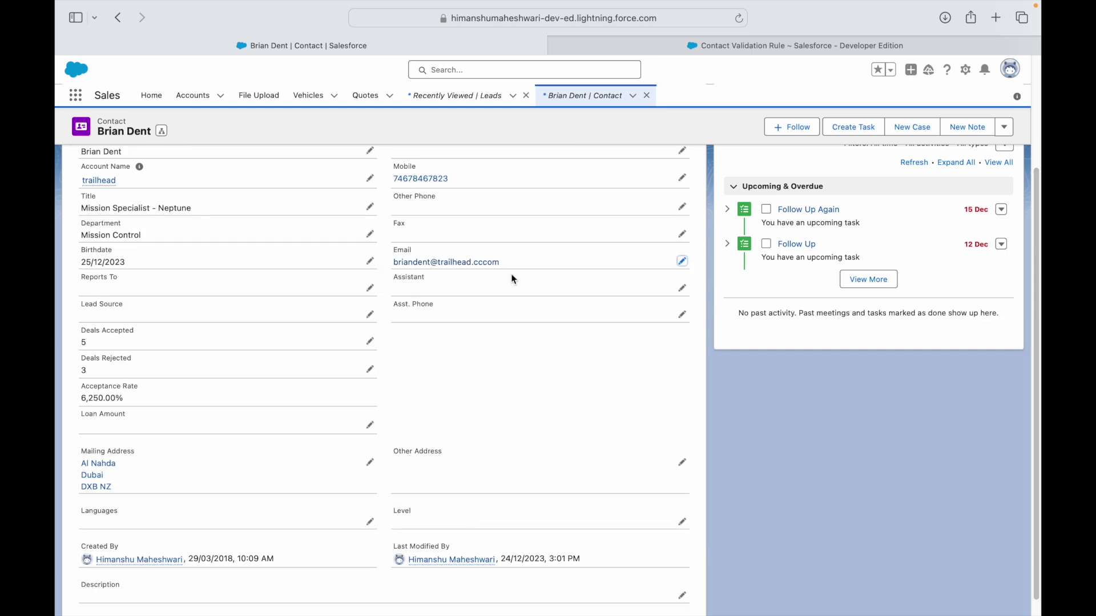
{"action": "left_click_drag", "start_coordinate": [500, 262], "coordinate": [483, 262]}
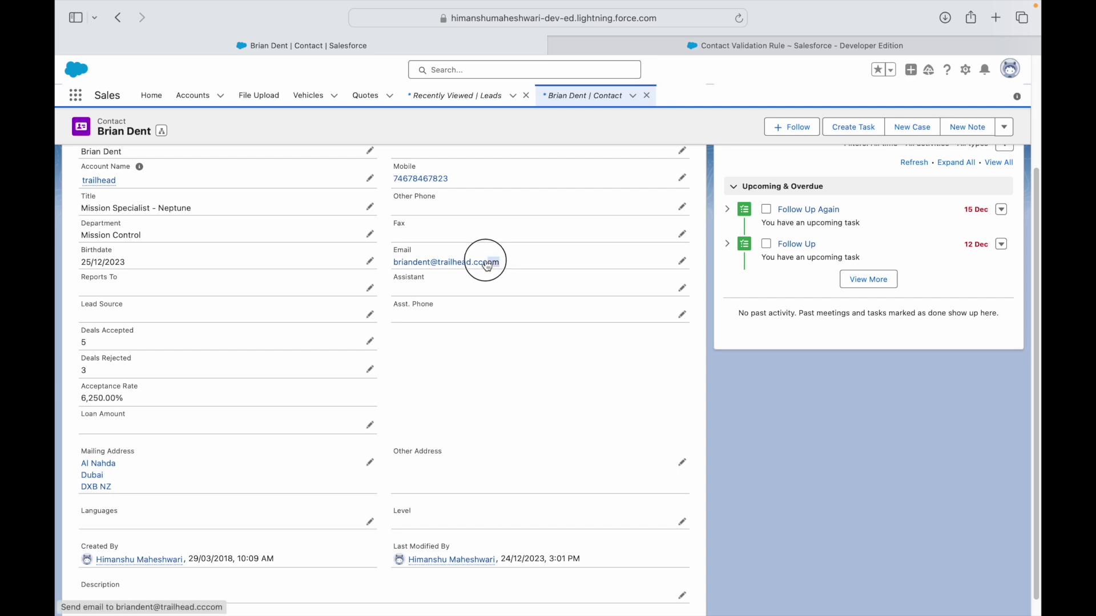
{"action": "left_click", "coordinate": [520, 388]}
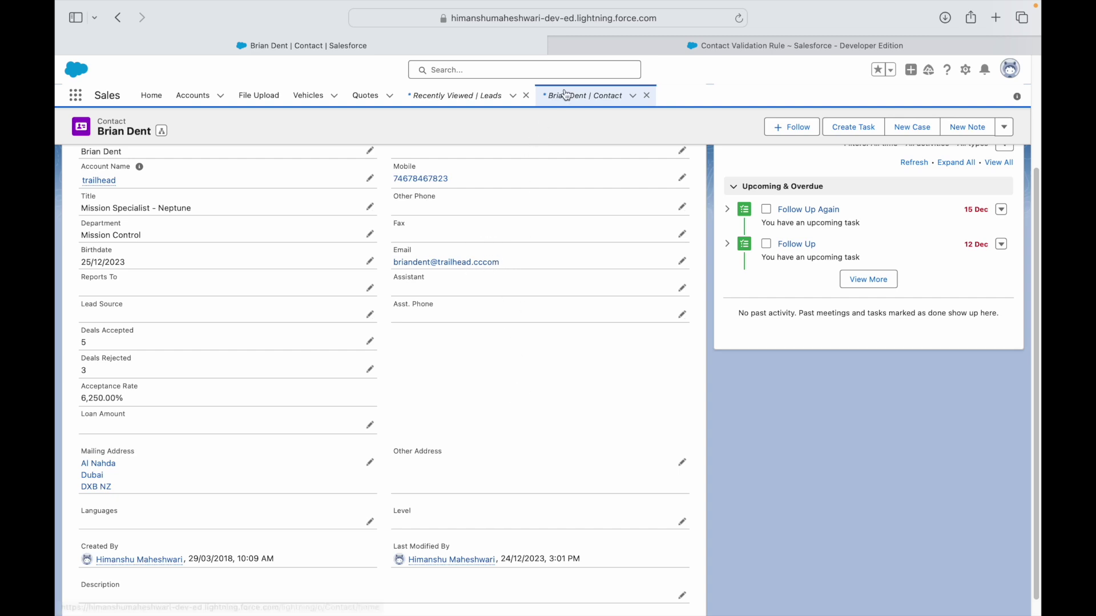
Reopen Email_Validation for editing and change the compared text to '.com'.
{"action": "left_click", "coordinate": [605, 38]}
{"action": "left_click", "coordinate": [481, 219]}
{"action": "left_click", "coordinate": [340, 423]}
{"action": "type", "text": ".com'"}
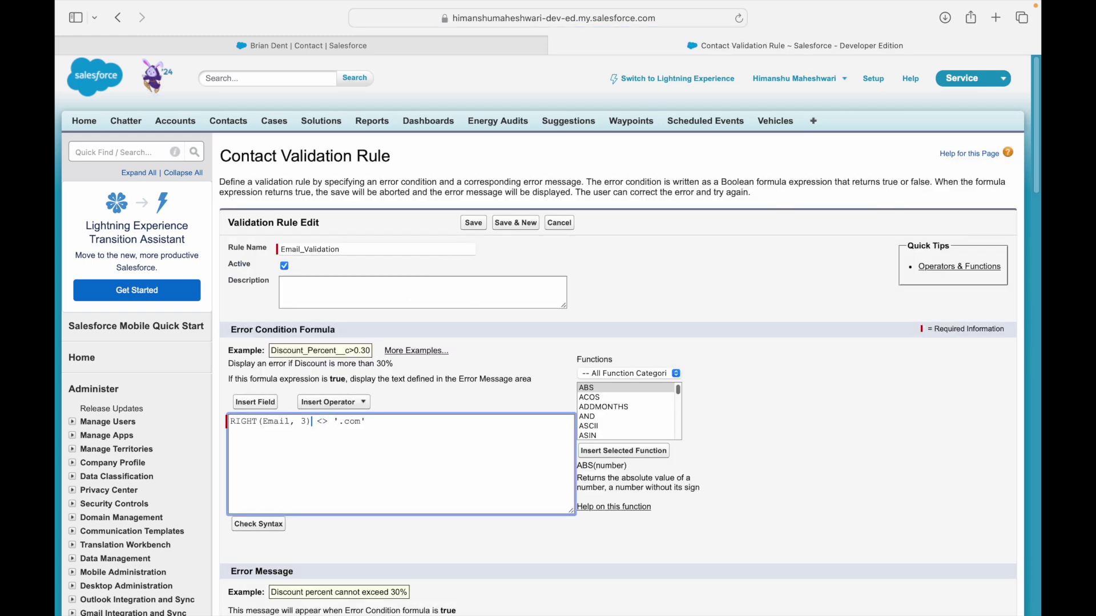
Change the character count to 4 so the condition is RIGHT(Email, 4) <> '.com', and save.
{"action": "key", "text": "BackSpace"}
{"action": "type", "text": "4"}
{"action": "left_click", "coordinate": [272, 526]}
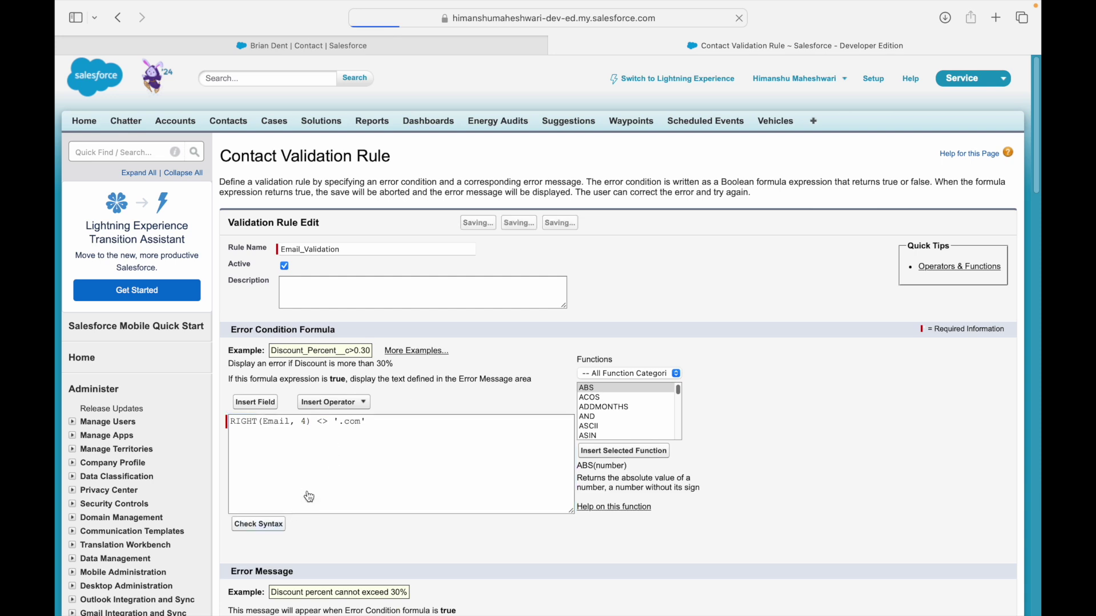
{"action": "left_click", "coordinate": [471, 224]}
Edit the contact's '.cccom' email and try saving it to trigger the validation error.
{"action": "left_click", "coordinate": [413, 50]}
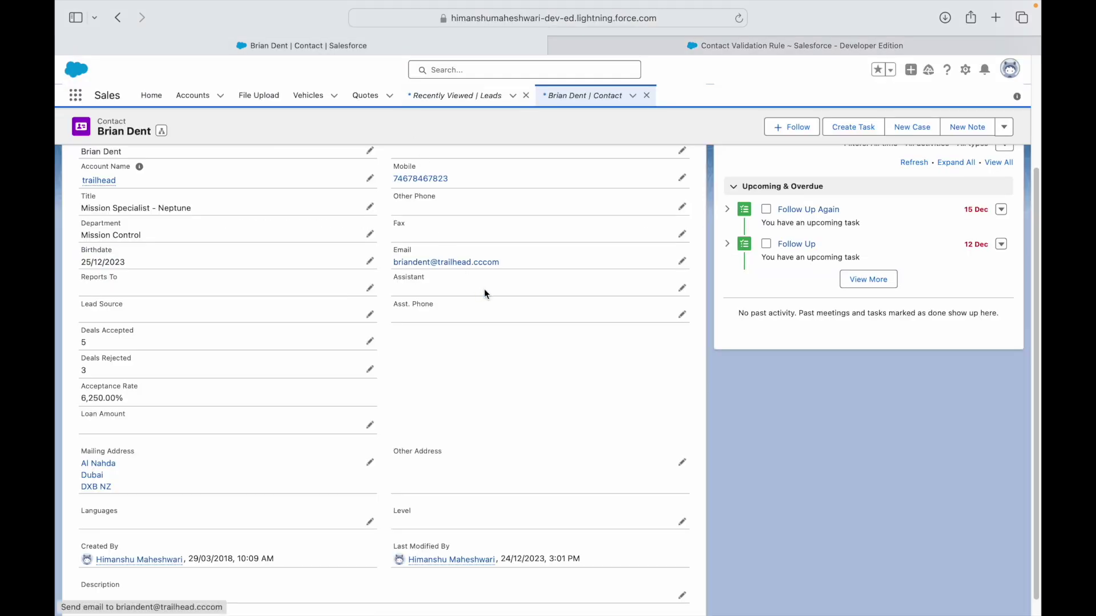
{"action": "left_click", "coordinate": [682, 263]}
{"action": "key", "text": "shift+super+Left"}
{"action": "key", "text": "Left"}
{"action": "key", "text": "Right"}
{"action": "key", "text": "Right"}
{"action": "key", "text": "Right"}
{"action": "key", "text": "BackSpace"}
{"action": "type", "text": "s"}
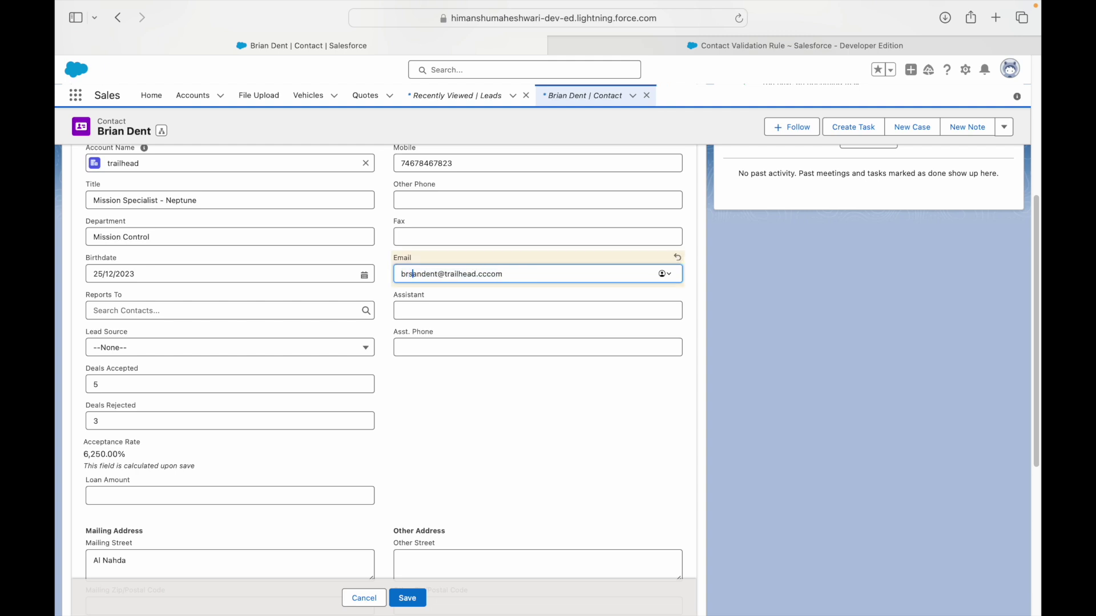
{"action": "left_click", "coordinate": [407, 598]}
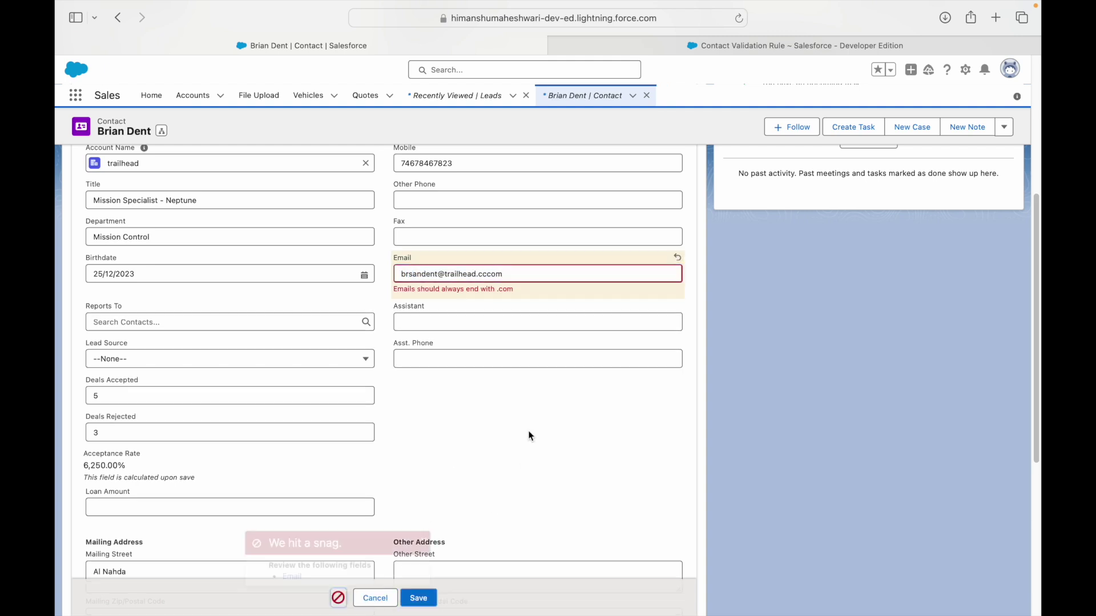
Correct the email to end in '.com', save it, and review the rule's RIGHT formula.
{"action": "left_click", "coordinate": [517, 274]}
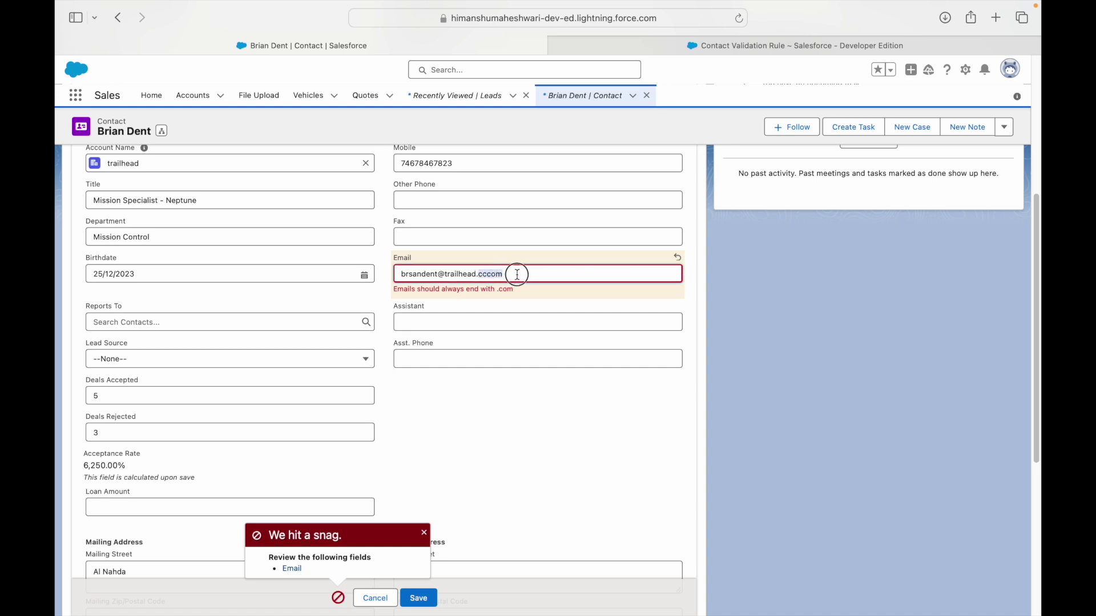
{"action": "key", "text": "Left"}
{"action": "key", "text": "BackSpace"}
{"action": "key", "text": "BackSpace"}
{"action": "left_click", "coordinate": [418, 598]}
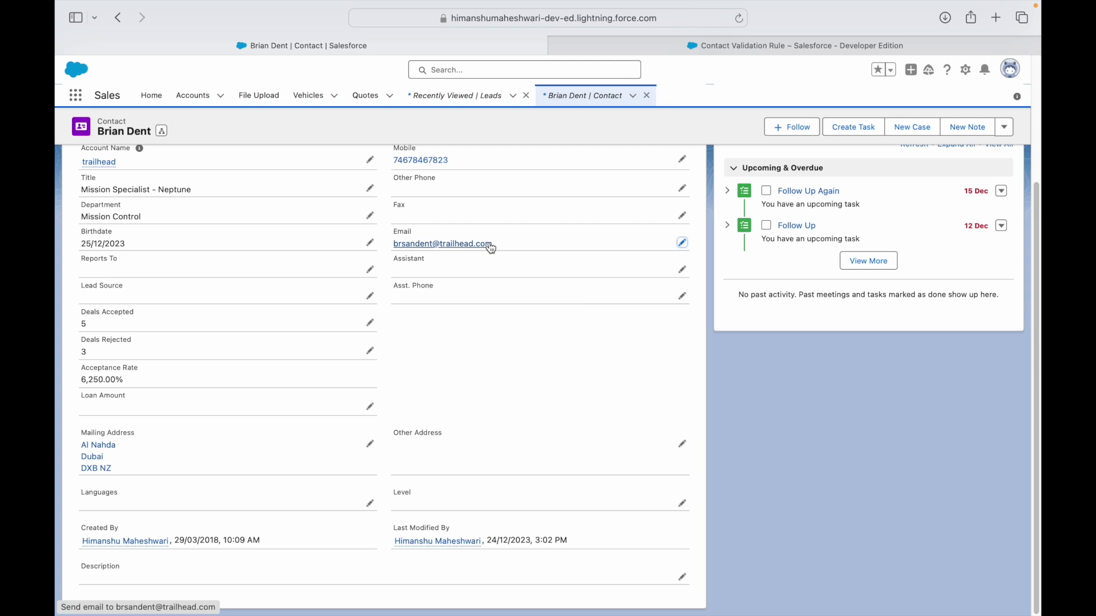
{"action": "left_click", "coordinate": [680, 48]}
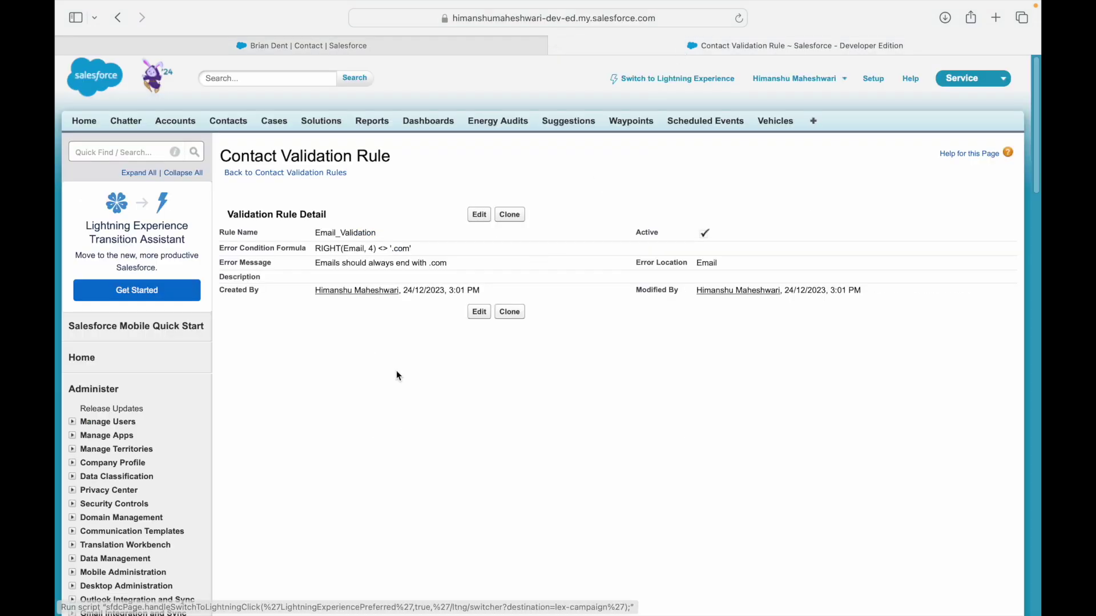
{"action": "double_click", "coordinate": [334, 248]}
{"action": "left_click", "coordinate": [418, 191]}
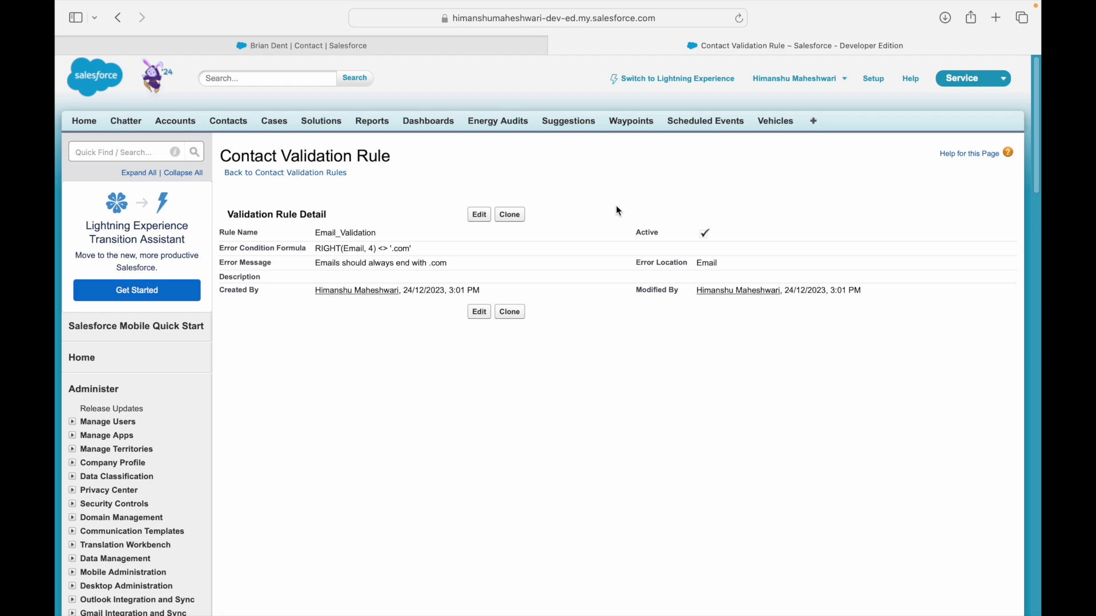
{"action": "key", "text": "ctrl+Left"}
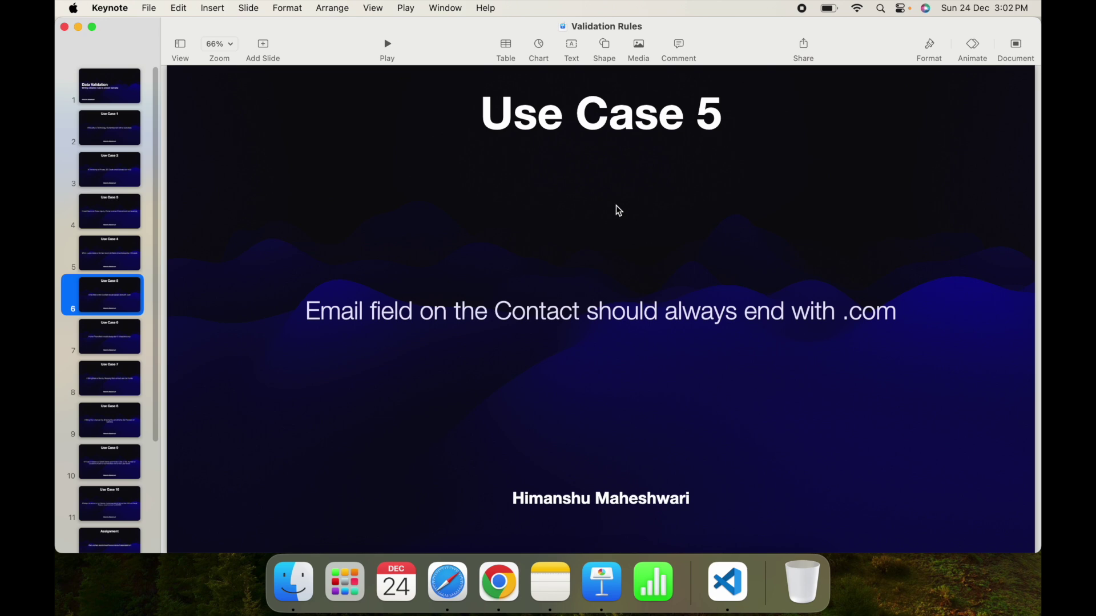
View the Use Case 6 slide on 10-character Home Phone, then return to Contact validation rules.
{"action": "left_click", "coordinate": [118, 349]}
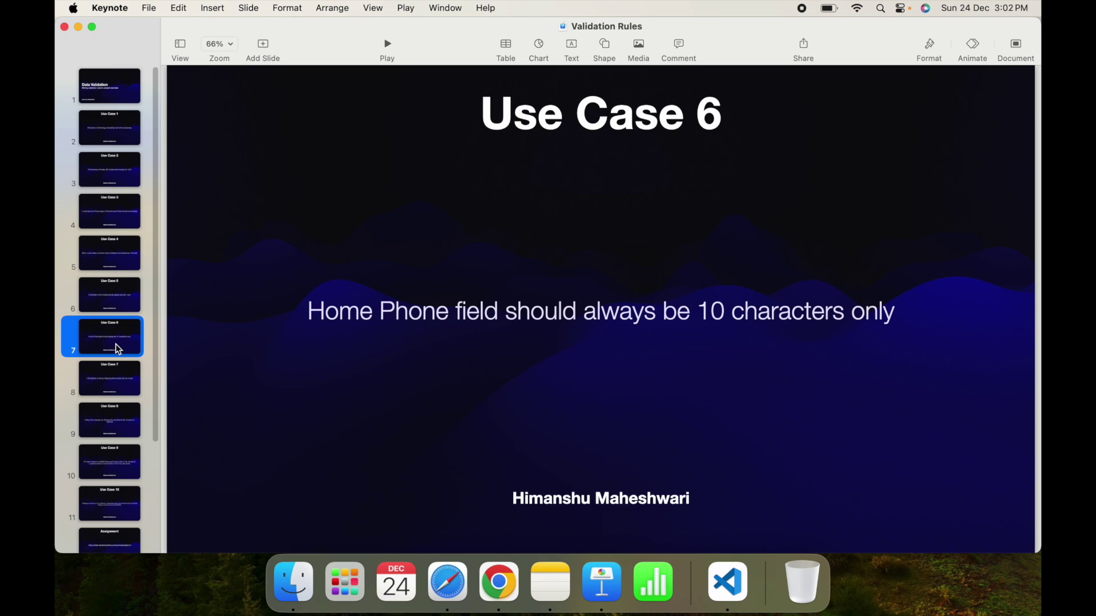
{"action": "key", "text": "ctrl+Right"}
{"action": "left_click", "coordinate": [321, 178]}
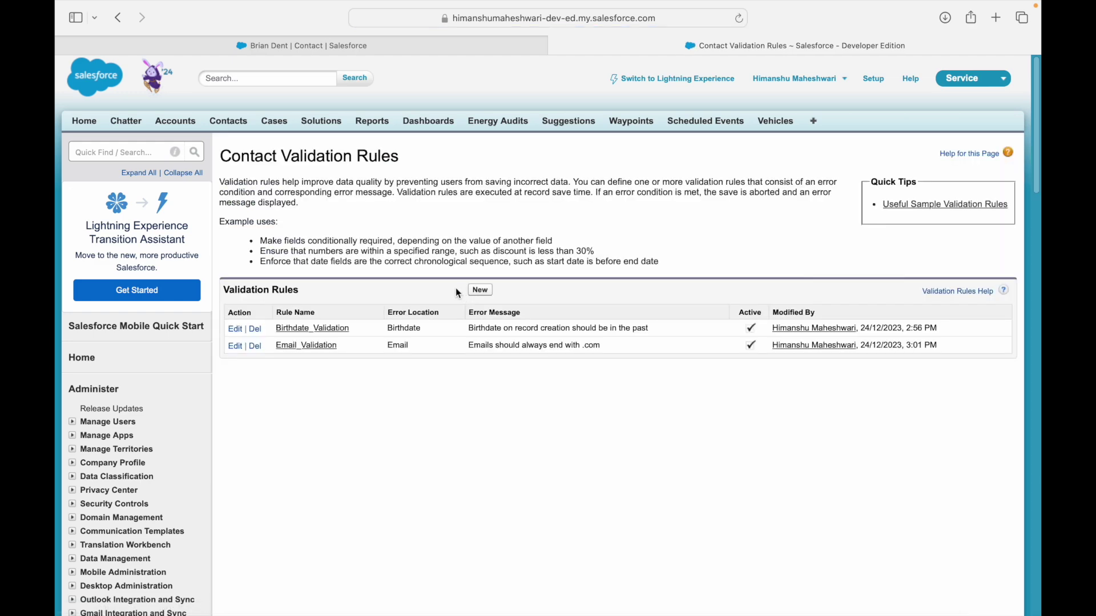
Start a new contact validation rule named 'Home Phone Length Validation'.
{"action": "left_click", "coordinate": [478, 290]}
{"action": "left_click", "coordinate": [329, 249]}
{"action": "type", "text": "Home Phone "}
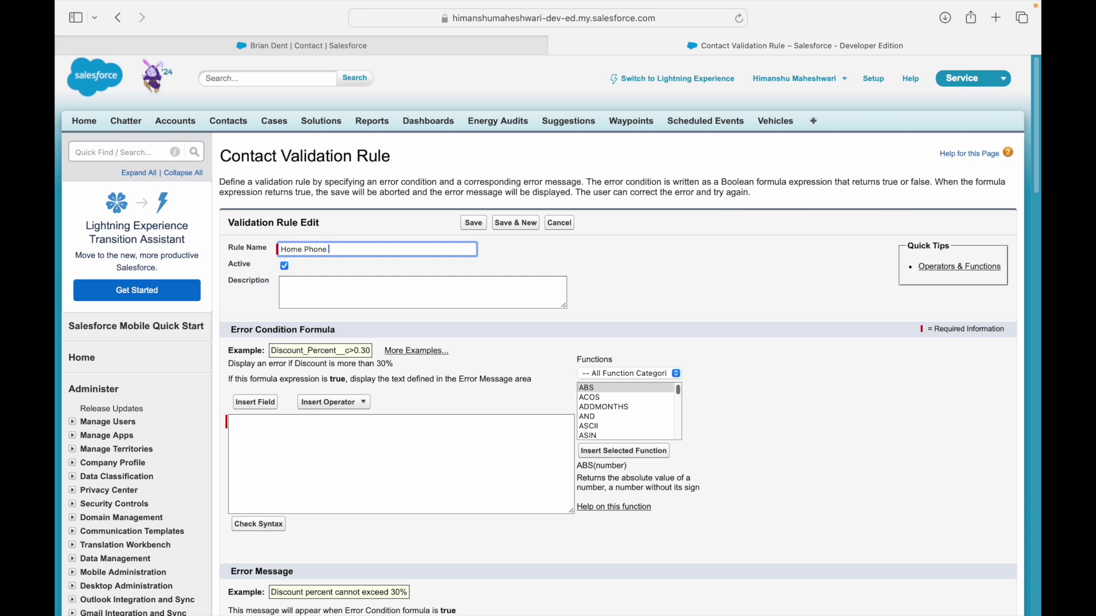
{"action": "type", "text": "Length Validation"}
Look up the LEN function and its description in the function list.
{"action": "left_click", "coordinate": [421, 469]}
{"action": "left_click", "coordinate": [607, 389]}
{"action": "key", "text": "l"}
{"action": "key", "text": "e"}
{"action": "key", "text": "n"}
{"action": "key", "text": "Up"}
{"action": "key", "text": "Down"}
{"action": "left_click_drag", "start_coordinate": [622, 481], "coordinate": [662, 475]}
{"action": "left_click", "coordinate": [619, 493]}
Build the error condition formula LEN(HomePhone) <> 10.
{"action": "left_click", "coordinate": [452, 457]}
{"action": "left_click", "coordinate": [245, 402]}
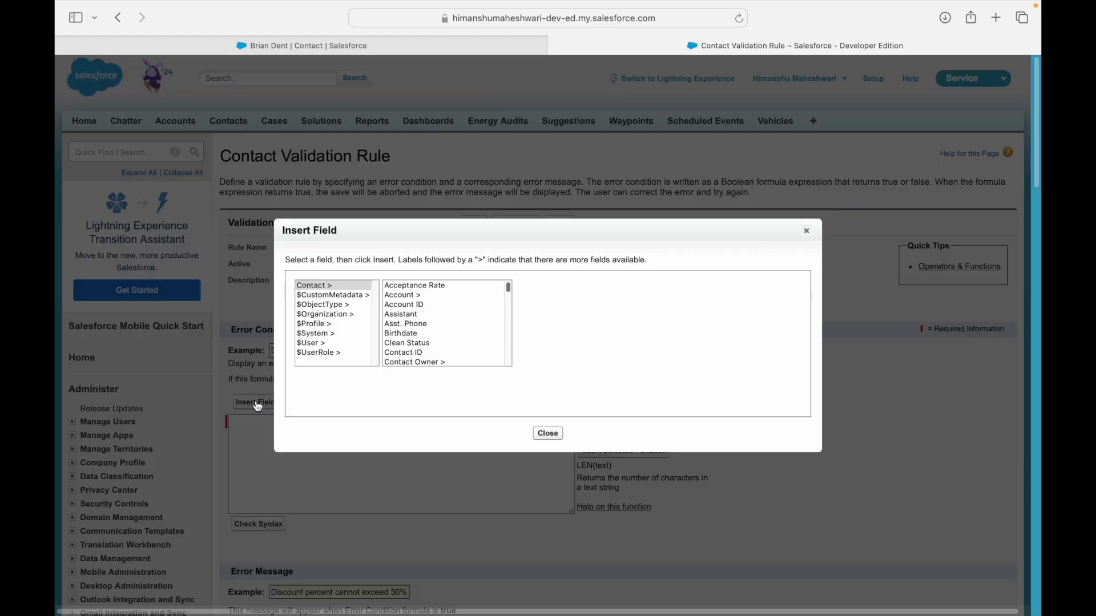
{"action": "left_click", "coordinate": [417, 323]}
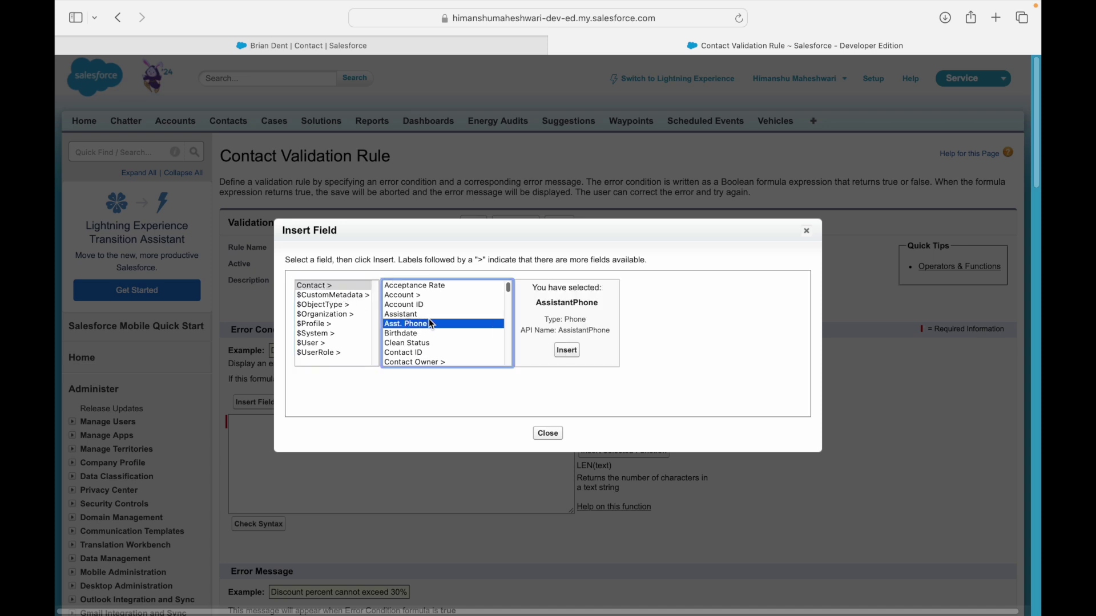
{"action": "key", "text": "h"}
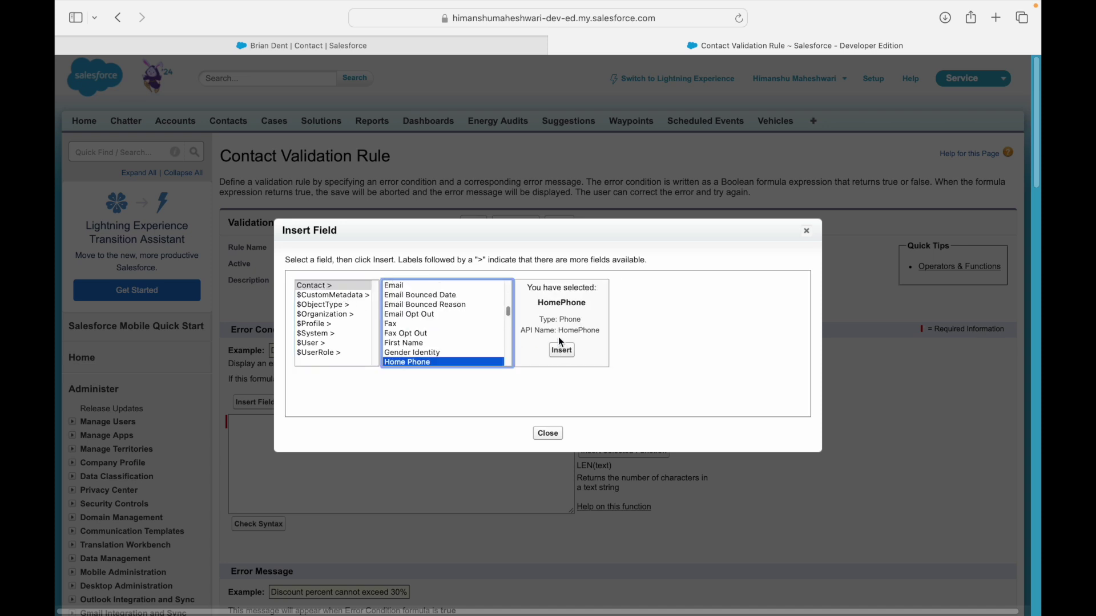
{"action": "left_click", "coordinate": [562, 350]}
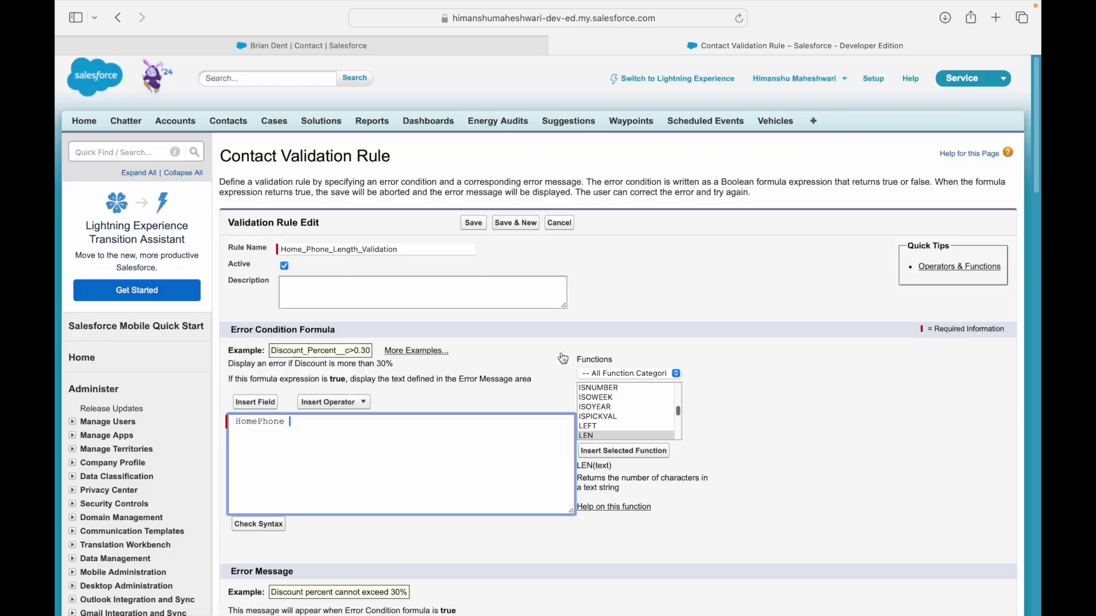
{"action": "key", "text": "BackSpace"}
{"action": "left_click", "coordinate": [687, 479]}
{"action": "left_click", "coordinate": [242, 422]}
{"action": "type", "text": "LEN ("}
{"action": "key", "text": "shift+super+Right"}
{"action": "key", "text": "Right"}
{"action": "key", "text": "BackSpace"}
{"action": "key", "text": "super+Right"}
{"action": "type", "text": "<> 10"}
Enter the error message saying Home Phone must be 10 digits, and check the syntax.
{"action": "scroll", "coordinate": [362, 464], "scroll_direction": "down", "scroll_amount": 2}
{"action": "left_click", "coordinate": [294, 601]}
{"action": "type", "text": "Home Phone should always be 10"}
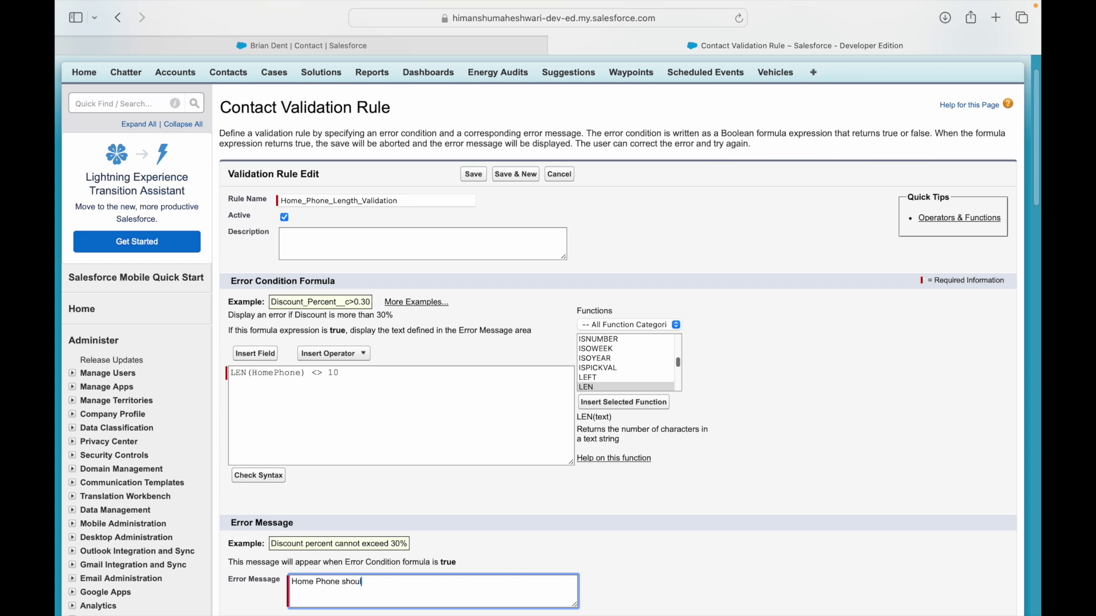
{"action": "type", "text": " digits only"}
{"action": "left_click", "coordinate": [259, 475]}
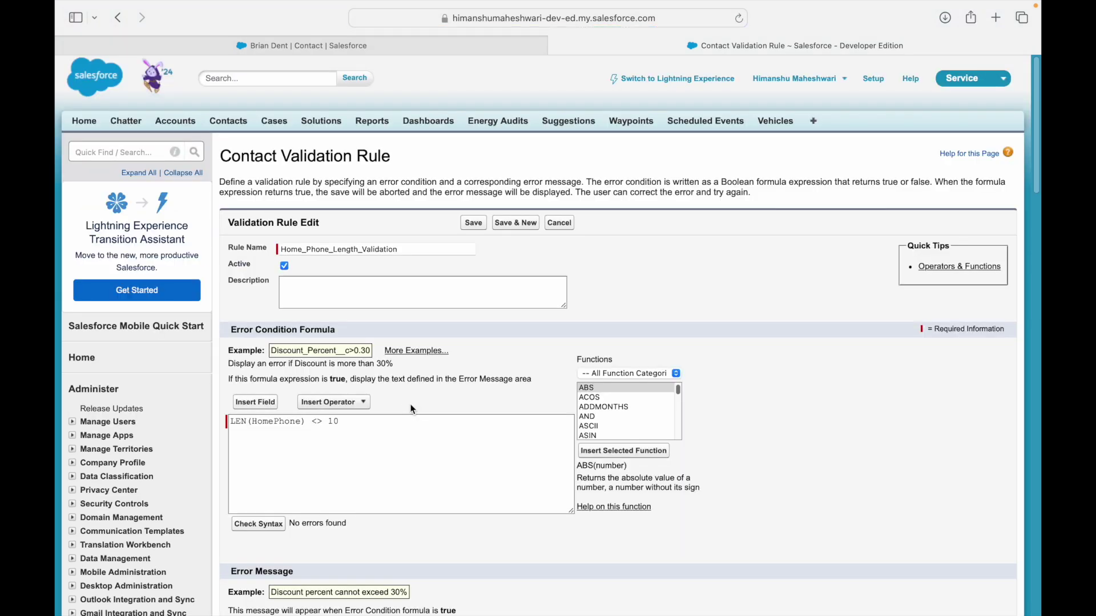
Set the error location to the Home Phone field and save the rule.
{"action": "scroll", "coordinate": [445, 435], "scroll_direction": "down", "scroll_amount": 3}
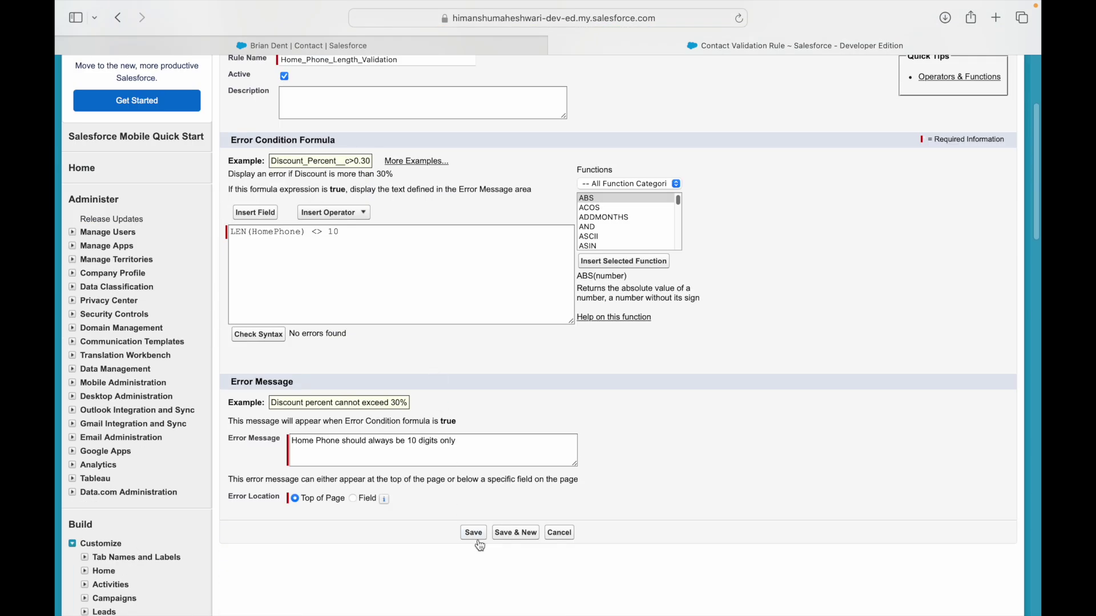
{"action": "left_click", "coordinate": [354, 499]}
{"action": "left_click", "coordinate": [413, 498]}
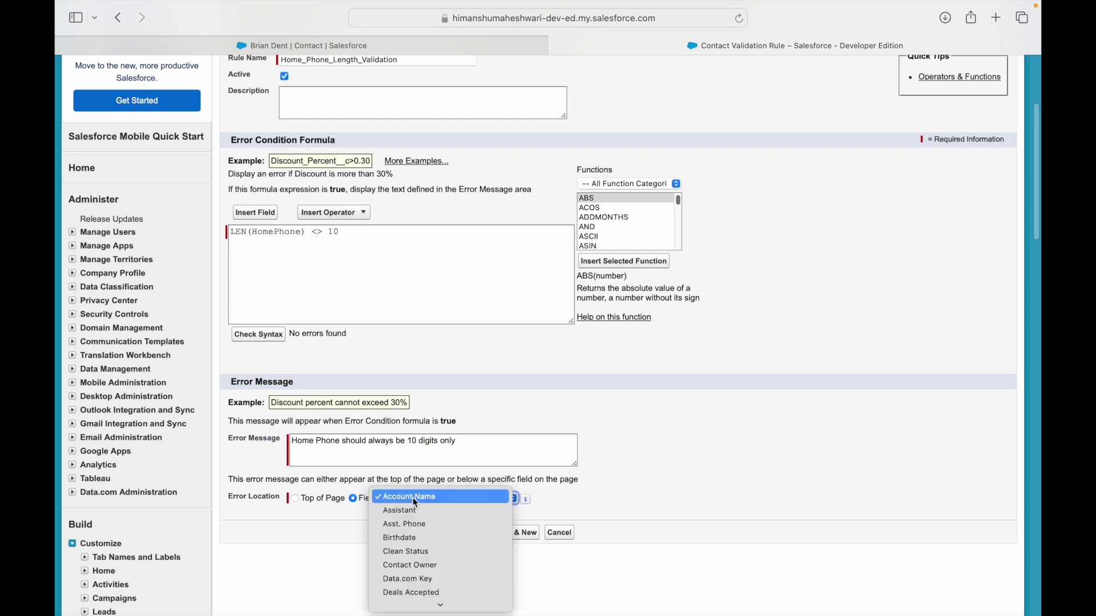
{"action": "key", "text": "h"}
{"action": "key", "text": "Return"}
{"action": "left_click", "coordinate": [474, 533]}
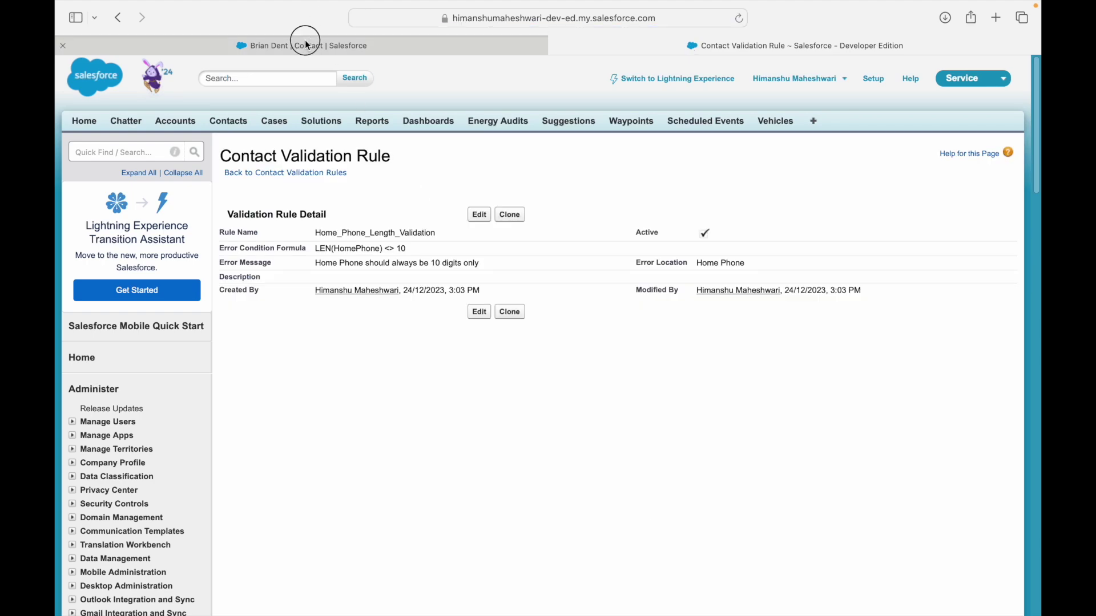
{"action": "left_click", "coordinate": [306, 46]}
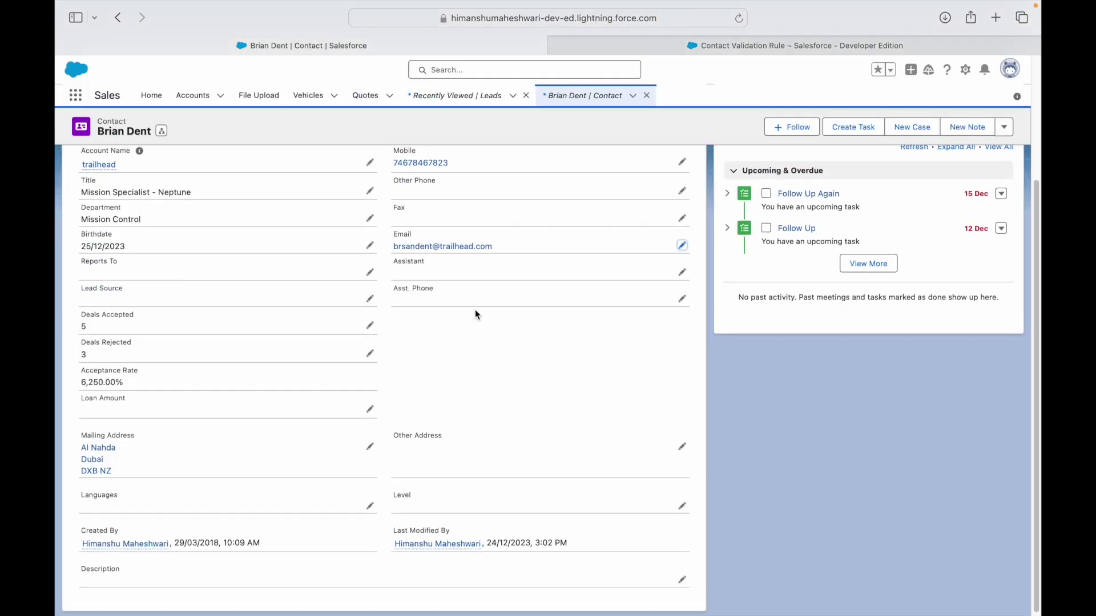
{"action": "scroll", "coordinate": [475, 309], "scroll_direction": "up", "scroll_amount": 1}
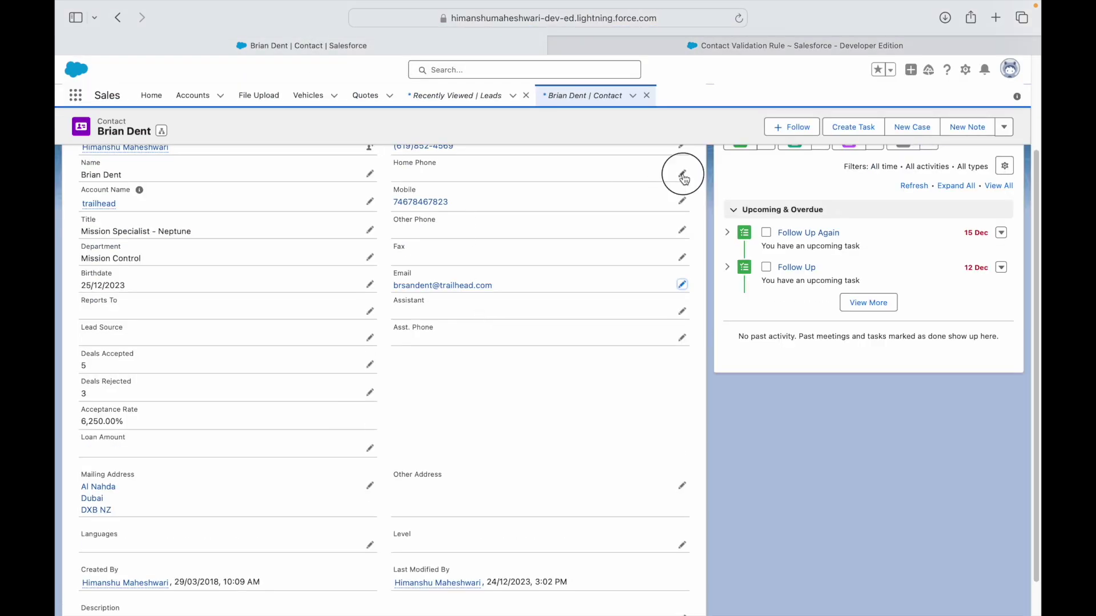
Enter the mobile number plus '565' as Home Phone and save, triggering the length error.
{"action": "left_click", "coordinate": [679, 177]}
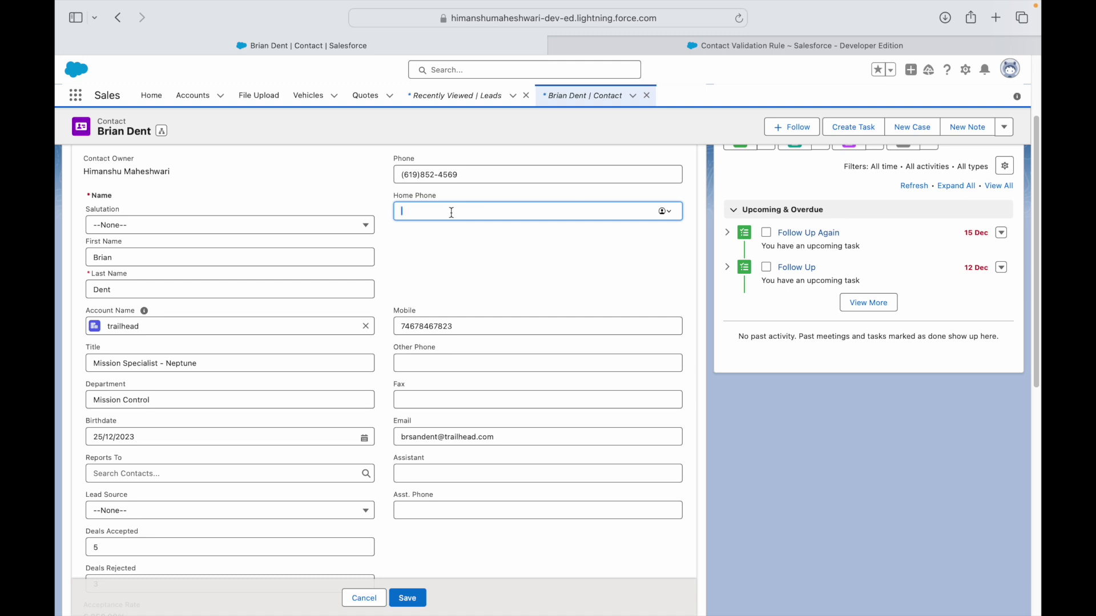
{"action": "double_click", "coordinate": [444, 326]}
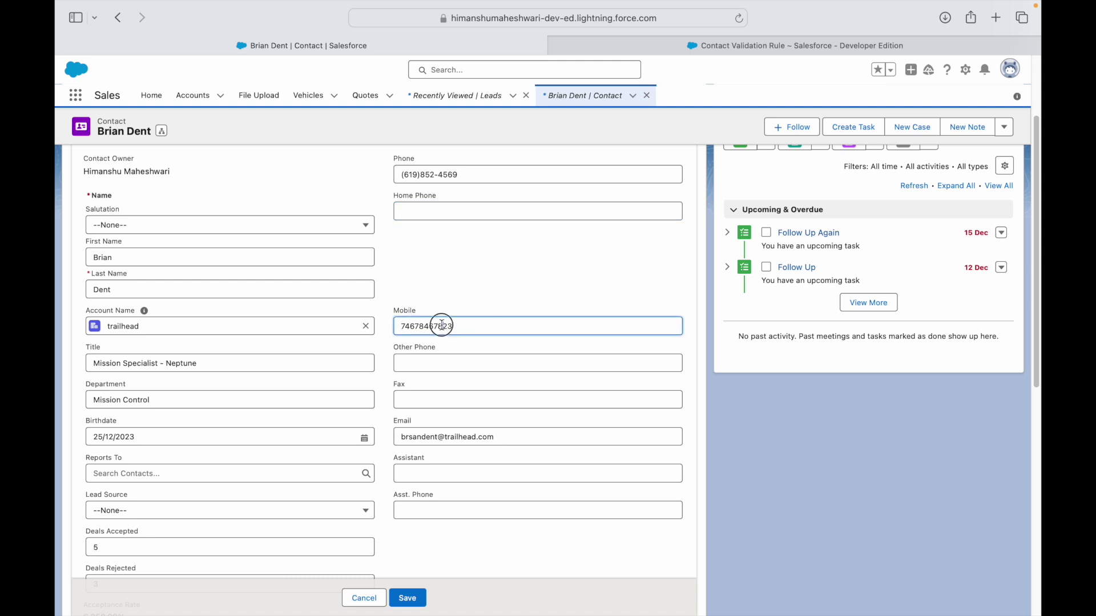
{"action": "key", "text": "super+c"}
{"action": "left_click", "coordinate": [437, 212]}
{"action": "key", "text": "super+v"}
{"action": "type", "text": "565"}
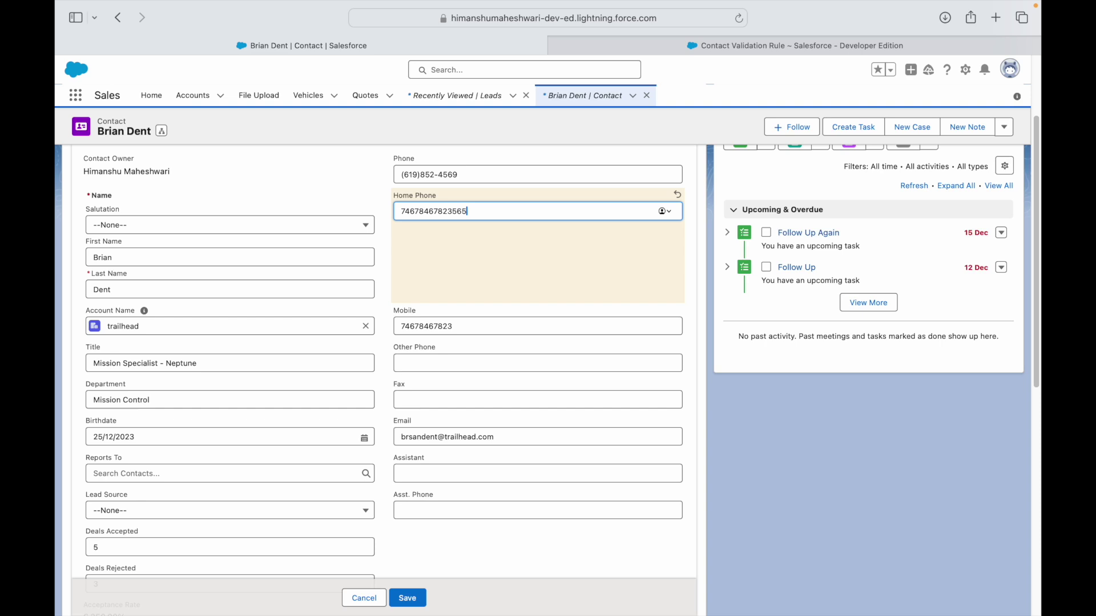
{"action": "left_click", "coordinate": [422, 595]}
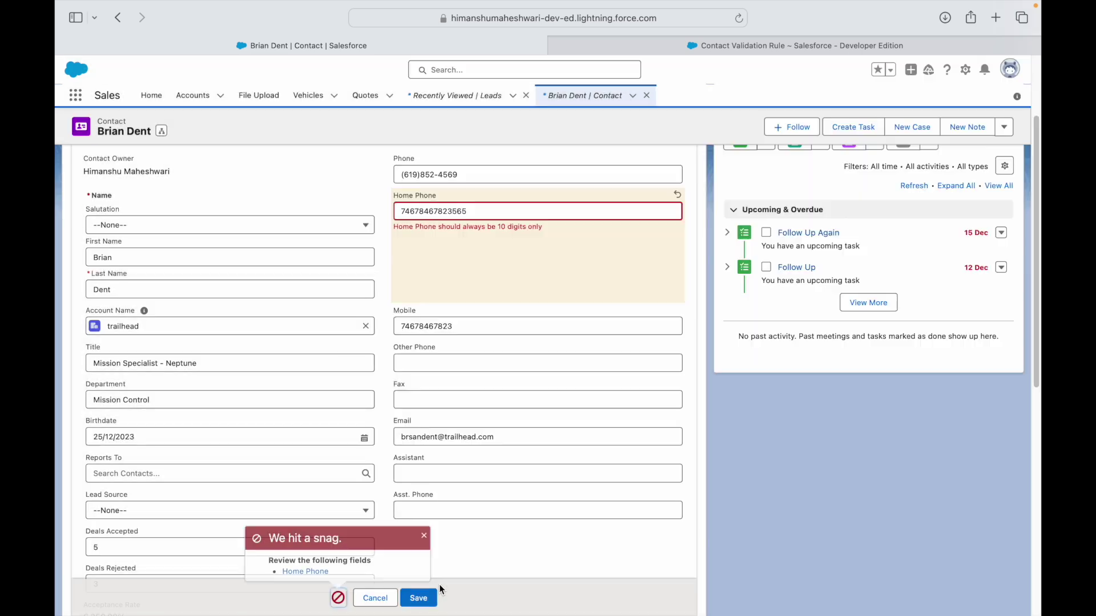
Correct Home Phone to exactly 10 digits and save the contact successfully.
{"action": "left_click_drag", "start_coordinate": [473, 227], "coordinate": [540, 214]}
{"action": "left_click", "coordinate": [457, 215]}
{"action": "left_click_drag", "start_coordinate": [428, 212], "coordinate": [500, 211]}
{"action": "key", "text": "BackSpace"}
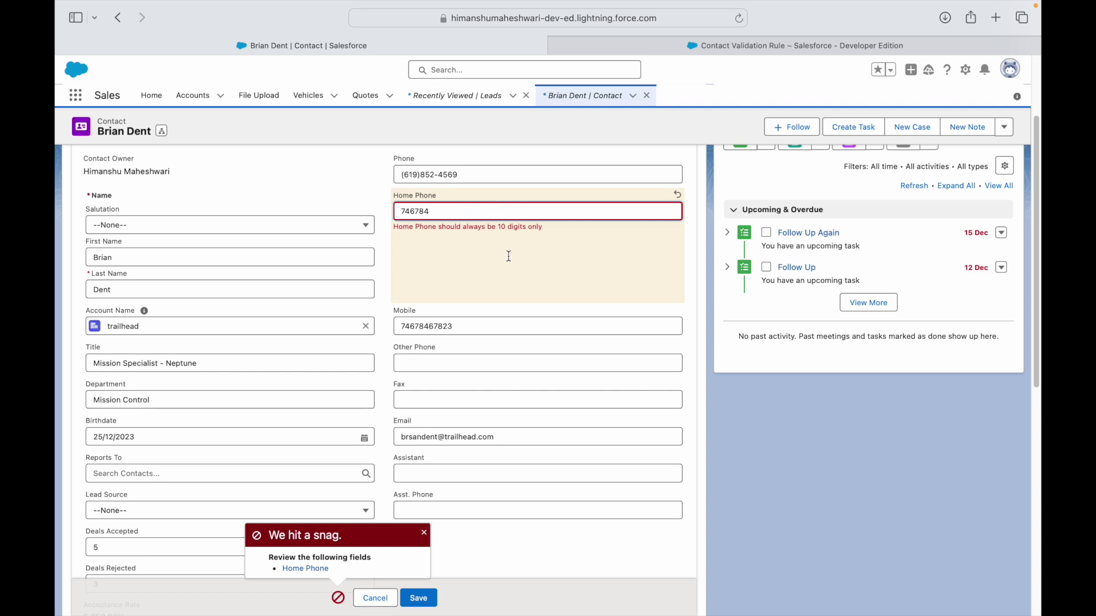
{"action": "left_click", "coordinate": [420, 598]}
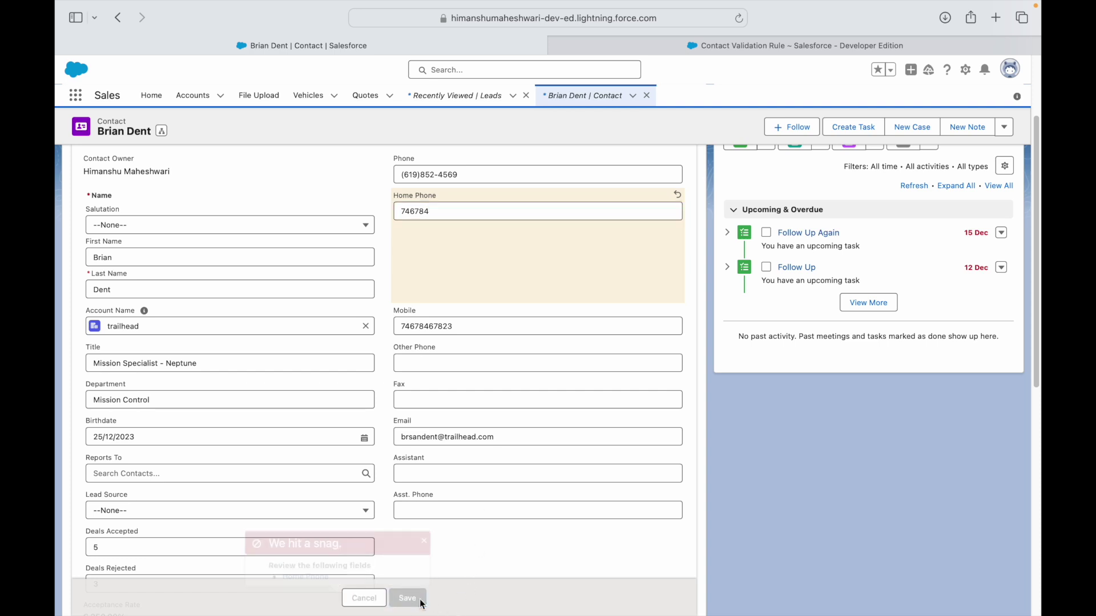
{"action": "left_click_drag", "start_coordinate": [400, 211], "coordinate": [431, 212]}
{"action": "left_click", "coordinate": [445, 210]}
{"action": "type", "text": "8765"}
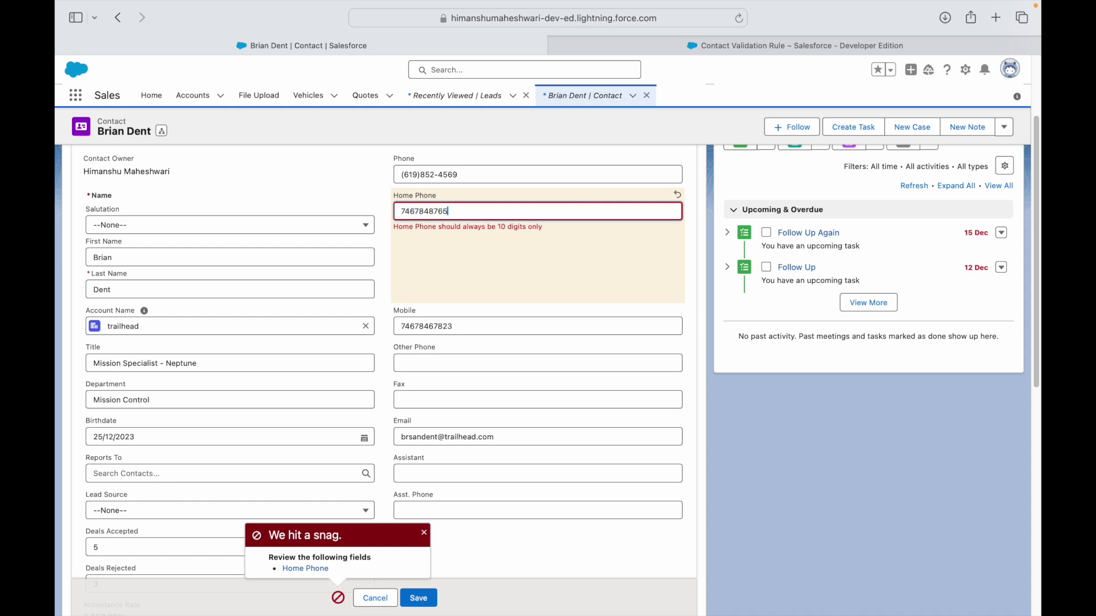
{"action": "left_click", "coordinate": [418, 597]}
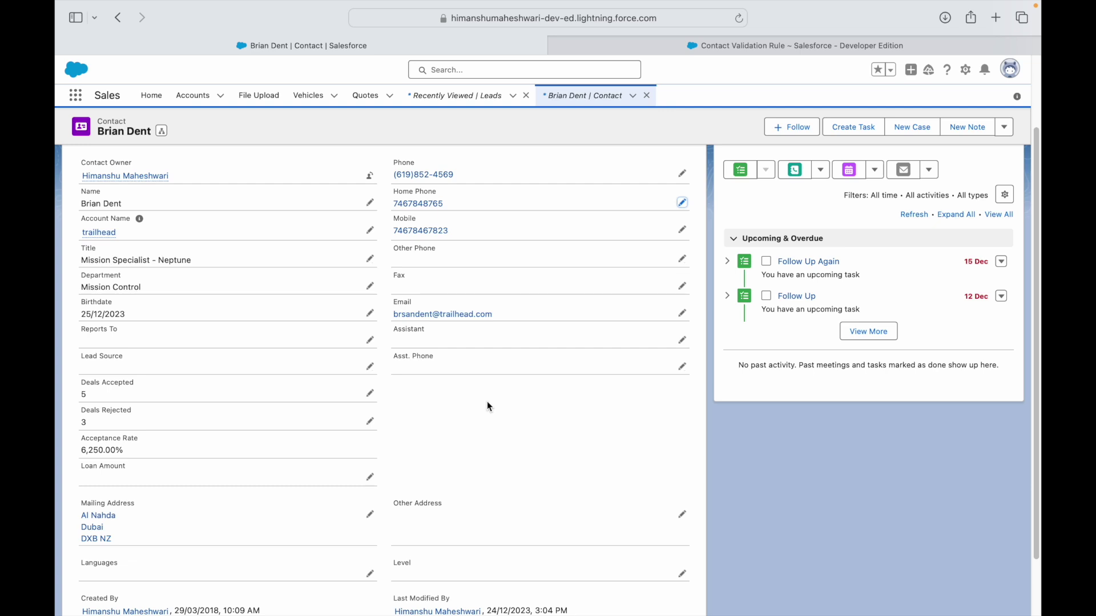
Review the Home_Phone_Length_Validation rule detail, then go to the Keynote Use Case 6 slide.
{"action": "left_click", "coordinate": [777, 42]}
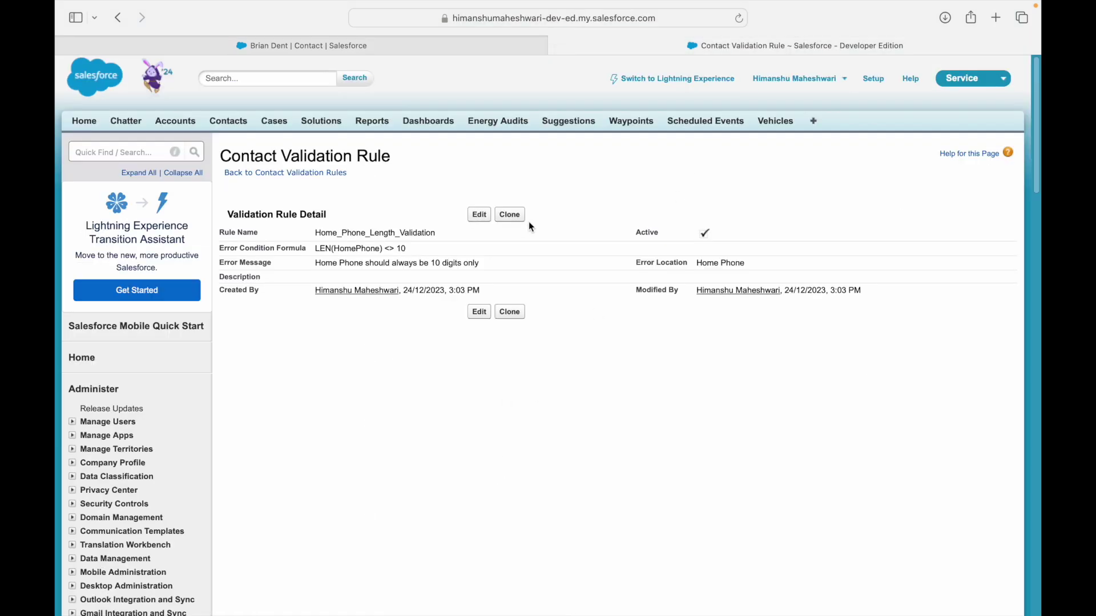
{"action": "key", "text": "ctrl+Left"}
{"action": "left_click", "coordinate": [467, 201]}
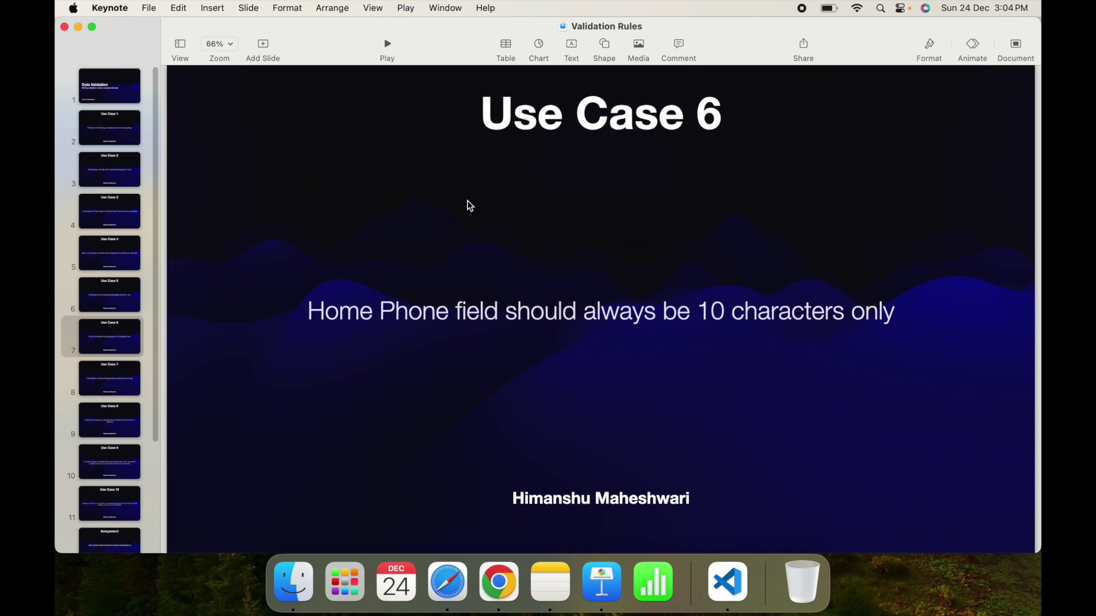
Show the Use Case 7 slide, highlighting both Florida mentions, then return to Salesforce.
{"action": "left_click", "coordinate": [118, 382]}
{"action": "left_click", "coordinate": [392, 309]}
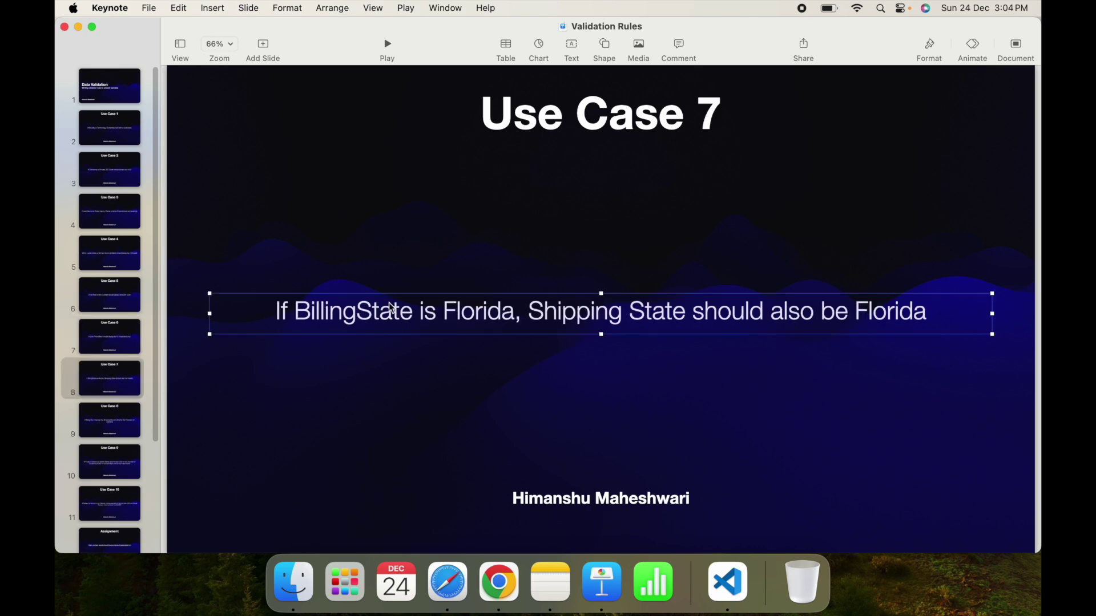
{"action": "double_click", "coordinate": [459, 324]}
{"action": "left_click", "coordinate": [557, 313]}
{"action": "double_click", "coordinate": [879, 309]}
{"action": "left_click", "coordinate": [564, 388]}
{"action": "left_click", "coordinate": [564, 305]}
{"action": "key", "text": "ctrl+Right"}
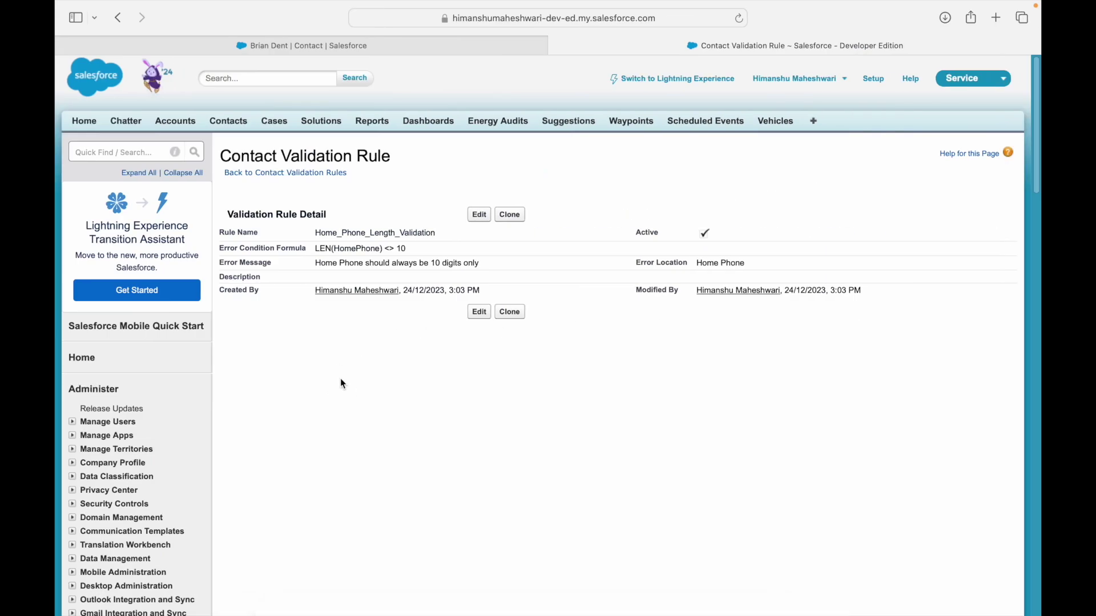
Open the trailhead account record from the Accounts list.
{"action": "left_click", "coordinate": [112, 157]}
{"action": "type", "text": "contact"}
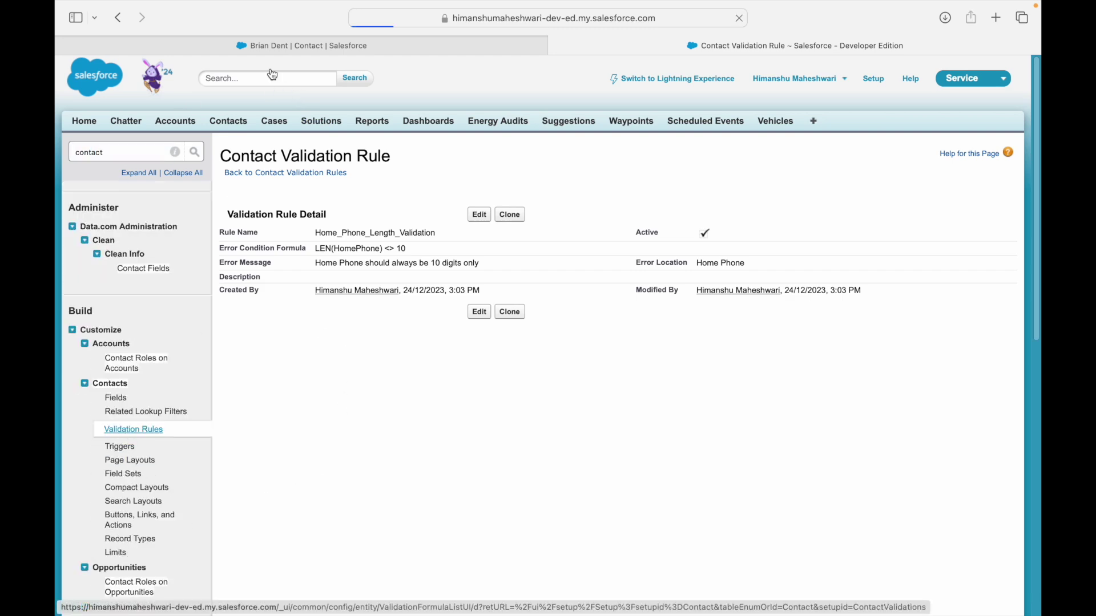
{"action": "left_click", "coordinate": [280, 38]}
{"action": "scroll", "coordinate": [338, 452], "scroll_direction": "down", "scroll_amount": 2}
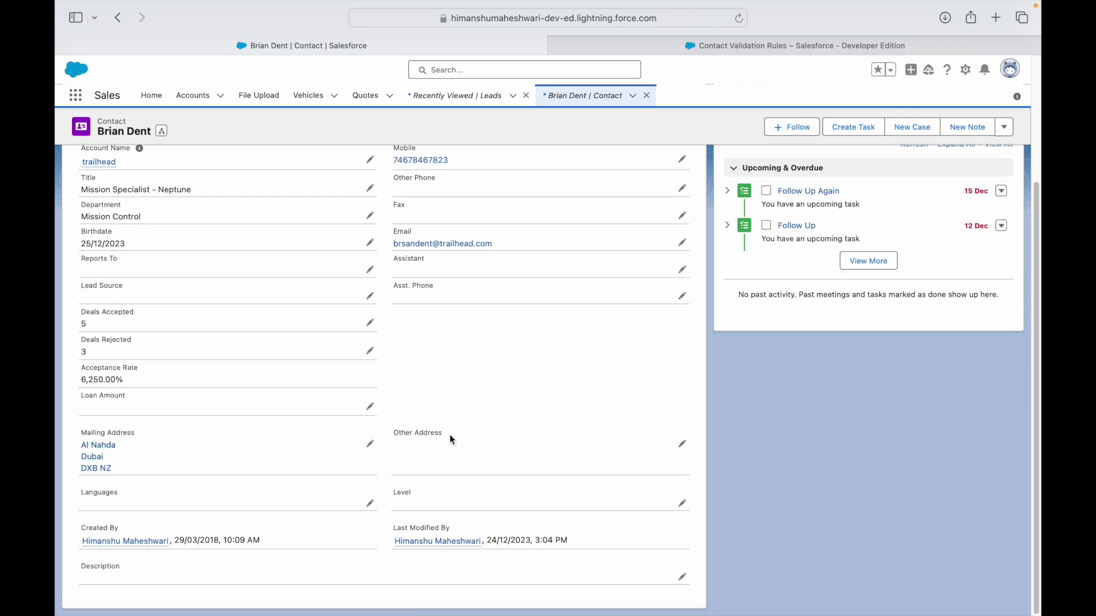
{"action": "scroll", "coordinate": [451, 438], "scroll_direction": "up", "scroll_amount": 5}
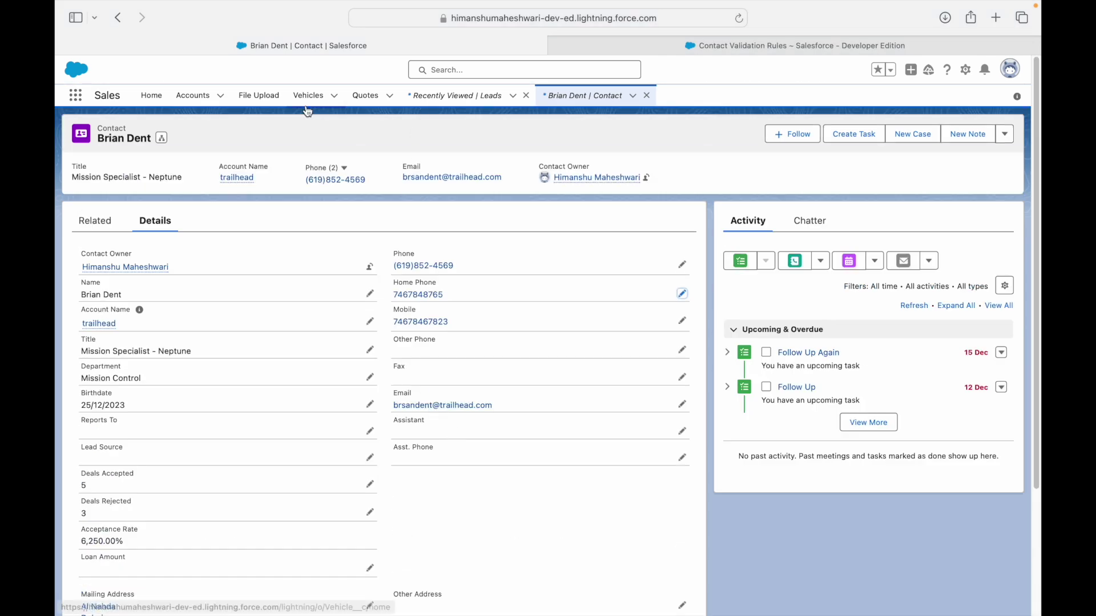
{"action": "left_click", "coordinate": [197, 95]}
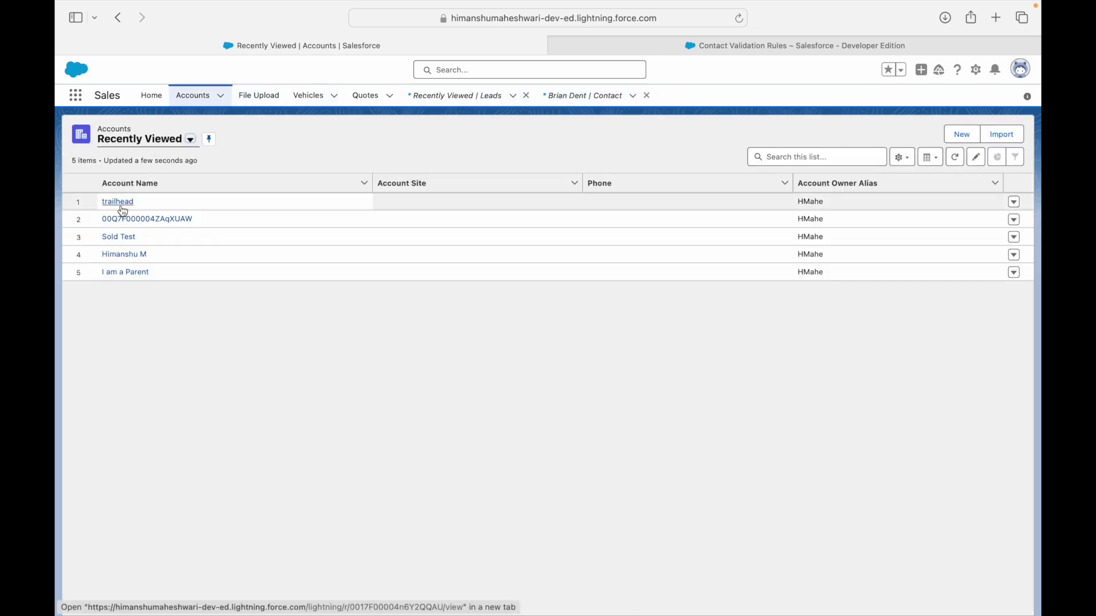
{"action": "left_click", "coordinate": [121, 206]}
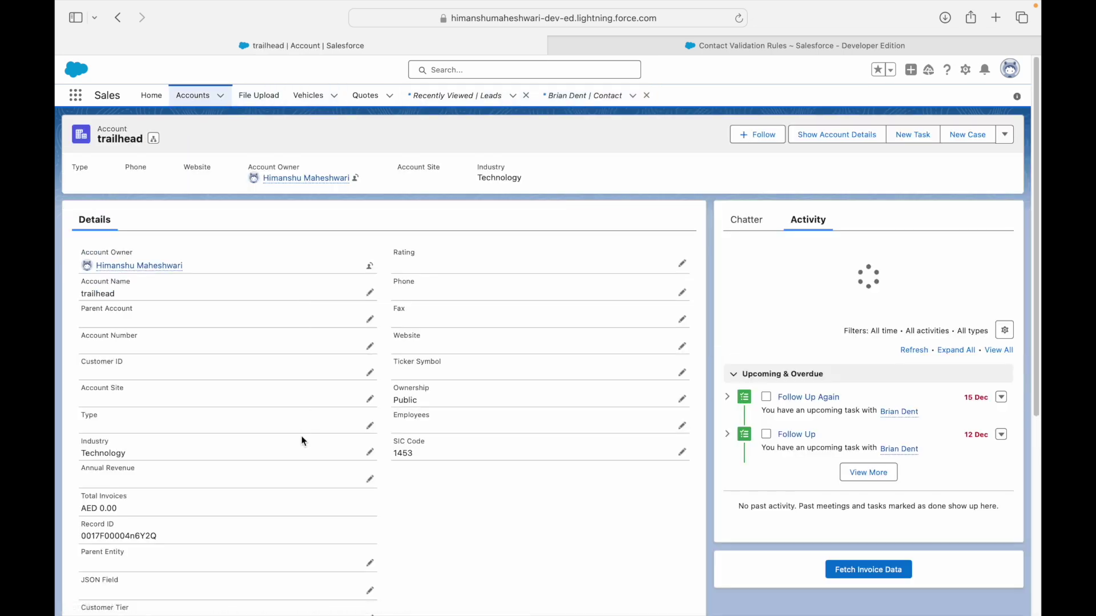
{"action": "scroll", "coordinate": [302, 439], "scroll_direction": "down", "scroll_amount": 5}
{"action": "scroll", "coordinate": [300, 441], "scroll_direction": "down", "scroll_amount": 1}
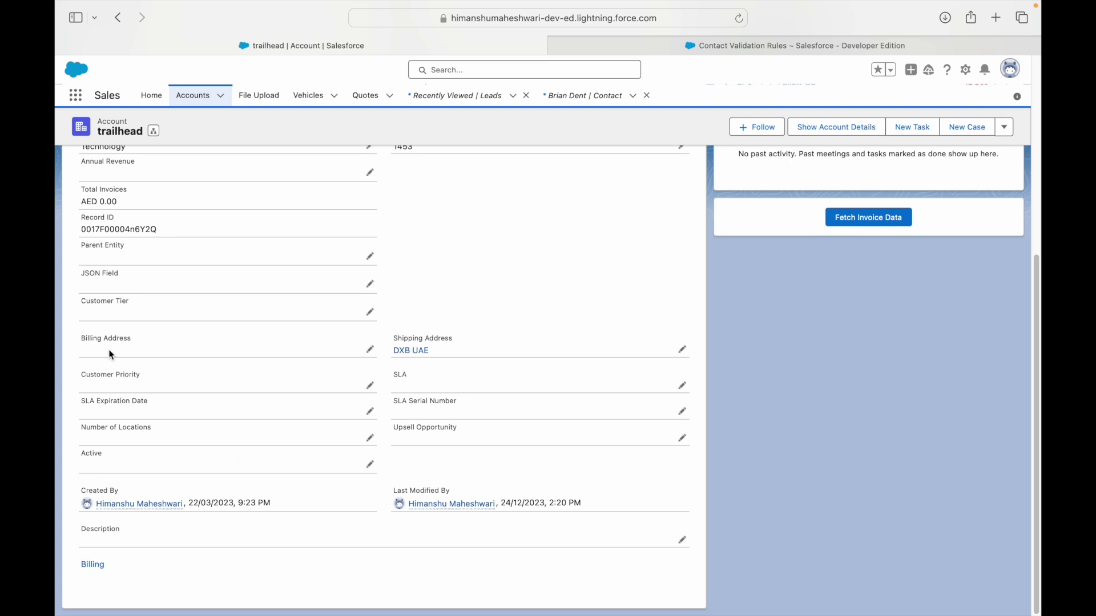
Set both the billing and shipping state of the account to Florida.
{"action": "left_click", "coordinate": [370, 350]}
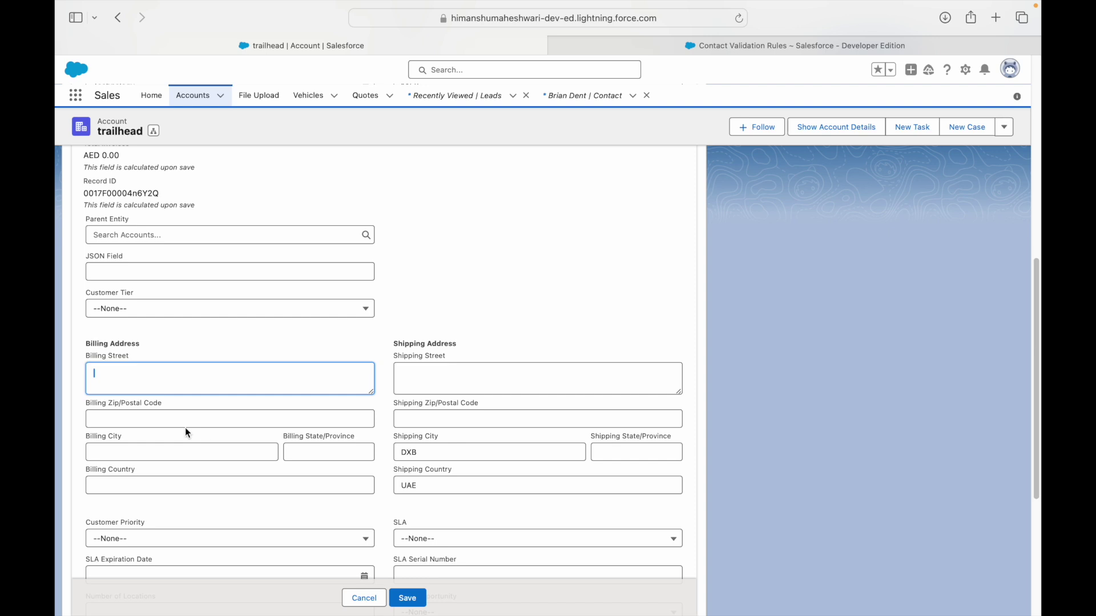
{"action": "left_click", "coordinate": [353, 452]}
{"action": "type", "text": "Florida"}
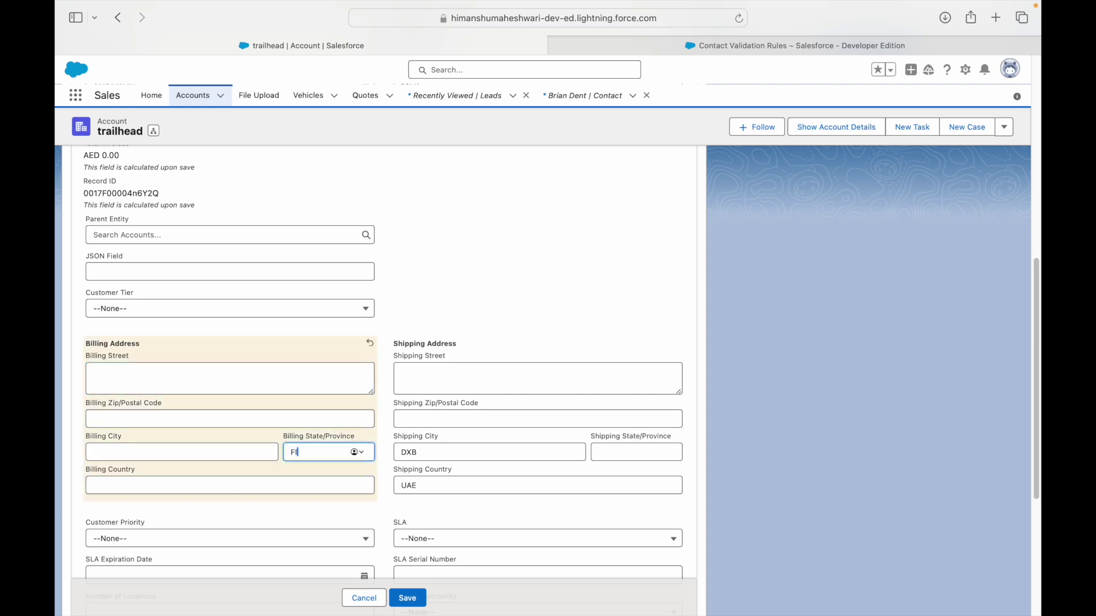
{"action": "left_click", "coordinate": [610, 451]}
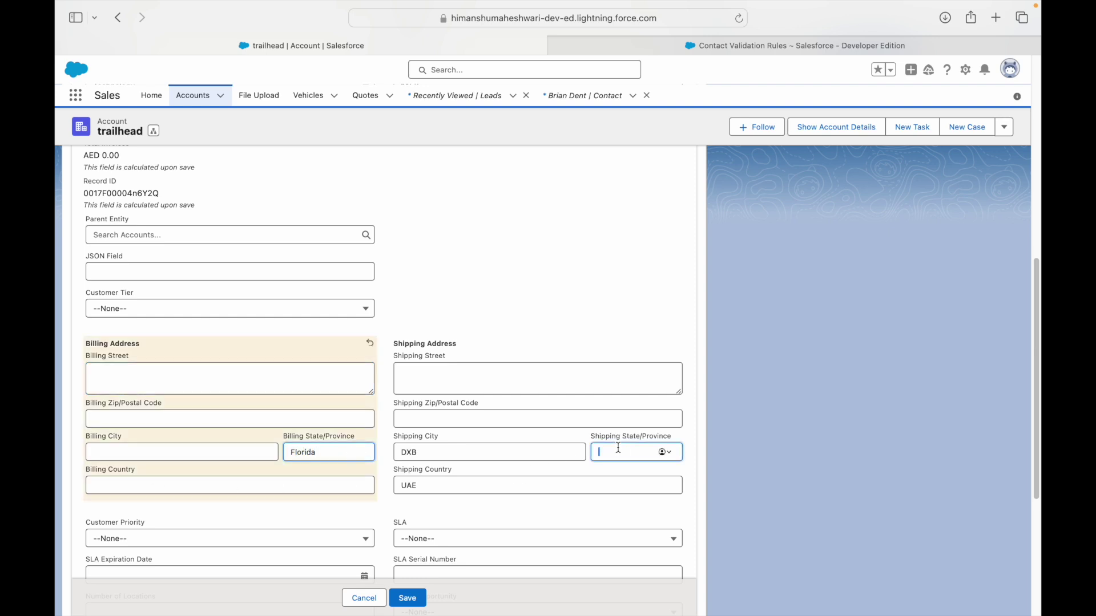
{"action": "type", "text": "Floris"}
{"action": "type", "text": "a"}
{"action": "key", "text": "BackSpace"}
{"action": "key", "text": "BackSpace"}
{"action": "type", "text": "da"}
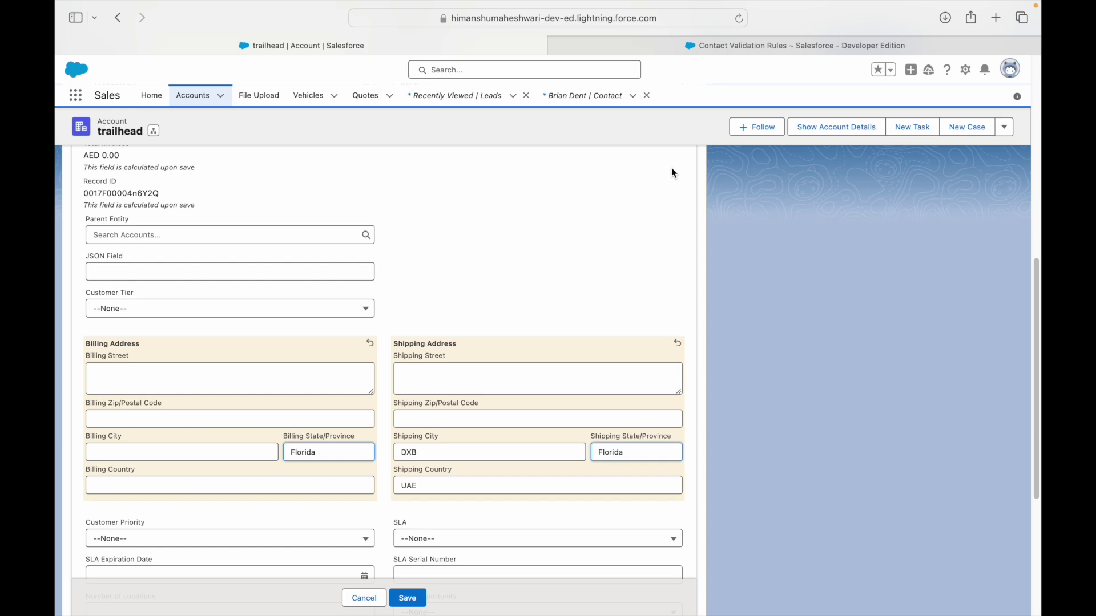
Search Setup's Quick Find for 'accounts' on the validation rules tab.
{"action": "left_click", "coordinate": [696, 45]}
{"action": "left_click", "coordinate": [141, 150]}
{"action": "type", "text": "a"}
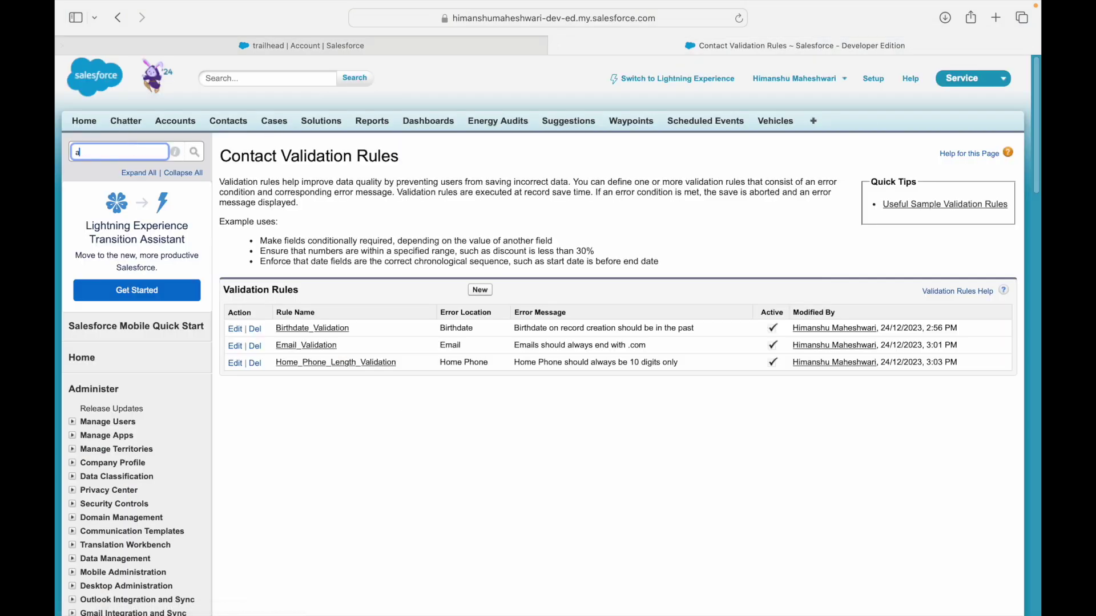
{"action": "type", "text": "ccounts"}
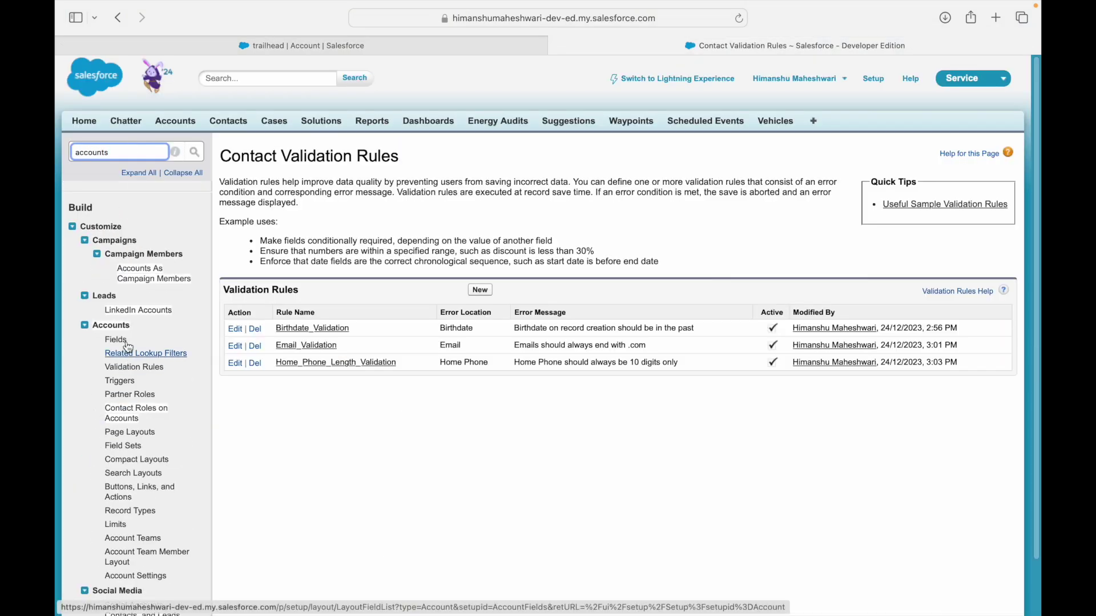
Highlight the Florida and Shipping State words in the Use Case 7 requirement, then return to Salesforce.
{"action": "key", "text": "ctrl+Left"}
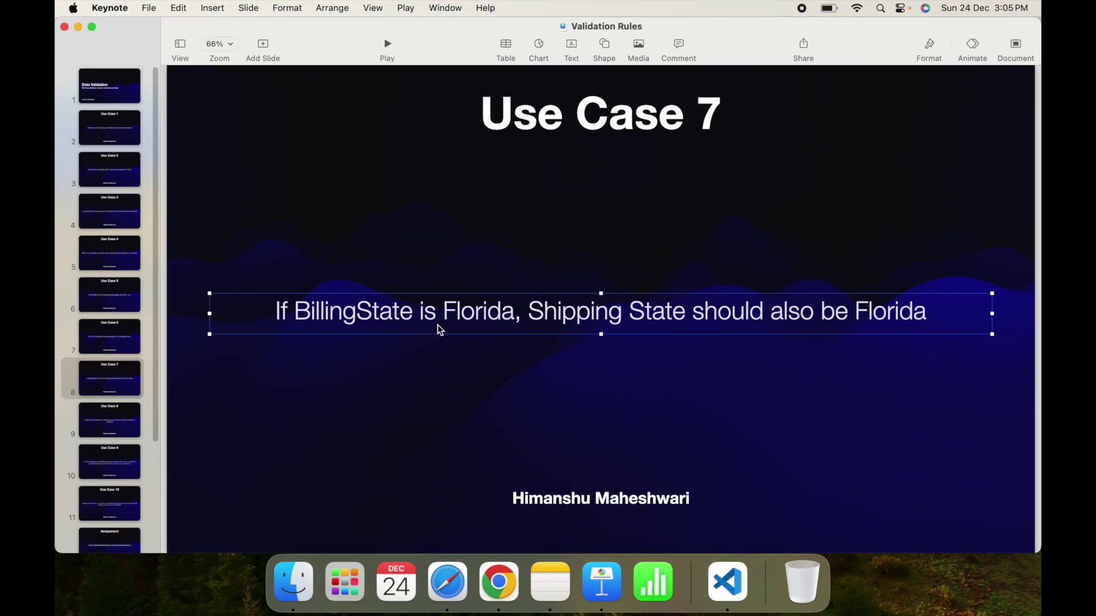
{"action": "double_click", "coordinate": [456, 311]}
{"action": "left_click", "coordinate": [374, 315]}
{"action": "double_click", "coordinate": [508, 309]}
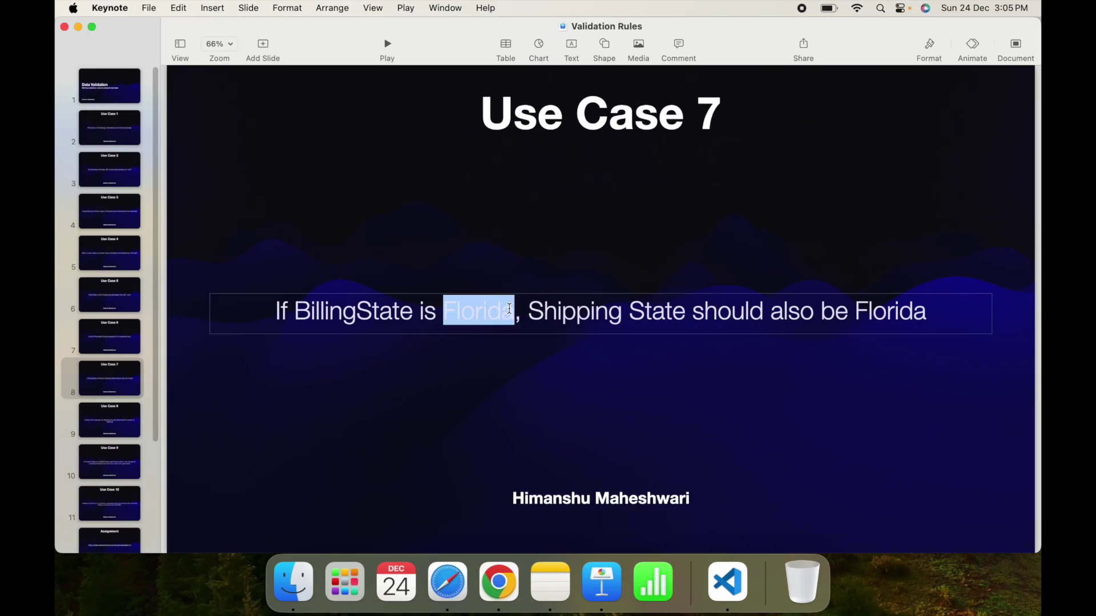
{"action": "double_click", "coordinate": [656, 313]}
{"action": "double_click", "coordinate": [868, 313]}
{"action": "left_click", "coordinate": [539, 354]}
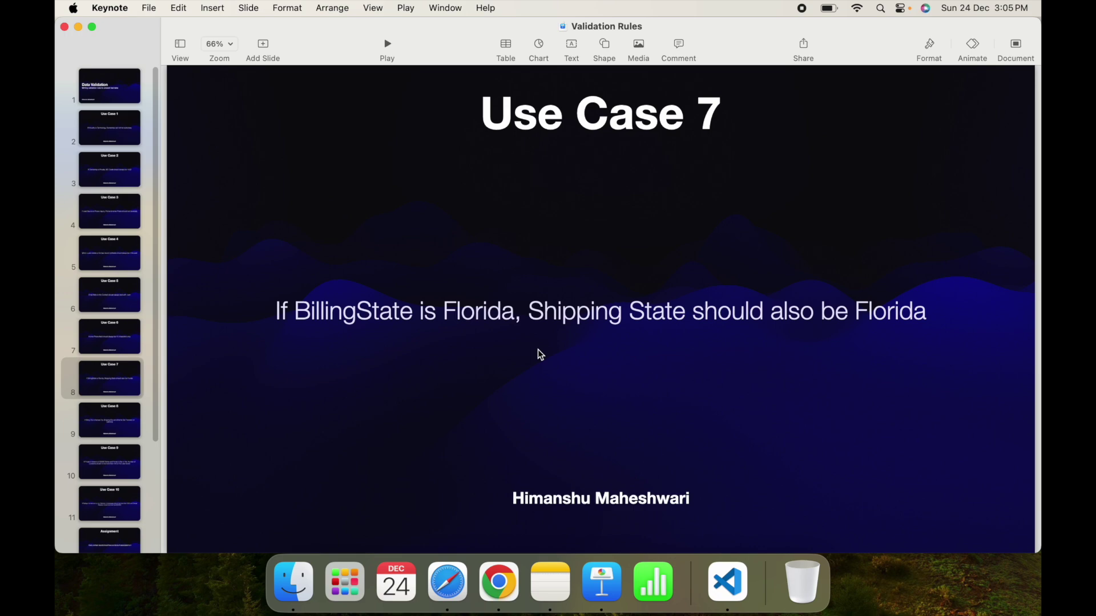
{"action": "key", "text": "ctrl+Right"}
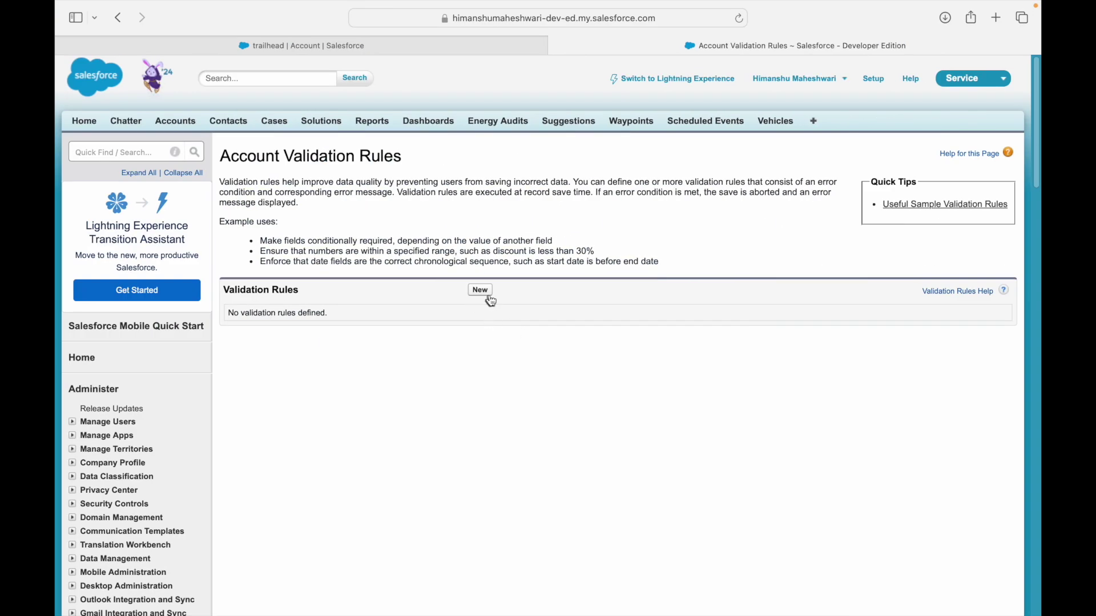
Start a new account validation rule named 'Address State Validation'.
{"action": "left_click", "coordinate": [481, 290]}
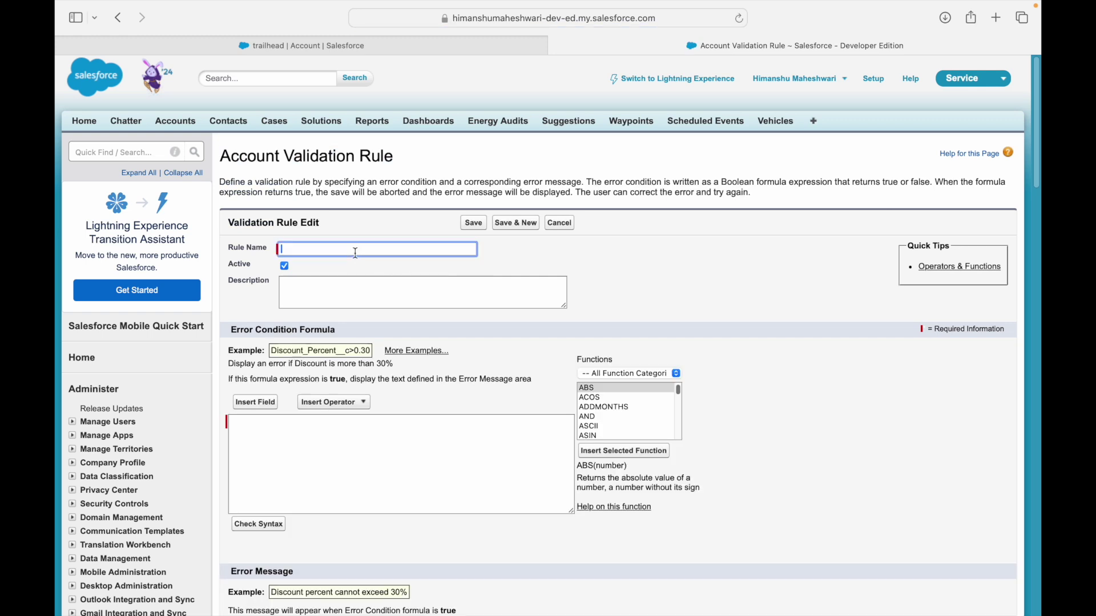
{"action": "type", "text": "B"}
{"action": "type", "text": "drres"}
{"action": "key", "text": "BackSpace"}
{"action": "key", "text": "BackSpace"}
{"action": "key", "text": "BackSpace"}
{"action": "key", "text": "BackSpace"}
{"action": "type", "text": "dress State Validation"}
{"action": "key", "text": "Tab"}
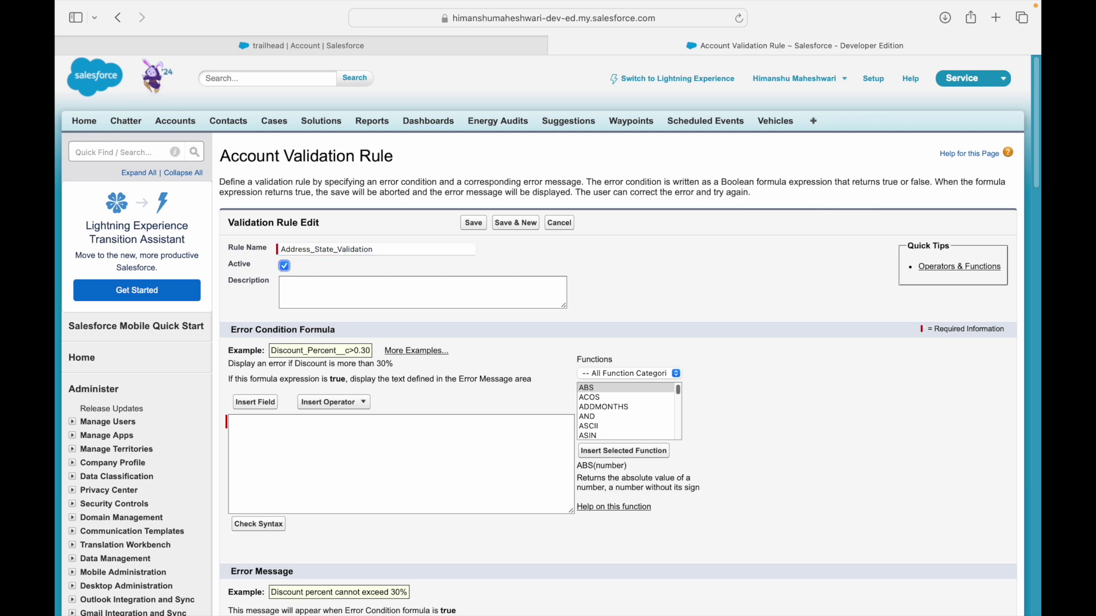
Type the condition BillingState = 'Florida' && ShippingState != 'Florida'.
{"action": "left_click", "coordinate": [410, 491]}
{"action": "left_click", "coordinate": [257, 403]}
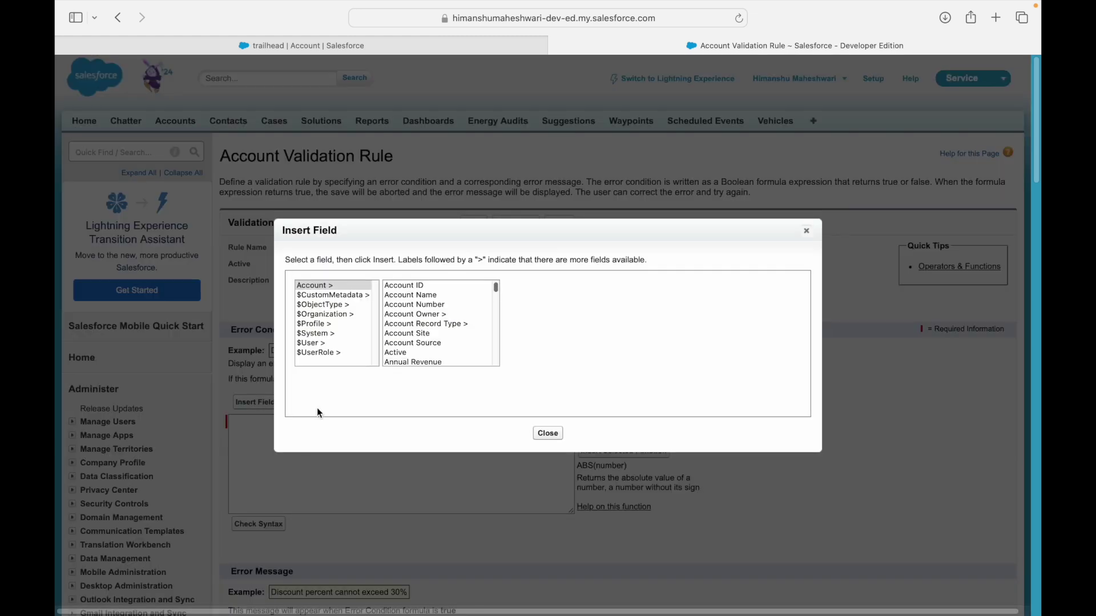
{"action": "left_click", "coordinate": [548, 434]}
{"action": "type", "text": "Billl"}
{"action": "key", "text": "BackSpace"}
{"action": "type", "text": "i"}
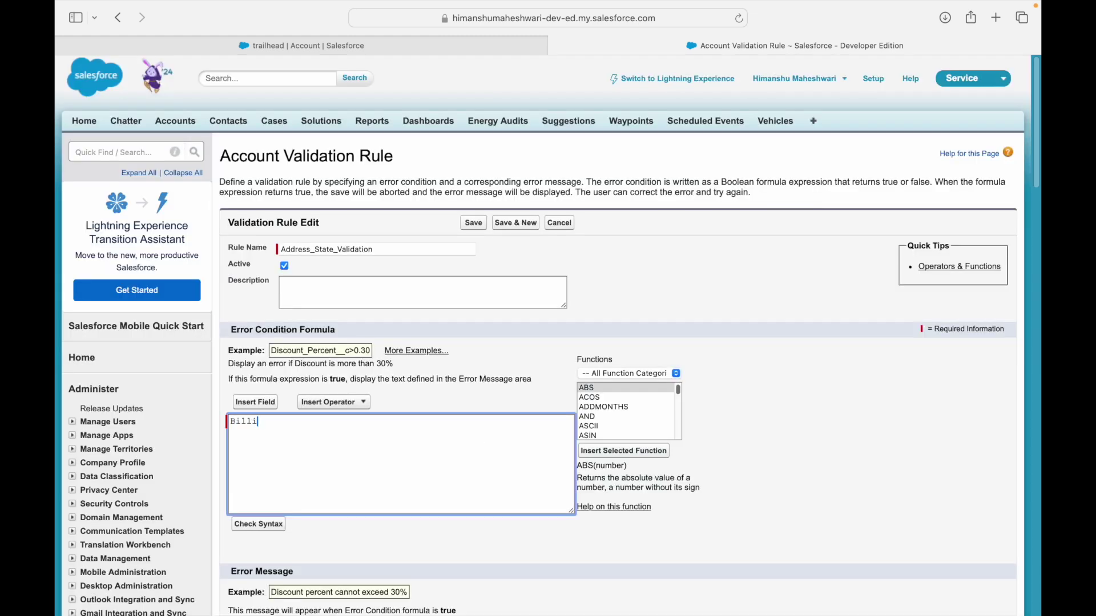
{"action": "type", "text": "ngState = Florida'"}
{"action": "key", "text": "Right"}
{"action": "type", "text": "' && ShippingState != '"}
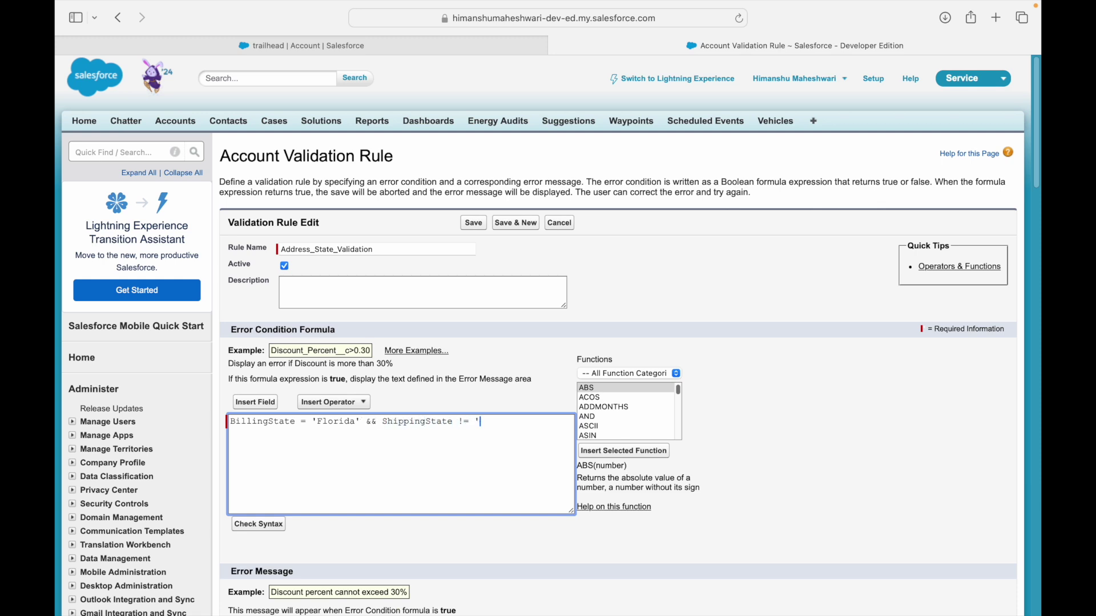
{"action": "type", "text": "Florida"}
Rewrite the formula as AND(BillingState = 'Florida', ShippingState != 'Florida') on separate lines.
{"action": "key", "text": "super+a"}
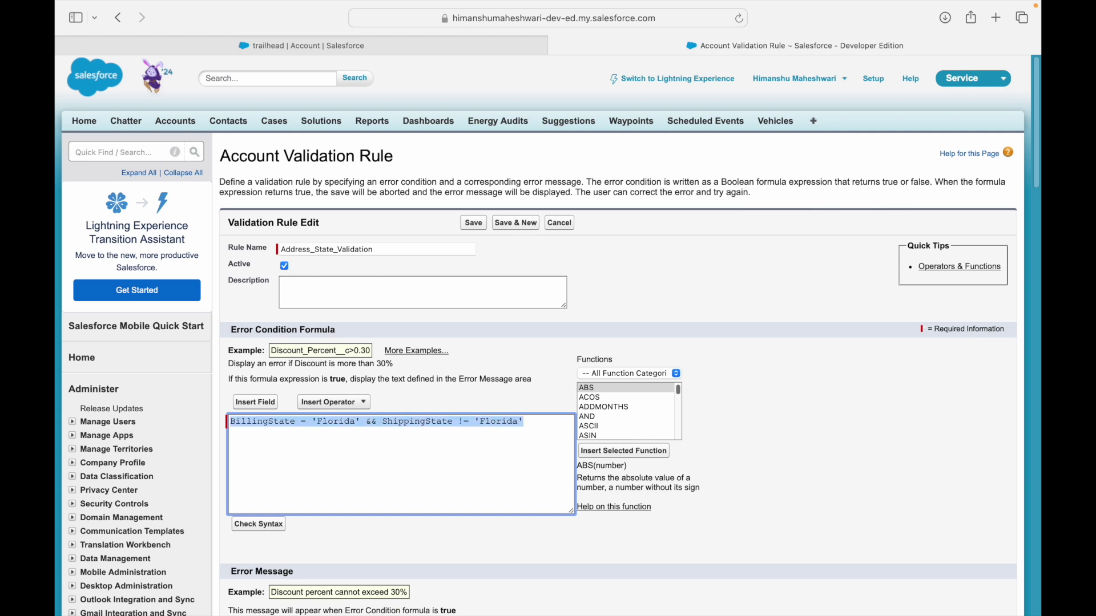
{"action": "double_click", "coordinate": [384, 422]}
{"action": "left_click", "coordinate": [383, 421]}
{"action": "key", "text": "BackSpace"}
{"action": "key", "text": "BackSpace"}
{"action": "key", "text": "BackSpace"}
{"action": "key", "text": "BackSpace"}
{"action": "type", "text": ","}
{"action": "key", "text": "Return"}
{"action": "key", "text": "Up"}
{"action": "key", "text": "Return"}
{"action": "key", "text": "Up"}
{"action": "type", "text": "AND("}
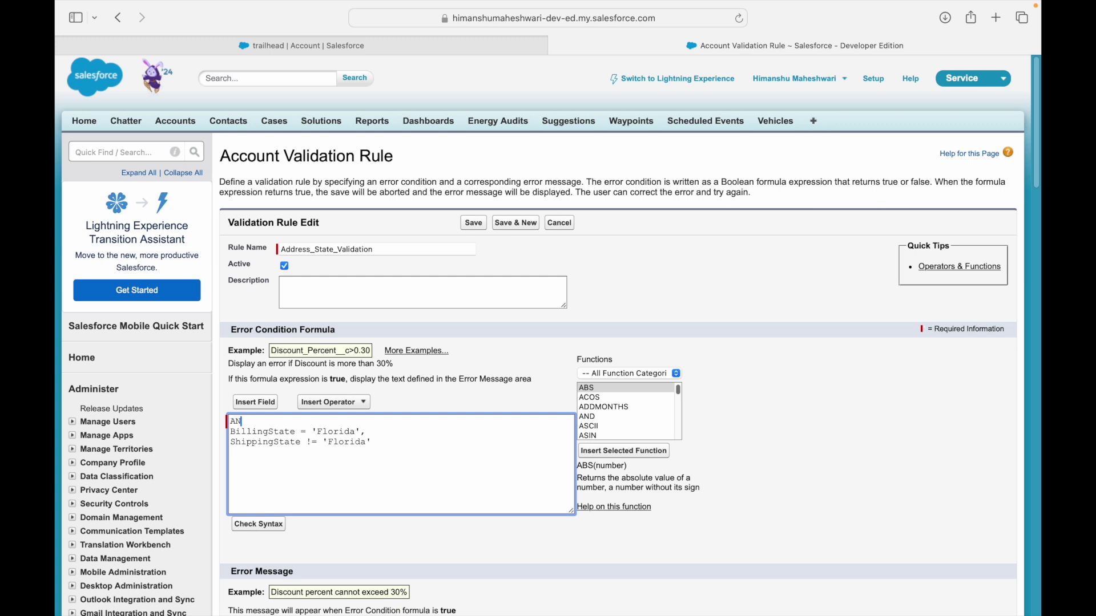
{"action": "key", "text": "Down"}
{"action": "key", "text": "Down"}
{"action": "key", "text": "End"}
{"action": "key", "text": "Return"}
{"action": "type", "text": ")"}
{"action": "key", "text": "Left"}
{"action": "key", "text": "Left"}
{"action": "key", "text": "Up"}
{"action": "key", "text": "shift+Home"}
{"action": "key", "text": "Down"}
{"action": "key", "text": "shift+End"}
{"action": "key", "text": "Right"}
Check syntax, enter the error message 'Shipping State should also be Florida', and save.
{"action": "left_click", "coordinate": [260, 525]}
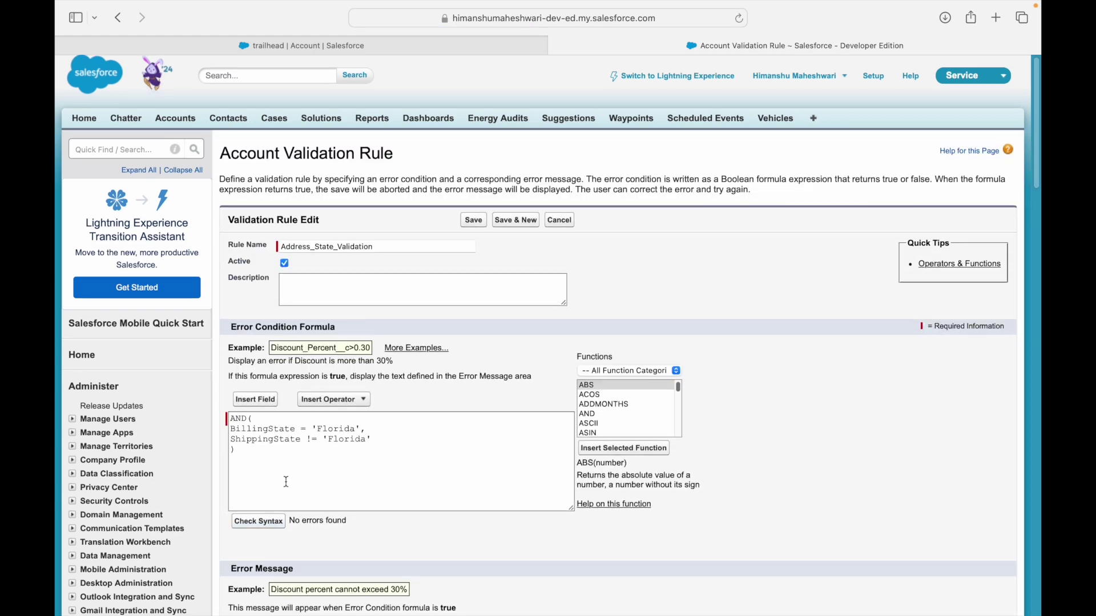
{"action": "scroll", "coordinate": [291, 488], "scroll_direction": "down", "scroll_amount": 2}
{"action": "scroll", "coordinate": [308, 484], "scroll_direction": "down", "scroll_amount": 5}
{"action": "left_click", "coordinate": [349, 399]}
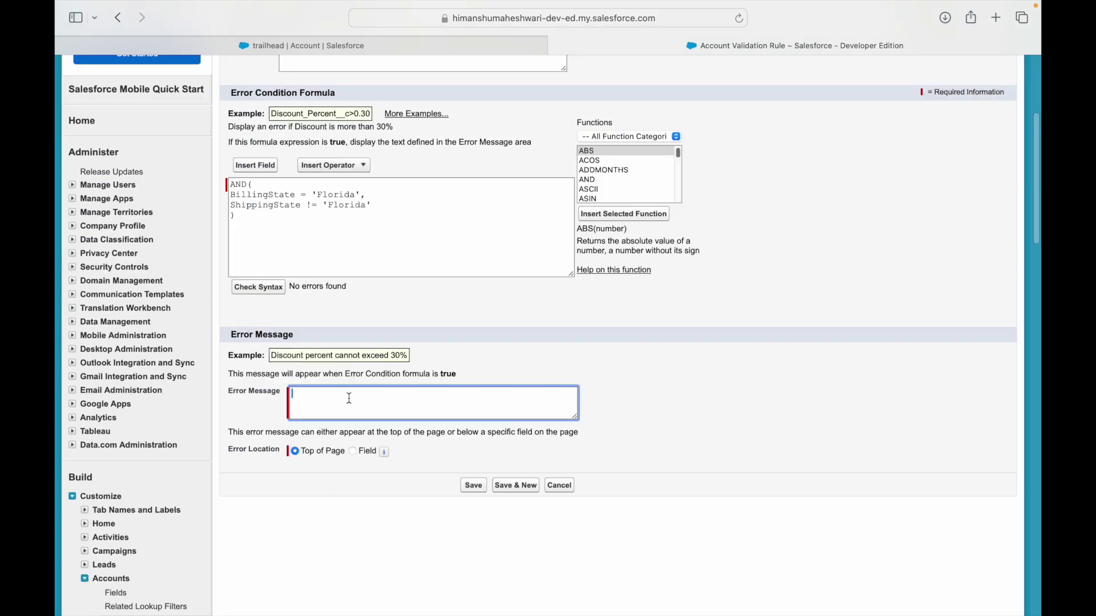
{"action": "type", "text": "Shipping State should also be Florida"}
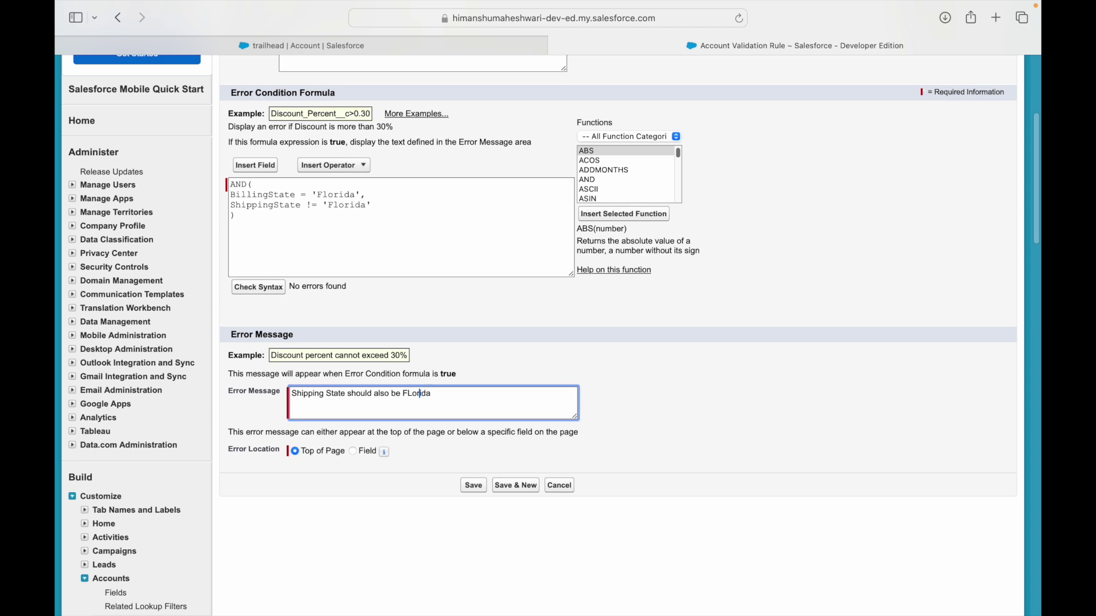
{"action": "type", "text": "l"}
{"action": "left_click", "coordinate": [474, 486]}
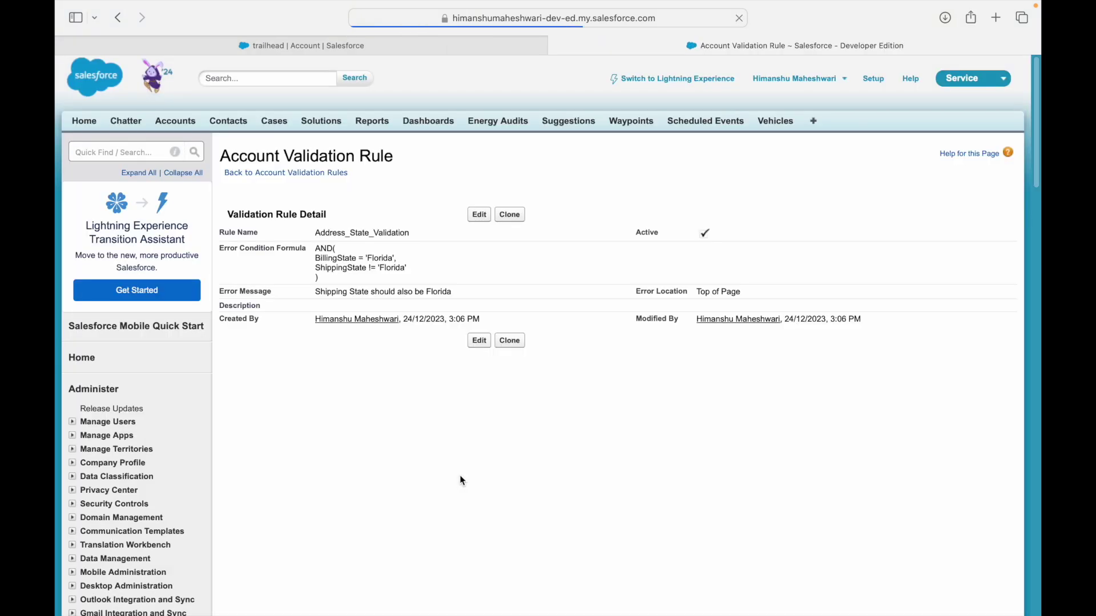
On the trailhead account, enter 'aaa' as the shipping state and save to trigger the validation error.
{"action": "left_click", "coordinate": [316, 45]}
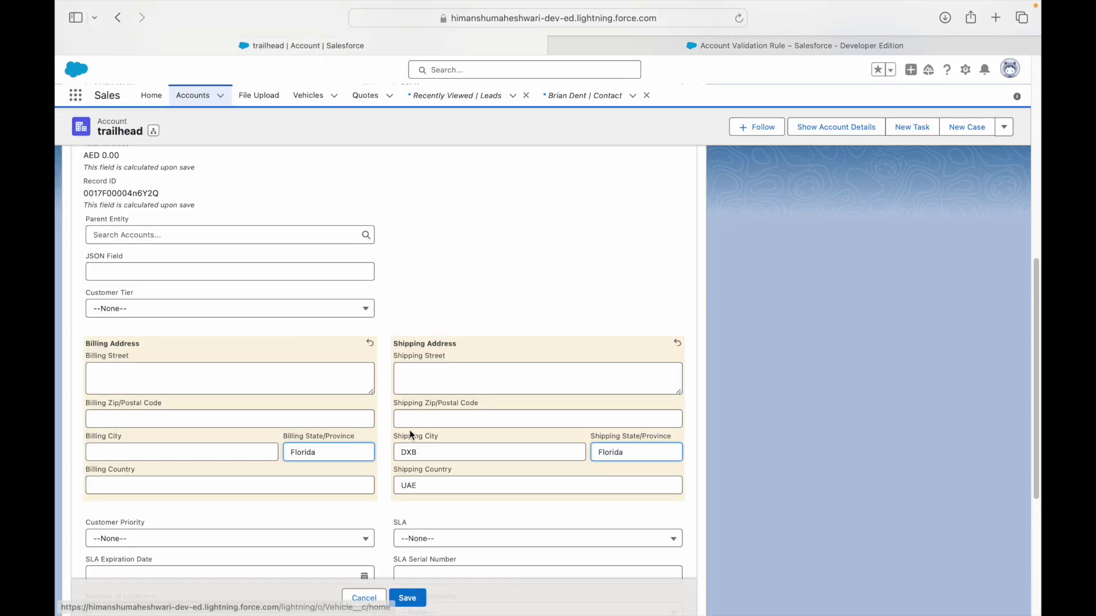
{"action": "left_click", "coordinate": [348, 451]}
{"action": "left_click", "coordinate": [661, 454]}
{"action": "type", "text": "aaaa"}
{"action": "left_click", "coordinate": [405, 598]}
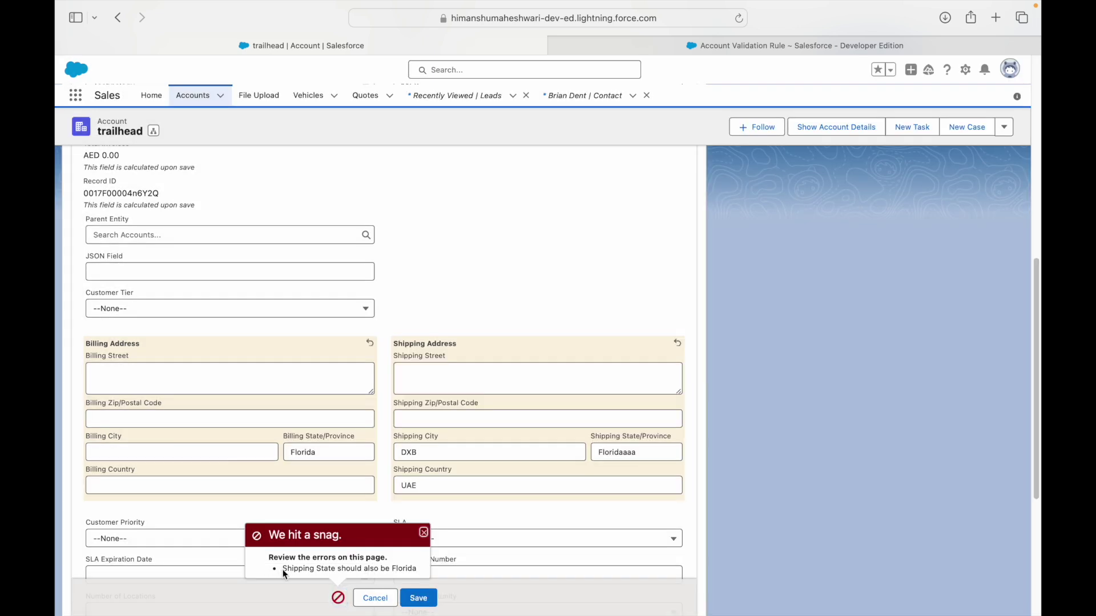
Retry with Pennsylvania as the shipping state, then set the billing state to Pennsylvania too and save.
{"action": "double_click", "coordinate": [611, 453]}
{"action": "type", "text": "Pennsylvania"}
{"action": "left_click", "coordinate": [418, 597]}
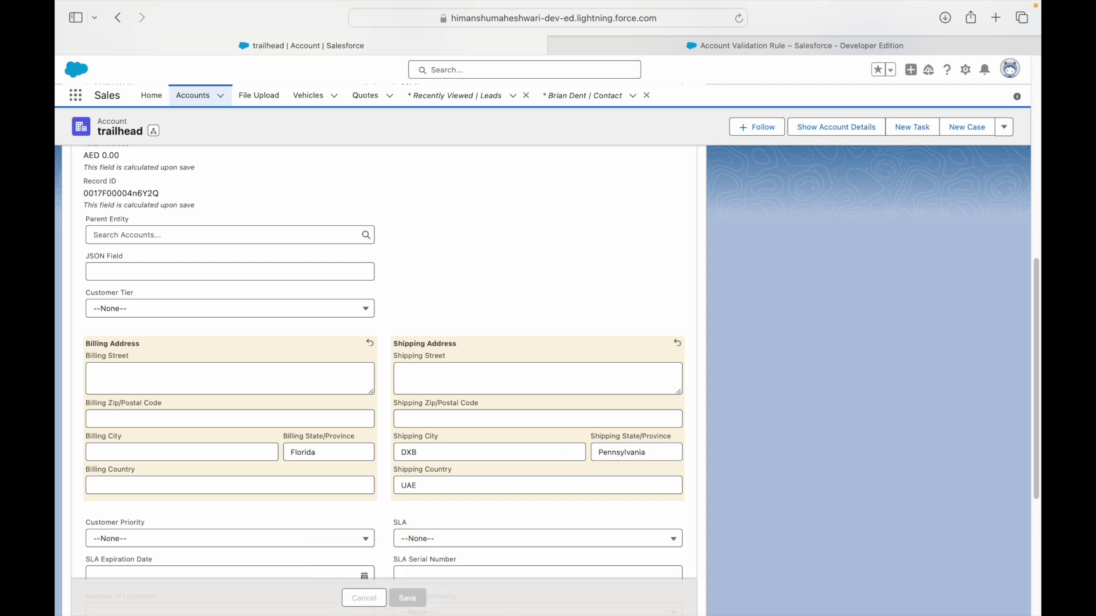
{"action": "double_click", "coordinate": [330, 453]}
{"action": "double_click", "coordinate": [619, 455]}
{"action": "key", "text": "super+c"}
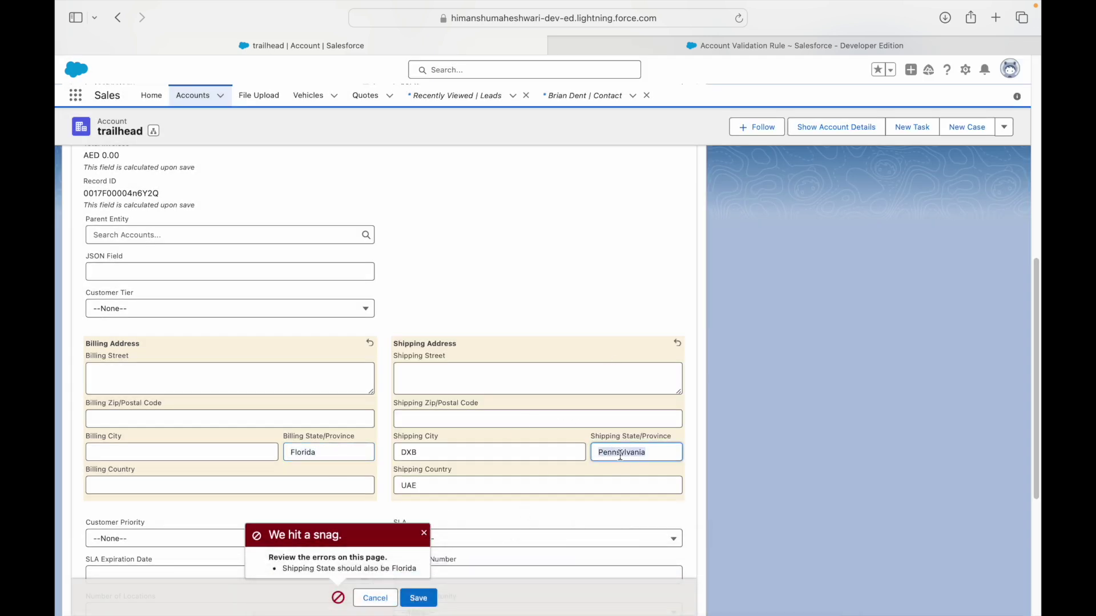
{"action": "double_click", "coordinate": [317, 455]}
{"action": "key", "text": "super+v"}
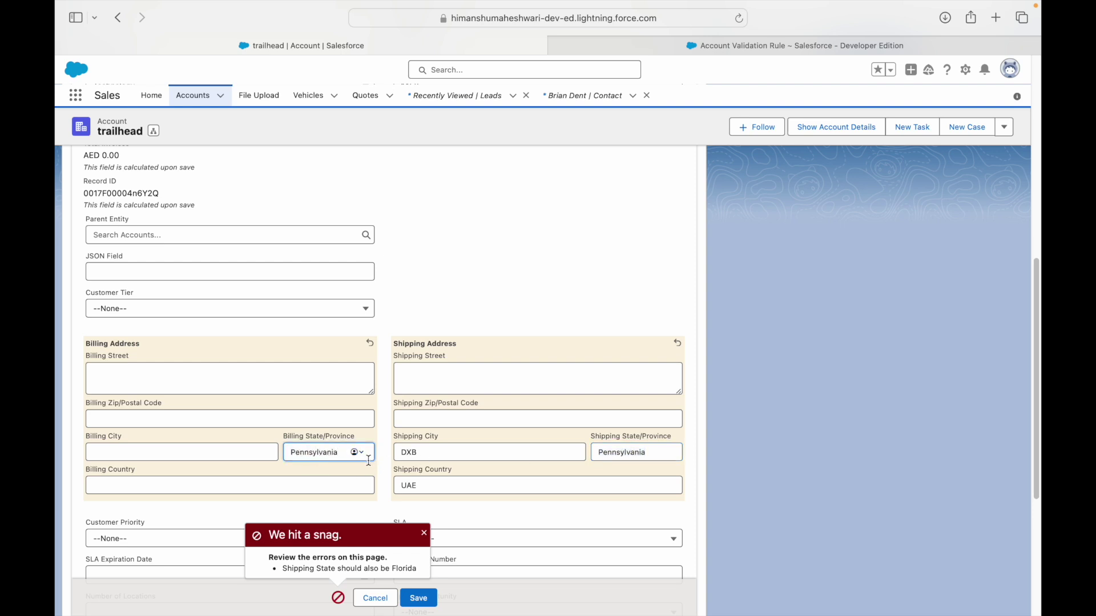
{"action": "left_click", "coordinate": [416, 598]}
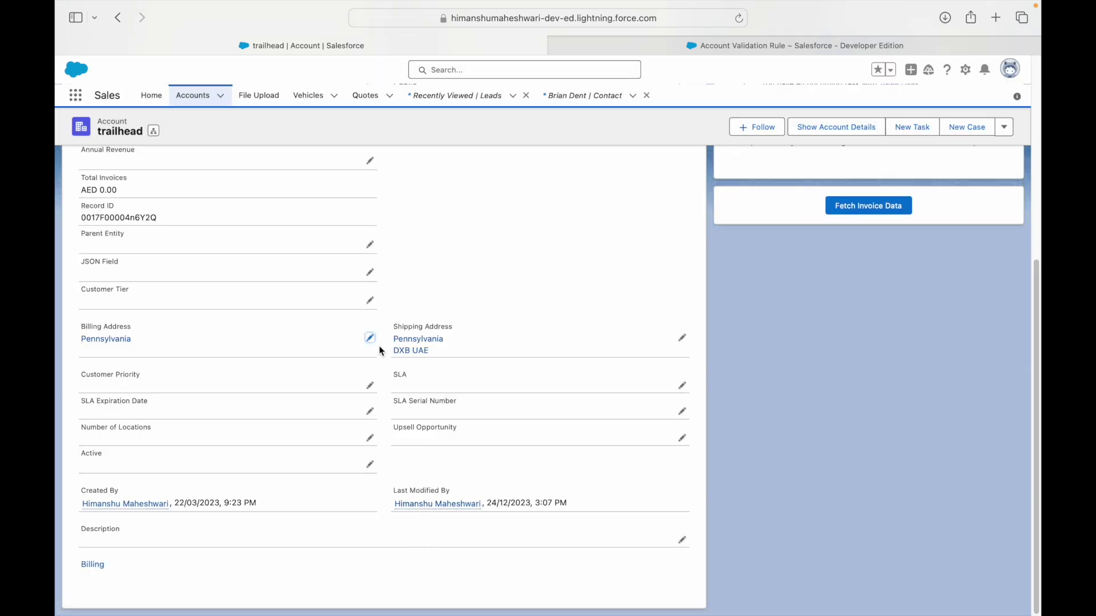
Change both billing and shipping states to Florida and save the account without errors.
{"action": "left_click", "coordinate": [371, 338]}
{"action": "double_click", "coordinate": [341, 454]}
{"action": "type", "text": "Florida"}
{"action": "key", "text": "Tab"}
{"action": "left_click", "coordinate": [610, 445]}
{"action": "key", "text": "super+a"}
{"action": "type", "text": "Florid"}
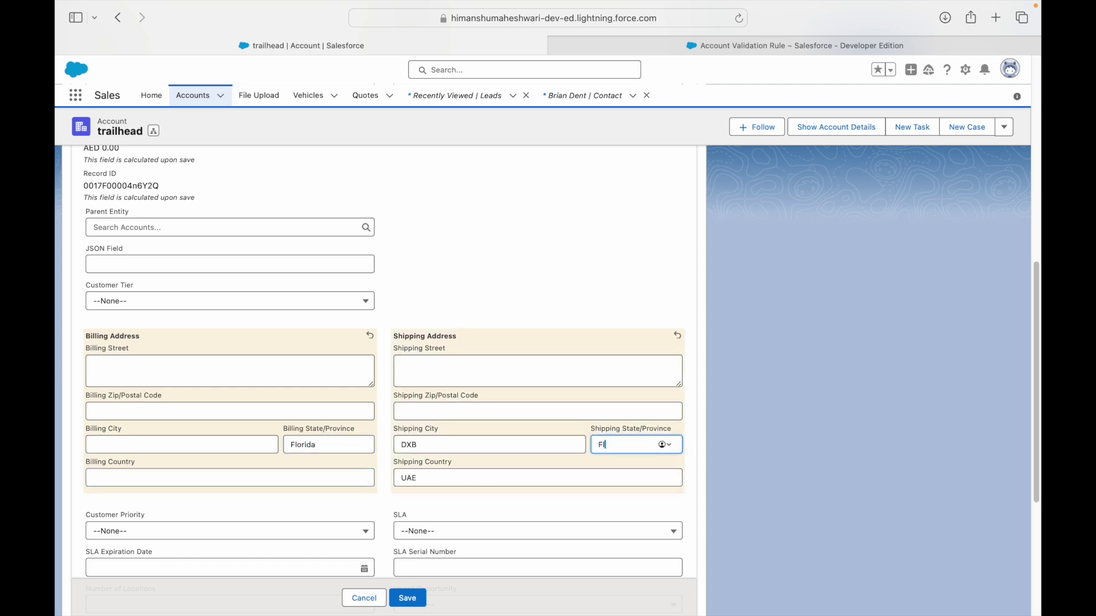
{"action": "left_click", "coordinate": [407, 597]}
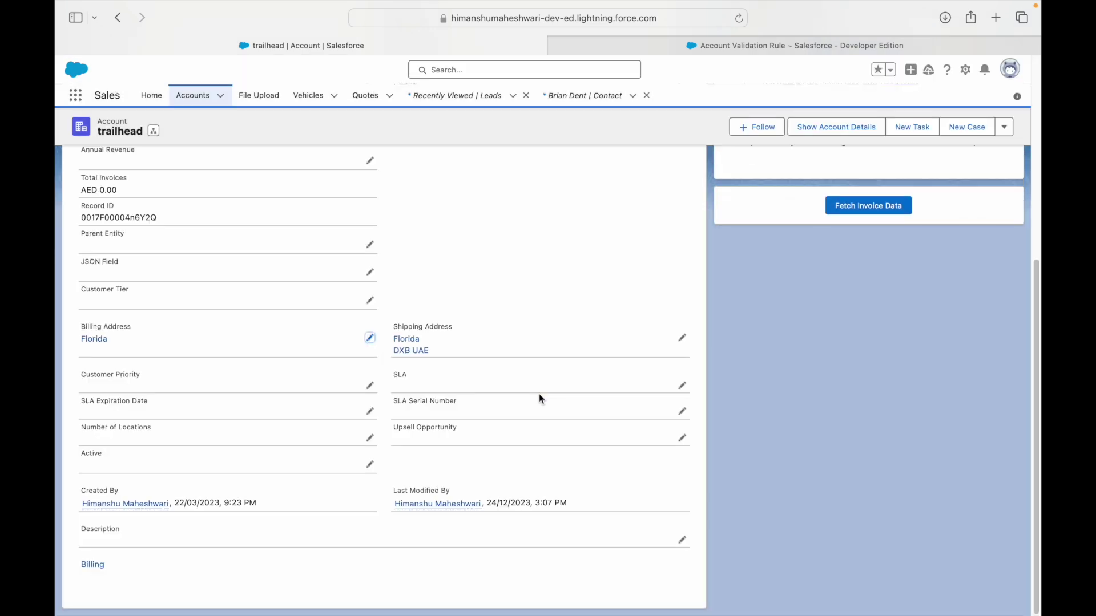
{"action": "key", "text": "ctrl+Left"}
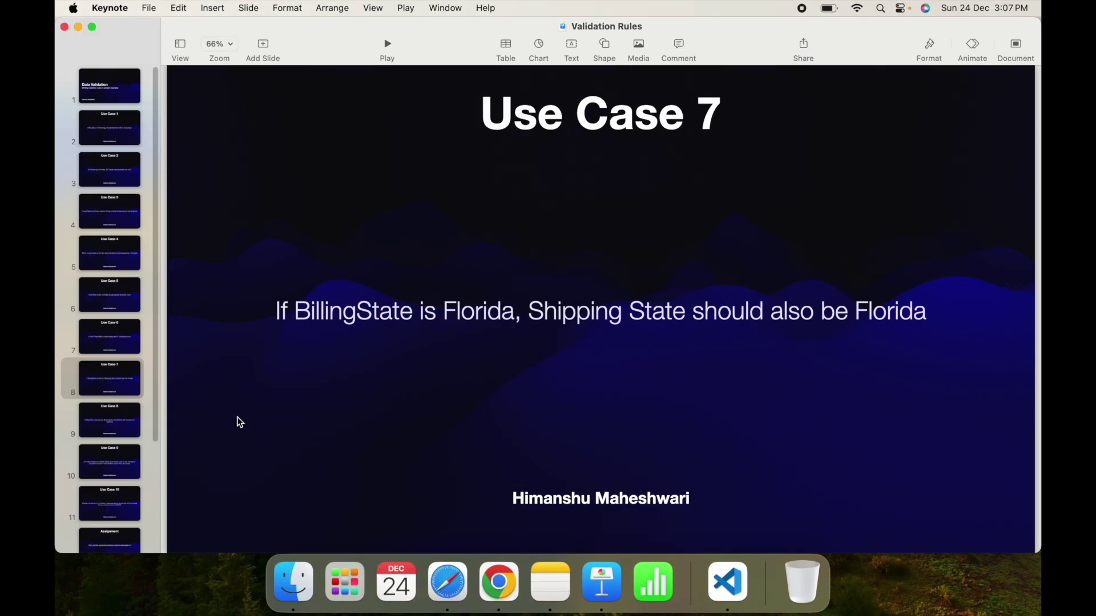
Review the Use Case 8 slide: Kansas City billing allows only San Francisco or California shipping.
{"action": "left_click", "coordinate": [126, 421]}
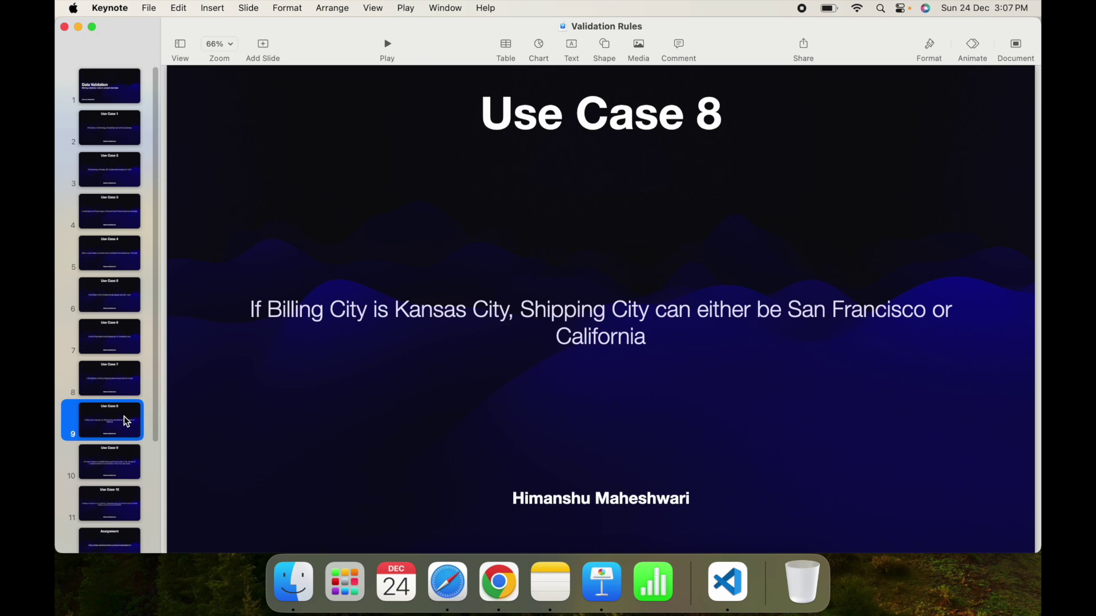
{"action": "key", "text": "ctrl+Right"}
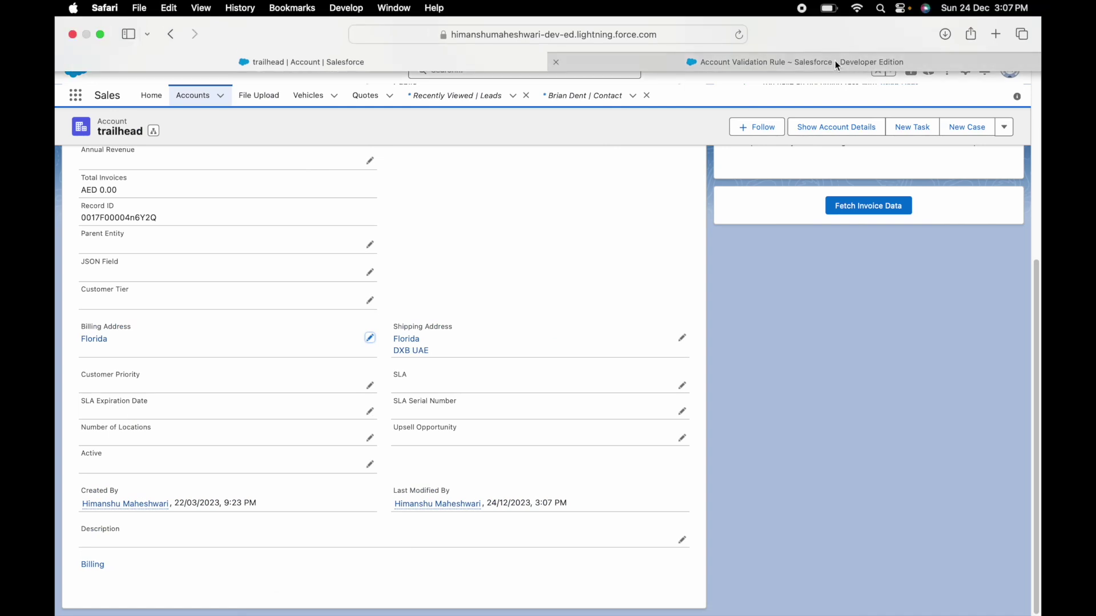
Create a new Account validation rule named 'Address City Validation'.
{"action": "left_click", "coordinate": [828, 62]}
{"action": "left_click", "coordinate": [319, 173]}
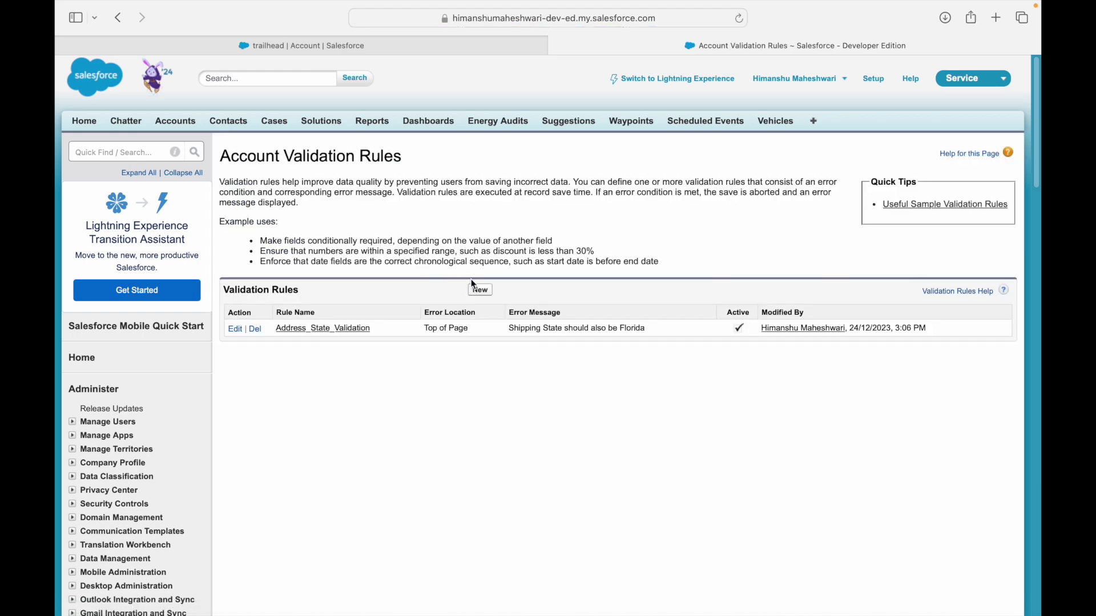
{"action": "left_click", "coordinate": [479, 290]}
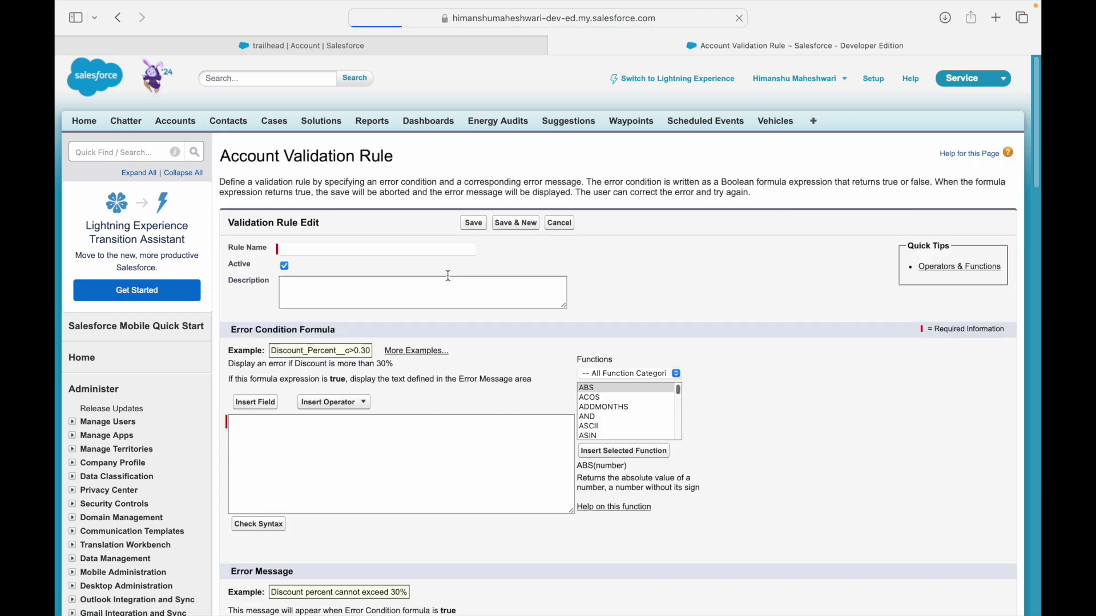
{"action": "left_click", "coordinate": [361, 250]}
{"action": "type", "text": "Addr"}
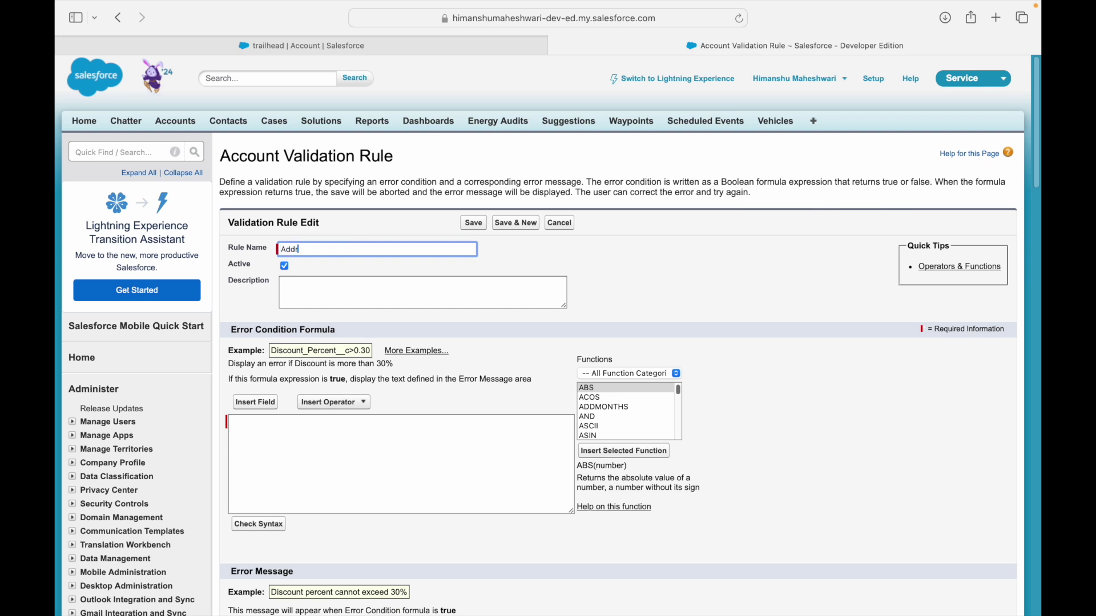
{"action": "type", "text": "ess City Validation"}
{"action": "key", "text": "Tab"}
Begin the error condition formula with BillingCity = 'Kansas City' &&.
{"action": "left_click", "coordinate": [354, 436]}
{"action": "key", "text": "ctrl+Left"}
{"action": "key", "text": "ctrl+Right"}
{"action": "type", "text": "BillingCity = 'K'"}
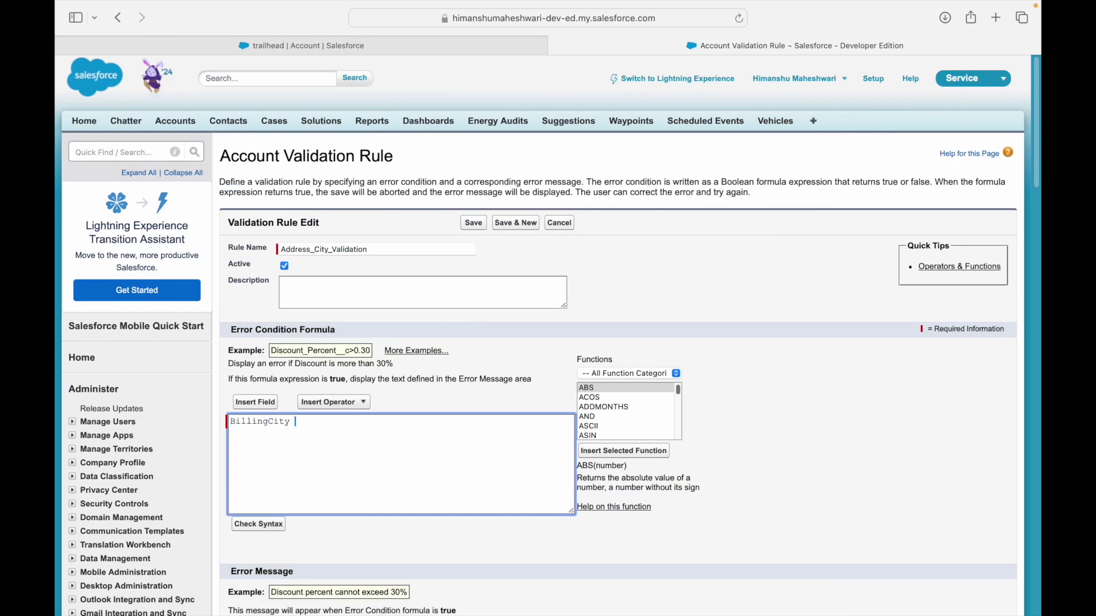
{"action": "key", "text": "Left"}
{"action": "type", "text": "Kansas City"}
{"action": "key", "text": "Right"}
{"action": "type", "text": "&&"}
{"action": "key", "text": "ctrl+Left"}
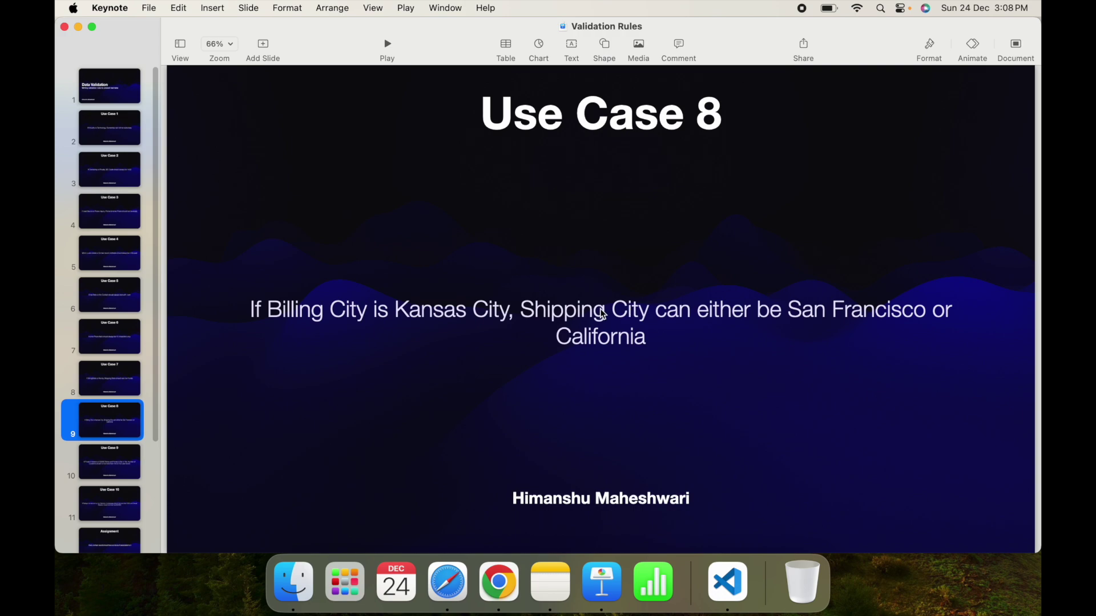
Draft the shipping conditions: ShippingCity is not 'San Francisco' and ShippingCity is not 'California'.
{"action": "key", "text": "ctrl+Right"}
{"action": "type", "text": "ShippinCi"}
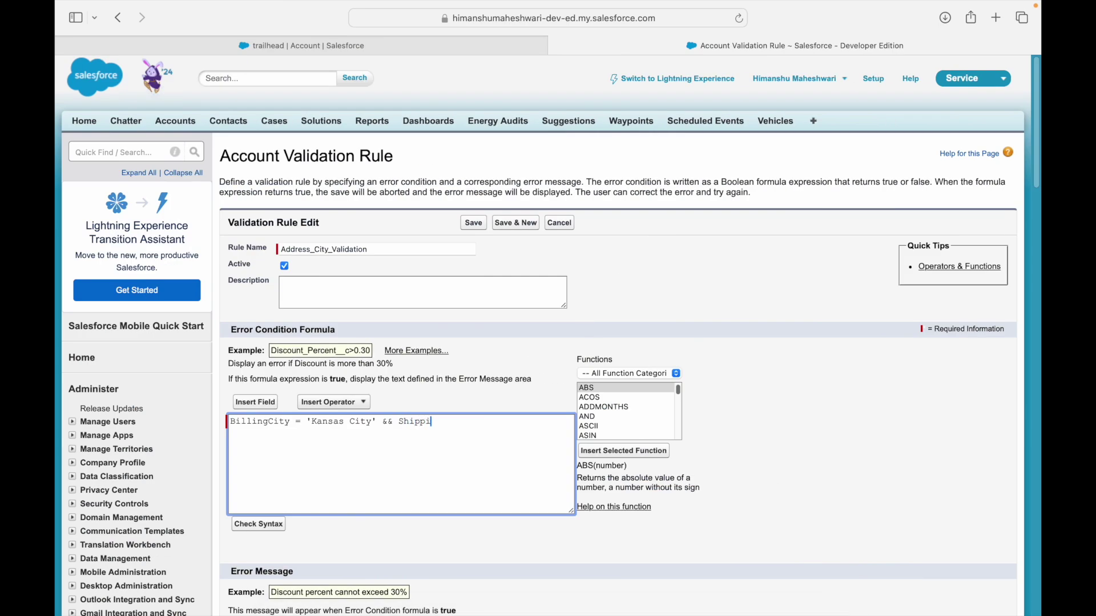
{"action": "key", "text": "BackSpace"}
{"action": "key", "text": "BackSpace"}
{"action": "type", "text": "gCity ="}
{"action": "key", "text": "BackSpace"}
{"action": "type", "text": "is not"}
{"action": "key", "text": "Right"}
{"action": "key", "text": "Right"}
{"action": "type", "text": "San Francisco"}
{"action": "key", "text": "Right"}
{"action": "type", "text": "and "}
{"action": "type", "text": "ShippingCity"}
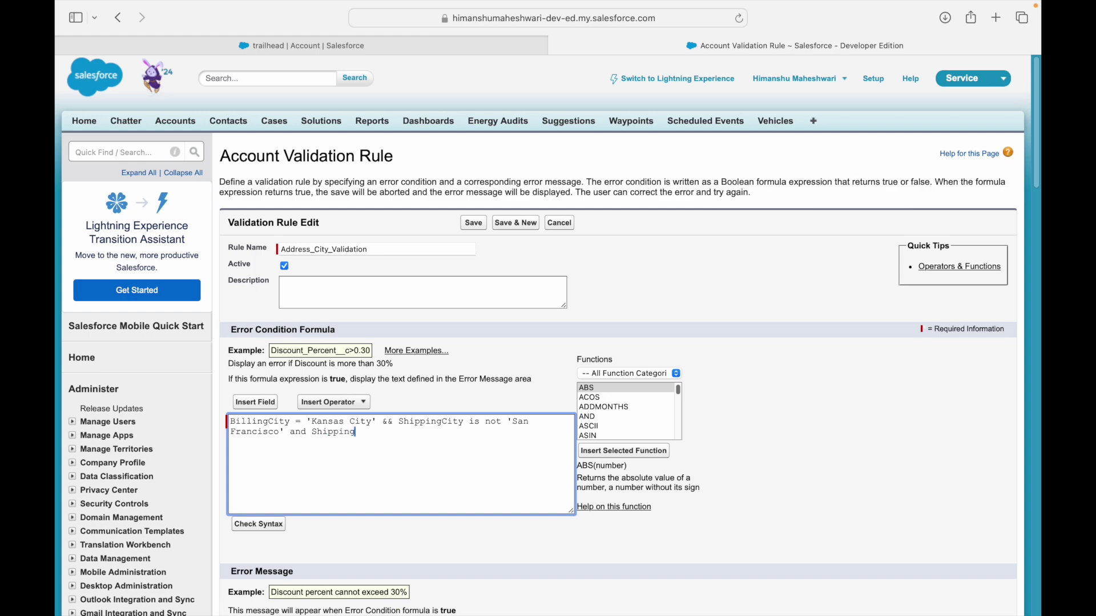
{"action": "type", "text": " is not ''"}
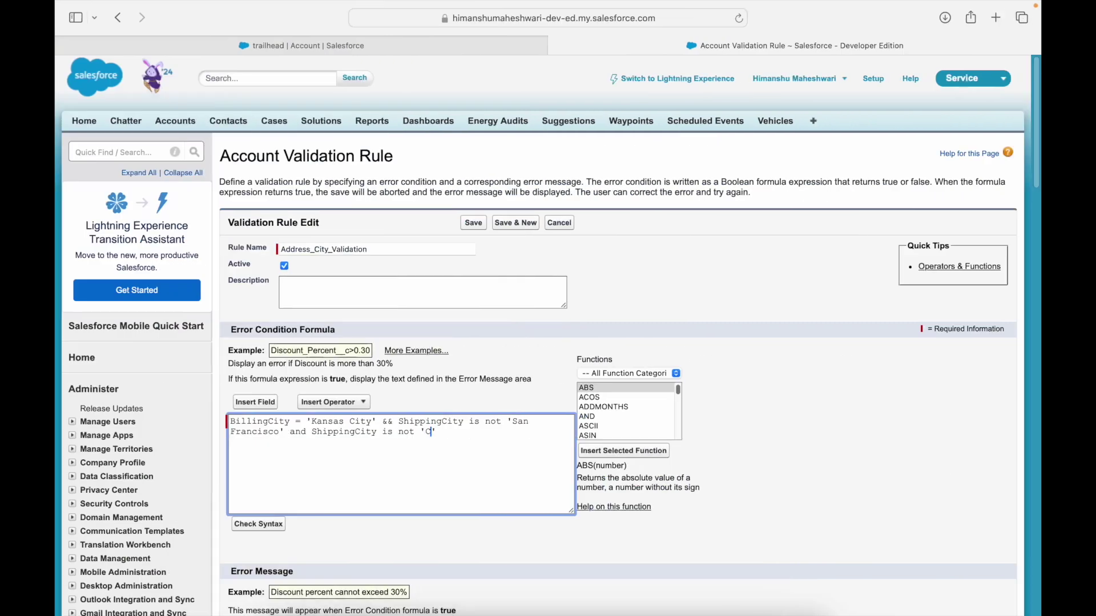
{"action": "type", "text": "California"}
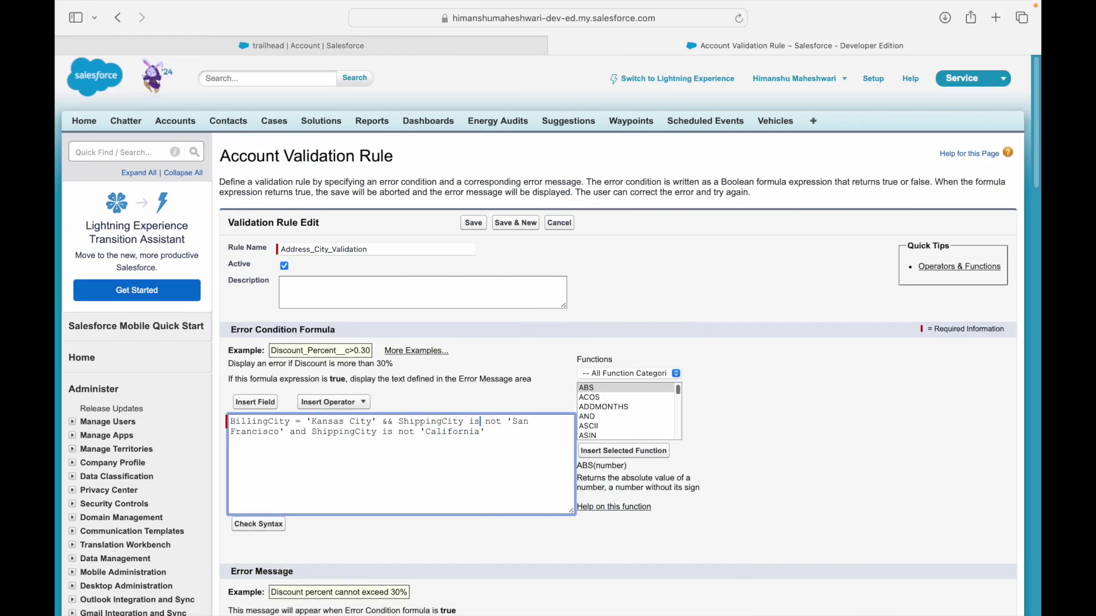
Move the ShippingCity conditions onto their own line below the Kansas City check.
{"action": "left_click", "coordinate": [400, 422]}
{"action": "key", "text": "Return"}
{"action": "key", "text": "Up"}
{"action": "key", "text": "super+shift+Right"}
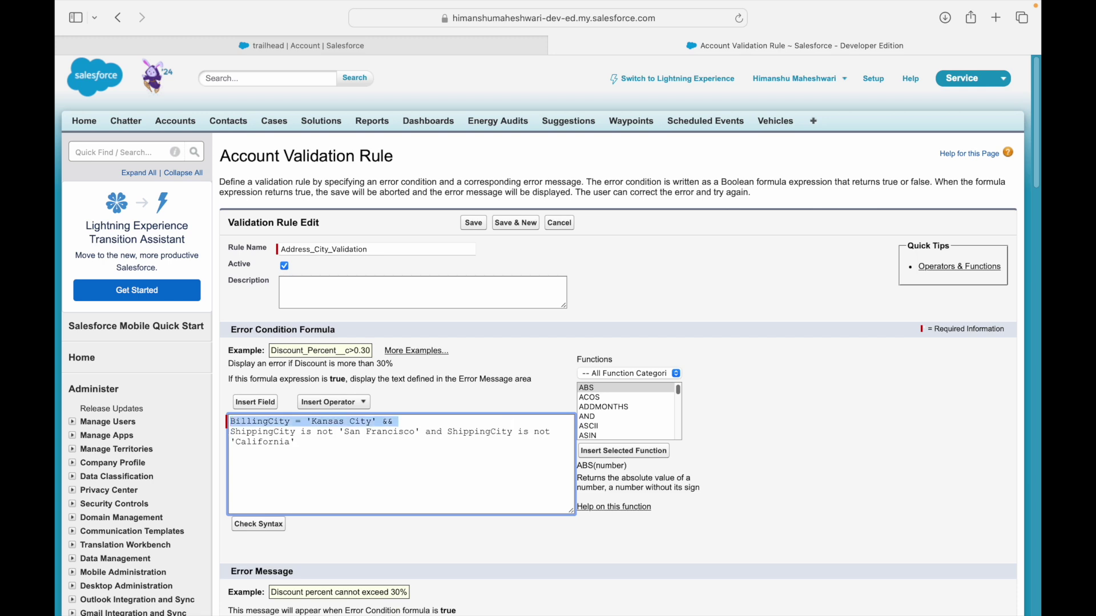
{"action": "key", "text": "Left"}
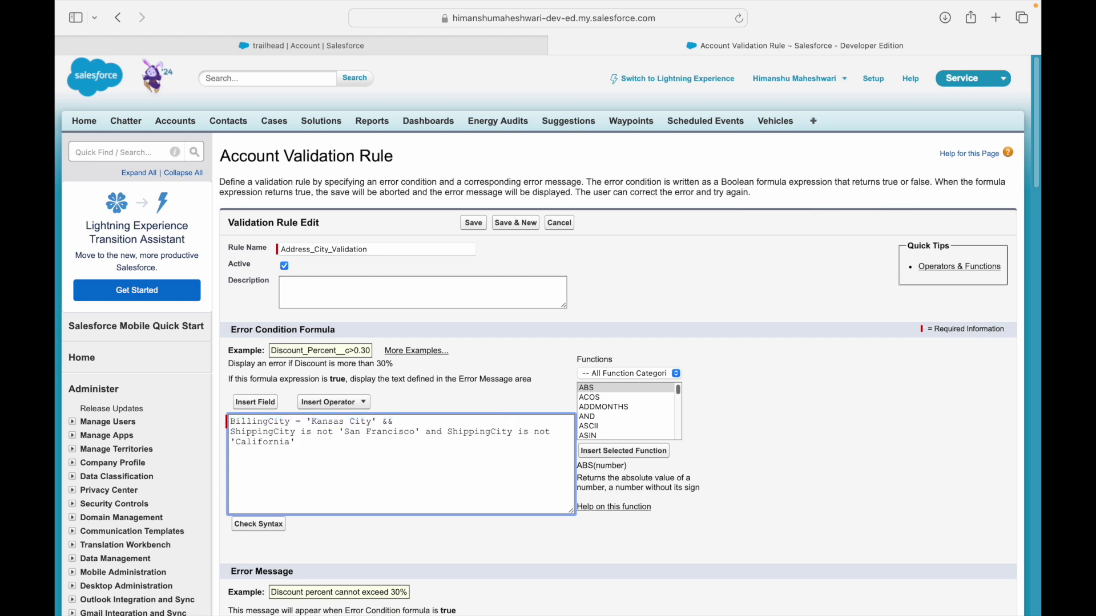
{"action": "left_click_drag", "start_coordinate": [344, 432], "coordinate": [421, 433]}
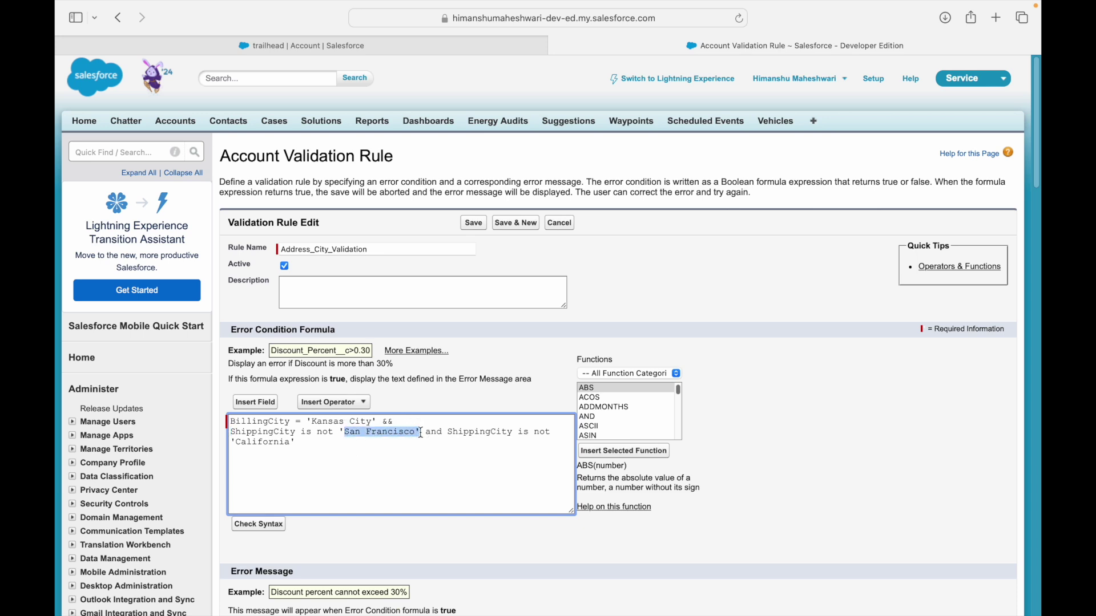
{"action": "left_click_drag", "start_coordinate": [231, 448], "coordinate": [294, 448]}
{"action": "left_click", "coordinate": [325, 447]}
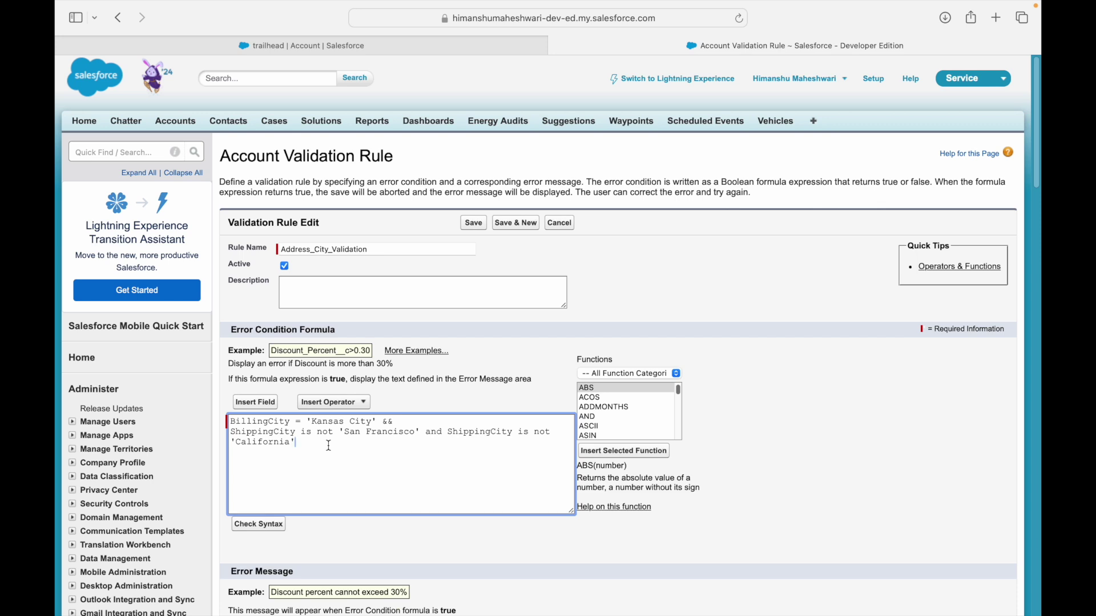
Replace 'and' with && and both 'is not' with <> in the shipping conditions.
{"action": "double_click", "coordinate": [432, 433]}
{"action": "type", "text": "&&"}
{"action": "left_click_drag", "start_coordinate": [514, 432], "coordinate": [547, 438]}
{"action": "type", "text": "<>"}
{"action": "left_click_drag", "start_coordinate": [301, 432], "coordinate": [337, 434]}
{"action": "type", "text": "<>"}
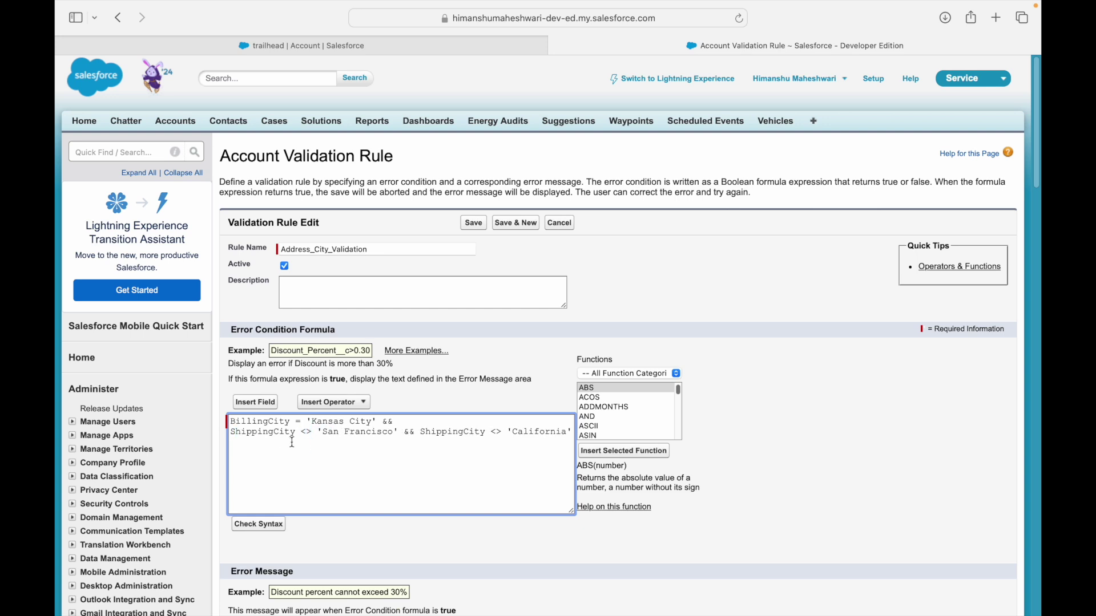
Join the formula into one line and add a closing parenthesis at its end.
{"action": "triple_click", "coordinate": [232, 432]}
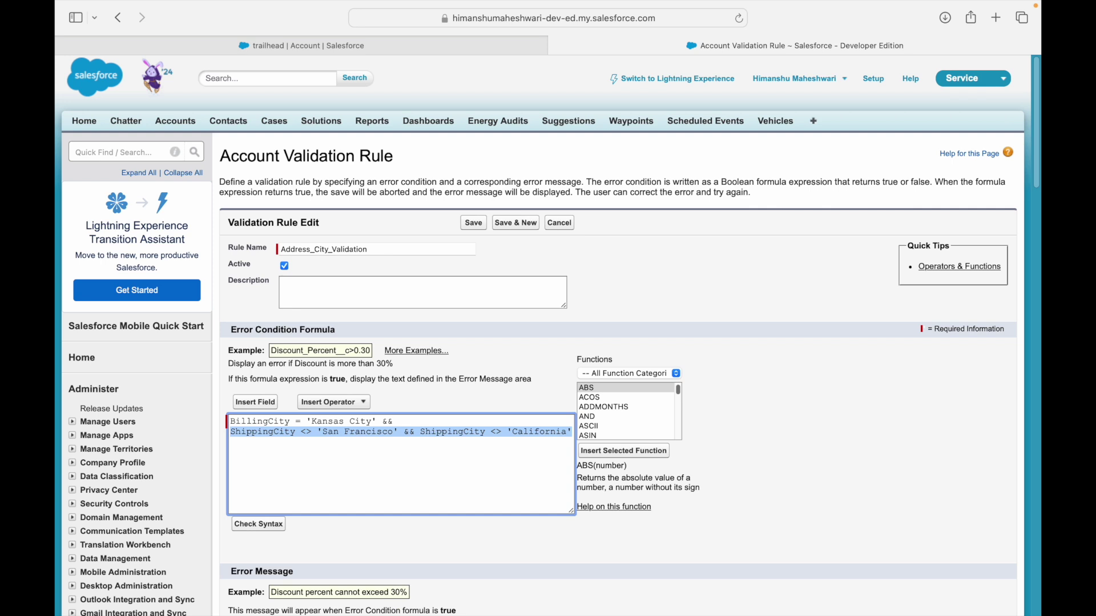
{"action": "key", "text": "Up"}
{"action": "key", "text": "Down"}
{"action": "key", "text": "BackSpace"}
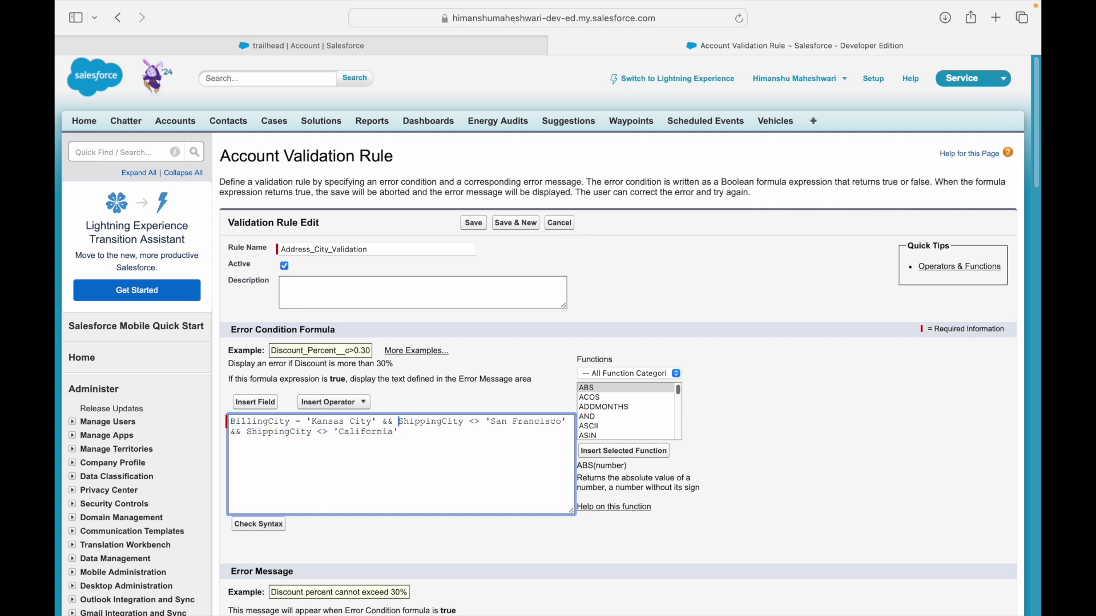
{"action": "left_click", "coordinate": [384, 423]}
{"action": "double_click", "coordinate": [384, 423]}
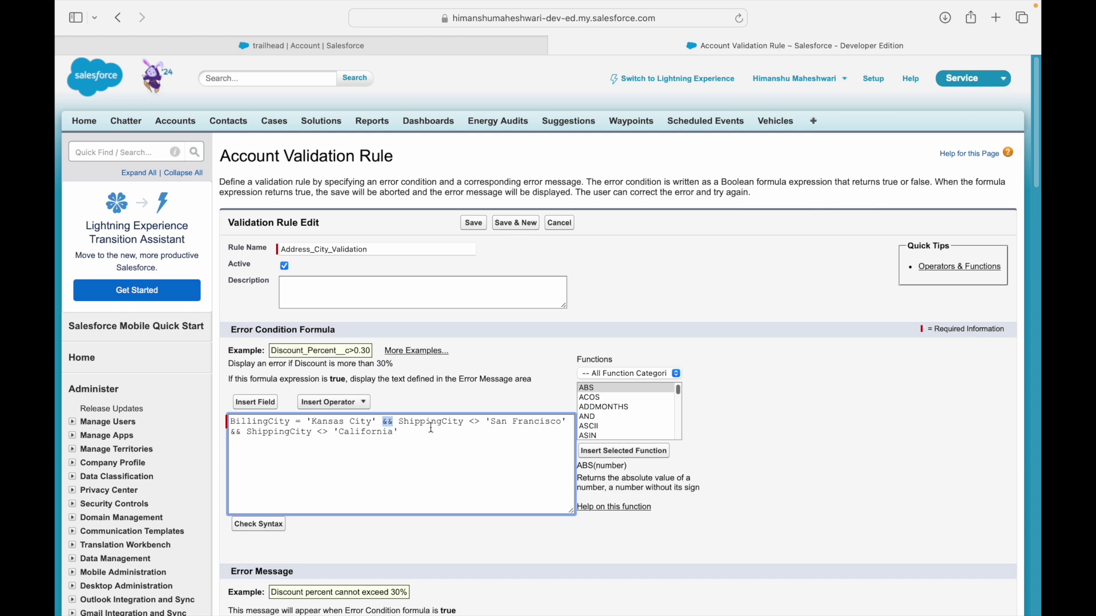
{"action": "left_click", "coordinate": [469, 427]}
{"action": "type", "text": ")"}
{"action": "key", "text": "Up"}
{"action": "key", "text": "Right"}
{"action": "type", "text": "("}
{"action": "key", "text": "BackSpace"}
Open the formula with AND( and put a comma after the Kansas City check.
{"action": "key", "text": "Return"}
{"action": "key", "text": "Up"}
{"action": "type", "text": "AND ("}
{"action": "key", "text": "Down"}
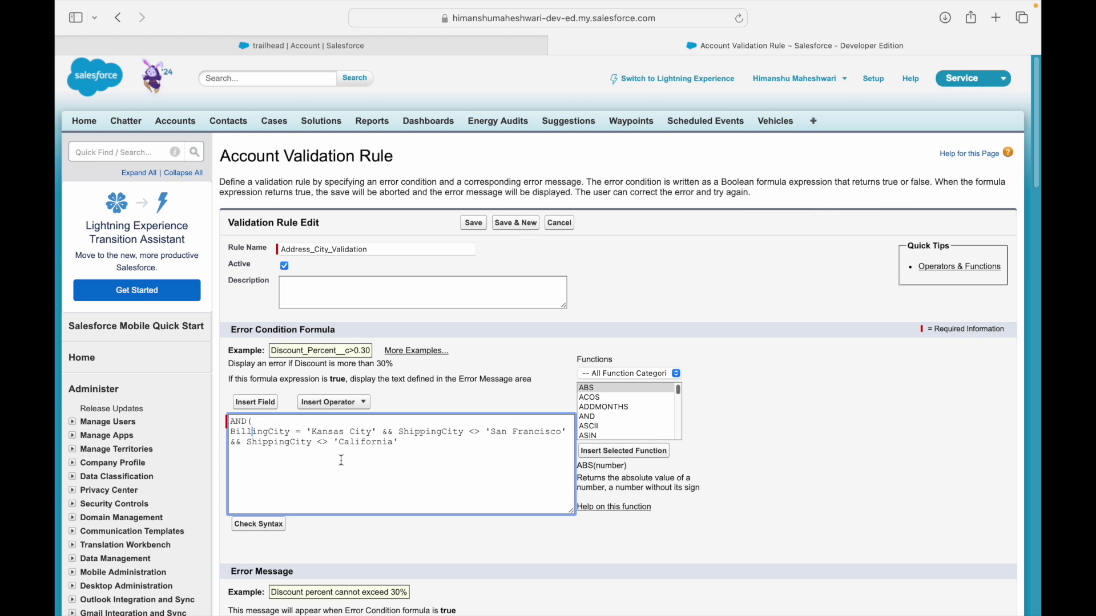
{"action": "left_click", "coordinate": [376, 431]}
{"action": "type", "text": ","}
{"action": "key", "text": "Return"}
{"action": "key", "text": "Return"}
{"action": "key", "text": "Return"}
{"action": "key", "text": "Right"}
{"action": "key", "text": "Right"}
{"action": "key", "text": "Right"}
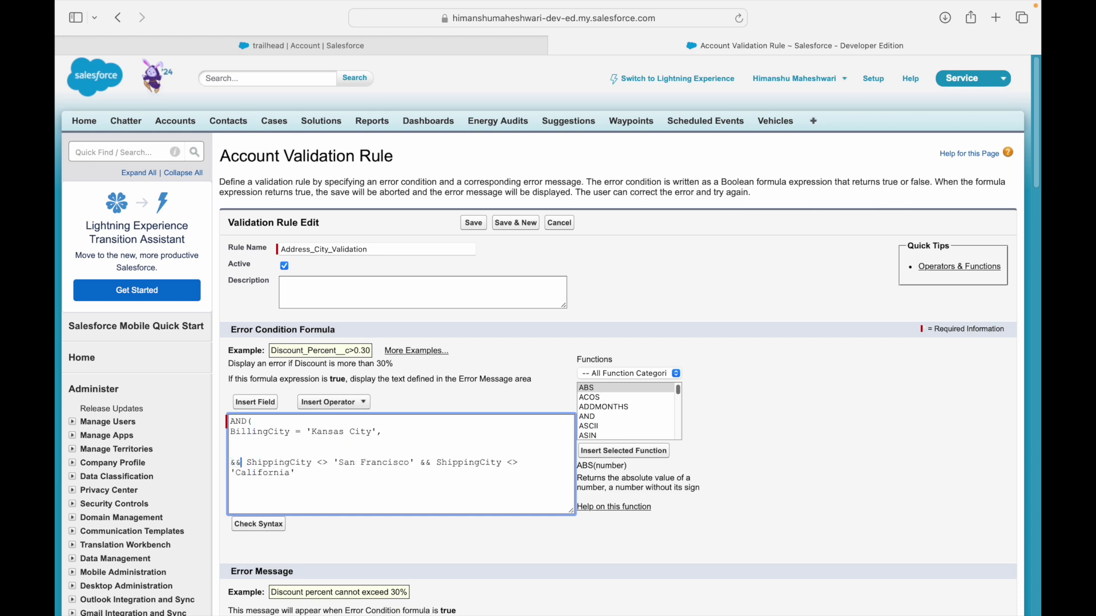
Add ShippingCity <> 'San Francisco', as its own line inside the AND.
{"action": "left_click", "coordinate": [414, 463], "text": "shift"}
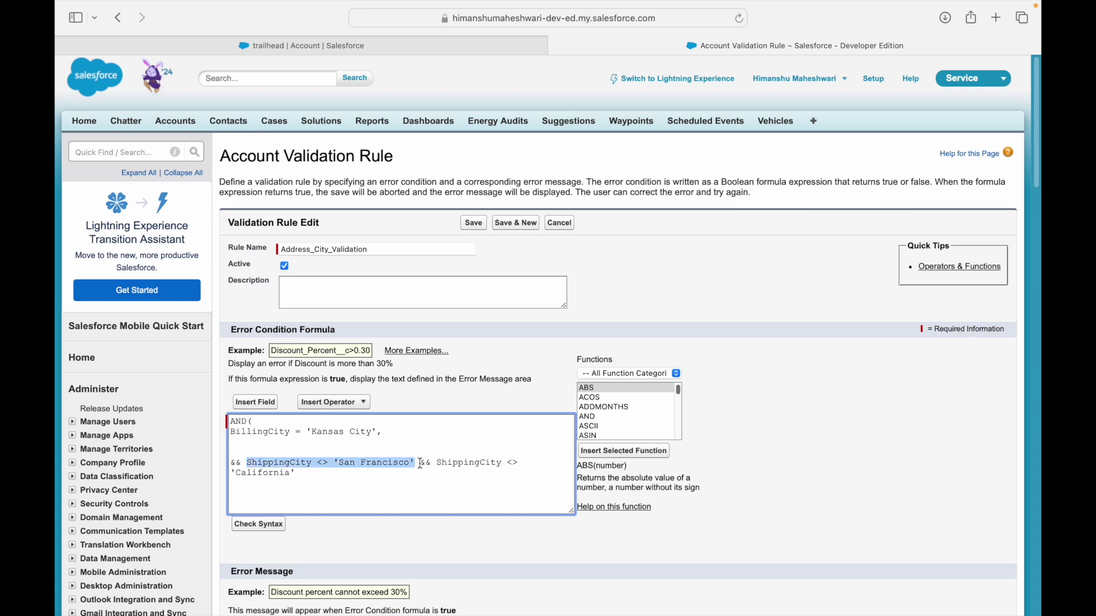
{"action": "key", "text": "super+c"}
{"action": "left_click", "coordinate": [236, 442]}
{"action": "key", "text": "super+v"}
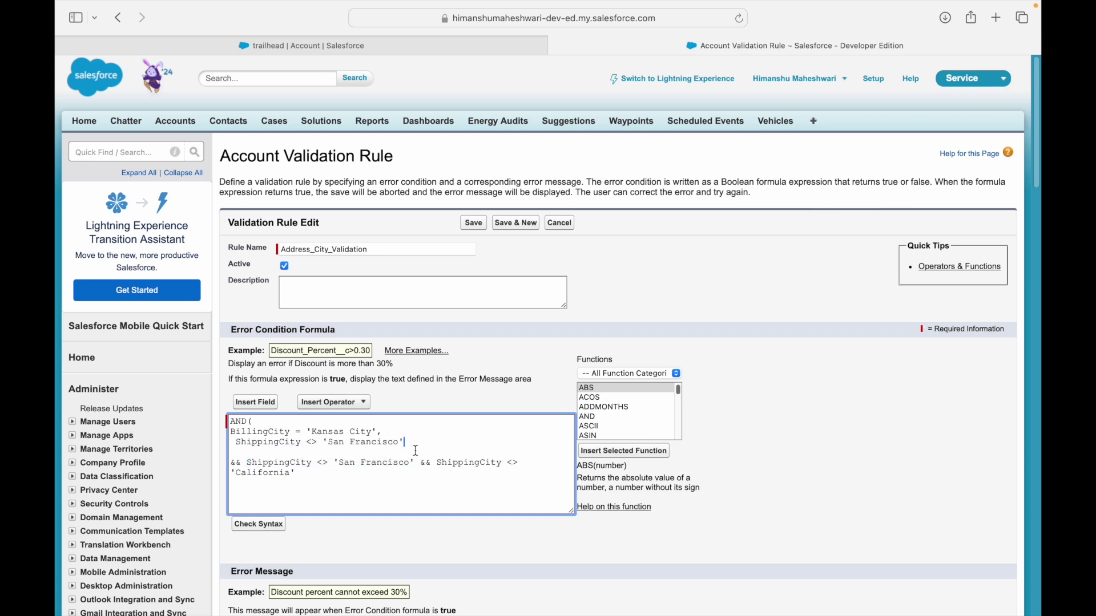
{"action": "key", "text": "BackSpace"}
{"action": "key", "text": "BackSpace"}
{"action": "key", "text": "Down"}
{"action": "key", "text": "Left"}
{"action": "type", "text": ","}
{"action": "key", "text": "Return"}
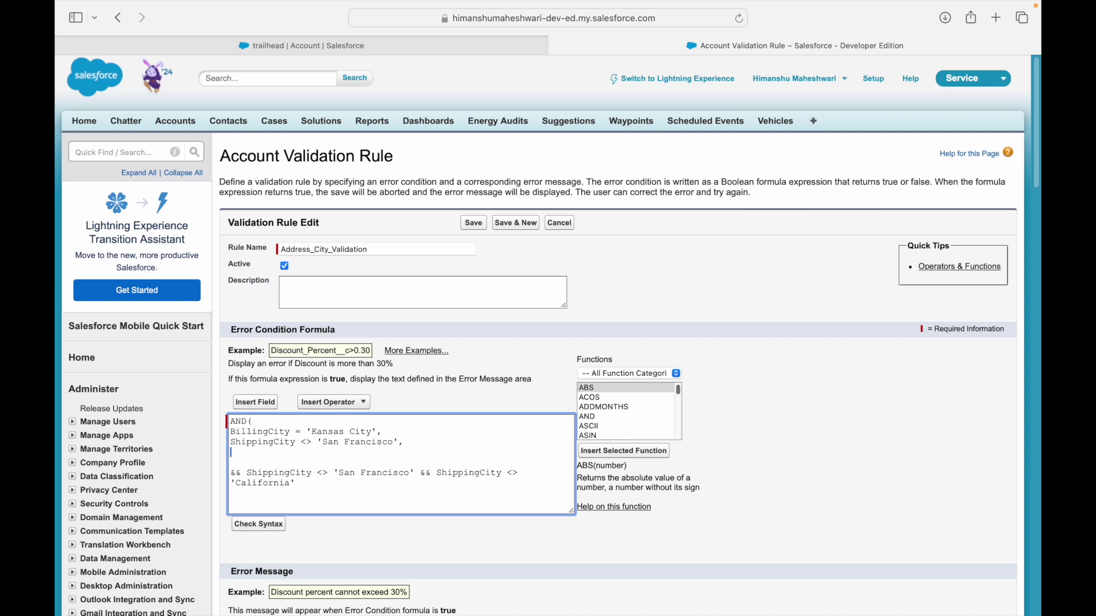
{"action": "key", "text": "super+v"}
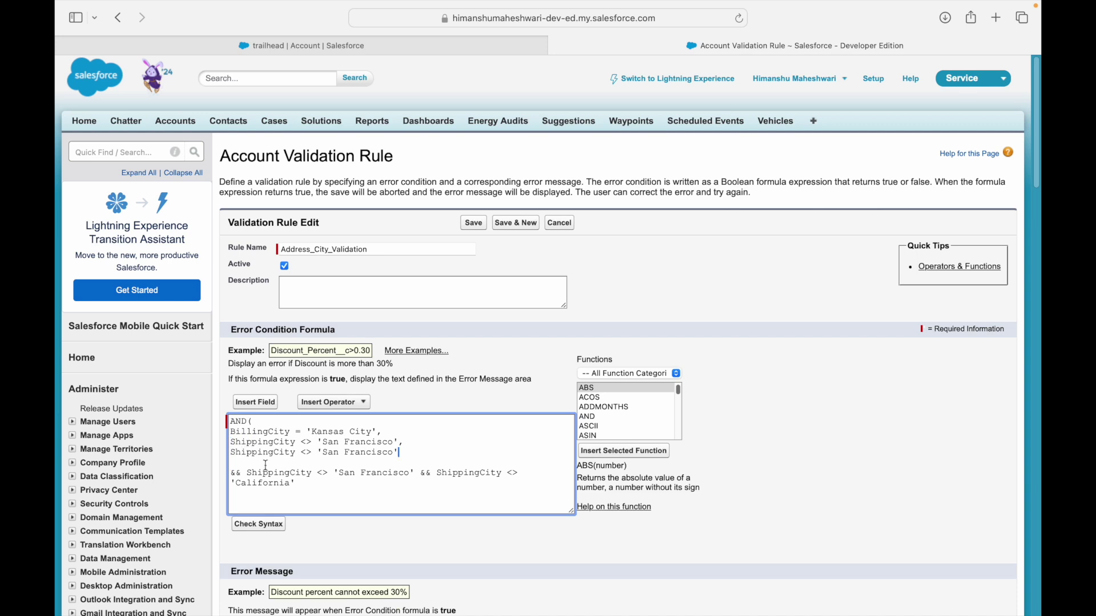
Add the ShippingCity <> 'California' line and closing parenthesis, then delete the leftover old conditions.
{"action": "double_click", "coordinate": [273, 484]}
{"action": "left_click", "coordinate": [323, 454]}
{"action": "left_click", "coordinate": [395, 454], "text": "shift"}
{"action": "key", "text": "super+v"}
{"action": "key", "text": "End"}
{"action": "key", "text": "Return"}
{"action": "type", "text": ")"}
{"action": "key", "text": "shift+Down"}
{"action": "key", "text": "shift+Down"}
{"action": "key", "text": "shift+Down"}
{"action": "key", "text": "BackSpace"}
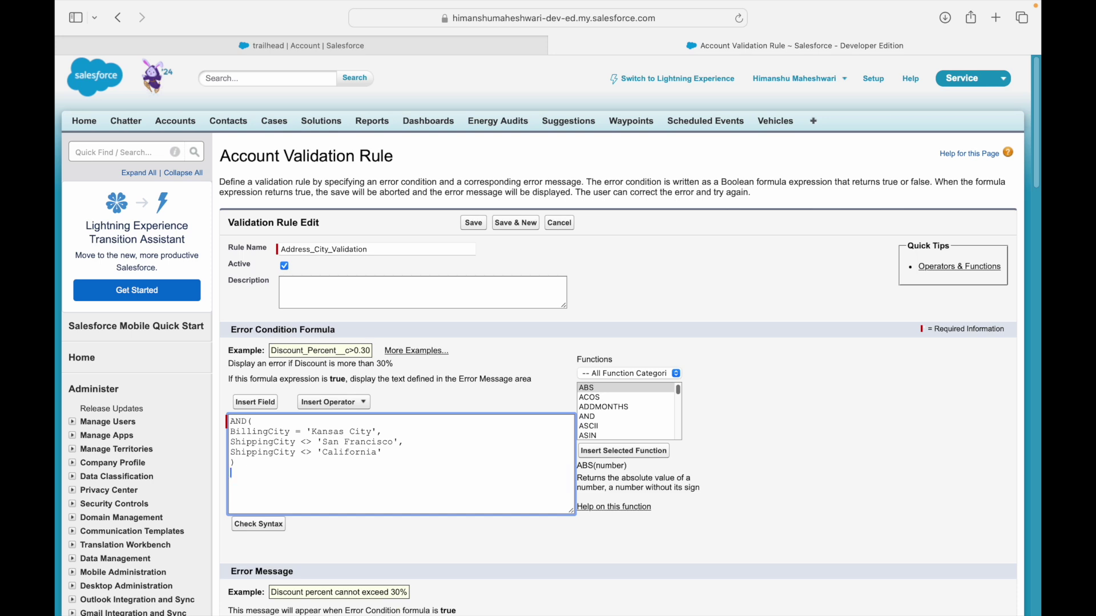
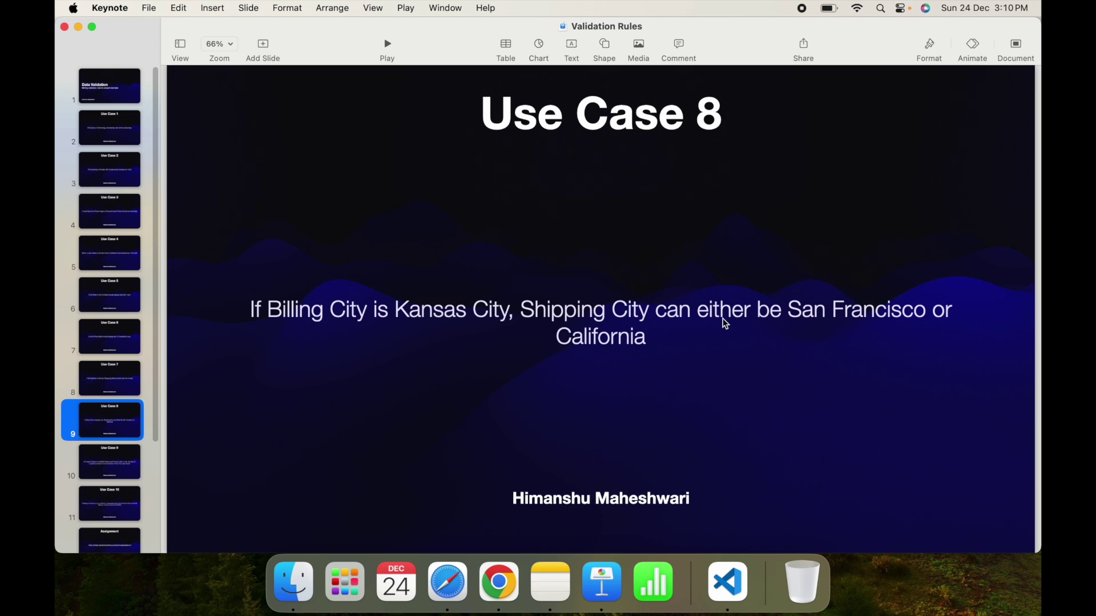
Highlight Kansas City, San Francisco and California in the Use Case 8 requirement, then return to Salesforce.
{"action": "left_click", "coordinate": [459, 315]}
{"action": "double_click", "coordinate": [424, 309]}
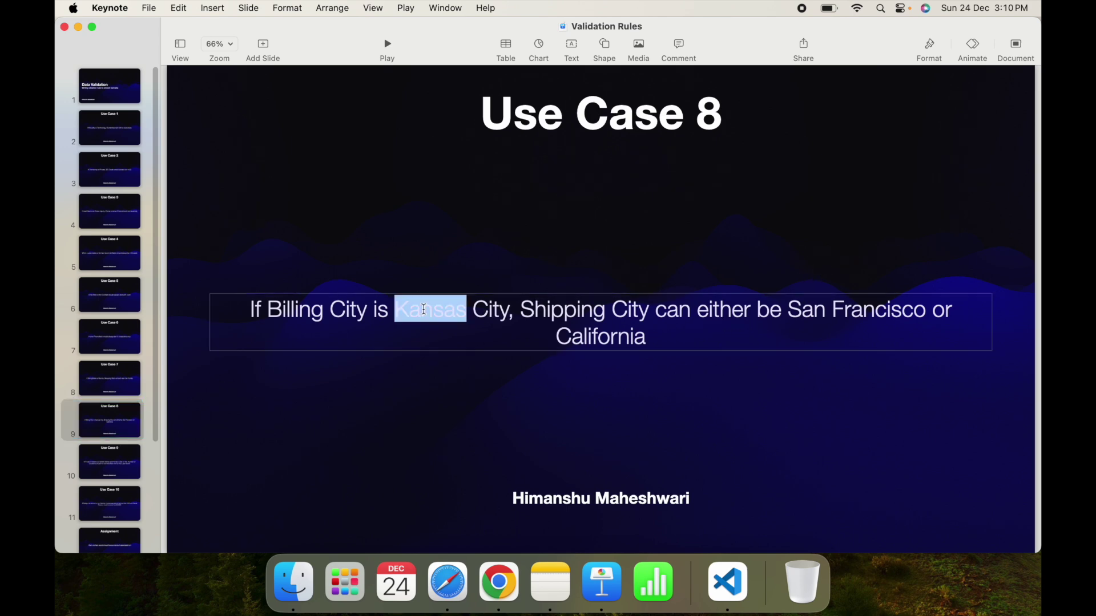
{"action": "double_click", "coordinate": [480, 309]}
{"action": "left_click_drag", "start_coordinate": [793, 312], "coordinate": [913, 311]}
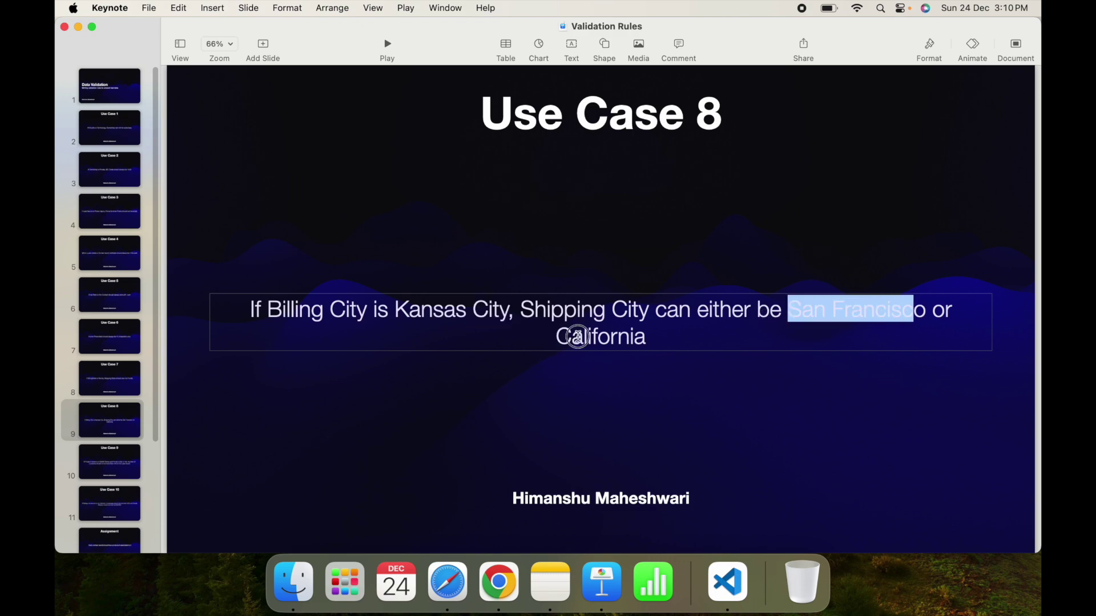
{"action": "double_click", "coordinate": [577, 337]}
{"action": "left_click", "coordinate": [658, 336]}
{"action": "key", "text": "ctrl+Right"}
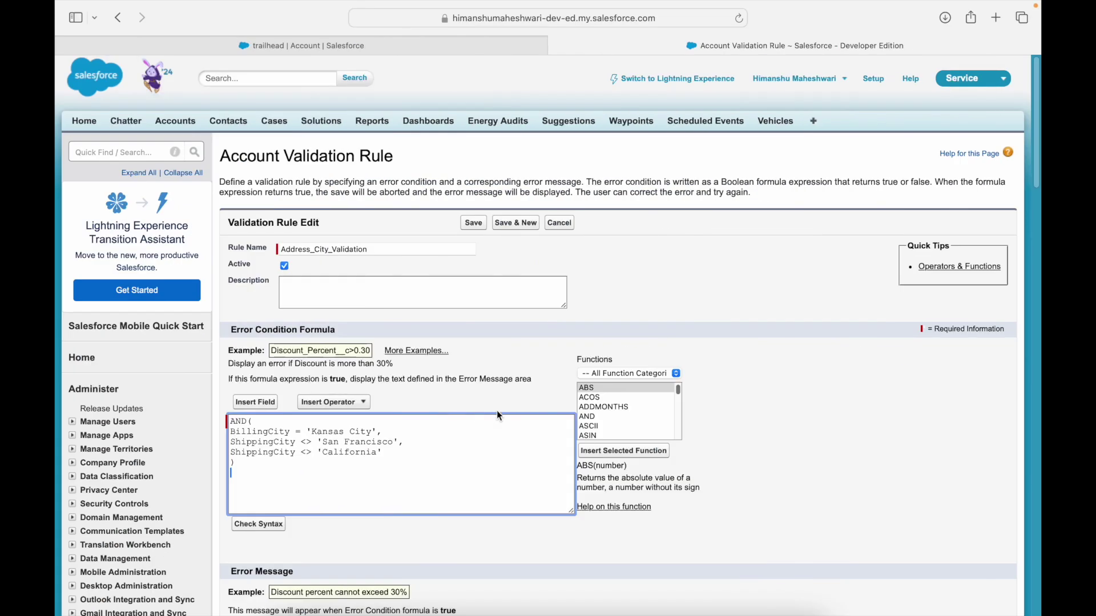
Pass the syntax check, add error message 'City should either be SF or CF', and save the rule.
{"action": "left_click", "coordinate": [277, 524]}
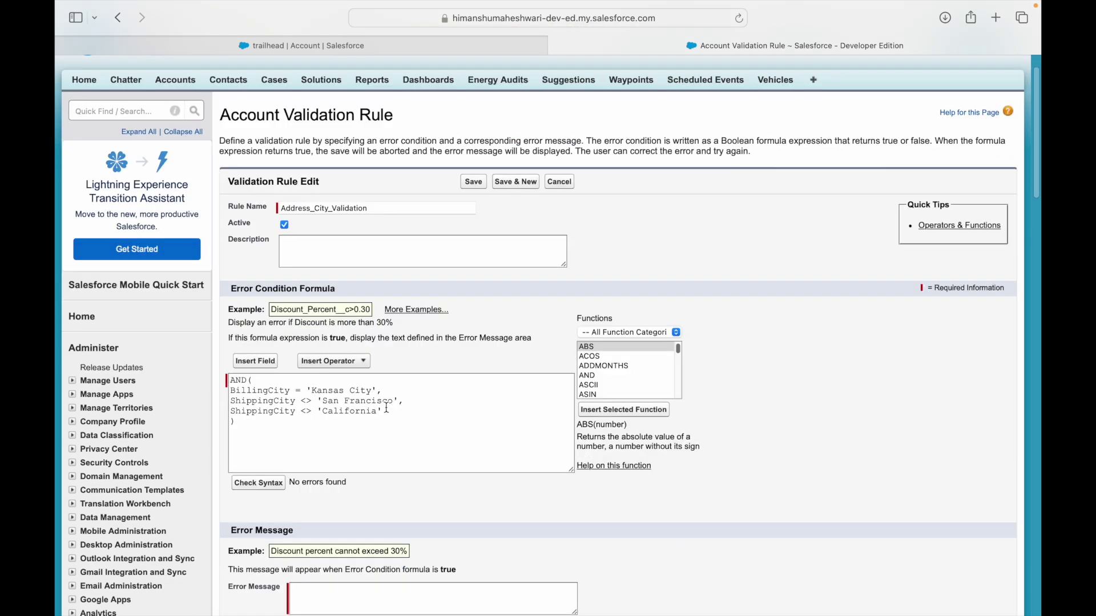
{"action": "scroll", "coordinate": [387, 408], "scroll_direction": "down", "scroll_amount": 2}
{"action": "left_click", "coordinate": [348, 552]}
{"action": "type", "text": "City "}
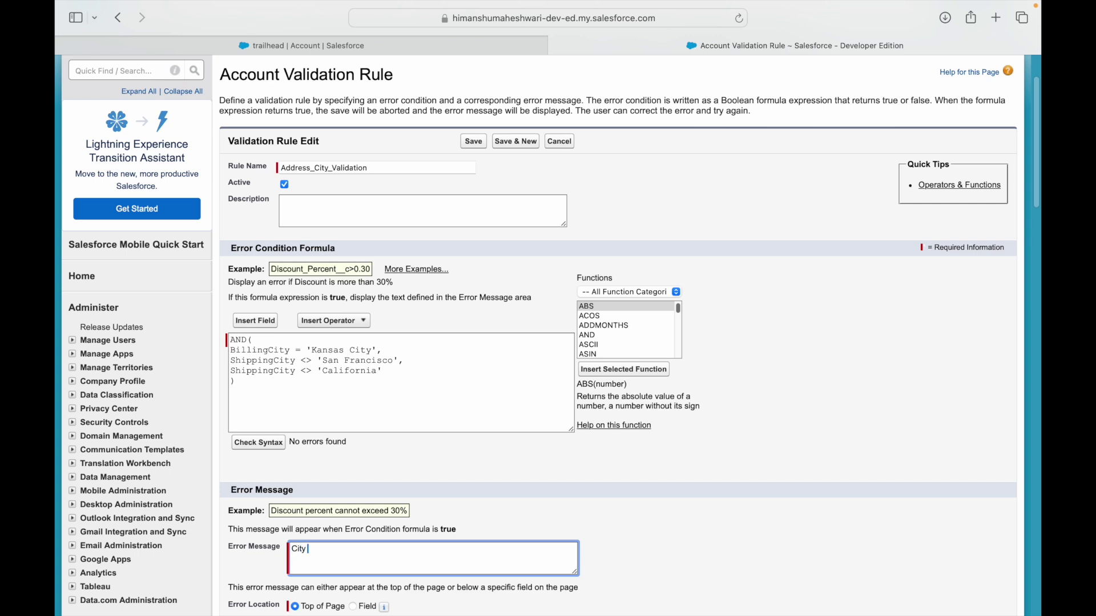
{"action": "type", "text": "should either be SF or CF"}
{"action": "scroll", "coordinate": [443, 467], "scroll_direction": "down", "scroll_amount": 5}
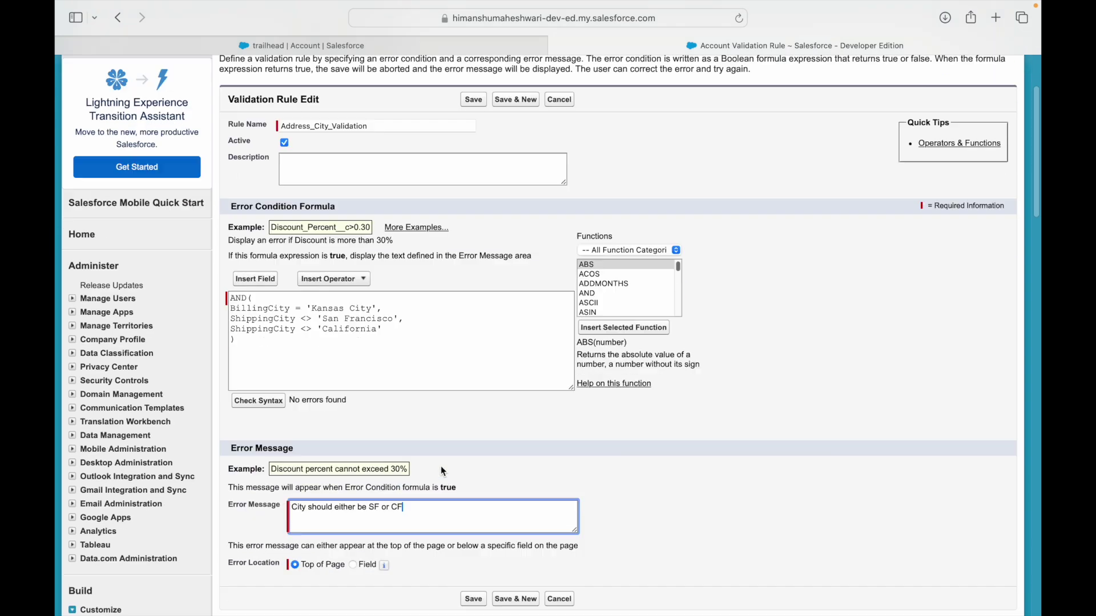
{"action": "left_click", "coordinate": [479, 386]}
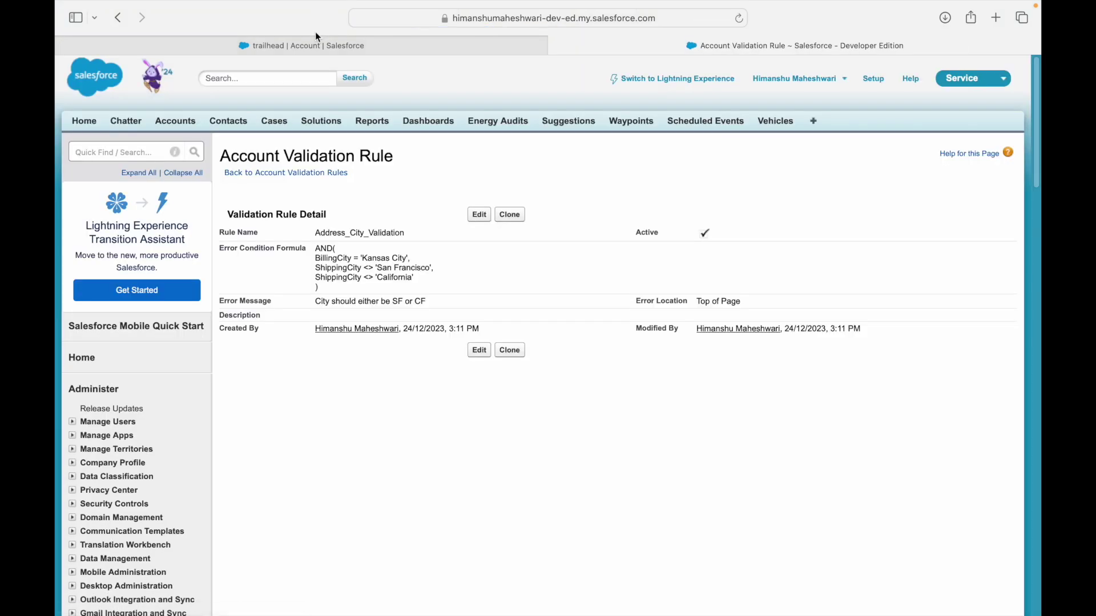
On the trailhead account, set Billing City to Random and save.
{"action": "left_click", "coordinate": [318, 39]}
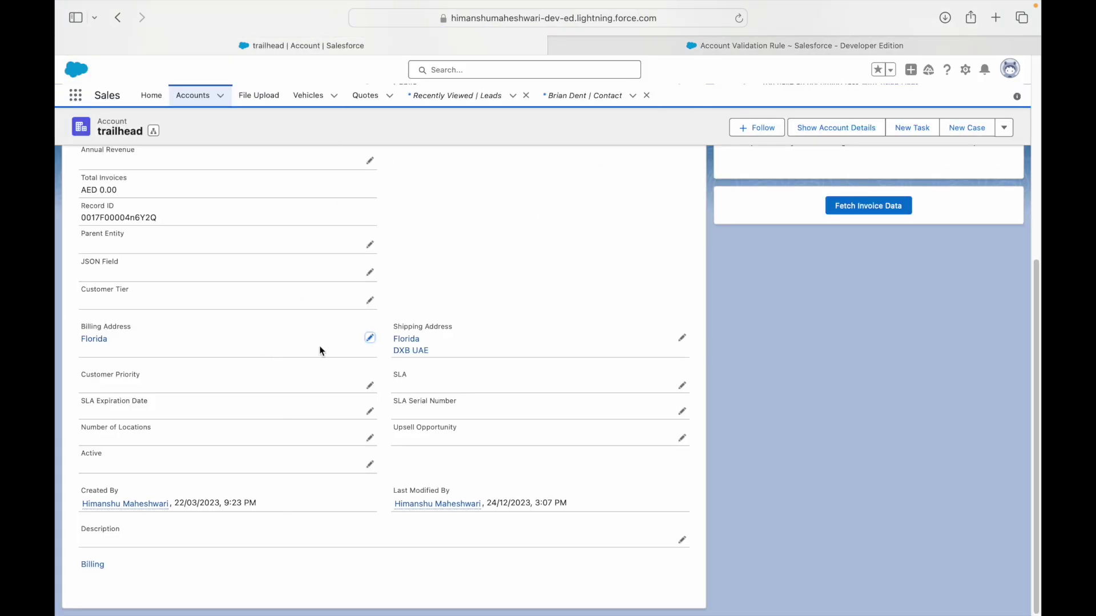
{"action": "left_click", "coordinate": [370, 338]}
{"action": "left_click", "coordinate": [189, 435]}
{"action": "type", "text": "Random"}
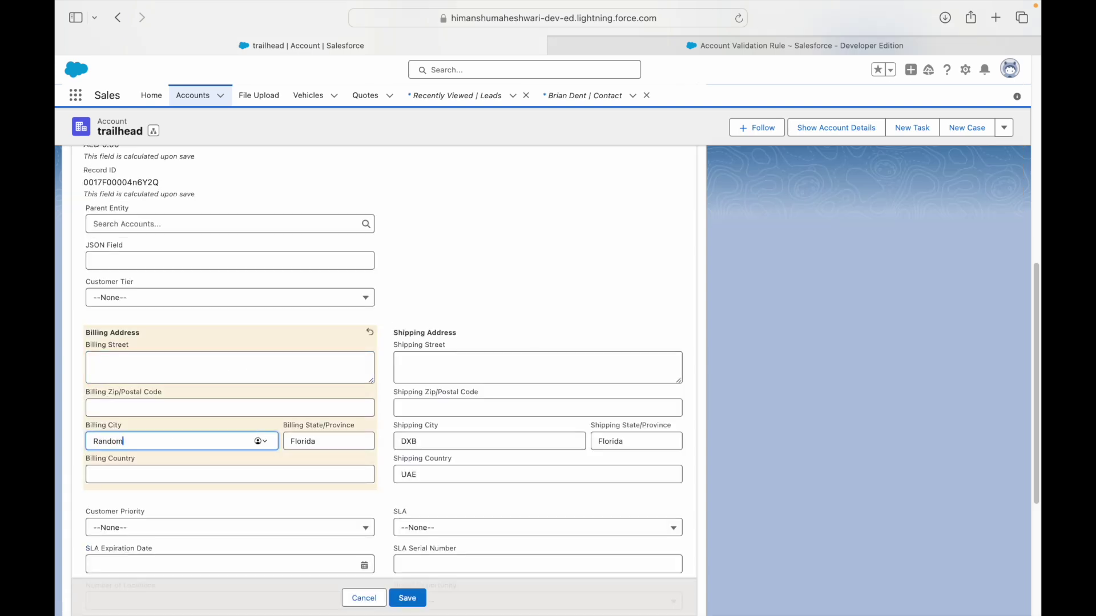
{"action": "left_click", "coordinate": [432, 441]}
{"action": "left_click", "coordinate": [407, 599]}
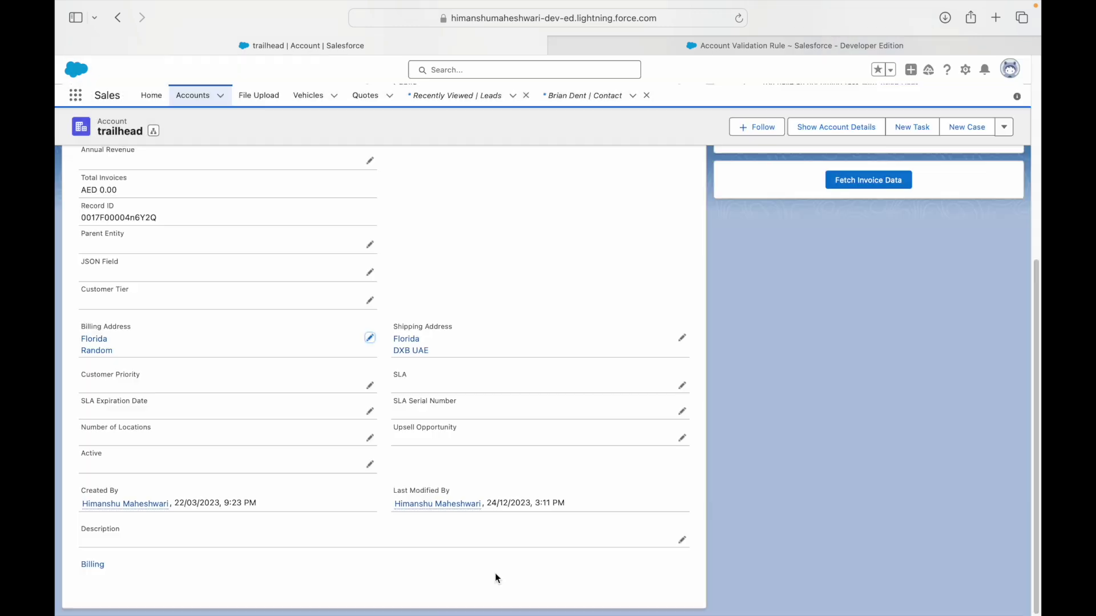
Set Billing City to Kansas City and Shipping City to Dubai, triggering the validation error on save.
{"action": "left_click", "coordinate": [370, 338]}
{"action": "double_click", "coordinate": [123, 445]}
{"action": "type", "text": "Kansas City"}
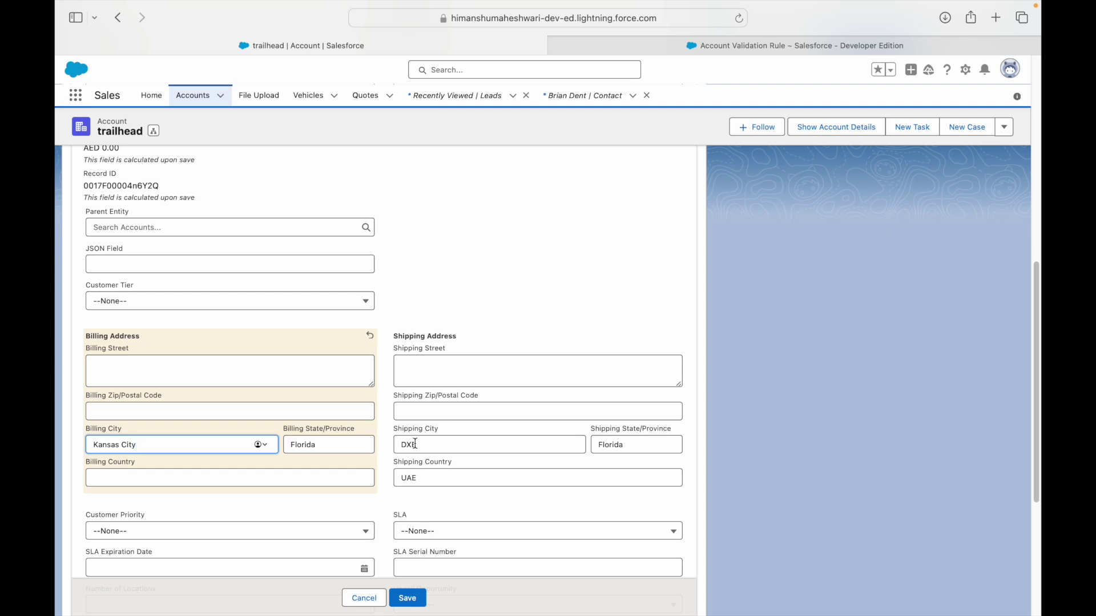
{"action": "left_click", "coordinate": [451, 444]}
{"action": "key", "text": "super+a"}
{"action": "type", "text": "Dubai"}
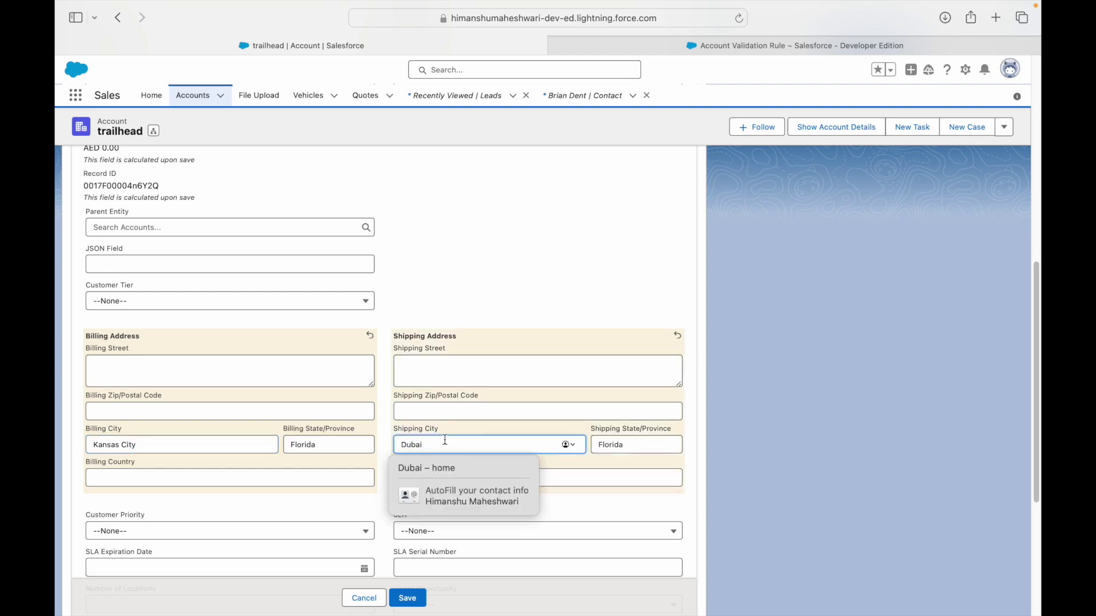
{"action": "left_click", "coordinate": [406, 597]}
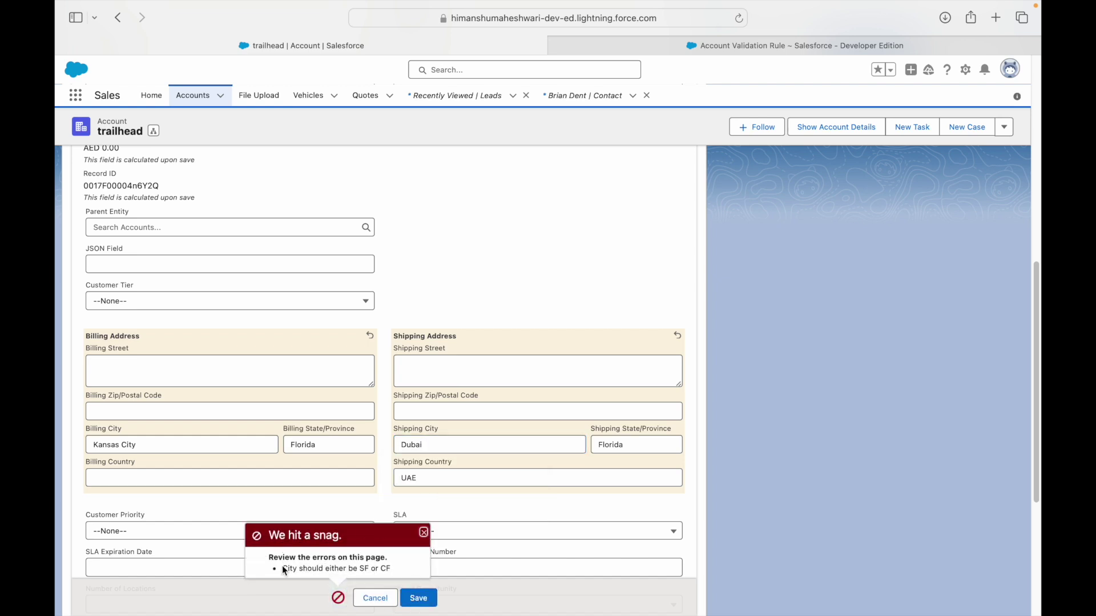
{"action": "left_click_drag", "start_coordinate": [284, 569], "coordinate": [394, 569]}
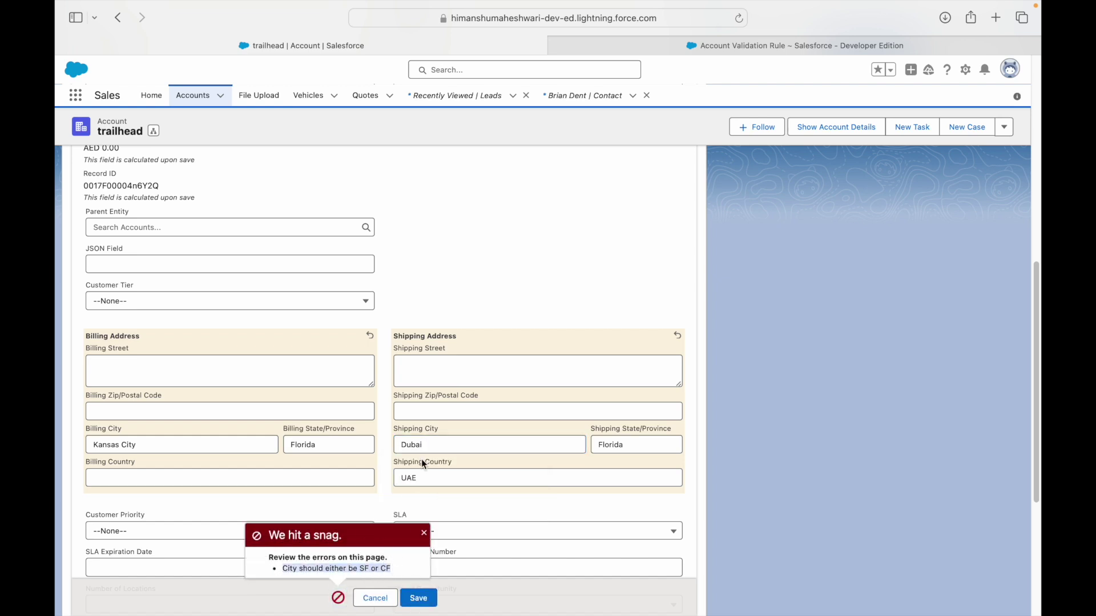
Change Shipping City to California and try saving again.
{"action": "double_click", "coordinate": [443, 444]}
{"action": "type", "text": "California"}
{"action": "left_click", "coordinate": [433, 268]}
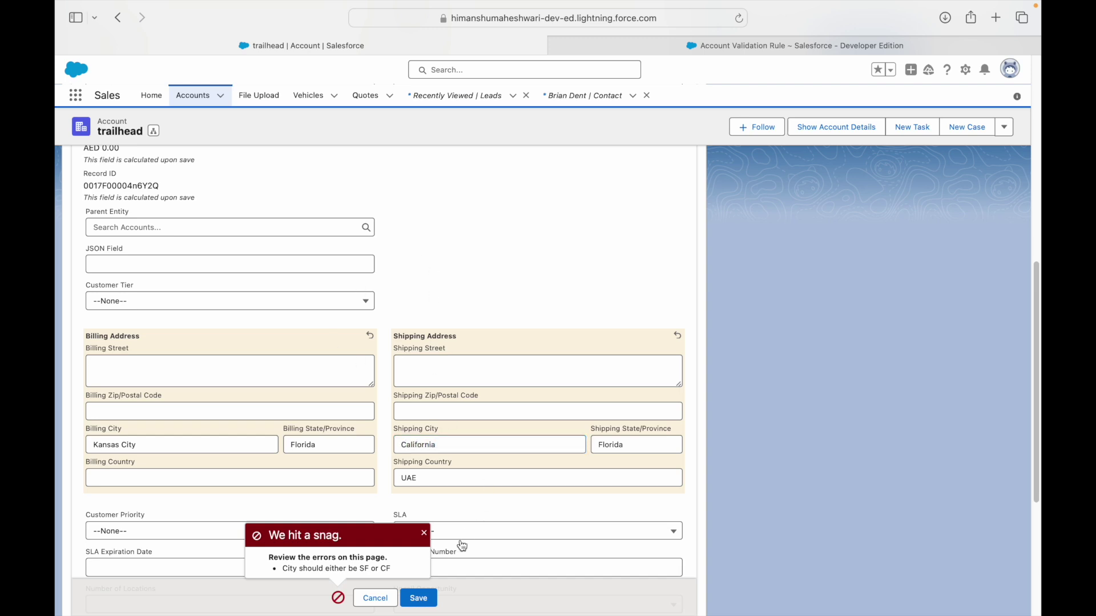
{"action": "left_click", "coordinate": [426, 597]}
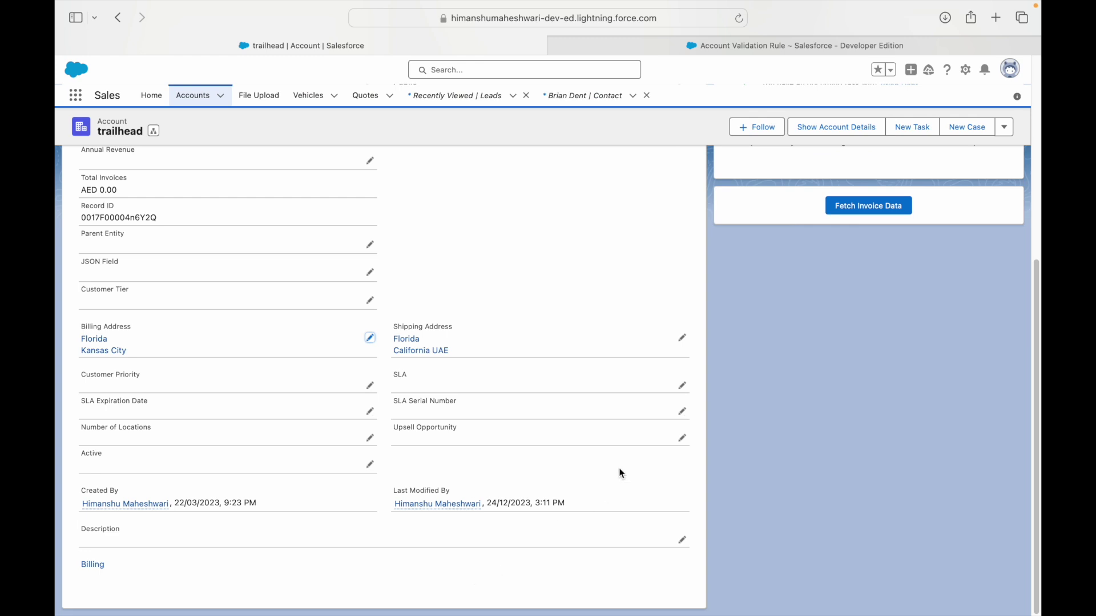
Change Shipping City to San Francisco, save, and return to the Keynote slides.
{"action": "left_click", "coordinate": [682, 337]}
{"action": "double_click", "coordinate": [438, 449]}
{"action": "type", "text": "San Francisco"}
{"action": "left_click", "coordinate": [407, 598]}
{"action": "key", "text": "ctrl+Left"}
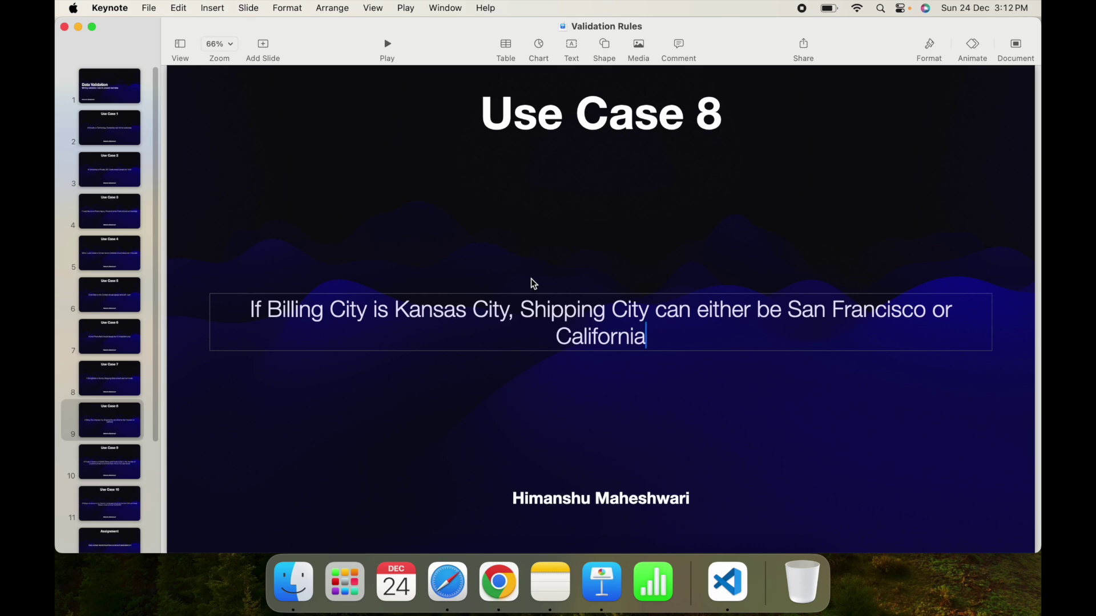
Review the Use Case 9 slide on G5000 lead locations, then return to the browser.
{"action": "left_click", "coordinate": [114, 465]}
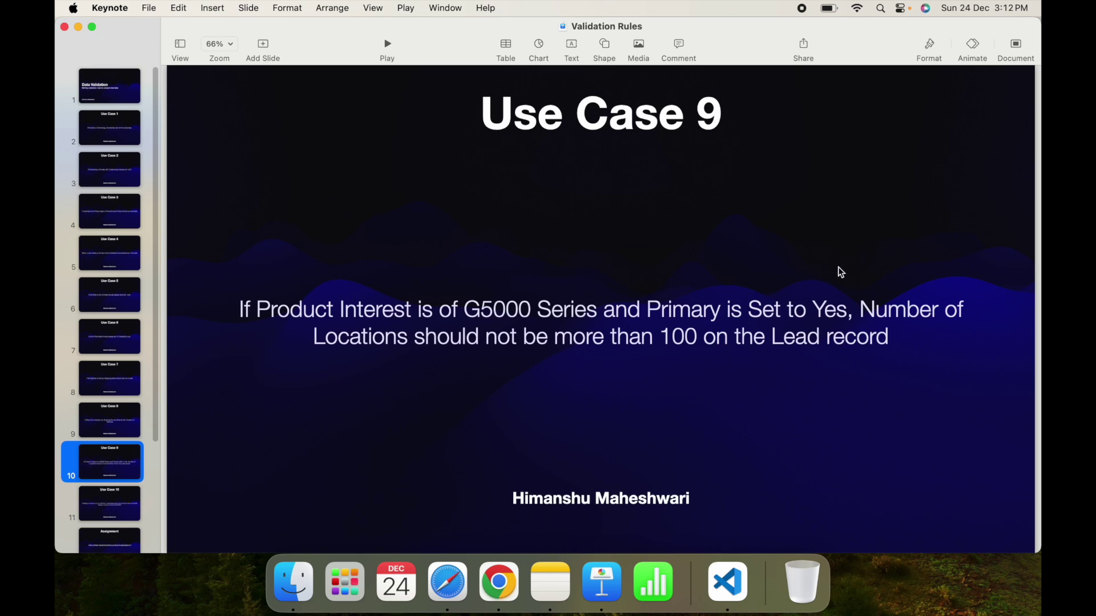
{"action": "key", "text": "ctrl+Right"}
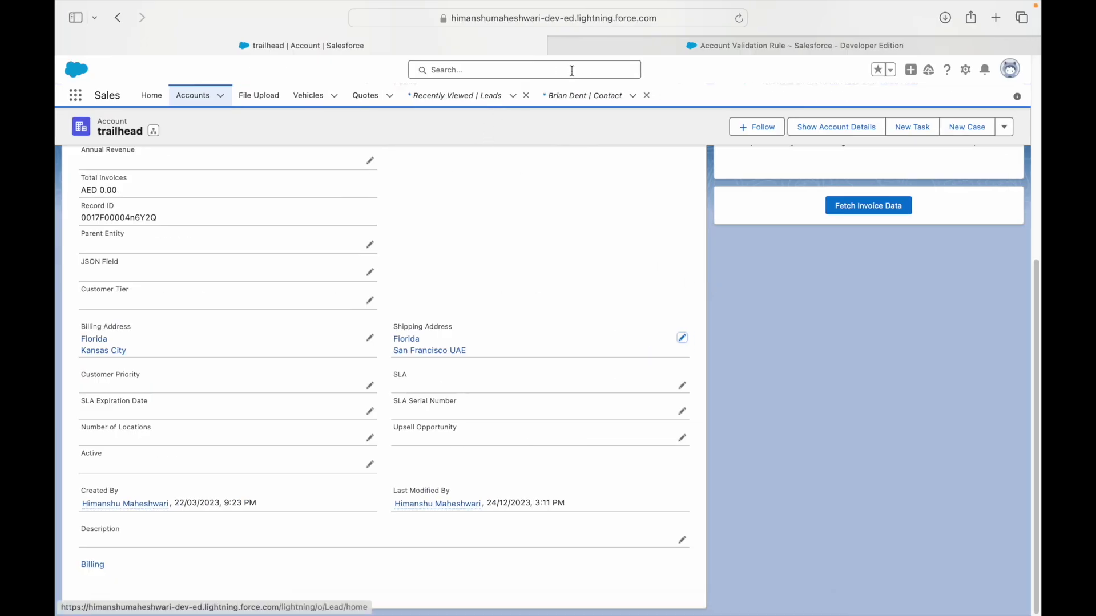
Start a new Lead validation rule from Quick Find 'lead' > Validation Rules.
{"action": "left_click", "coordinate": [590, 51]}
{"action": "left_click", "coordinate": [117, 152]}
{"action": "type", "text": "lead"}
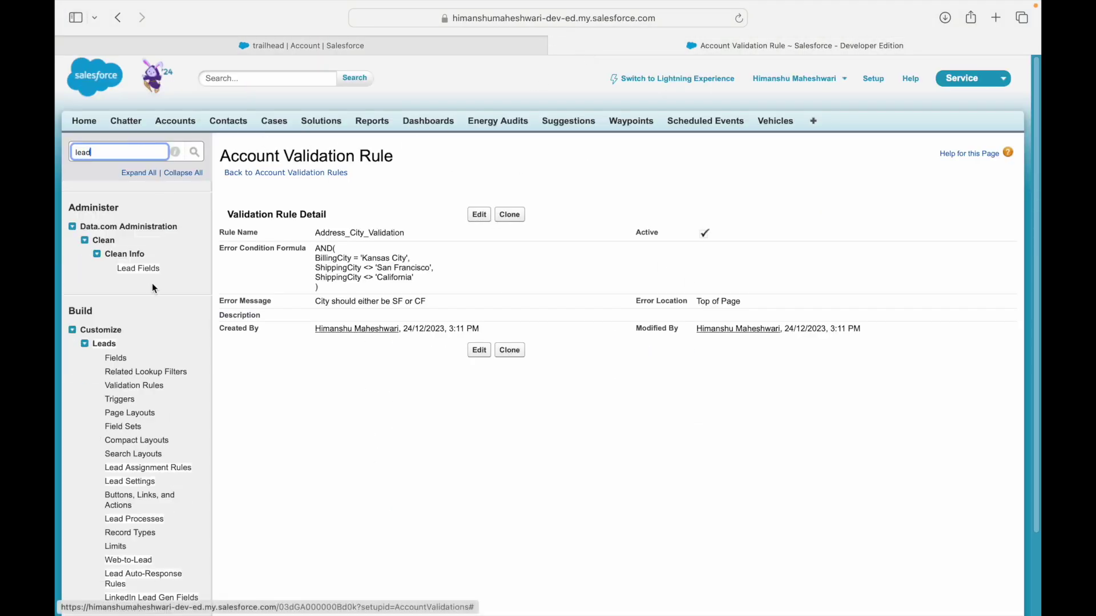
{"action": "left_click", "coordinate": [133, 386]}
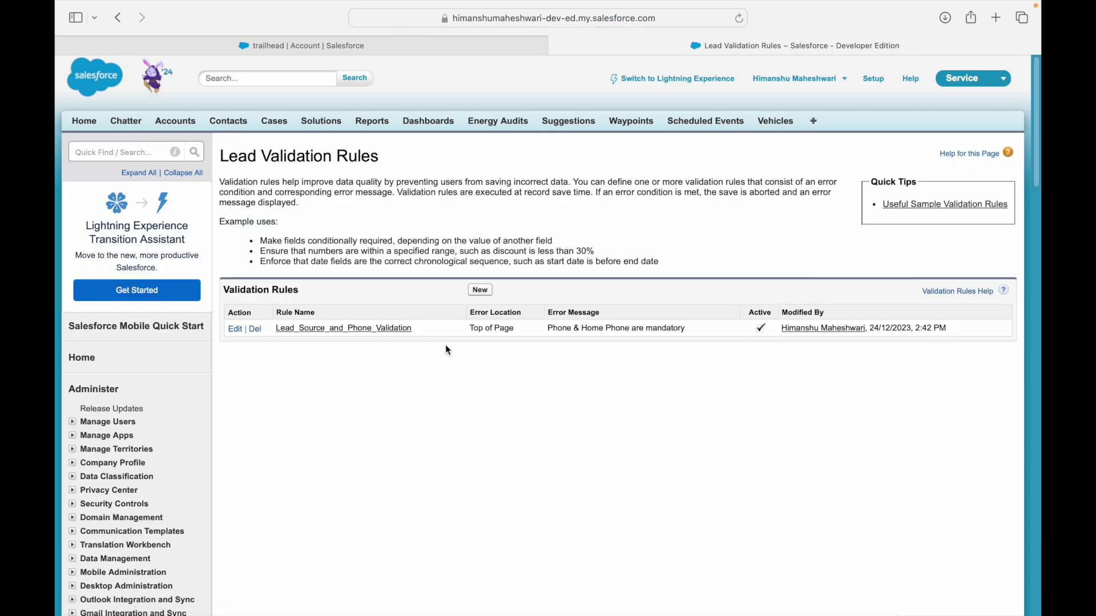
{"action": "left_click", "coordinate": [480, 291]}
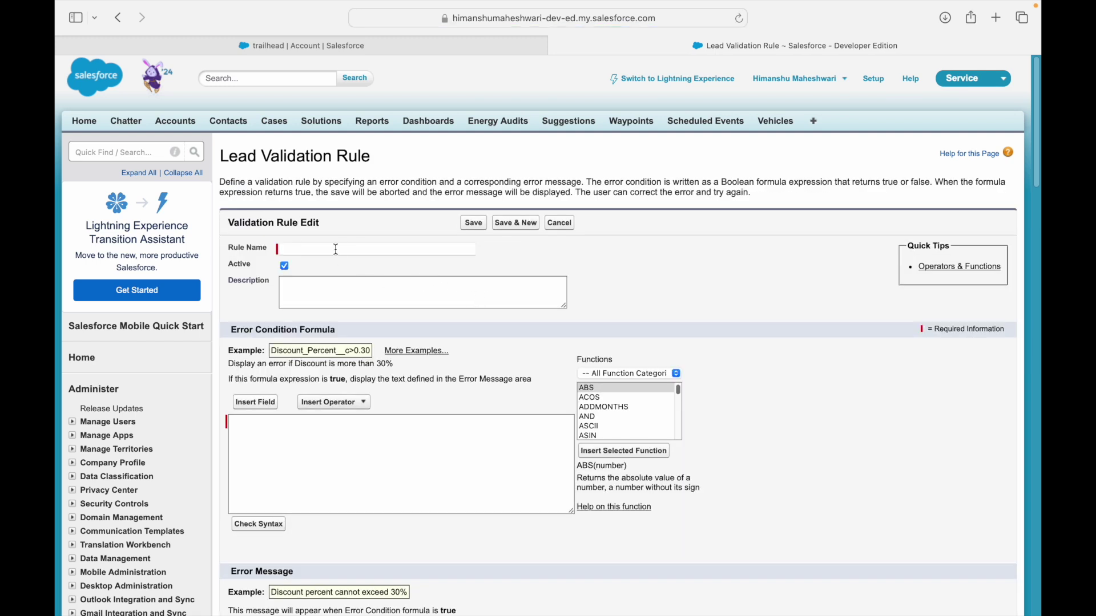
Name the rule Location_Validation and enter error message 'The number of locations for G5000 series should not be more than 100'.
{"action": "left_click", "coordinate": [336, 249]}
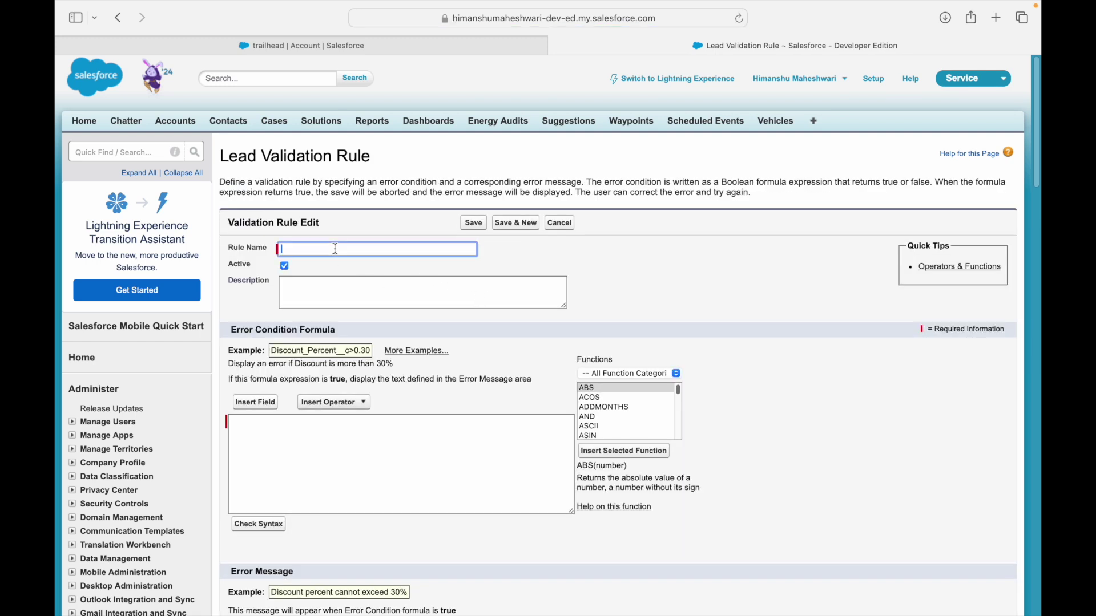
{"action": "type", "text": "Location Validation"}
{"action": "key", "text": "Tab"}
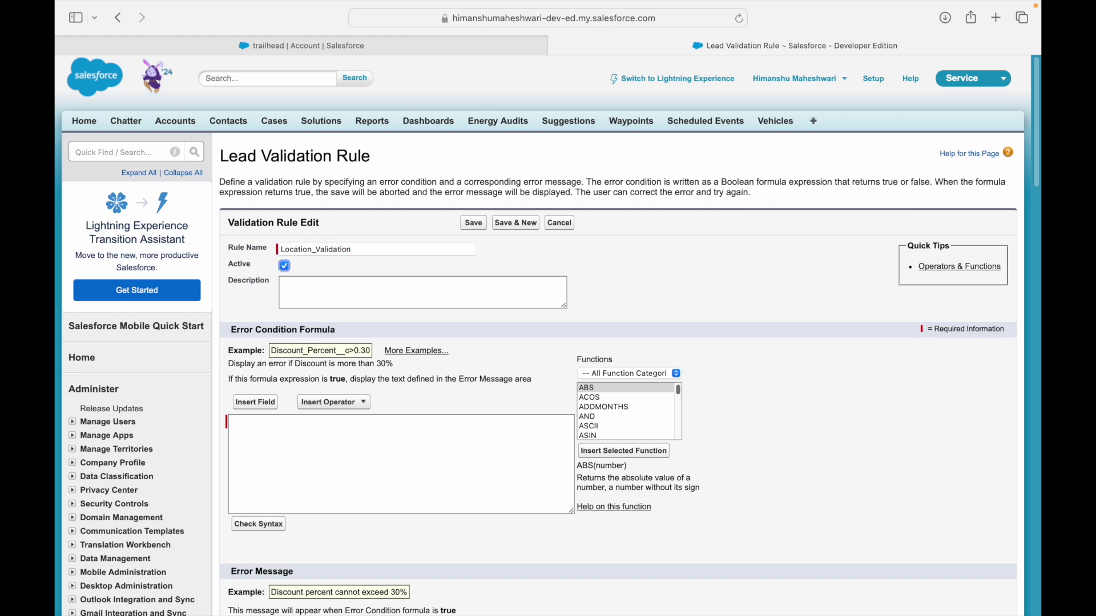
{"action": "key", "text": "Tab"}
{"action": "left_click", "coordinate": [318, 447]}
{"action": "scroll", "coordinate": [318, 445], "scroll_direction": "down", "scroll_amount": 3}
{"action": "left_click", "coordinate": [342, 583]}
{"action": "type", "text": "The crit"}
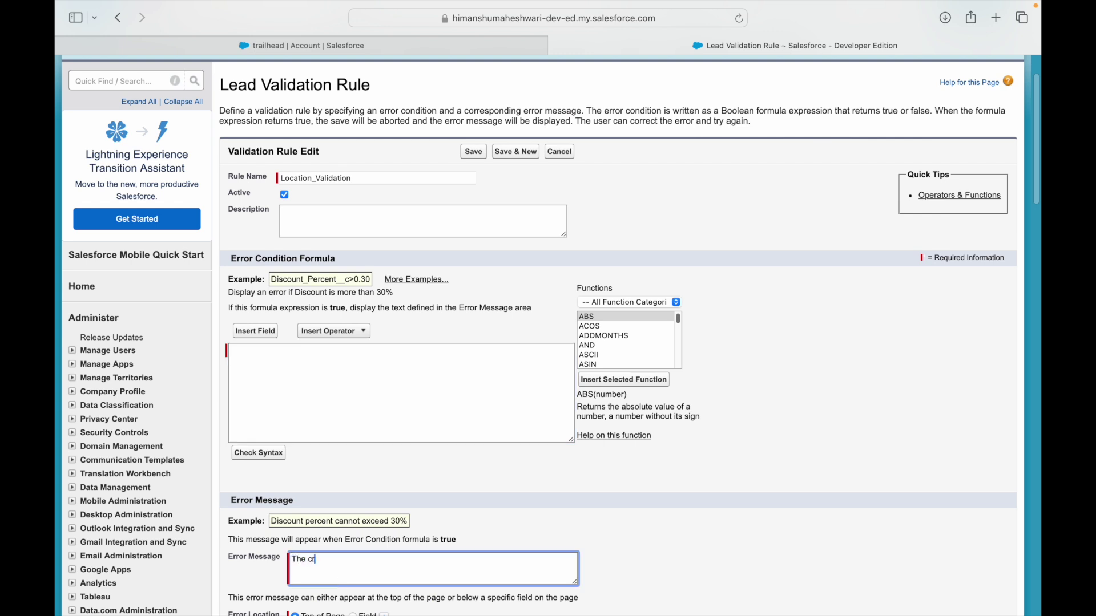
{"action": "key", "text": "BackSpace"}
{"action": "key", "text": "BackSpace"}
{"action": "key", "text": "BackSpace"}
{"action": "key", "text": "BackSpace"}
{"action": "key", "text": "BackSpace"}
{"action": "key", "text": "BackSpace"}
{"action": "key", "text": "BackSpace"}
{"action": "key", "text": "BackSpace"}
{"action": "type", "text": "The number of locations for G5000 series sh"}
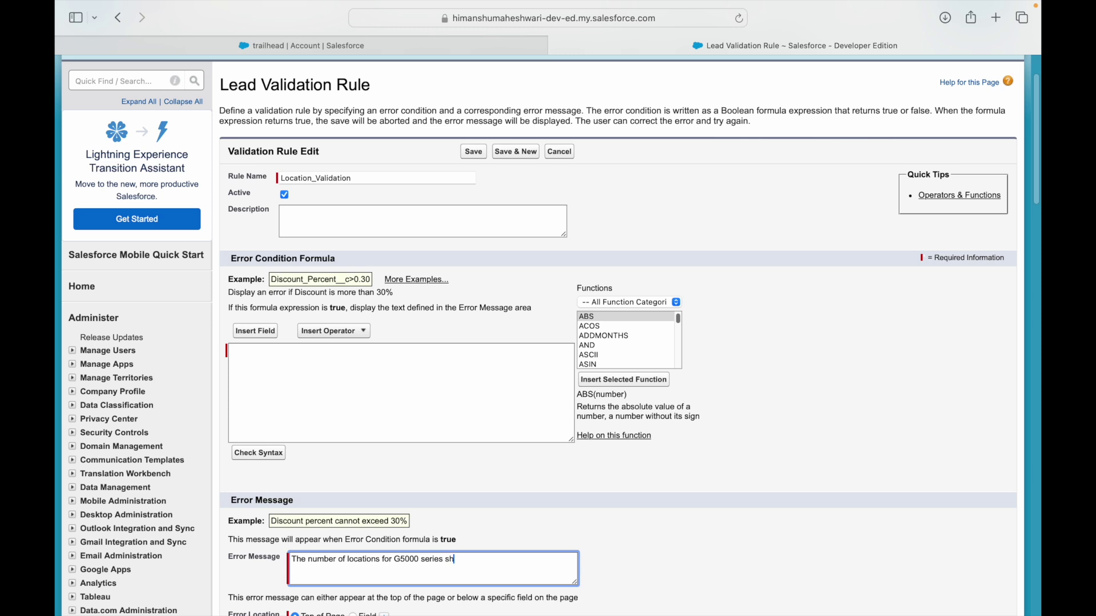
{"action": "type", "text": "ould not be more than 100"}
After checking the Use Case 9 slide, draft 'Product Interest = G5000 and' in the condition box.
{"action": "left_click", "coordinate": [409, 409]}
{"action": "key", "text": "ctrl+Left"}
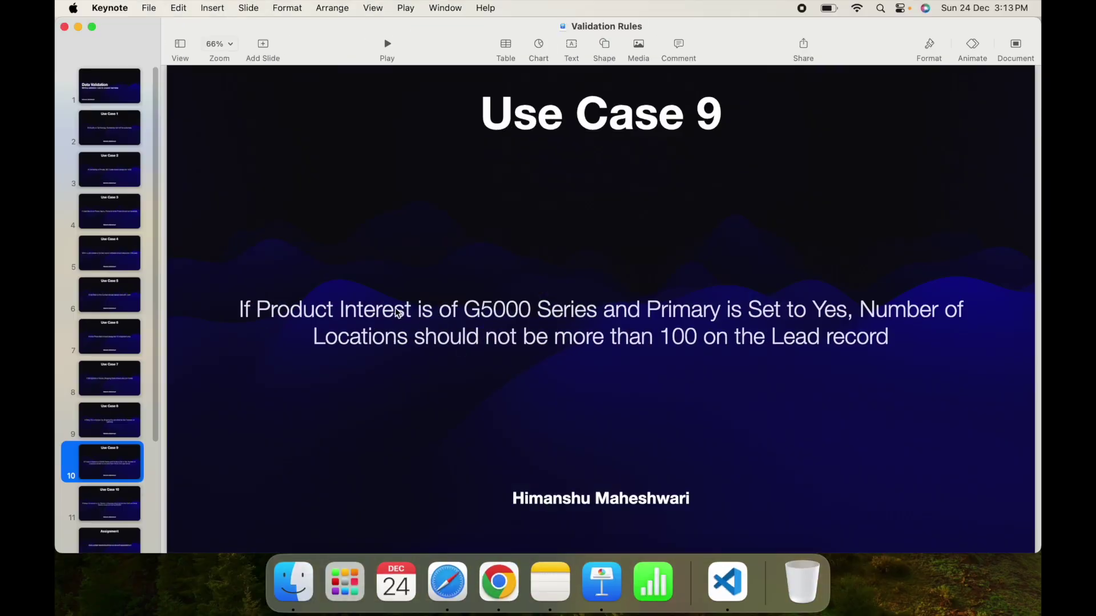
{"action": "key", "text": "ctrl+Right"}
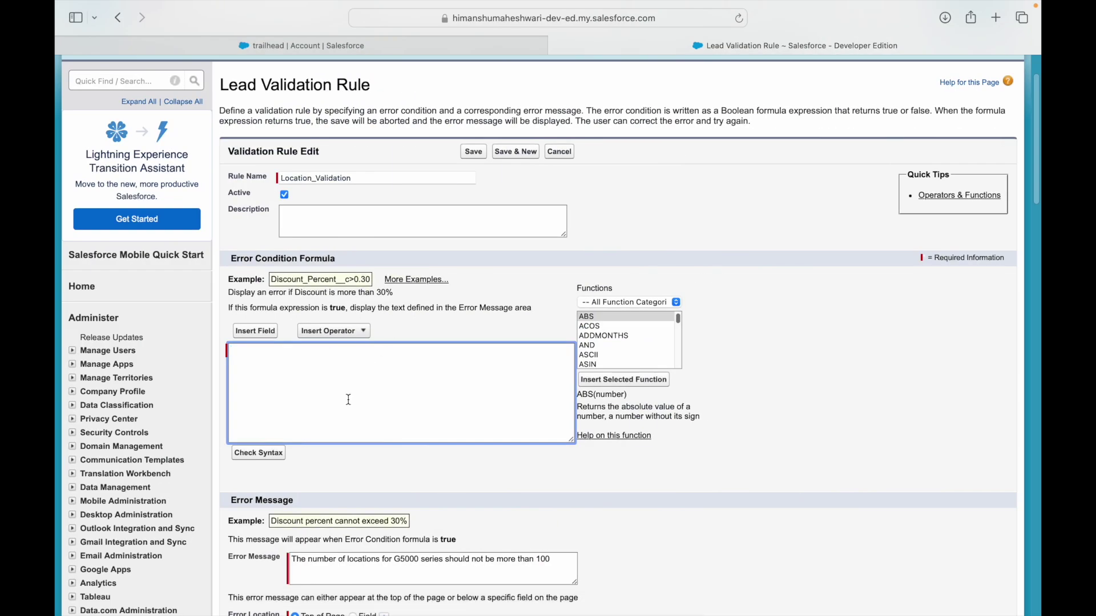
{"action": "key", "text": "ctrl+Left"}
{"action": "left_click", "coordinate": [511, 311]}
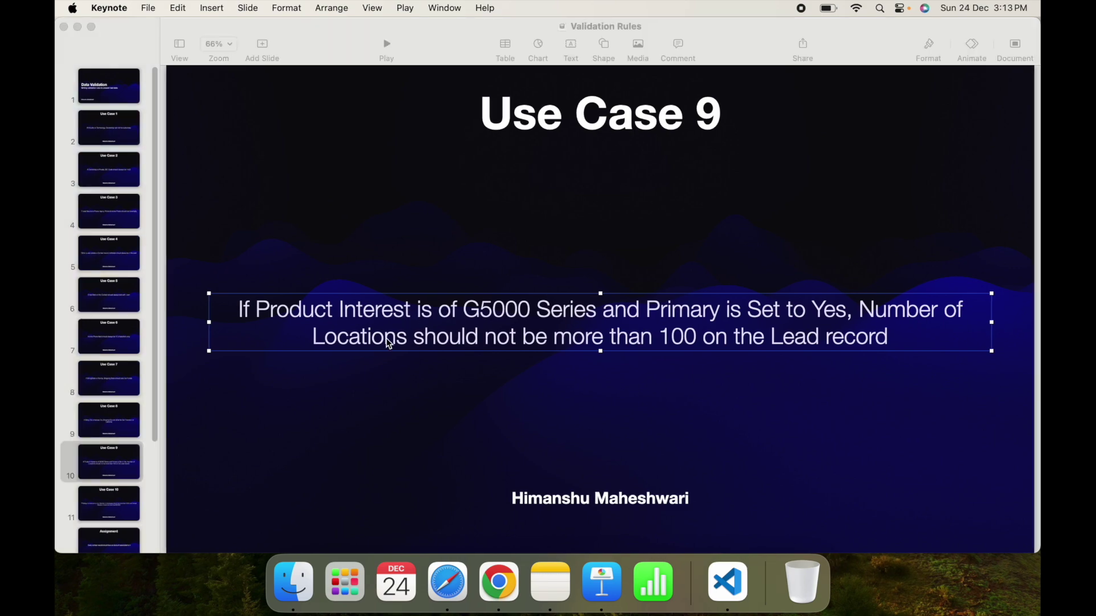
{"action": "key", "text": "ctrl+Right"}
{"action": "type", "text": "Product"}
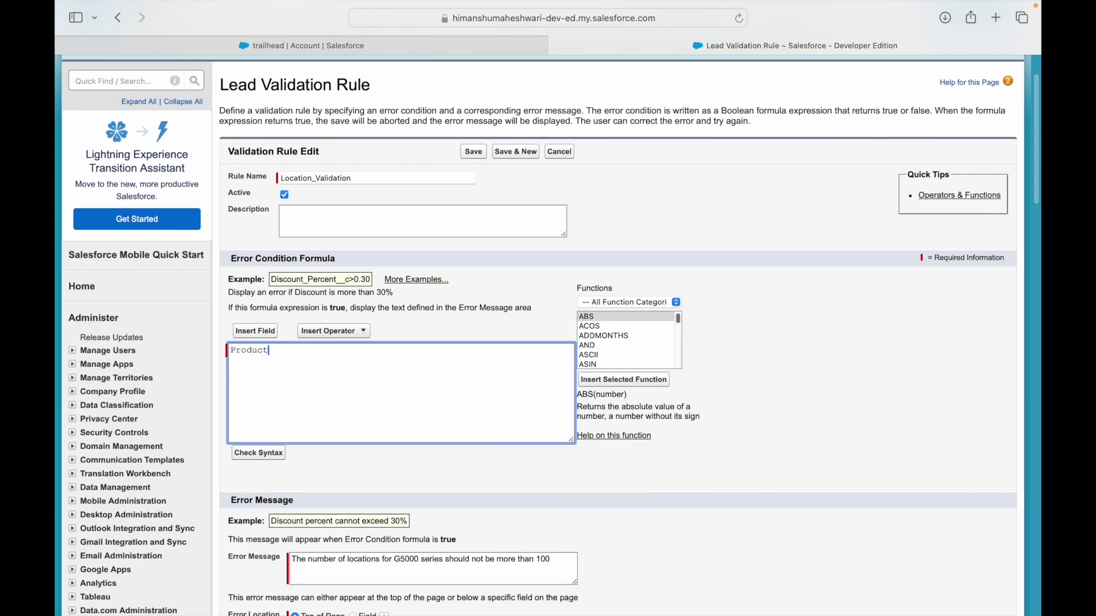
{"action": "type", "text": " Interest = G5000 and"}
Add 'Primary flag = true and' and 'No of locations is greater than 100', then select the draft.
{"action": "key", "text": "ctrl+Left"}
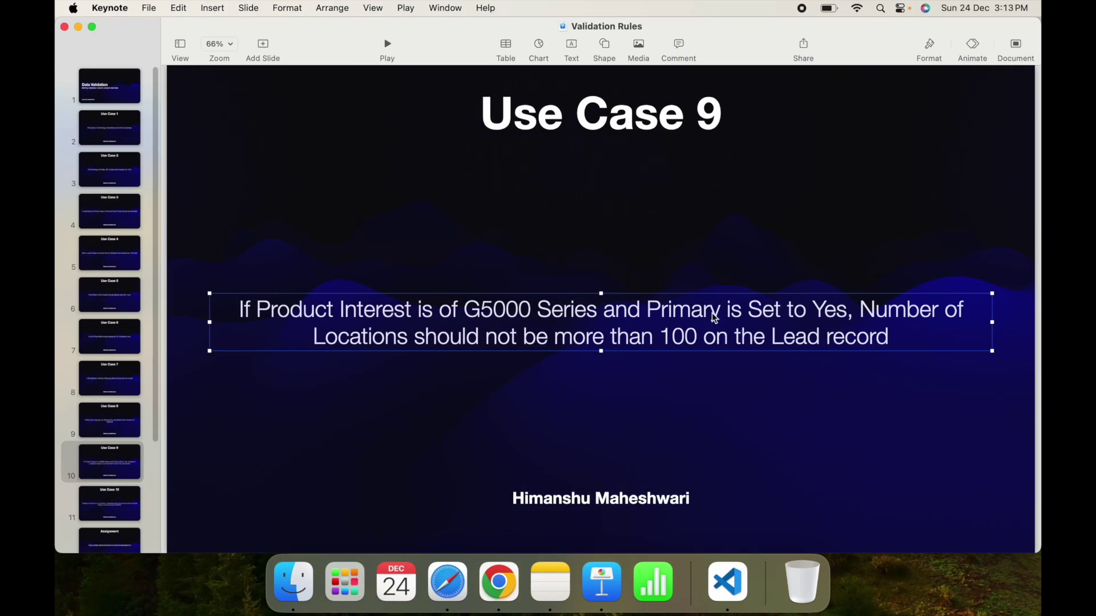
{"action": "key", "text": "ctrl+Right"}
{"action": "type", "text": "Primary"}
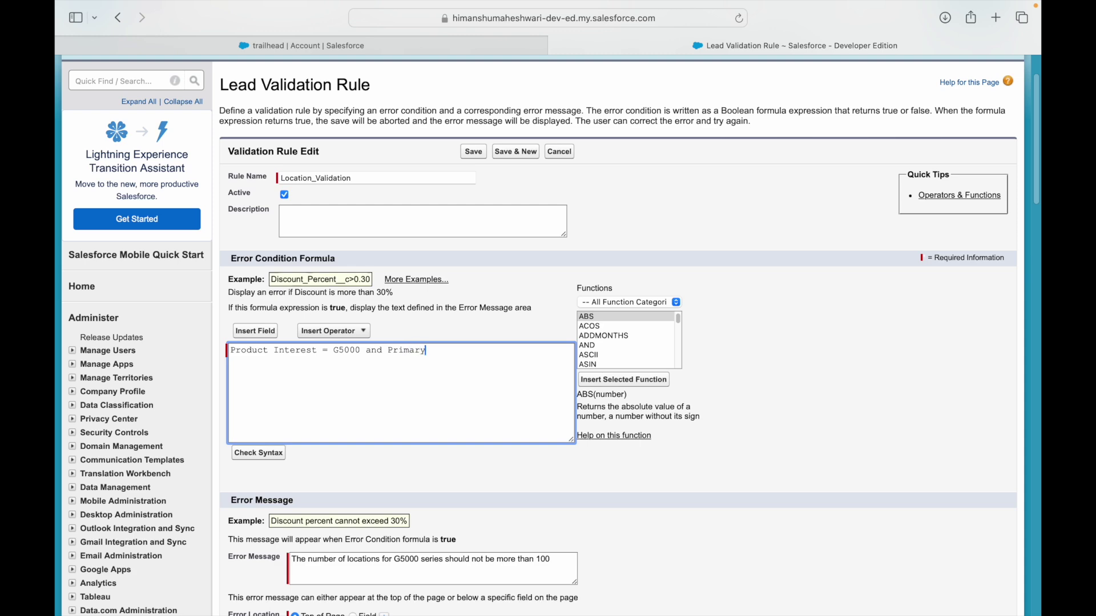
{"action": "type", "text": " flag = true and"}
{"action": "key", "text": "ctrl+Left"}
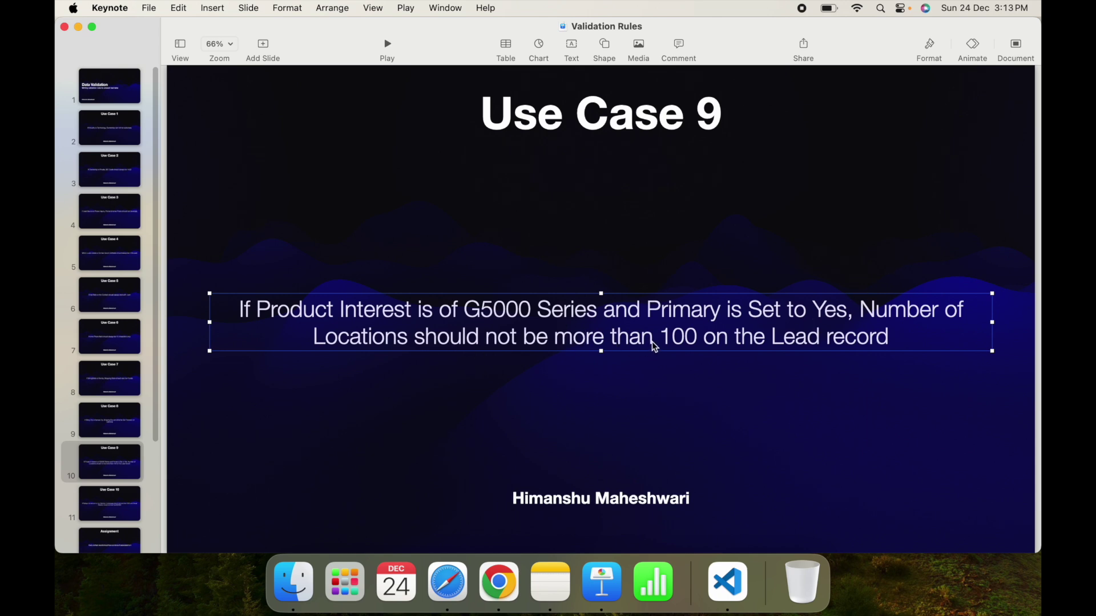
{"action": "key", "text": "ctrl+Right"}
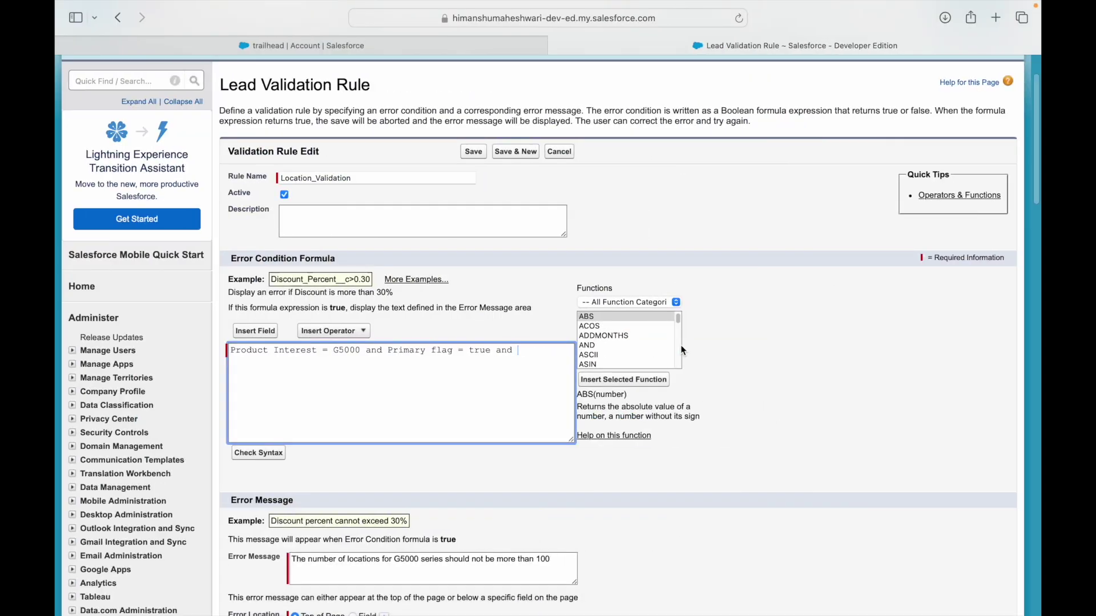
{"action": "type", "text": "No of locations is greater than 100"}
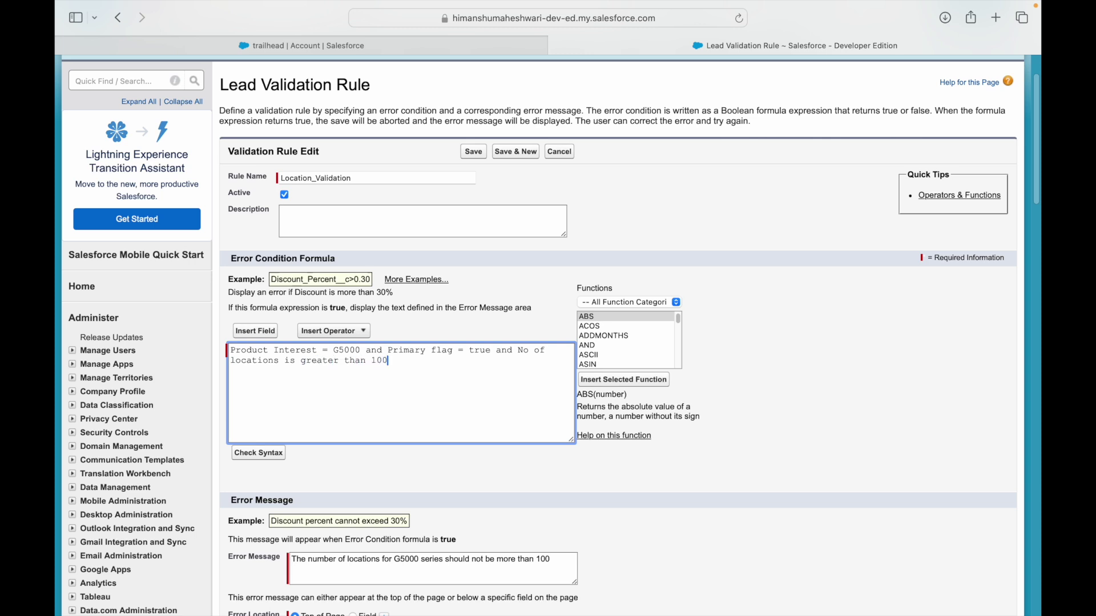
{"action": "key", "text": "super+a"}
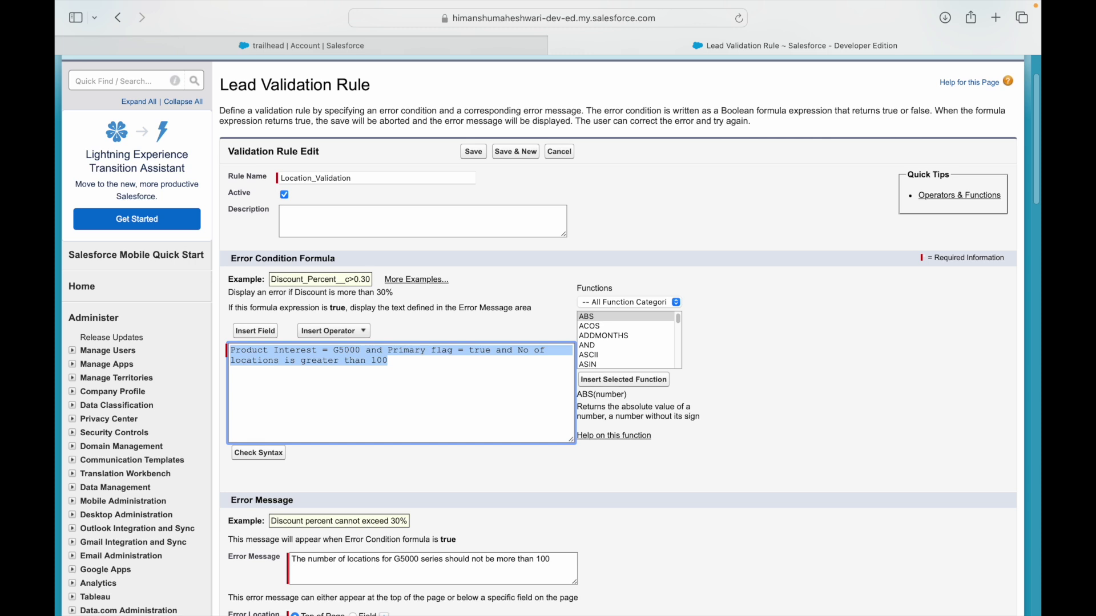
Insert the Product Interest field as TEXT(ProductInterest__c) = 'G5000' above the draft.
{"action": "key", "text": "Up"}
{"action": "key", "text": "Return"}
{"action": "key", "text": "Return"}
{"action": "key", "text": "Up"}
{"action": "key", "text": "Up"}
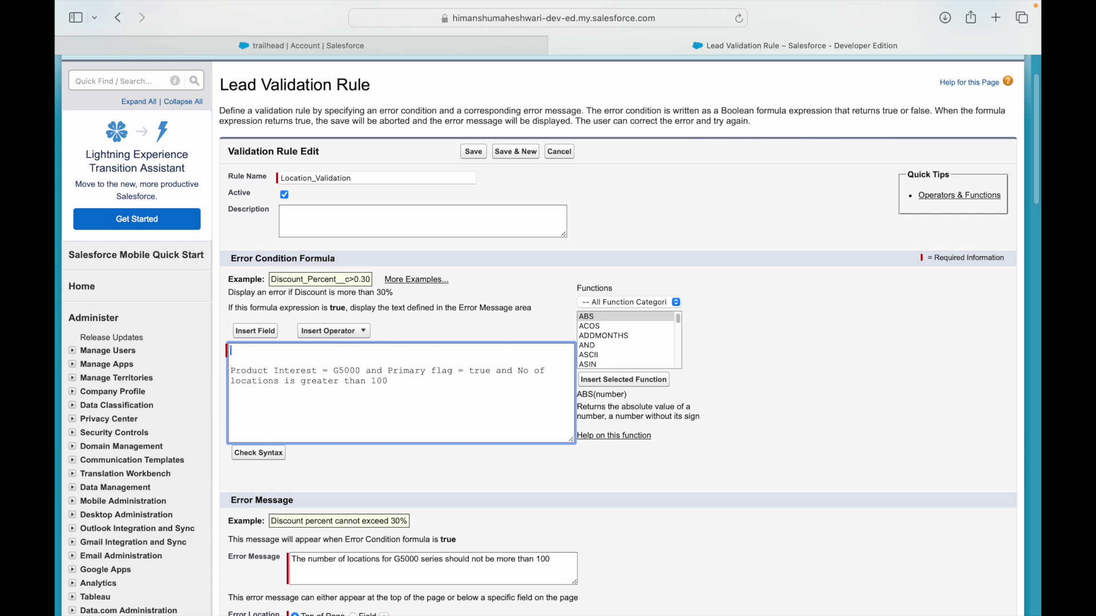
{"action": "left_click", "coordinate": [268, 333]}
{"action": "left_click", "coordinate": [399, 304]}
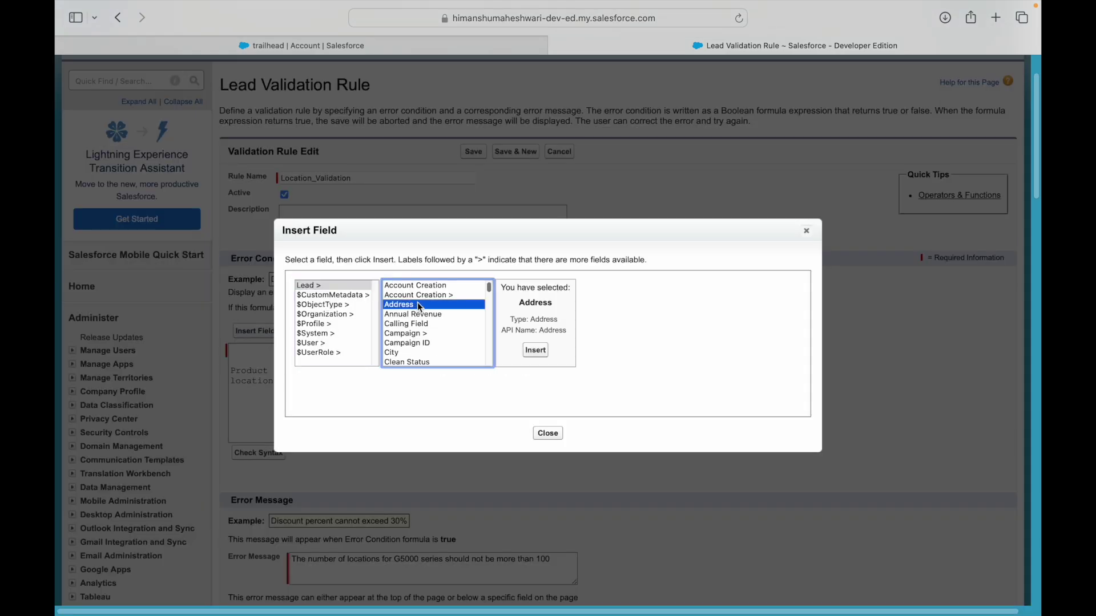
{"action": "key", "text": "p"}
{"action": "key", "text": "Down"}
{"action": "key", "text": "Down"}
{"action": "key", "text": "Down"}
{"action": "key", "text": "Down"}
{"action": "key", "text": "Up"}
{"action": "key", "text": "Up"}
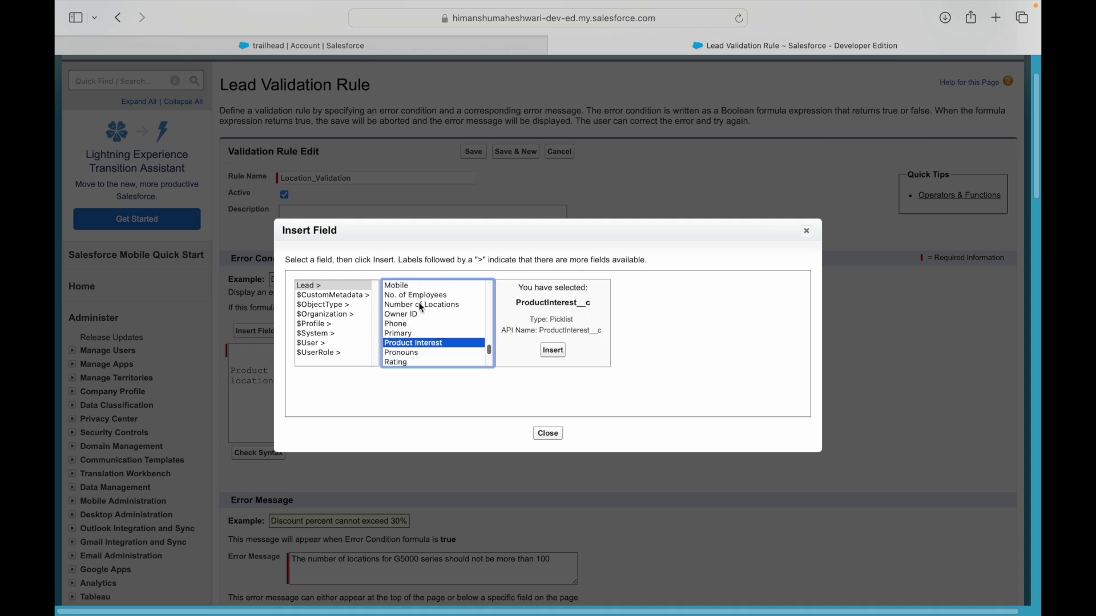
{"action": "left_click", "coordinate": [562, 349]}
{"action": "double_click", "coordinate": [322, 350]}
{"action": "left_click", "coordinate": [390, 354]}
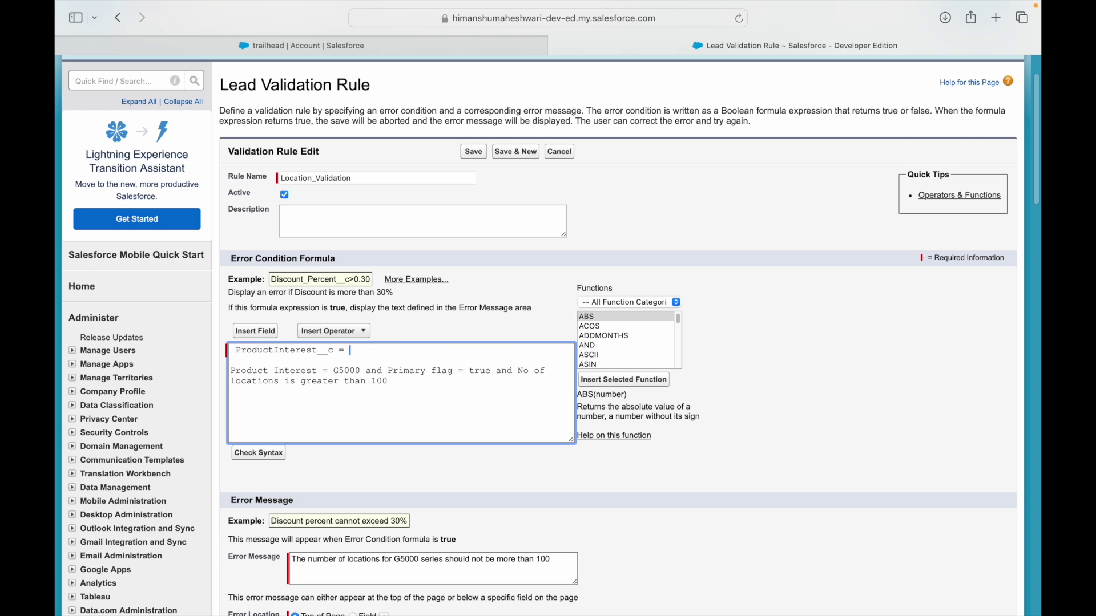
{"action": "type", "text": "000"}
{"action": "type", "text": ")"}
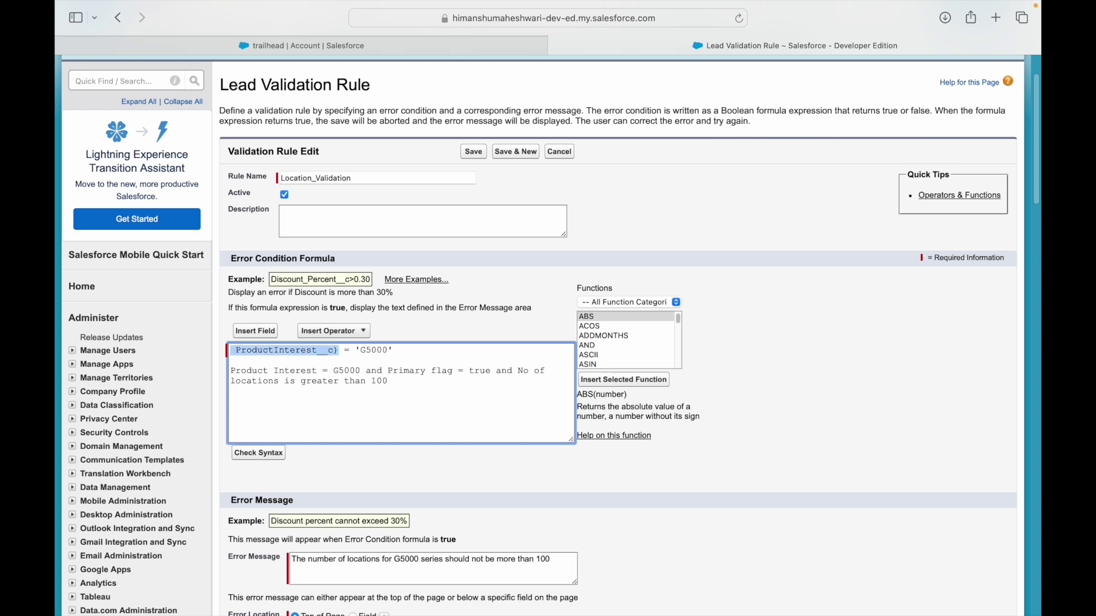
{"action": "type", "text": "TEXT("}
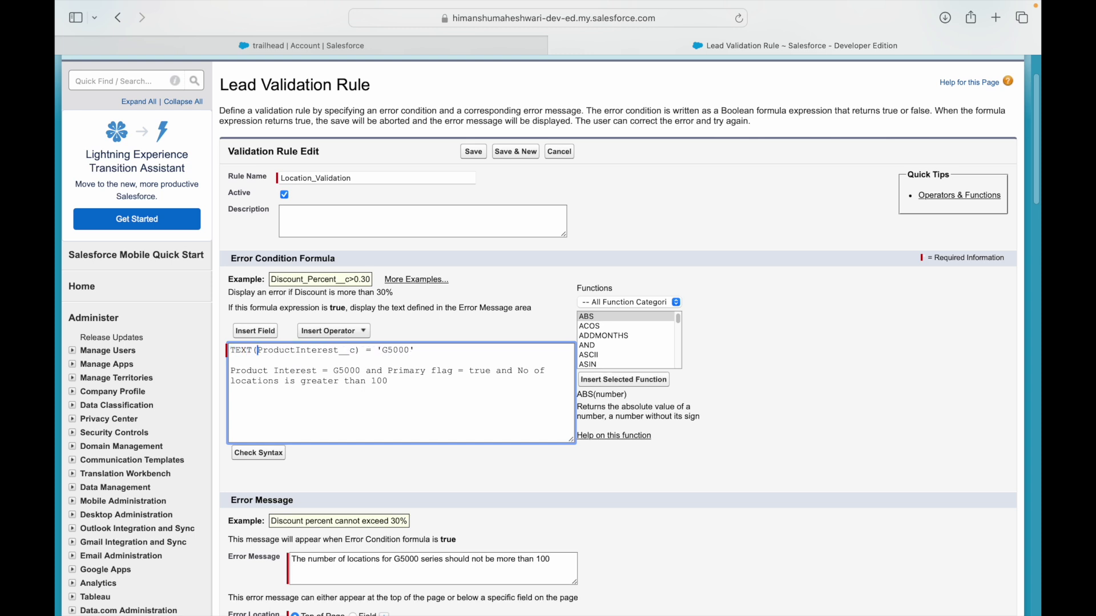
Open the formula with AND( on a line above the Product Interest condition.
{"action": "left_click", "coordinate": [446, 357]}
{"action": "key", "text": "Return"}
{"action": "key", "text": "Up"}
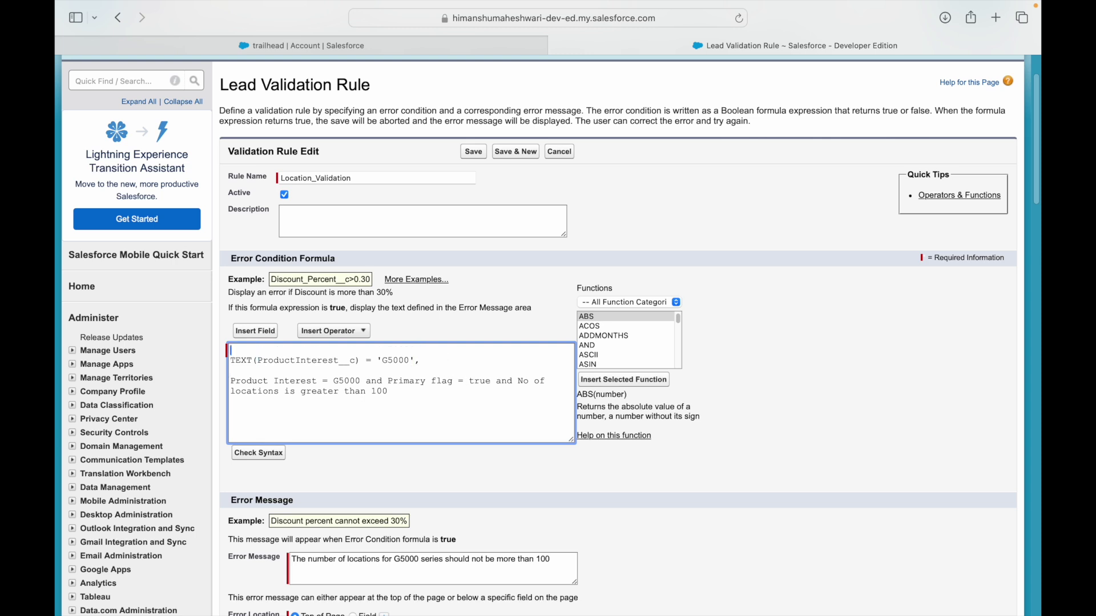
{"action": "type", "text": "AND("}
{"action": "key", "text": "Return"}
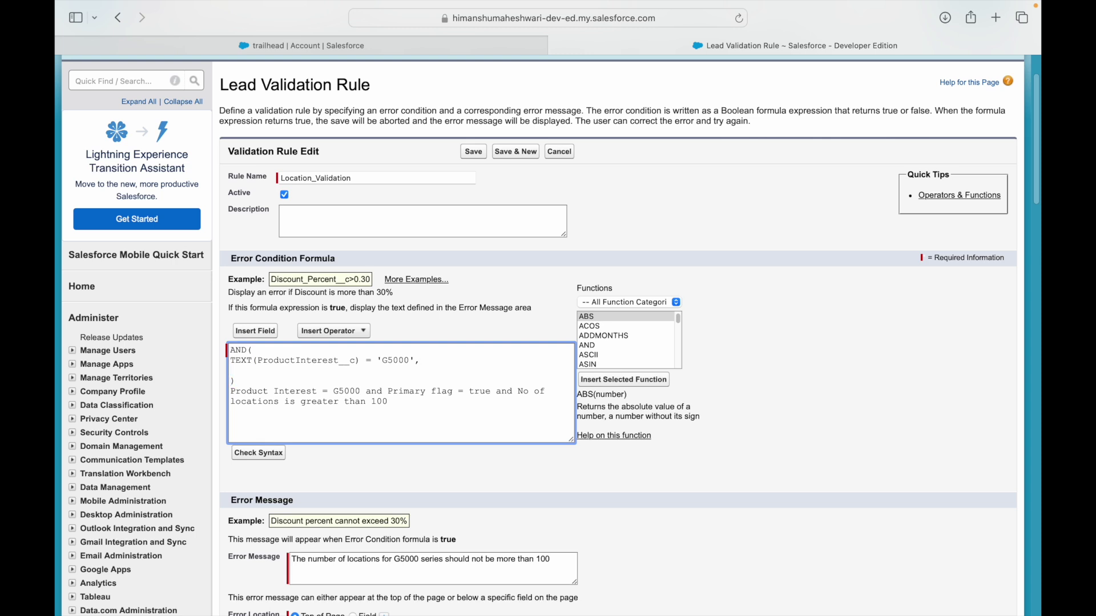
Insert the Primary field followed by = 'Yes' on the next line.
{"action": "left_click", "coordinate": [243, 332]}
{"action": "left_click", "coordinate": [439, 311]}
{"action": "type", "text": "pr"}
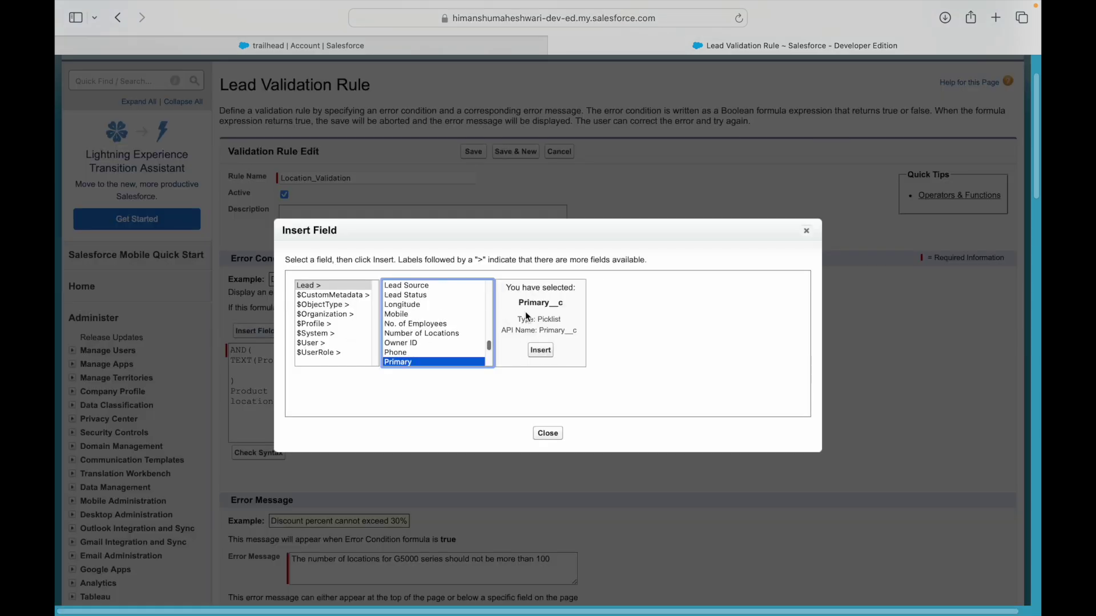
{"action": "left_click", "coordinate": [540, 350]}
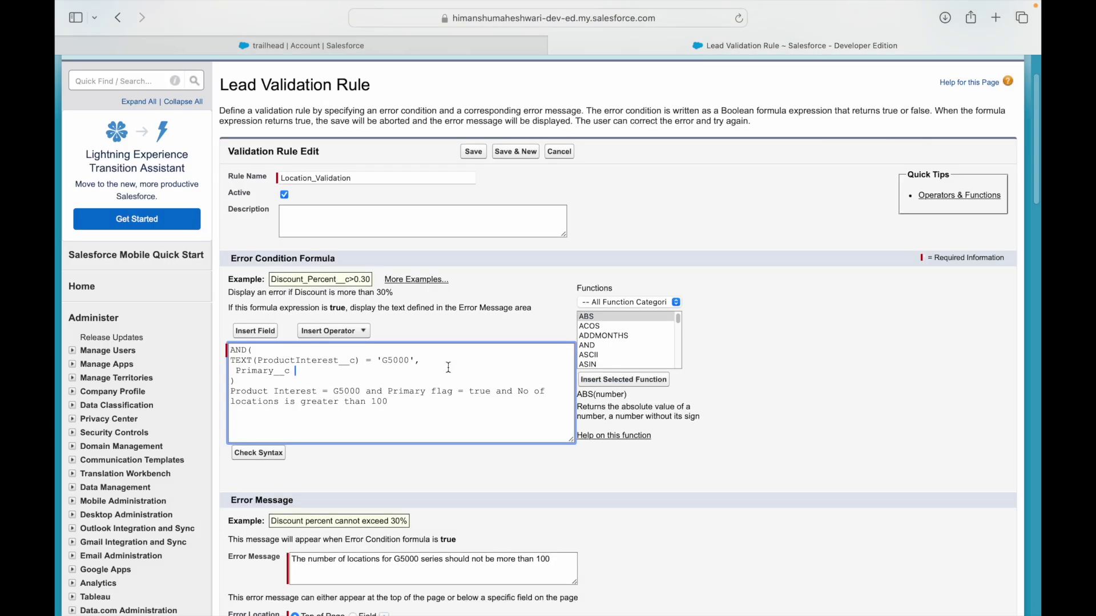
{"action": "type", "text": "= ''"}
{"action": "type", "text": "Yes"}
{"action": "key", "text": "ctrl+Left"}
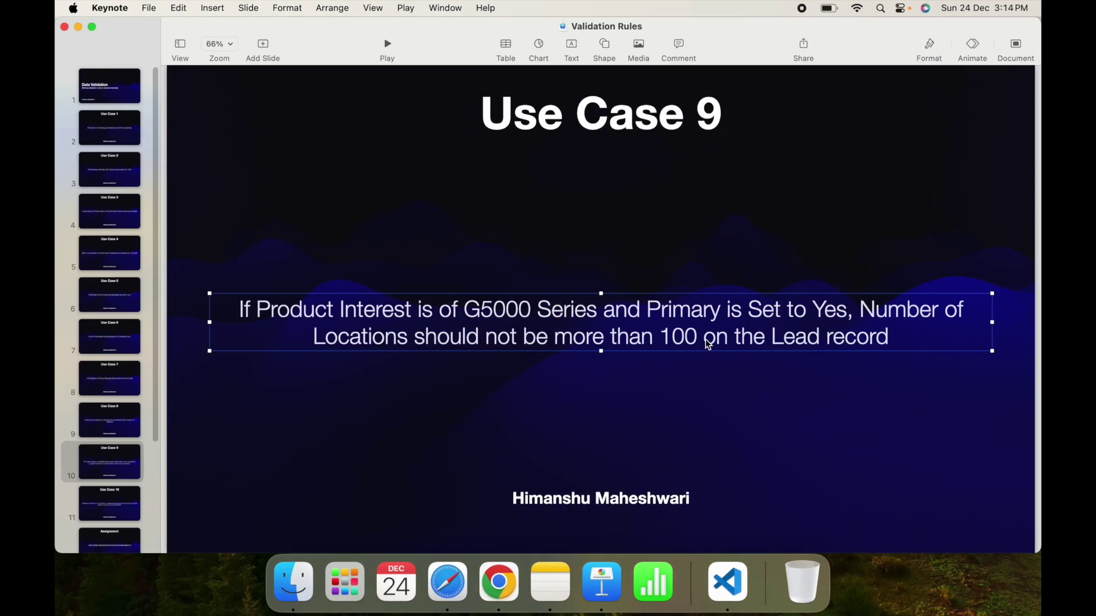
{"action": "key", "text": "ctrl+Right"}
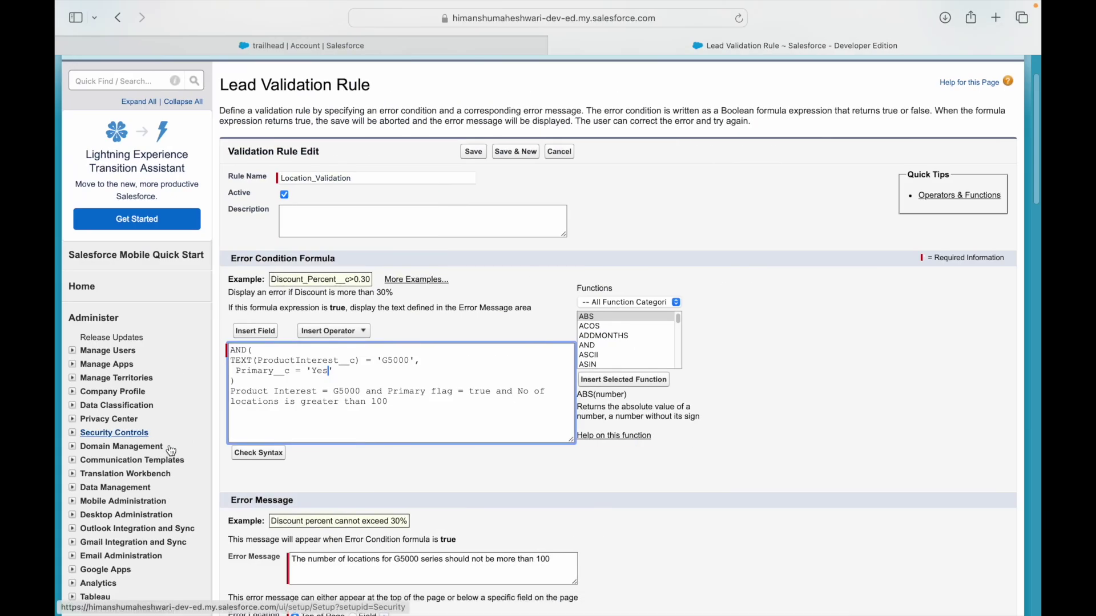
Rewrite the Primary check as ISPICKVAL(Primary__c, 'Yes'), with commas separating the conditions.
{"action": "double_click", "coordinate": [277, 372]}
{"action": "key", "text": "Left"}
{"action": "type", "text": "ISPICKVAL("}
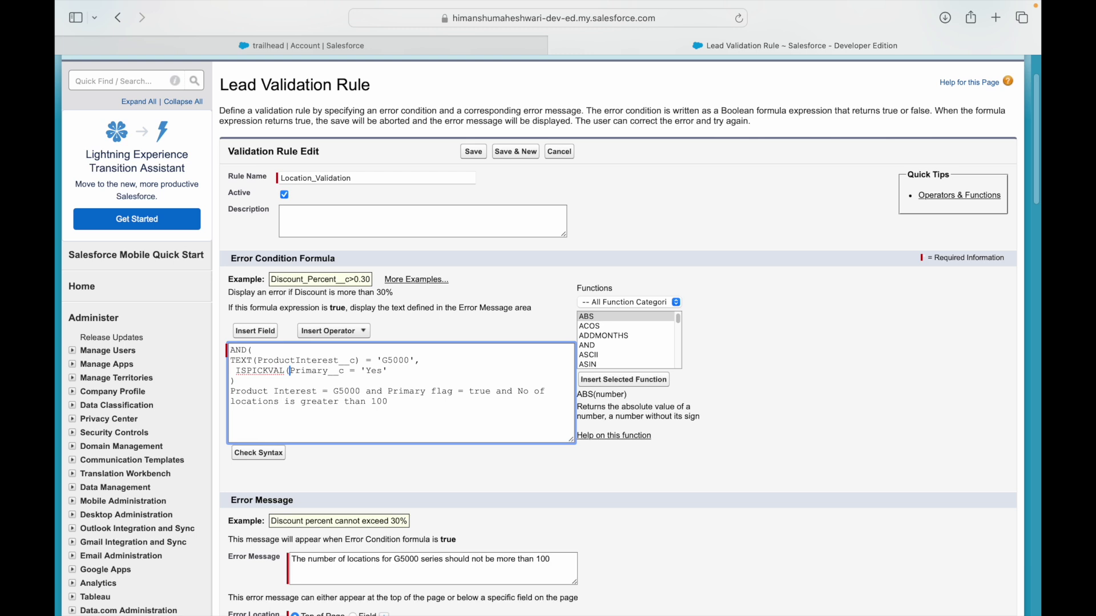
{"action": "key", "text": "BackSpace"}
{"action": "key", "text": "BackSpace"}
{"action": "key", "text": "BackSpace"}
{"action": "type", "text": ","}
{"action": "key", "text": "BackSpace"}
{"action": "type", "text": ","}
{"action": "key", "text": "Return"}
Add NumberofLocations__c > 100 as the third condition and delete the plain-English draft.
{"action": "left_click", "coordinate": [262, 335]}
{"action": "left_click", "coordinate": [404, 315]}
{"action": "type", "text": "nu"}
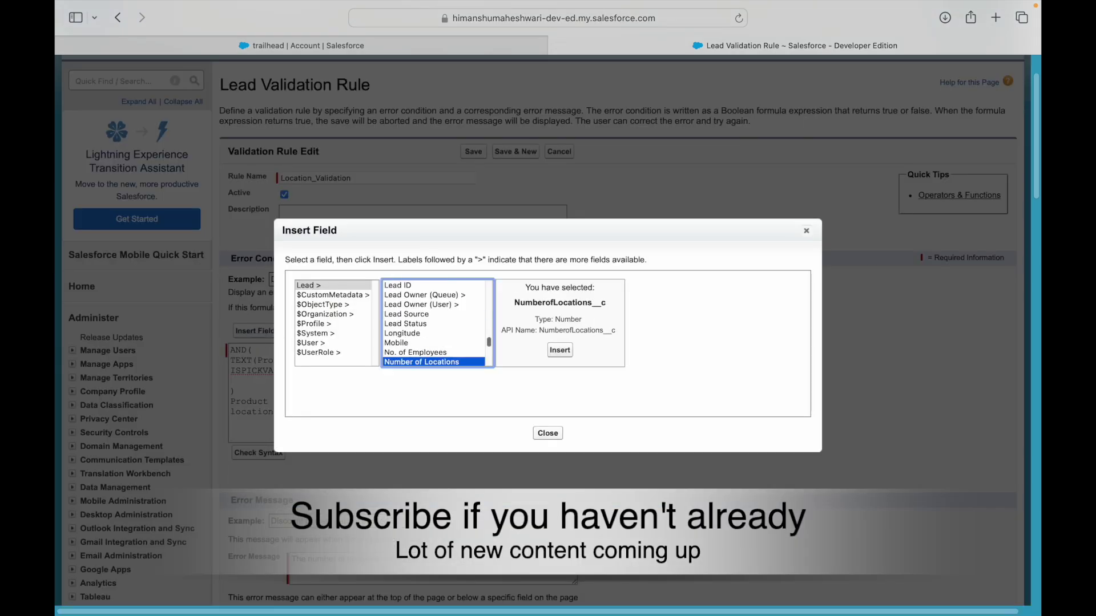
{"action": "left_click", "coordinate": [560, 350]}
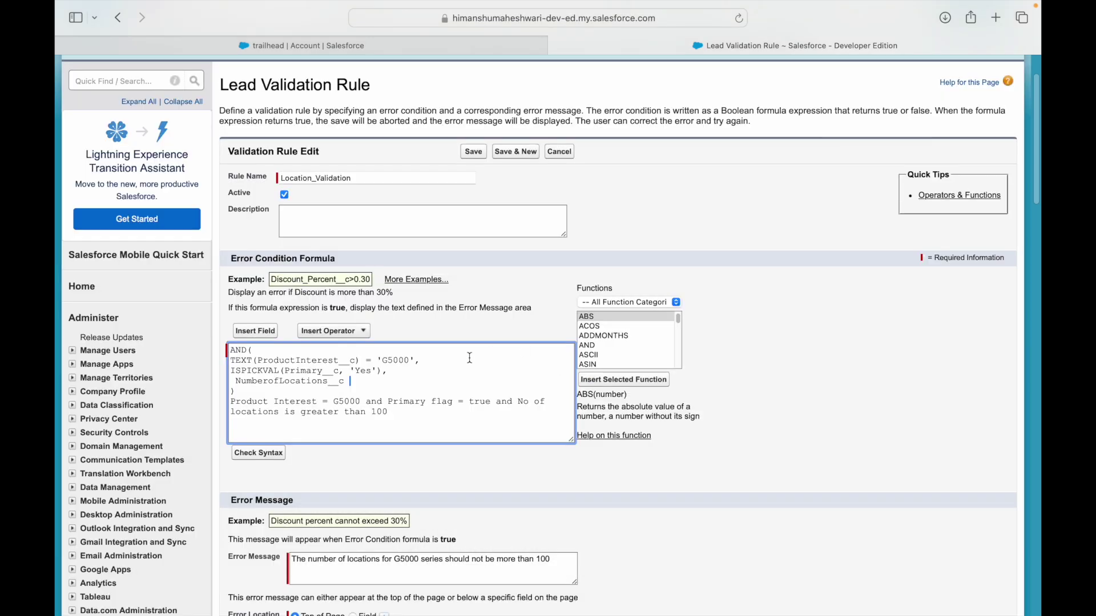
{"action": "type", "text": "> 100"}
{"action": "key", "text": "shift+super+Down"}
{"action": "key", "text": "BackSpace"}
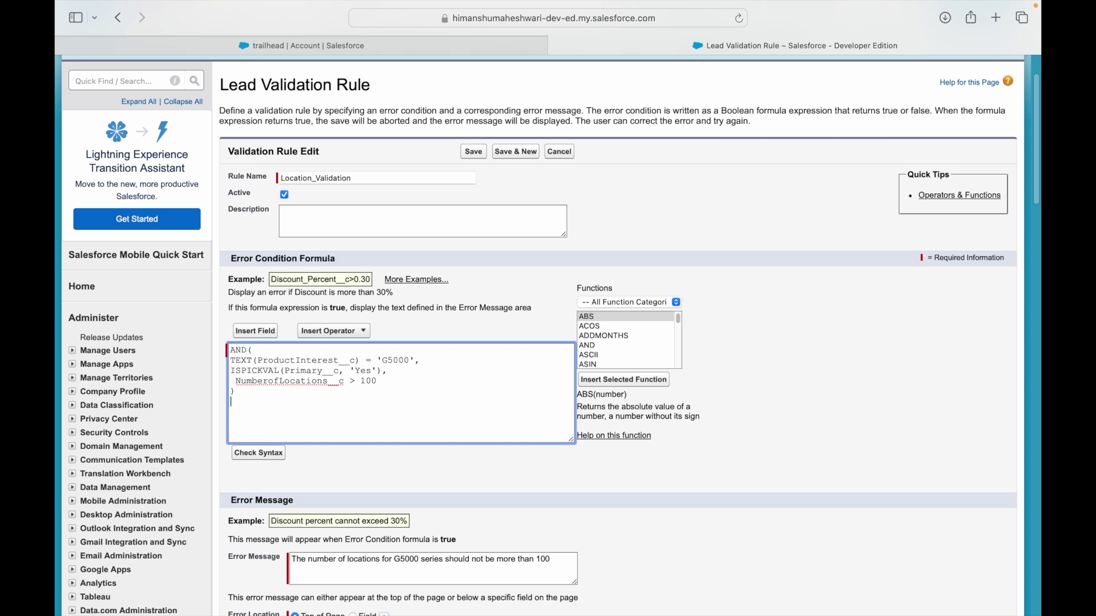
{"action": "key", "text": "BackSpace"}
Review the three conditions, pass the syntax check, and save the rule.
{"action": "key", "text": "Up"}
{"action": "key", "text": "Up"}
{"action": "key", "text": "shift+Down"}
{"action": "key", "text": "shift+Down"}
{"action": "key", "text": "shift+Down"}
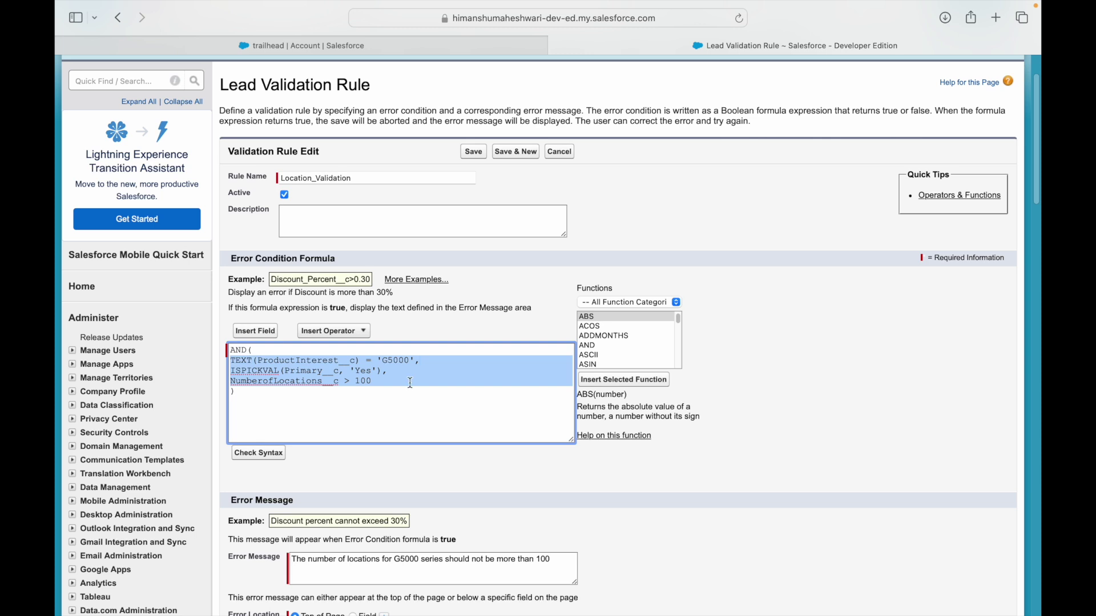
{"action": "left_click", "coordinate": [244, 456]}
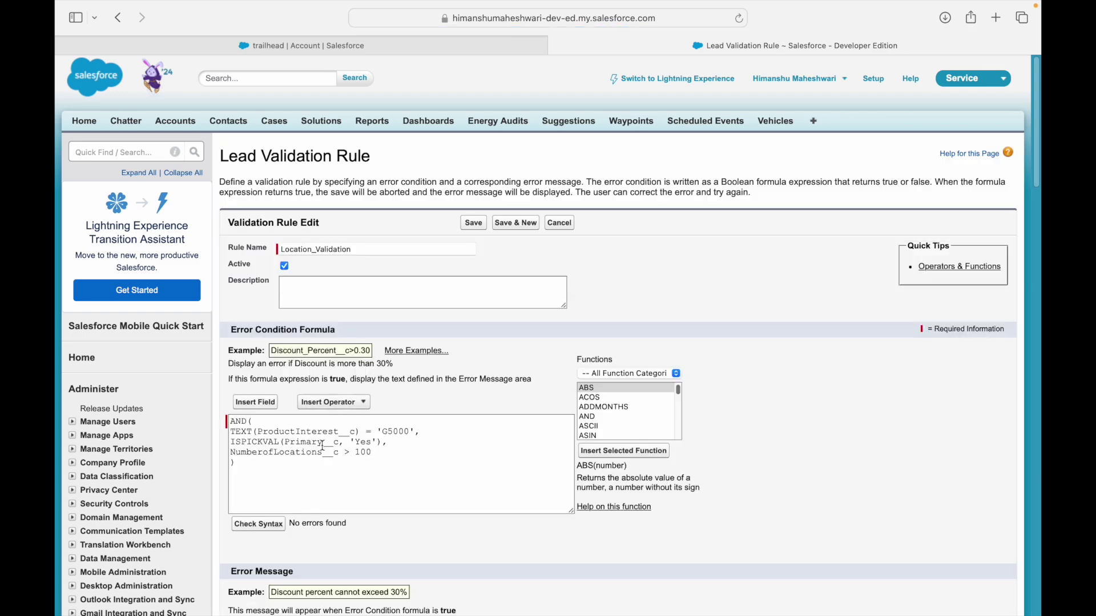
{"action": "scroll", "coordinate": [323, 445], "scroll_direction": "down", "scroll_amount": 5}
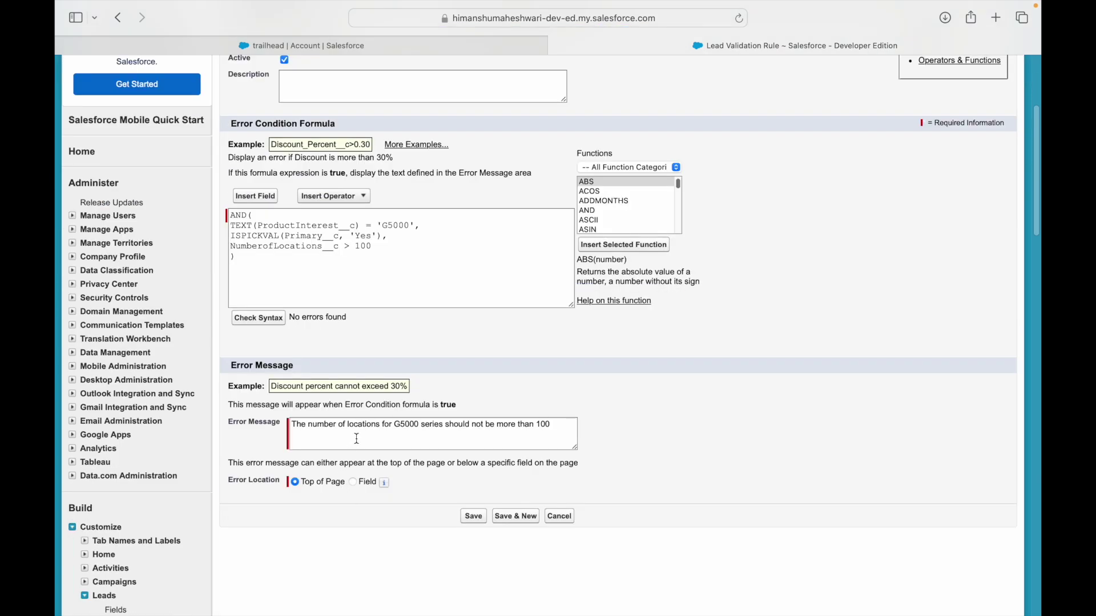
{"action": "left_click", "coordinate": [476, 515]}
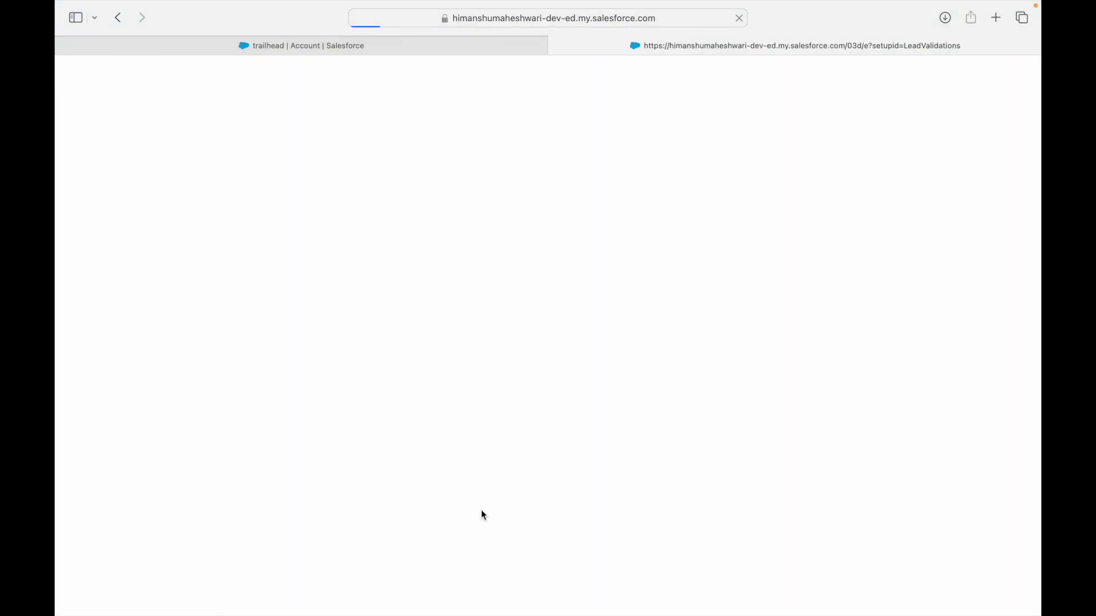
Open the lead record from Recently Viewed Leads in Lightning.
{"action": "left_click", "coordinate": [359, 41]}
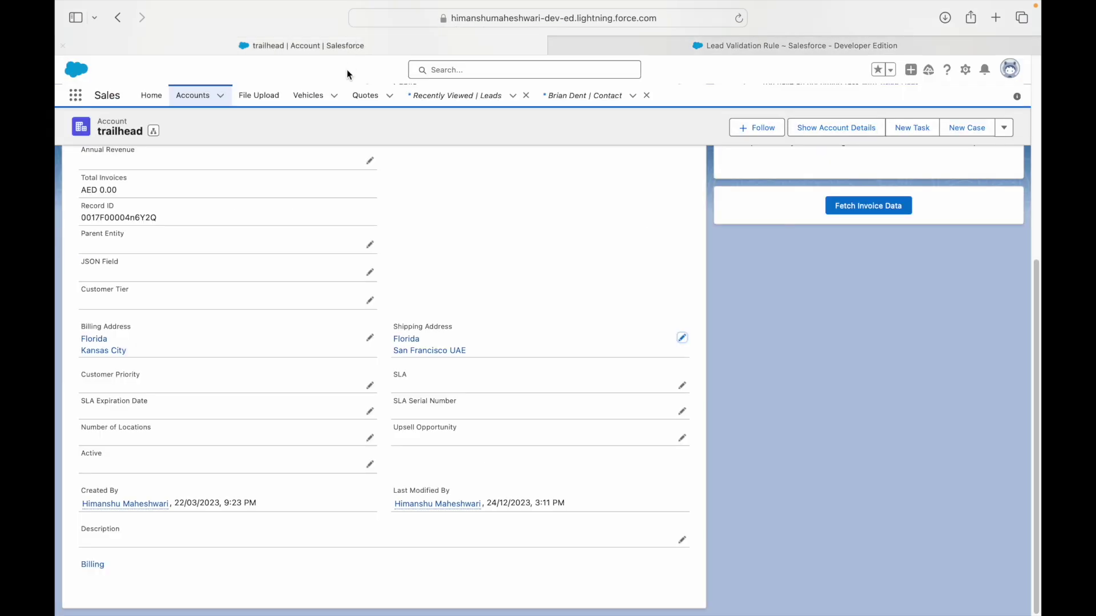
{"action": "left_click", "coordinate": [468, 99]}
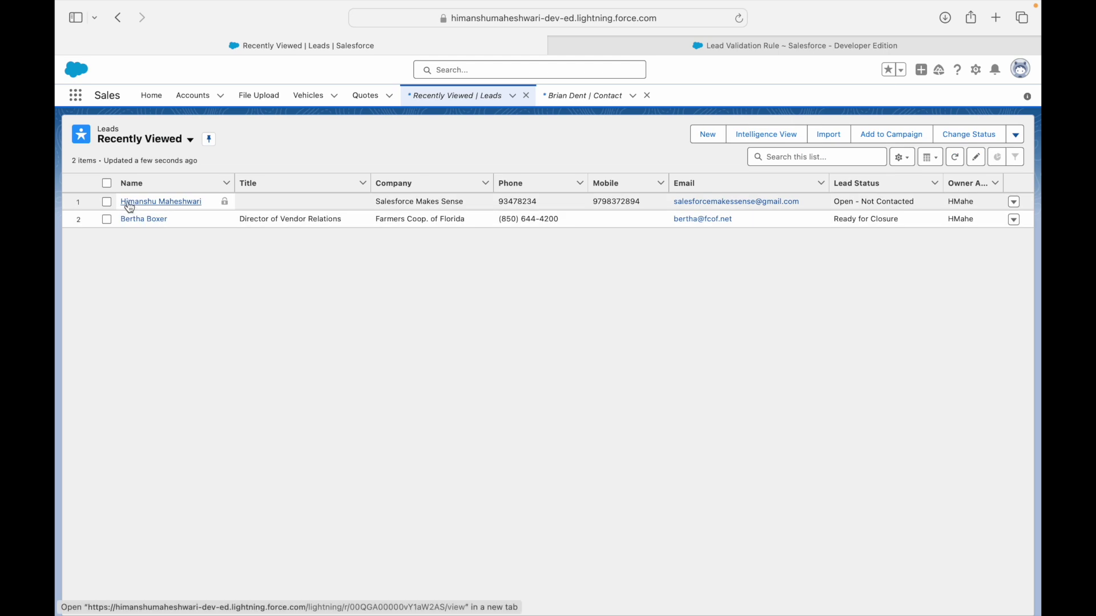
{"action": "left_click", "coordinate": [131, 203]}
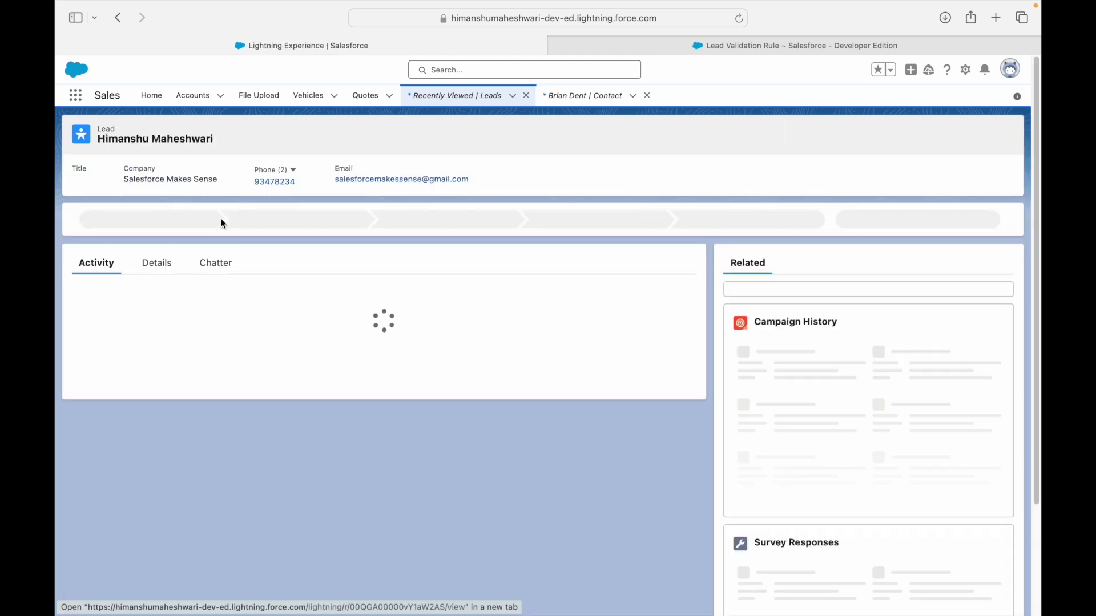
{"action": "left_click", "coordinate": [615, 49]}
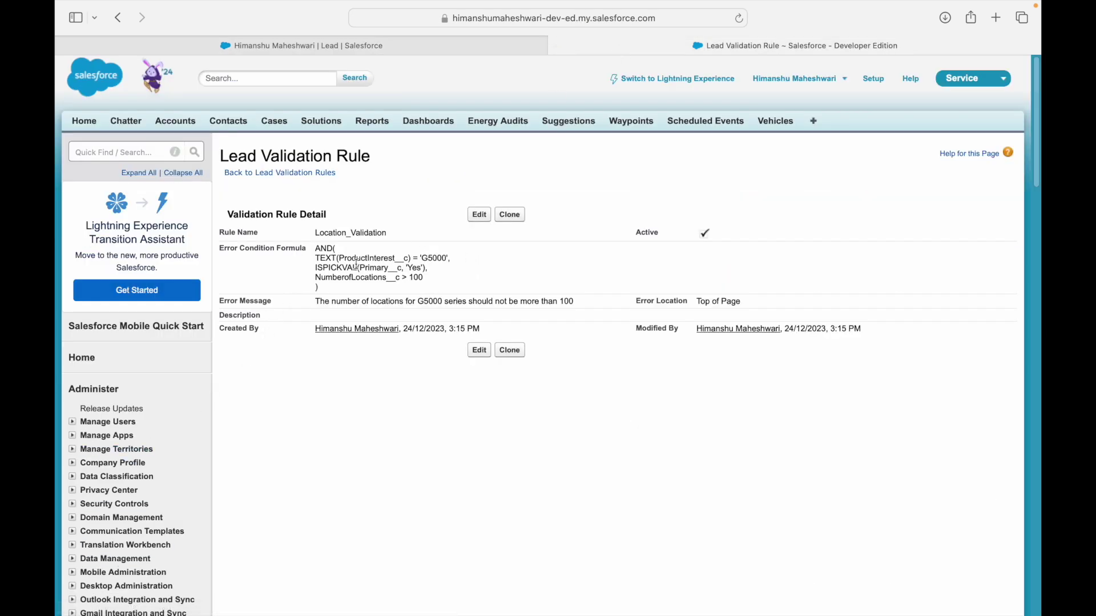
{"action": "left_click", "coordinate": [391, 45]}
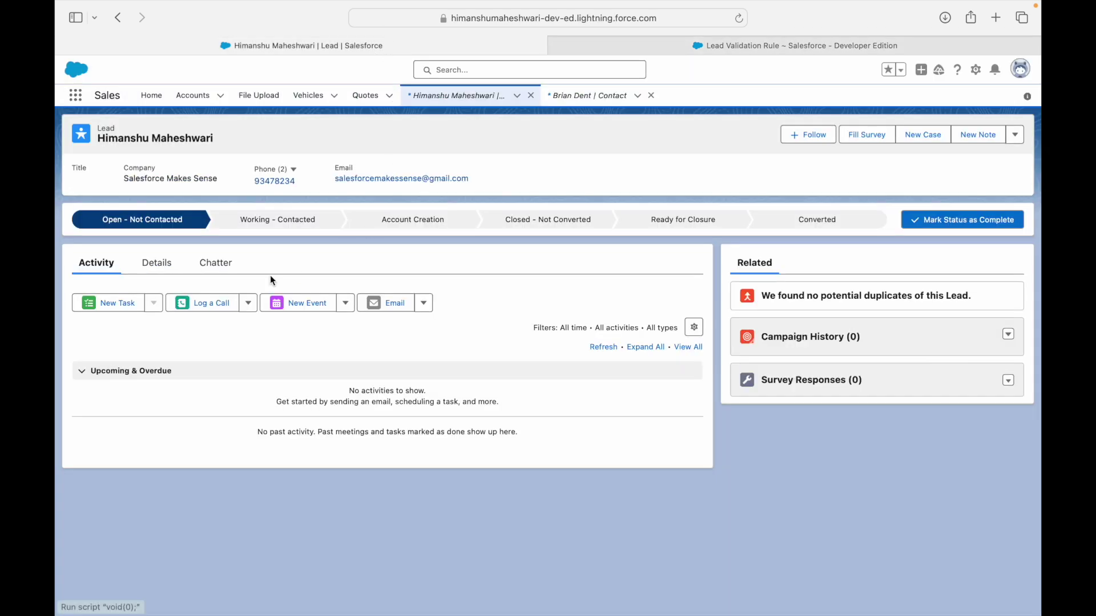
Set the lead's Product Interest to GC5000 series, then go back to the rule page.
{"action": "left_click", "coordinate": [170, 266]}
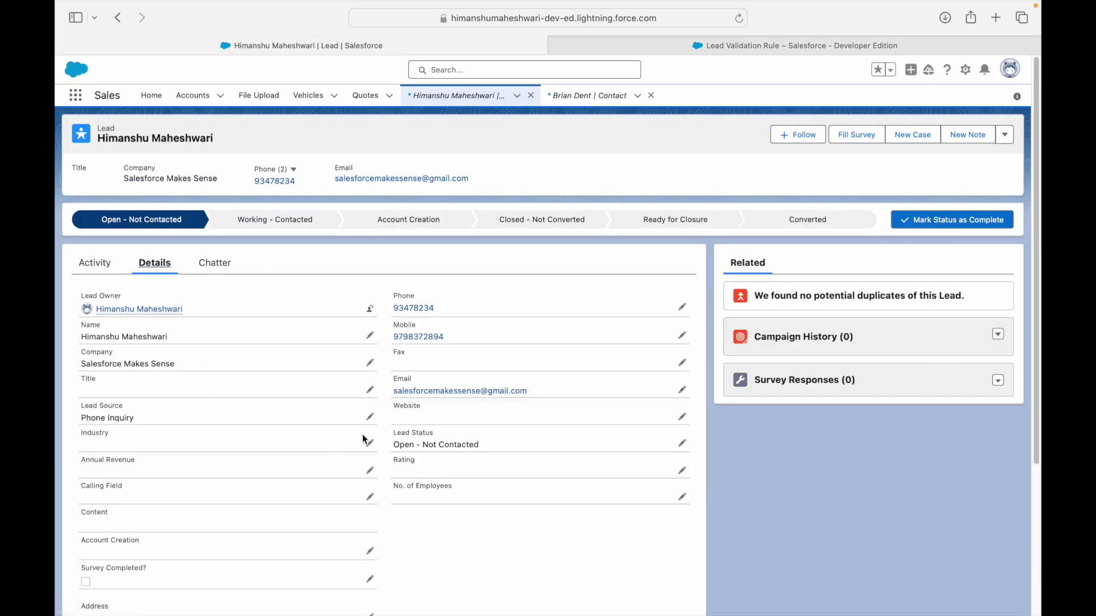
{"action": "scroll", "coordinate": [362, 437], "scroll_direction": "down", "scroll_amount": 1}
{"action": "scroll", "coordinate": [363, 437], "scroll_direction": "down", "scroll_amount": 3}
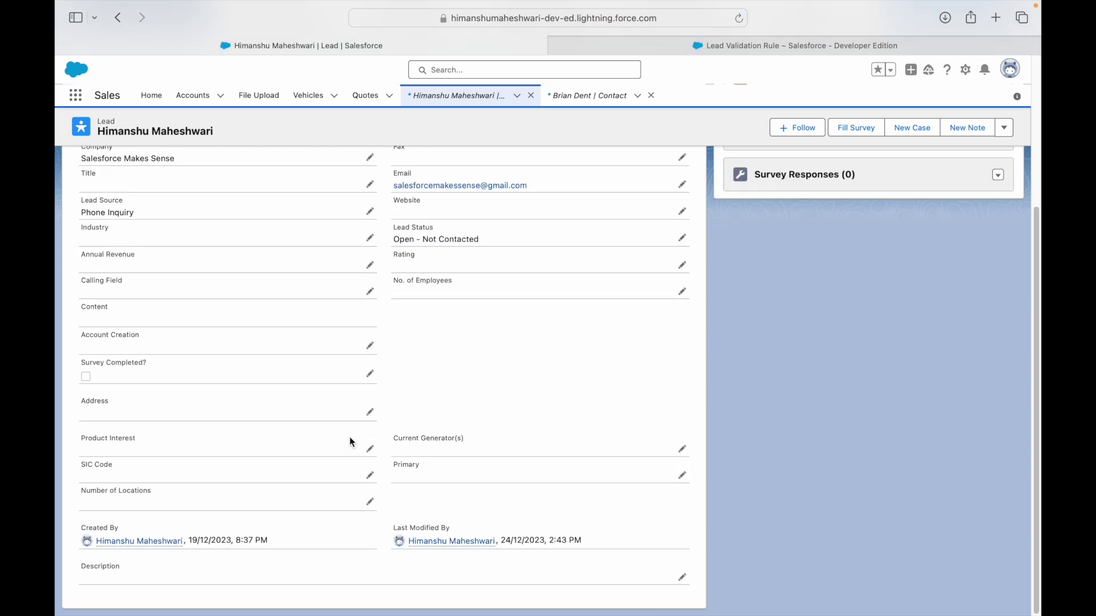
{"action": "left_click", "coordinate": [369, 453]}
{"action": "left_click", "coordinate": [155, 469]}
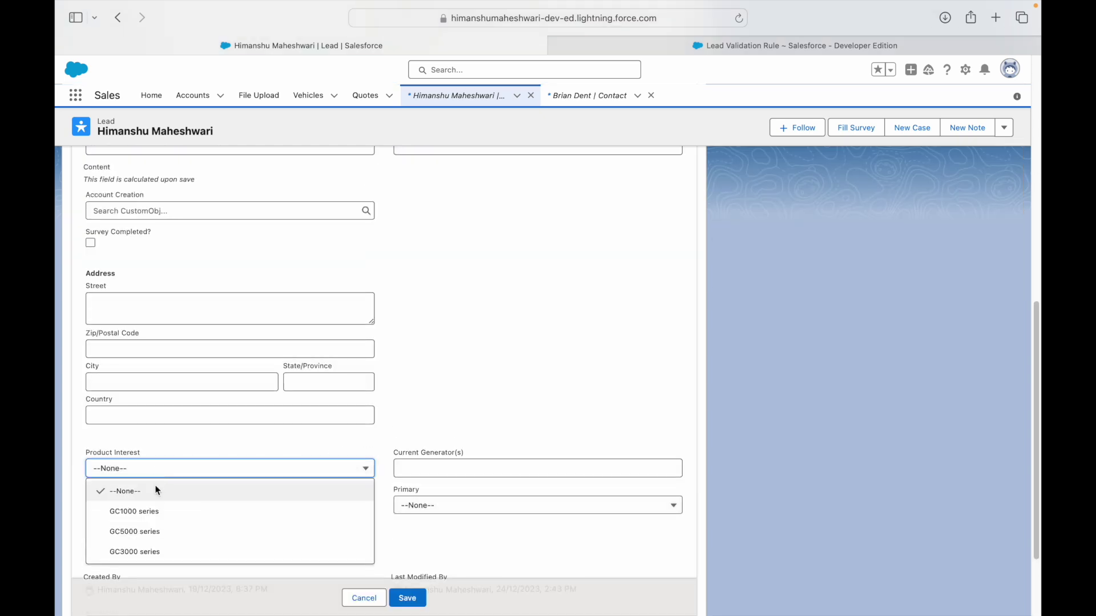
{"action": "left_click", "coordinate": [146, 531]}
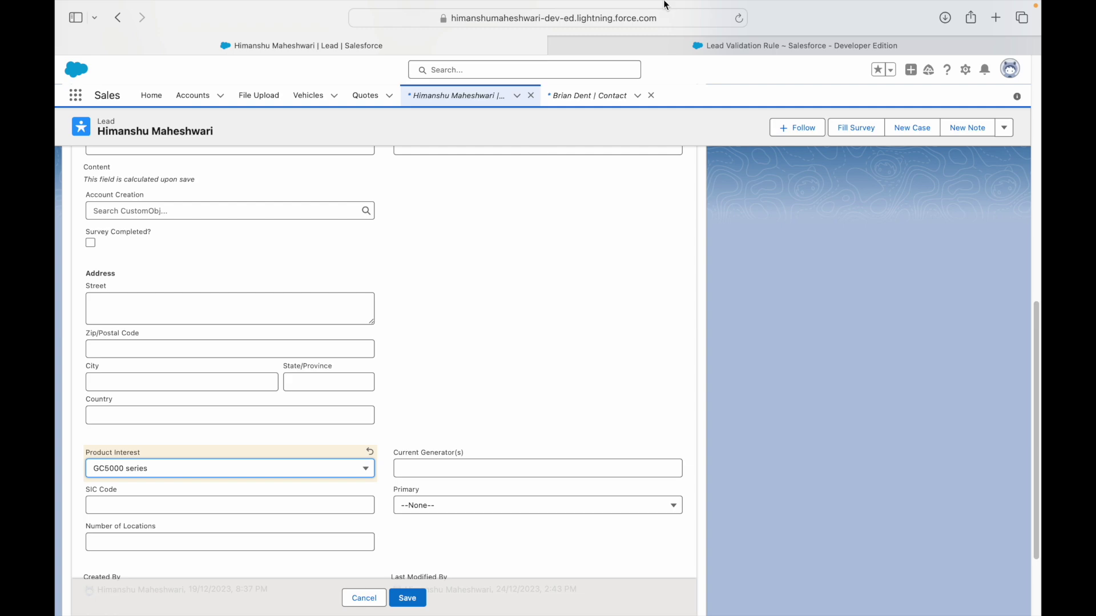
{"action": "mouse_move", "coordinate": [667, 4]}
{"action": "left_click", "coordinate": [666, 58]}
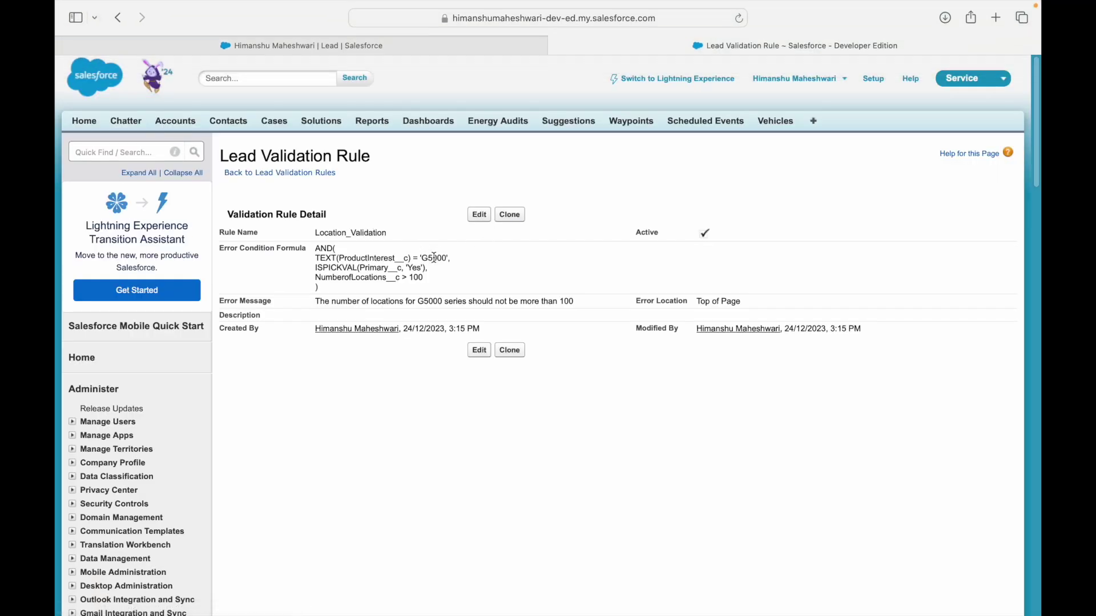
Change the formula's Product Interest value to 'G5000 series' and save the rule.
{"action": "left_click", "coordinate": [479, 215]}
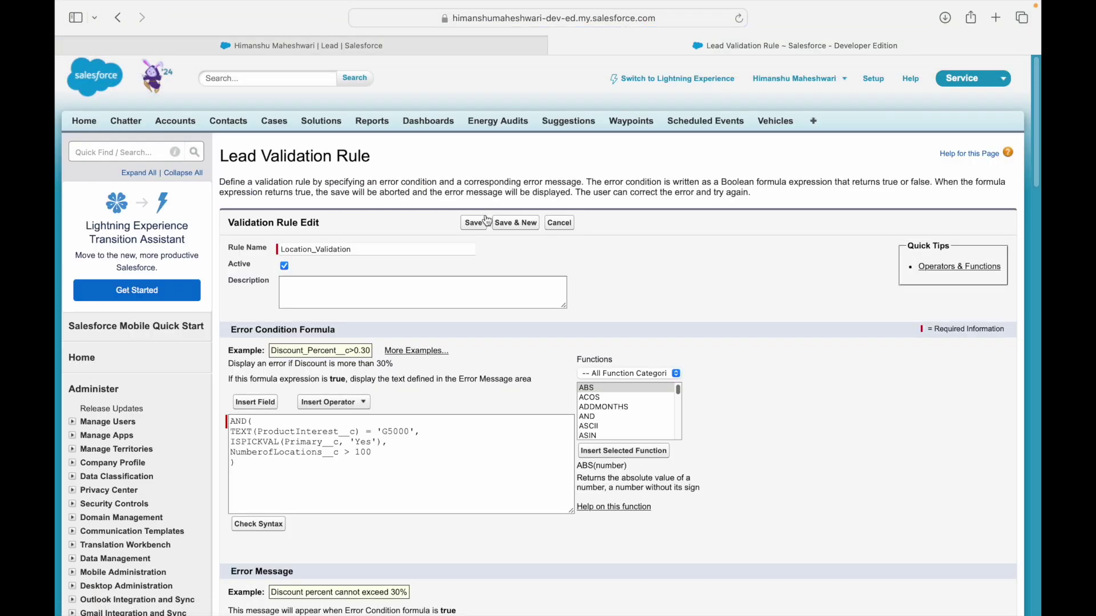
{"action": "left_click", "coordinate": [411, 431]}
{"action": "type", "text": "serie"}
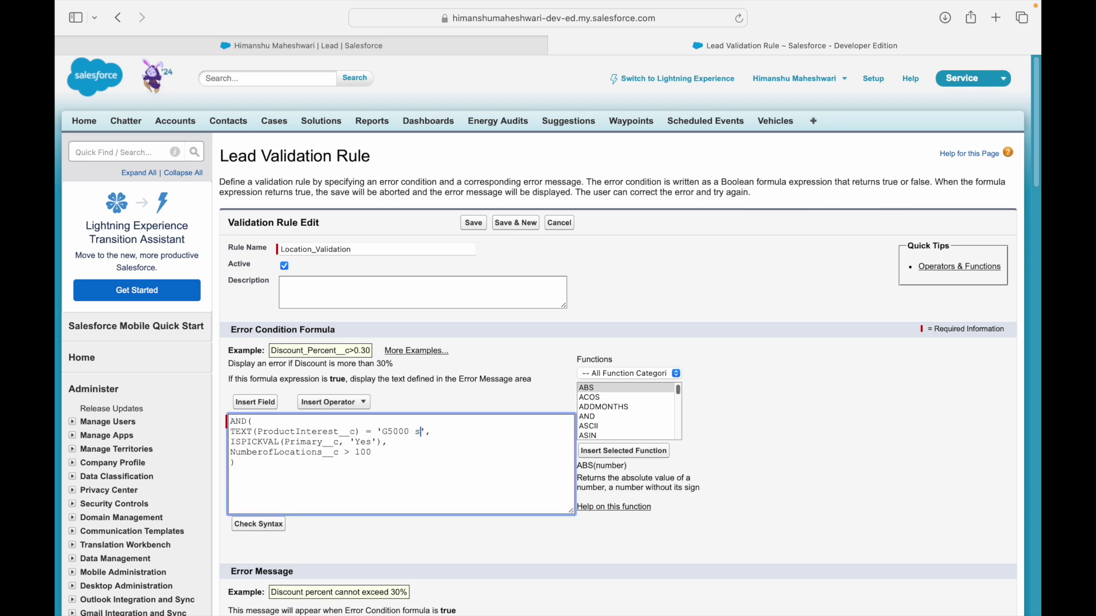
{"action": "type", "text": "s"}
{"action": "double_click", "coordinate": [399, 432]}
{"action": "double_click", "coordinate": [432, 432]}
{"action": "left_click", "coordinate": [461, 433]}
{"action": "left_click_drag", "start_coordinate": [383, 432], "coordinate": [407, 433]}
{"action": "left_click", "coordinate": [437, 446]}
{"action": "left_click", "coordinate": [477, 224]}
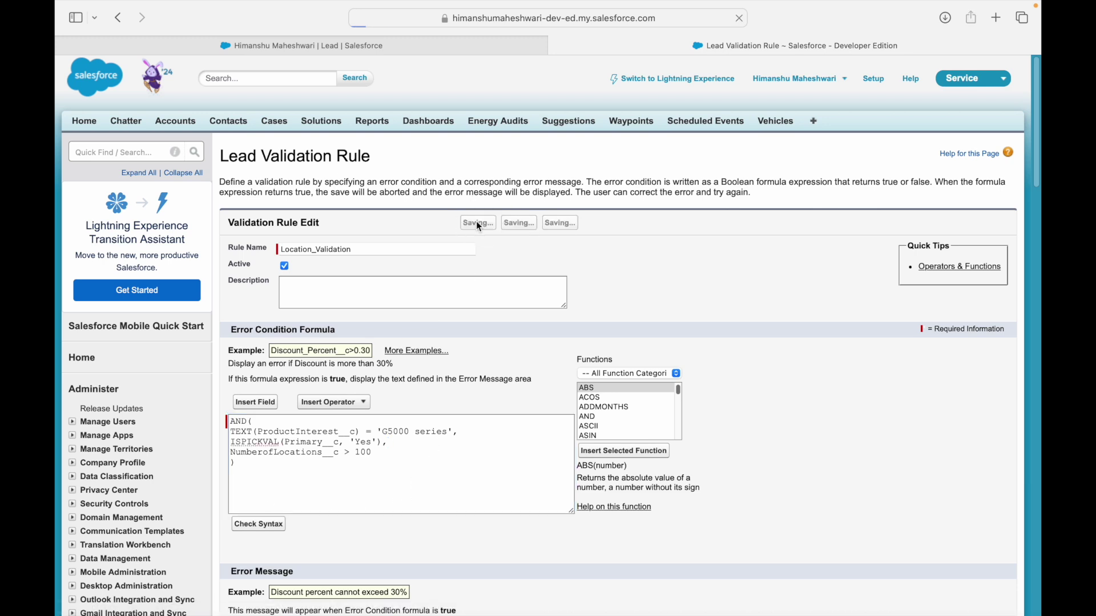
{"action": "left_click", "coordinate": [361, 45]}
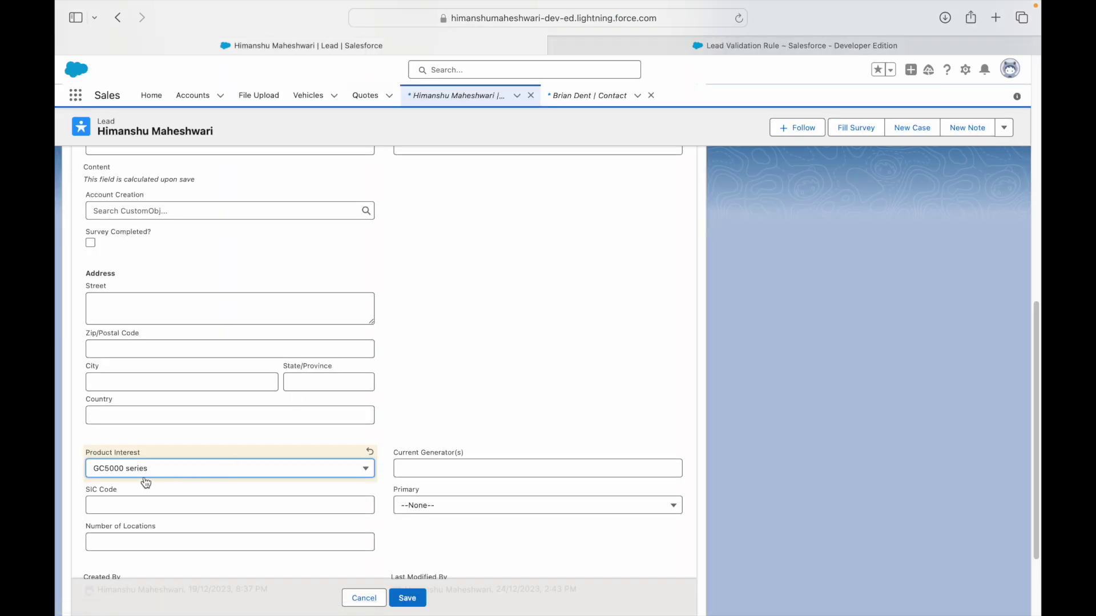
Correct the validation rule's product value from 'G5000' to 'GC5000' and save it.
{"action": "left_click", "coordinate": [670, 47]}
{"action": "left_click", "coordinate": [479, 215]}
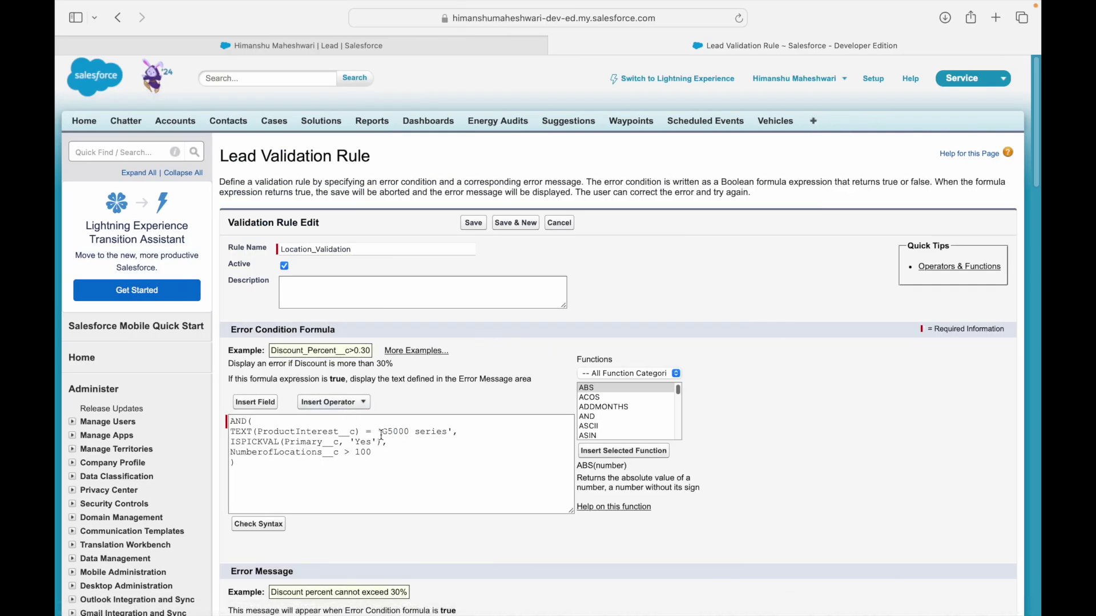
{"action": "left_click", "coordinate": [392, 433]}
{"action": "type", "text": "C5000 series',"}
{"action": "left_click", "coordinate": [474, 224]}
Set the lead's Primary to Yes and Number of Locations to 101, then save to trigger the error.
{"action": "left_click", "coordinate": [264, 45]}
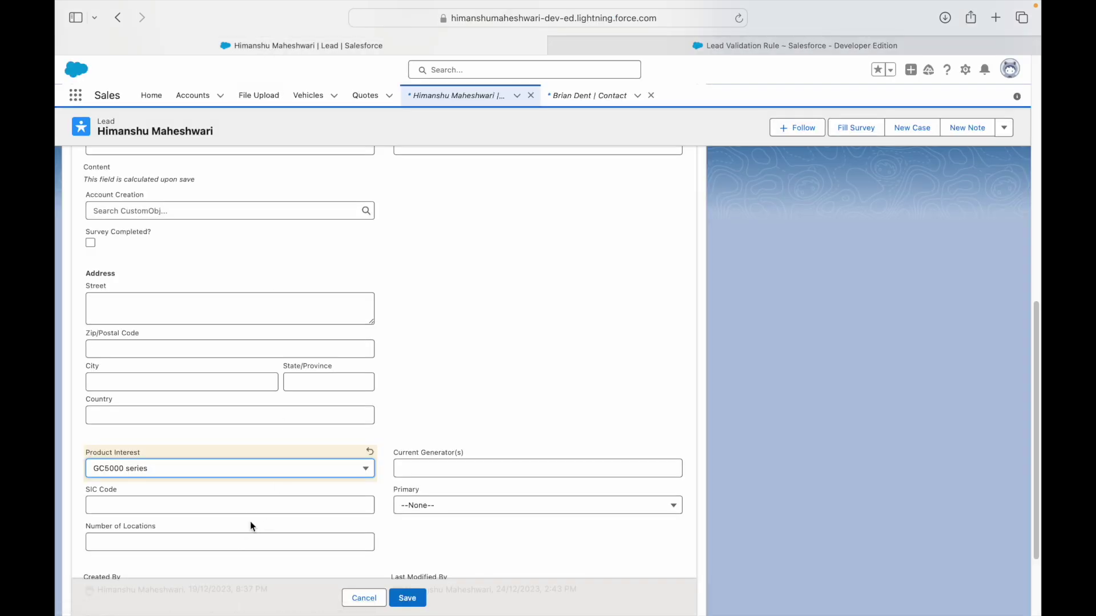
{"action": "scroll", "coordinate": [314, 438], "scroll_direction": "down", "scroll_amount": 1}
{"action": "left_click", "coordinate": [420, 473]}
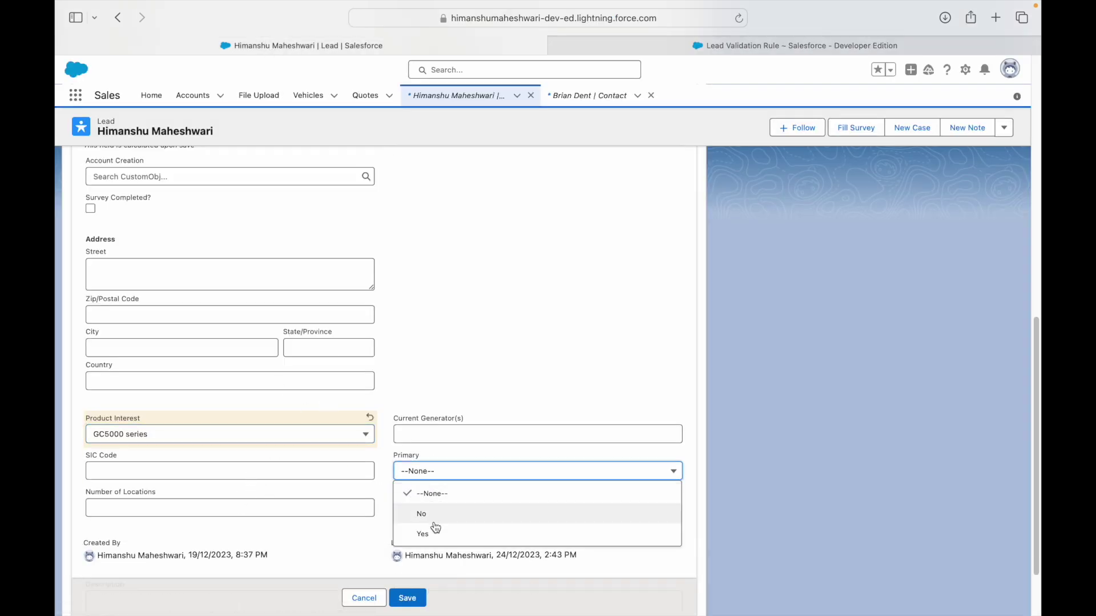
{"action": "left_click", "coordinate": [431, 514]}
{"action": "key", "text": "ctrl+Left"}
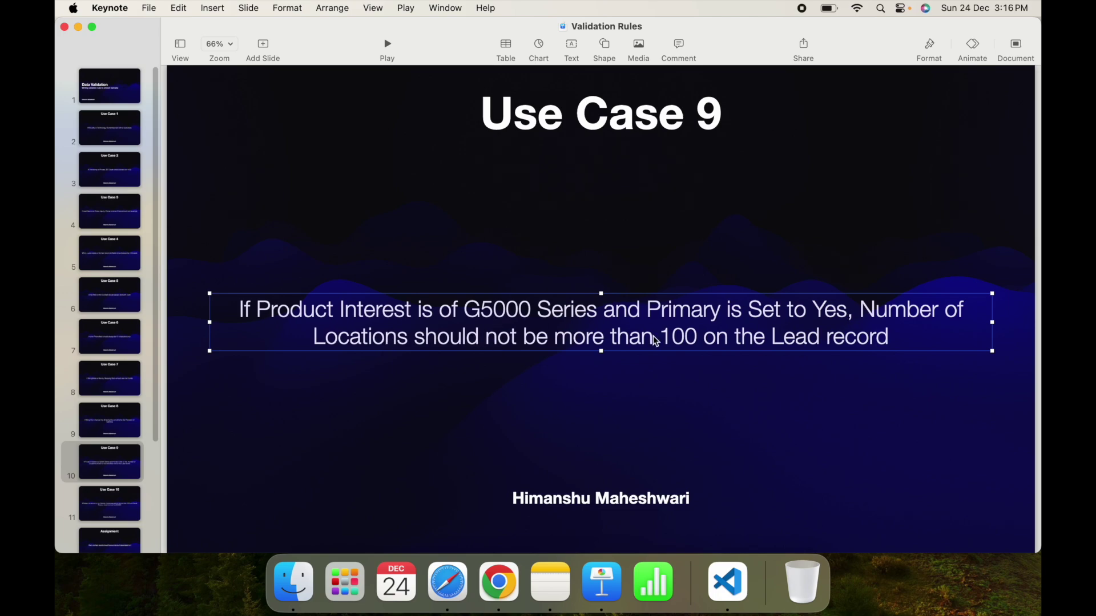
{"action": "key", "text": "ctrl+Right"}
{"action": "left_click", "coordinate": [161, 508]}
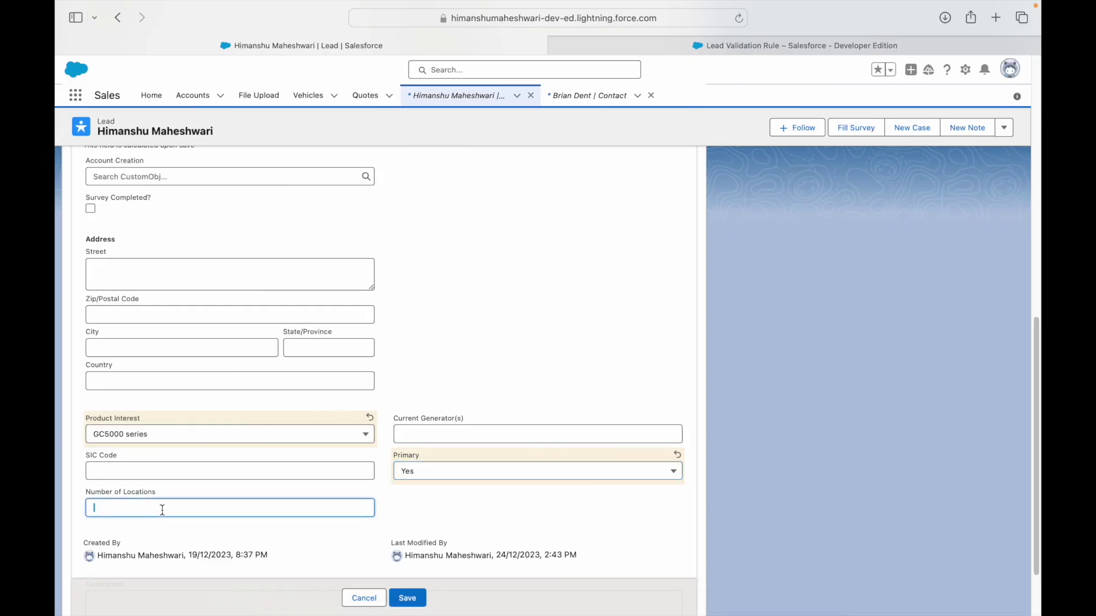
{"action": "type", "text": "101"}
{"action": "left_click", "coordinate": [407, 598]}
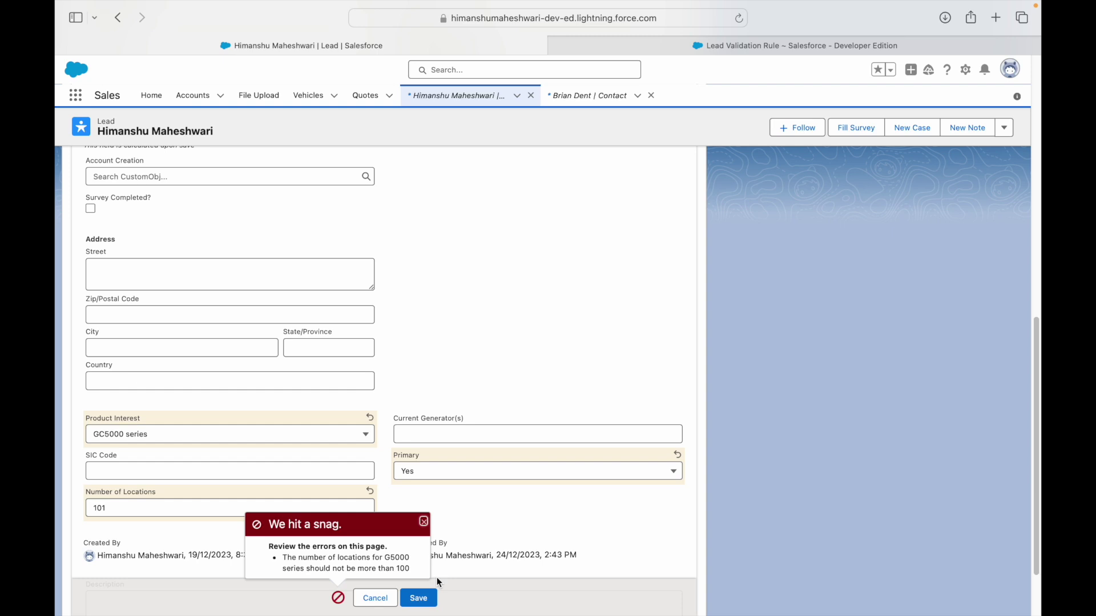
{"action": "left_click", "coordinate": [792, 45]}
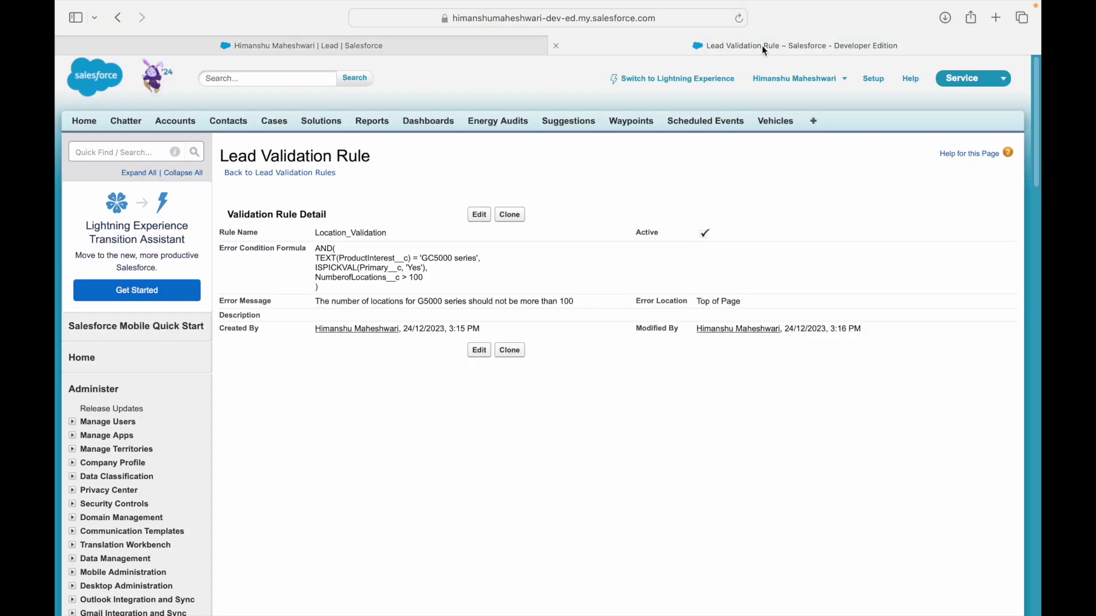
Change the Use Case 9 slide text from 'G5000 ... and' to 'GC5000 ... or'.
{"action": "left_click", "coordinate": [474, 217]}
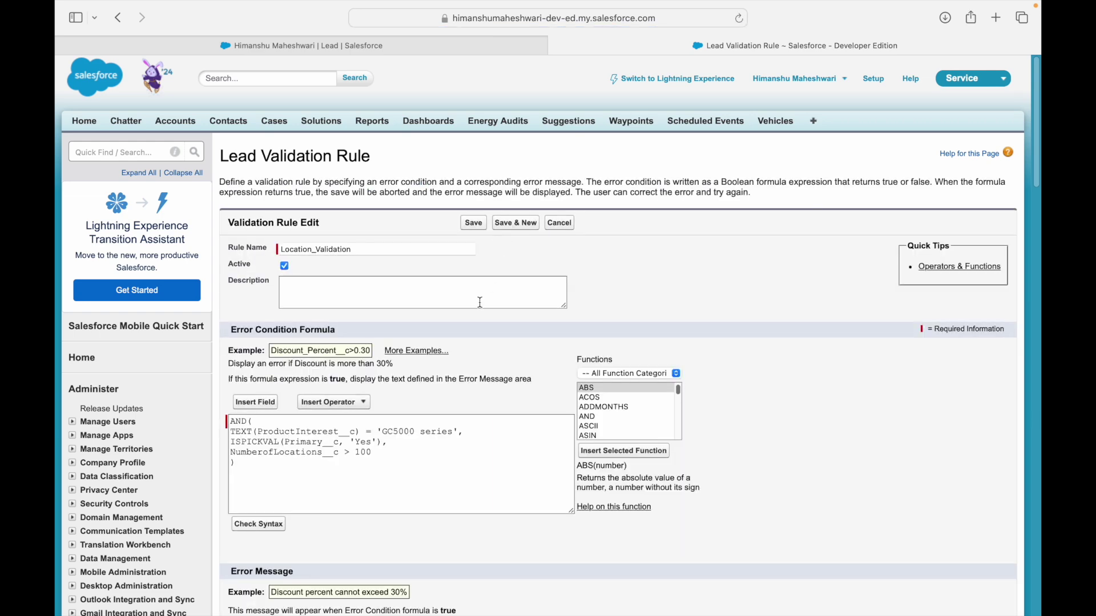
{"action": "left_click", "coordinate": [401, 464]}
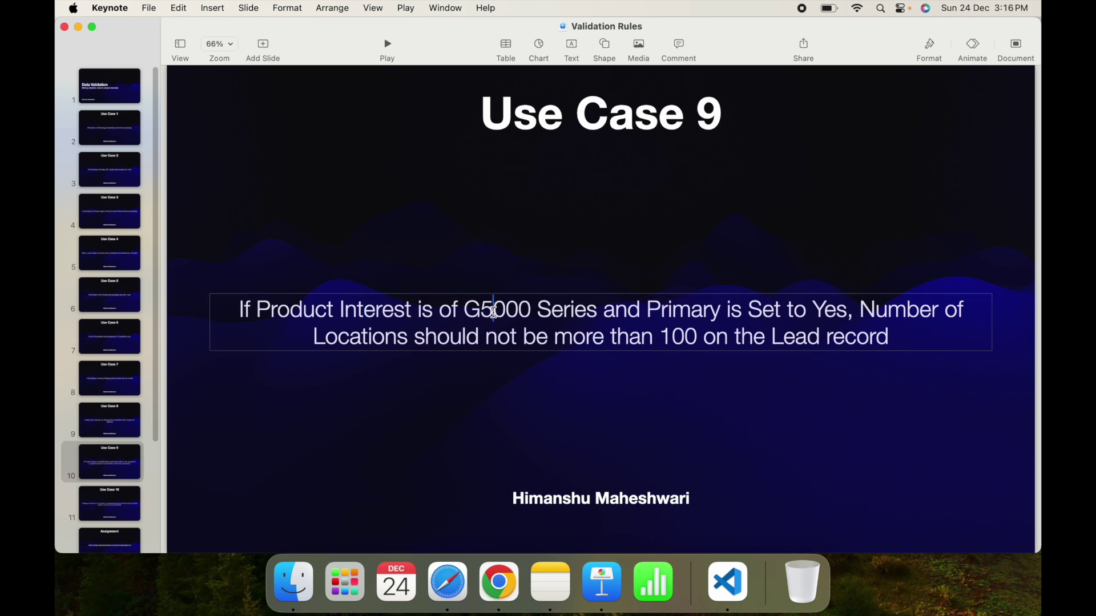
{"action": "double_click", "coordinate": [490, 311]}
{"action": "left_click", "coordinate": [480, 311]}
{"action": "type", "text": "C"}
{"action": "double_click", "coordinate": [631, 310]}
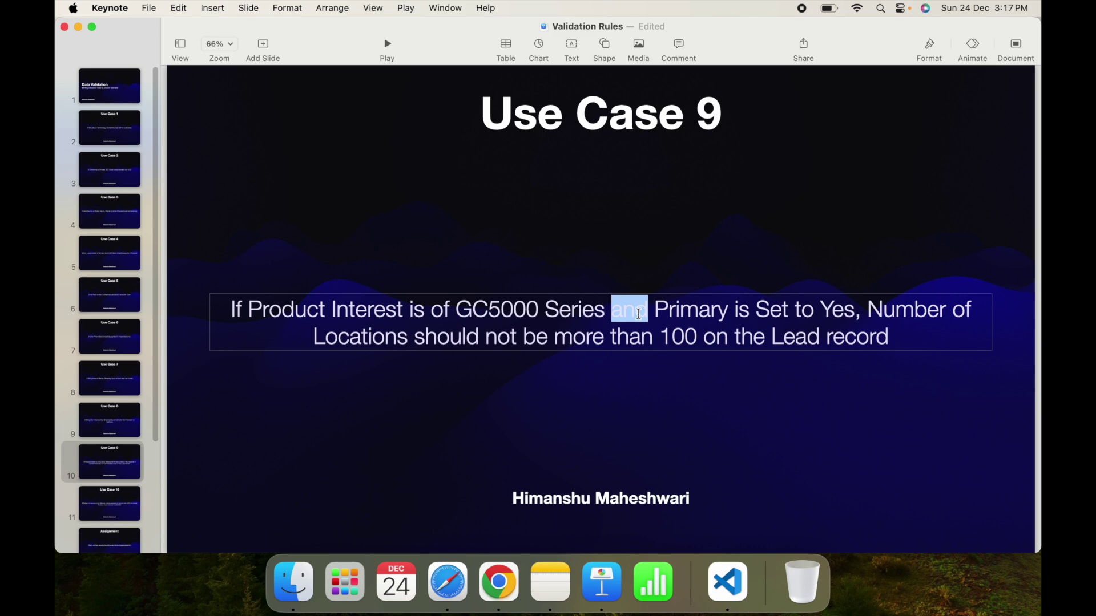
{"action": "type", "text": "or"}
Write the note 'Product Interest = GC5000 OR' beneath the rule formula.
{"action": "left_click", "coordinate": [859, 311]}
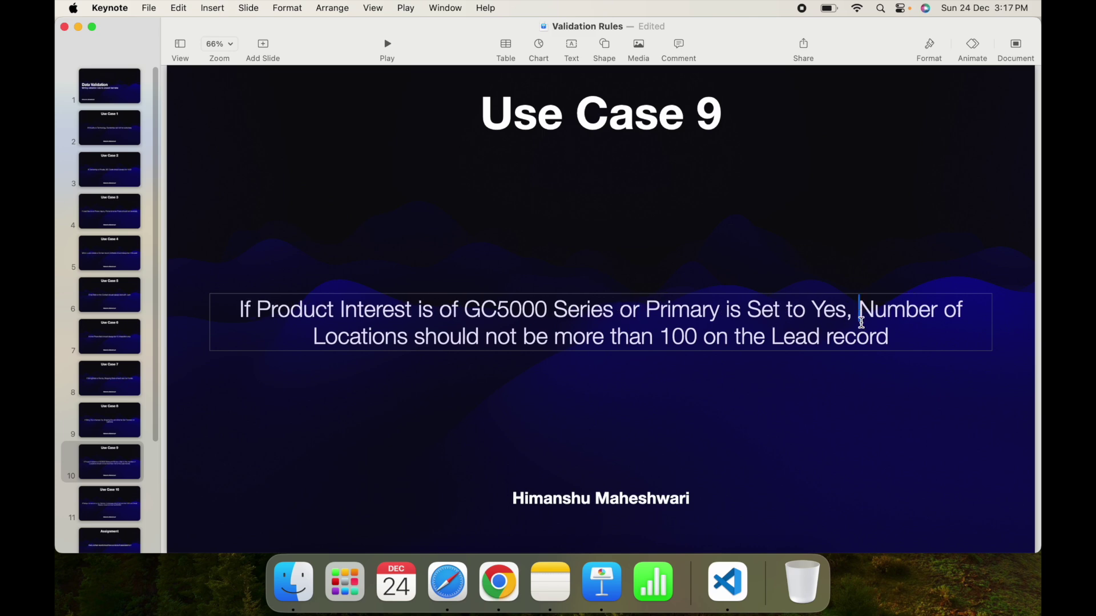
{"action": "left_click_drag", "start_coordinate": [889, 336], "coordinate": [861, 313]}
{"action": "left_click", "coordinate": [835, 332]}
{"action": "double_click", "coordinate": [628, 311]}
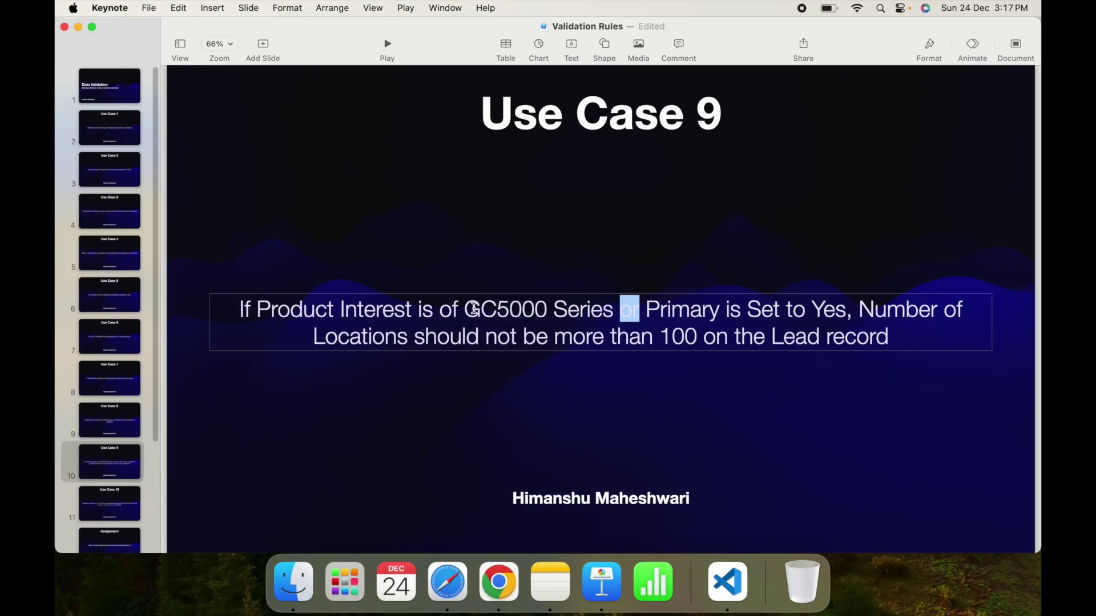
{"action": "double_click", "coordinate": [494, 308]}
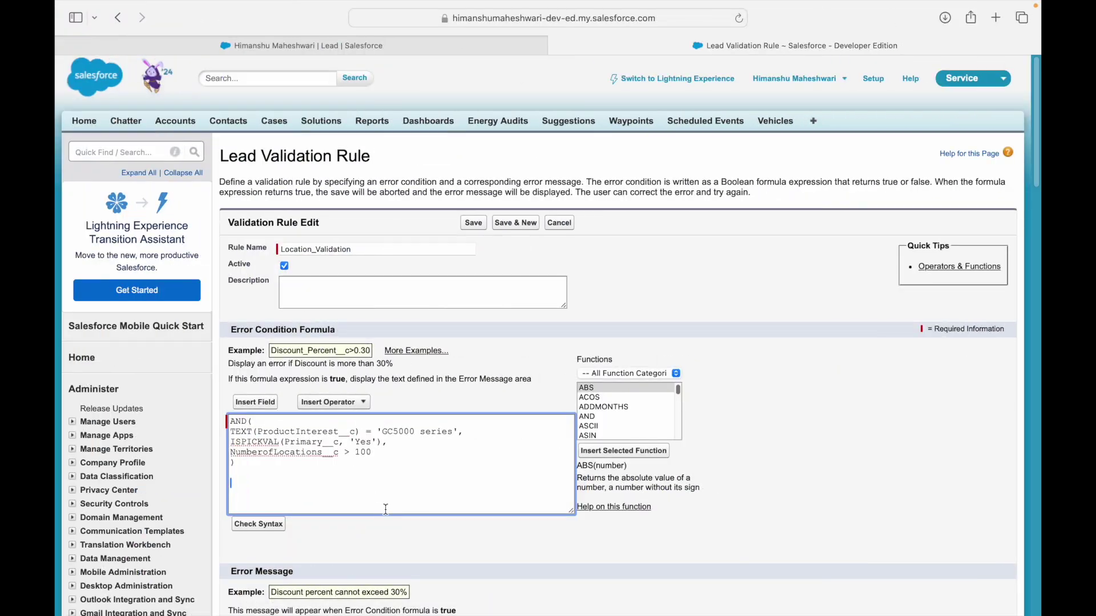
{"action": "type", "text": "Product Interes"}
{"action": "type", "text": "t "}
{"action": "type", "text": "= GC5000 "}
{"action": "type", "text": "OR"}
Add the note line 'Primary = Yes' under the Product Interest note.
{"action": "left_click", "coordinate": [334, 402]}
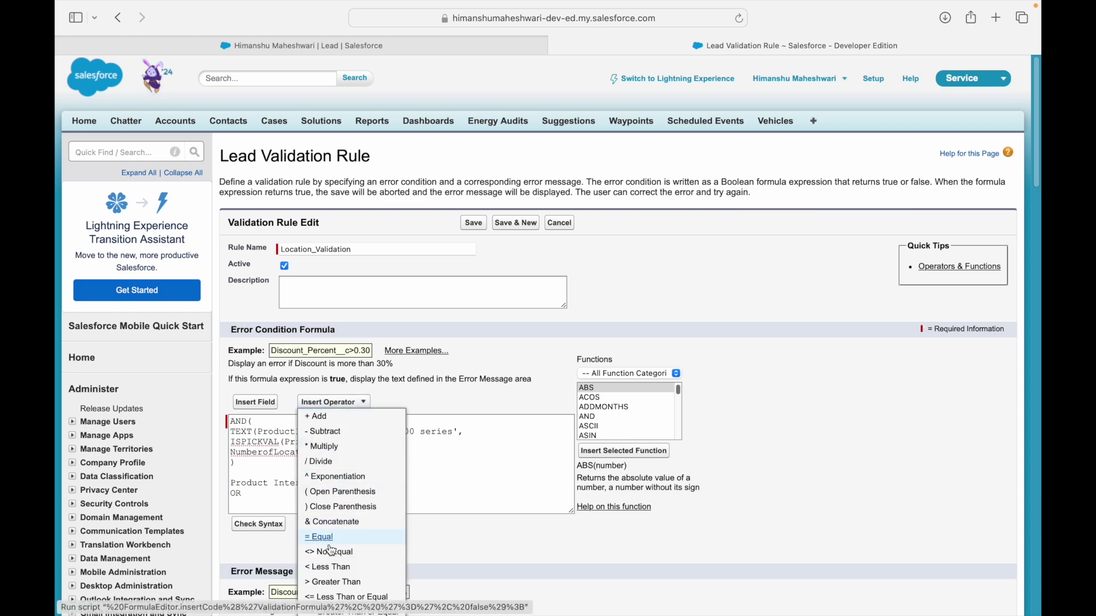
{"action": "scroll", "coordinate": [338, 552], "scroll_direction": "down", "scroll_amount": 1}
{"action": "scroll", "coordinate": [338, 552], "scroll_direction": "down", "scroll_amount": 2}
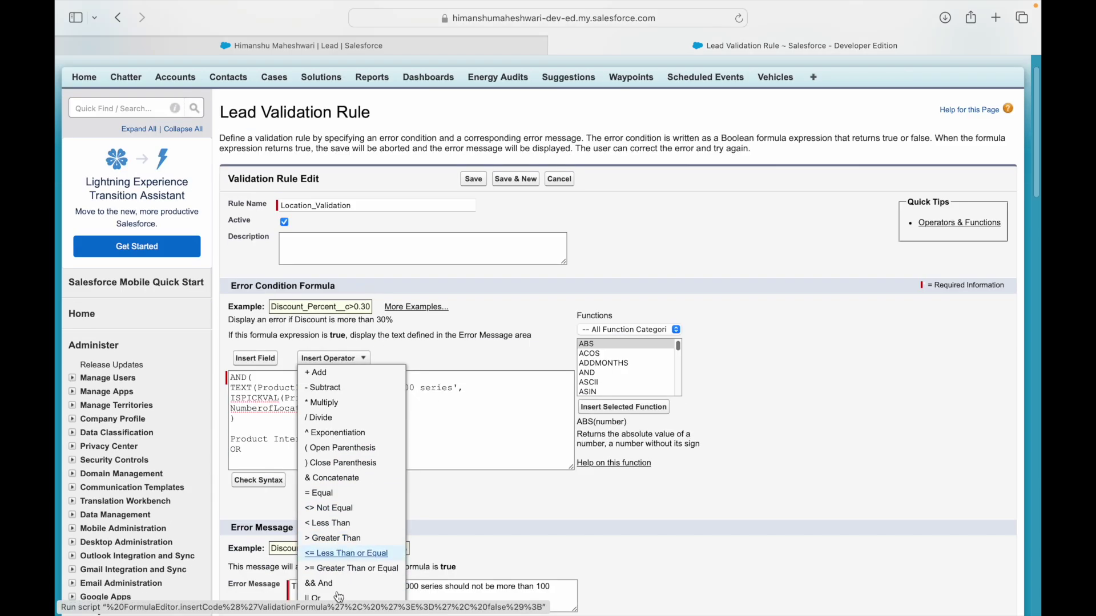
{"action": "left_click", "coordinate": [287, 453]}
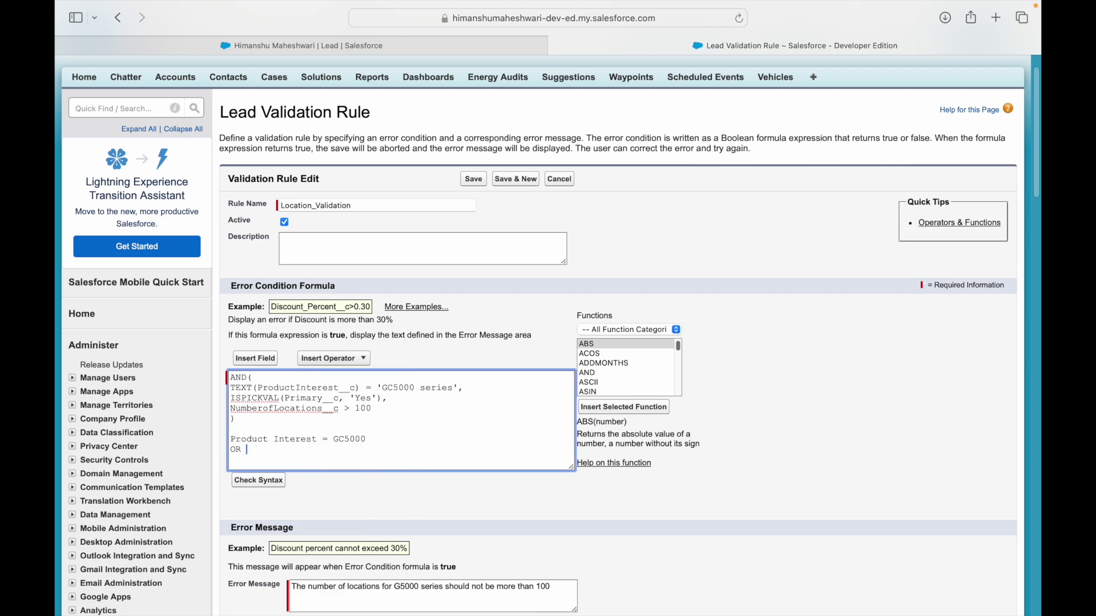
{"action": "type", "text": "Primary is s"}
{"action": "key", "text": "BackSpace"}
{"action": "key", "text": "BackSpace"}
{"action": "key", "text": "BackSpace"}
{"action": "key", "text": "BackSpace"}
{"action": "type", "text": "= Yes"}
{"action": "key", "text": "Return"}
Add 'AND' and 'No of locations > 100' note lines, then select the notes to review them.
{"action": "key", "text": "Return"}
{"action": "type", "text": "AND"}
{"action": "key", "text": "Return"}
{"action": "type", "text": "No"}
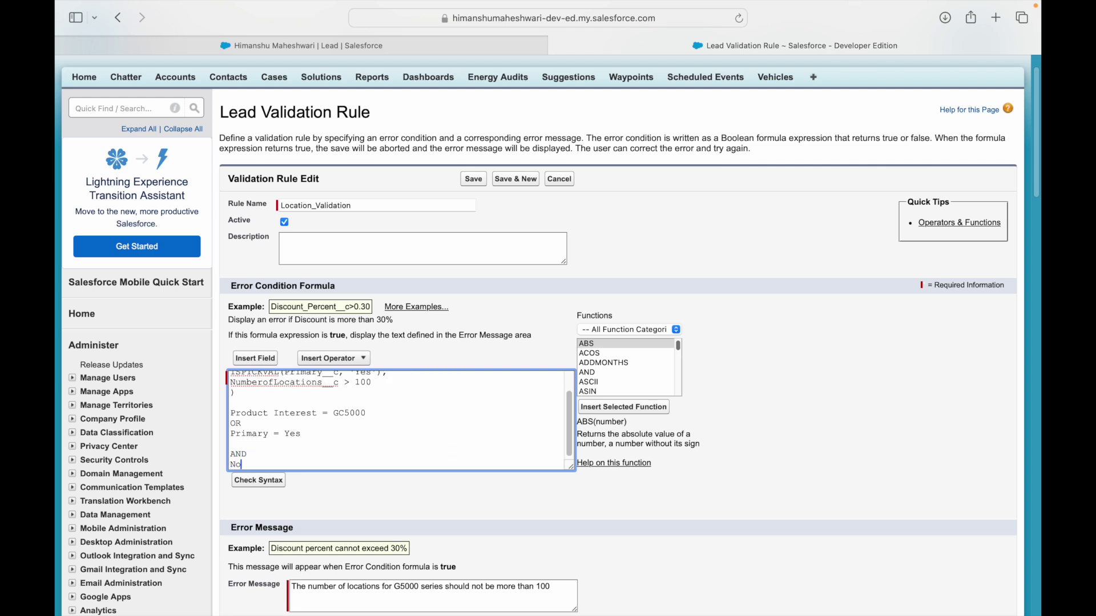
{"action": "type", "text": " of locations > 100"}
{"action": "key", "text": "Up"}
{"action": "key", "text": "Up"}
{"action": "key", "text": "Up"}
{"action": "key", "text": "Up"}
{"action": "key", "text": "Up"}
{"action": "key", "text": "Up"}
{"action": "key", "text": "Right"}
{"action": "key", "text": "shift+Down"}
{"action": "key", "text": "shift+Down"}
{"action": "key", "text": "shift+Down"}
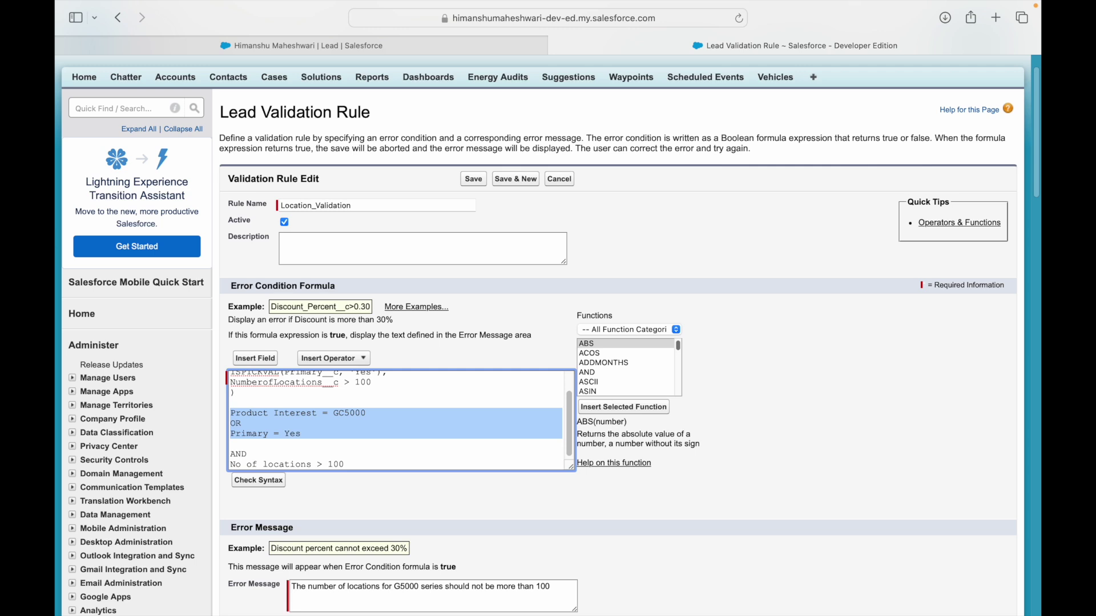
{"action": "key", "text": "Up"}
{"action": "key", "text": "Up"}
{"action": "key", "text": "Up"}
{"action": "key", "text": "Up"}
{"action": "key", "text": "Up"}
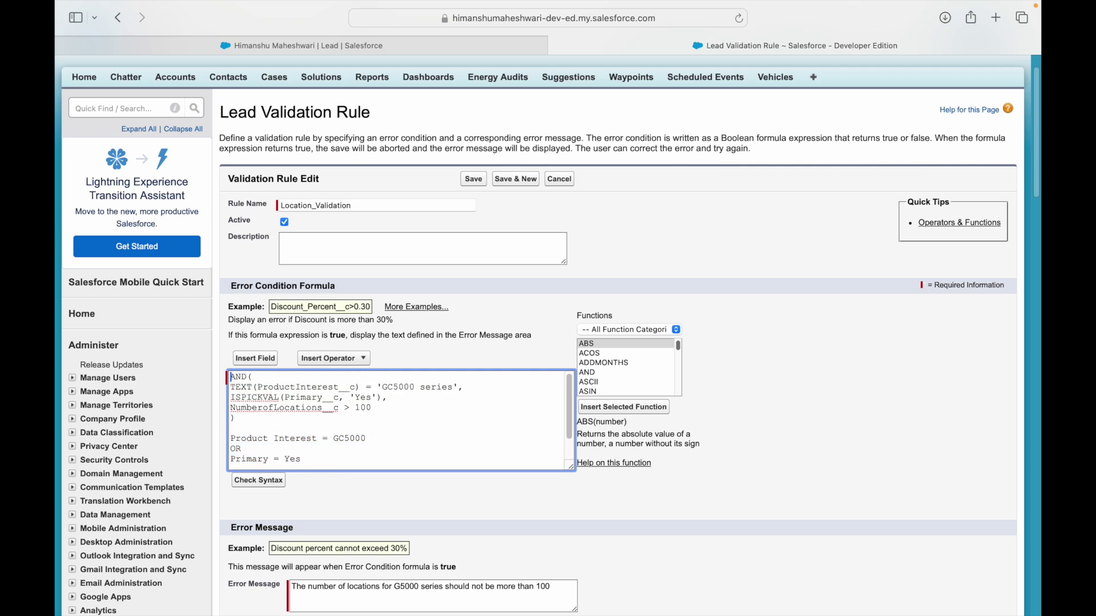
Wrap the GC5000 and Primary conditions in an 'OR( ... ),' group inside the AND.
{"action": "key", "text": "Return"}
{"action": "key", "text": "Down"}
{"action": "key", "text": "Down"}
{"action": "key", "text": "Return"}
{"action": "key", "text": "Up"}
{"action": "key", "text": "Up"}
{"action": "key", "text": "Up"}
{"action": "key", "text": "Up"}
{"action": "key", "text": "Return"}
{"action": "type", "text": "OR("}
{"action": "key", "text": "Down"}
{"action": "key", "text": "Down"}
{"action": "key", "text": "Down"}
{"action": "type", "text": ")"}
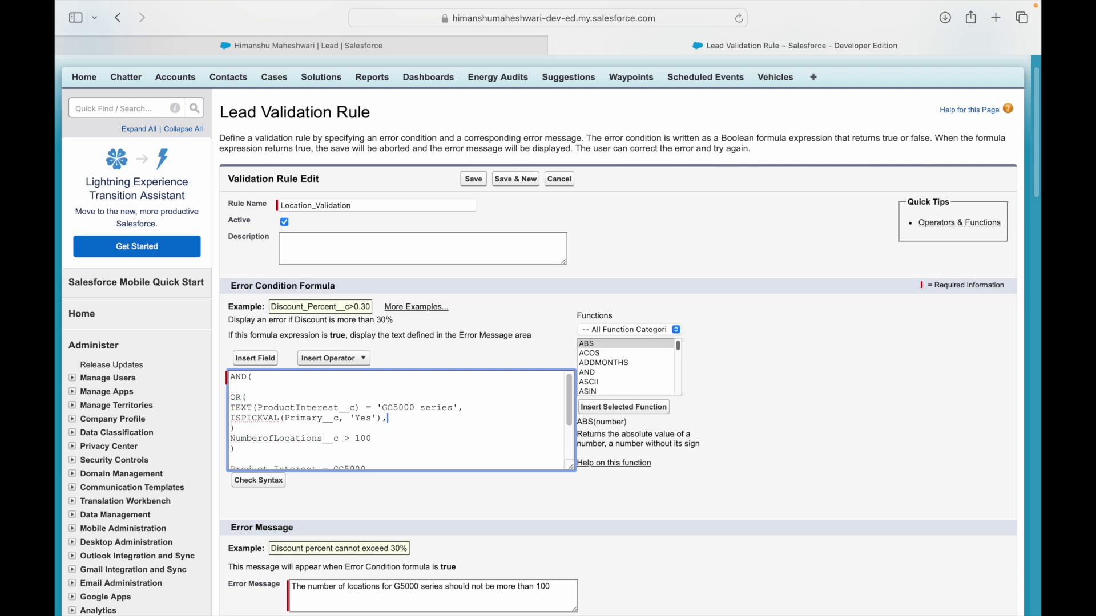
{"action": "key", "text": "BackSpace"}
{"action": "key", "text": "Down"}
{"action": "type", "text": ","}
{"action": "key", "text": "shift+Up"}
{"action": "key", "text": "shift+Up"}
{"action": "key", "text": "shift+Up"}
{"action": "key", "text": "shift+Left"}
{"action": "key", "text": "shift+Left"}
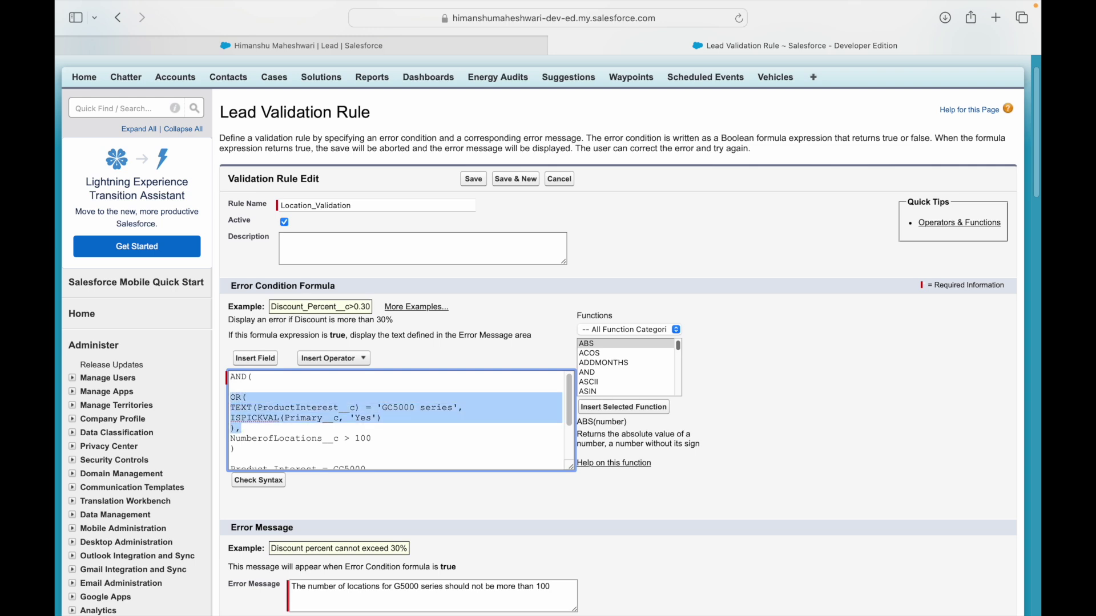
{"action": "key", "text": "Right"}
{"action": "key", "text": "Right"}
{"action": "key", "text": "shift+super+Right"}
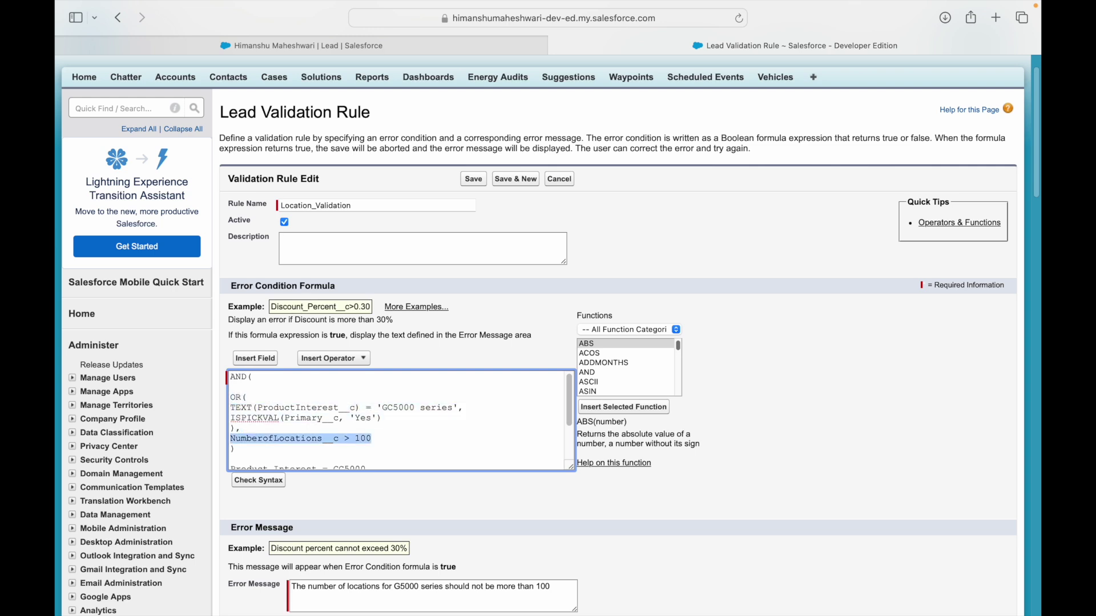
Enlarge the formula box, space out the conditions, and delete the plain-language note lines.
{"action": "left_click_drag", "start_coordinate": [571, 467], "coordinate": [724, 563]}
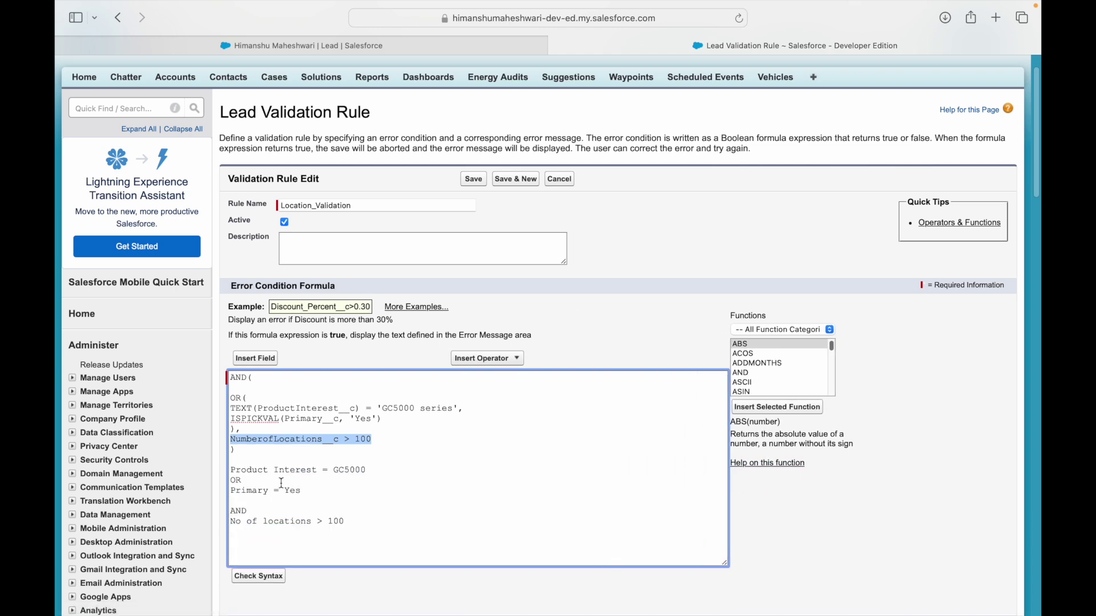
{"action": "left_click", "coordinate": [247, 480]}
{"action": "left_click", "coordinate": [247, 386]}
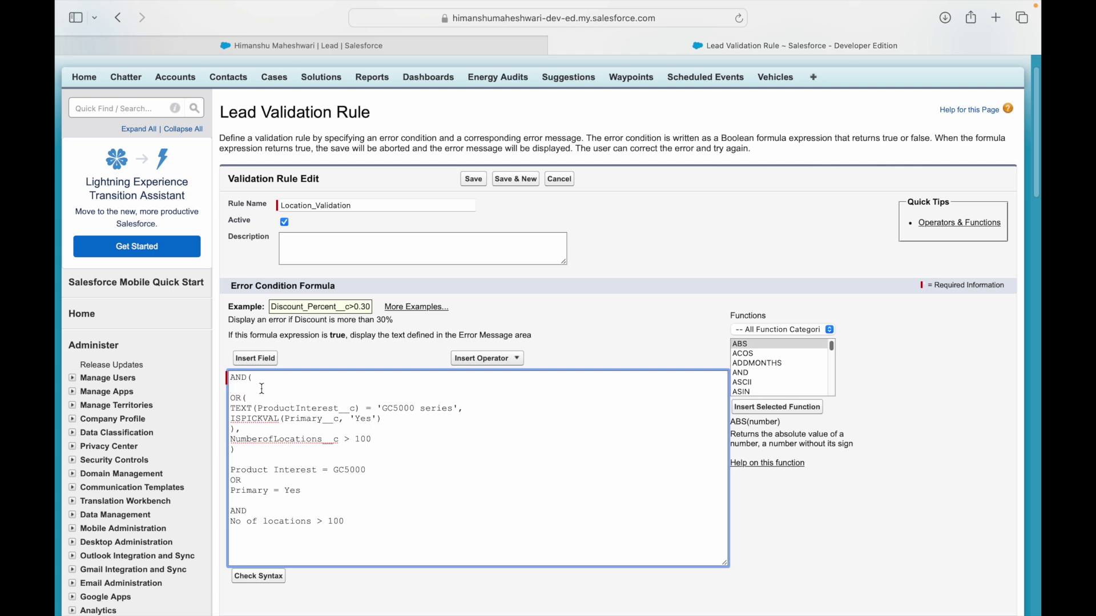
{"action": "key", "text": "shift+Up"}
{"action": "key", "text": "Down"}
{"action": "key", "text": "Down"}
{"action": "key", "text": "shift+Down"}
{"action": "key", "text": "shift+Down"}
{"action": "key", "text": "shift+Down"}
{"action": "key", "text": "shift+Down"}
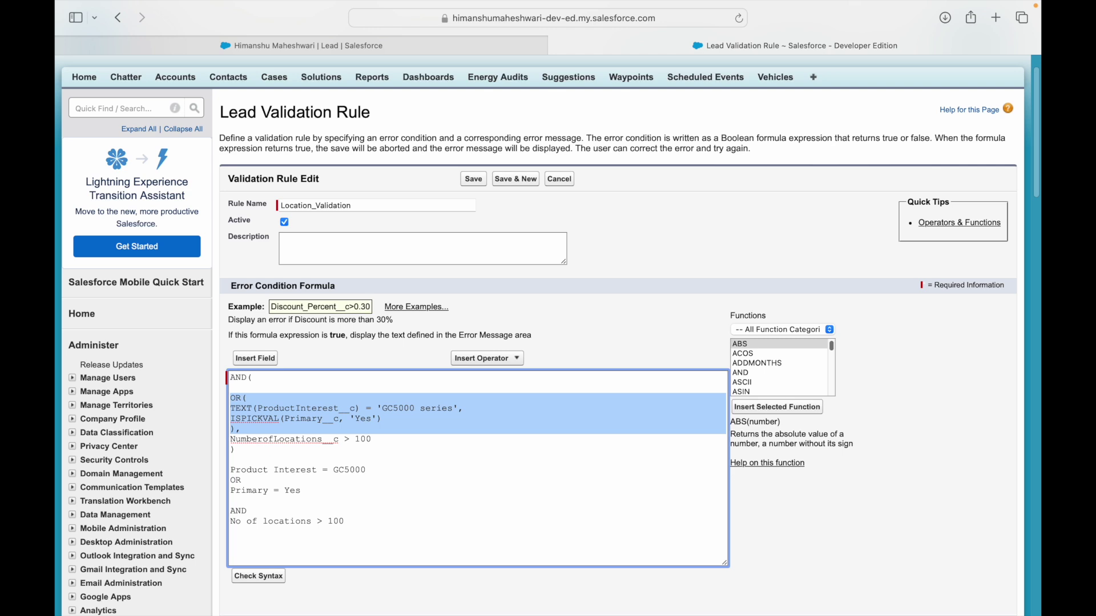
{"action": "key", "text": "Right"}
{"action": "key", "text": "Return"}
{"action": "key", "text": "Down"}
{"action": "key", "text": "Return"}
{"action": "key", "text": "Down"}
{"action": "key", "text": "Down"}
{"action": "key", "text": "shift+Down"}
{"action": "key", "text": "shift+Down"}
{"action": "key", "text": "shift+Down"}
{"action": "key", "text": "shift+Down"}
{"action": "key", "text": "shift+Down"}
{"action": "key", "text": "shift+Down"}
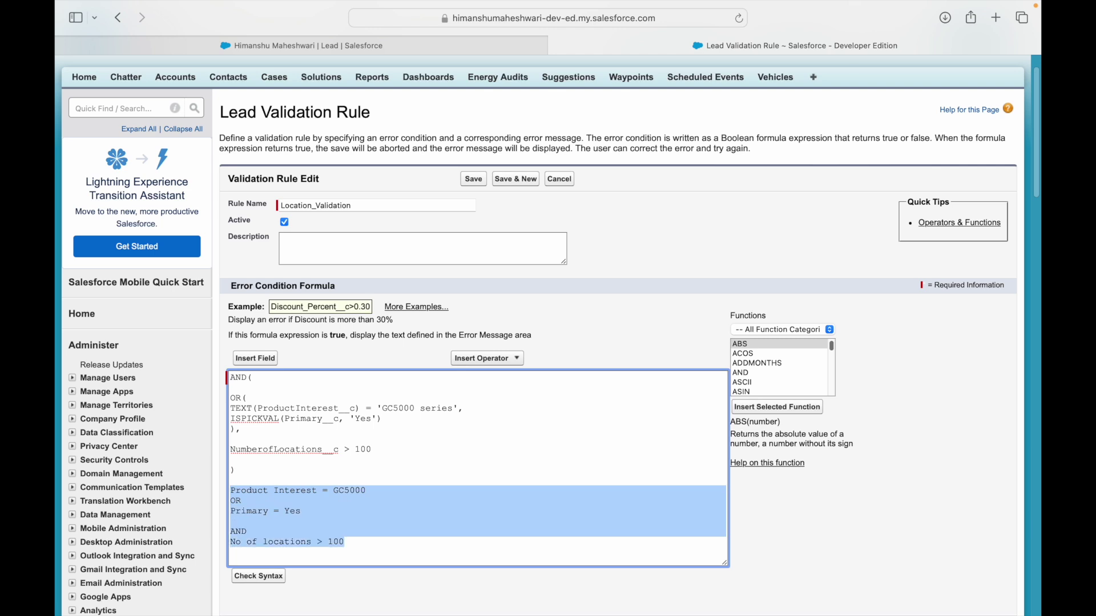
{"action": "key", "text": "BackSpace"}
{"action": "key", "text": "Up"}
{"action": "key", "text": "Up"}
{"action": "key", "text": "Up"}
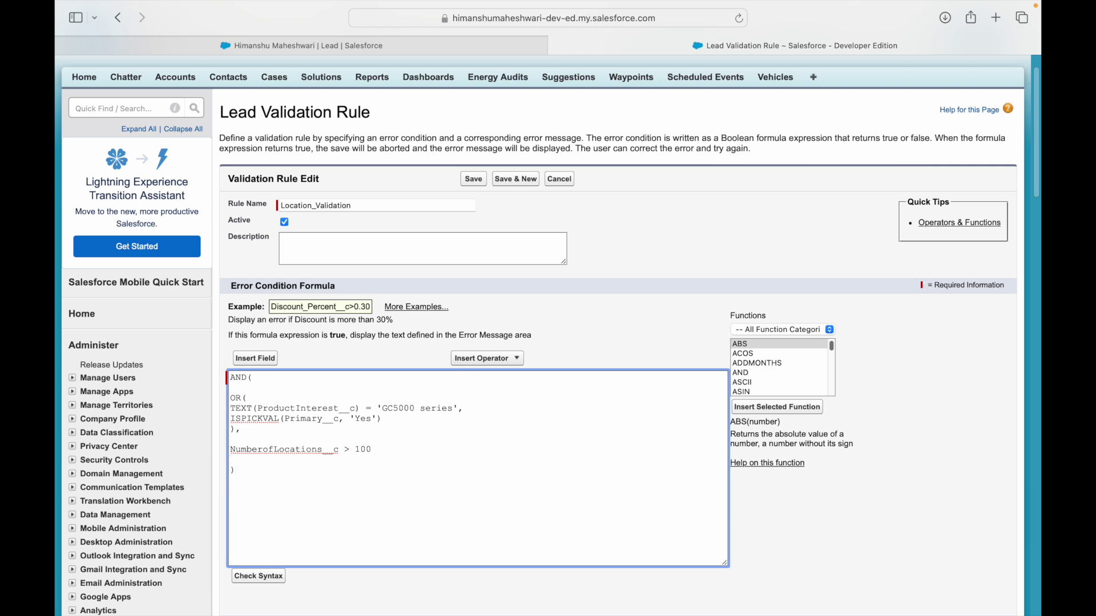
Review the formula's AND, OR, GC5000, Primary and NumberofLocations__c > 100 parts.
{"action": "left_click", "coordinate": [289, 379]}
{"action": "double_click", "coordinate": [276, 409]}
{"action": "double_click", "coordinate": [404, 409]}
{"action": "left_click", "coordinate": [306, 420]}
{"action": "double_click", "coordinate": [239, 396]}
{"action": "left_click_drag", "start_coordinate": [251, 430], "coordinate": [222, 395]}
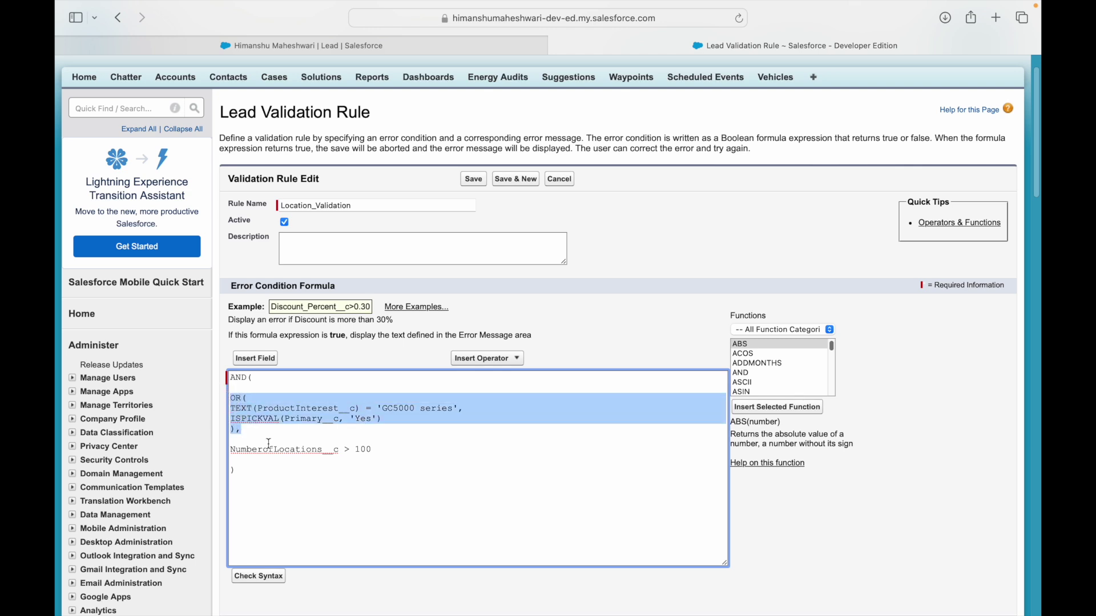
{"action": "double_click", "coordinate": [237, 377]}
{"action": "left_click_drag", "start_coordinate": [374, 449], "coordinate": [234, 446]}
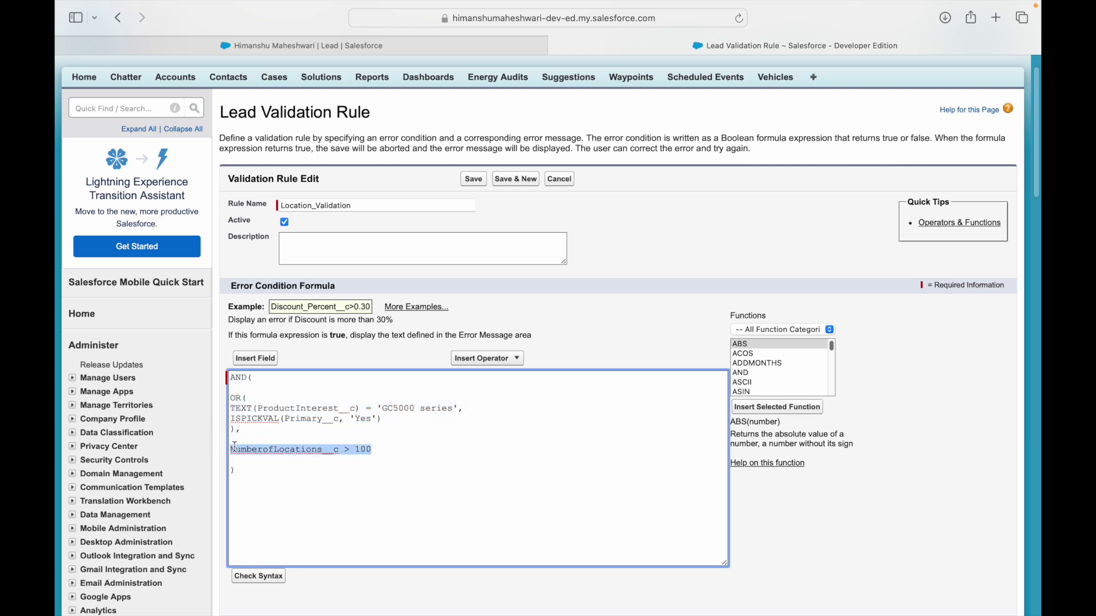
{"action": "left_click", "coordinate": [403, 449]}
Check the syntax, remove the three blank lines, and save the Location_Validation rule.
{"action": "left_click", "coordinate": [275, 578]}
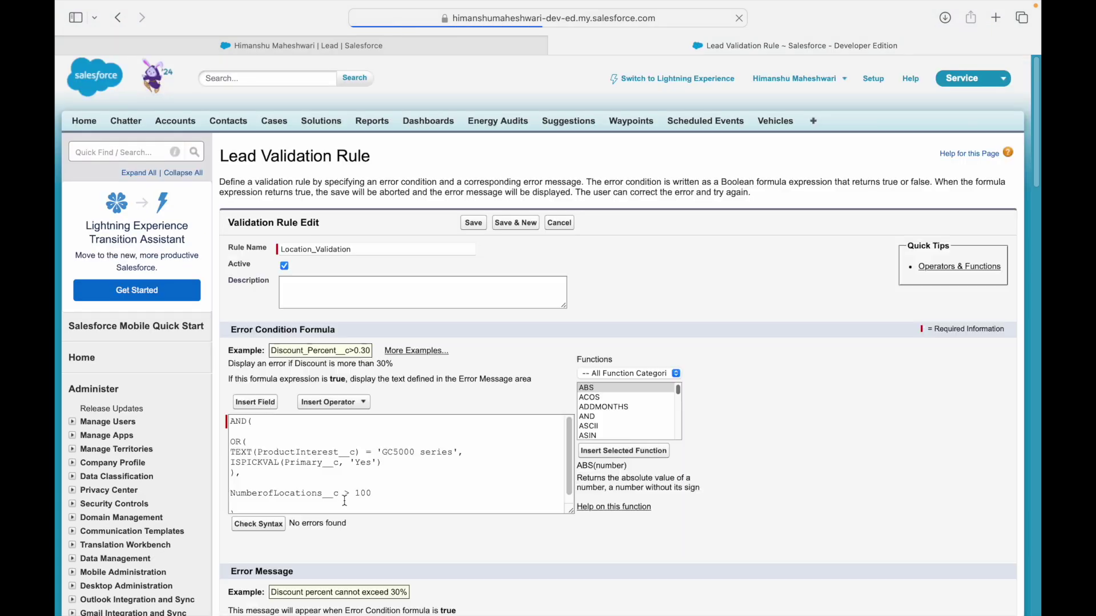
{"action": "left_click", "coordinate": [275, 431]}
{"action": "key", "text": "BackSpace"}
{"action": "key", "text": "Down"}
{"action": "key", "text": "Down"}
{"action": "key", "text": "Down"}
{"action": "key", "text": "Down"}
{"action": "key", "text": "Down"}
{"action": "key", "text": "BackSpace"}
{"action": "key", "text": "Down"}
{"action": "key", "text": "Down"}
{"action": "key", "text": "BackSpace"}
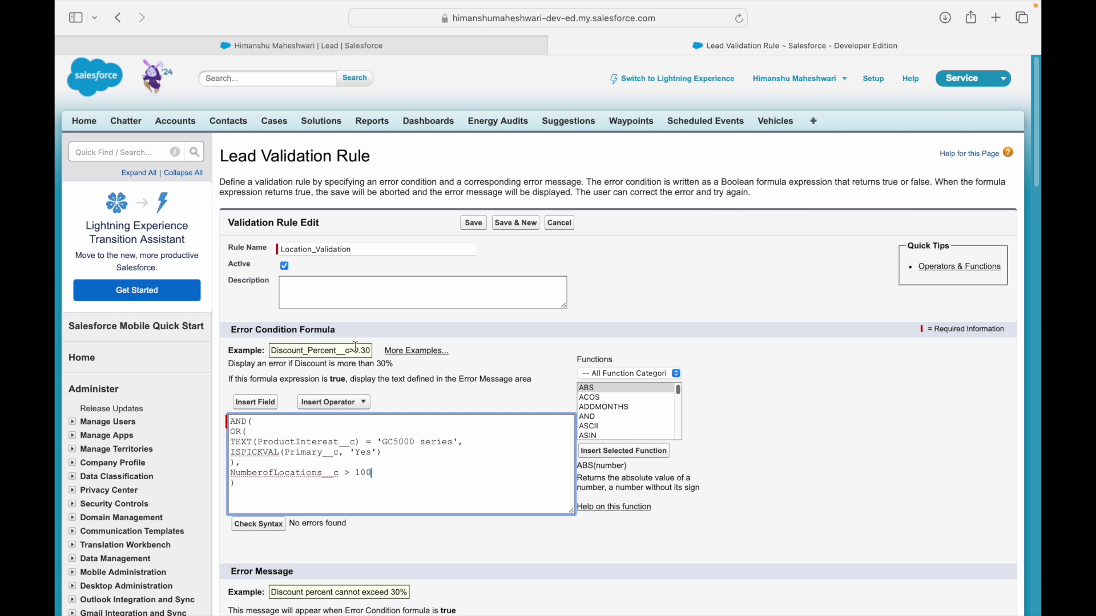
{"action": "left_click", "coordinate": [469, 226]}
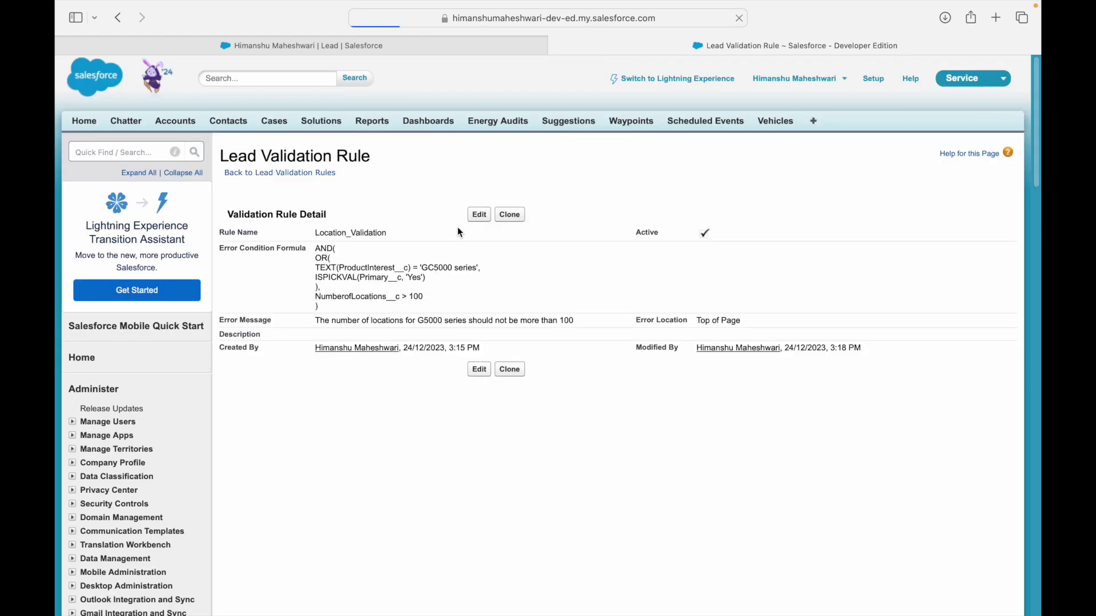
{"action": "left_click", "coordinate": [386, 41]}
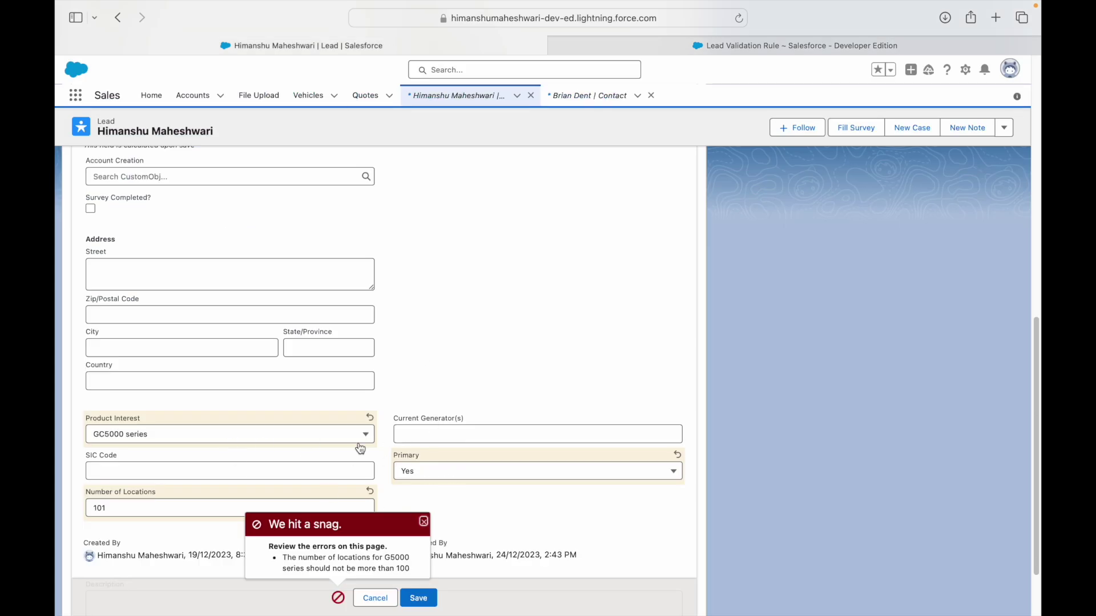
Try saving the lead with Product Interest GC1000 series and Primary Yes.
{"action": "left_click", "coordinate": [426, 472]}
{"action": "left_click", "coordinate": [468, 534]}
{"action": "left_click", "coordinate": [303, 443]}
{"action": "left_click", "coordinate": [128, 499]}
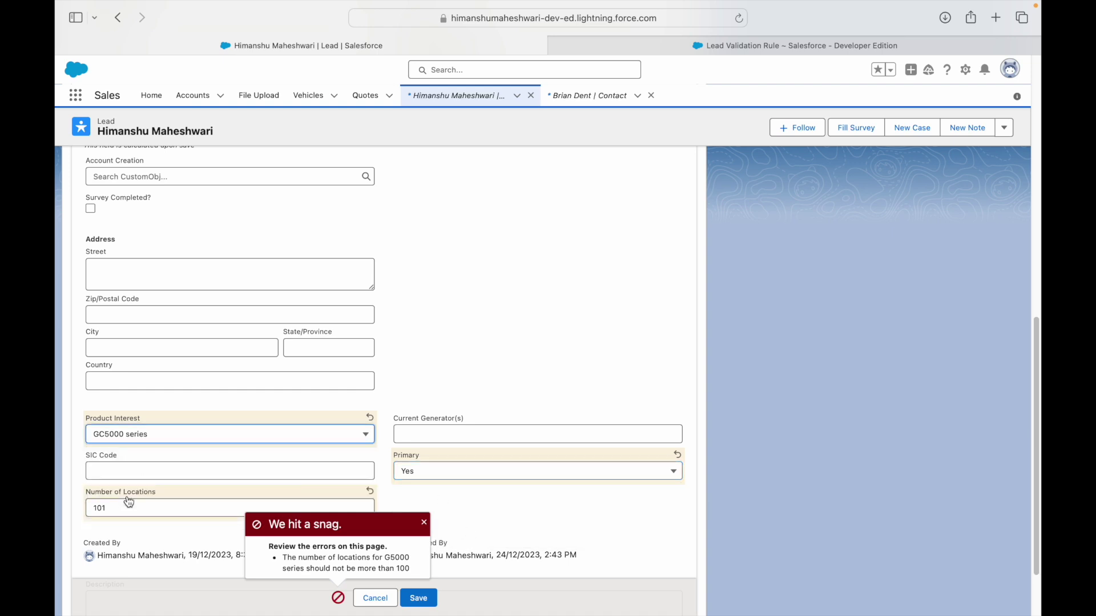
{"action": "left_click", "coordinate": [129, 505]}
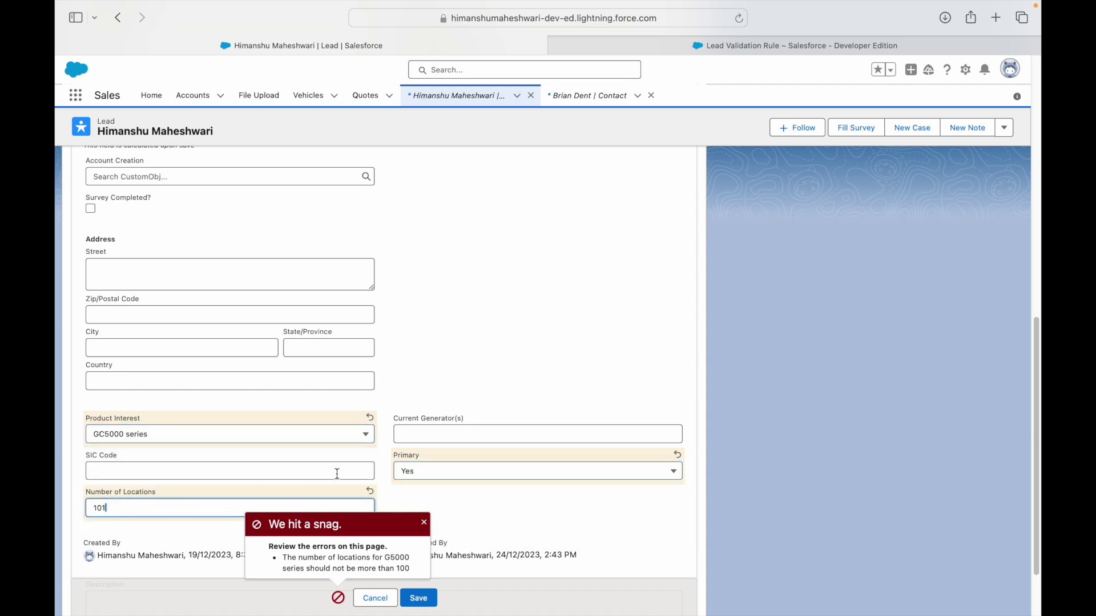
{"action": "left_click", "coordinate": [342, 434]}
{"action": "left_click", "coordinate": [160, 475]}
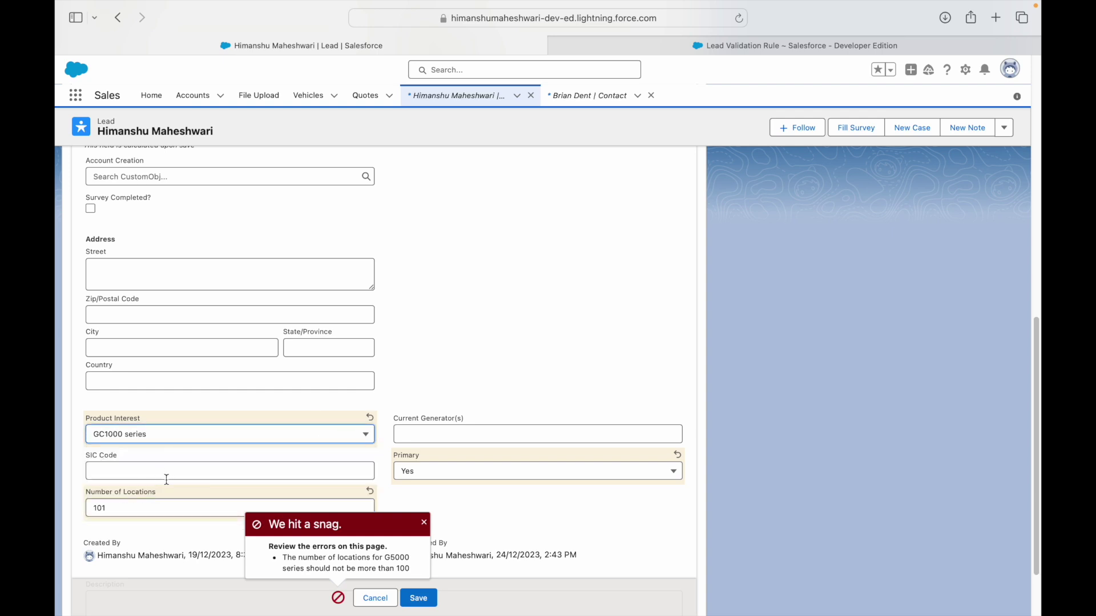
{"action": "scroll", "coordinate": [456, 475], "scroll_direction": "down", "scroll_amount": 1}
{"action": "left_click", "coordinate": [421, 595]}
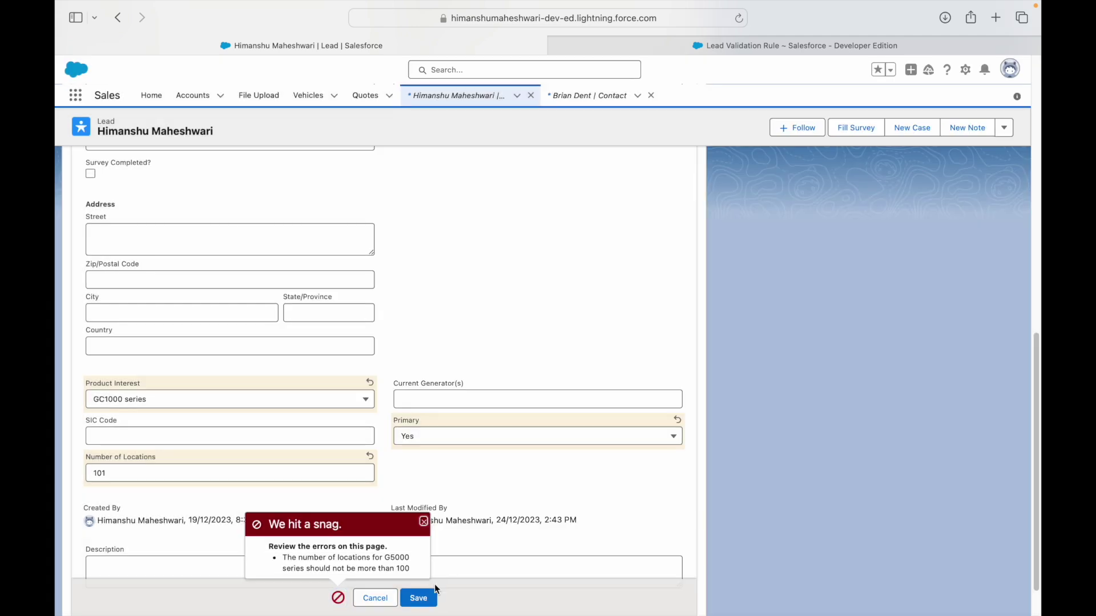
Retest saving with Product Interest GC5000 series and Primary No.
{"action": "left_click", "coordinate": [413, 441]}
{"action": "left_click", "coordinate": [416, 498]}
{"action": "left_click", "coordinate": [224, 404]}
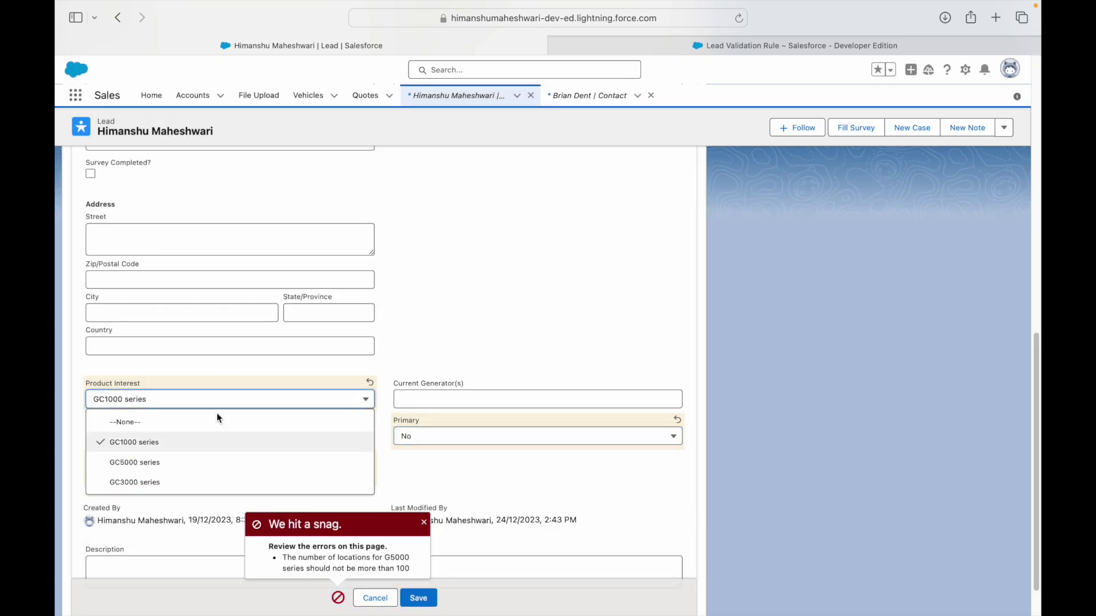
{"action": "left_click", "coordinate": [159, 461]}
{"action": "left_click", "coordinate": [418, 597]}
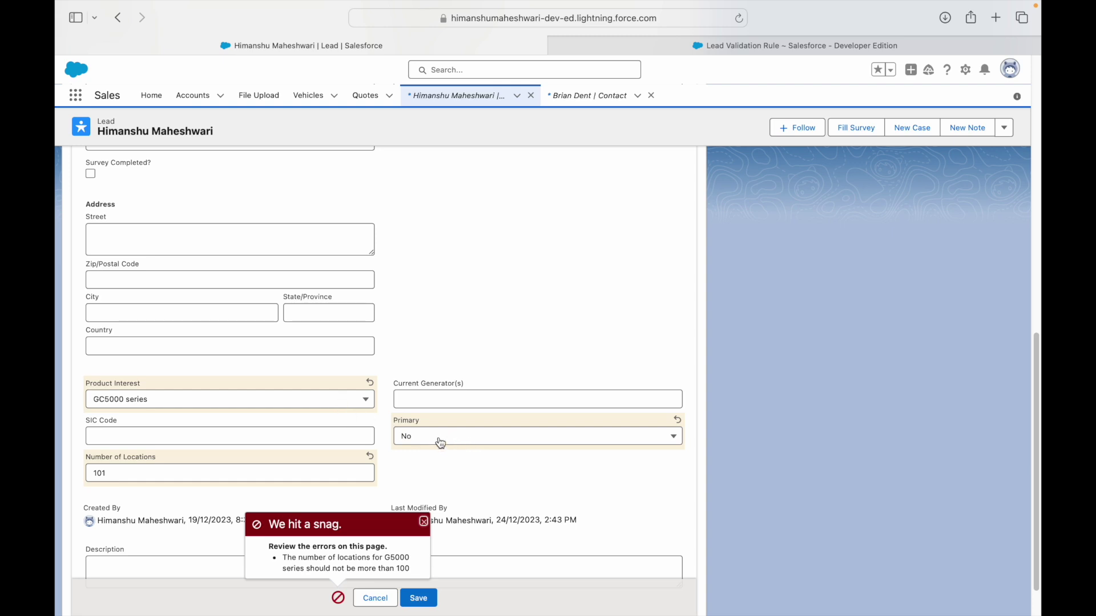
Change Number of Locations from 101 to 90 and save the lead.
{"action": "left_click", "coordinate": [336, 478]}
{"action": "key", "text": "BackSpace"}
{"action": "key", "text": "BackSpace"}
{"action": "key", "text": "BackSpace"}
{"action": "type", "text": "90"}
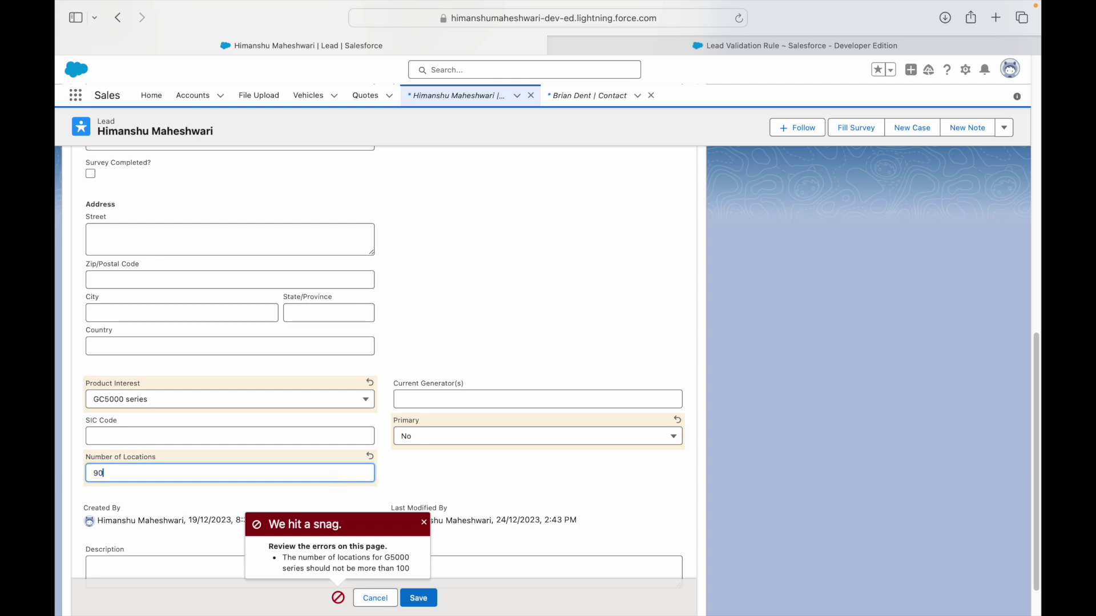
{"action": "left_click", "coordinate": [427, 595]}
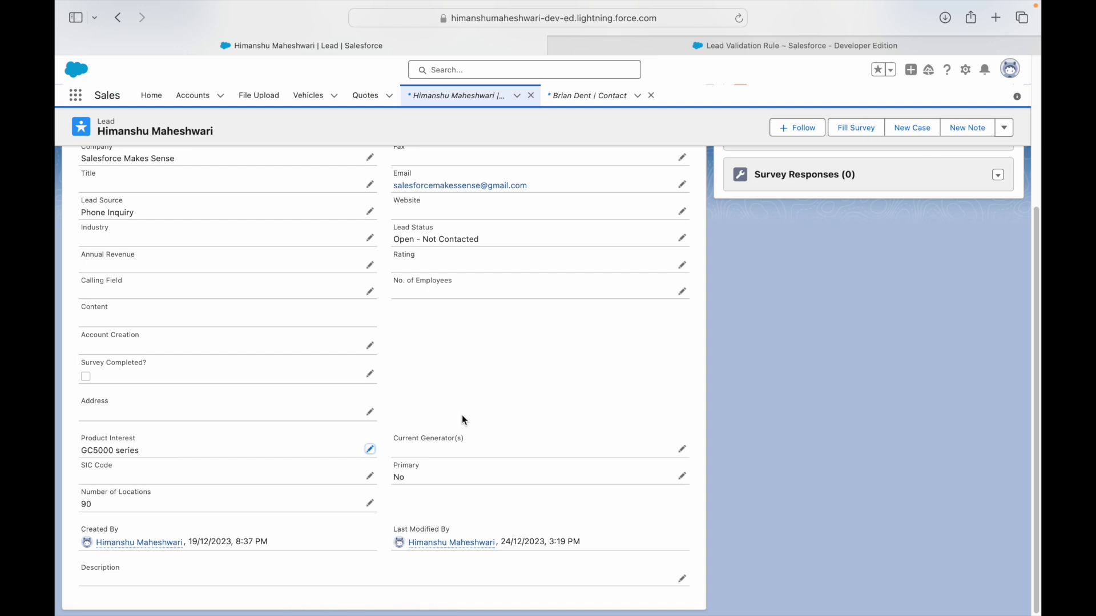
Switch to the Lead Validation Rule tab showing the Location_Validation detail page.
{"action": "left_click", "coordinate": [719, 46]}
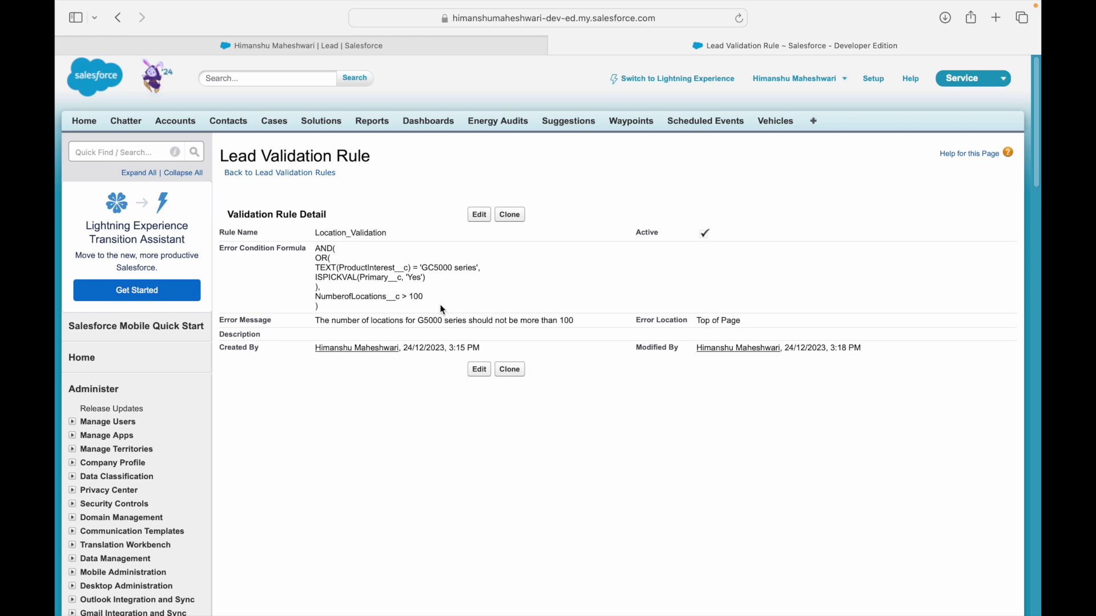
Delete the Lead_Source_and_Phone_Validation and Location_Validation rules from the lead validation rules list.
{"action": "left_click", "coordinate": [320, 173]}
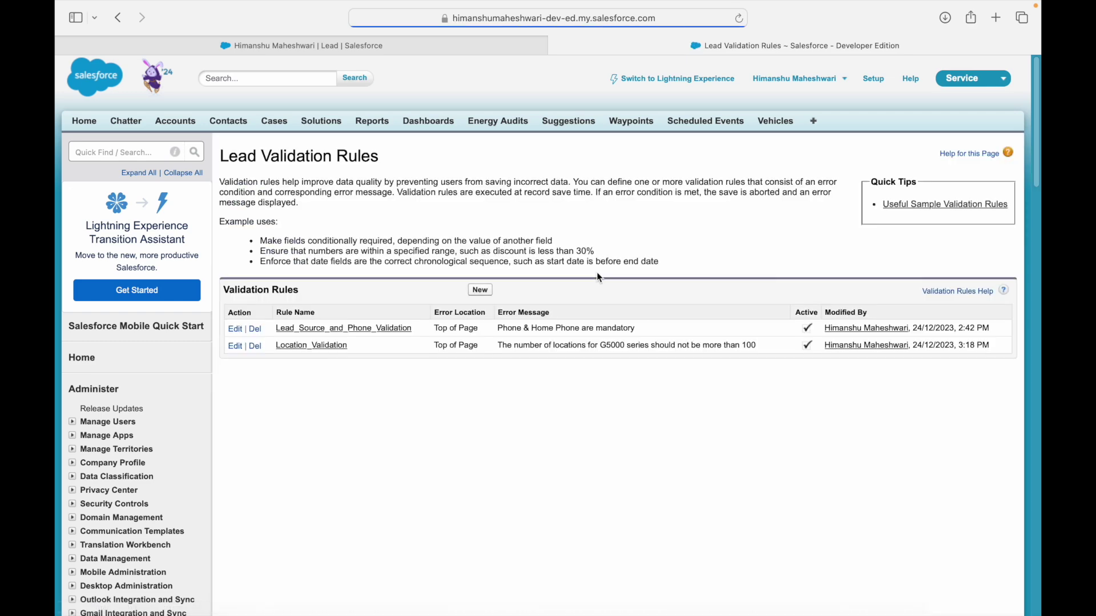
{"action": "left_click", "coordinate": [256, 329]}
{"action": "left_click", "coordinate": [673, 330]}
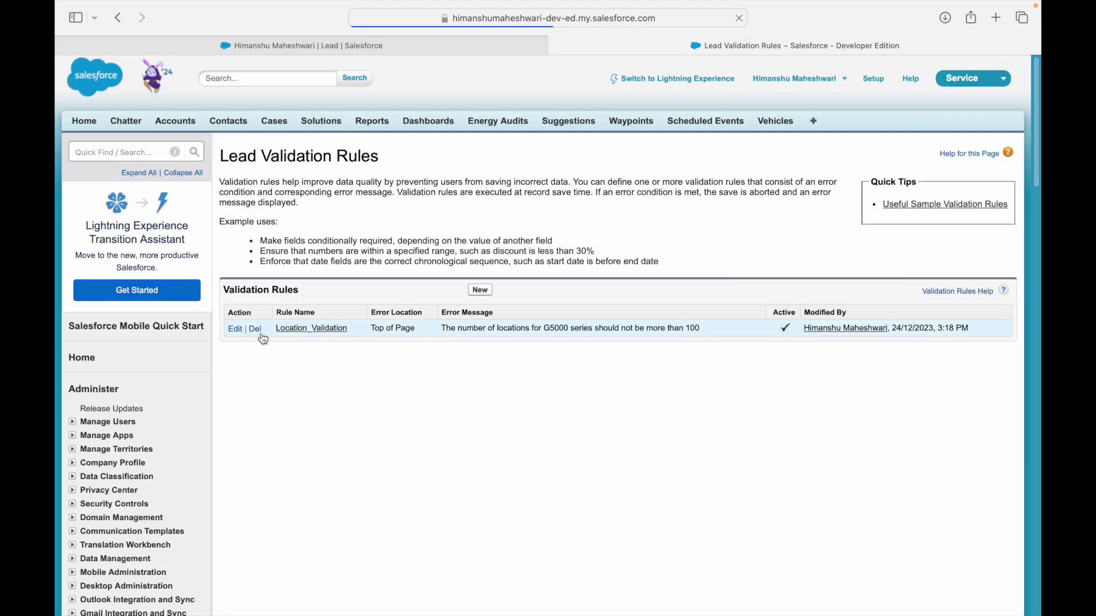
{"action": "left_click", "coordinate": [257, 331]}
{"action": "left_click", "coordinate": [676, 329]}
{"action": "key", "text": "ctrl+Left"}
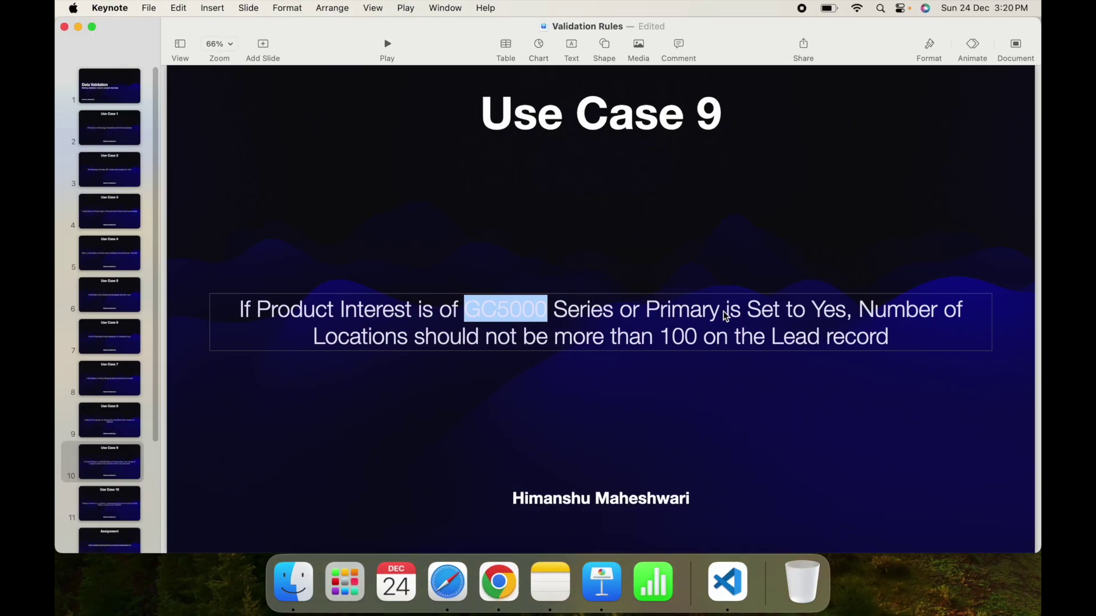
Review Use Case 10, highlighting Hot, the 5000 employee and $50000 revenue thresholds.
{"action": "left_click", "coordinate": [294, 413]}
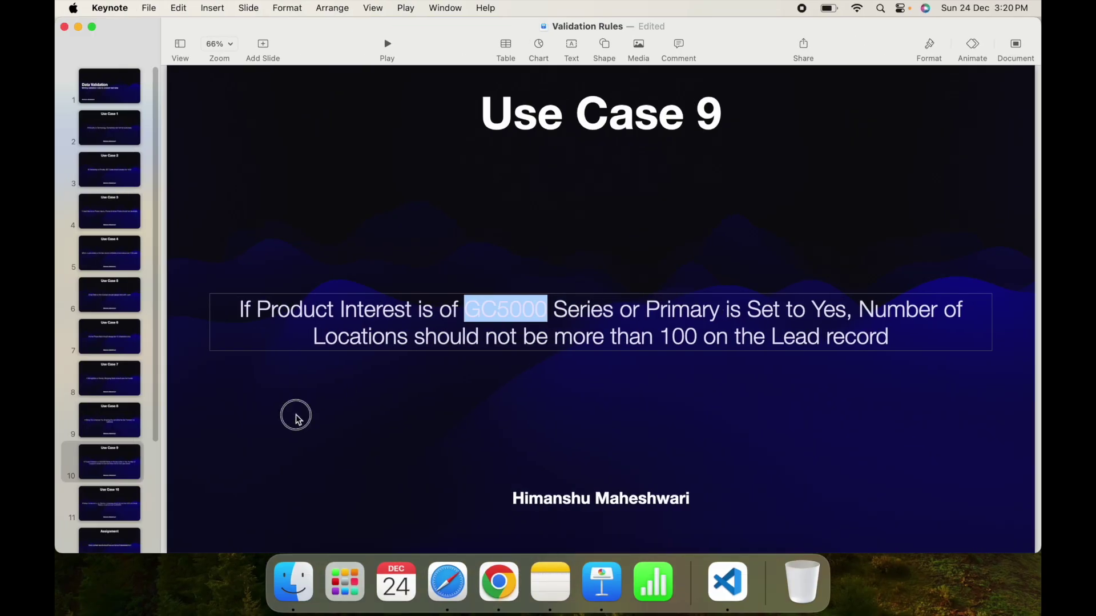
{"action": "left_click", "coordinate": [109, 474]}
{"action": "scroll", "coordinate": [108, 465], "scroll_direction": "down", "scroll_amount": 5}
{"action": "left_click", "coordinate": [111, 358]}
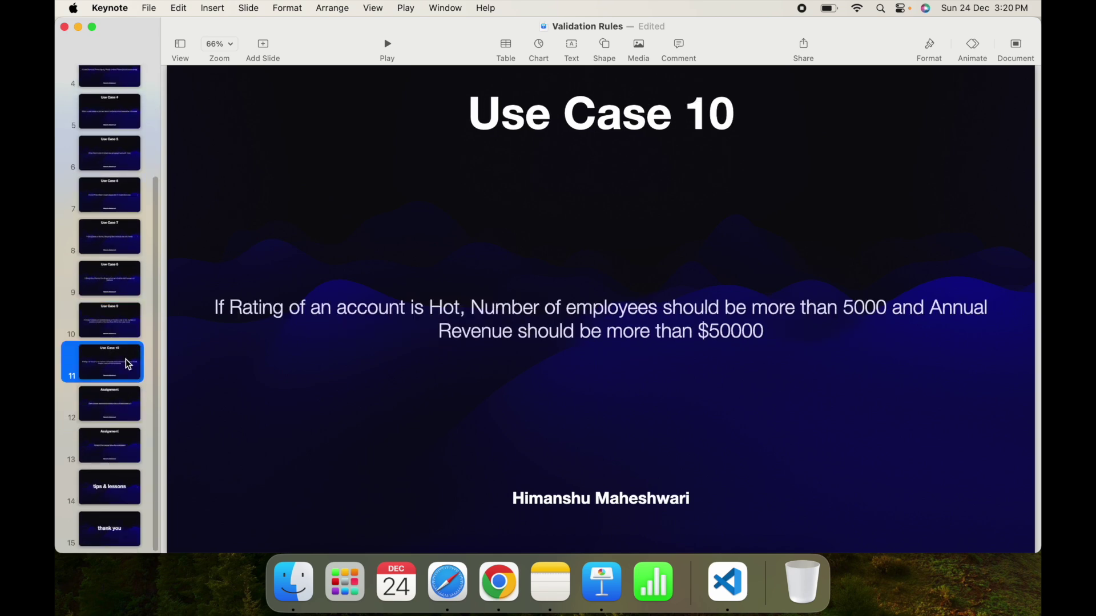
{"action": "left_click", "coordinate": [371, 326]}
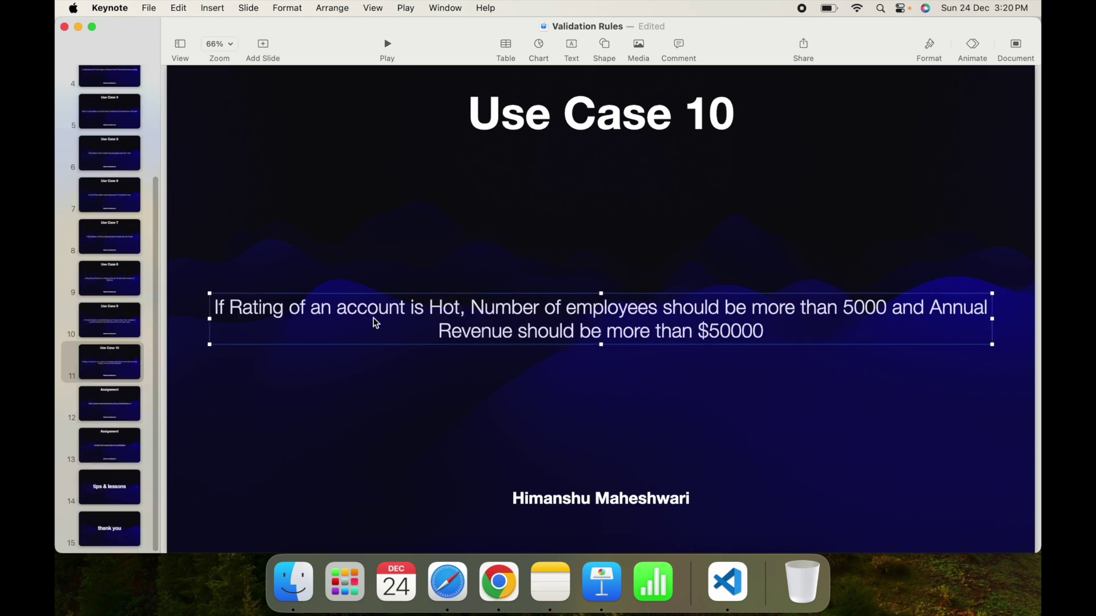
{"action": "double_click", "coordinate": [451, 309]}
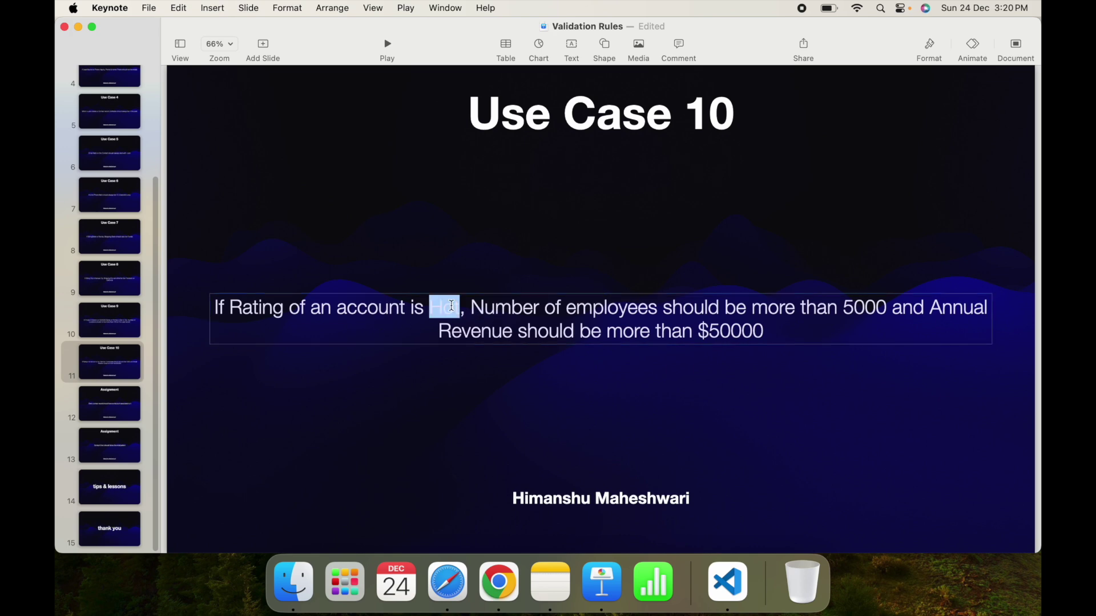
{"action": "left_click", "coordinate": [507, 308]}
{"action": "left_click_drag", "start_coordinate": [814, 308], "coordinate": [903, 309]}
{"action": "left_click", "coordinate": [921, 310]}
{"action": "left_click_drag", "start_coordinate": [634, 331], "coordinate": [730, 328]}
{"action": "left_click", "coordinate": [759, 332]}
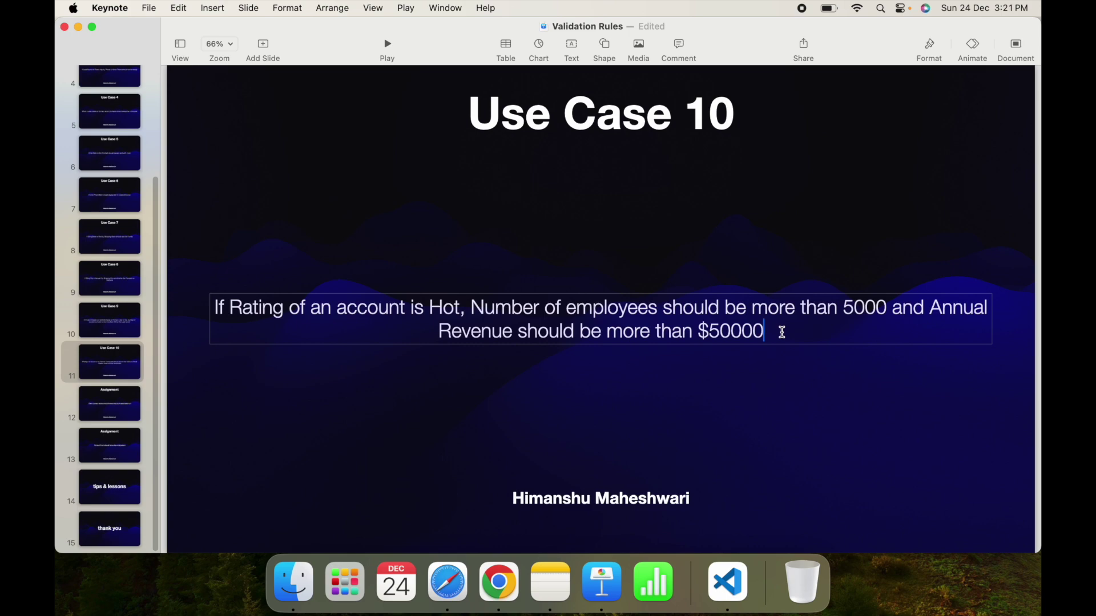
Back in Salesforce, search Setup for 'account'.
{"action": "key", "text": "ctrl+Right"}
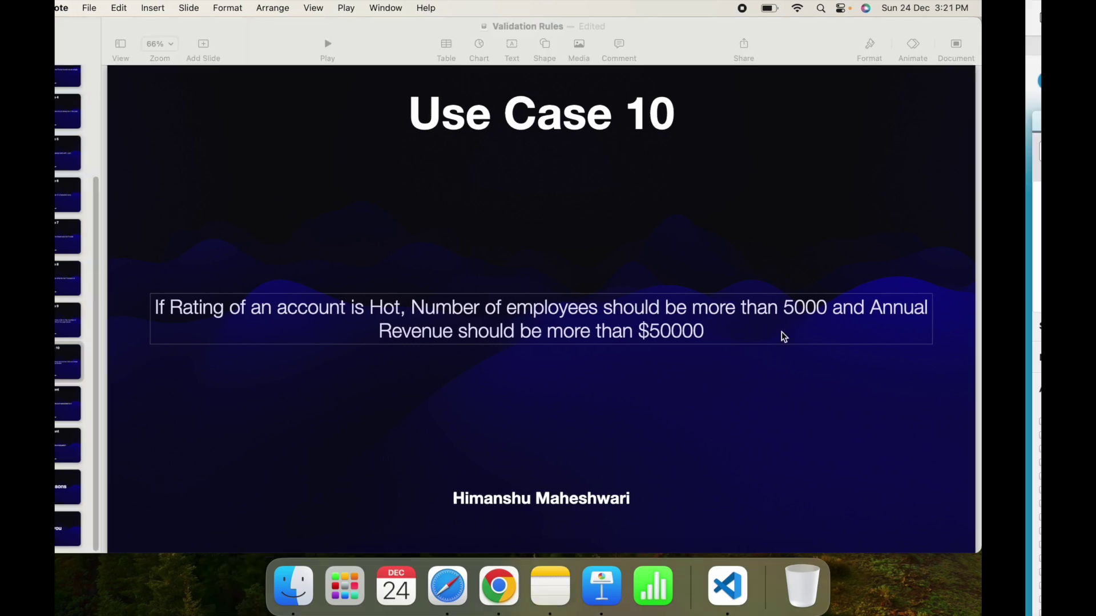
{"action": "left_click", "coordinate": [117, 151]}
{"action": "type", "text": "account"}
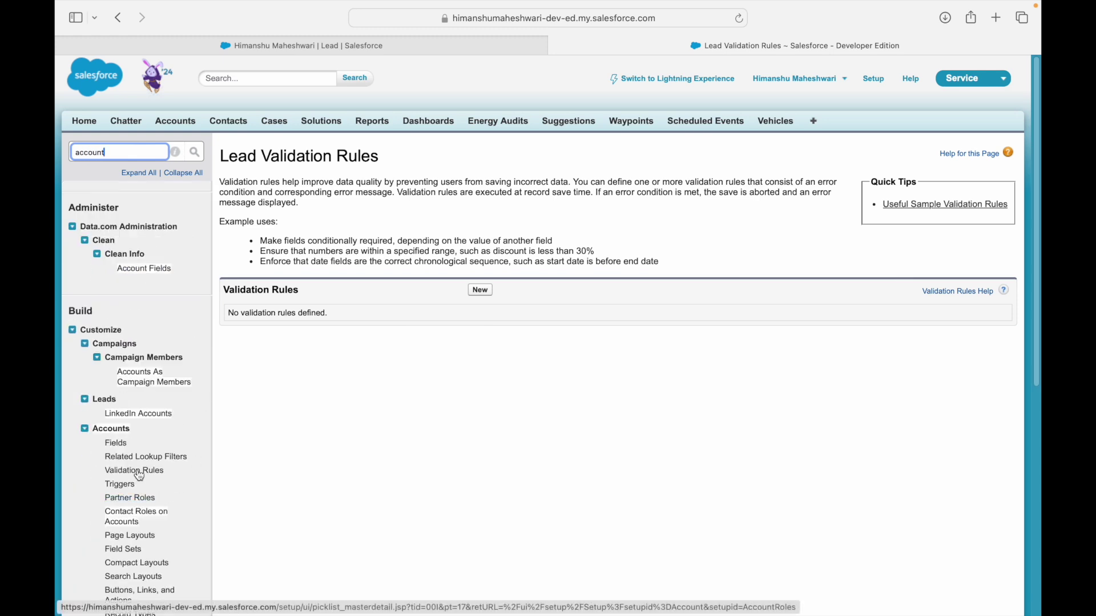
Delete the Address_City_Validation and Address_State_Validation account validation rules.
{"action": "left_click", "coordinate": [131, 472]}
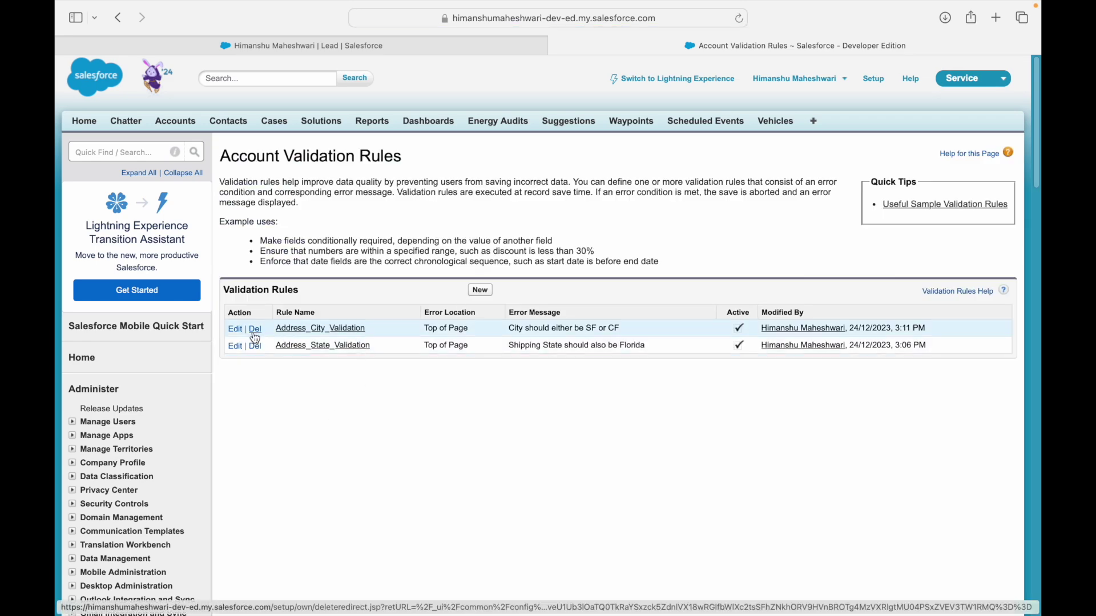
{"action": "left_click", "coordinate": [255, 329]}
{"action": "left_click", "coordinate": [673, 330]}
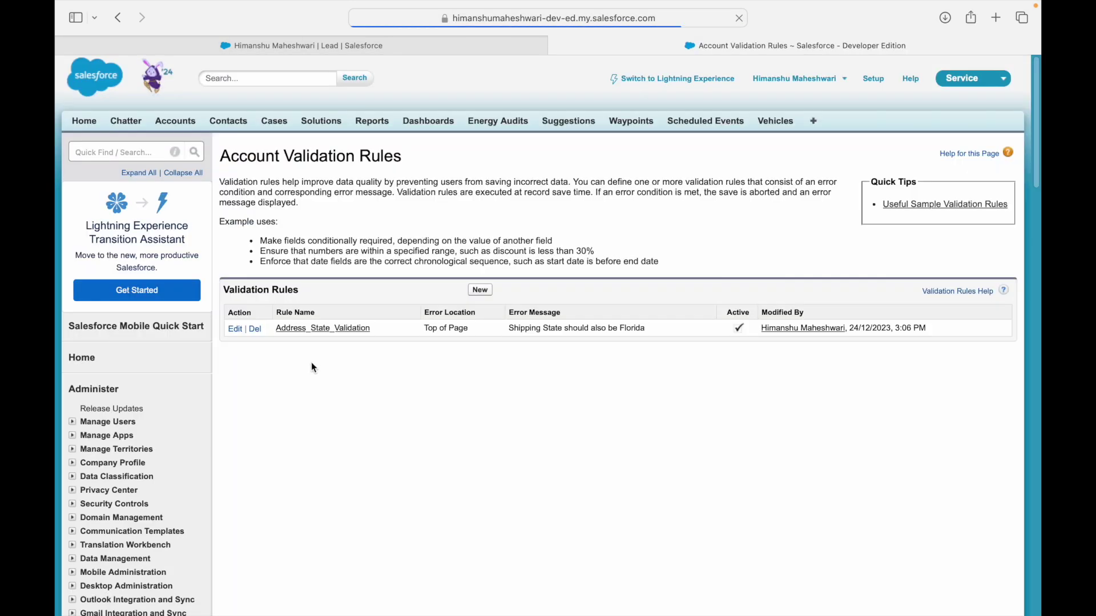
{"action": "left_click", "coordinate": [255, 330]}
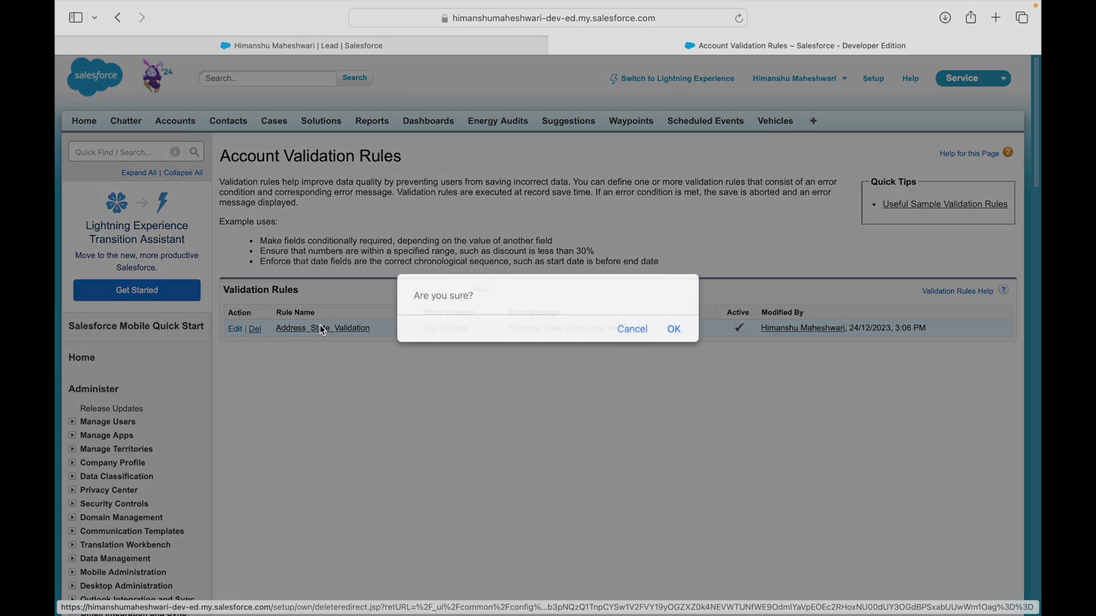
{"action": "left_click", "coordinate": [680, 331]}
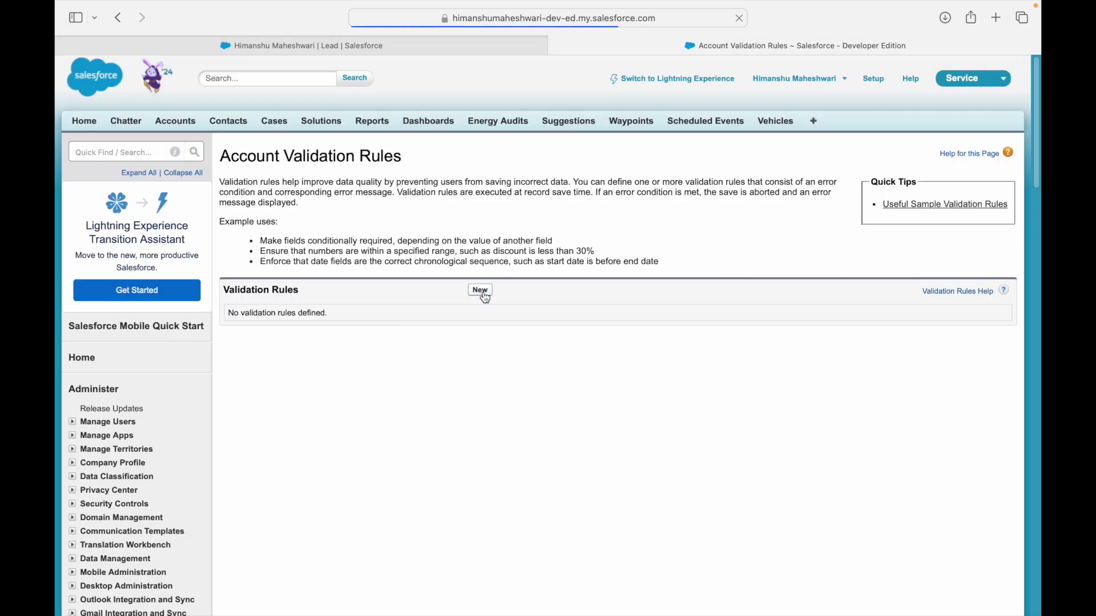
{"action": "left_click", "coordinate": [484, 294]}
{"action": "key", "text": "ctrl+Left"}
Name the new account validation rule 'Rating based Validation'.
{"action": "key", "text": "ctrl+Right"}
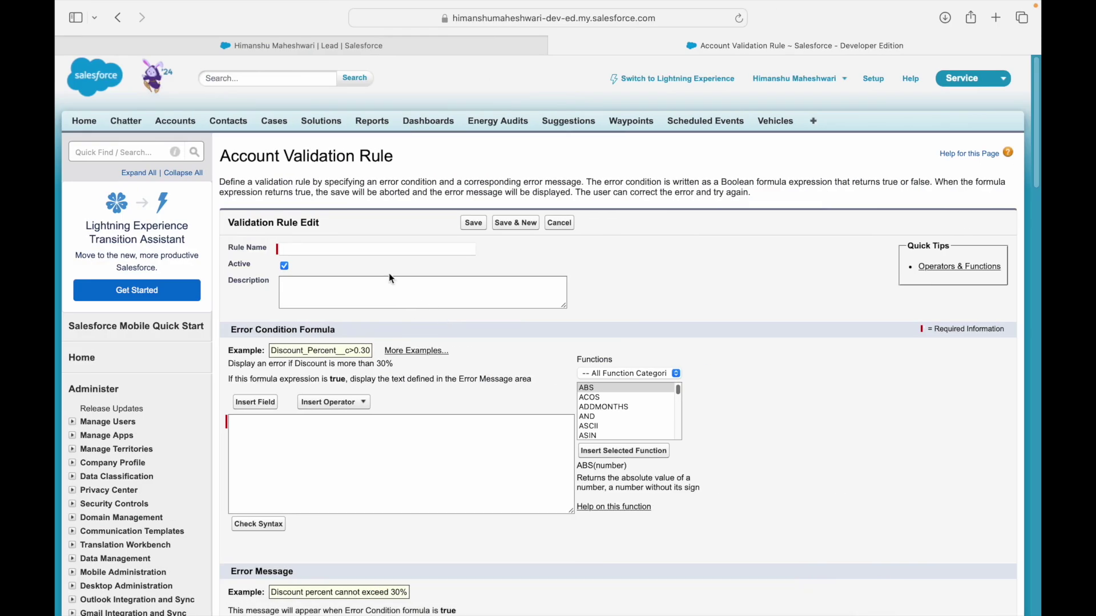
{"action": "type", "text": "Rating ba"}
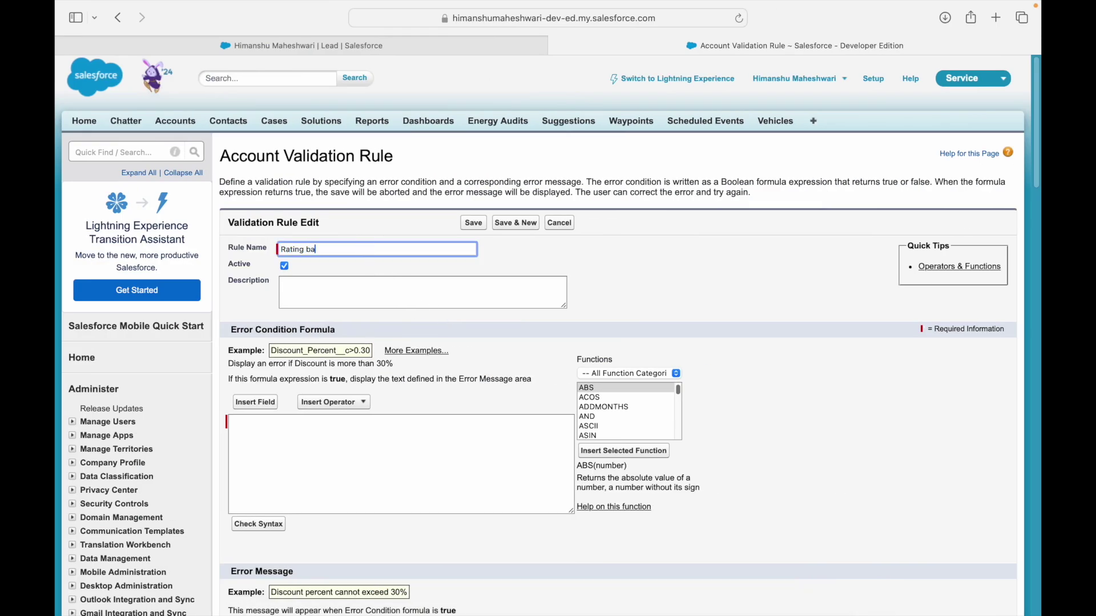
{"action": "type", "text": "sed Validation"}
{"action": "key", "text": "Tab"}
Start the error condition formula with 'Rating = Hot' followed by an 'and' line.
{"action": "left_click", "coordinate": [378, 482]}
{"action": "key", "text": "ctrl+Left"}
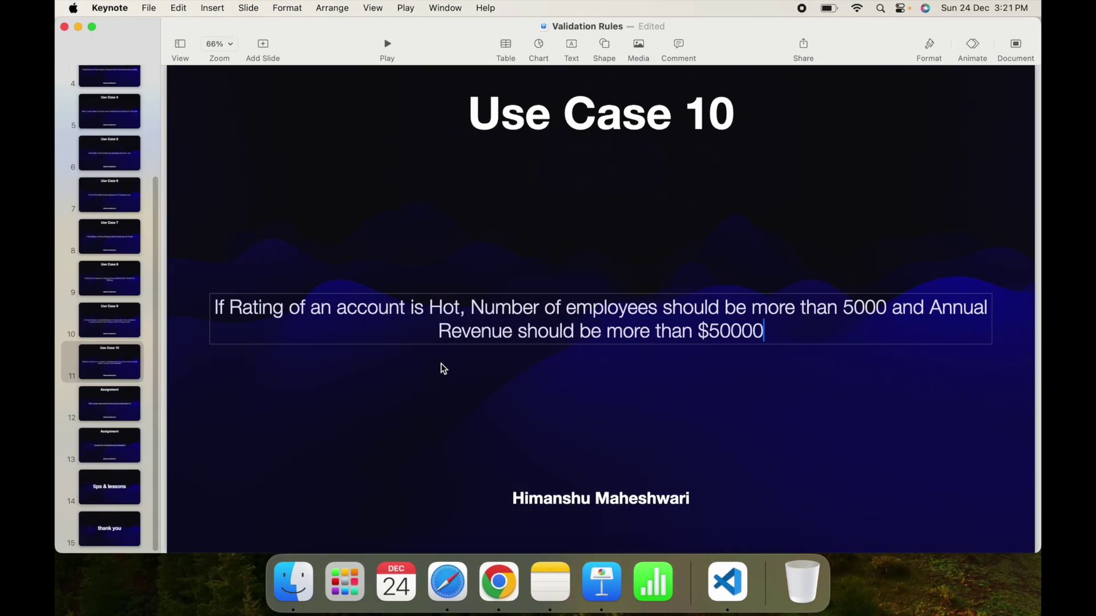
{"action": "key", "text": "ctrl+Right"}
{"action": "type", "text": "Rating = Hot"}
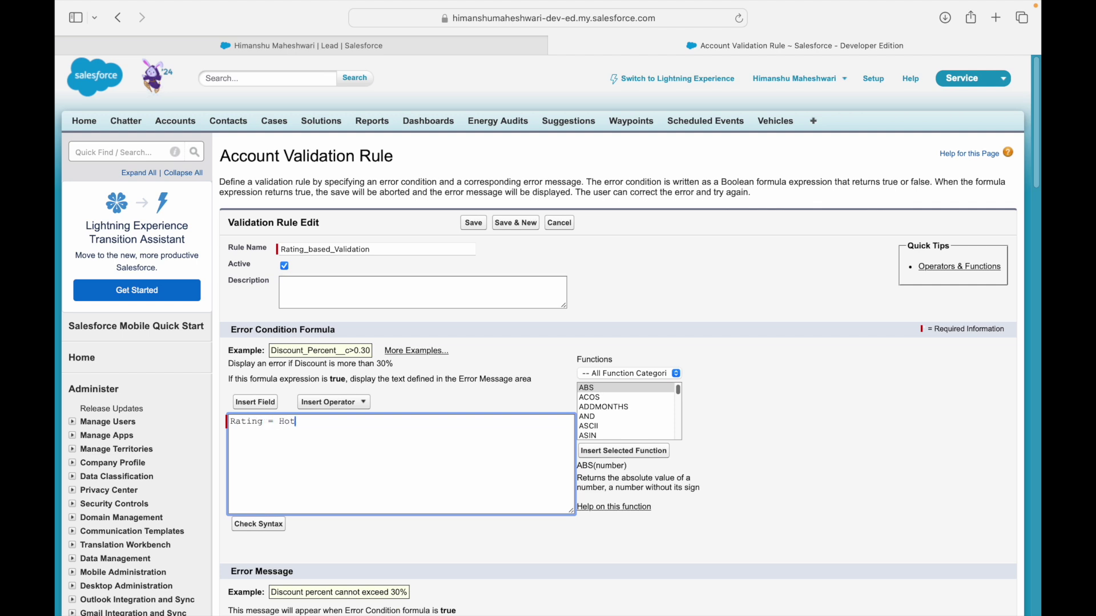
{"action": "key", "text": "Return"}
{"action": "key", "text": "Return"}
{"action": "type", "text": "and"}
{"action": "key", "text": "Return"}
Add the 'Number of Employees < 5000' condition and another 'and' line, checking the slide's threshold.
{"action": "key", "text": "ctrl+Left"}
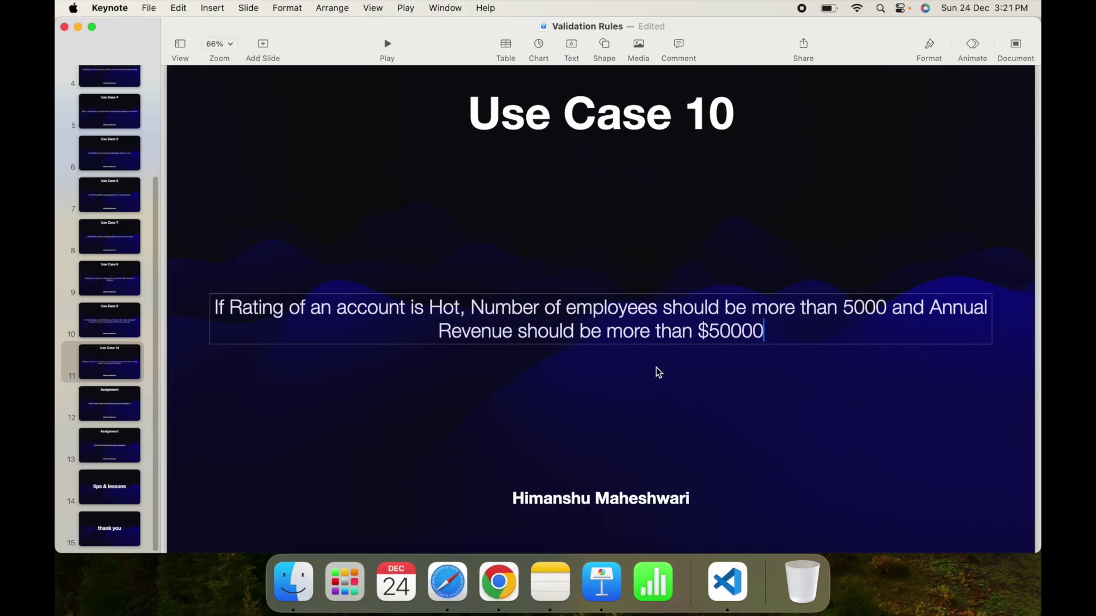
{"action": "double_click", "coordinate": [859, 300]}
{"action": "left_click", "coordinate": [757, 313]}
{"action": "key", "text": "ctrl+Right"}
{"action": "type", "text": "Number of Emplo"}
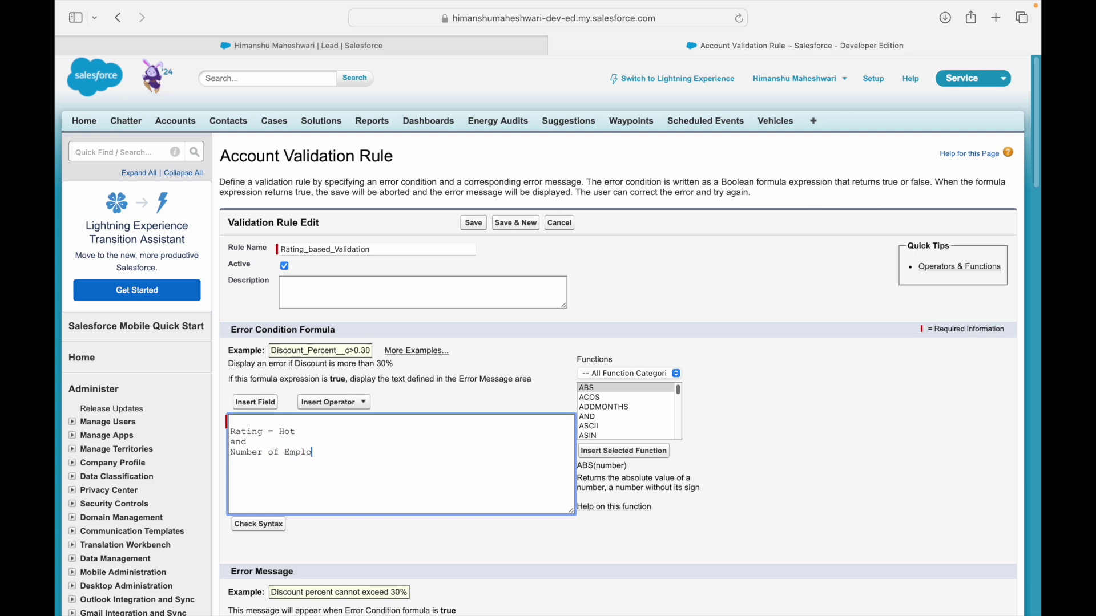
{"action": "type", "text": "yees < 5000"}
{"action": "key", "text": "Return"}
{"action": "type", "text": "and"}
{"action": "key", "text": "Return"}
Add 'Annual Revenue < 5000' and open blank lines above the drafted formula.
{"action": "key", "text": "ctrl+Left"}
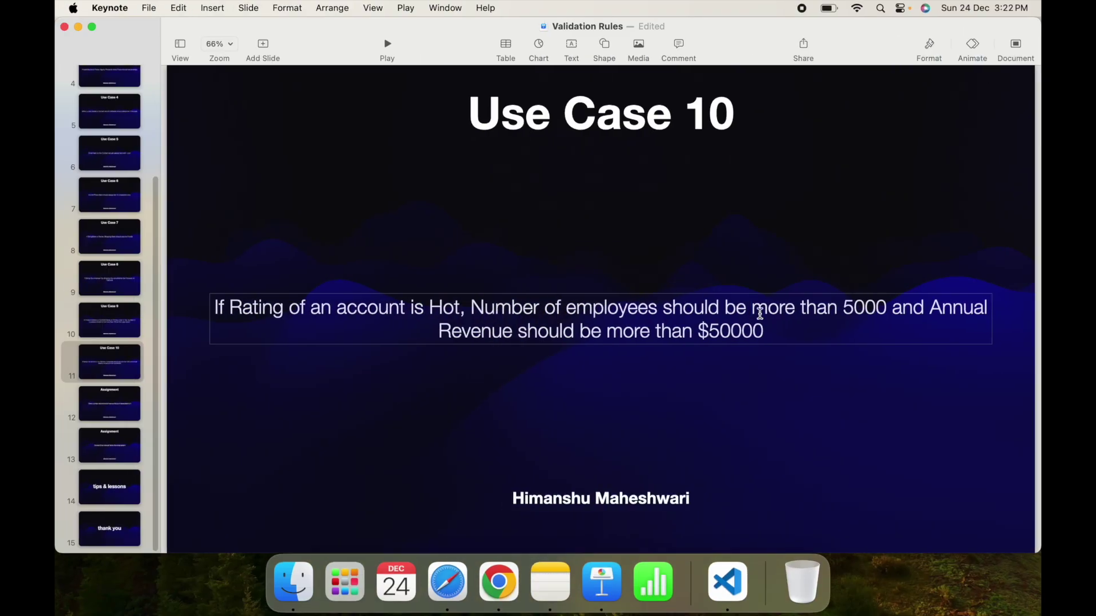
{"action": "double_click", "coordinate": [480, 332]}
{"action": "left_click", "coordinate": [619, 335]}
{"action": "key", "text": "ctrl+Right"}
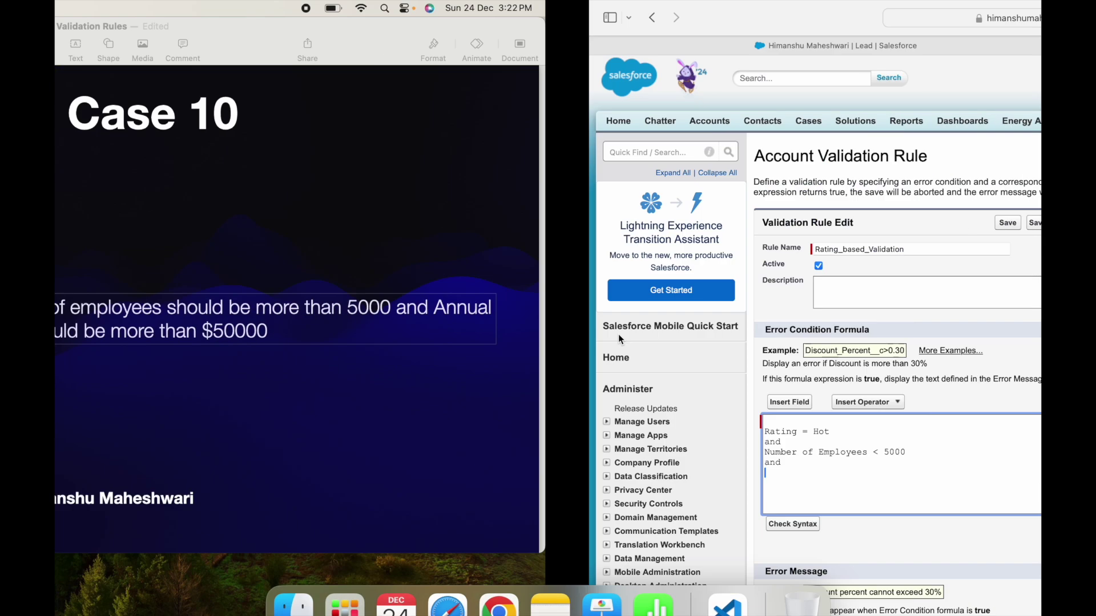
{"action": "type", "text": "Annual"}
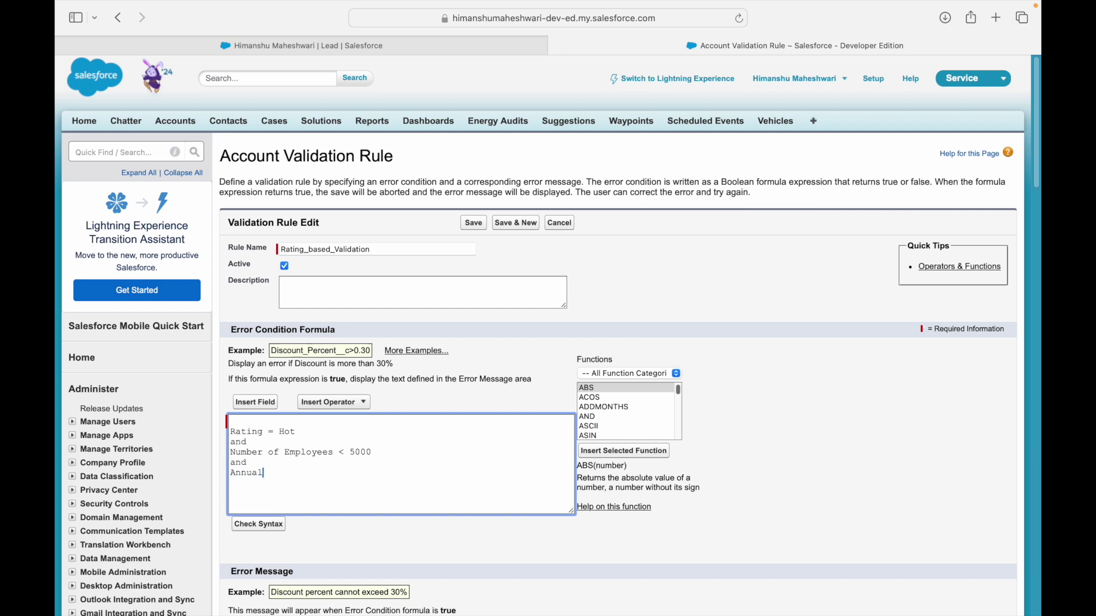
{"action": "type", "text": " Revenue < 5000"}
{"action": "key", "text": "shift+Up"}
{"action": "key", "text": "shift+Up"}
{"action": "key", "text": "shift+Up"}
{"action": "key", "text": "shift+Up"}
{"action": "key", "text": "shift+Up"}
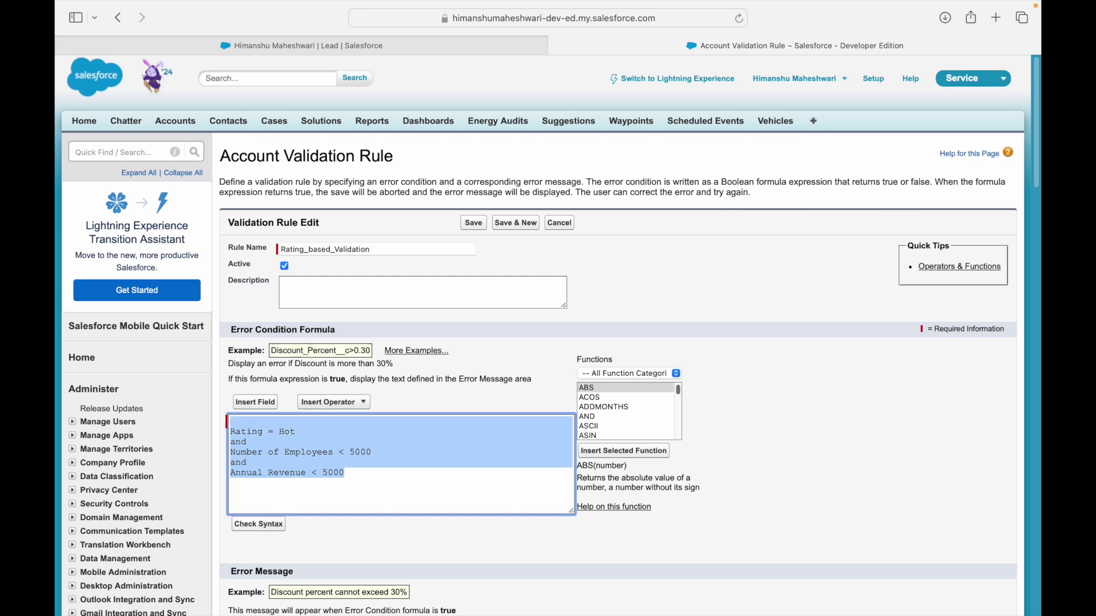
{"action": "key", "text": "Left"}
{"action": "key", "text": "Return"}
{"action": "key", "text": "Return"}
{"action": "key", "text": "Up"}
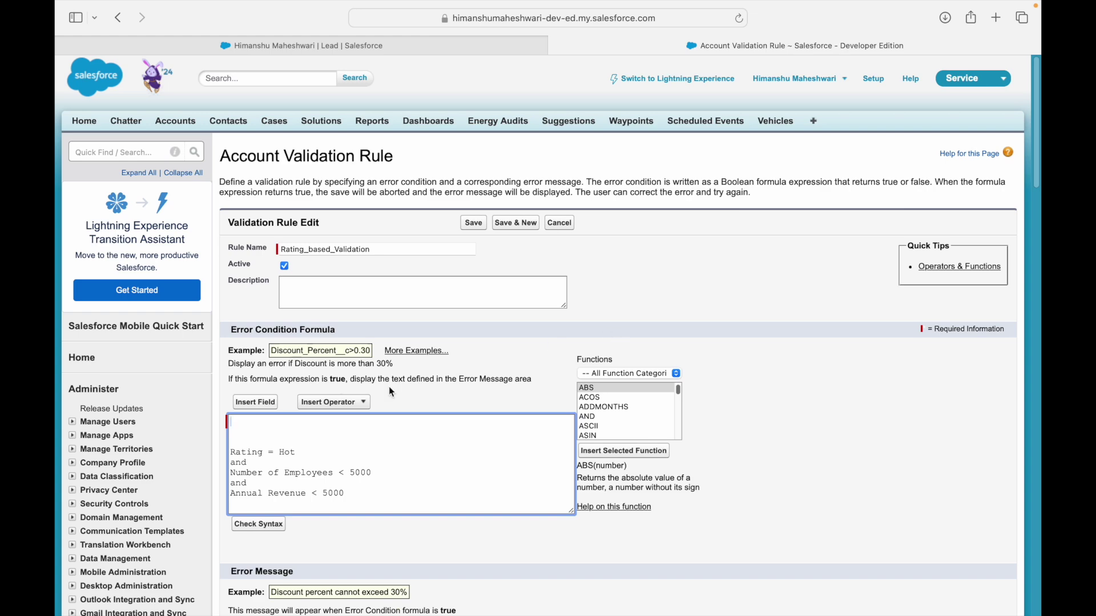
{"action": "left_click", "coordinate": [255, 402]}
Insert the Rating field and build the condition TEXT(Rating) = 'Hot', ending with a comma.
{"action": "left_click", "coordinate": [443, 306]}
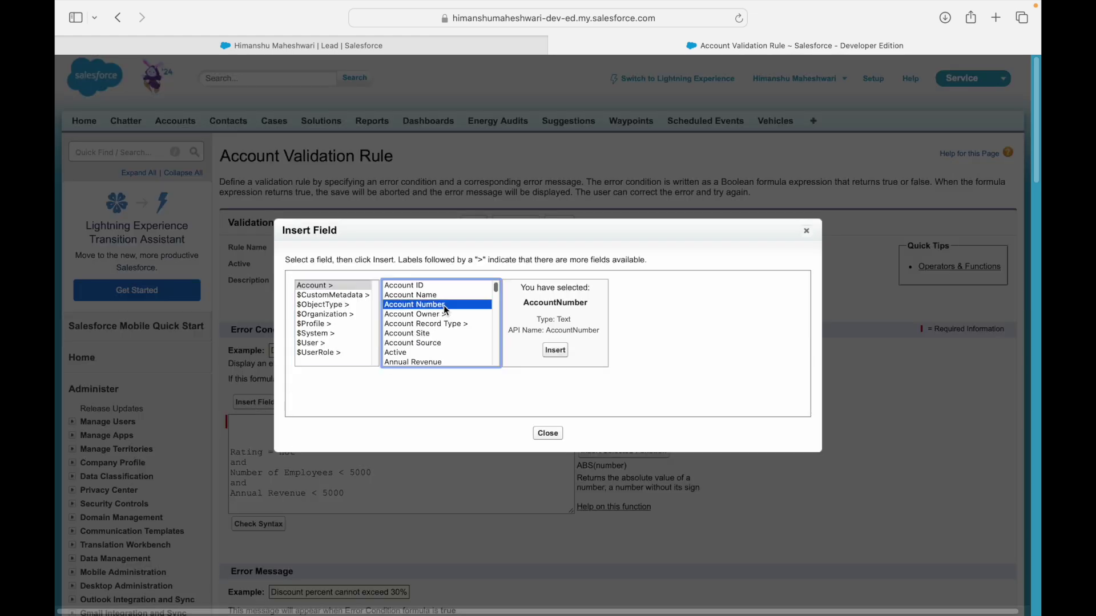
{"action": "key", "text": "r"}
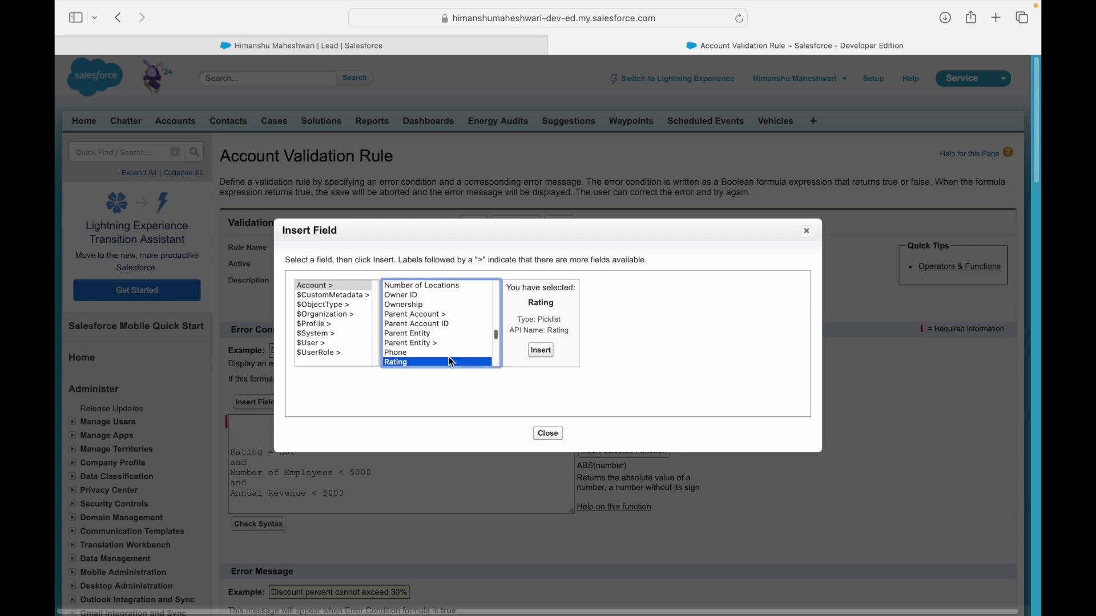
{"action": "double_click", "coordinate": [548, 320]}
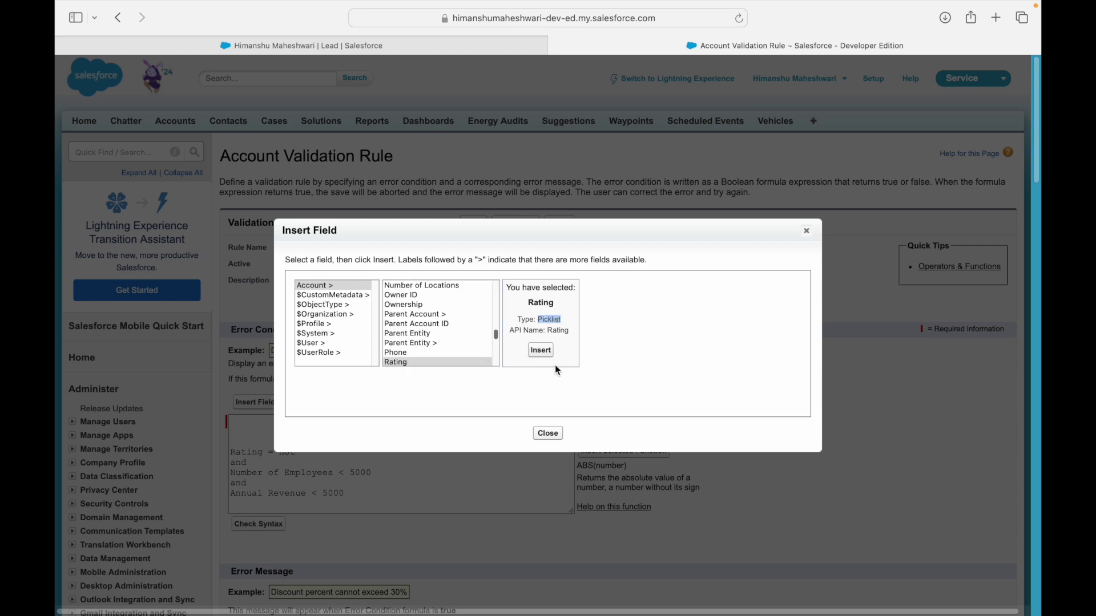
{"action": "left_click", "coordinate": [541, 350]}
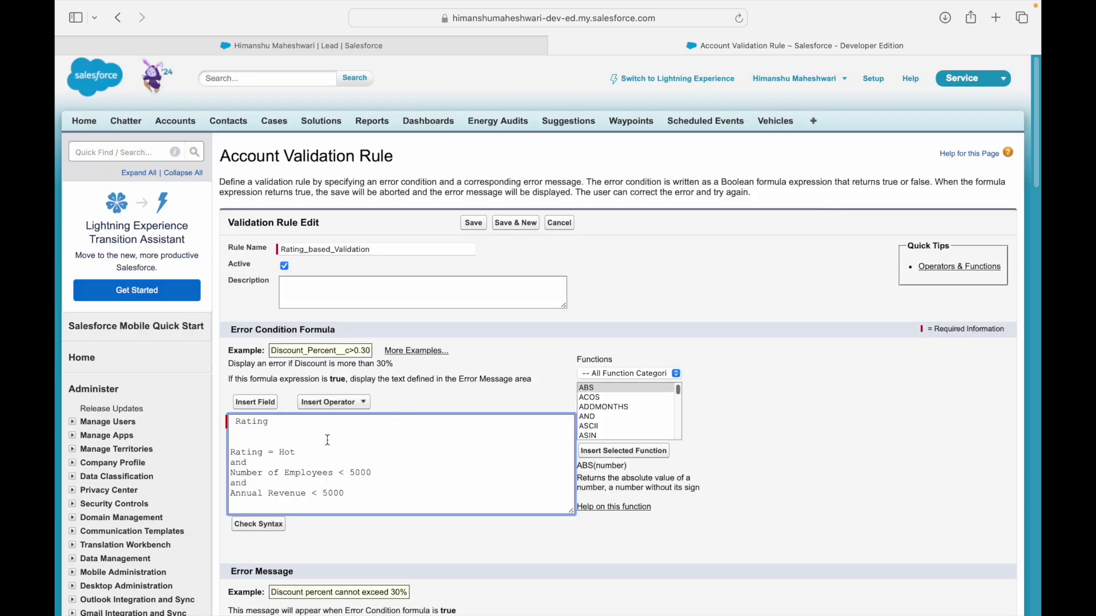
{"action": "key", "text": "BackSpace"}
{"action": "type", "text": "= ''"}
{"action": "type", "text": "Hot"}
{"action": "key", "text": "Left"}
{"action": "key", "text": "Left"}
{"action": "key", "text": "Left"}
{"action": "key", "text": "Left"}
{"action": "key", "text": "Left"}
{"action": "key", "text": "Left"}
{"action": "key", "text": "Left"}
{"action": "type", "text": ")"}
{"action": "key", "text": "Left"}
{"action": "key", "text": "Left"}
{"action": "key", "text": "Left"}
{"action": "key", "text": "Left"}
{"action": "key", "text": "Left"}
{"action": "key", "text": "Left"}
{"action": "type", "text": "TEXT("}
{"action": "key", "text": "Left"}
{"action": "type", "text": ","}
Open the formula with AND( and delete the old 'Rating = Hot' and 'and' lines.
{"action": "key", "text": "Return"}
{"action": "key", "text": "BackSpace"}
{"action": "key", "text": "Up"}
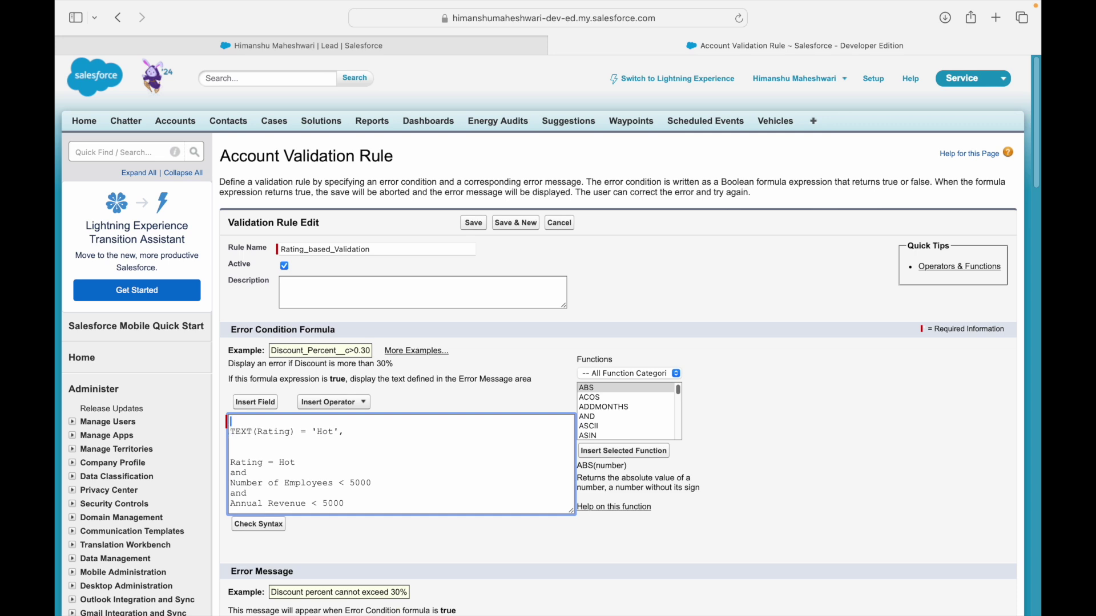
{"action": "type", "text": "AND("}
{"action": "key", "text": "Down"}
{"action": "key", "text": "Down"}
{"action": "key", "text": "Down"}
{"action": "key", "text": "Down"}
{"action": "key", "text": "shift+Down"}
{"action": "key", "text": "shift+Down"}
{"action": "key", "text": "BackSpace"}
{"action": "key", "text": "BackSpace"}
{"action": "key", "text": "Return"}
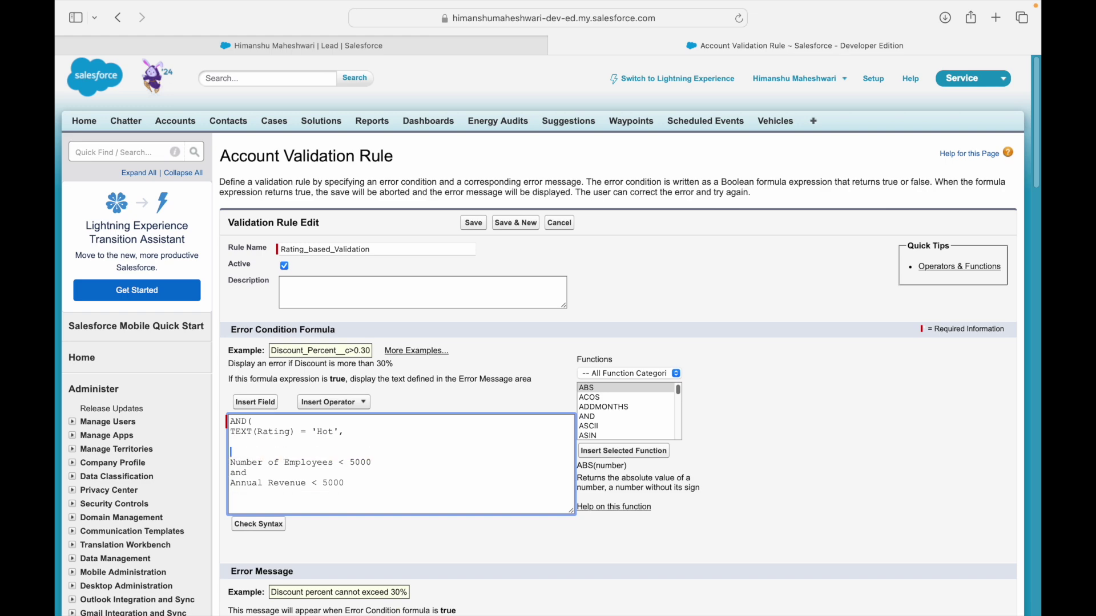
Insert the NumberOfEmployees field as the condition 'NumberOfEmployees < 5000,'.
{"action": "left_click", "coordinate": [257, 403]}
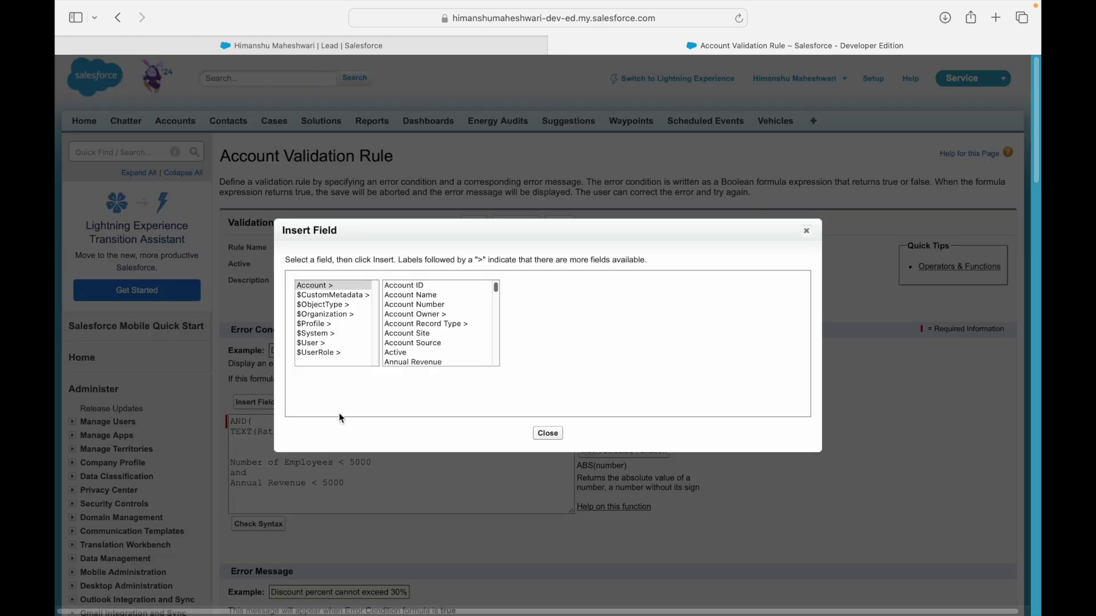
{"action": "left_click", "coordinate": [402, 324]}
{"action": "key", "text": "e"}
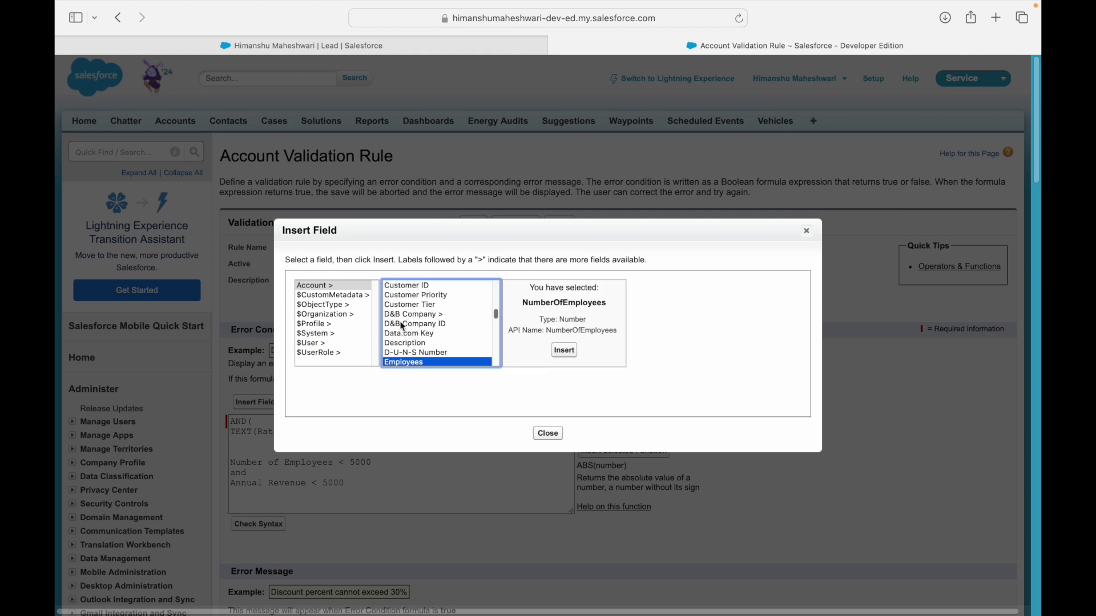
{"action": "left_click", "coordinate": [562, 350]}
{"action": "type", "text": "< 5000,"}
{"action": "key", "text": "Return"}
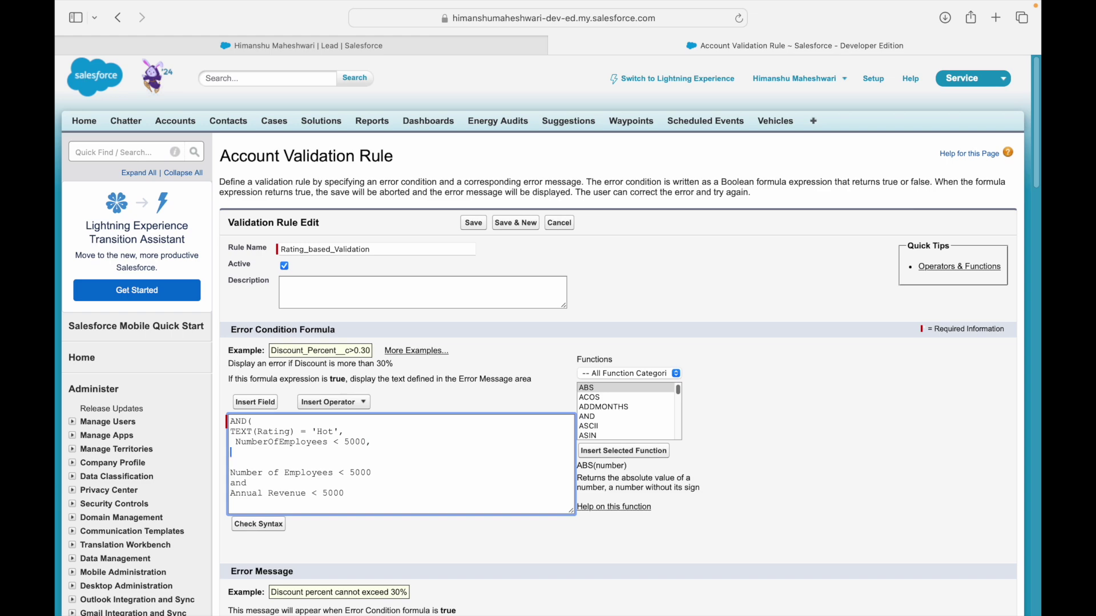
Insert 'AnnualRevenue < 50000)' and delete the leftover old condition lines.
{"action": "left_click", "coordinate": [262, 407]}
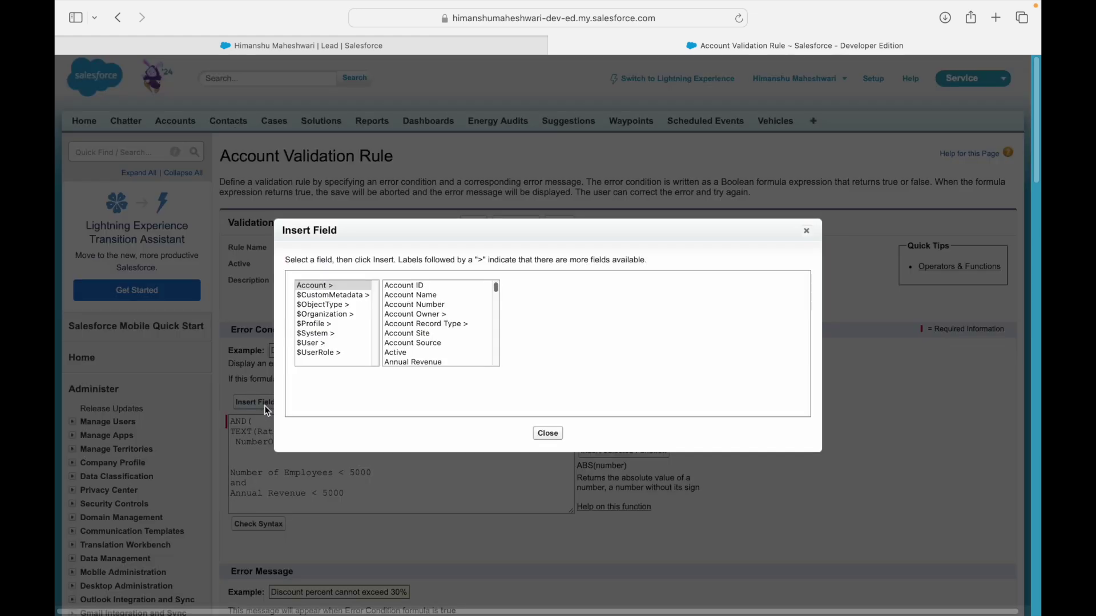
{"action": "left_click", "coordinate": [415, 363]}
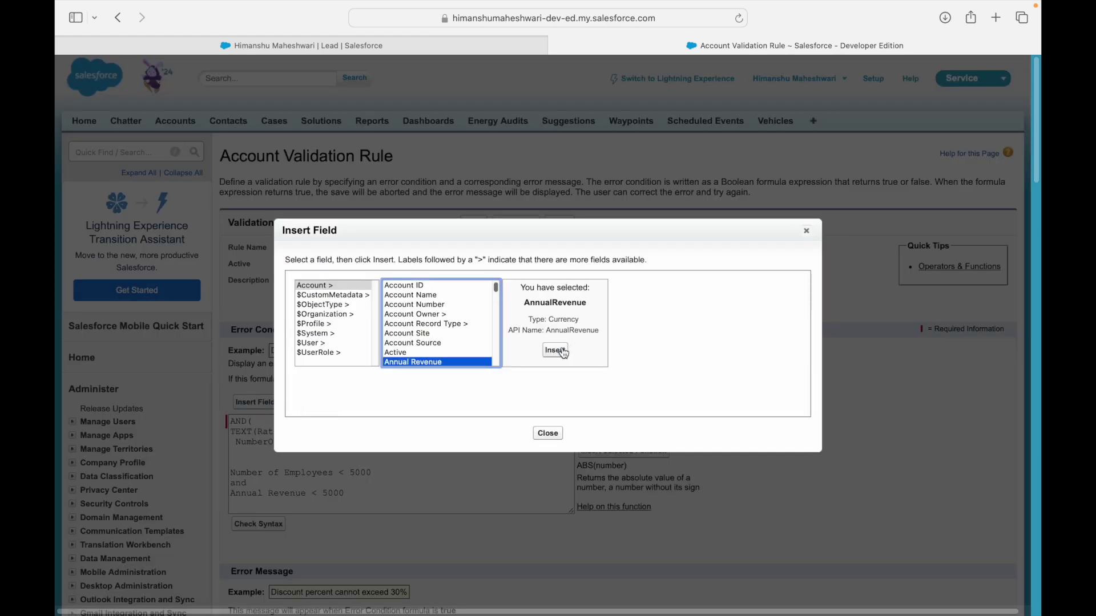
{"action": "left_click", "coordinate": [563, 352]}
{"action": "type", "text": "< 50000"}
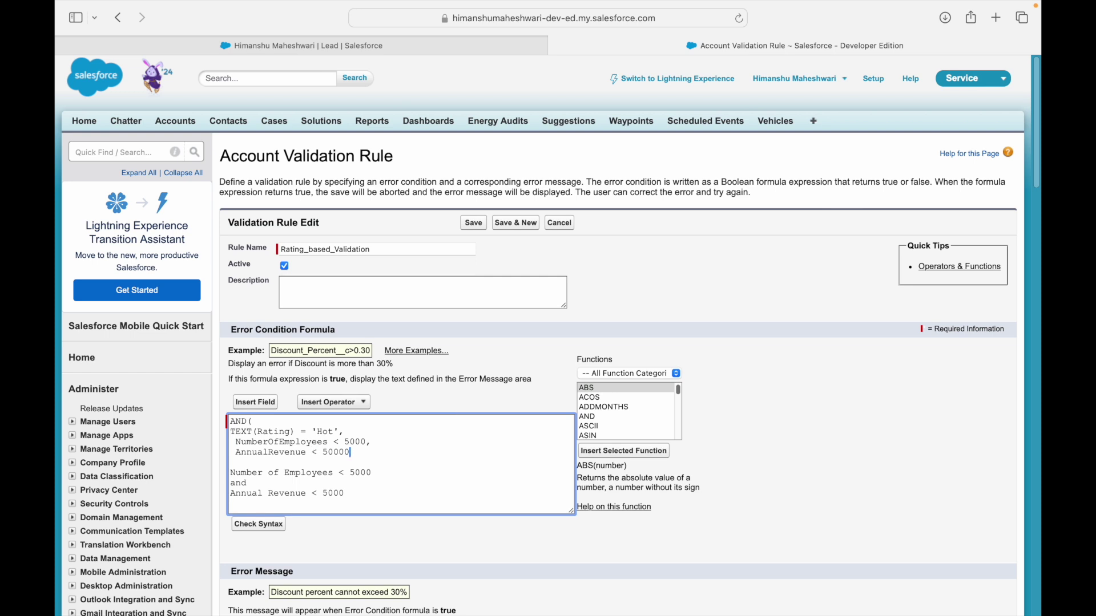
{"action": "type", "text": ")"}
{"action": "key", "text": "Down"}
{"action": "key", "text": "shift+Down"}
{"action": "key", "text": "shift+Down"}
{"action": "key", "text": "shift+Down"}
{"action": "key", "text": "shift+Down"}
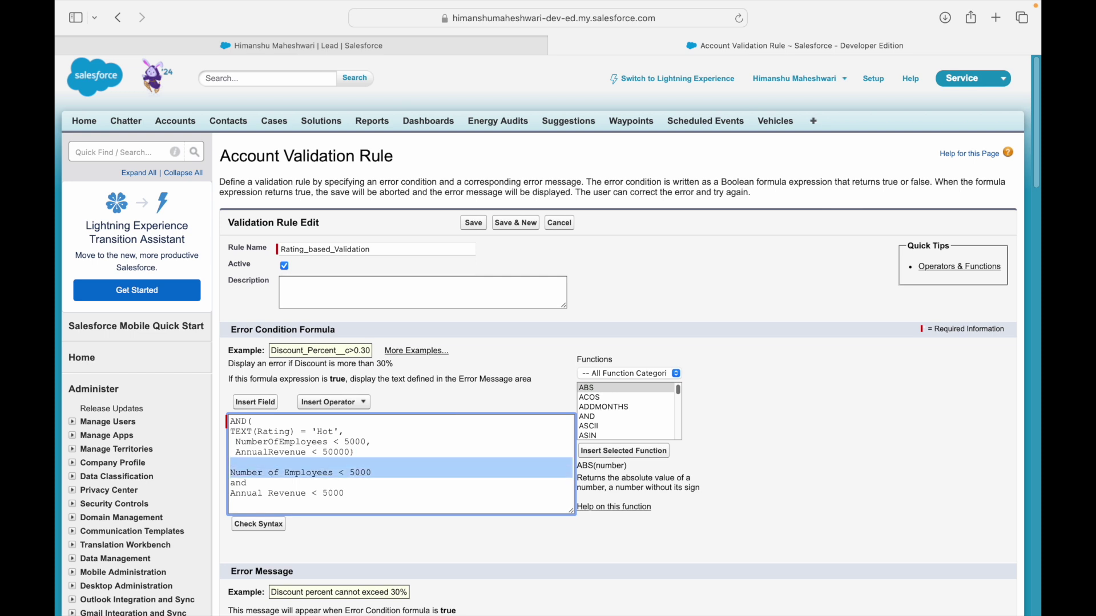
{"action": "key", "text": "BackSpace"}
Remove leading spaces and put the closing parenthesis on its own line.
{"action": "key", "text": "BackSpace"}
{"action": "key", "text": "Up"}
{"action": "key", "text": "BackSpace"}
{"action": "key", "text": "Down"}
{"action": "key", "text": "Down"}
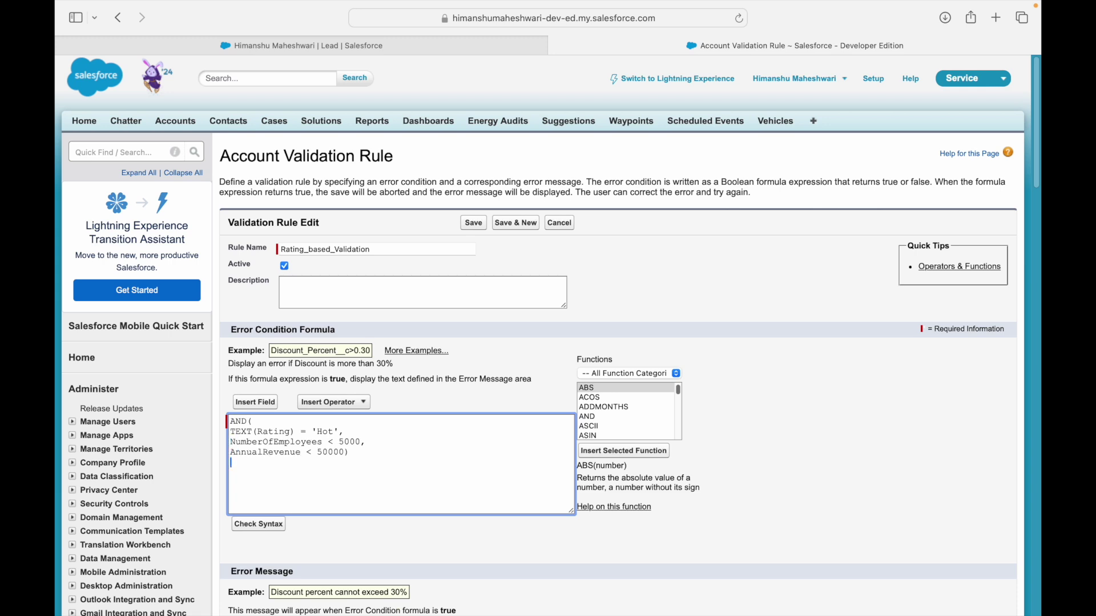
{"action": "key", "text": "Return"}
{"action": "key", "text": "Up"}
{"action": "key", "text": "shift+super+Left"}
{"action": "key", "text": "Right"}
{"action": "key", "text": "Up"}
{"action": "key", "text": "Up"}
{"action": "key", "text": "shift+Left"}
{"action": "key", "text": "Down"}
{"action": "key", "text": "Right"}
{"action": "key", "text": "Right"}
{"action": "key", "text": "Right"}
Check the formula's syntax and inspect the Missing ')' error near the employee condition.
{"action": "left_click", "coordinate": [243, 526]}
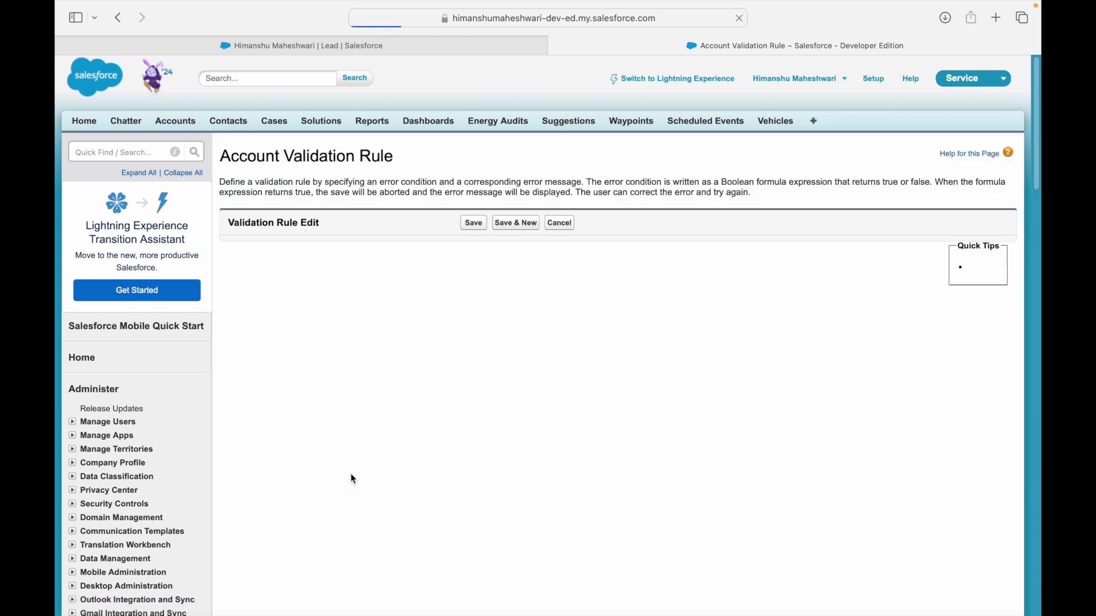
{"action": "scroll", "coordinate": [363, 443], "scroll_direction": "down", "scroll_amount": 1}
{"action": "left_click", "coordinate": [342, 486]}
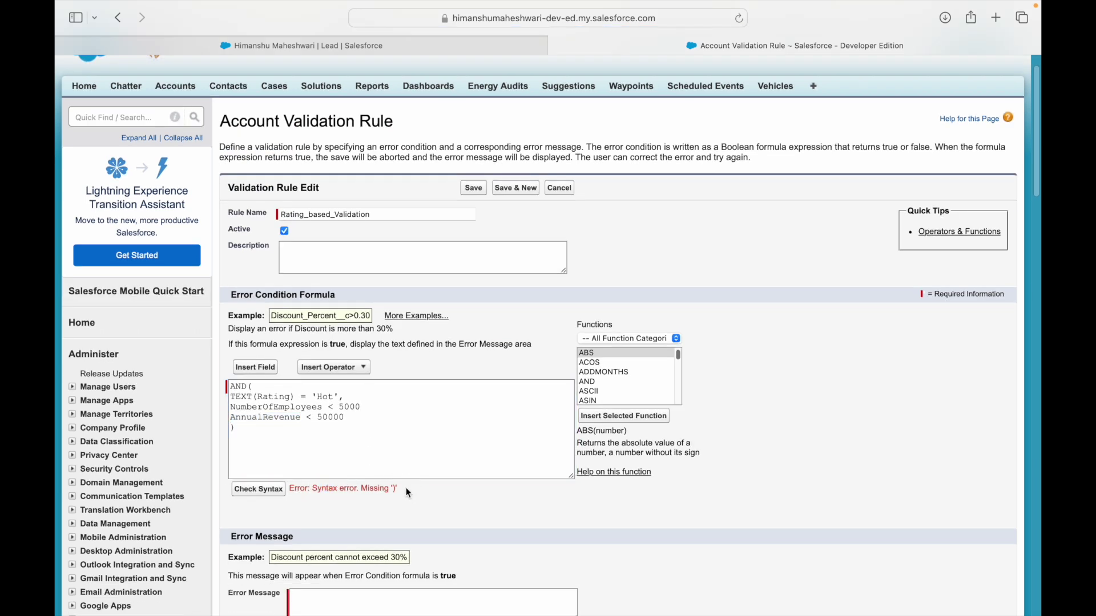
{"action": "left_click_drag", "start_coordinate": [369, 407], "coordinate": [230, 407]}
{"action": "left_click", "coordinate": [432, 410]}
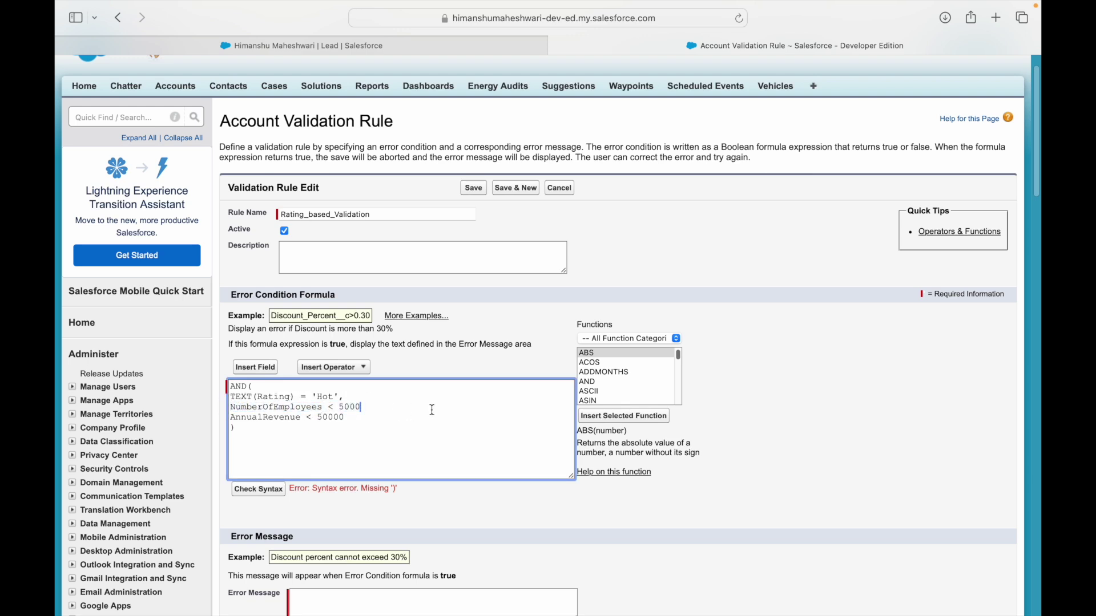
{"action": "type", "text": ")"}
Add the missing comma after 'NumberOfEmployees < 5000'.
{"action": "key", "text": "Down"}
{"action": "key", "text": "Down"}
{"action": "key", "text": "shift+Up"}
{"action": "key", "text": "shift+Up"}
{"action": "key", "text": "shift+Up"}
{"action": "key", "text": "shift+Up"}
{"action": "key", "text": "shift+Up"}
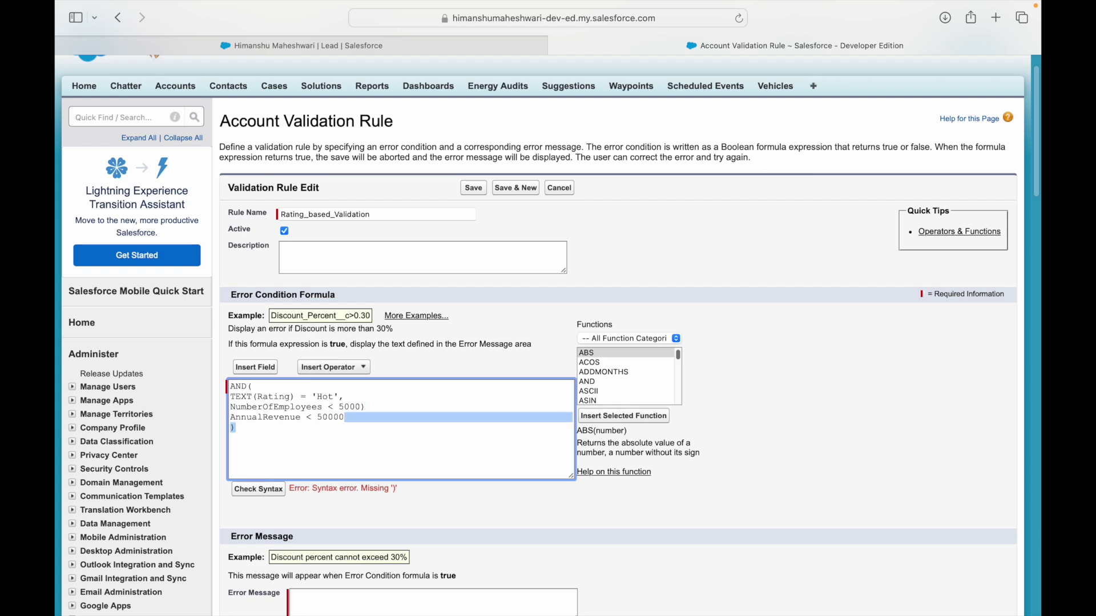
{"action": "key", "text": "Down"}
{"action": "key", "text": "Left"}
{"action": "key", "text": "Left"}
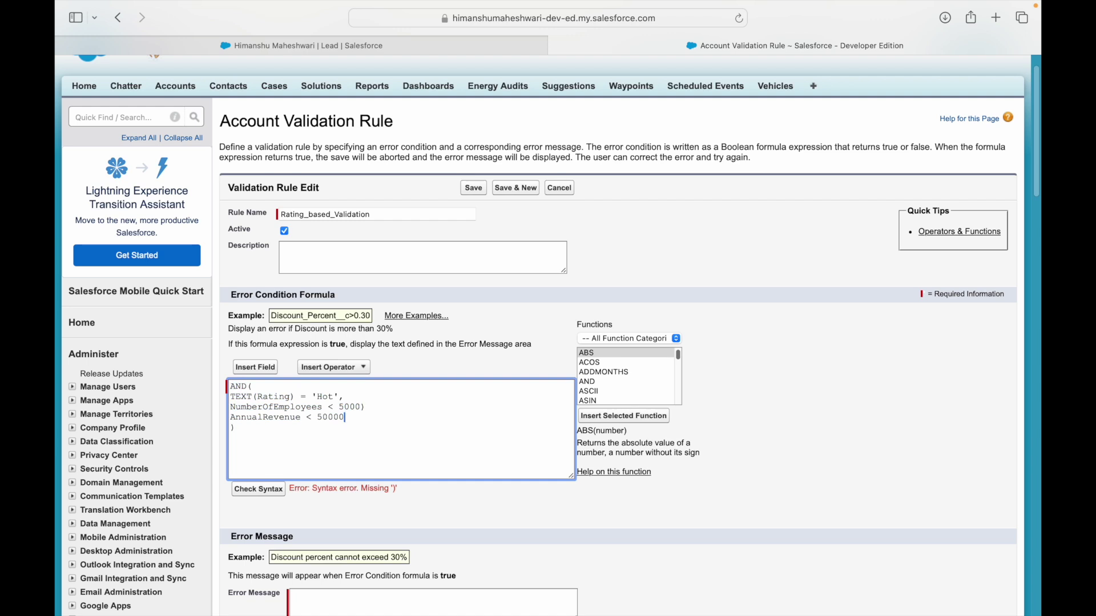
{"action": "key", "text": "Up"}
{"action": "key", "text": "Right"}
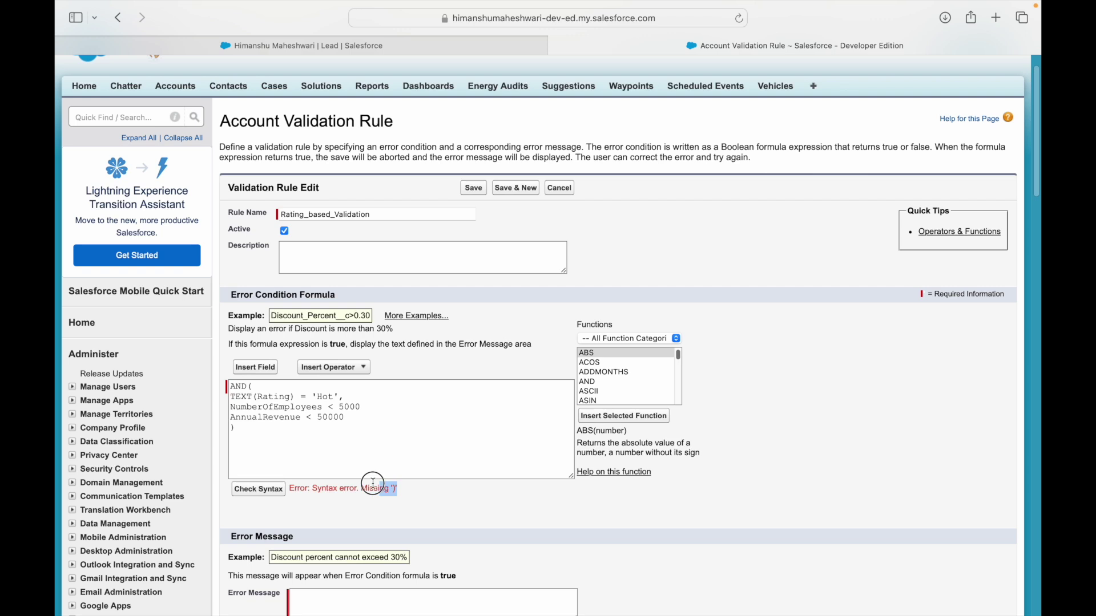
{"action": "left_click", "coordinate": [378, 420]}
{"action": "left_click", "coordinate": [377, 407]}
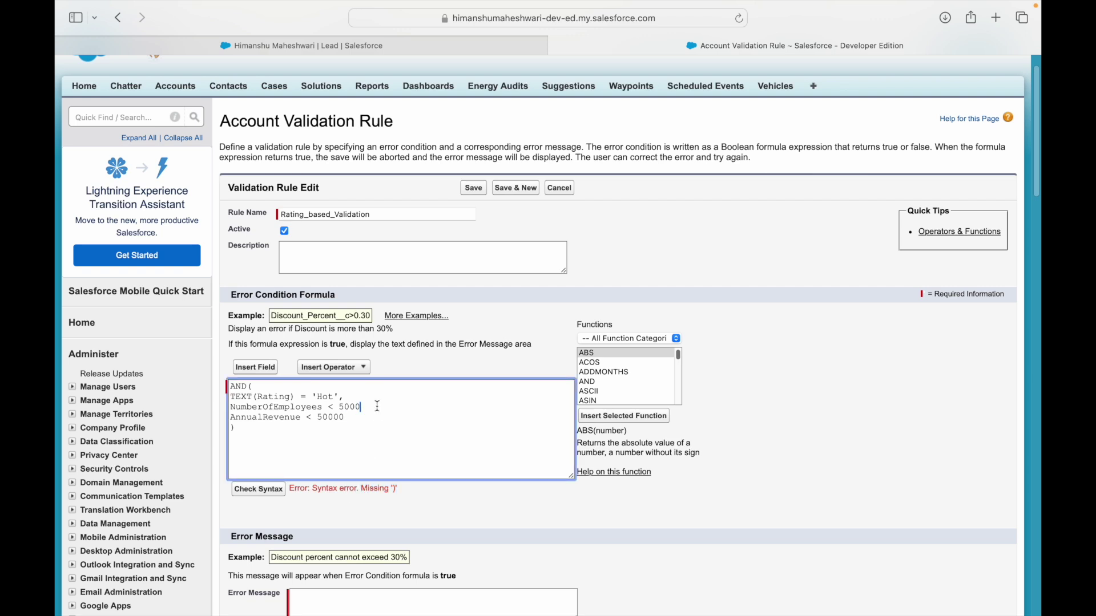
{"action": "type", "text": ","}
Review each formula line, including the AnnualRevenue < 50000 line.
{"action": "key", "text": "Down"}
{"action": "key", "text": "Up"}
{"action": "key", "text": "Up"}
{"action": "key", "text": "super+shift+Left"}
{"action": "key", "text": "Down"}
{"action": "key", "text": "super+shift+Right"}
{"action": "key", "text": "Down"}
{"action": "key", "text": "super+shift+Left"}
{"action": "key", "text": "Right"}
{"action": "key", "text": "Right"}
Recheck syntax, enter the error message 'Rating does not match with revenue and employee data', and save.
{"action": "left_click", "coordinate": [264, 498]}
{"action": "left_click", "coordinate": [266, 491]}
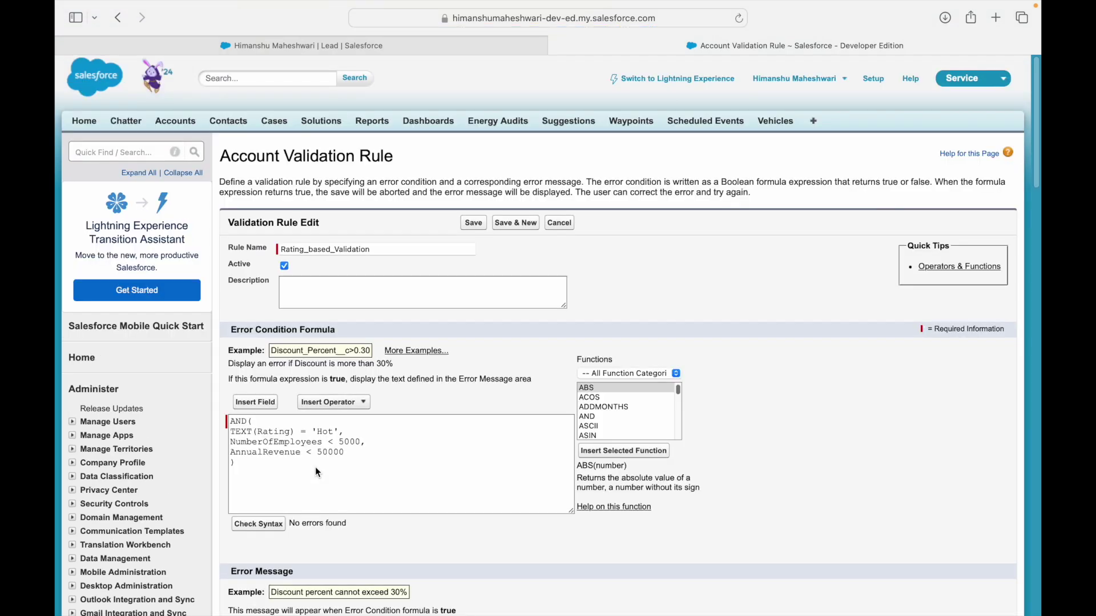
{"action": "scroll", "coordinate": [350, 468], "scroll_direction": "down", "scroll_amount": 5}
{"action": "left_click", "coordinate": [350, 382]}
{"action": "type", "text": "Rating "}
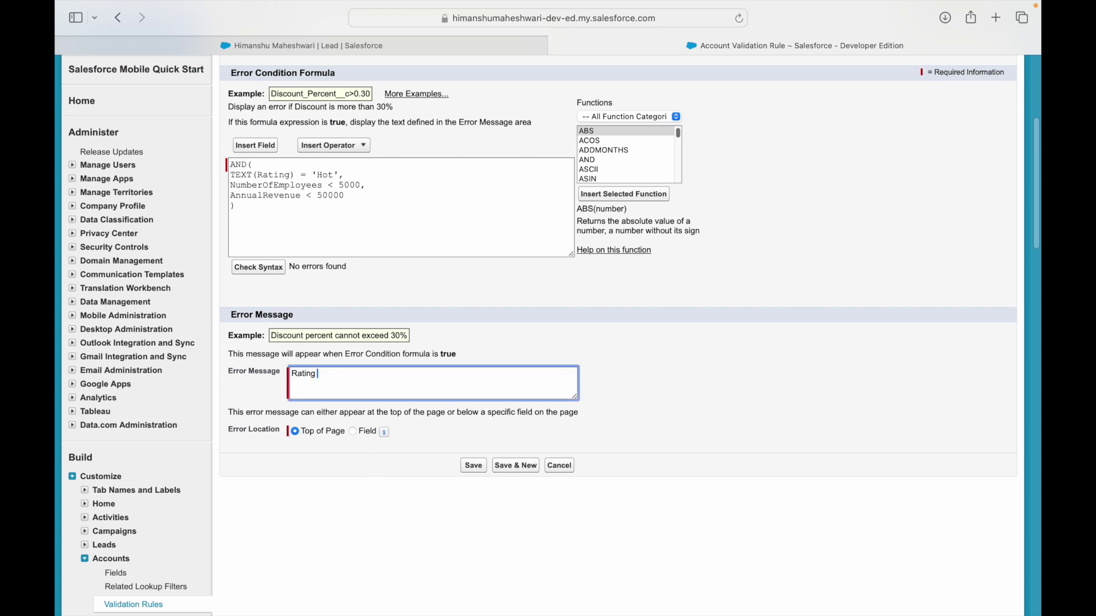
{"action": "type", "text": "does not match with revenue and employee data"}
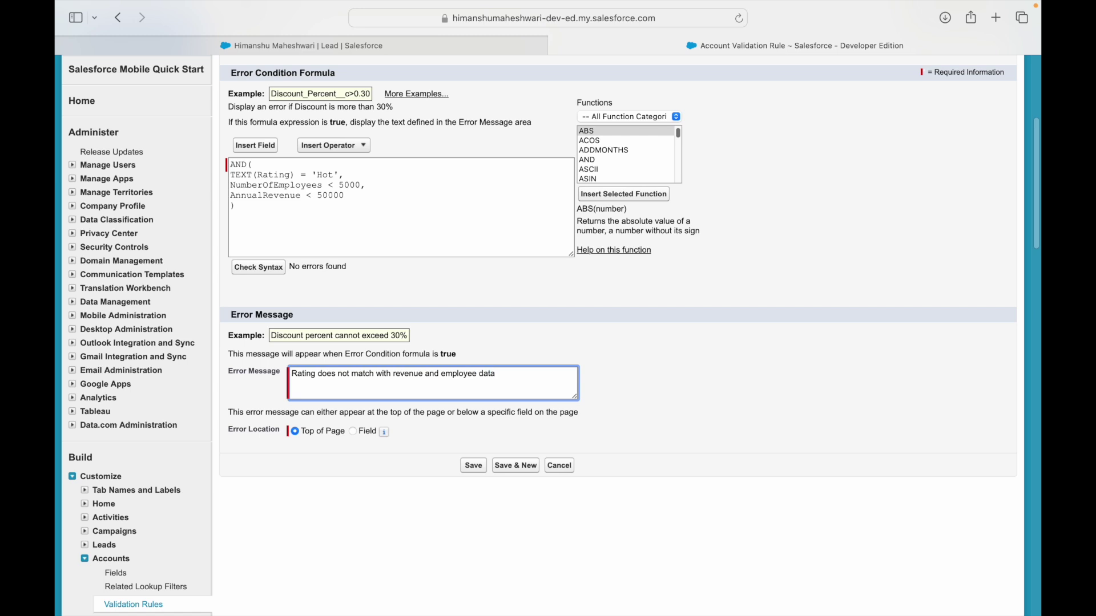
{"action": "left_click", "coordinate": [652, 490]}
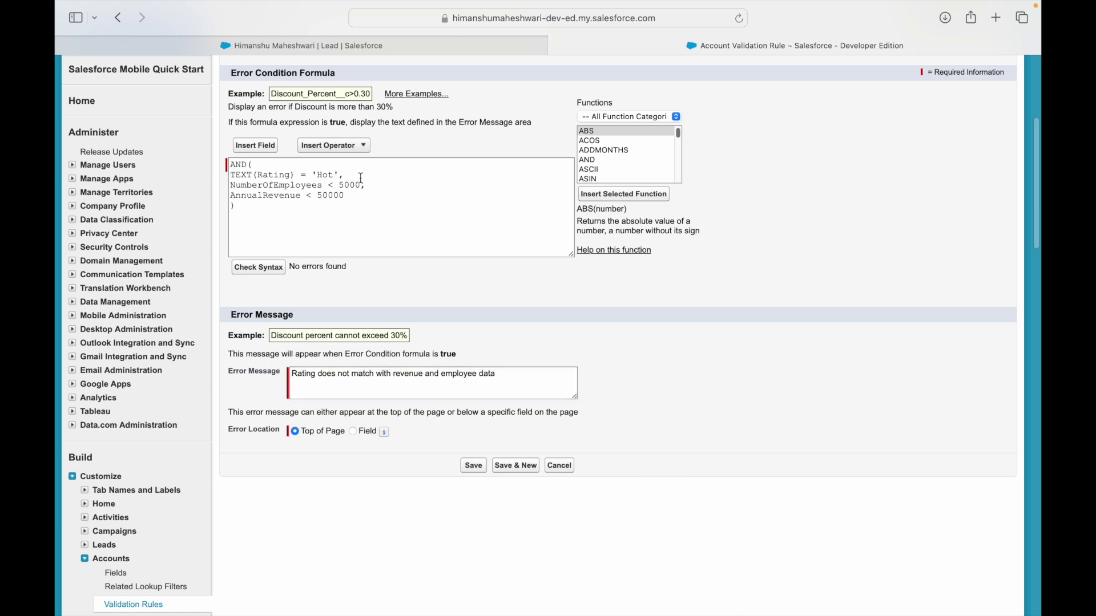
{"action": "left_click", "coordinate": [476, 467]}
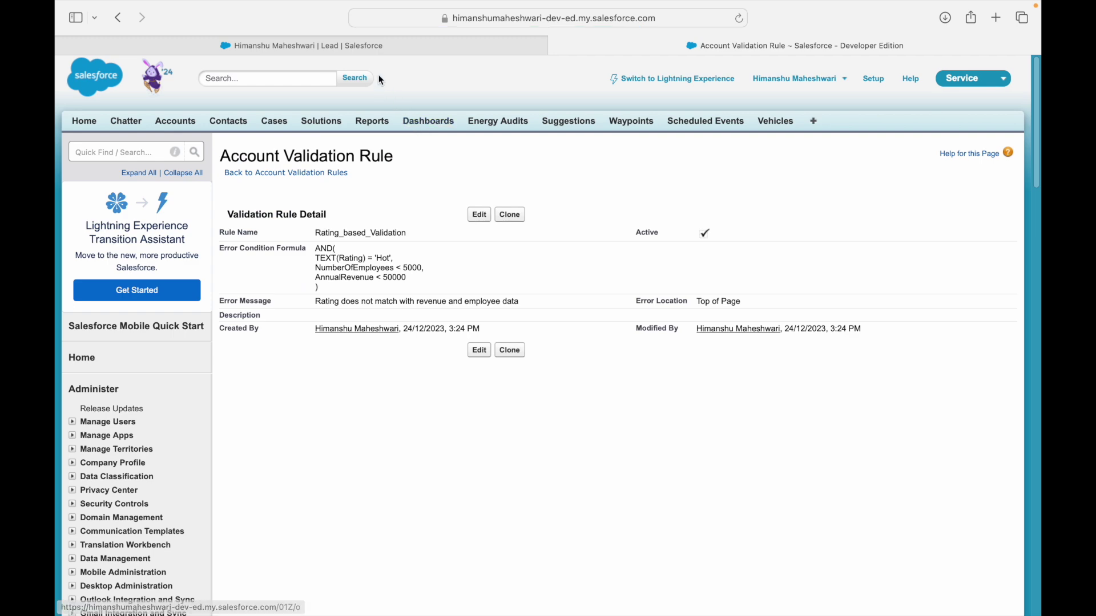
{"action": "left_click", "coordinate": [367, 49]}
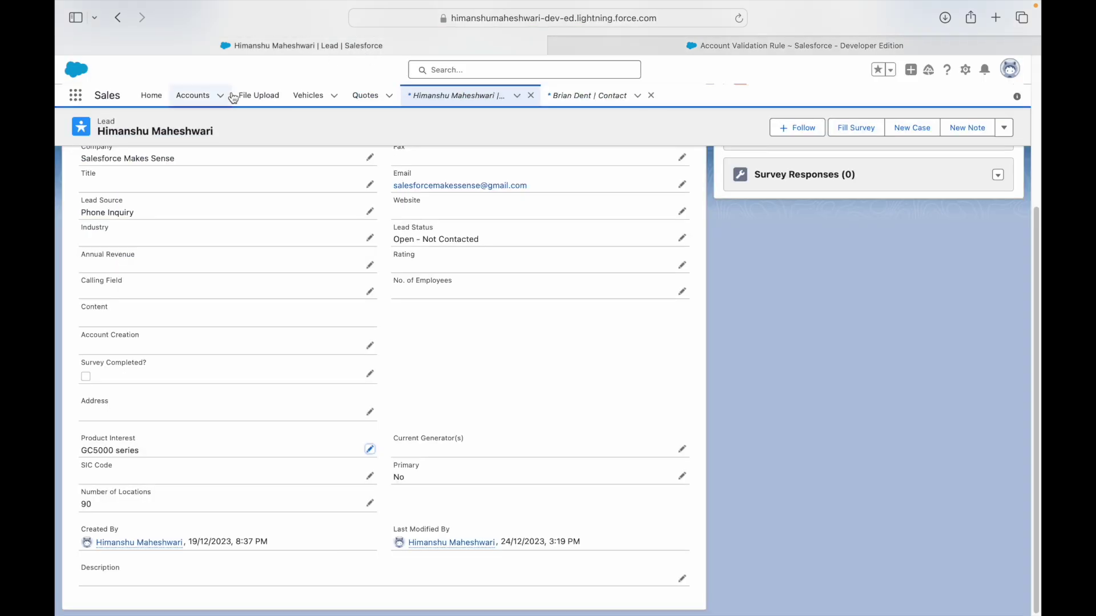
{"action": "left_click", "coordinate": [189, 96]}
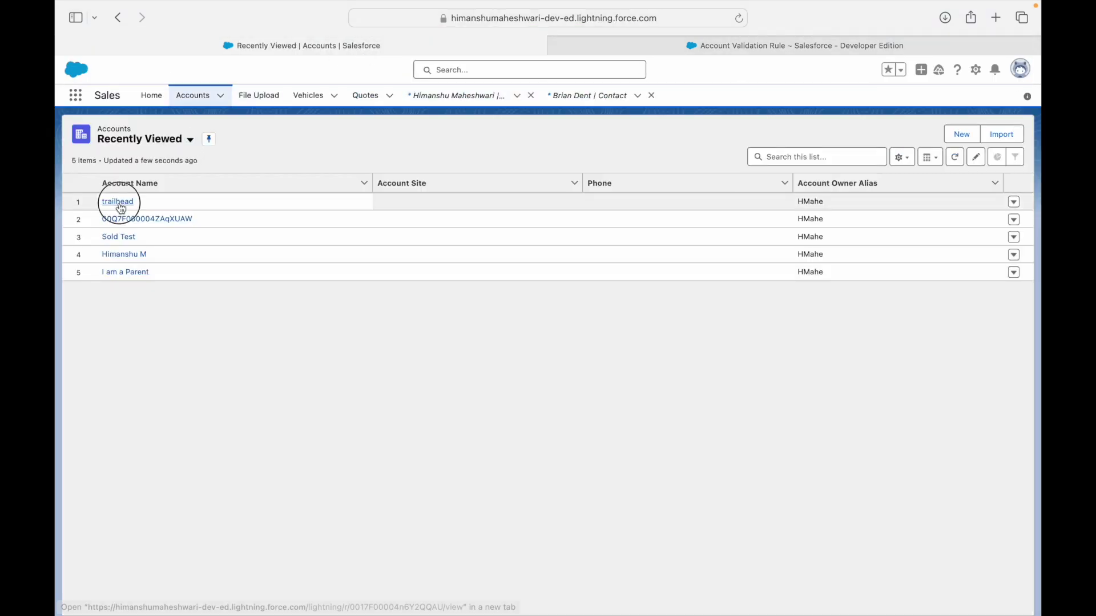
{"action": "left_click", "coordinate": [118, 202]}
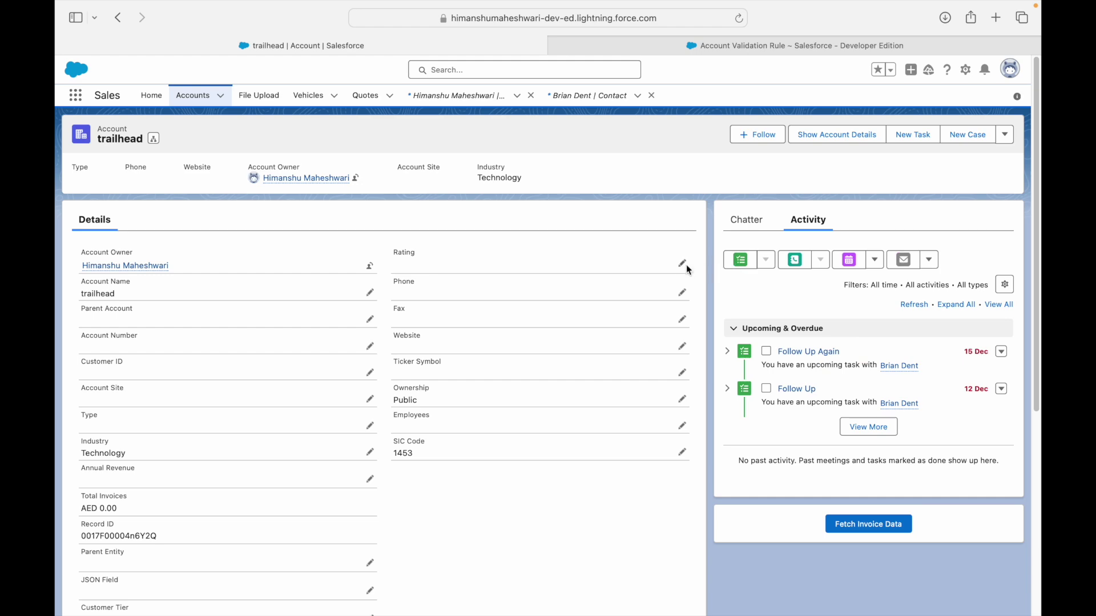
{"action": "left_click", "coordinate": [685, 266]}
{"action": "left_click", "coordinate": [529, 297]}
{"action": "left_click", "coordinate": [474, 335]}
{"action": "left_click", "coordinate": [409, 605]}
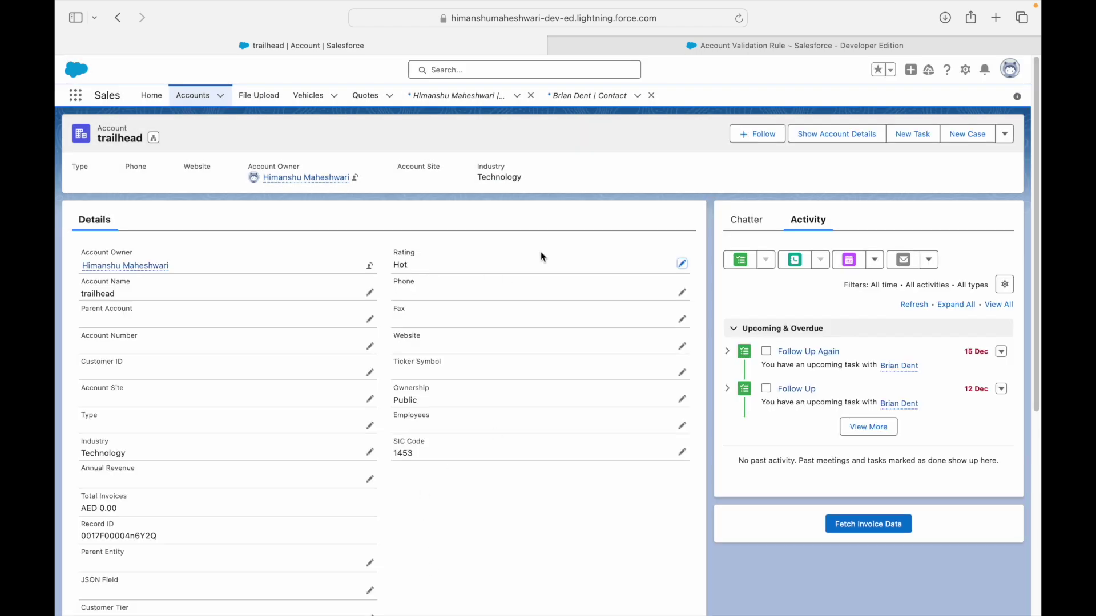
{"action": "left_click", "coordinate": [607, 51]}
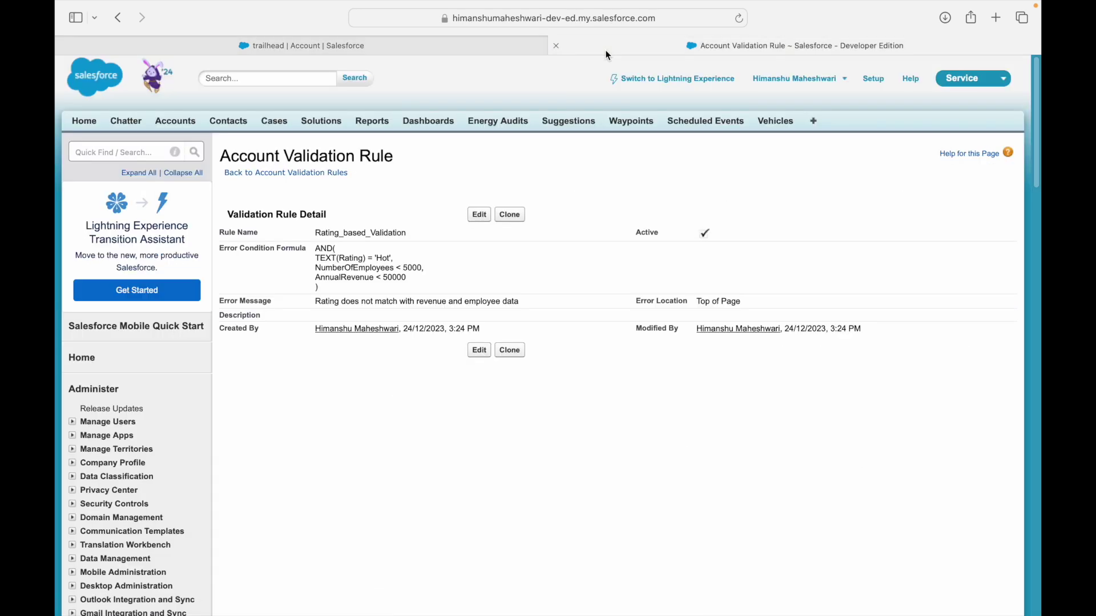
{"action": "double_click", "coordinate": [390, 268]}
{"action": "left_click", "coordinate": [424, 268]}
{"action": "double_click", "coordinate": [390, 266]}
{"action": "left_click", "coordinate": [423, 264]}
{"action": "left_click", "coordinate": [384, 44]}
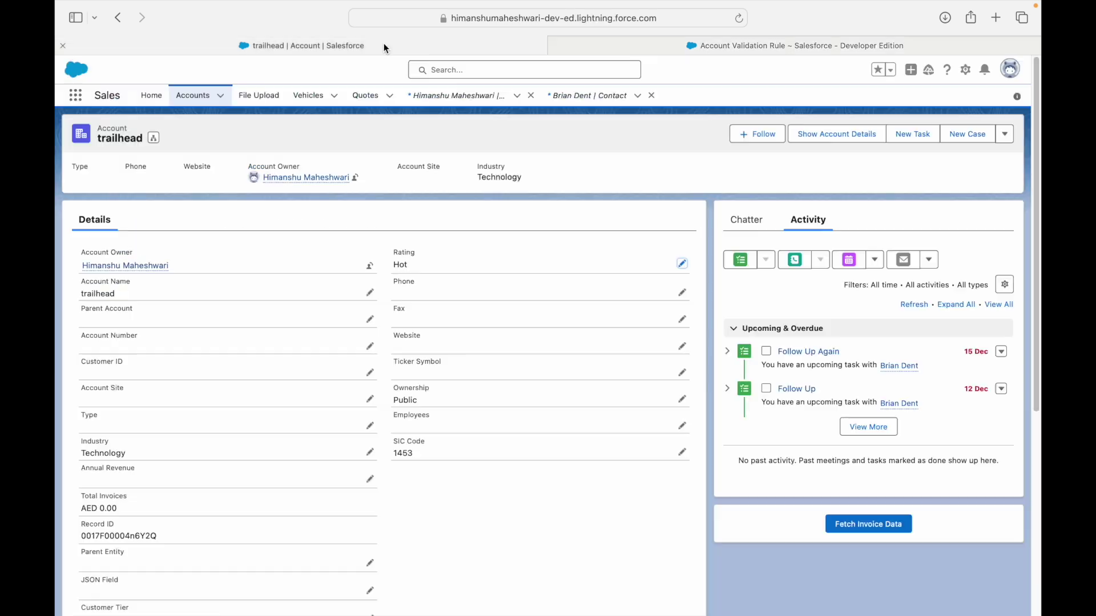
{"action": "left_click", "coordinate": [682, 426]}
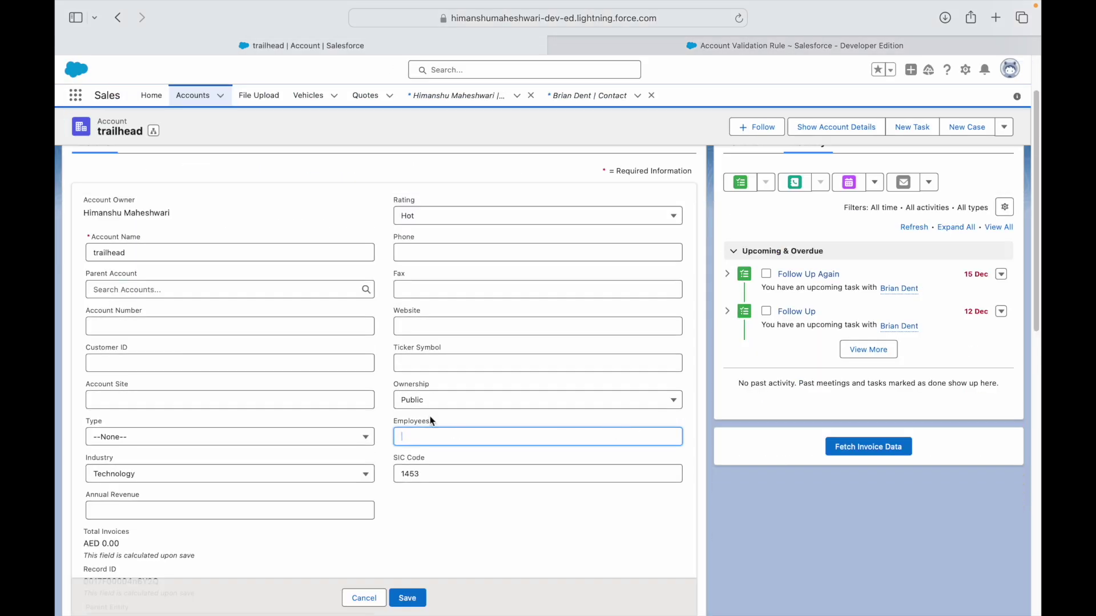
Save the trailhead account's Employees as 6,000, then change and save it as 2,000.
{"action": "type", "text": "6000"}
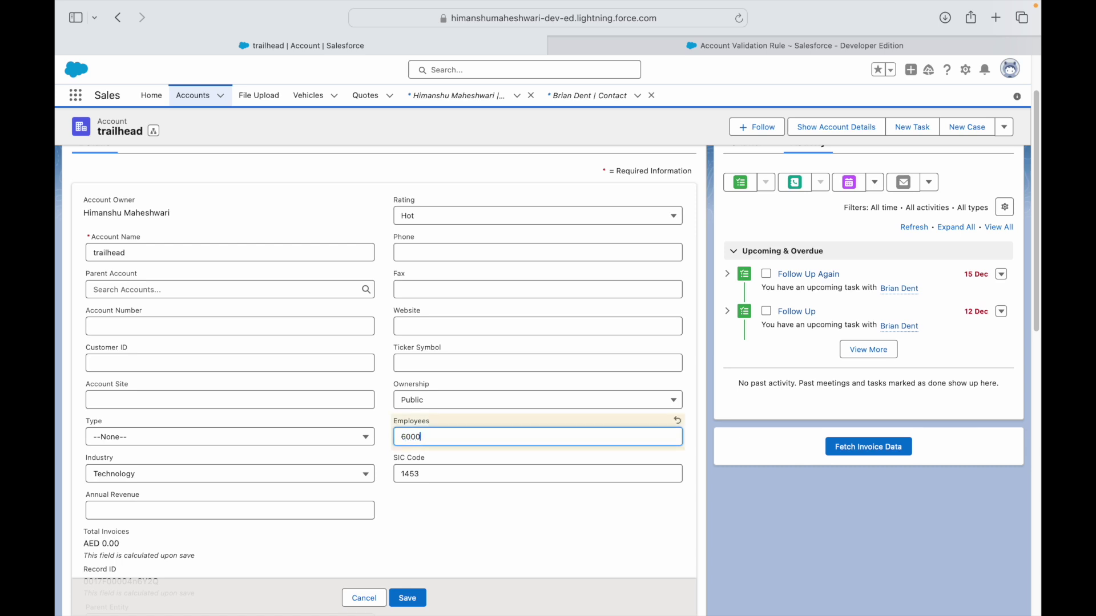
{"action": "left_click", "coordinate": [407, 597]}
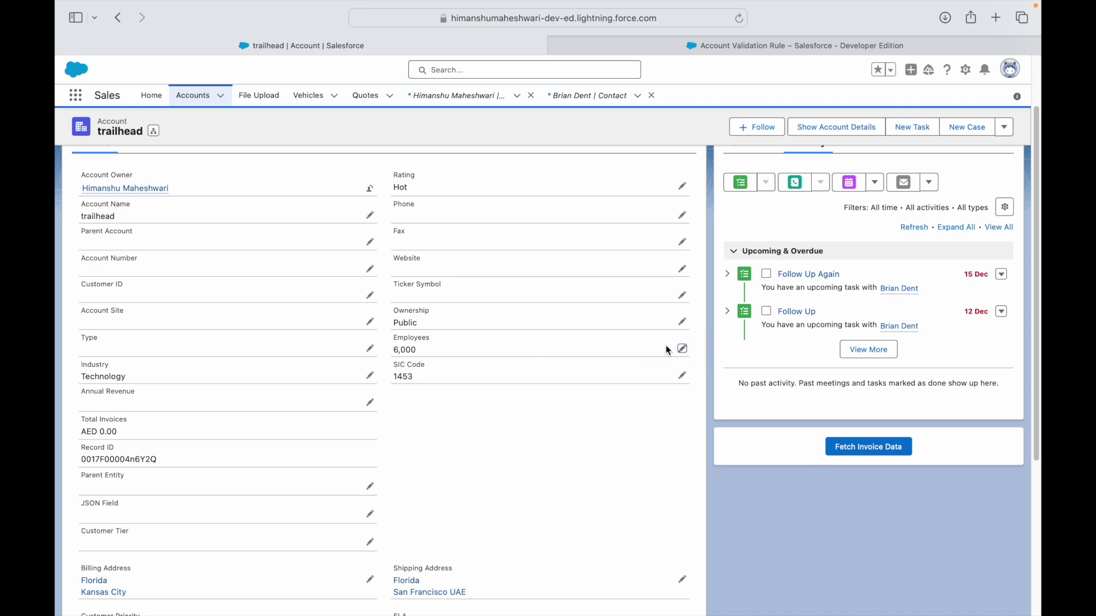
{"action": "left_click", "coordinate": [682, 348]}
{"action": "key", "text": "BackSpace"}
{"action": "type", "text": "2"}
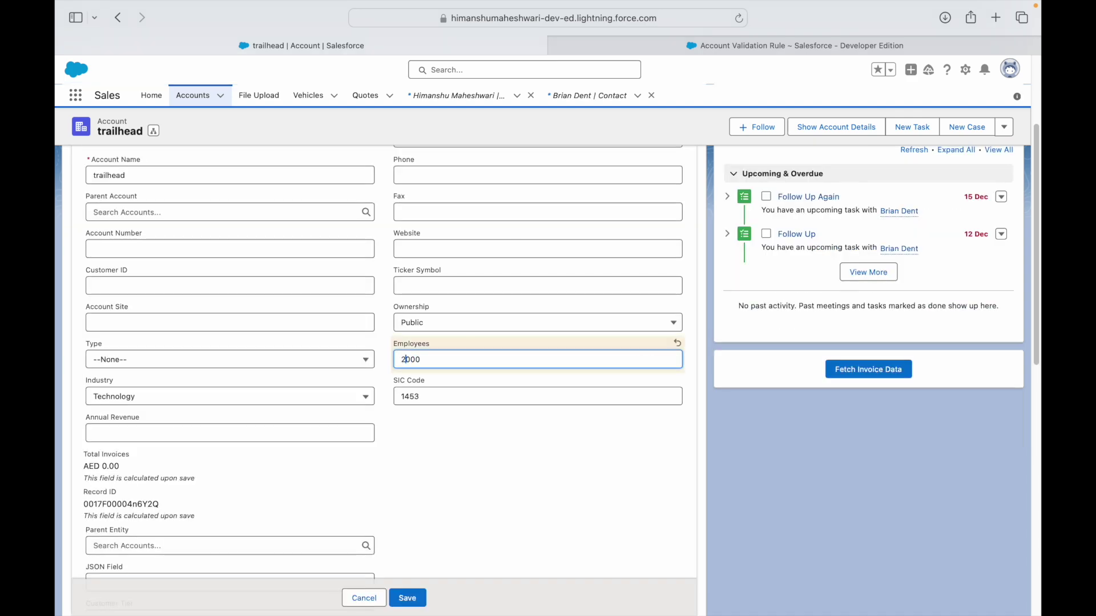
{"action": "left_click", "coordinate": [408, 598]}
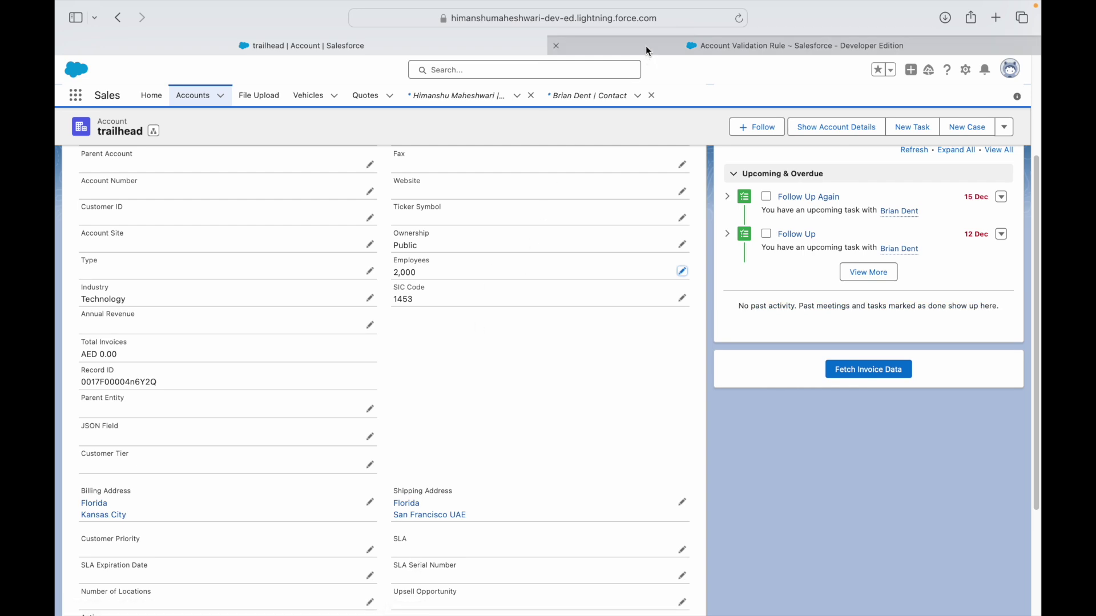
Review the rule's NumberOfEmployees and AnnualRevenue < 50000 conditions, then return to the account.
{"action": "left_click", "coordinate": [632, 41]}
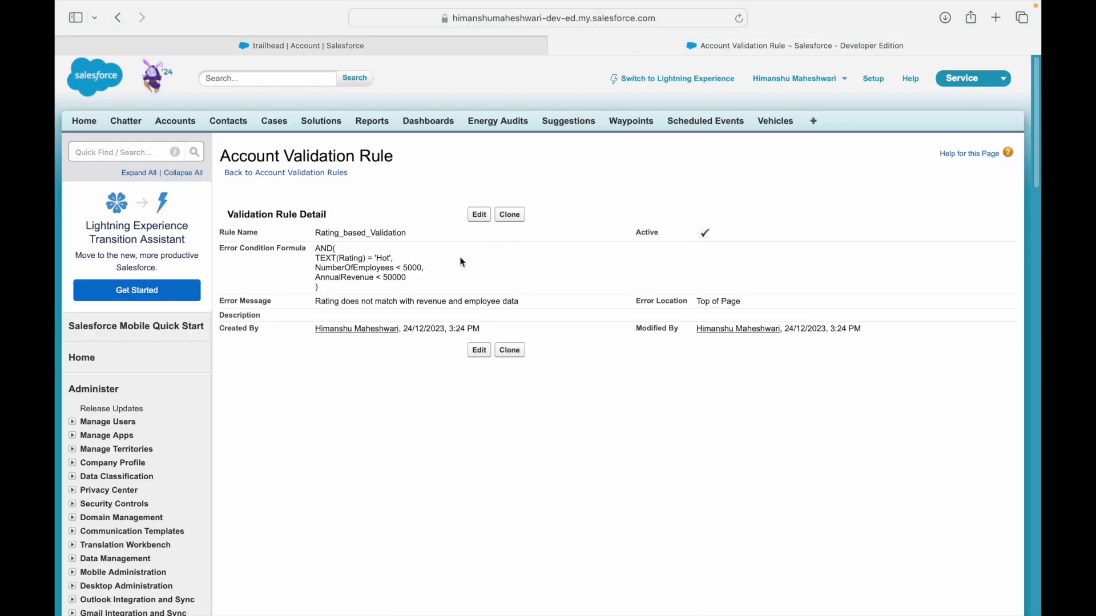
{"action": "left_click_drag", "start_coordinate": [411, 279], "coordinate": [313, 278]}
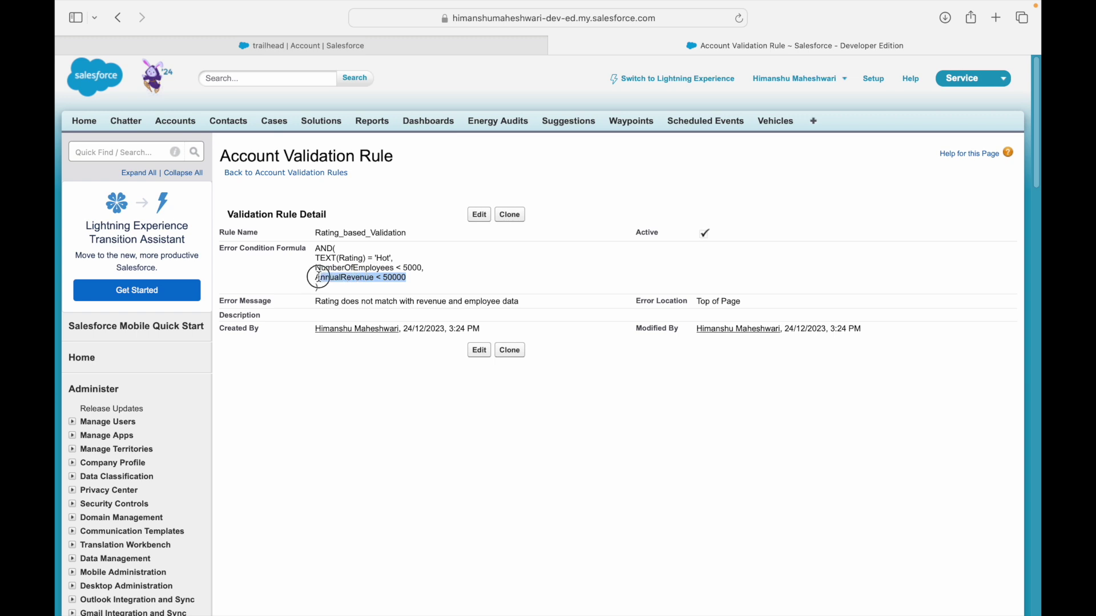
{"action": "double_click", "coordinate": [339, 268]}
{"action": "left_click", "coordinate": [415, 274]}
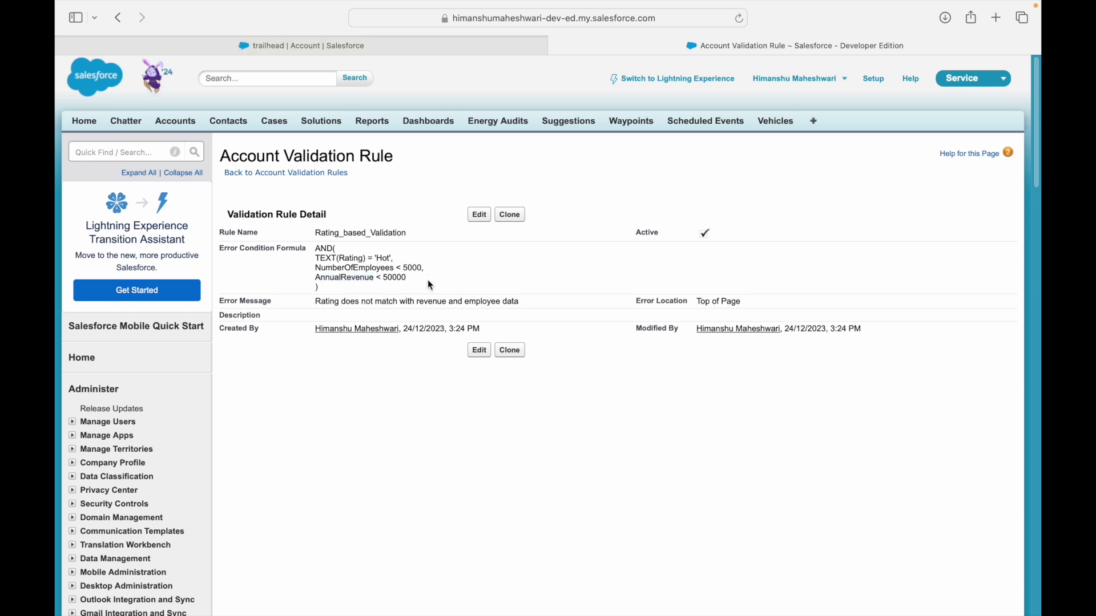
{"action": "double_click", "coordinate": [394, 278]}
{"action": "left_click", "coordinate": [366, 42]}
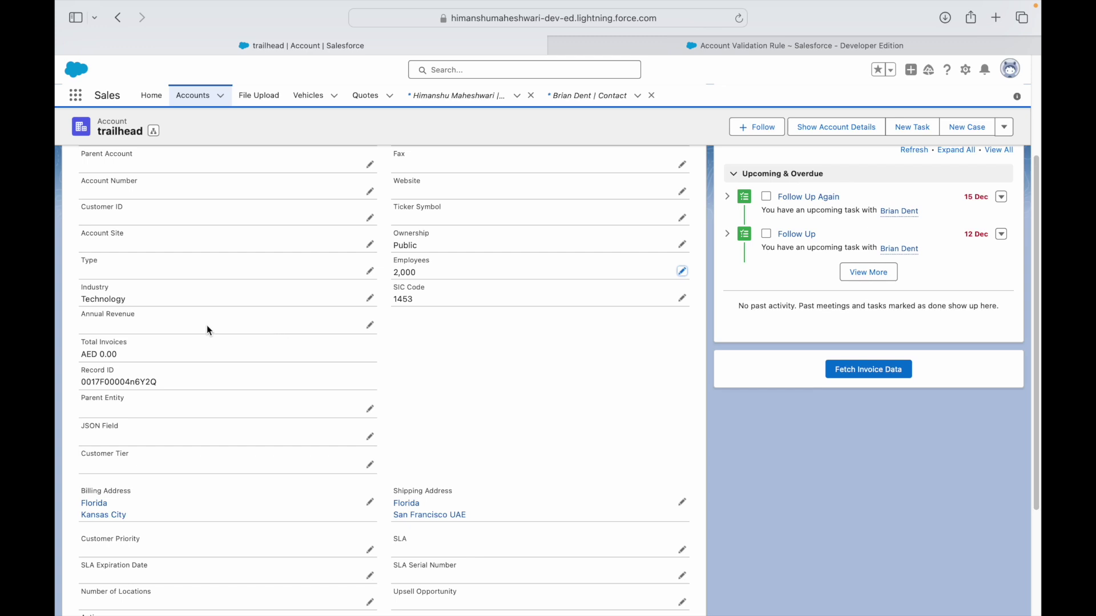
Try saving Annual Revenue 45000 and read the validation error it triggers.
{"action": "left_click", "coordinate": [370, 325]}
{"action": "type", "text": "450000"}
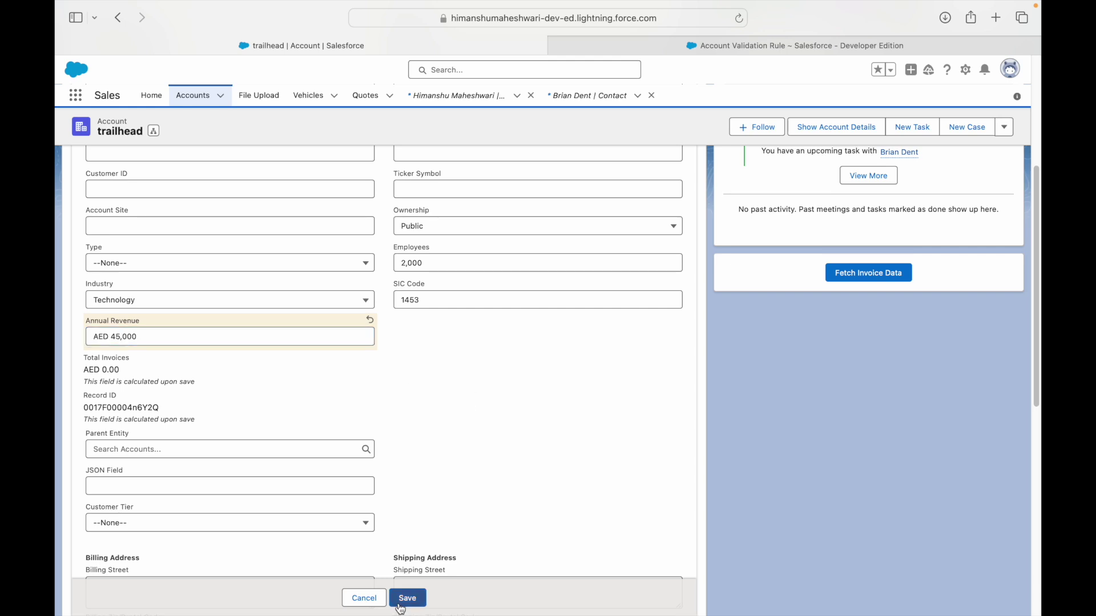
{"action": "left_click", "coordinate": [408, 598]}
{"action": "left_click_drag", "start_coordinate": [365, 567], "coordinate": [279, 558]}
{"action": "left_click", "coordinate": [663, 402]}
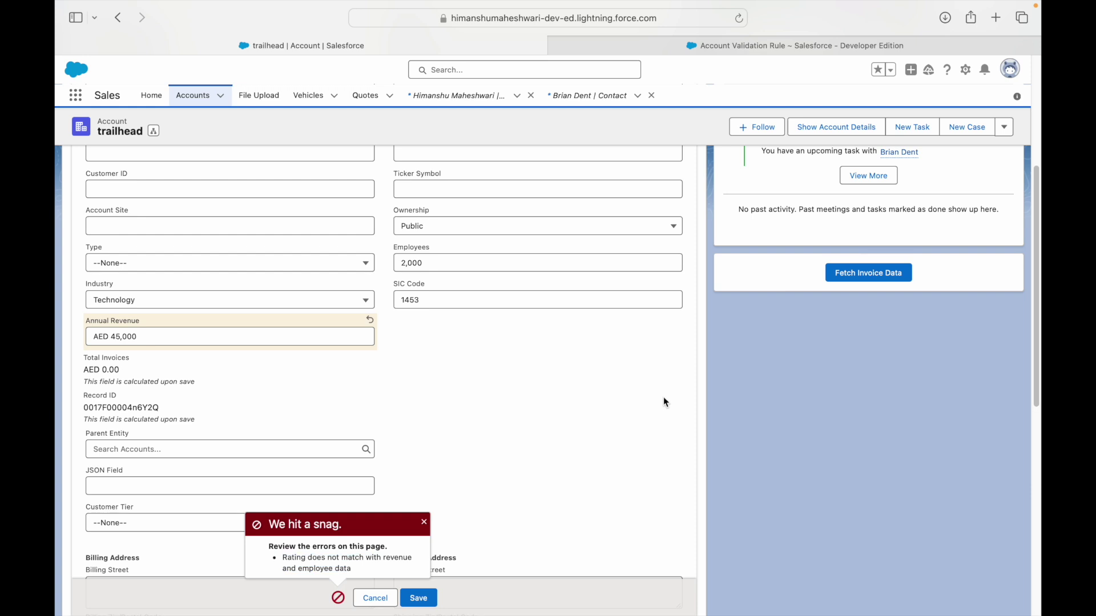
Change Annual Revenue to 55000 and save the account successfully.
{"action": "left_click", "coordinate": [319, 331]}
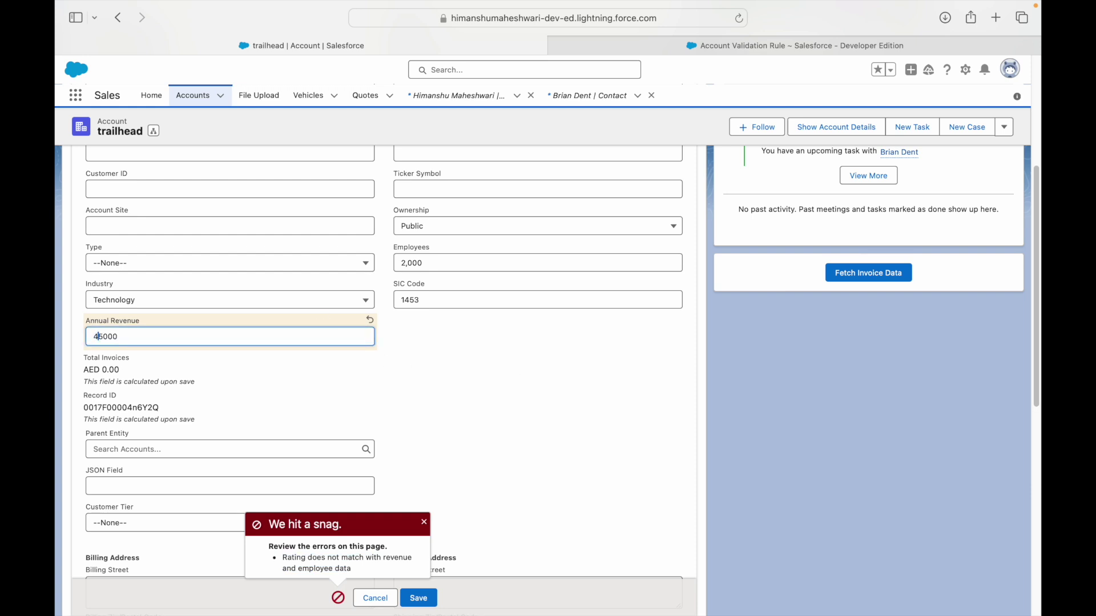
{"action": "left_click", "coordinate": [98, 336]}
{"action": "key", "text": "BackSpace"}
{"action": "type", "text": "5"}
{"action": "scroll", "coordinate": [458, 378], "scroll_direction": "up", "scroll_amount": 3}
{"action": "scroll", "coordinate": [456, 336], "scroll_direction": "up", "scroll_amount": 2}
{"action": "left_click_drag", "start_coordinate": [424, 394], "coordinate": [402, 393]}
{"action": "left_click", "coordinate": [418, 597]}
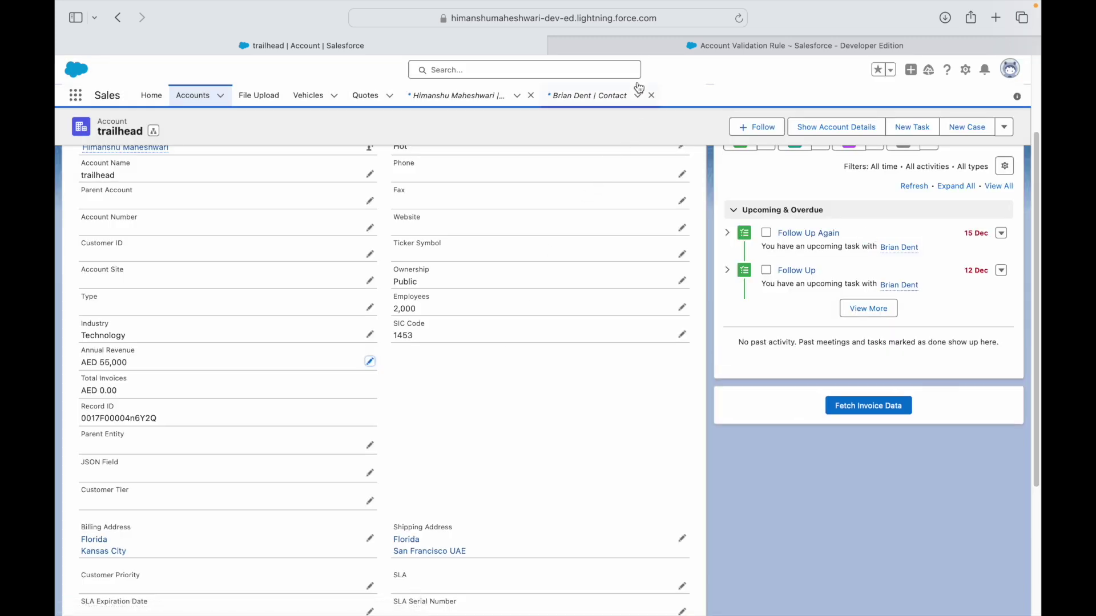
Reread the rule's employee and 50000 revenue conditions in its formula.
{"action": "left_click", "coordinate": [643, 50]}
{"action": "left_click_drag", "start_coordinate": [383, 278], "coordinate": [407, 278]}
{"action": "left_click", "coordinate": [416, 279]}
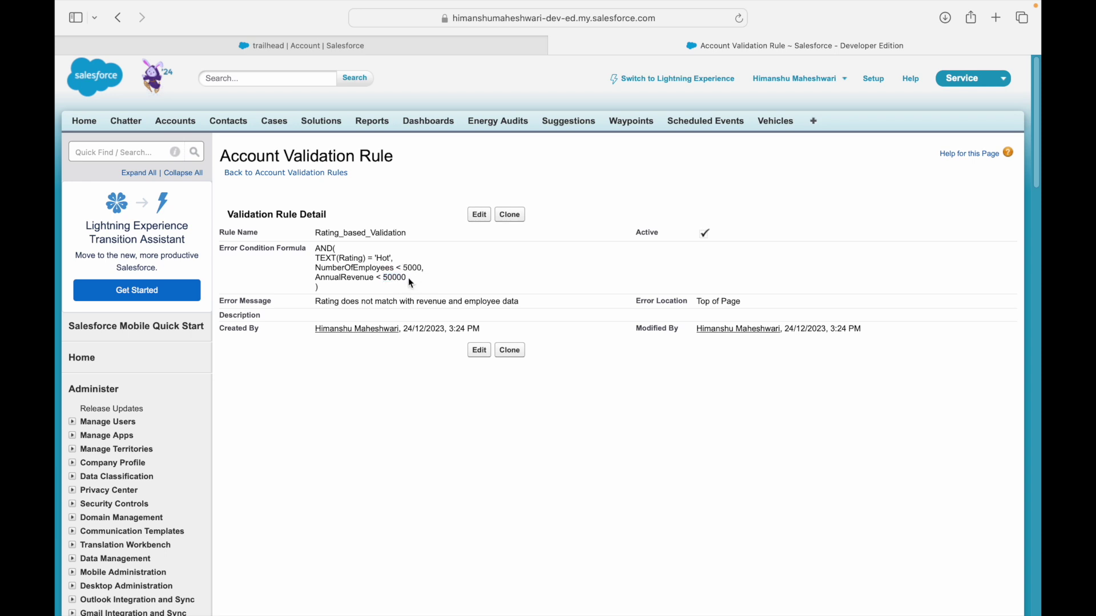
{"action": "left_click_drag", "start_coordinate": [406, 278], "coordinate": [322, 266]}
{"action": "left_click", "coordinate": [323, 261]}
{"action": "left_click", "coordinate": [367, 45]}
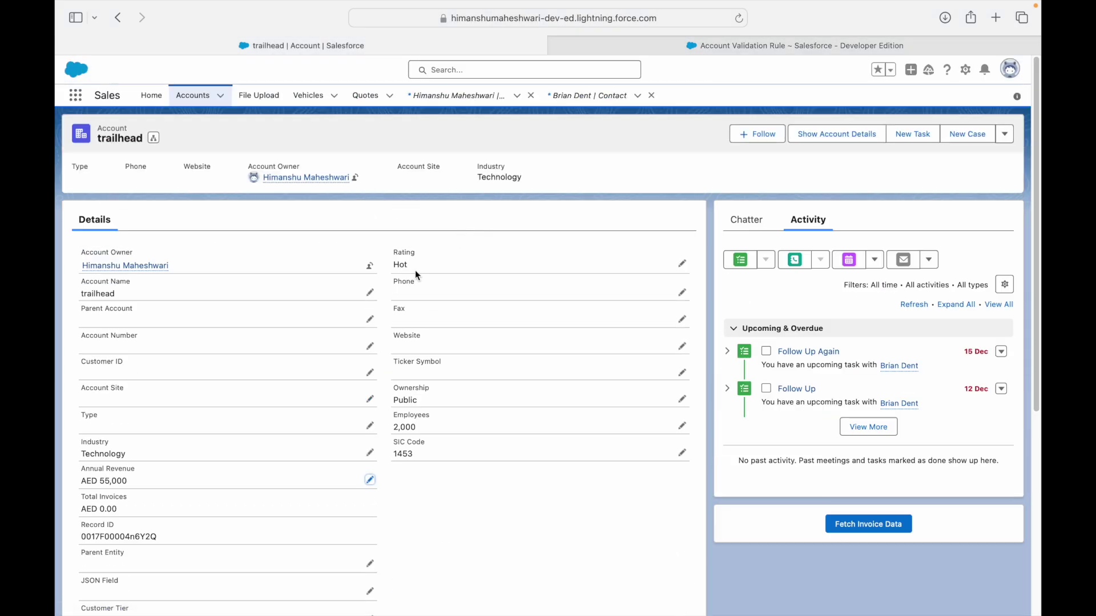
{"action": "left_click", "coordinate": [605, 43]}
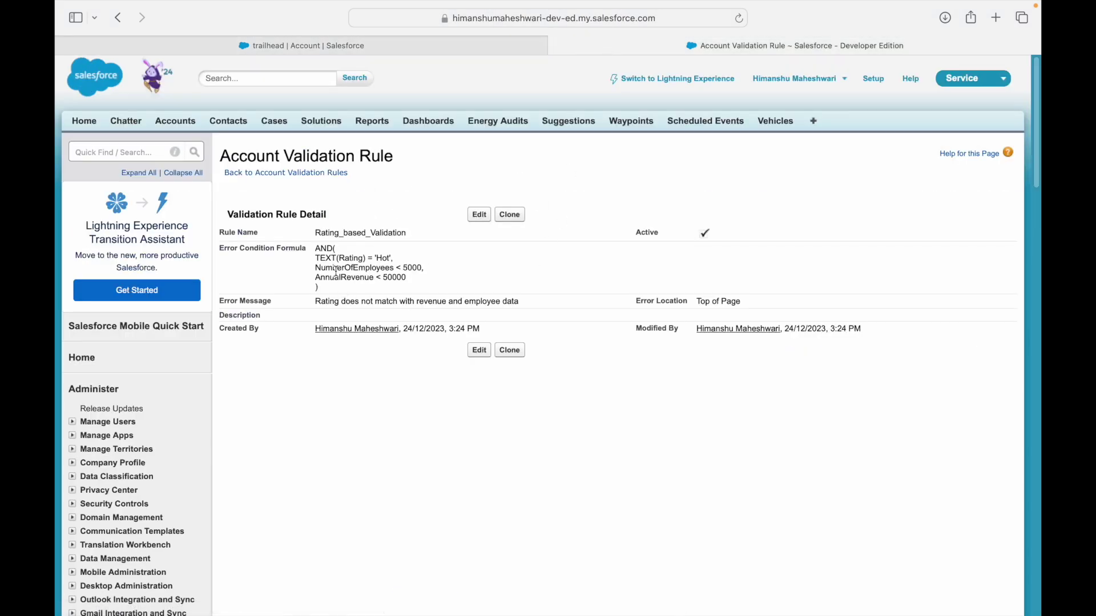
{"action": "left_click", "coordinate": [410, 48]}
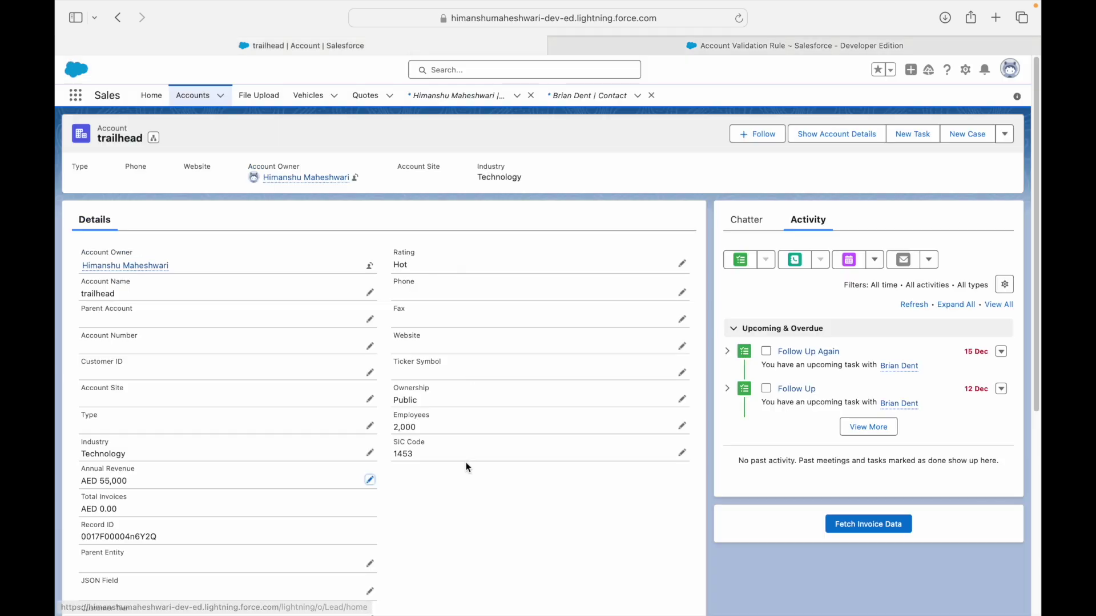
{"action": "double_click", "coordinate": [407, 428]}
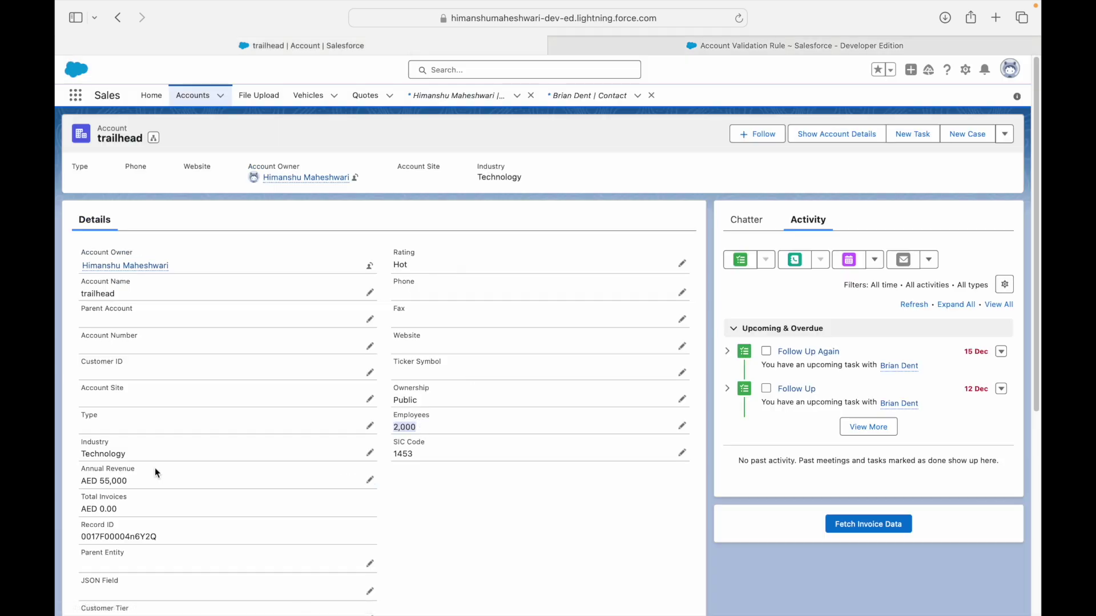
{"action": "left_click", "coordinate": [662, 45]}
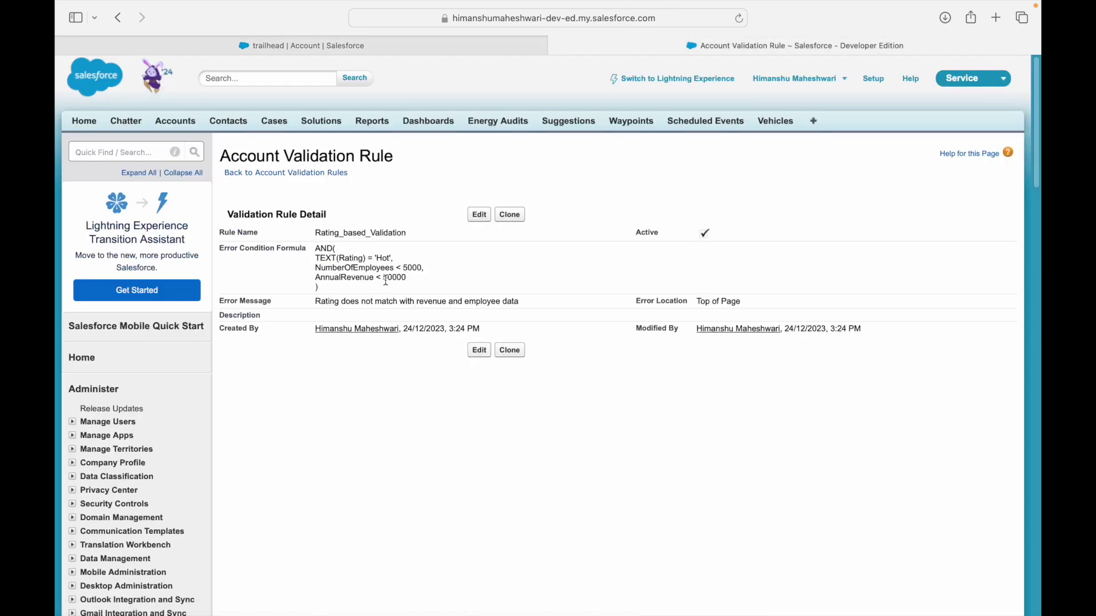
{"action": "left_click", "coordinate": [349, 47]}
{"action": "left_click", "coordinate": [628, 47]}
{"action": "left_click_drag", "start_coordinate": [341, 289], "coordinate": [314, 248]}
{"action": "left_click", "coordinate": [386, 260]}
{"action": "double_click", "coordinate": [343, 270]}
{"action": "double_click", "coordinate": [348, 277]}
Insert 'either' after 'Hot,' and 'or' before 'Annual' in the Use Case 10 slide.
{"action": "left_click", "coordinate": [425, 284]}
{"action": "key", "text": "ctrl+Left"}
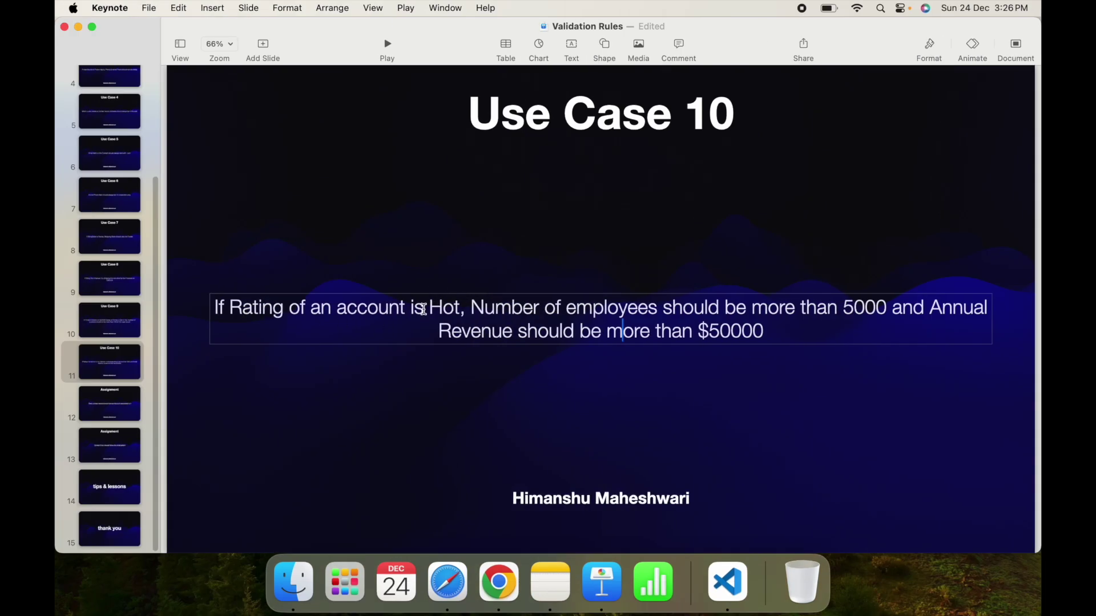
{"action": "left_click", "coordinate": [468, 307]}
{"action": "type", "text": "either"}
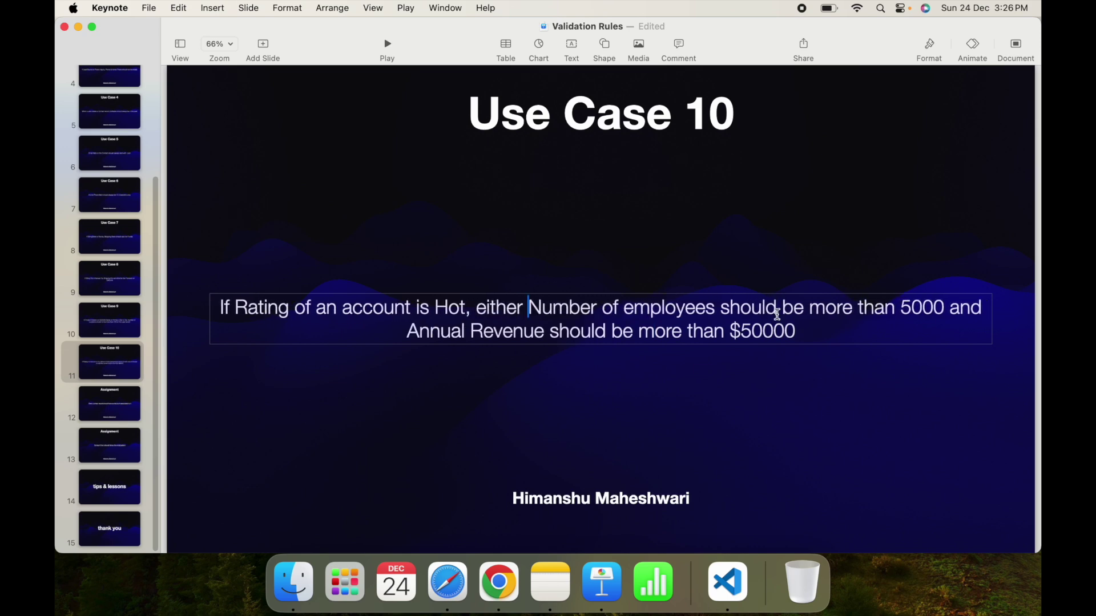
{"action": "left_click", "coordinate": [415, 329]}
{"action": "type", "text": "or"}
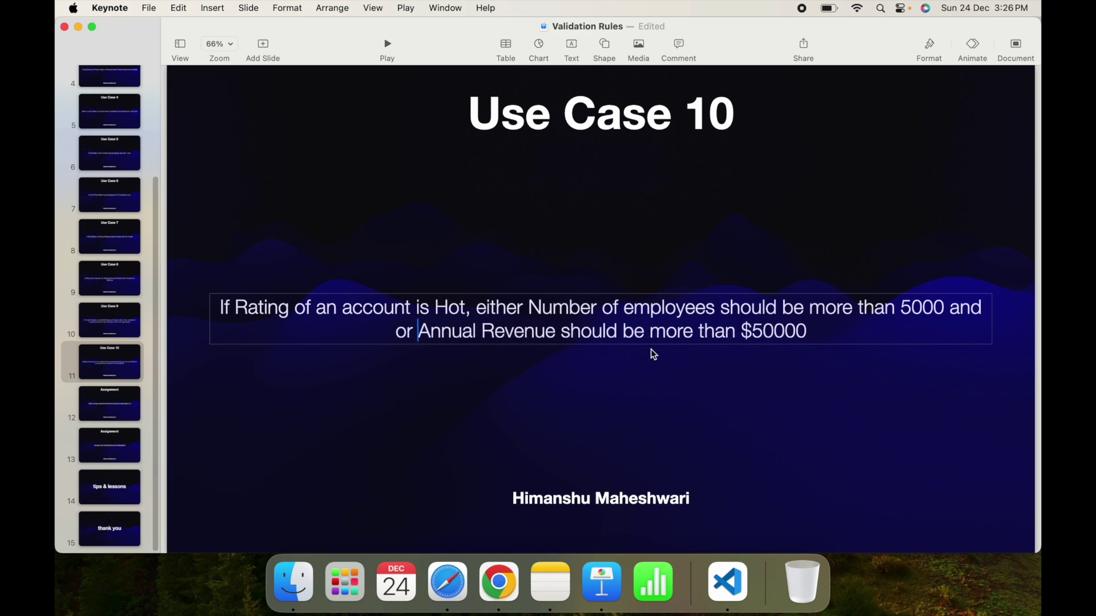
{"action": "key", "text": "ctrl+Right"}
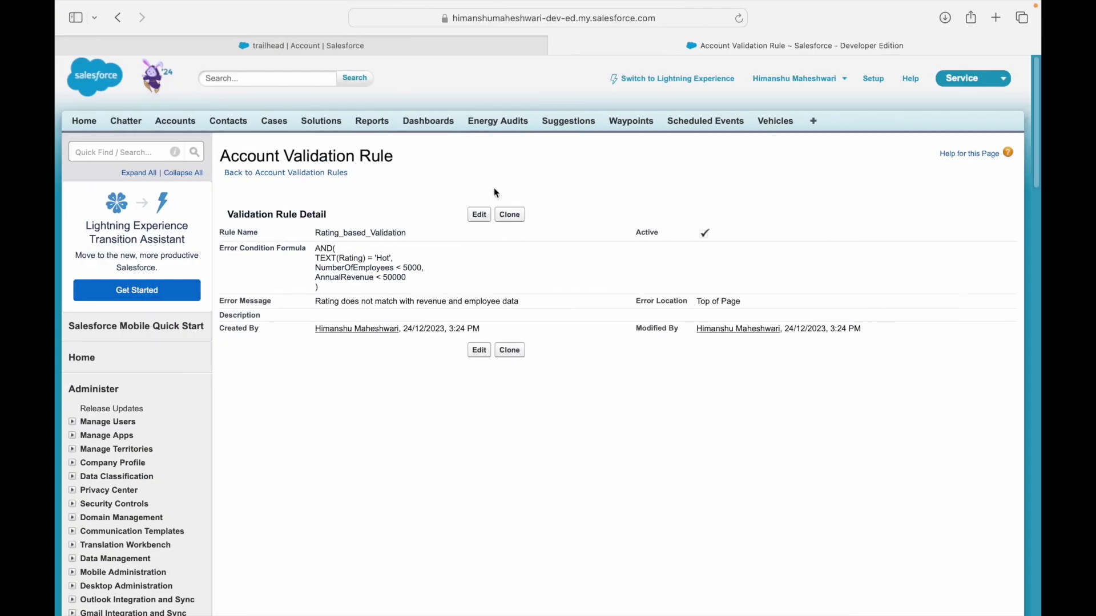
Edit Rating_based_Validation's formula, adding an OR( line after the Rating condition.
{"action": "left_click", "coordinate": [481, 215]}
{"action": "left_click", "coordinate": [343, 435]}
{"action": "key", "text": "Return"}
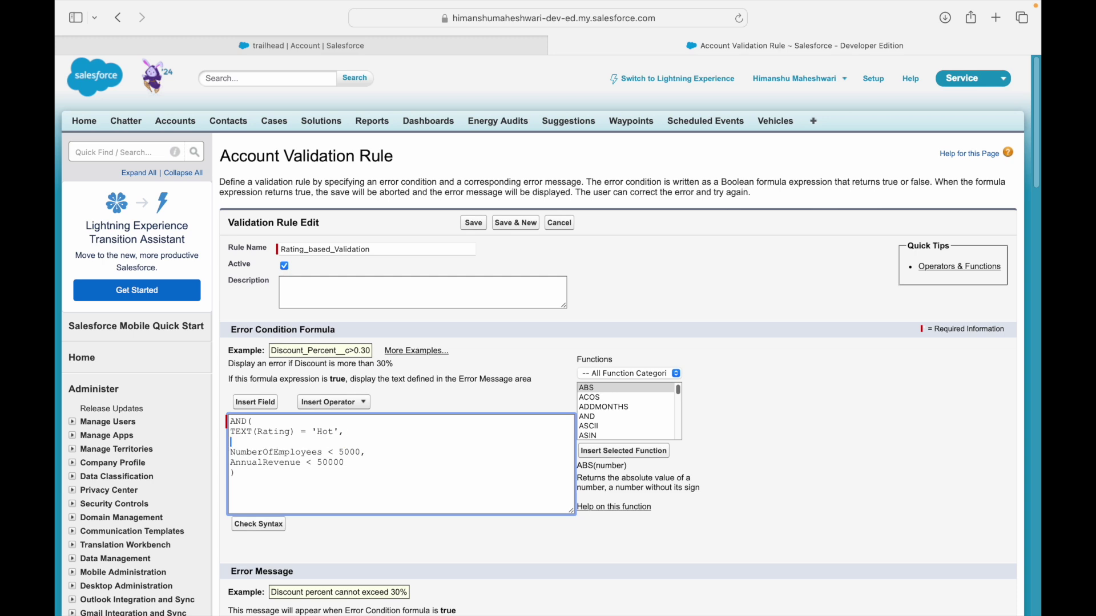
{"action": "type", "text": "OR("}
{"action": "key", "text": "Up"}
{"action": "key", "text": "Up"}
{"action": "key", "text": "Return"}
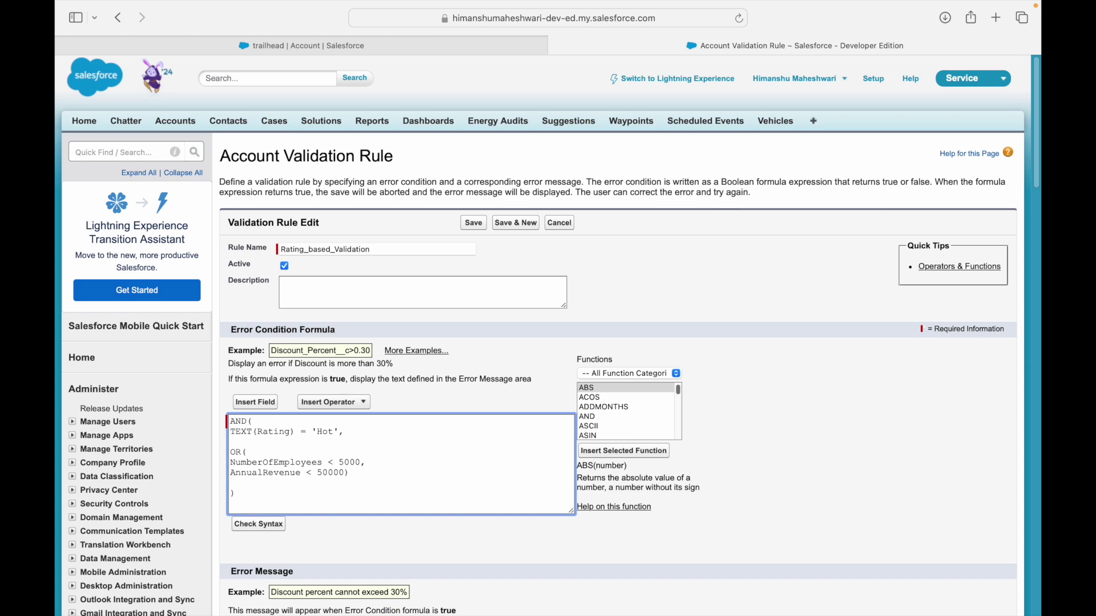
Delete the extra 'and' after 5000 in the Use Case 10 statement.
{"action": "key", "text": "ctrl+Left"}
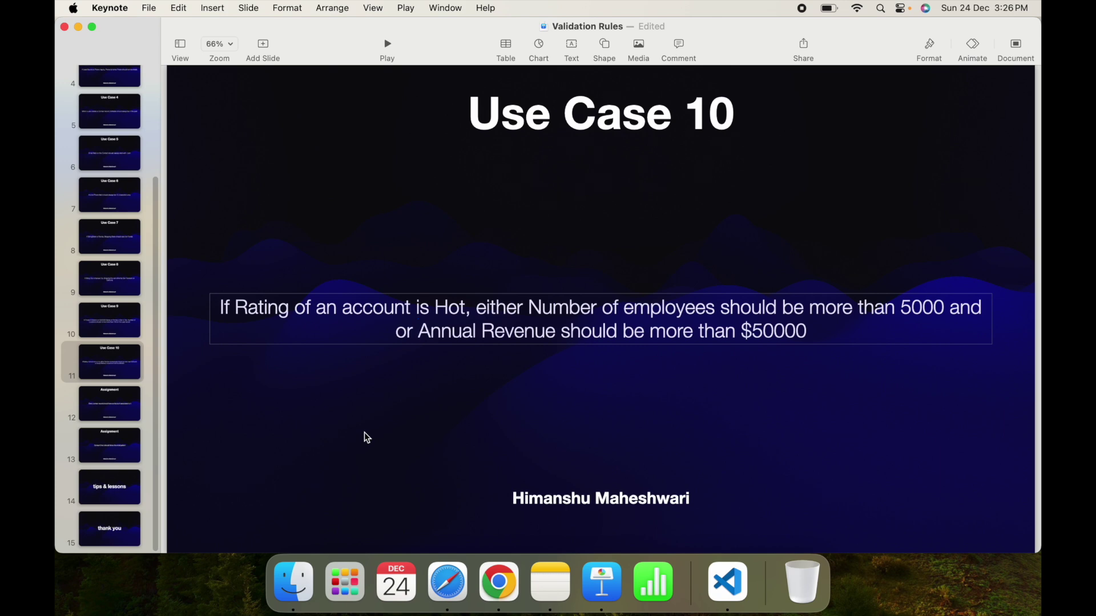
{"action": "double_click", "coordinate": [244, 302]}
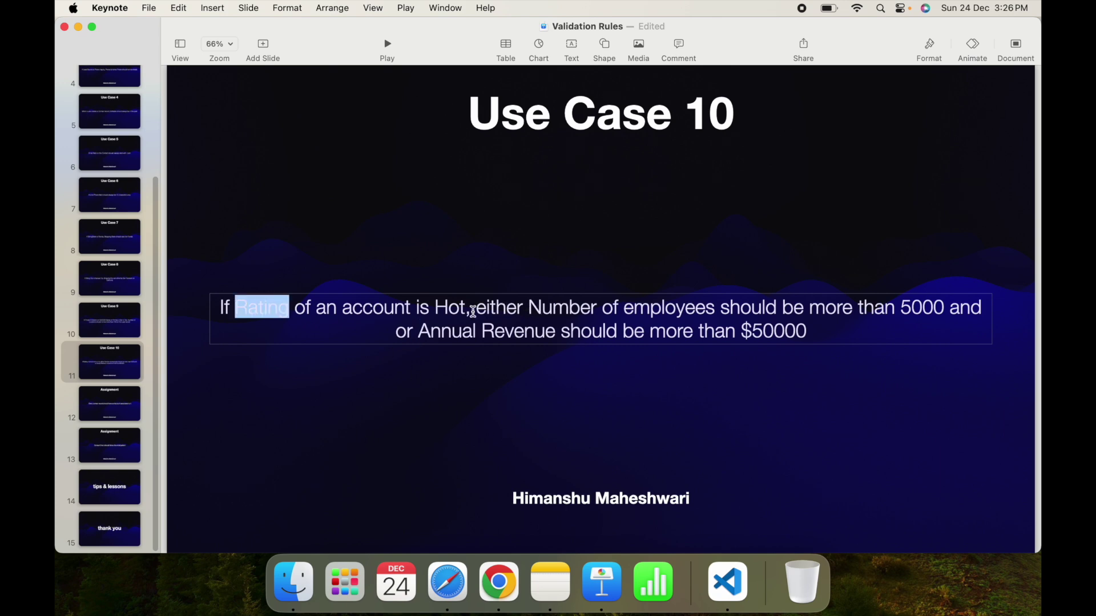
{"action": "double_click", "coordinate": [455, 312]}
{"action": "double_click", "coordinate": [565, 312]}
{"action": "left_click", "coordinate": [678, 311]}
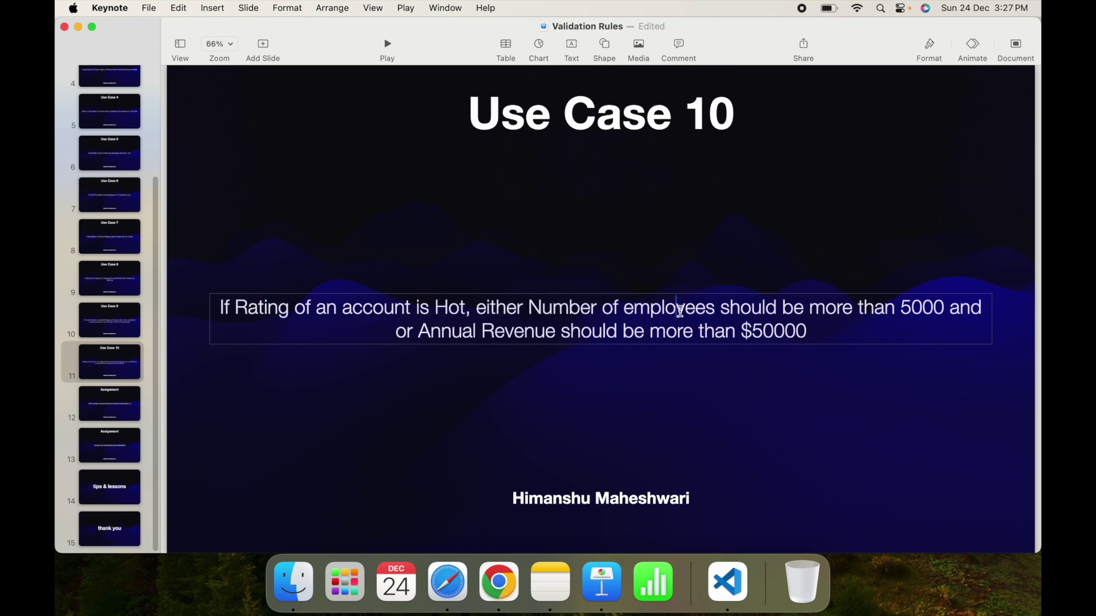
{"action": "double_click", "coordinate": [679, 309]}
{"action": "double_click", "coordinate": [940, 307]}
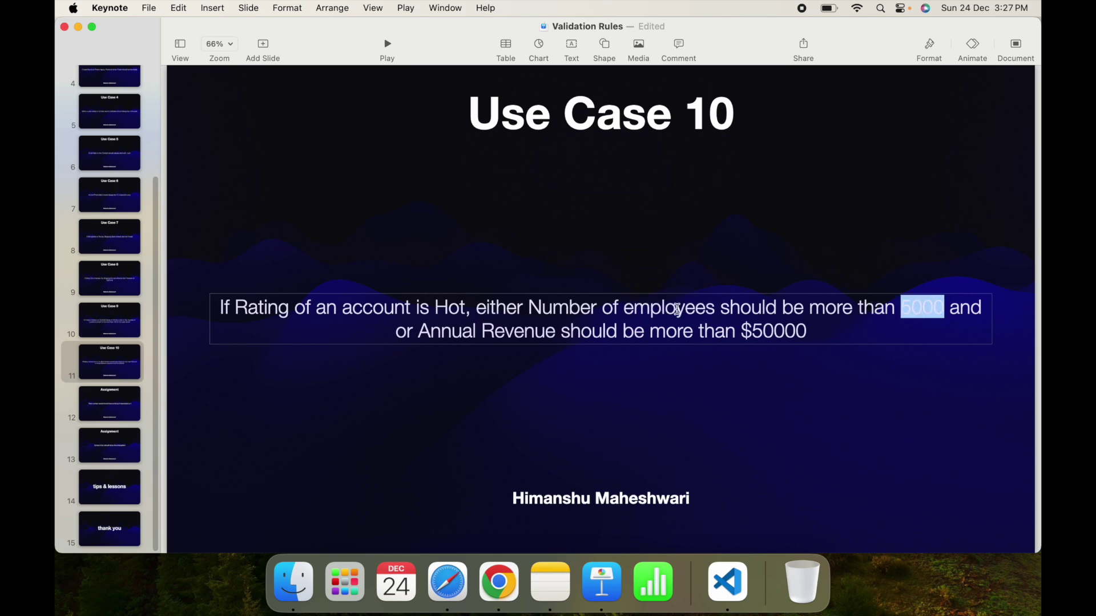
{"action": "left_click_drag", "start_coordinate": [532, 307], "coordinate": [949, 309]}
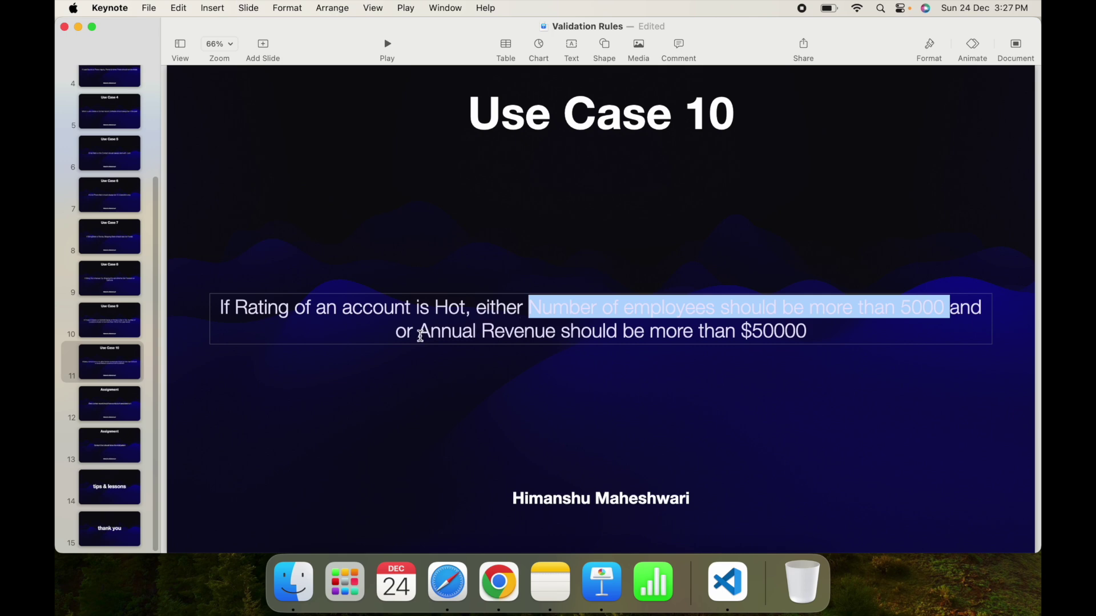
{"action": "left_click", "coordinate": [421, 335]}
{"action": "double_click", "coordinate": [965, 309]}
{"action": "key", "text": "BackSpace"}
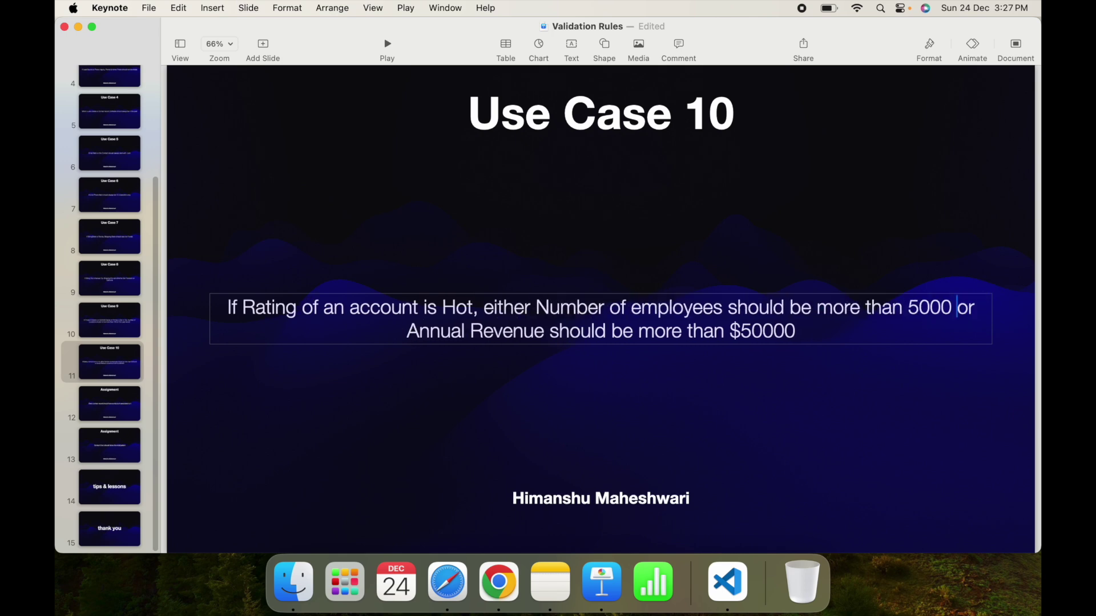
Compare the slide's 50000 revenue condition with the formula's Hot condition.
{"action": "double_click", "coordinate": [680, 330]}
{"action": "double_click", "coordinate": [766, 330]}
{"action": "key", "text": "ctrl+Right"}
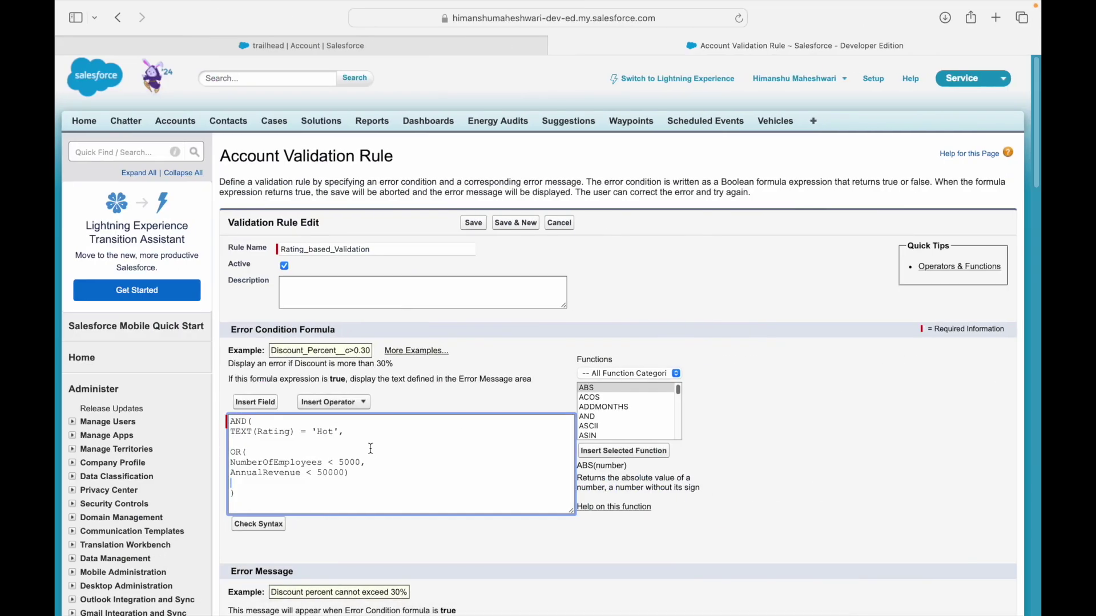
{"action": "double_click", "coordinate": [330, 431]}
{"action": "left_click", "coordinate": [371, 431]}
Recheck the slide's employees condition and remove the blank line before OR( in the formula.
{"action": "key", "text": "ctrl+Left"}
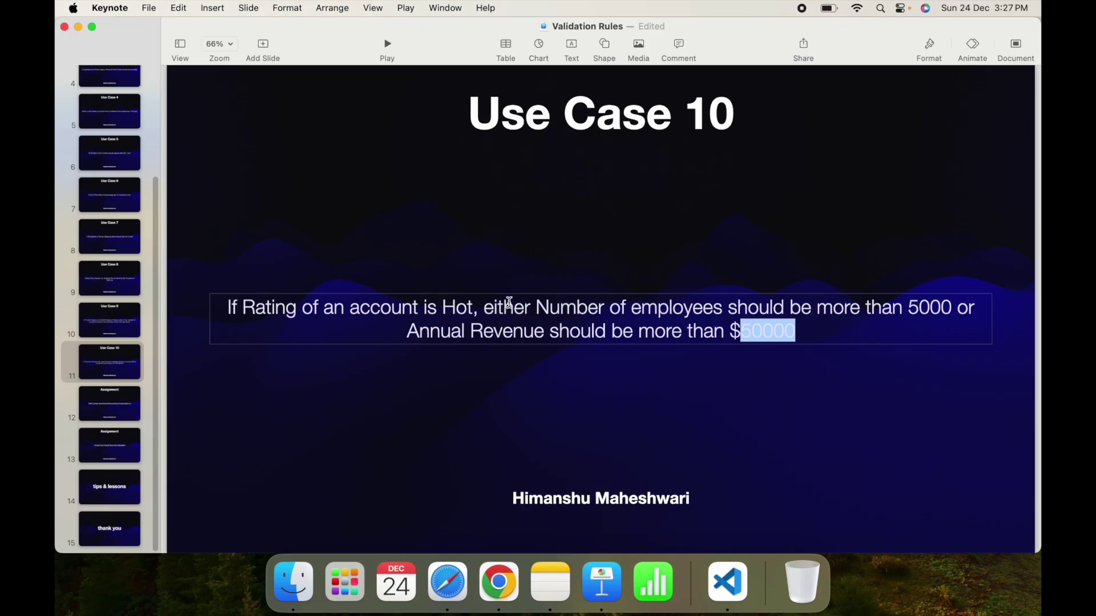
{"action": "left_click", "coordinate": [509, 304]}
{"action": "left_click_drag", "start_coordinate": [534, 314], "coordinate": [906, 306]}
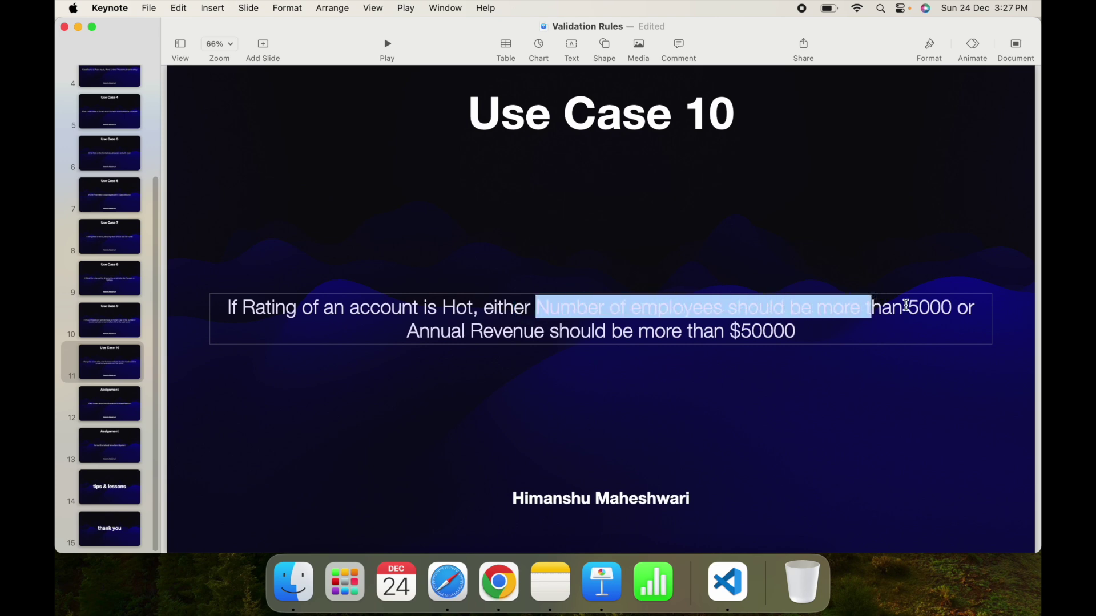
{"action": "left_click", "coordinate": [906, 307]}
{"action": "left_click_drag", "start_coordinate": [301, 311], "coordinate": [947, 306]}
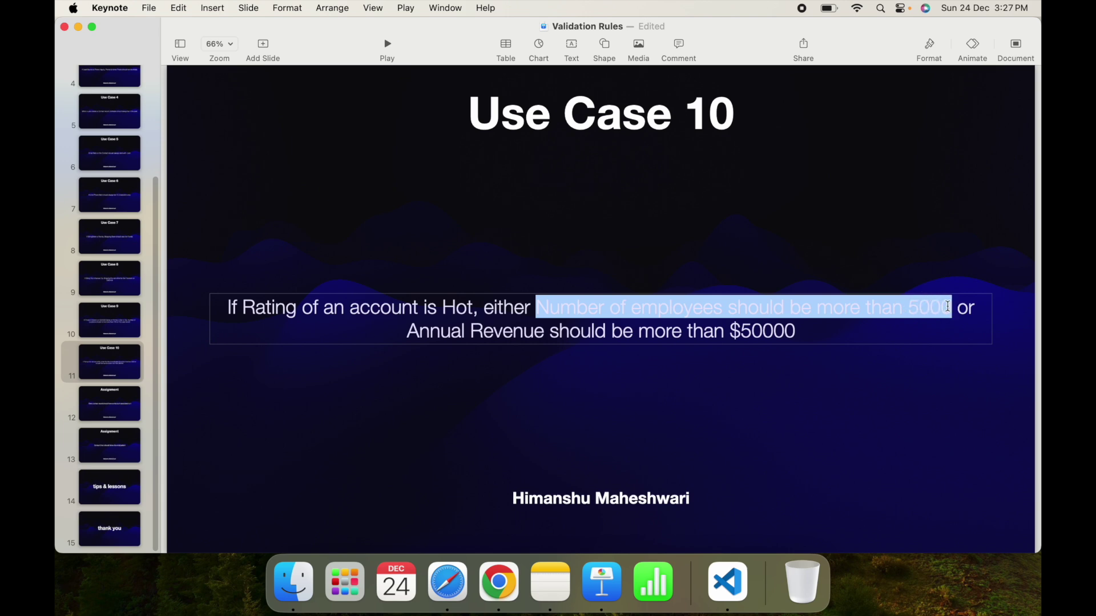
{"action": "double_click", "coordinate": [919, 310]}
{"action": "left_click", "coordinate": [849, 310]}
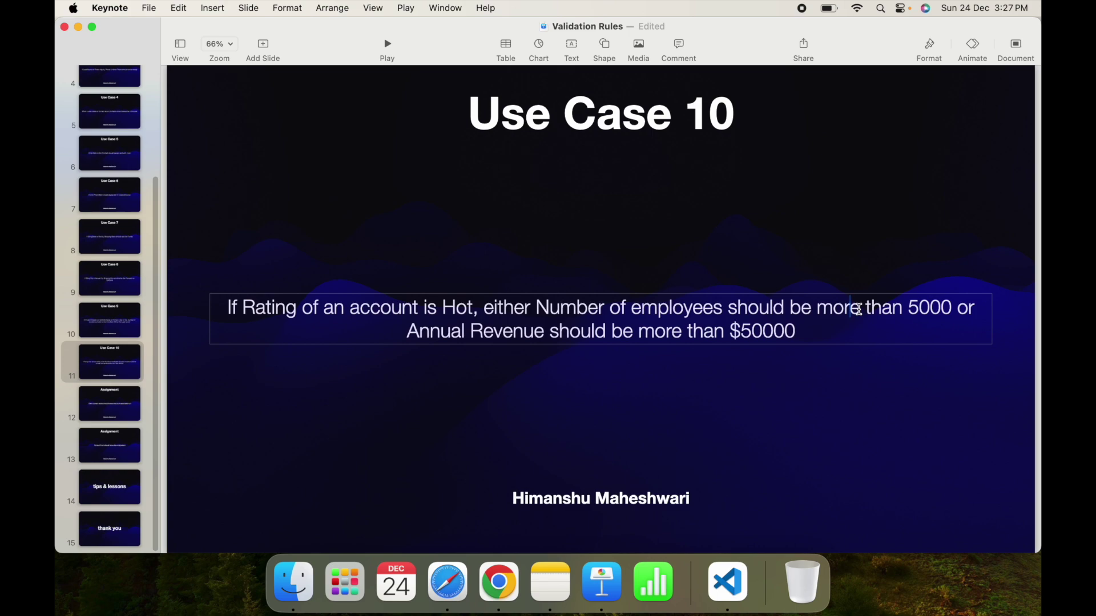
{"action": "key", "text": "ctrl+Right"}
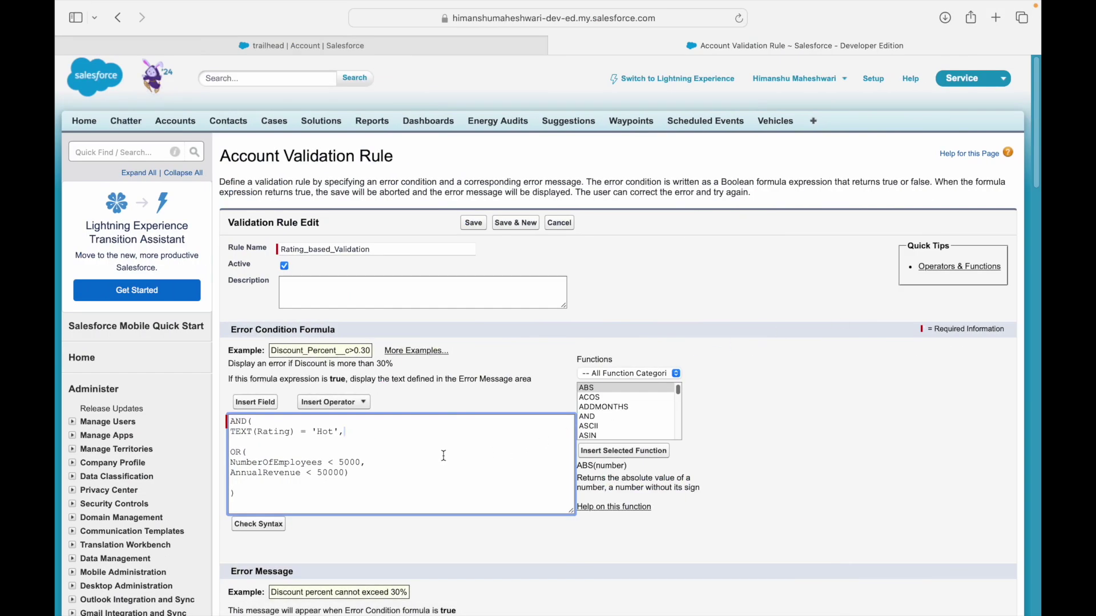
{"action": "key", "text": "BackSpace"}
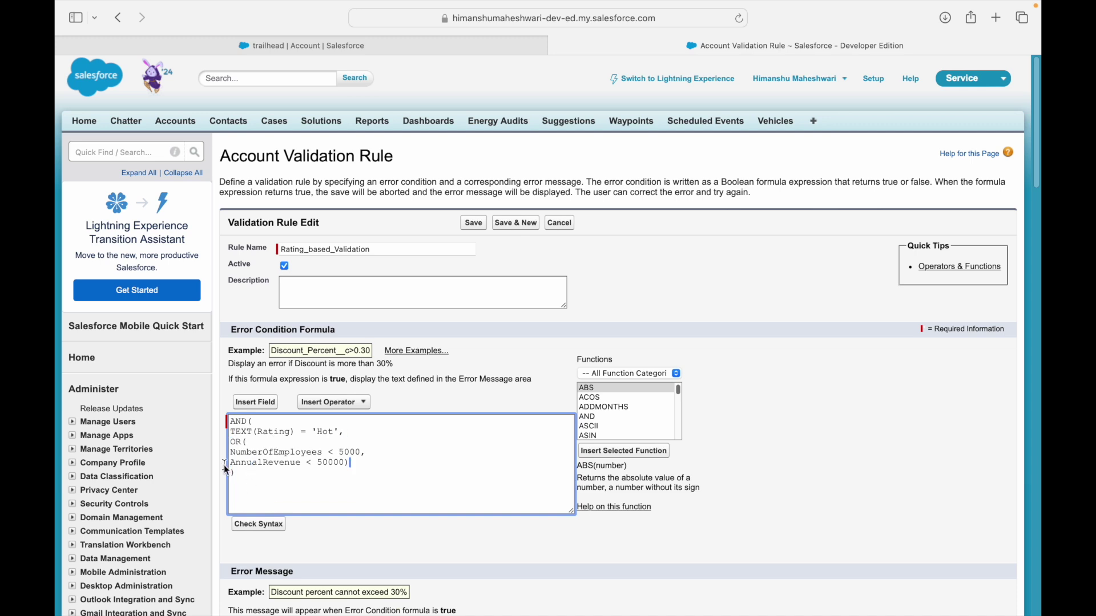
Save the revised validation rule and review its last two formula lines.
{"action": "left_click", "coordinate": [473, 223]}
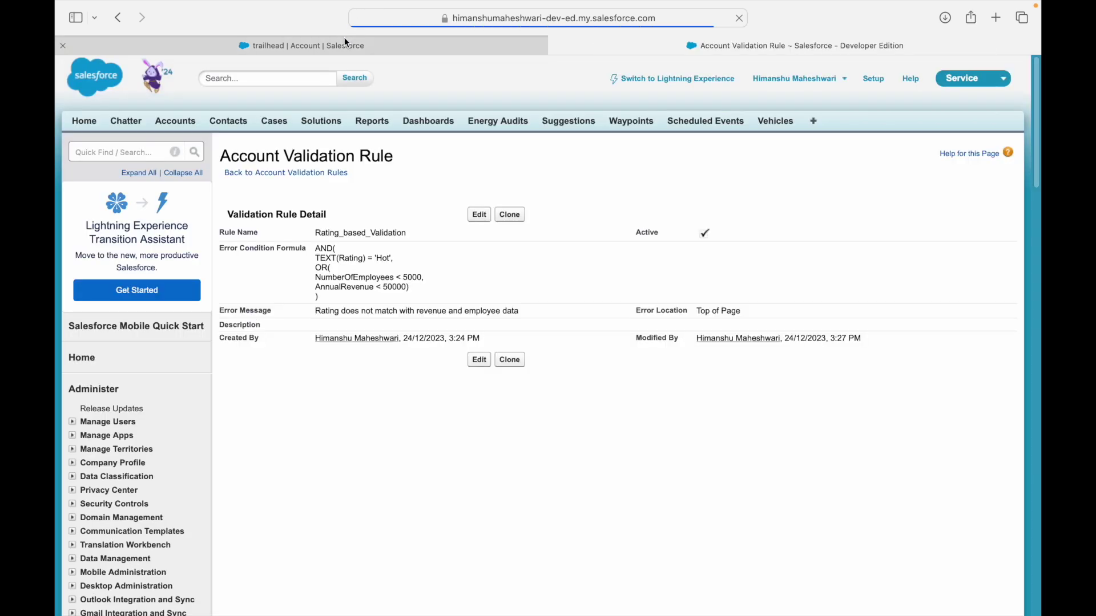
{"action": "left_click", "coordinate": [344, 45]}
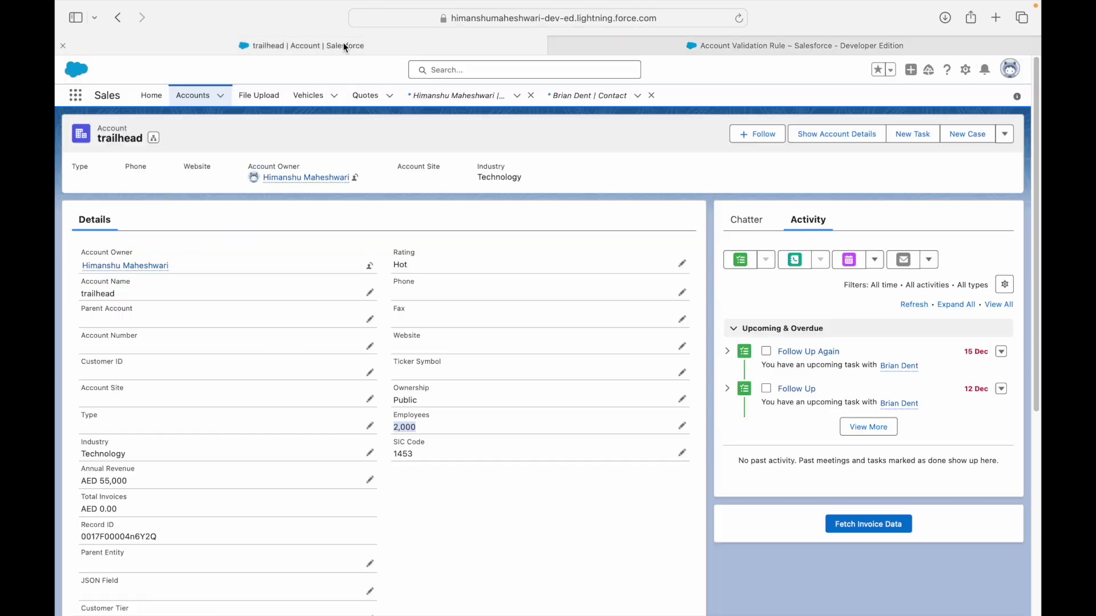
{"action": "left_click", "coordinate": [536, 478]}
{"action": "left_click", "coordinate": [620, 51]}
{"action": "left_click_drag", "start_coordinate": [409, 293], "coordinate": [306, 276]}
{"action": "left_click", "coordinate": [393, 418]}
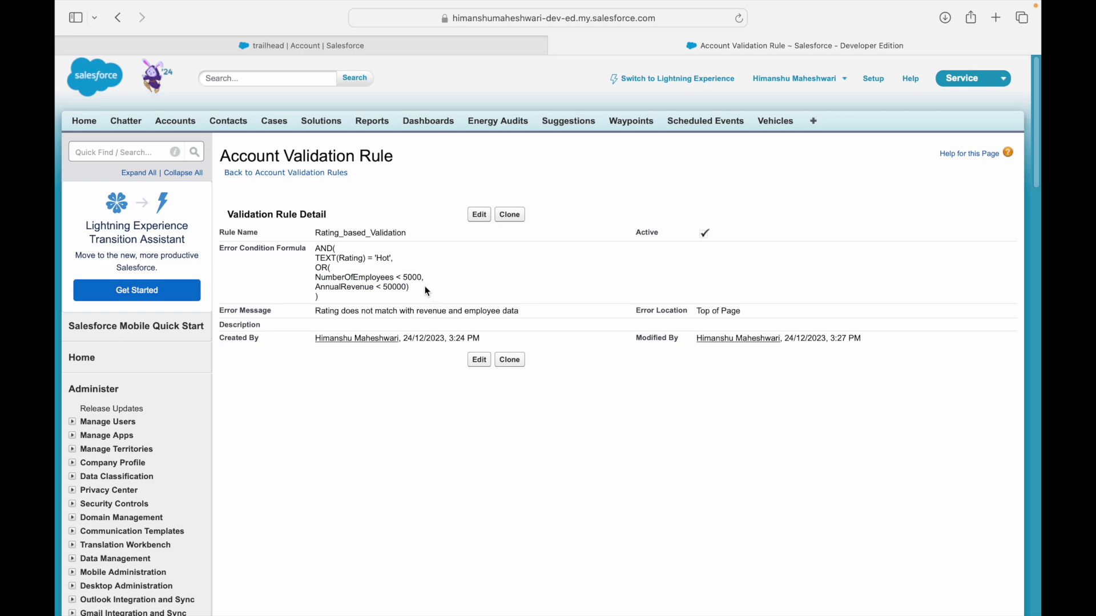
Change the trailhead account's Employees from 2000 to 6,000 and save it.
{"action": "left_click", "coordinate": [419, 44]}
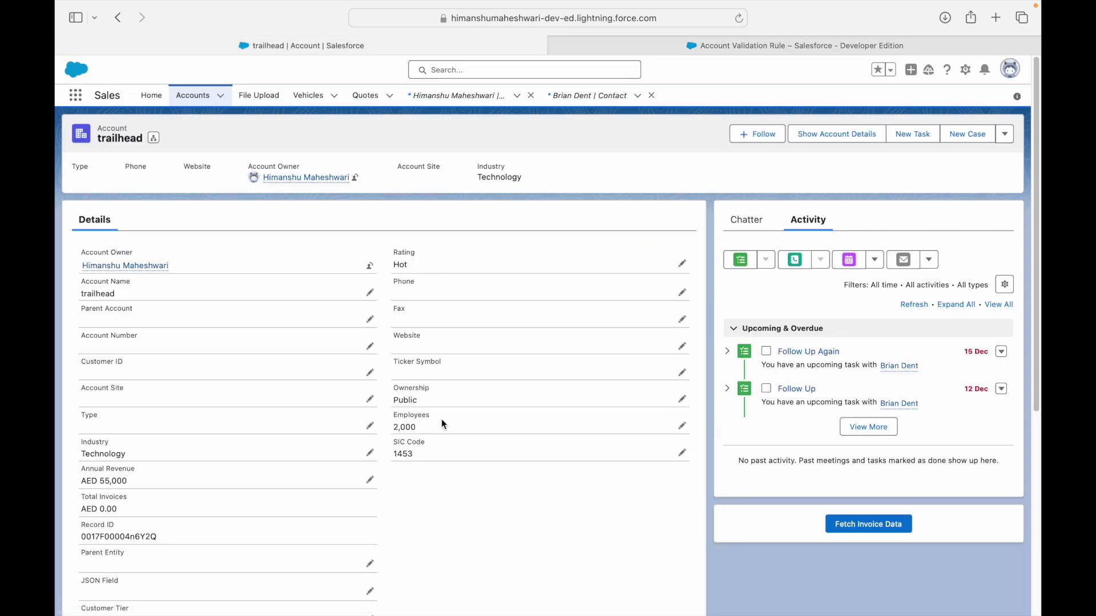
{"action": "left_click", "coordinate": [682, 426]}
{"action": "double_click", "coordinate": [435, 437]}
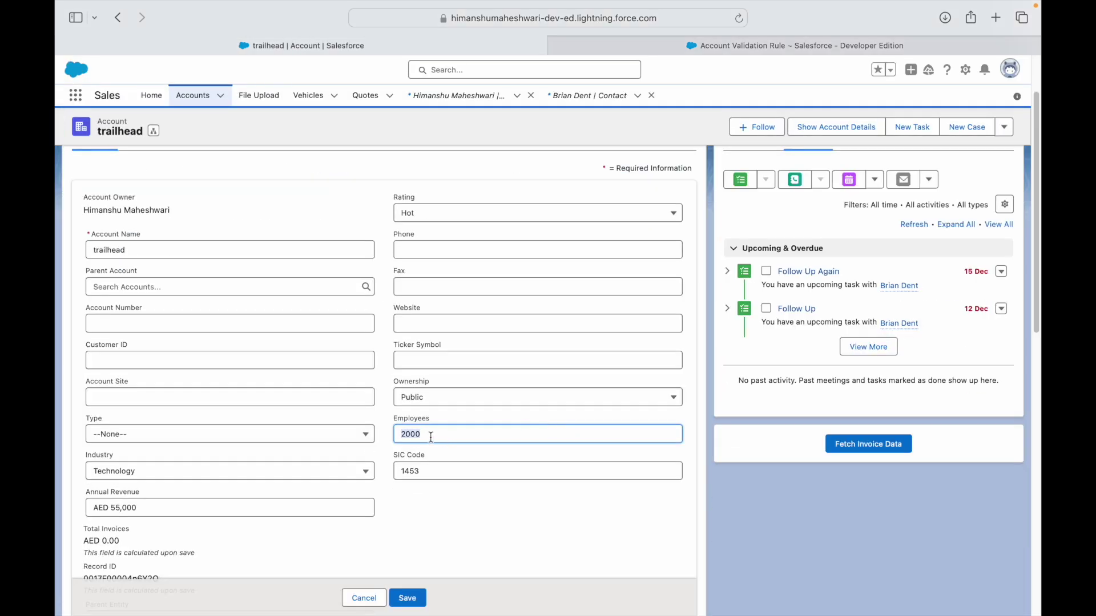
{"action": "type", "text": "600"}
{"action": "key", "text": "ctrl+Left"}
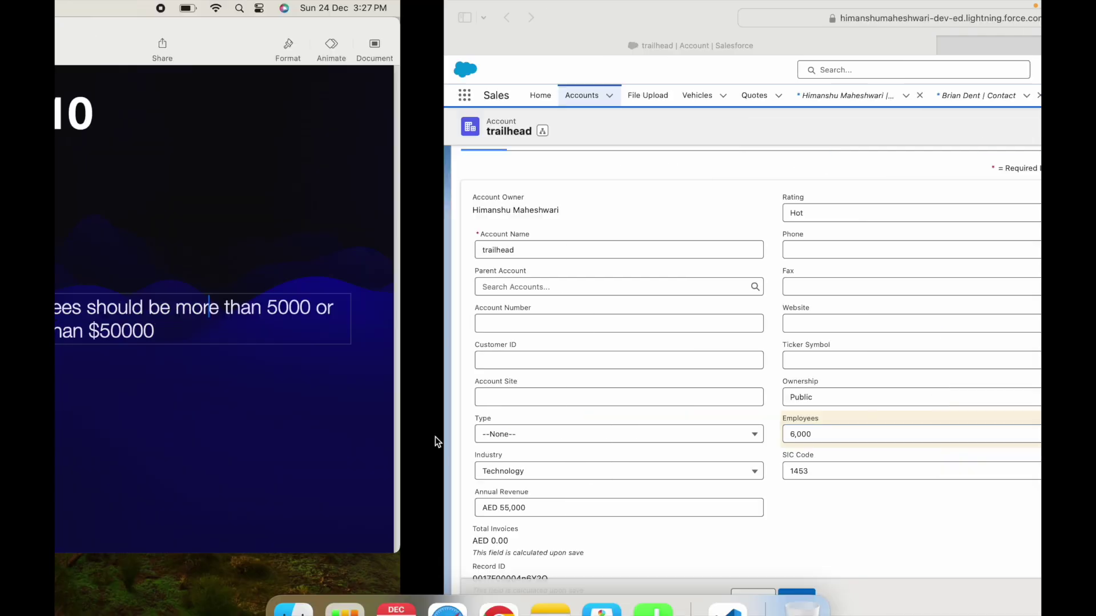
{"action": "left_click_drag", "start_coordinate": [469, 316], "coordinate": [738, 300]}
{"action": "left_click", "coordinate": [738, 300]}
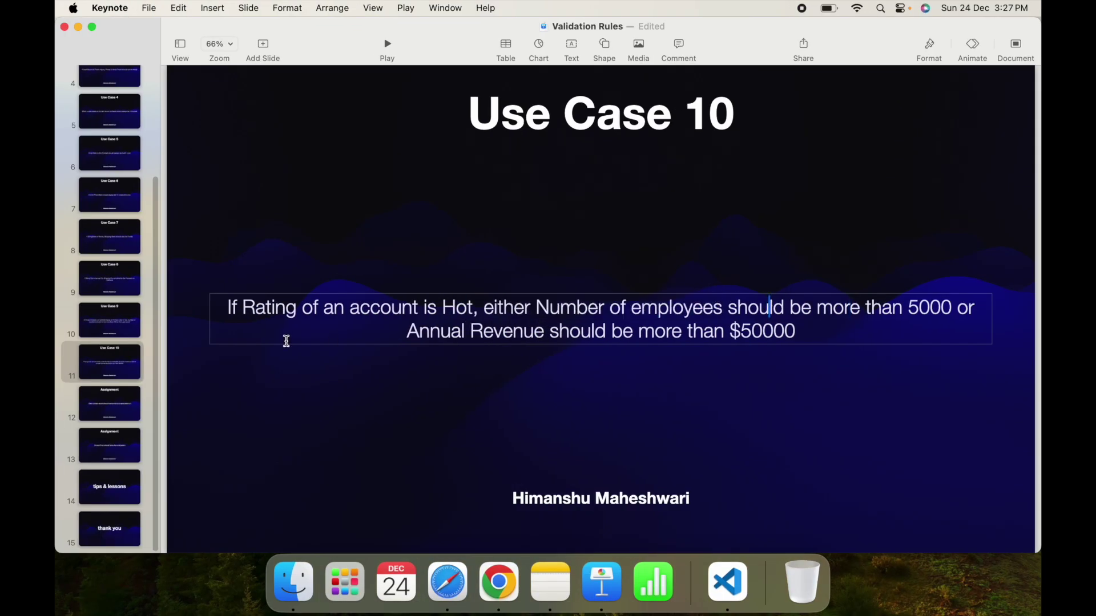
{"action": "left_click_drag", "start_coordinate": [269, 305], "coordinate": [741, 330]}
{"action": "left_click", "coordinate": [671, 311]}
{"action": "left_click", "coordinate": [832, 328]}
{"action": "key", "text": "ctrl+Right"}
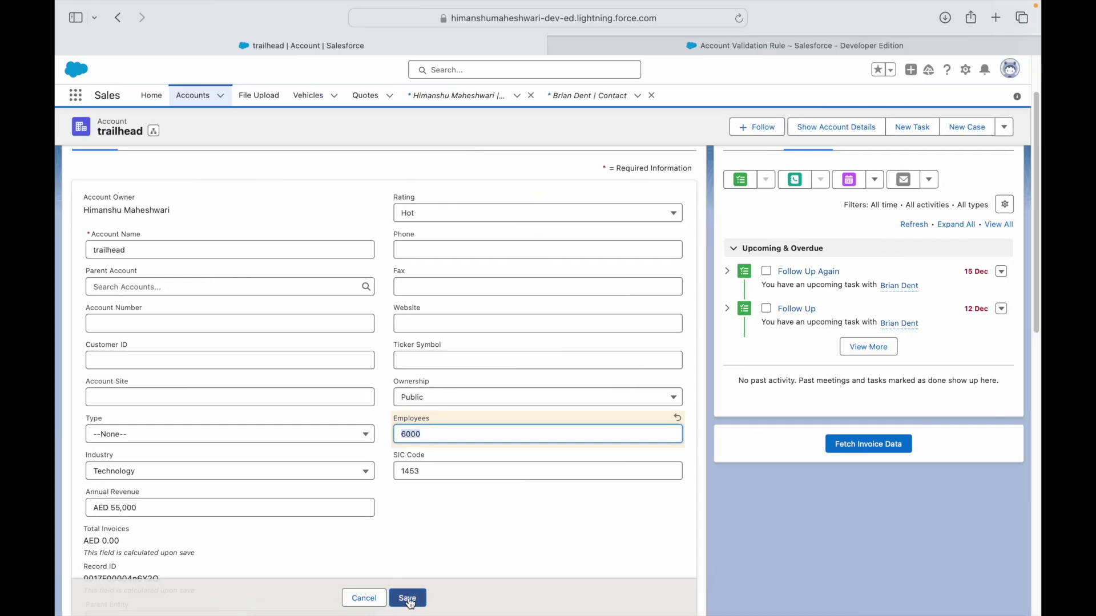
{"action": "left_click", "coordinate": [408, 599]}
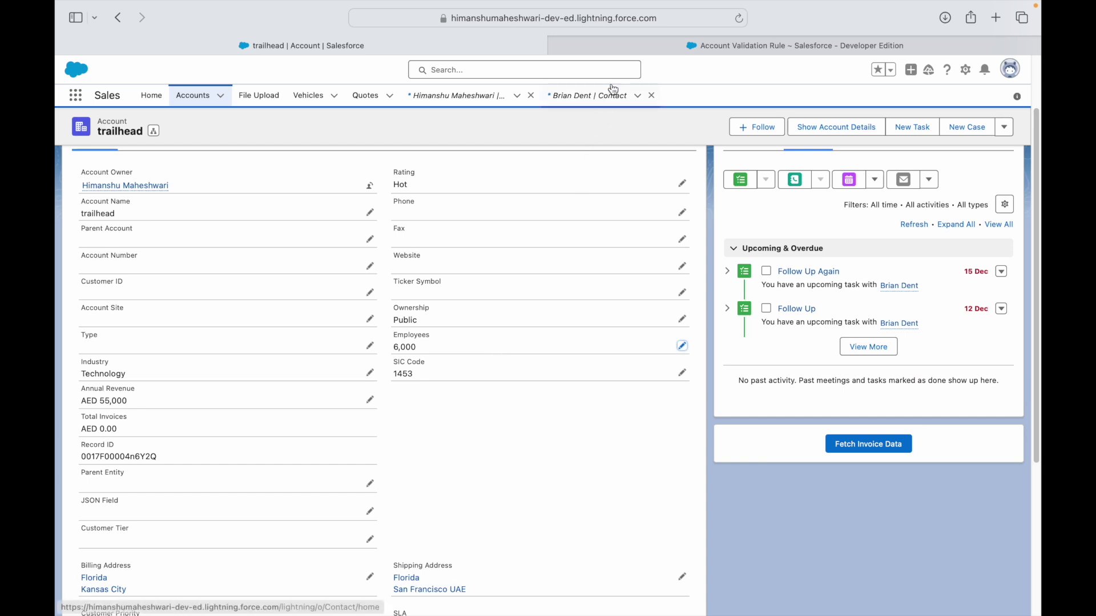
Reread the formula's employees and revenue conditions after the successful save.
{"action": "left_click", "coordinate": [623, 48]}
{"action": "left_click_drag", "start_coordinate": [316, 277], "coordinate": [422, 278]}
{"action": "left_click_drag", "start_coordinate": [316, 287], "coordinate": [407, 287]}
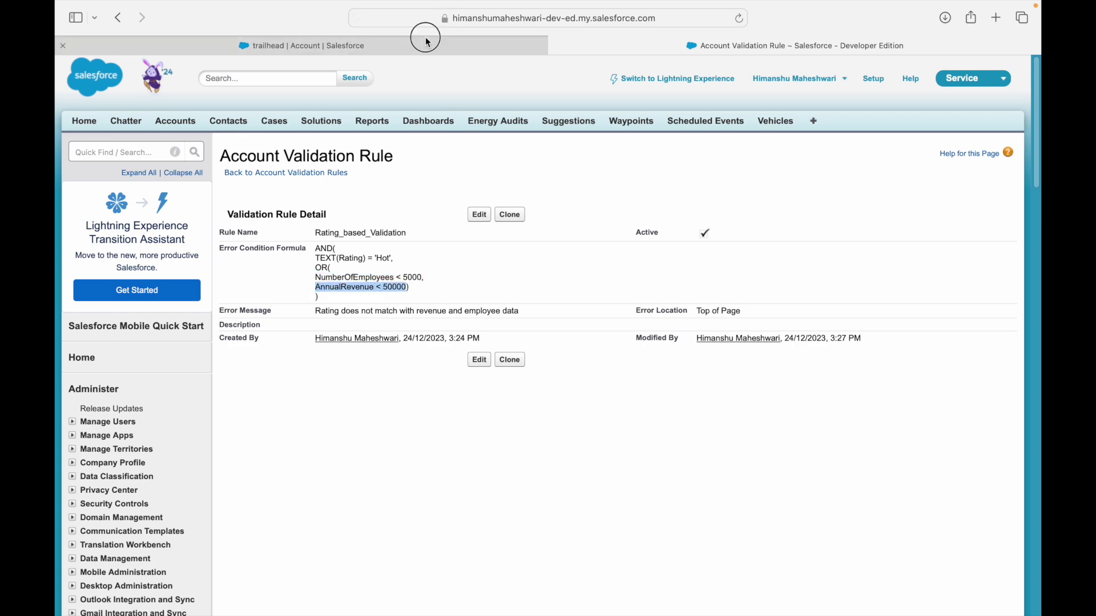
{"action": "left_click", "coordinate": [428, 42]}
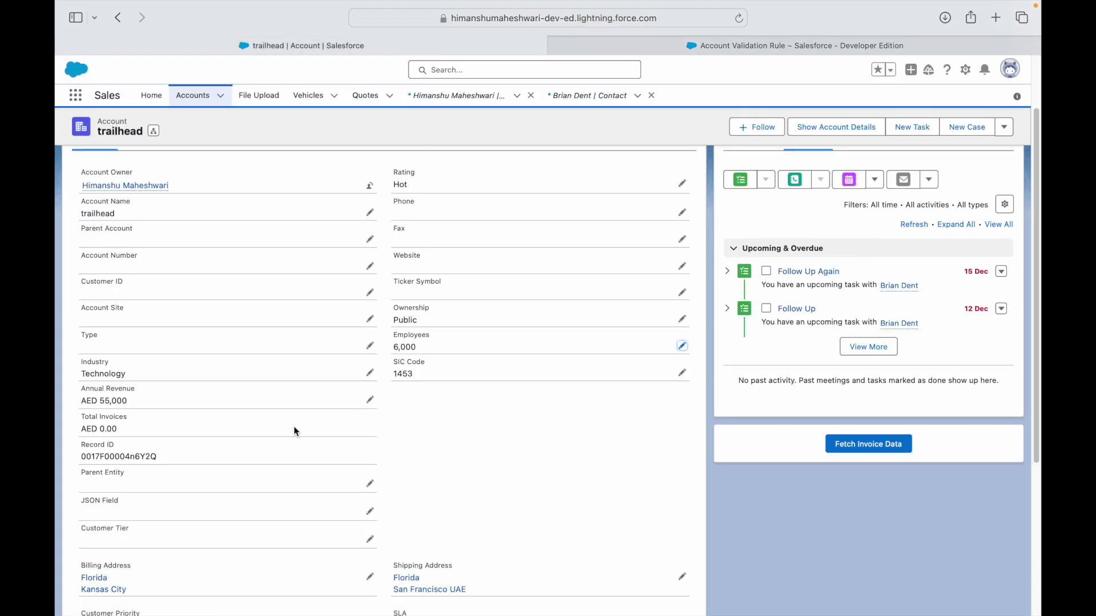
Set trailhead's Annual Revenue to 45,000 and save, triggering the rule's error.
{"action": "left_click", "coordinate": [374, 401]}
{"action": "key", "text": "BackSpace"}
{"action": "type", "text": "4"}
{"action": "left_click", "coordinate": [477, 440]}
{"action": "left_click", "coordinate": [408, 598]}
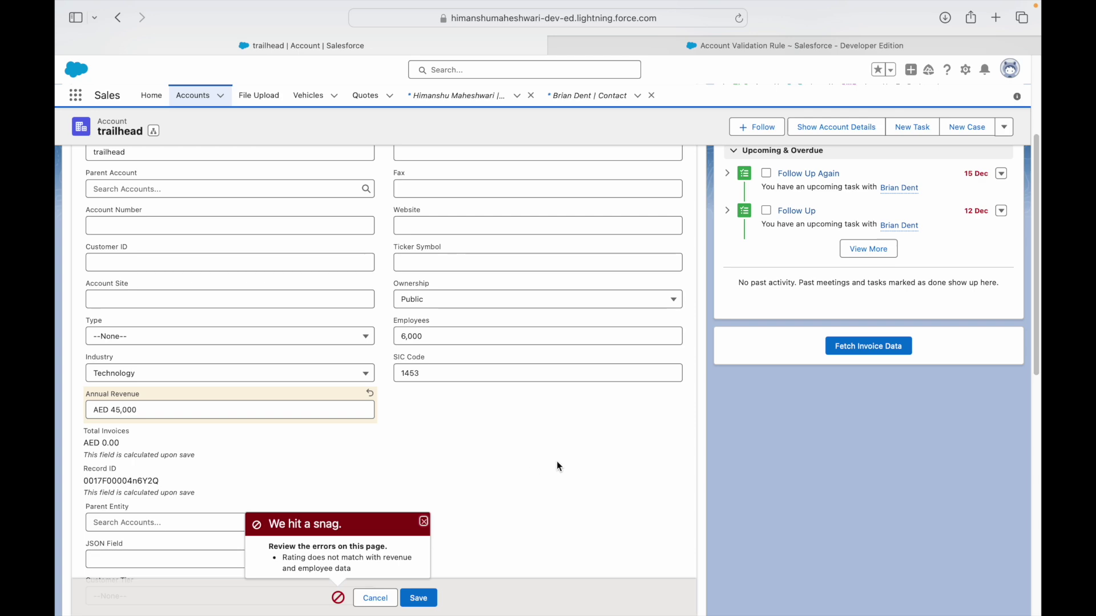
Review the slide's Hot rating, employees and revenue conditions.
{"action": "key", "text": "ctrl+Left"}
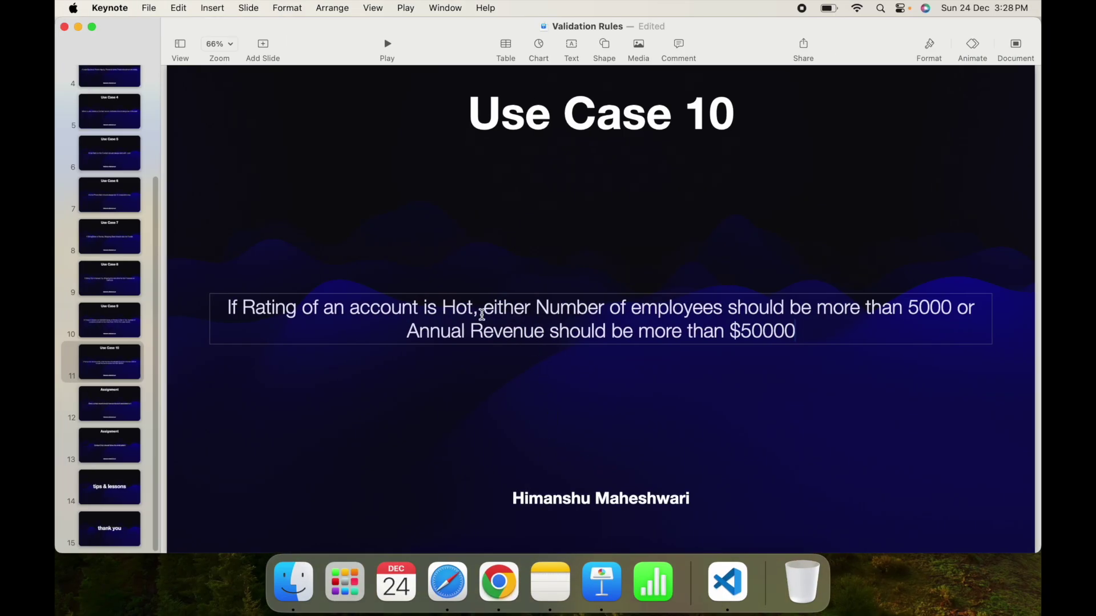
{"action": "left_click_drag", "start_coordinate": [544, 313], "coordinate": [722, 308]}
{"action": "left_click", "coordinate": [728, 309]}
{"action": "left_click_drag", "start_coordinate": [609, 312], "coordinate": [919, 314]}
{"action": "left_click_drag", "start_coordinate": [511, 327], "coordinate": [765, 326]}
{"action": "left_click_drag", "start_coordinate": [516, 312], "coordinate": [696, 312]}
{"action": "left_click_drag", "start_coordinate": [633, 331], "coordinate": [730, 331]}
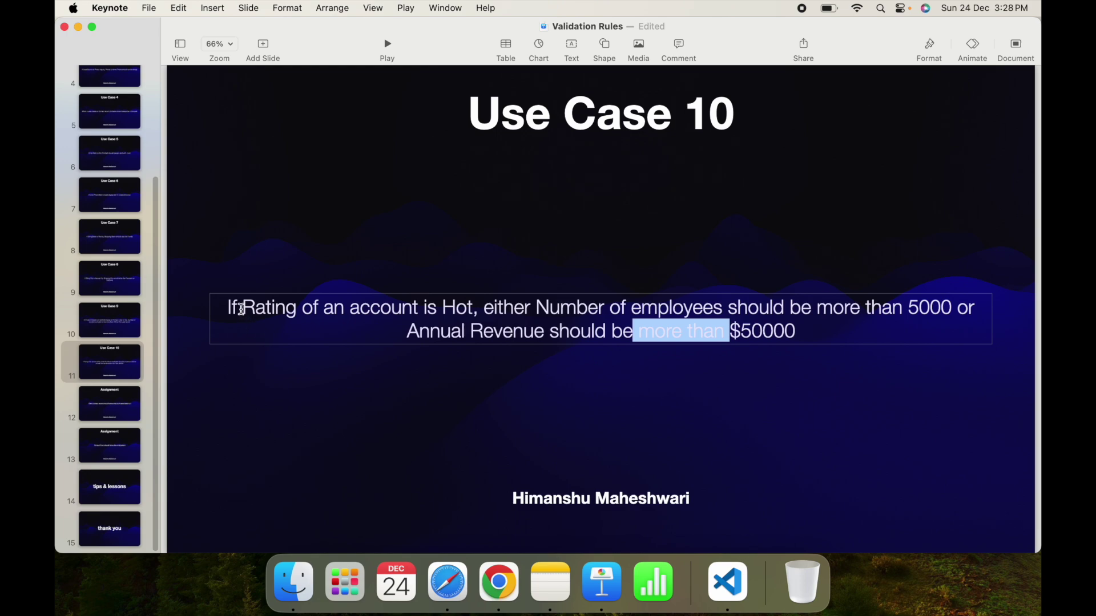
{"action": "left_click_drag", "start_coordinate": [237, 309], "coordinate": [460, 309]}
{"action": "left_click", "coordinate": [469, 309]}
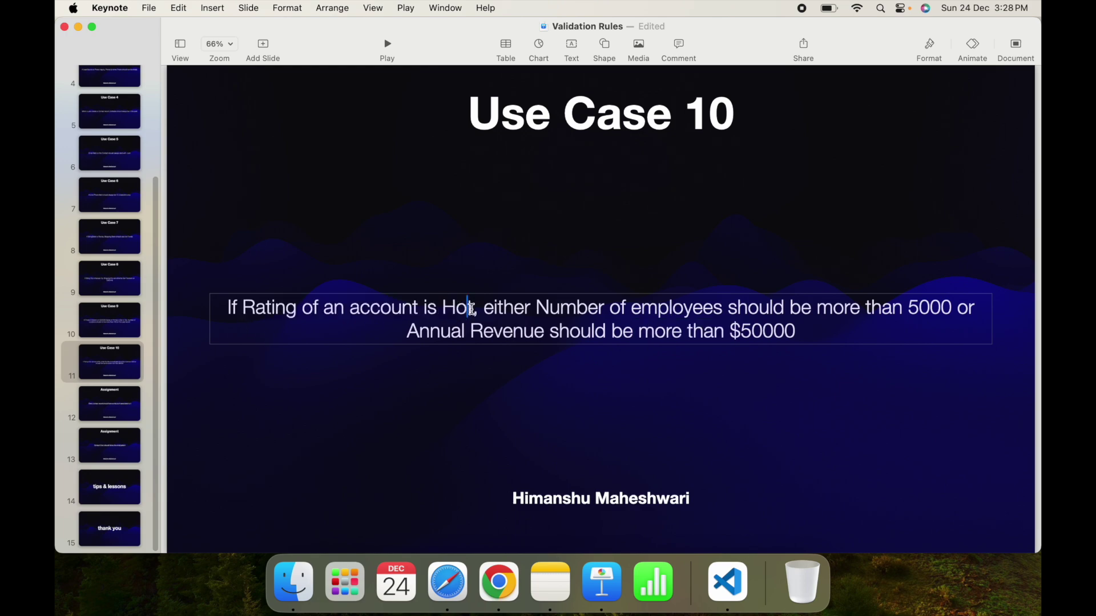
Reopen Rating_based_Validation for editing.
{"action": "key", "text": "ctrl+Right"}
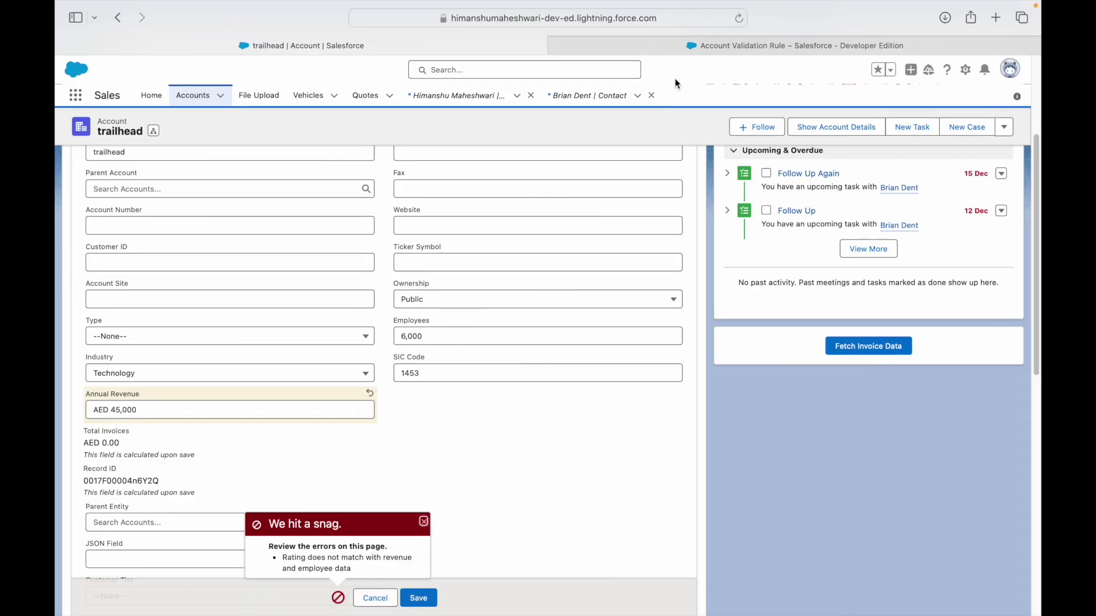
{"action": "left_click", "coordinate": [671, 49]}
{"action": "left_click", "coordinate": [292, 508]}
{"action": "left_click", "coordinate": [481, 216]}
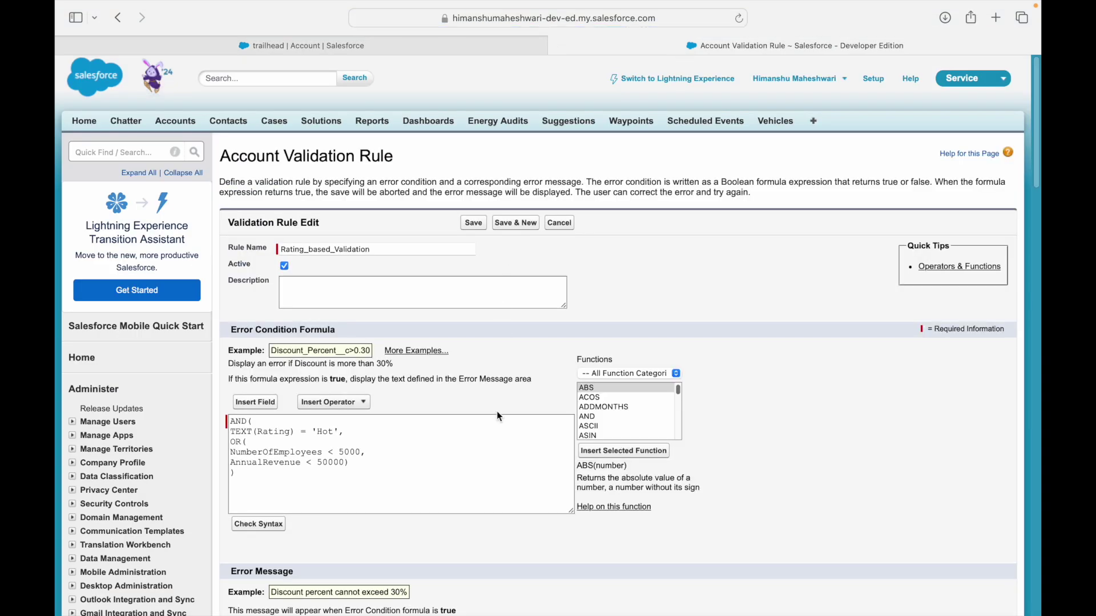
Insert a new line after the Hot condition in the formula.
{"action": "double_click", "coordinate": [263, 432]}
{"action": "double_click", "coordinate": [325, 432]}
{"action": "left_click", "coordinate": [351, 437]}
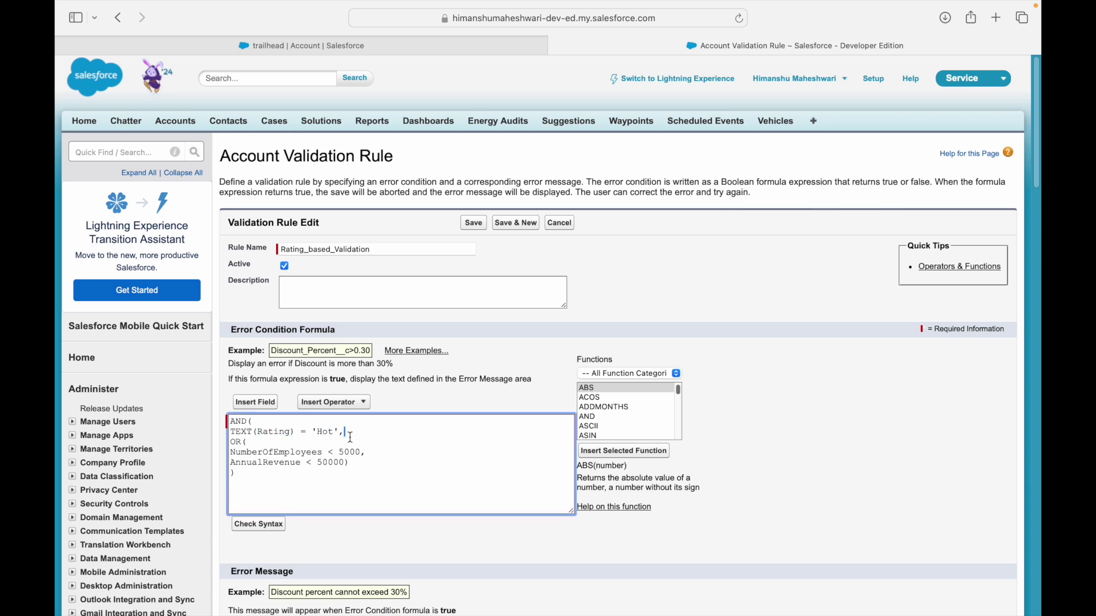
{"action": "key", "text": "Return"}
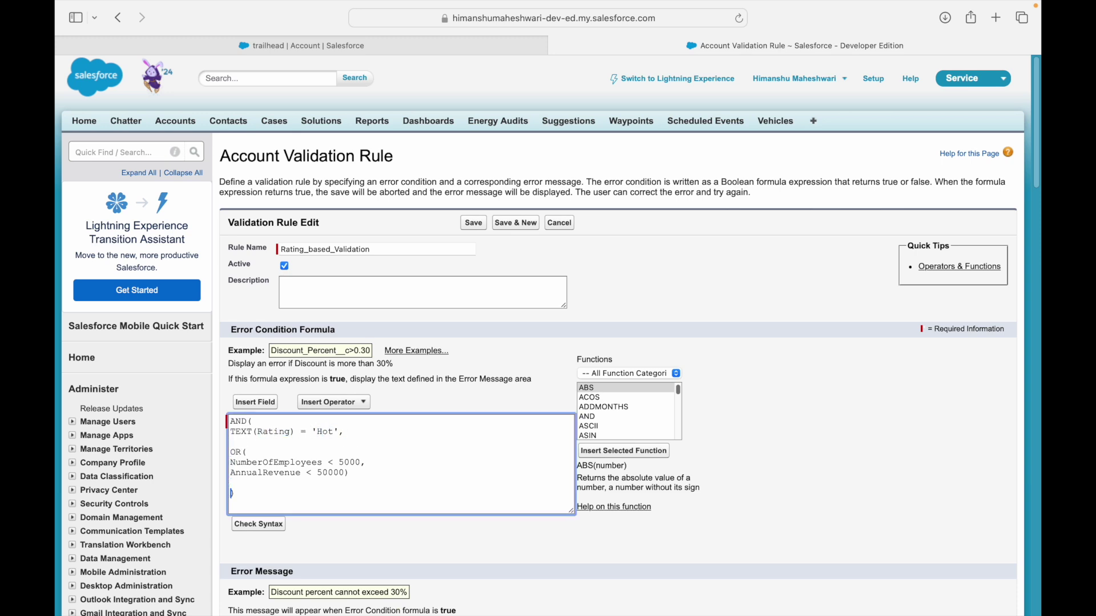
{"action": "key", "text": "shift+Down"}
{"action": "key", "text": "shift+Down"}
{"action": "key", "text": "shift+Down"}
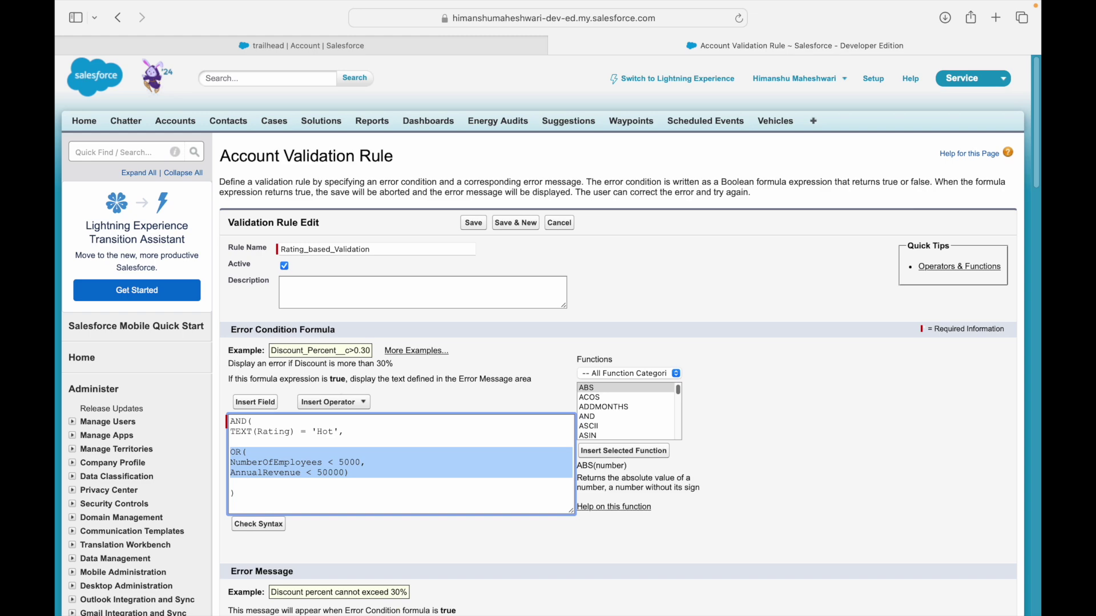
{"action": "key", "text": "Right"}
{"action": "key", "text": "Up"}
{"action": "key", "text": "Up"}
{"action": "key", "text": "shift+super+Right"}
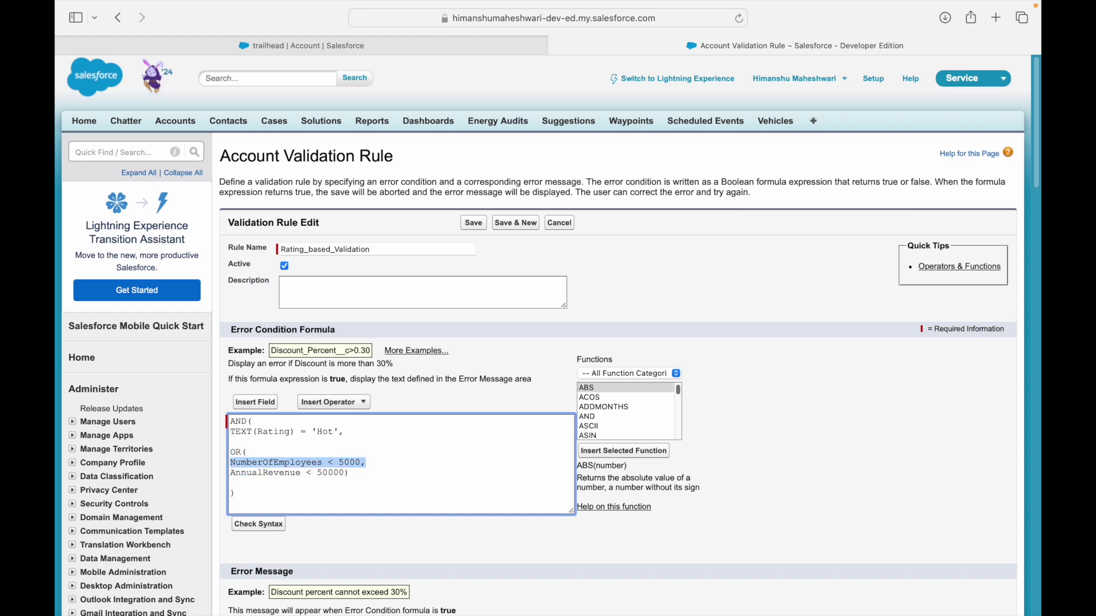
Type the notes 'Rating is hot and', 'number of employees < 5000' and 'and annual'.
{"action": "key", "text": "ctrl+Left"}
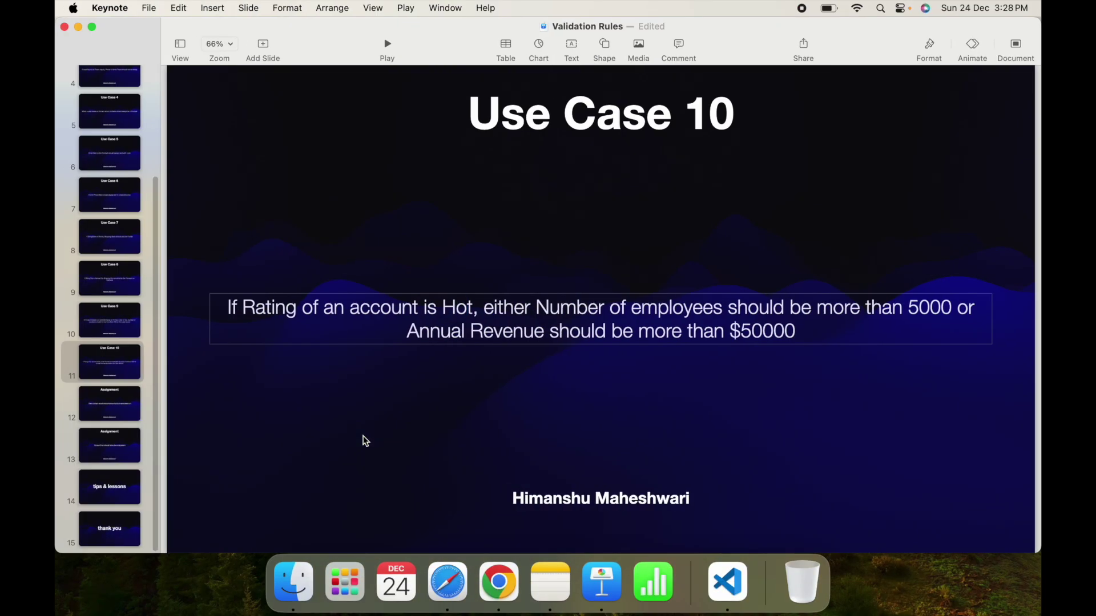
{"action": "key", "text": "ctrl+Right"}
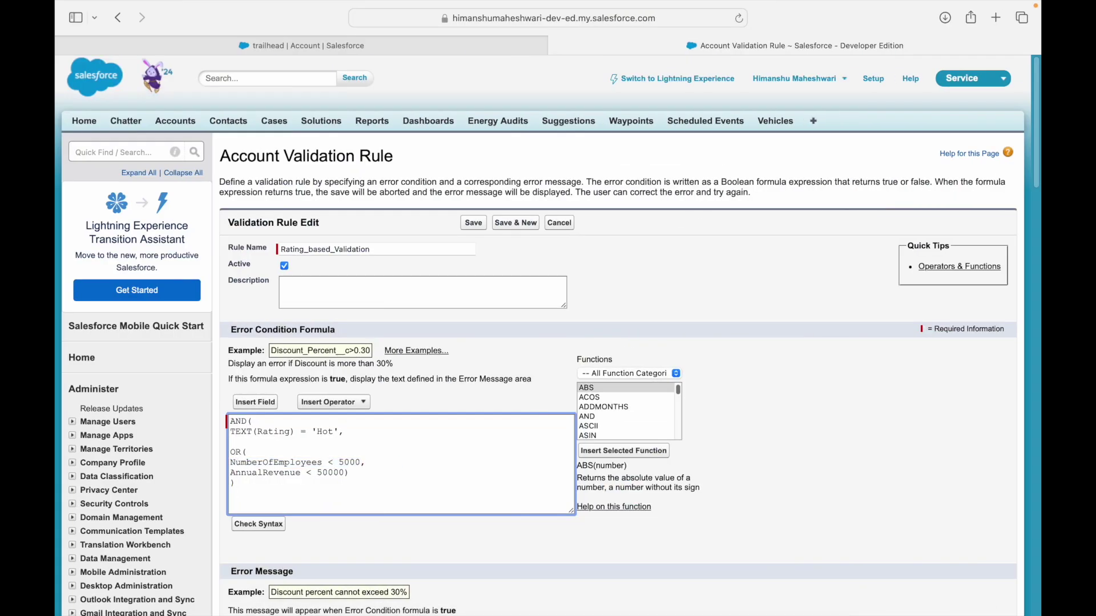
{"action": "type", "text": "Rating is hot and"}
{"action": "key", "text": "Return"}
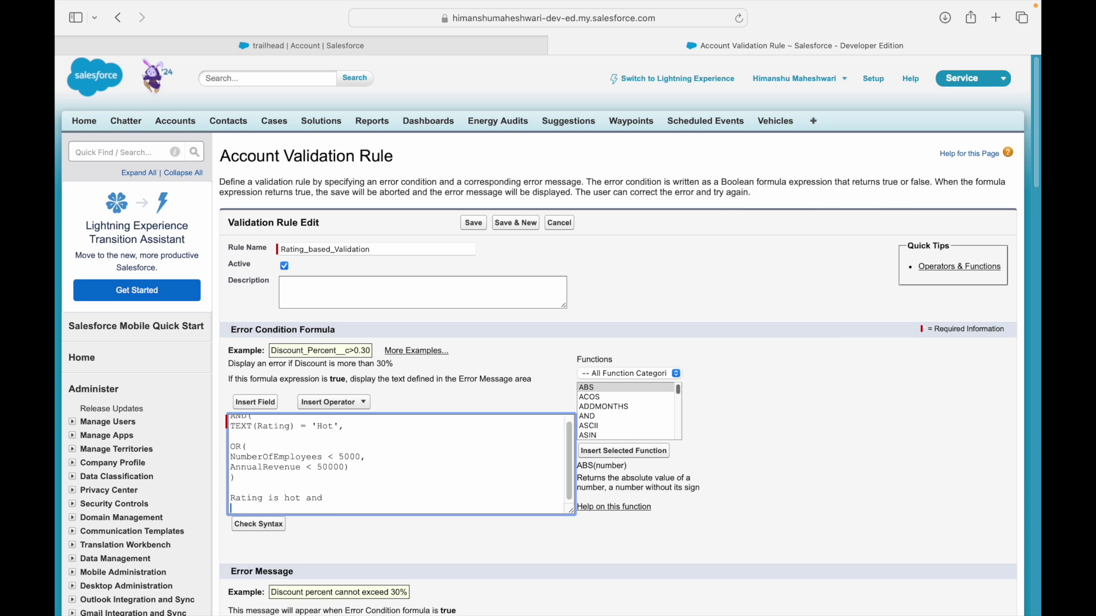
{"action": "type", "text": "e"}
{"action": "type", "text": "number of employee"}
{"action": "key", "text": "ctrl+Left"}
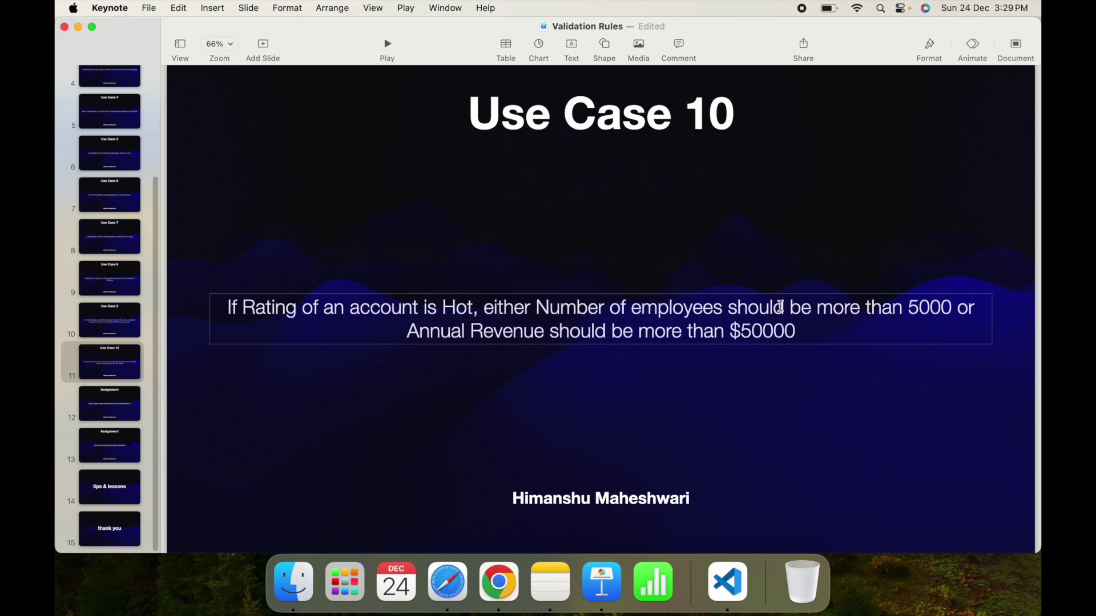
{"action": "key", "text": "ctrl+Right"}
{"action": "type", "text": "s < 5000"}
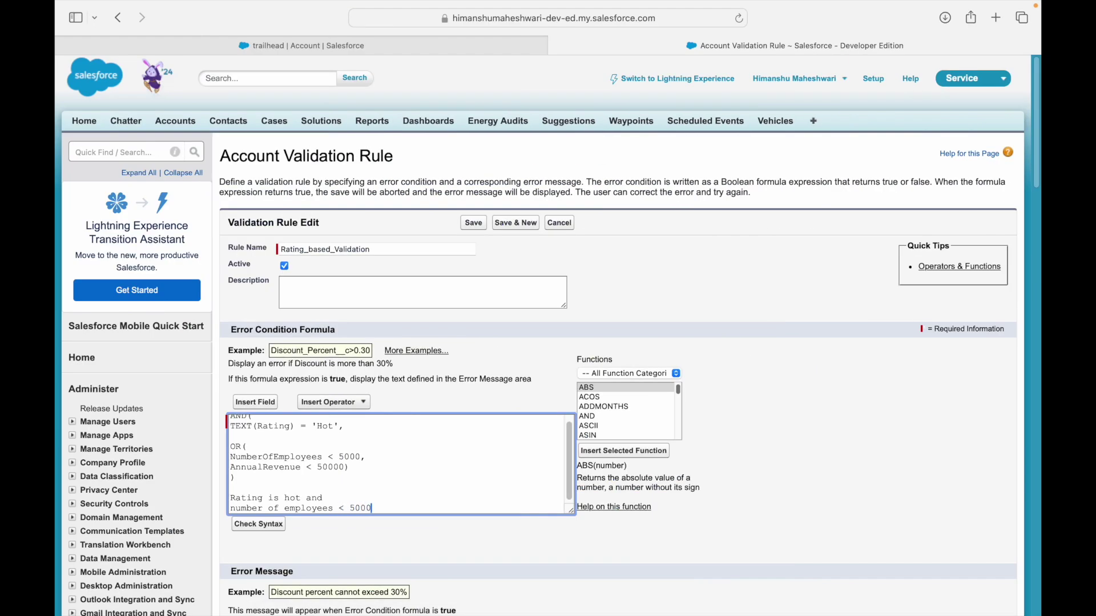
{"action": "key", "text": "Return"}
{"action": "type", "text": "and"}
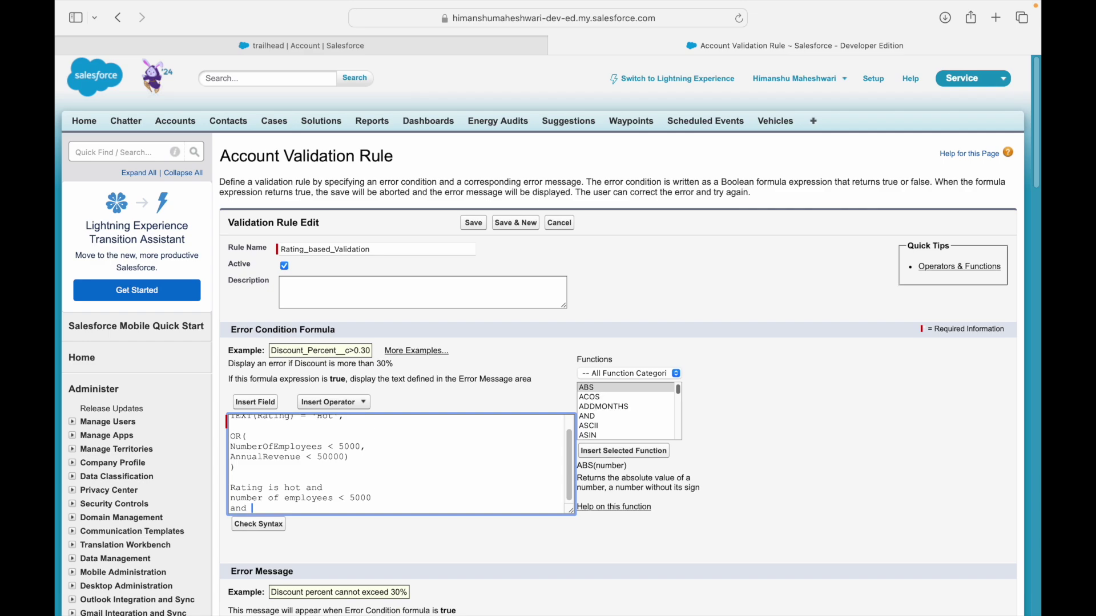
{"action": "key", "text": "ctrl+Left"}
{"action": "key", "text": "ctrl+Right"}
{"action": "type", "text": "ann"}
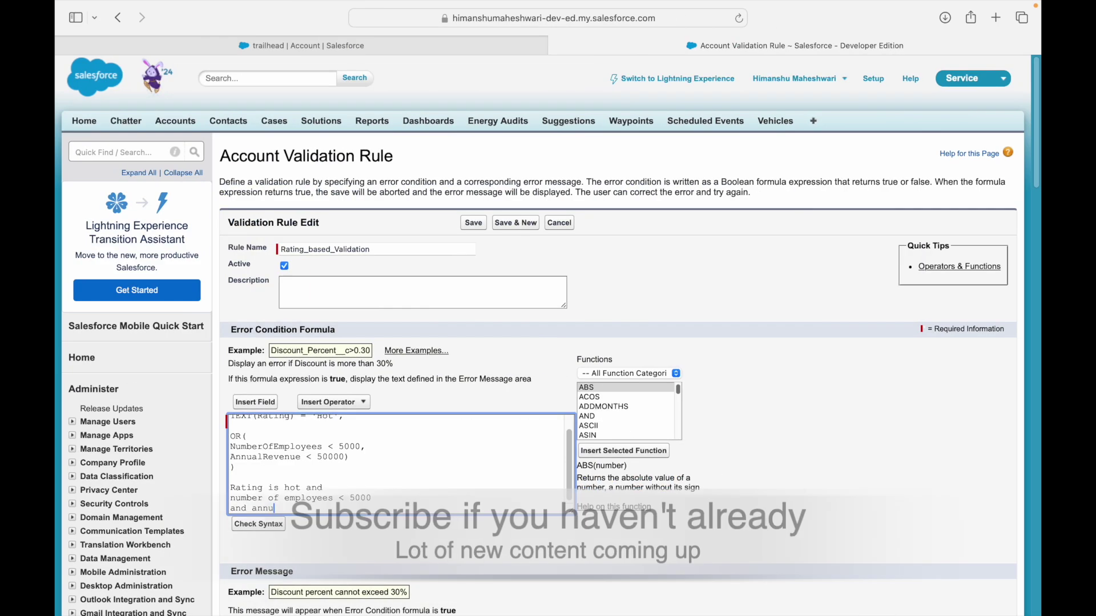
{"action": "type", "text": "ual revenue < 50000"}
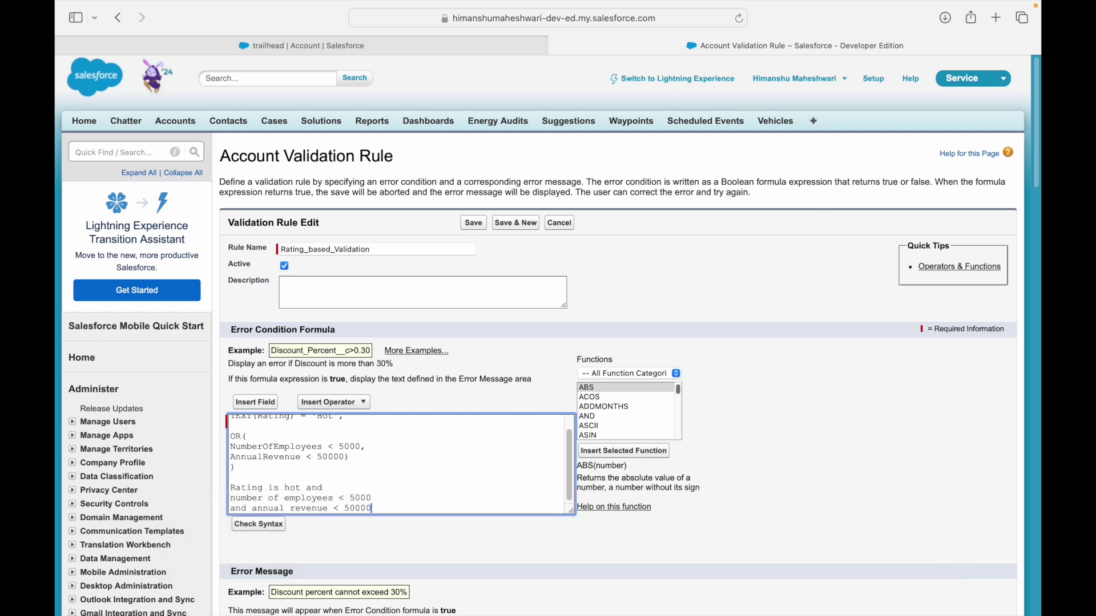
Select the three note lines one by one to check them.
{"action": "key", "text": "shift+Down"}
{"action": "key", "text": "shift+Down"}
{"action": "key", "text": "shift+Down"}
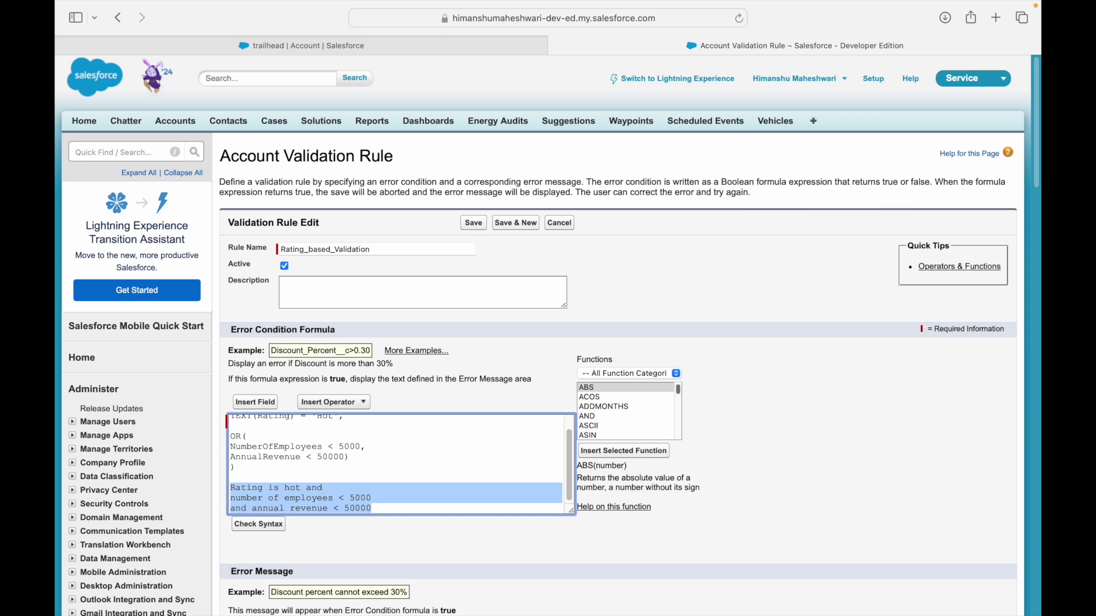
{"action": "key", "text": "Up"}
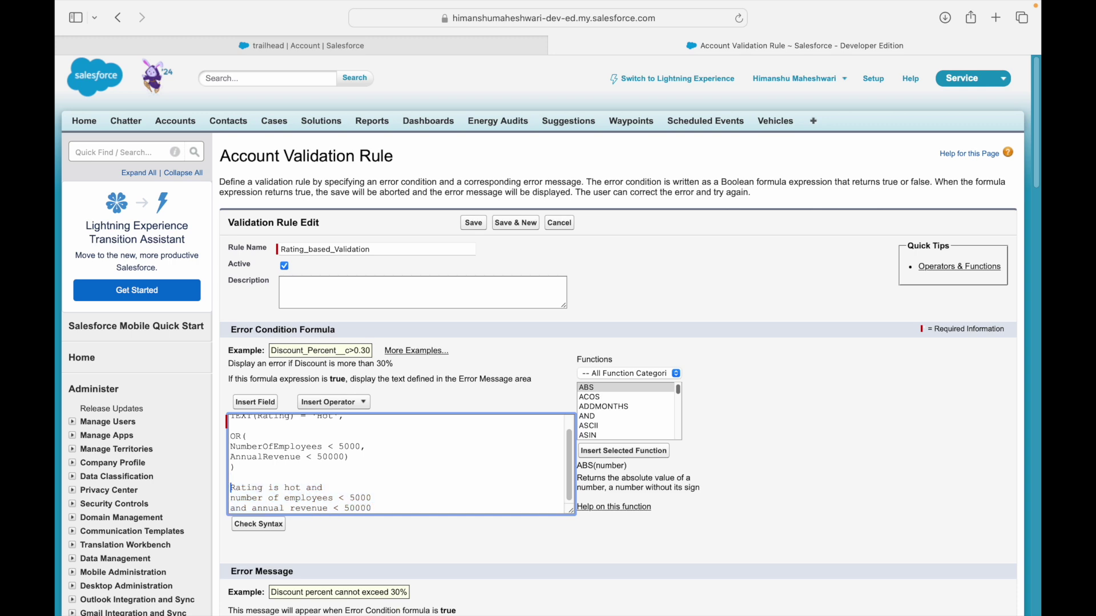
{"action": "key", "text": "shift+Down"}
{"action": "key", "text": "Right"}
{"action": "key", "text": "shift+Down"}
{"action": "key", "text": "Right"}
{"action": "key", "text": "shift+Down"}
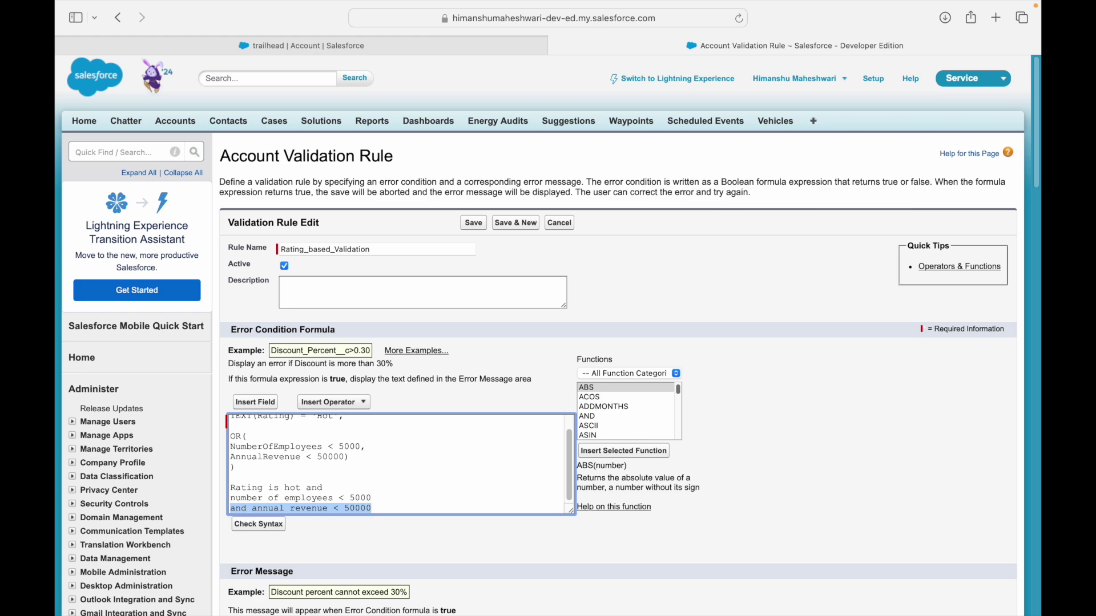
{"action": "key", "text": "ctrl+Left"}
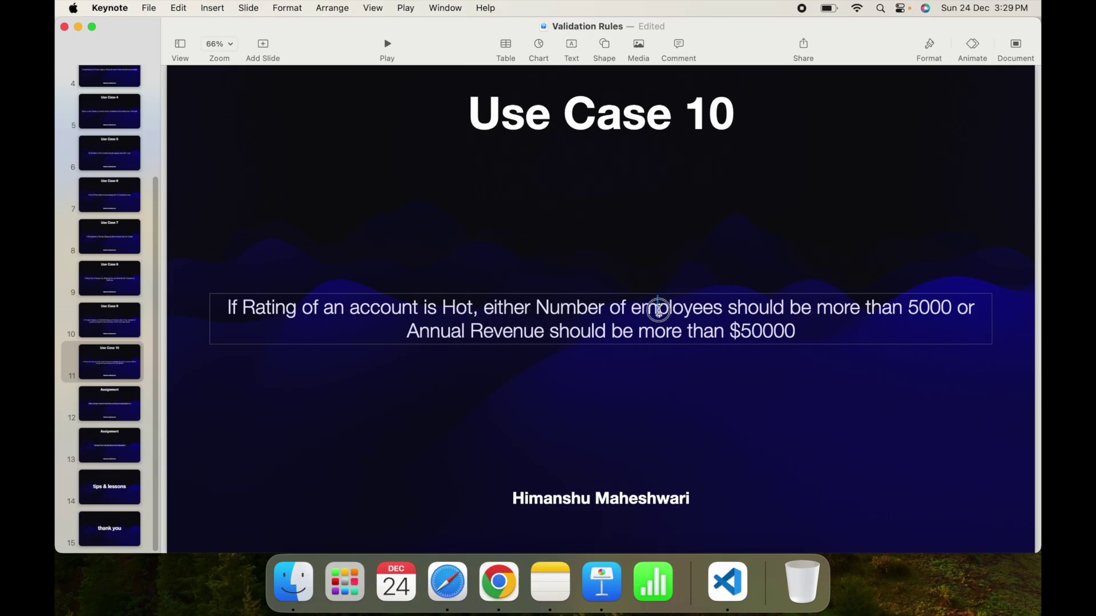
Recheck the slide's Hot, 5000-employee and 50000-revenue conditions, then place the caret after OR(.
{"action": "double_click", "coordinate": [526, 325]}
{"action": "left_click_drag", "start_coordinate": [538, 305], "coordinate": [734, 301]}
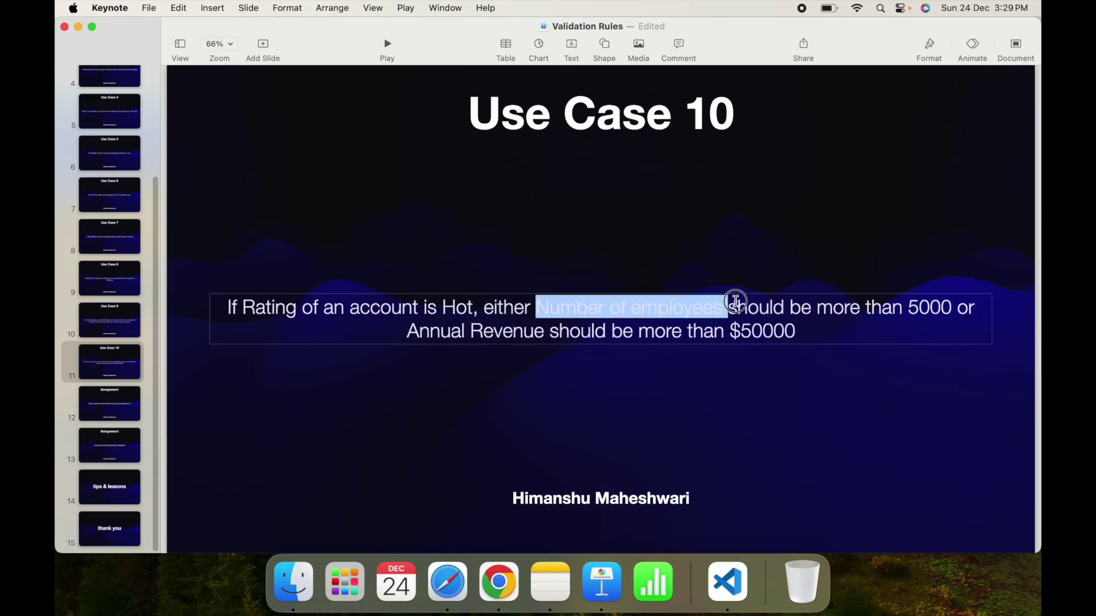
{"action": "double_click", "coordinate": [942, 306]}
{"action": "left_click_drag", "start_coordinate": [451, 330], "coordinate": [544, 331]}
{"action": "double_click", "coordinate": [750, 331]}
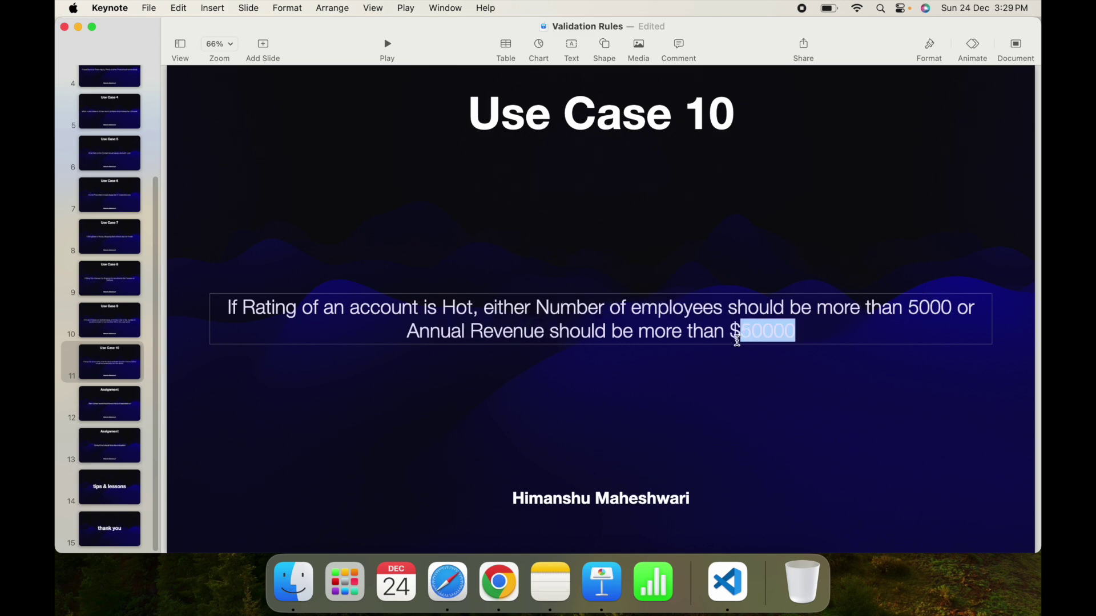
{"action": "left_click_drag", "start_coordinate": [479, 313], "coordinate": [301, 311]}
{"action": "left_click", "coordinate": [335, 309]}
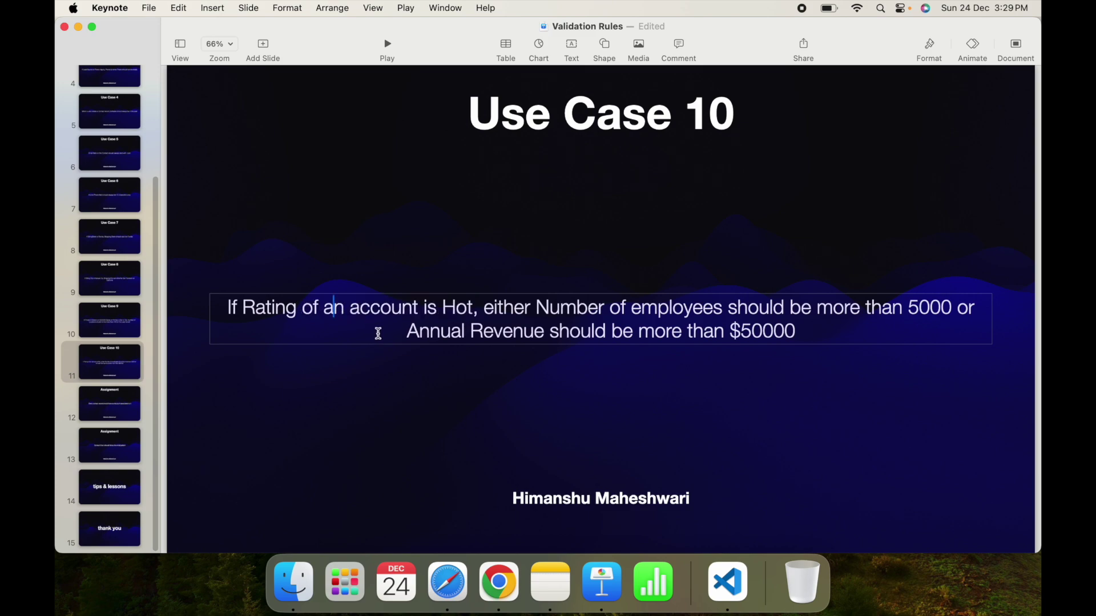
{"action": "key", "text": "ctrl+Right"}
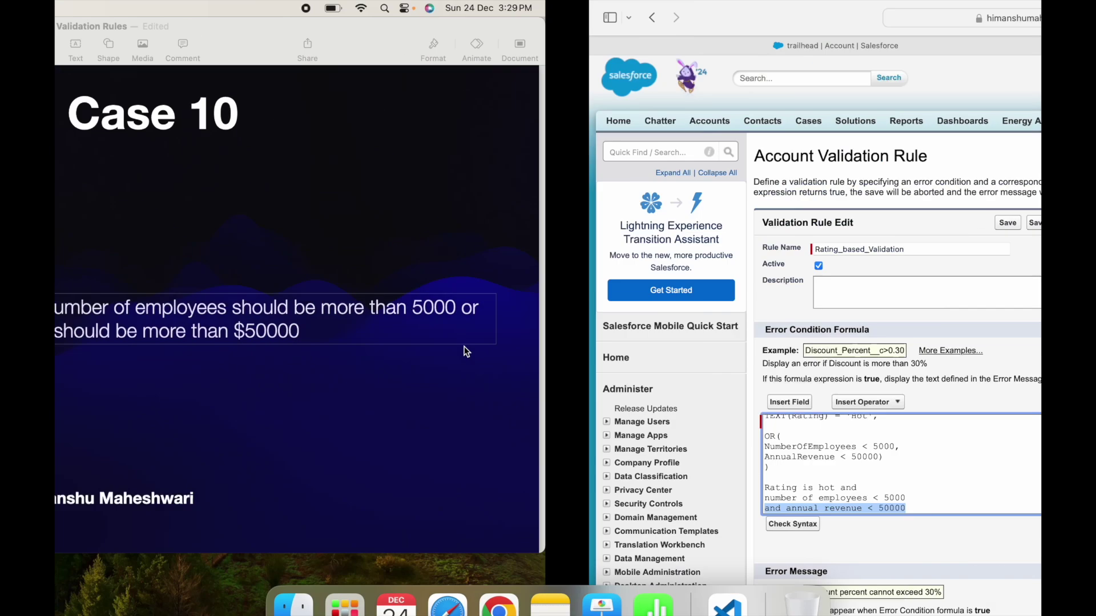
{"action": "left_click", "coordinate": [311, 486]}
{"action": "left_click", "coordinate": [284, 437]}
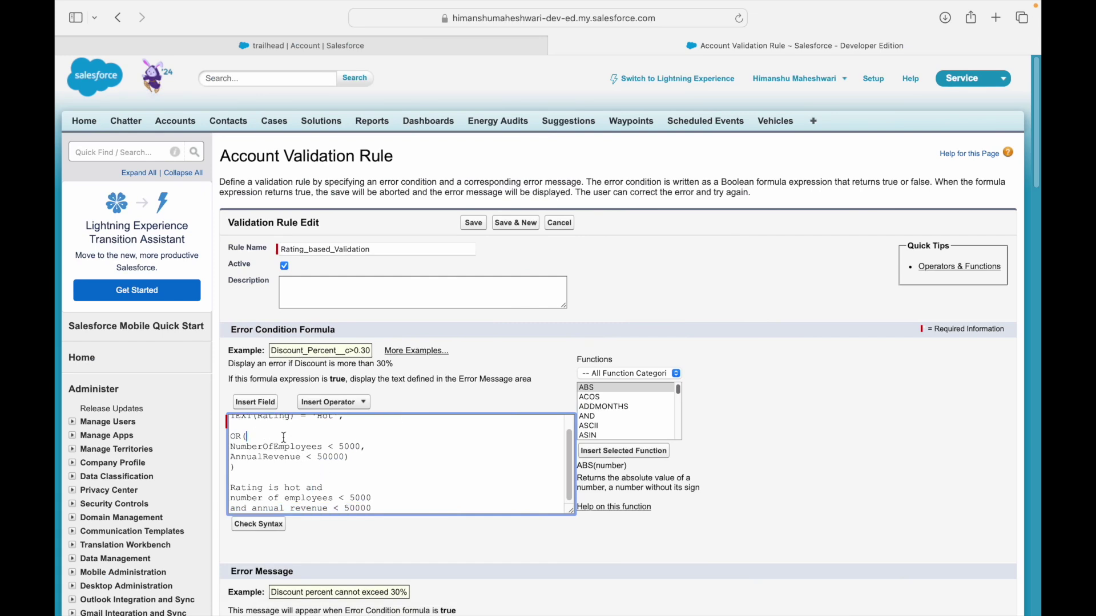
Delete the OR( line and the plain-text note lines from the formula.
{"action": "key", "text": "BackSpace"}
{"action": "key", "text": "BackSpace"}
{"action": "key", "text": "BackSpace"}
{"action": "key", "text": "BackSpace"}
{"action": "key", "text": "BackSpace"}
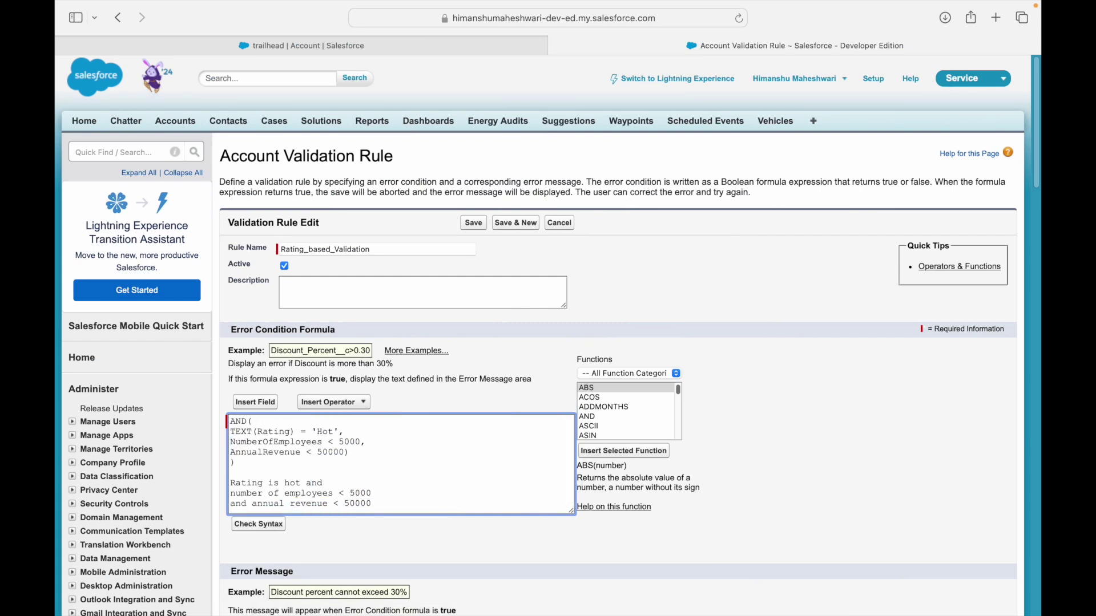
{"action": "key", "text": "shift+Down"}
{"action": "key", "text": "shift+Down"}
{"action": "key", "text": "shift+Down"}
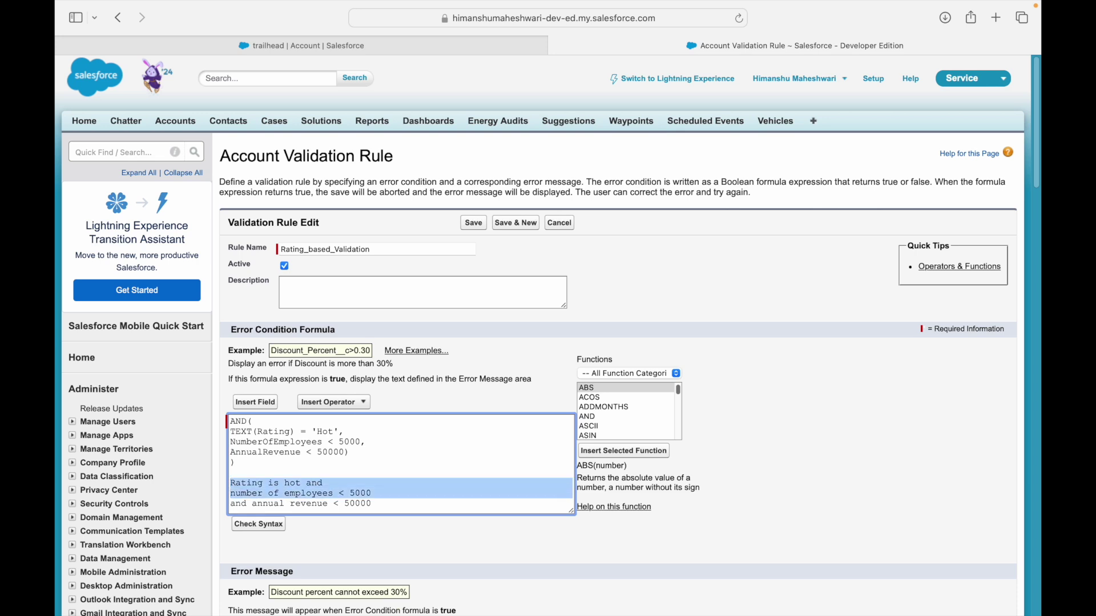
{"action": "key", "text": "BackSpace"}
{"action": "left_click", "coordinate": [266, 461]}
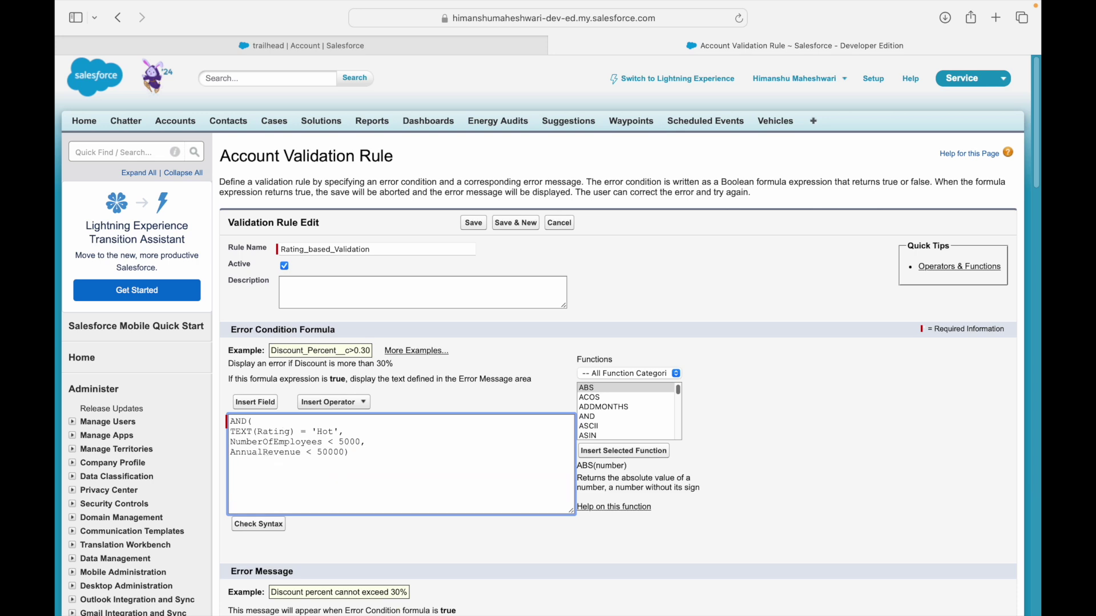
Check the remaining employees and 50000 revenue conditions against the slide, then save the rule.
{"action": "mouse_move", "coordinate": [233, 432]}
{"action": "left_mouse_down"}
{"action": "mouse_move", "coordinate": [342, 427]}
{"action": "mouse_move", "coordinate": [276, 451]}
{"action": "mouse_move", "coordinate": [222, 443]}
{"action": "left_mouse_up"}
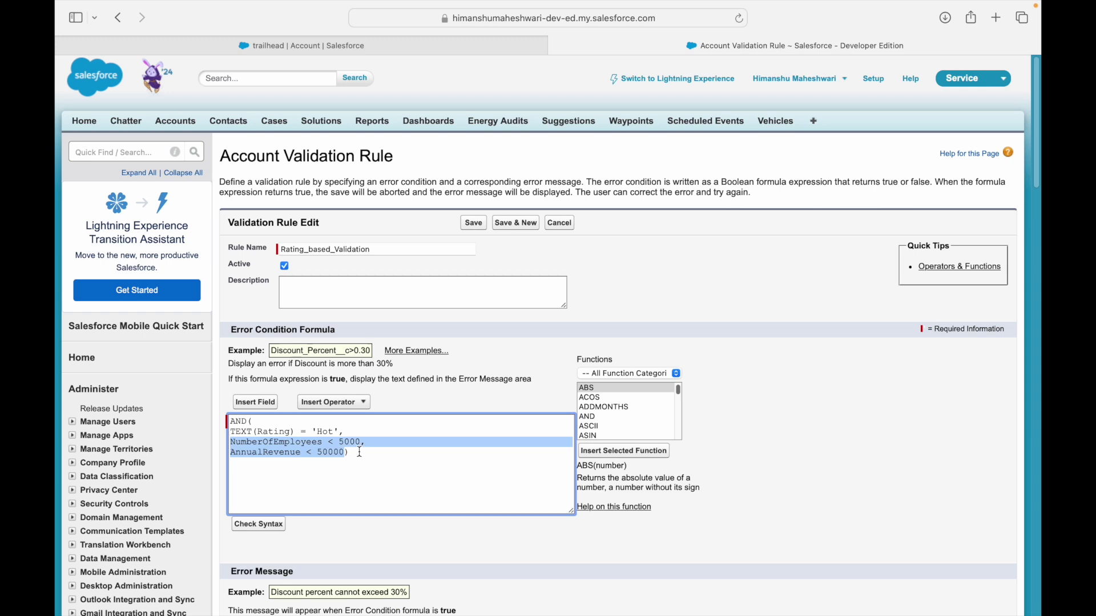
{"action": "left_click", "coordinate": [340, 453]}
{"action": "double_click", "coordinate": [274, 443]}
{"action": "double_click", "coordinate": [269, 453]}
{"action": "double_click", "coordinate": [329, 453]}
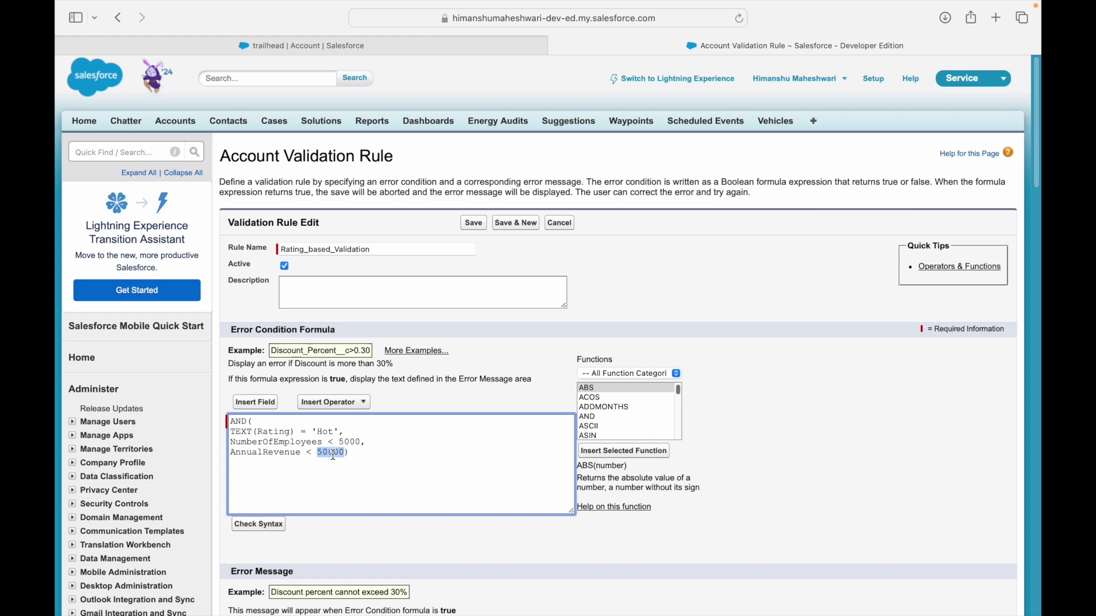
{"action": "key", "text": "ctrl+Left"}
{"action": "double_click", "coordinate": [494, 307]}
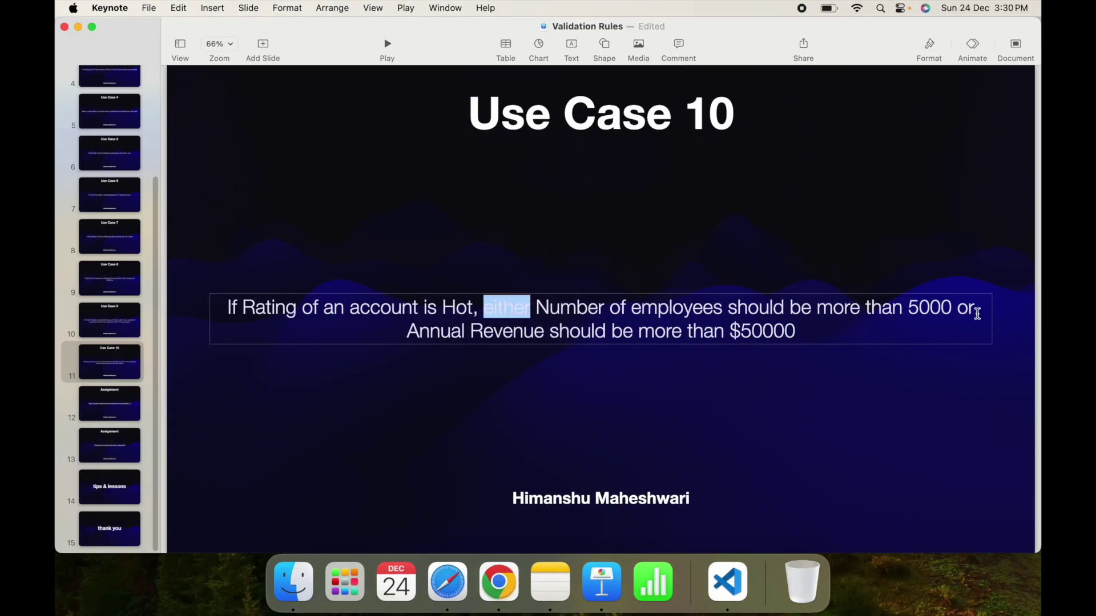
{"action": "double_click", "coordinate": [964, 309]}
{"action": "key", "text": "ctrl+Right"}
{"action": "left_click", "coordinate": [447, 439]}
{"action": "left_click", "coordinate": [474, 223]}
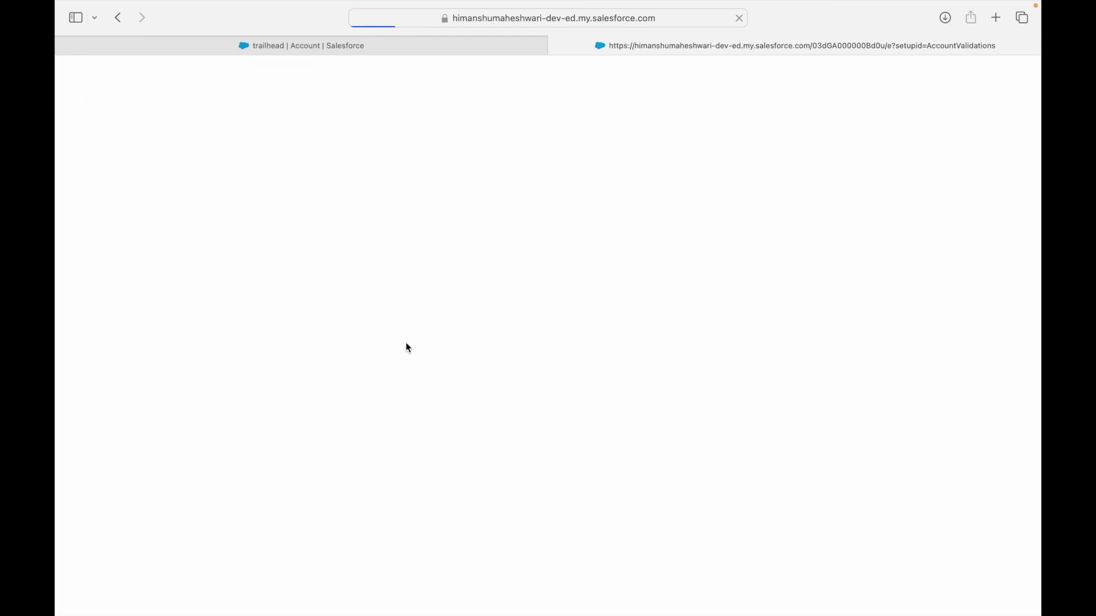
Test-save the trailhead account, then change Employees from 6,000 to 4,000 and save again.
{"action": "left_click", "coordinate": [368, 46]}
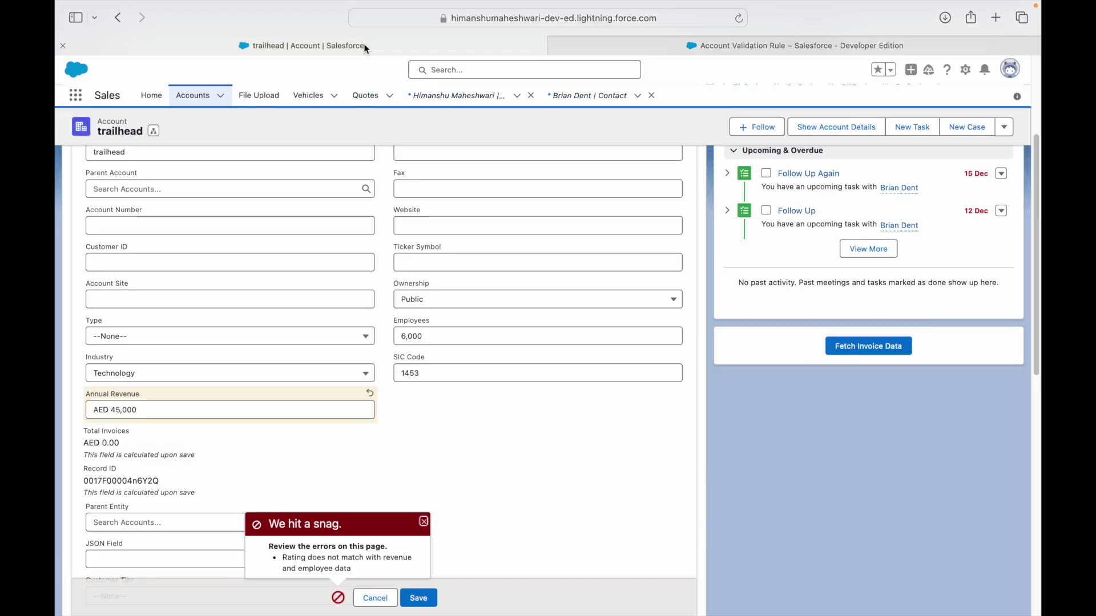
{"action": "left_click", "coordinate": [426, 598]}
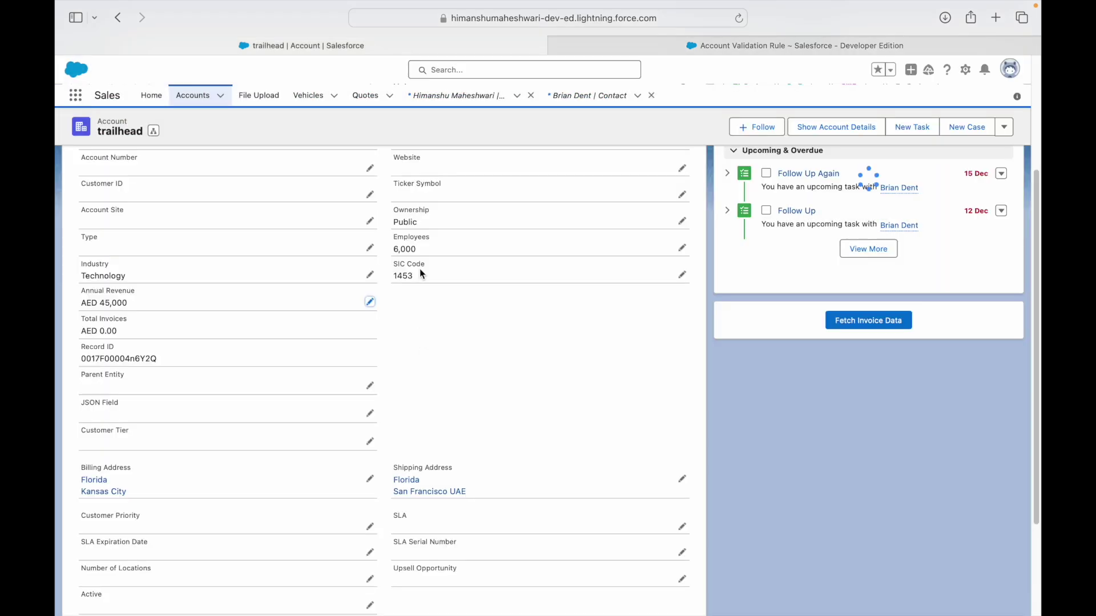
{"action": "double_click", "coordinate": [404, 249]}
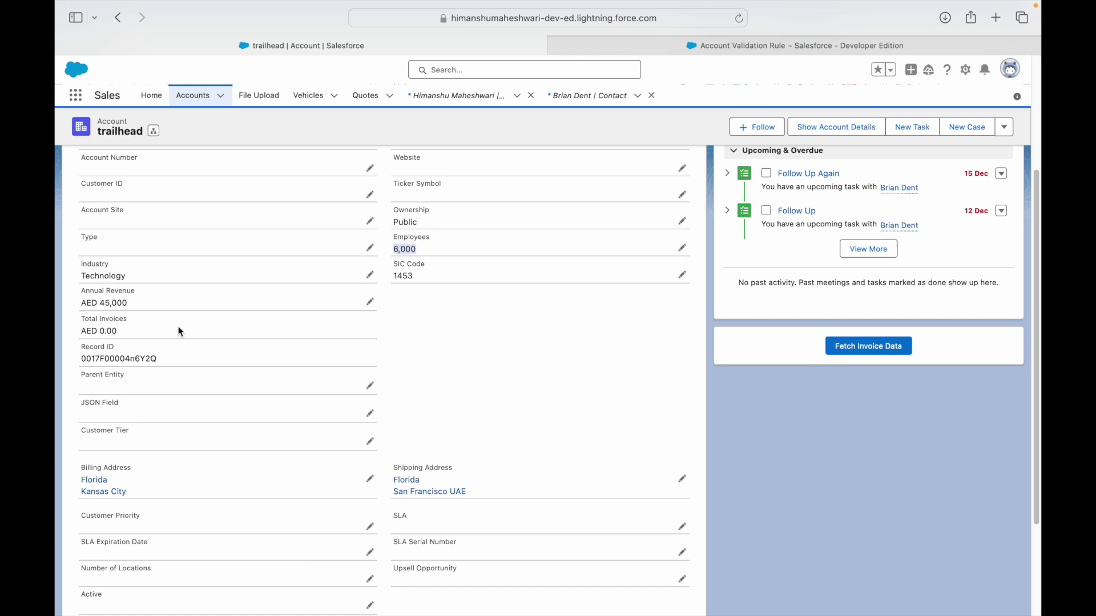
{"action": "left_click", "coordinate": [681, 248]}
{"action": "key", "text": "Home"}
{"action": "key", "text": "Delete"}
{"action": "type", "text": "4"}
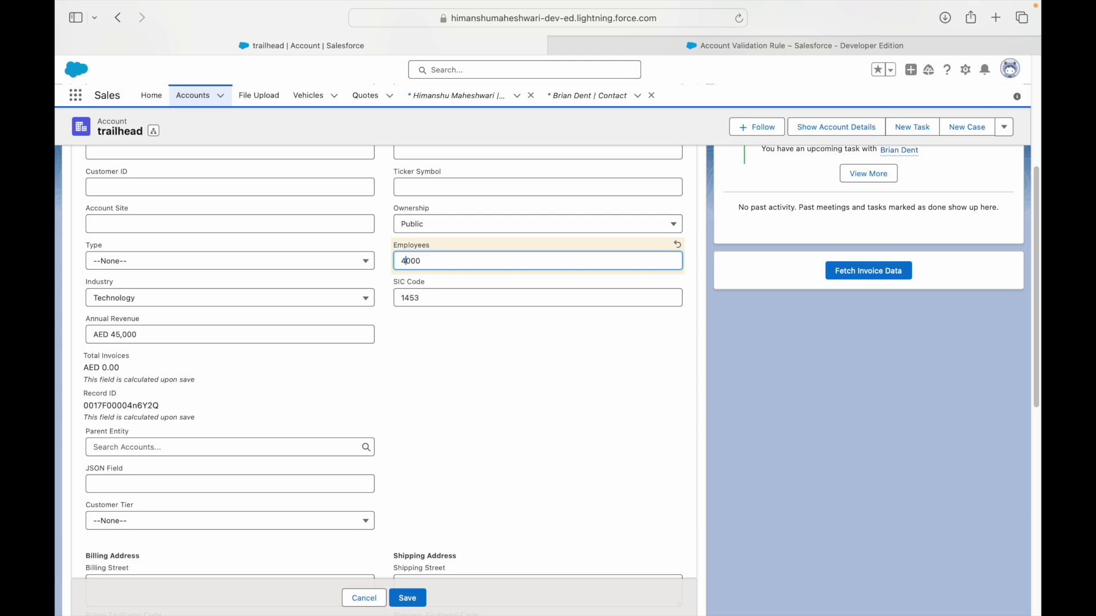
{"action": "left_click", "coordinate": [409, 598]}
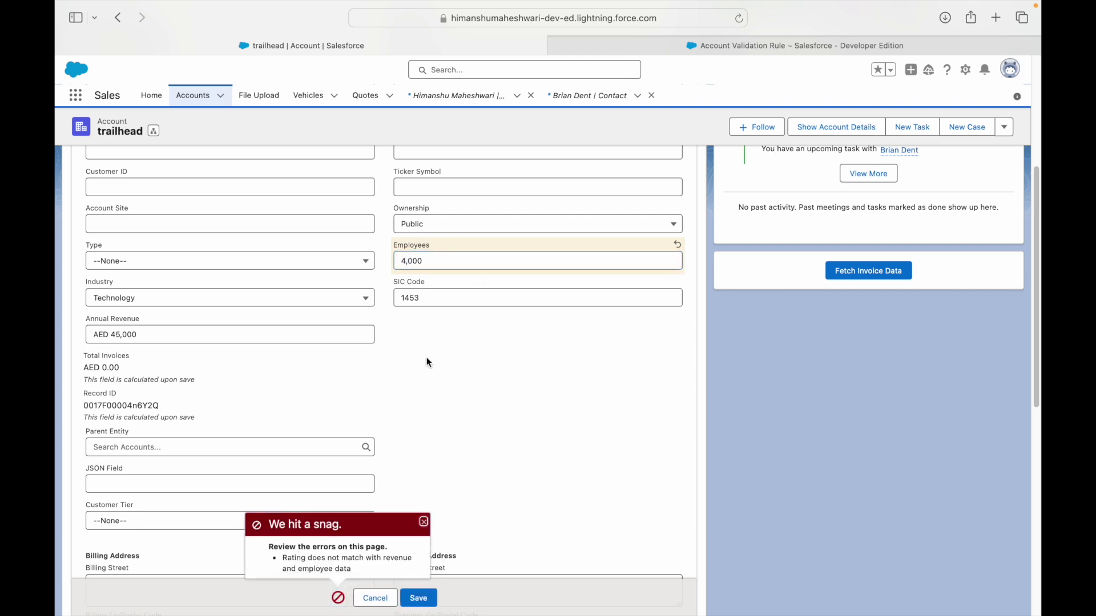
Change Annual Revenue from 45,000 to 55,000 and save the account.
{"action": "left_click", "coordinate": [190, 326]}
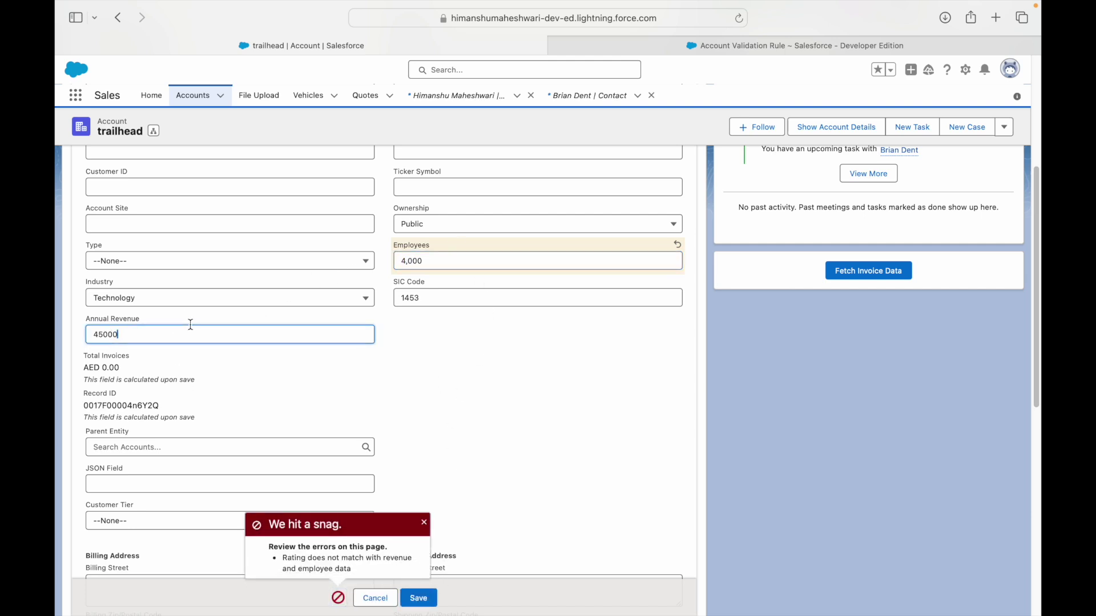
{"action": "key", "text": "BackSpace"}
{"action": "type", "text": "5"}
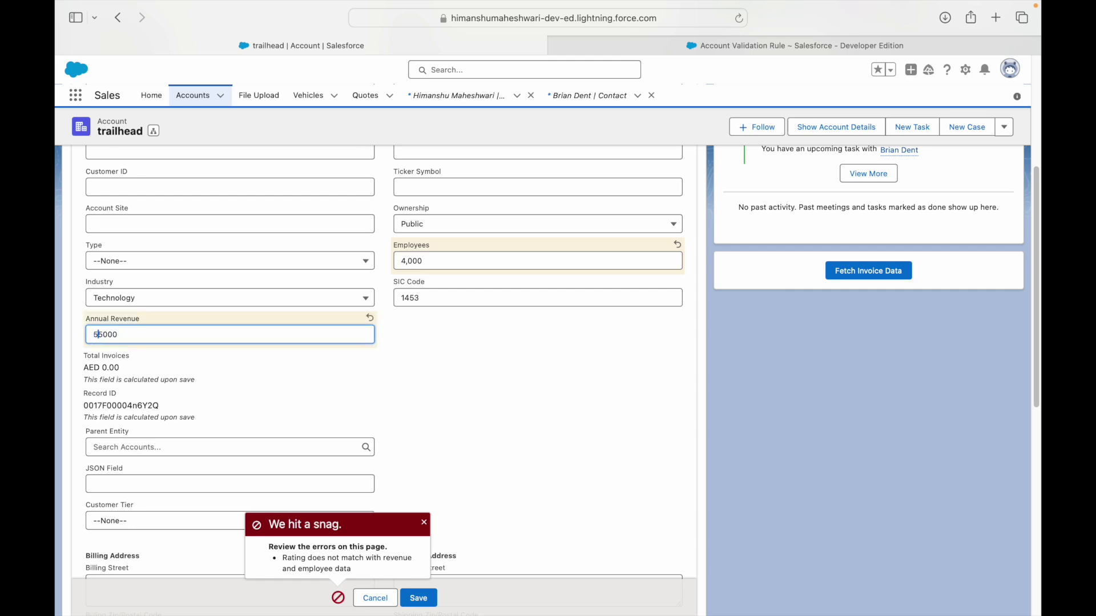
{"action": "left_click", "coordinate": [419, 598]}
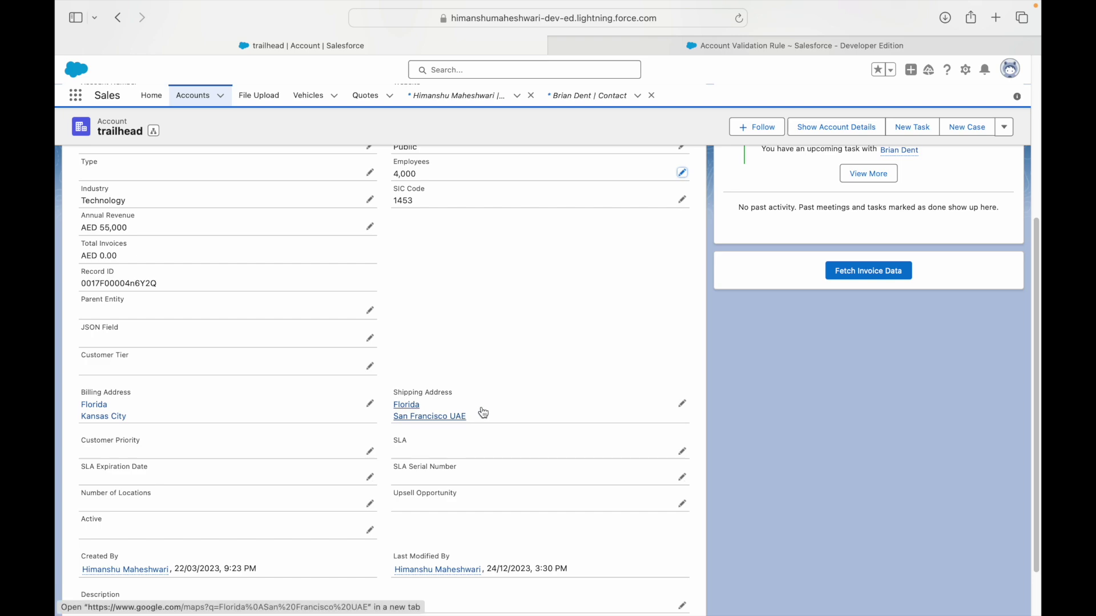
{"action": "key", "text": "super+Tab"}
{"action": "double_click", "coordinate": [503, 310]}
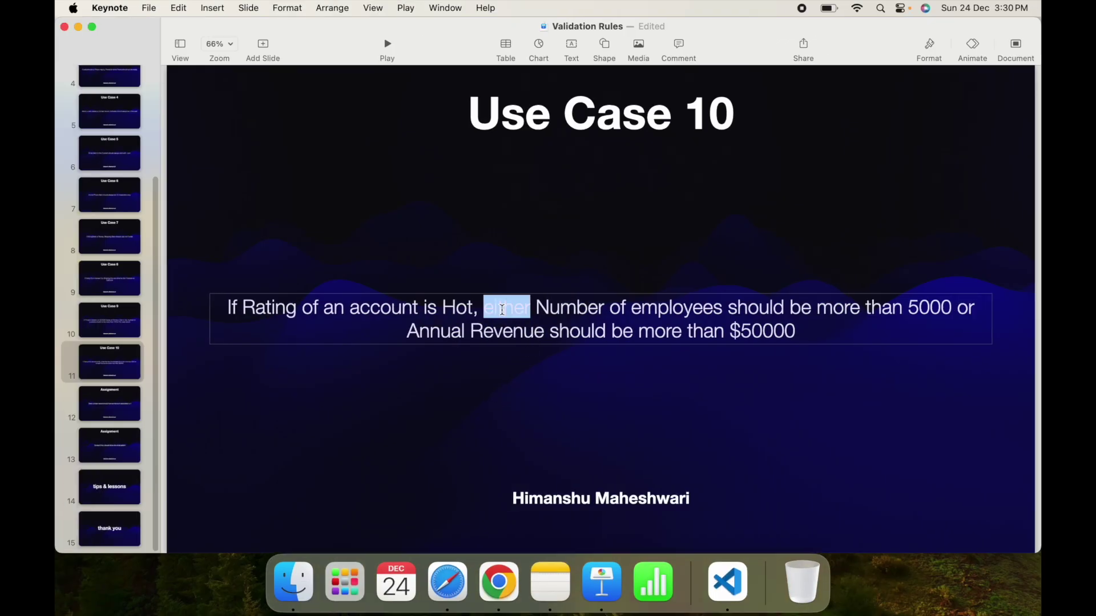
Delete 'either' and replace 'or' with 'and' in the Use Case 10 sentence.
{"action": "key", "text": "BackSpace"}
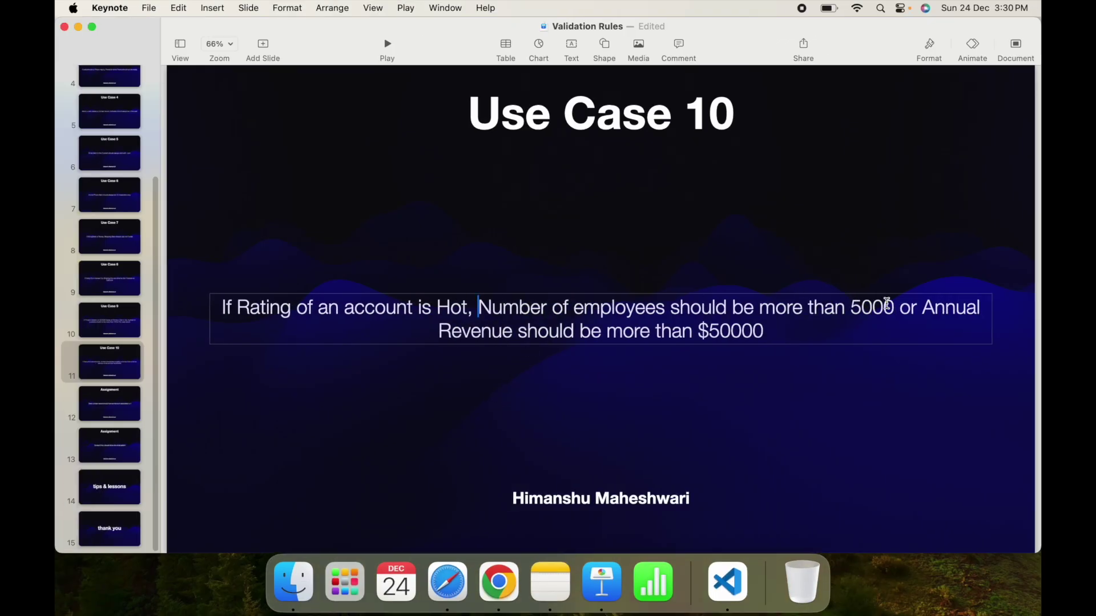
{"action": "double_click", "coordinate": [909, 306]}
{"action": "key", "text": "BackSpace"}
{"action": "type", "text": "and"}
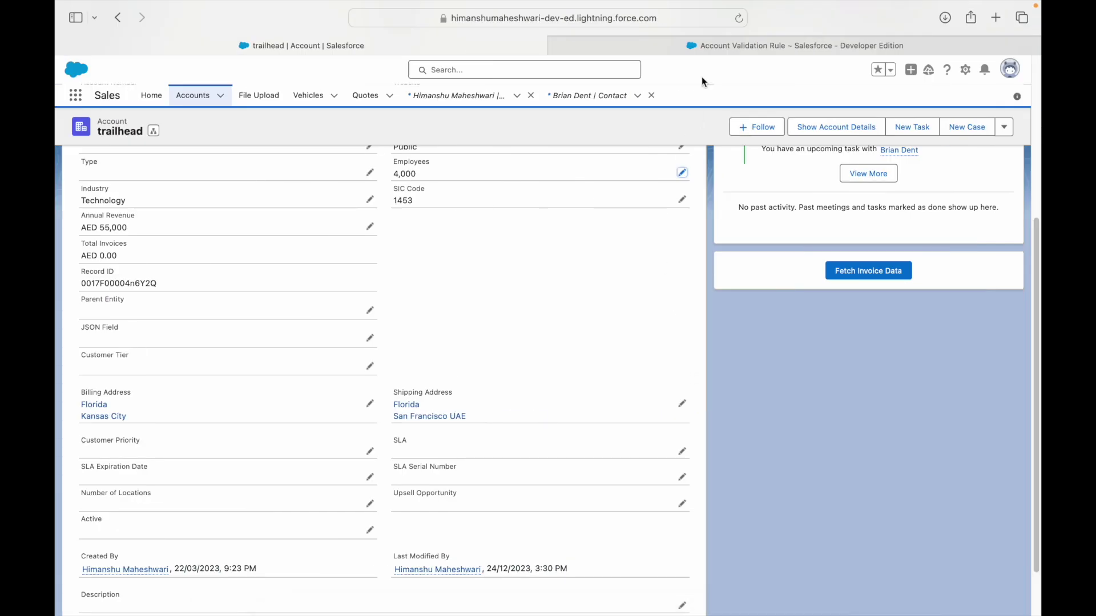
{"action": "left_click", "coordinate": [699, 42]}
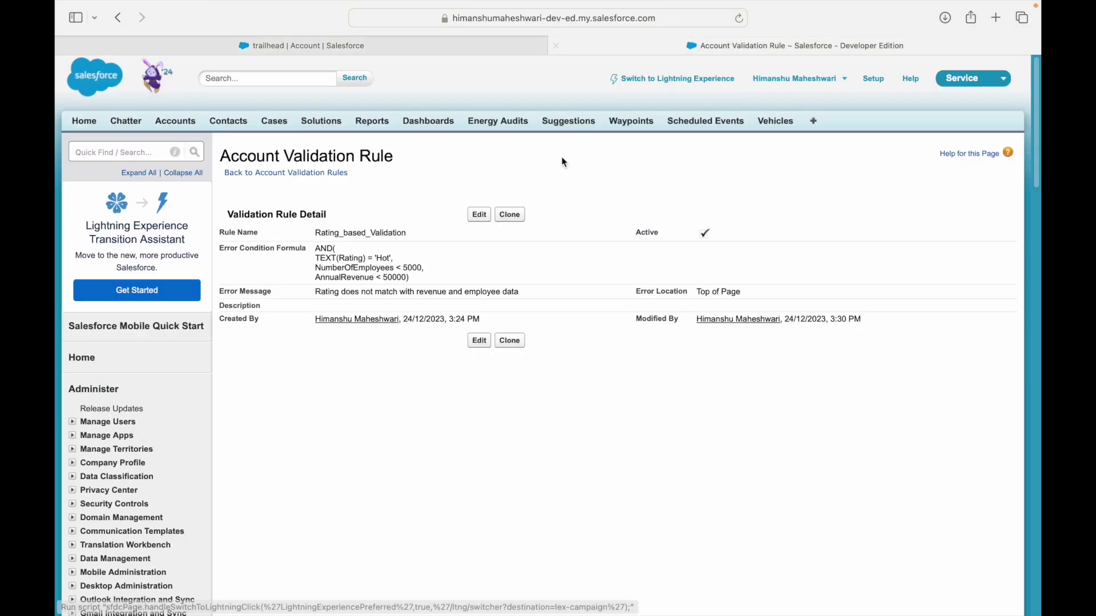
Edit Rating_based_Validation and add the note line 'Rating is hot and' below its formula.
{"action": "left_click", "coordinate": [476, 217]}
{"action": "left_click", "coordinate": [411, 467]}
{"action": "type", "text": "Rating "}
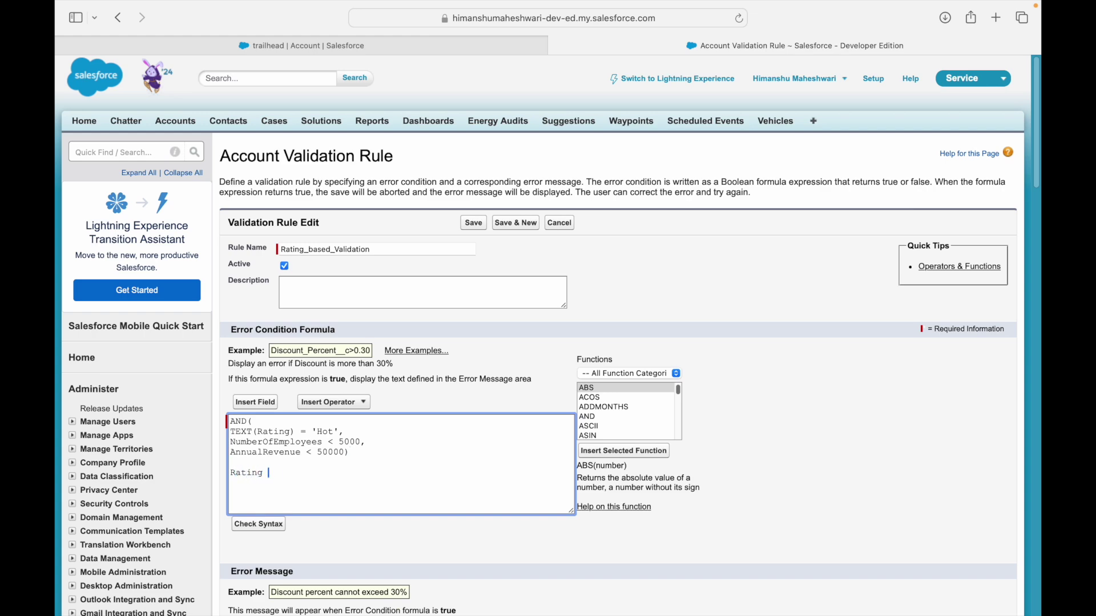
{"action": "type", "text": "is hot and"}
{"action": "key", "text": "Return"}
On the Keynote Use Case 10 slide, highlight the employee condition and its 5000 value.
{"action": "key", "text": "super+Tab"}
{"action": "left_click_drag", "start_coordinate": [661, 307], "coordinate": [852, 311]}
{"action": "double_click", "coordinate": [865, 308]}
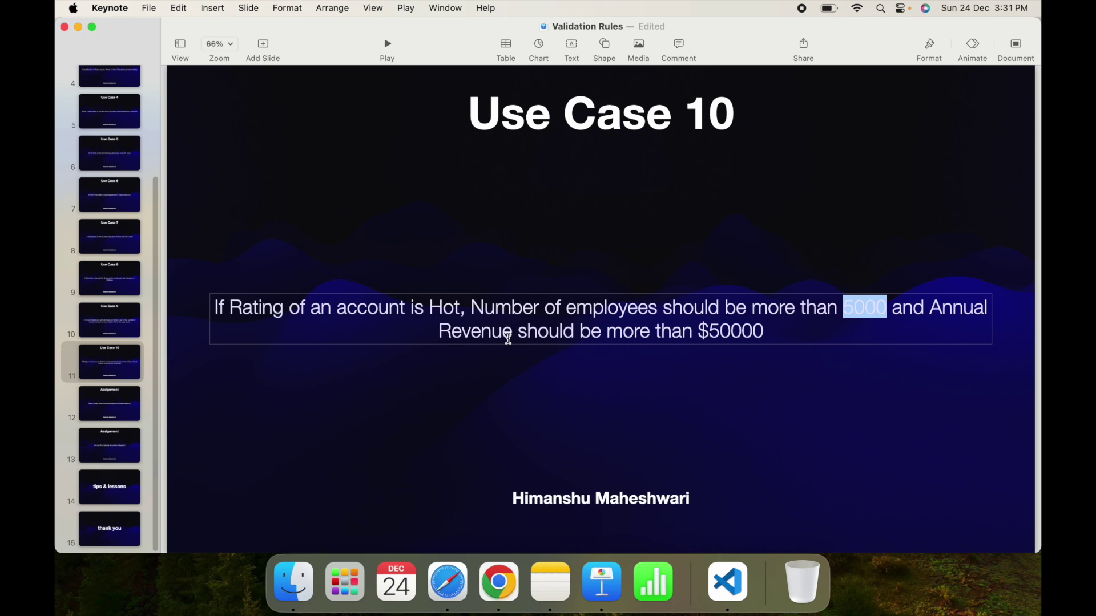
Type the lines 'Number of Employees < 5000', 'or' and 'Annual Revenue < 50000' under the note.
{"action": "key", "text": "ctrl+Right"}
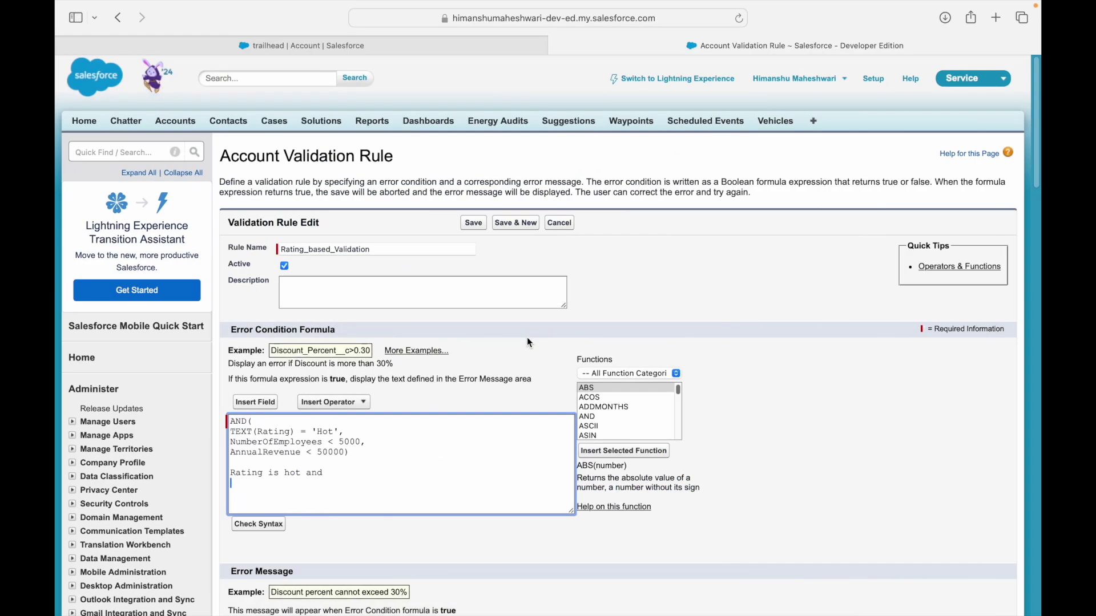
{"action": "type", "text": "Number of Employees < 5000"}
{"action": "key", "text": "Return"}
{"action": "type", "text": "or"}
{"action": "key", "text": "Return"}
{"action": "key", "text": "ctrl+Left"}
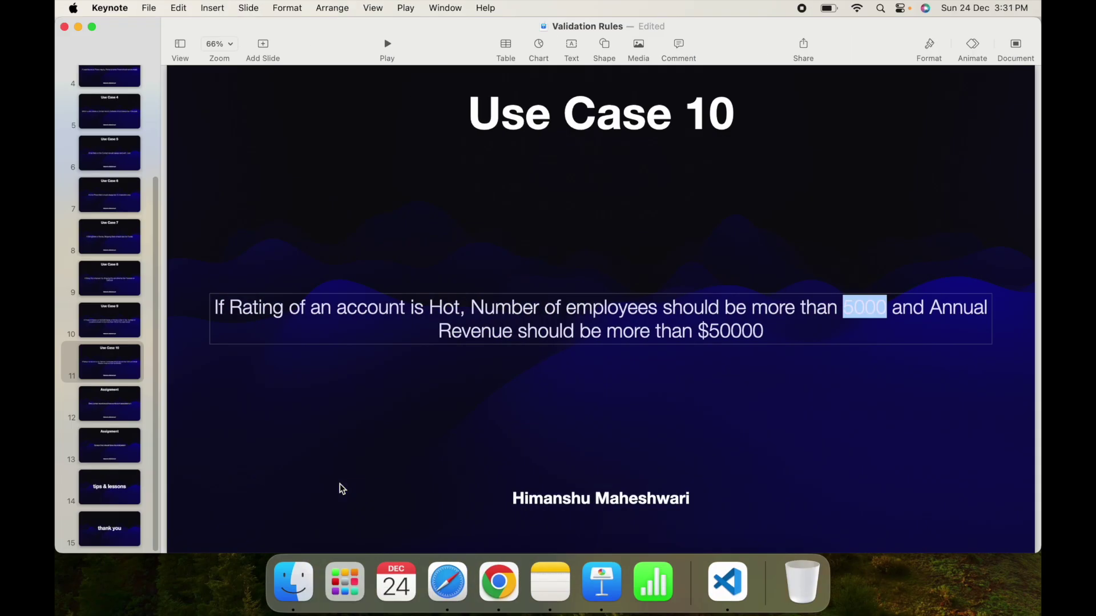
{"action": "key", "text": "ctrl+Right"}
{"action": "type", "text": "Annual Rev"}
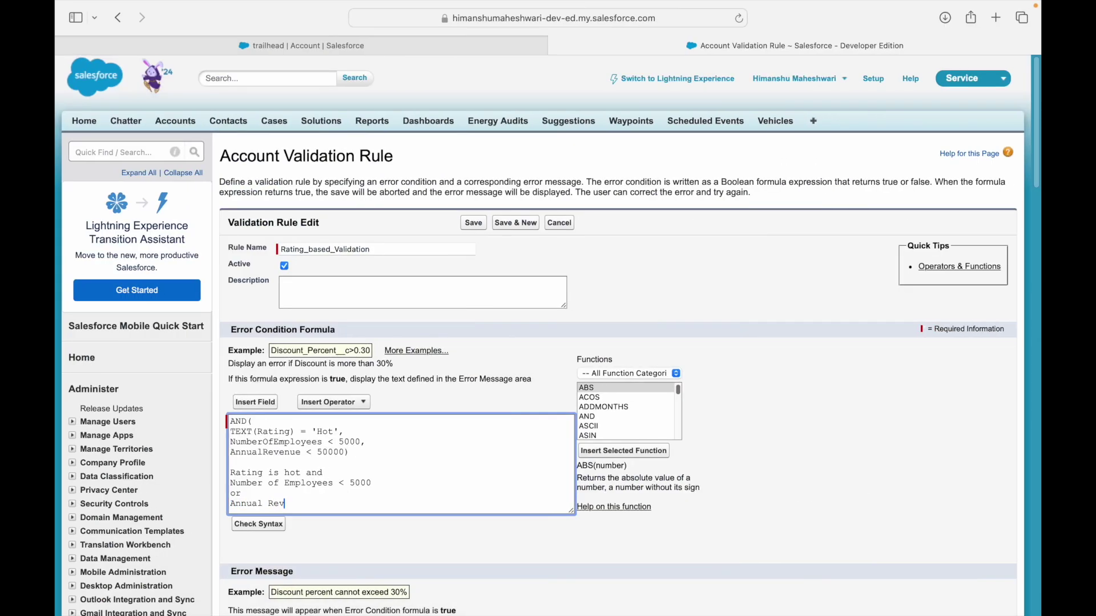
{"action": "type", "text": "enue < 50000"}
Add a blank line after 'Rating is hot and' and wrap the two conditions in parentheses.
{"action": "left_click", "coordinate": [328, 472]}
{"action": "key", "text": "Return"}
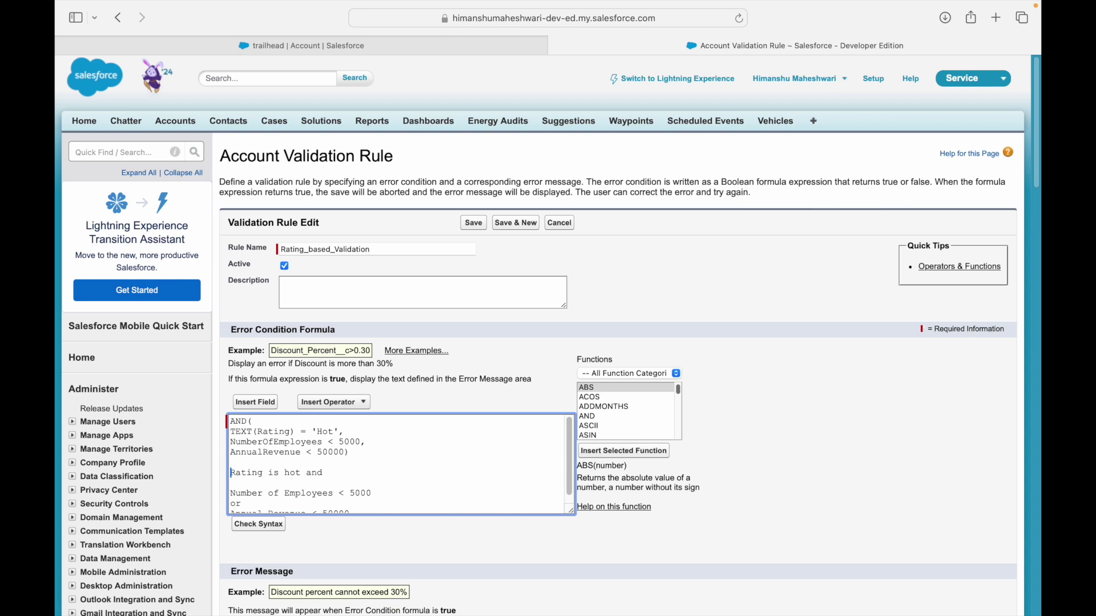
{"action": "key", "text": "Down"}
{"action": "key", "text": "Down"}
{"action": "type", "text": "("}
{"action": "key", "text": "Down"}
{"action": "key", "text": "Down"}
{"action": "key", "text": "Down"}
{"action": "type", "text": ")"}
{"action": "key", "text": "Up"}
{"action": "key", "text": "Up"}
{"action": "key", "text": "Up"}
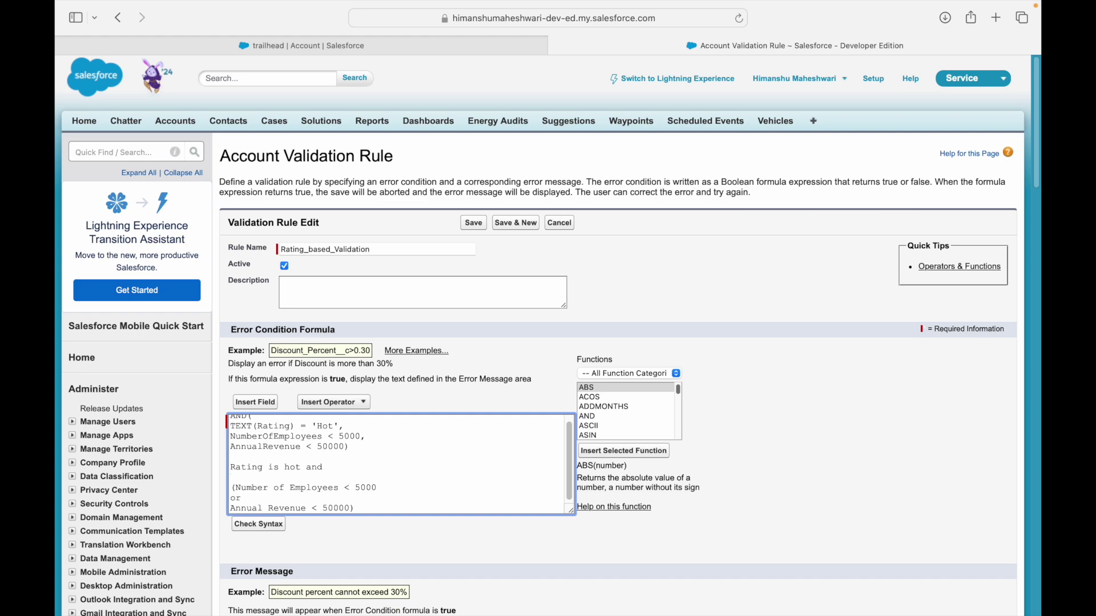
Review the slide's 'more than 5000' and revenue conditions in Keynote.
{"action": "key", "text": "ctrl+Left"}
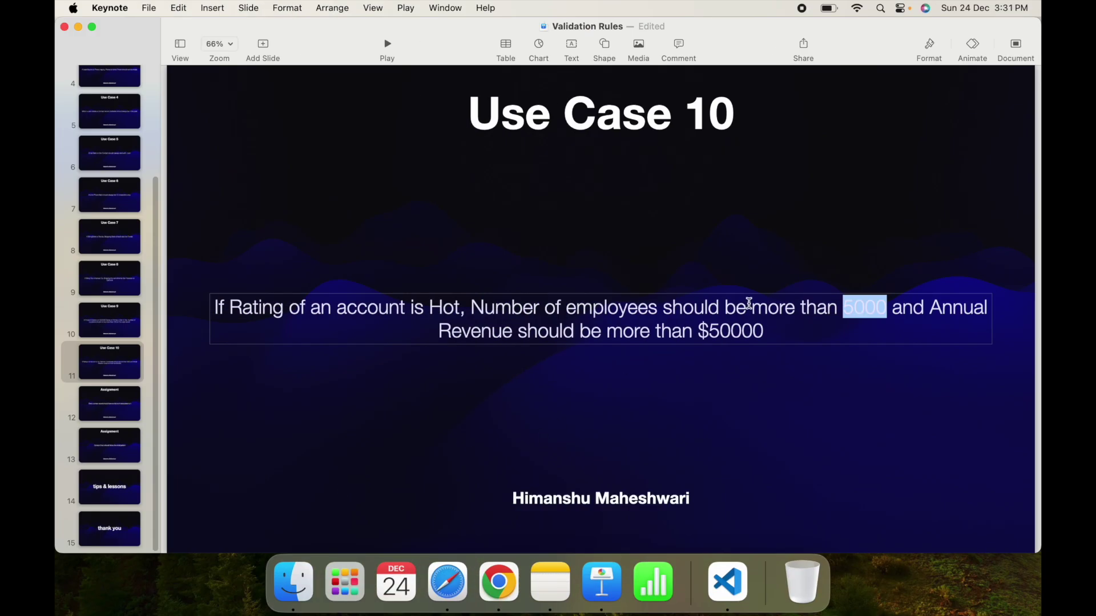
{"action": "left_click", "coordinate": [797, 322]}
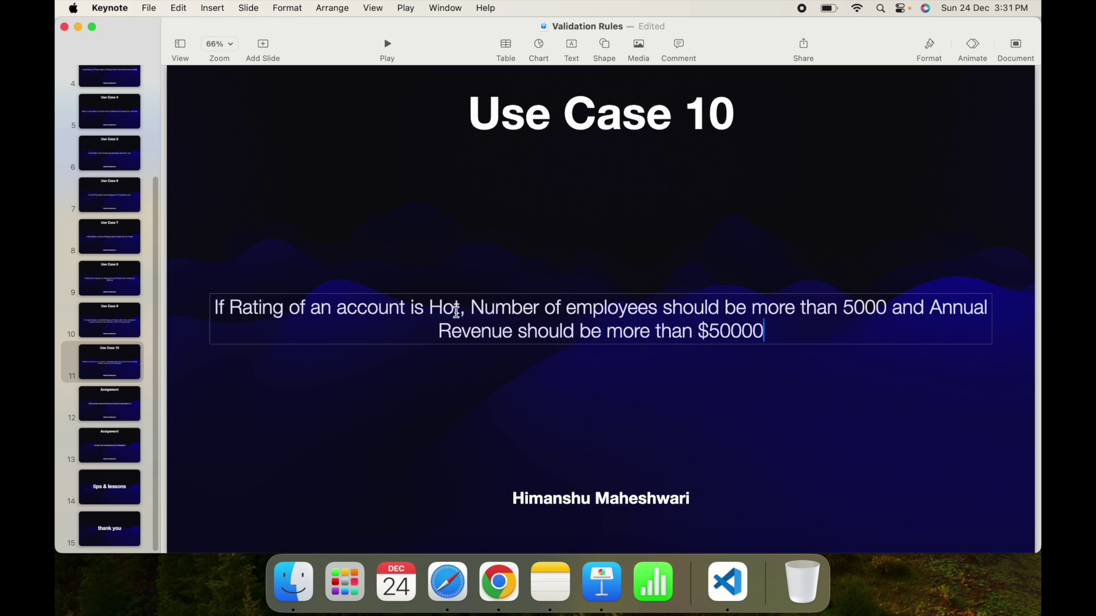
{"action": "left_click_drag", "start_coordinate": [745, 308], "coordinate": [894, 309]}
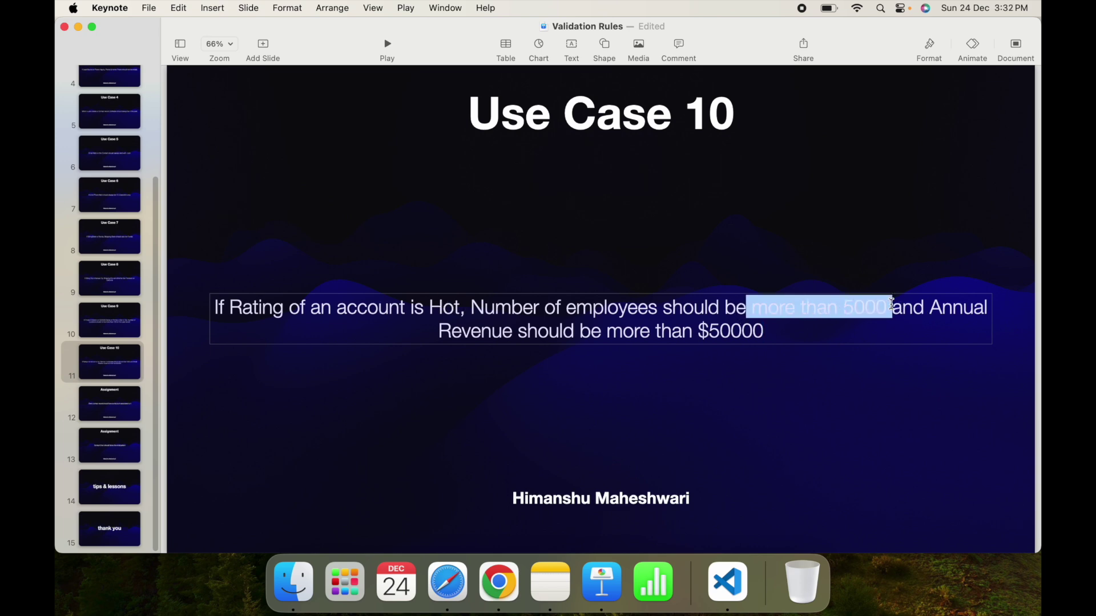
{"action": "left_click", "coordinate": [903, 313]}
{"action": "double_click", "coordinate": [906, 315]}
{"action": "left_click_drag", "start_coordinate": [470, 335], "coordinate": [765, 334]}
{"action": "left_click", "coordinate": [774, 335]}
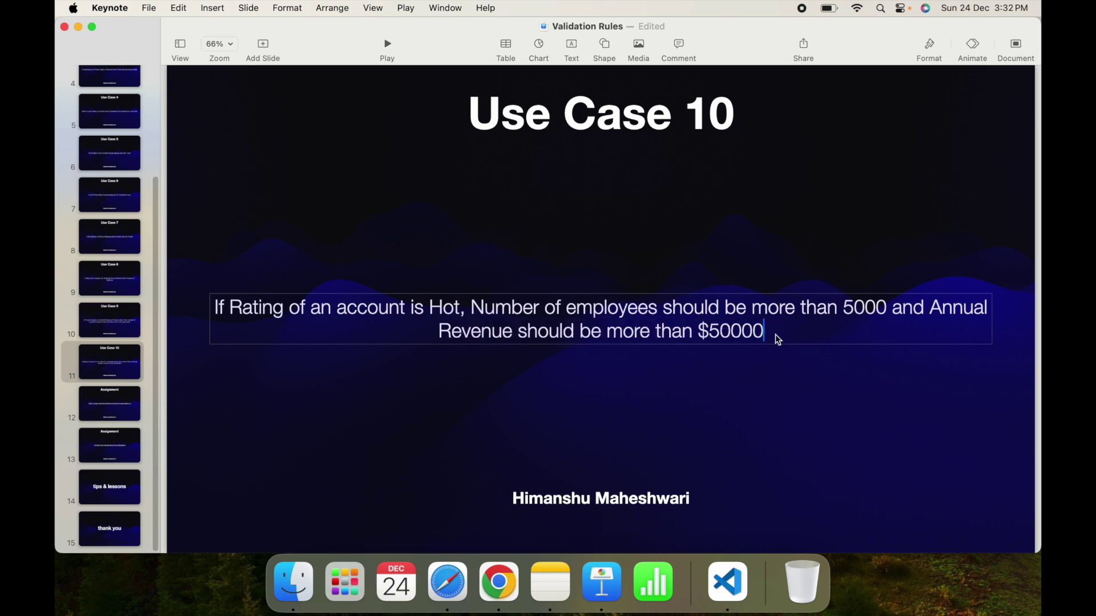
Tidy the formula notes by removing the blank line before the employee condition.
{"action": "key", "text": "super+Tab"}
{"action": "left_click", "coordinate": [302, 495]}
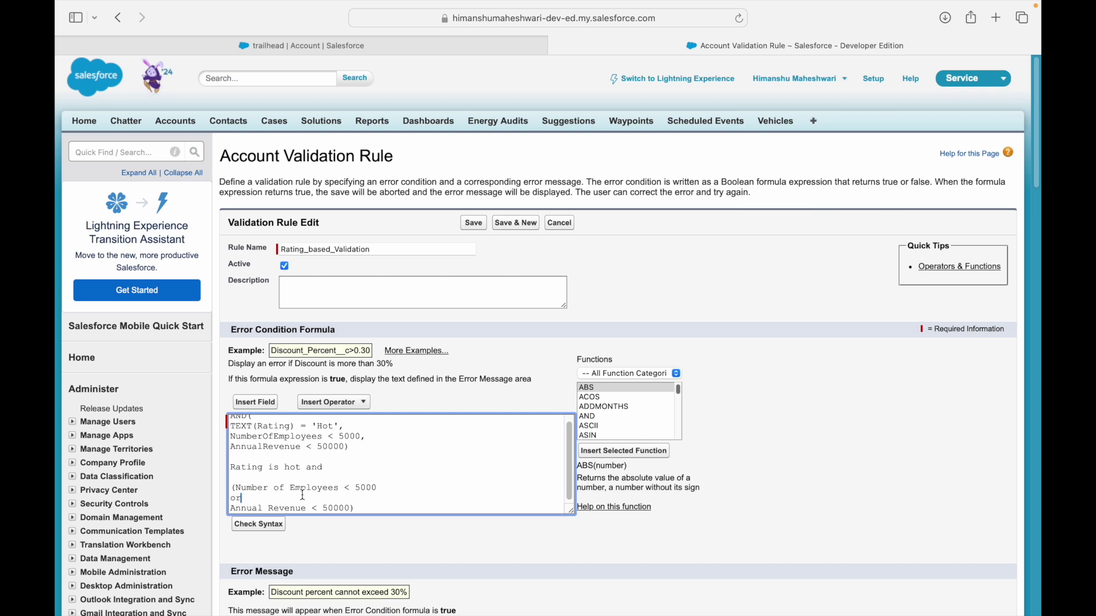
{"action": "key", "text": "Up"}
{"action": "key", "text": "Up"}
{"action": "key", "text": "Down"}
{"action": "key", "text": "Right"}
{"action": "key", "text": "super+shift+Right"}
{"action": "key", "text": "Left"}
{"action": "key", "text": "Down"}
{"action": "key", "text": "Down"}
{"action": "key", "text": "BackSpace"}
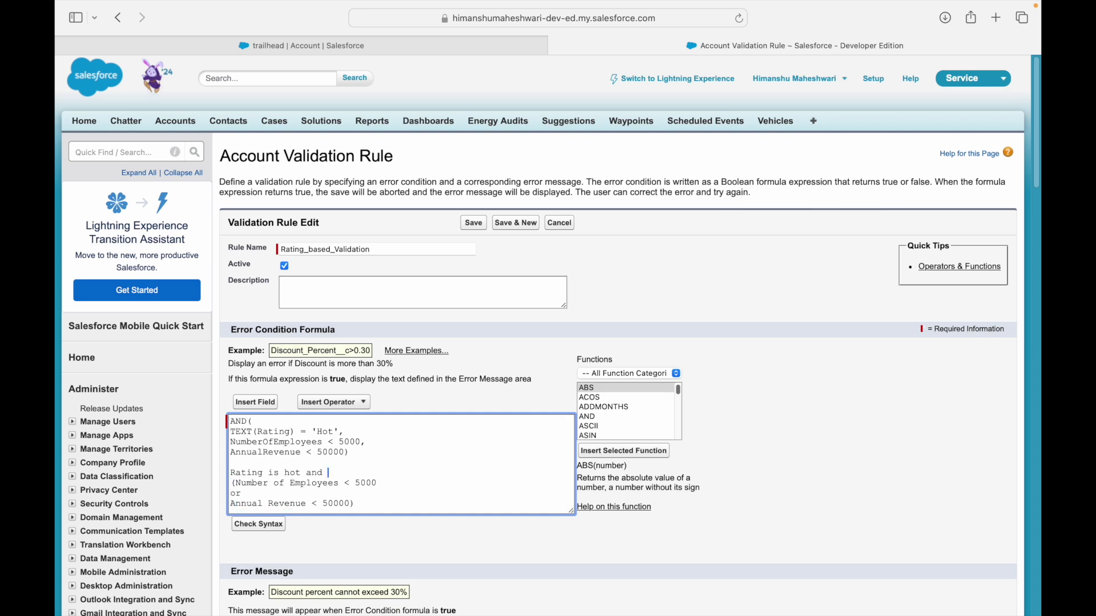
Add a '//' test line reading 'Hot, 6000, 60000' and enlarge the formula box.
{"action": "key", "text": "Return"}
{"action": "type", "text": "//"}
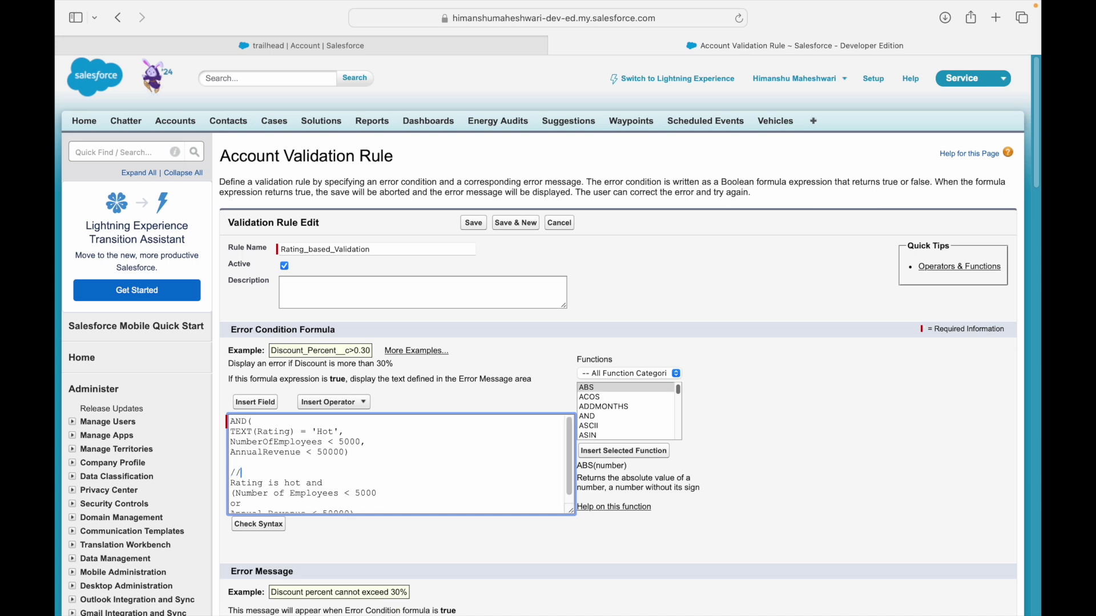
{"action": "left_click_drag", "start_coordinate": [571, 510], "coordinate": [911, 578]}
{"action": "type", "text": "Hot, 6000, 60000"}
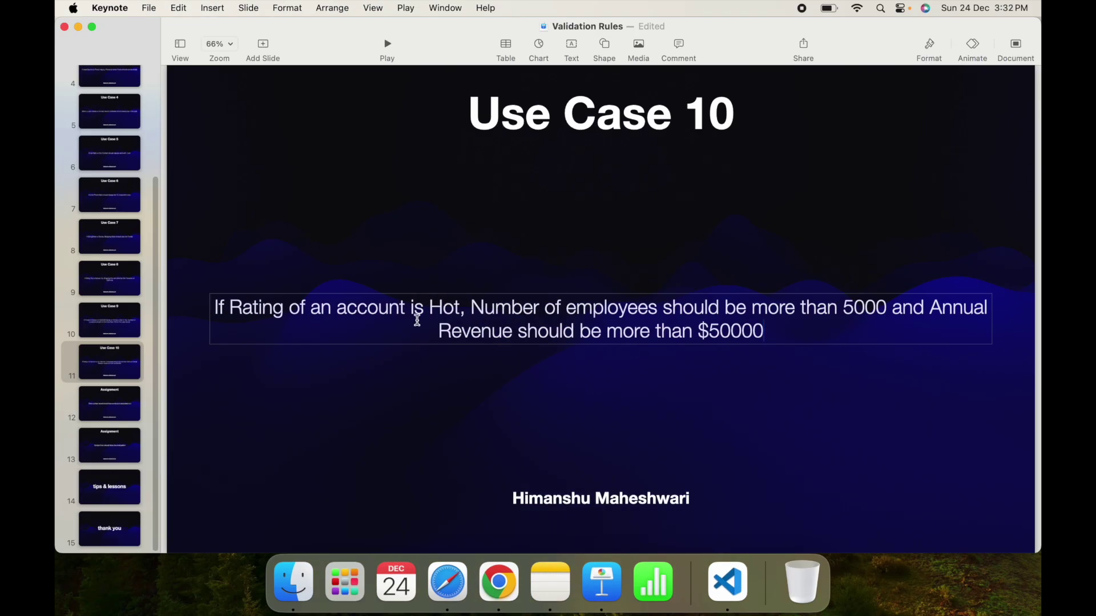
{"action": "left_click", "coordinate": [435, 311]}
{"action": "left_click_drag", "start_coordinate": [483, 308], "coordinate": [887, 308]}
{"action": "left_click", "coordinate": [887, 309]}
{"action": "left_click_drag", "start_coordinate": [452, 330], "coordinate": [758, 327]}
{"action": "double_click", "coordinate": [758, 327]}
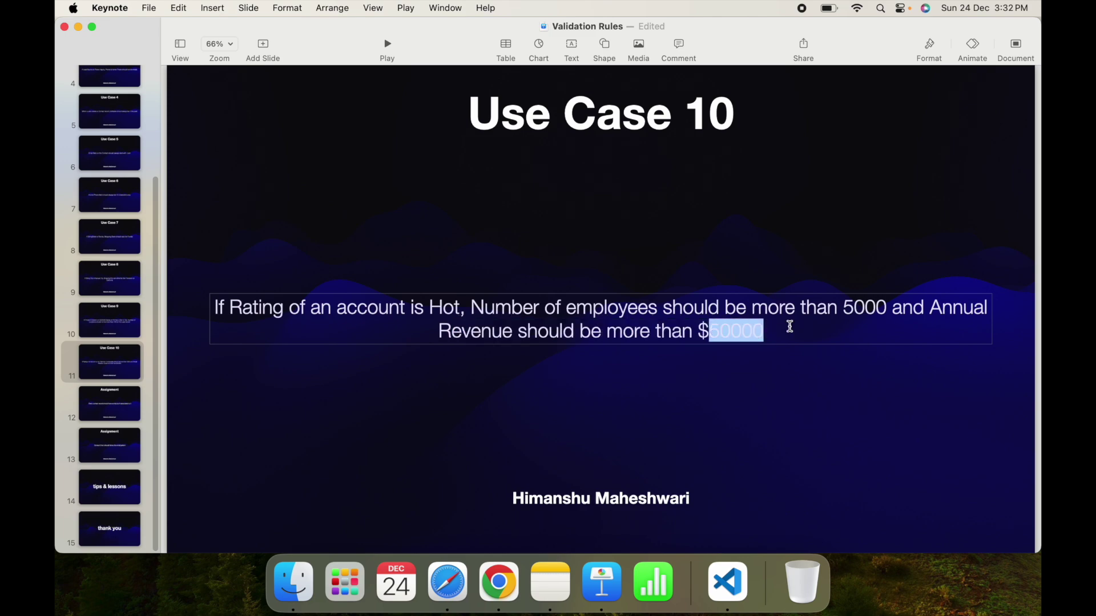
{"action": "left_click", "coordinate": [788, 327]}
{"action": "key", "text": "ctrl+Right"}
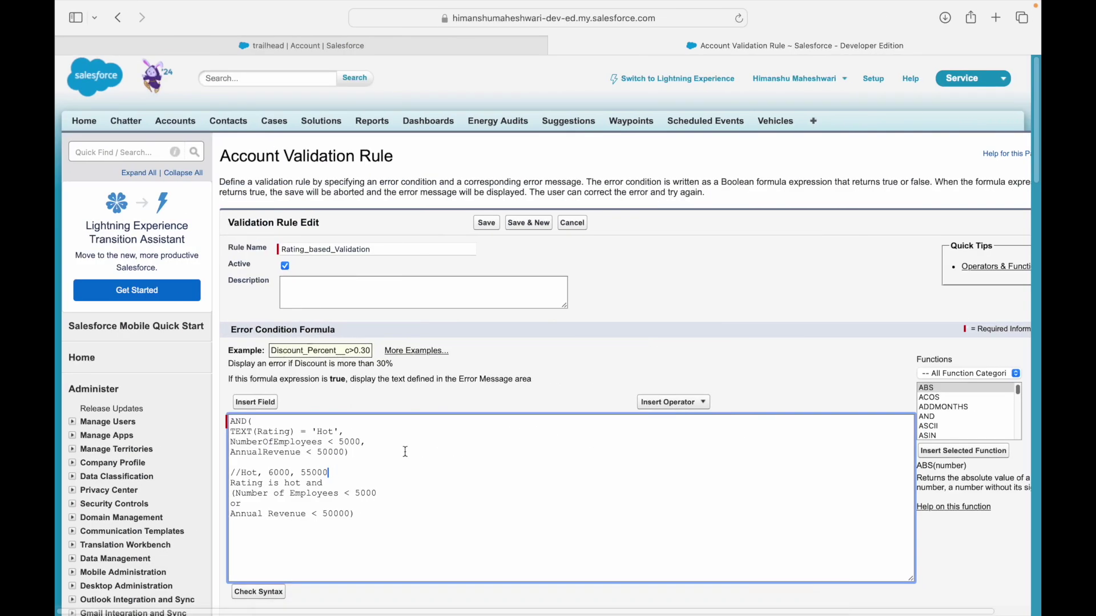
{"action": "left_click_drag", "start_coordinate": [340, 470], "coordinate": [233, 471]}
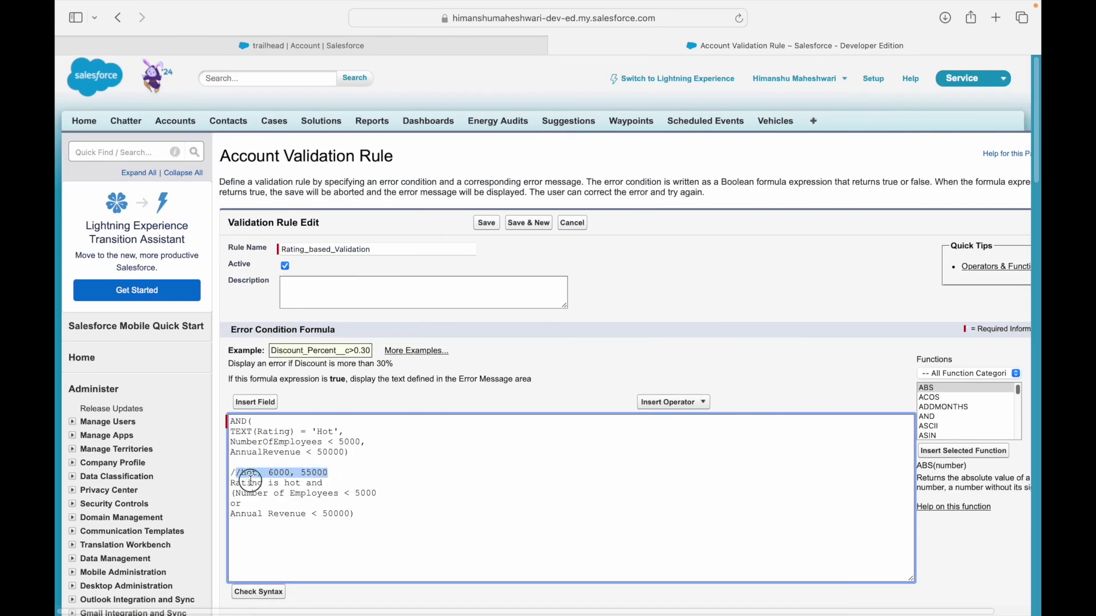
{"action": "double_click", "coordinate": [294, 483]}
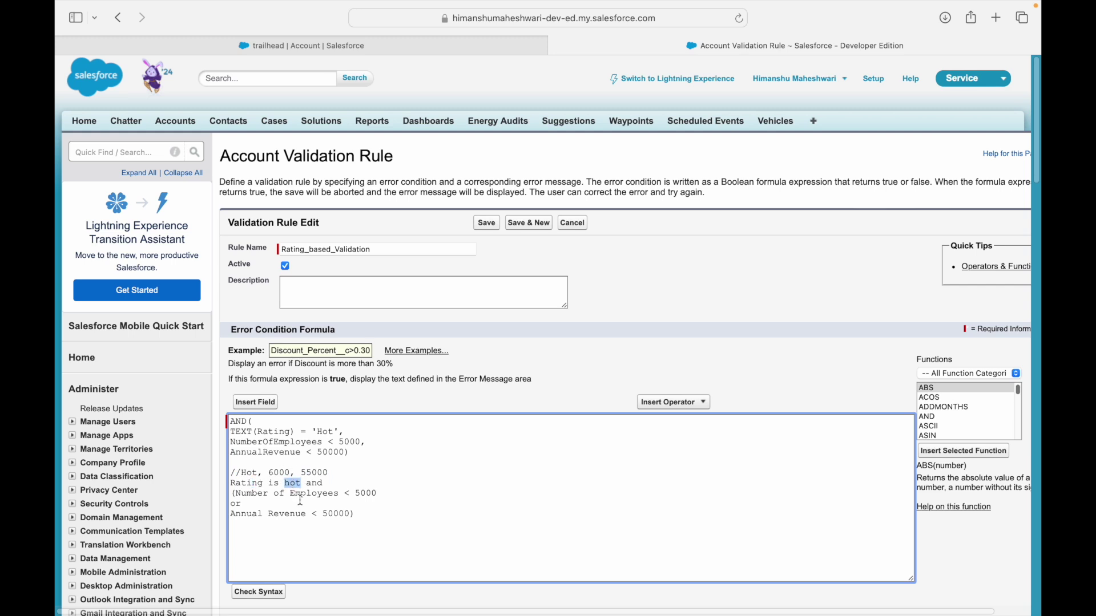
{"action": "left_click_drag", "start_coordinate": [295, 494], "coordinate": [236, 494]}
{"action": "left_click", "coordinate": [366, 495]}
{"action": "left_click", "coordinate": [440, 495]}
{"action": "type", "text": "- False"}
{"action": "type", "text": "- false"}
{"action": "key", "text": "Down"}
{"action": "key", "text": "Down"}
{"action": "key", "text": "super+Right"}
{"action": "left_click", "coordinate": [309, 474]}
{"action": "key", "text": "super+Right"}
{"action": "key", "text": "BackSpace"}
{"action": "type", "text": "4"}
{"action": "key", "text": "ctrl+Left"}
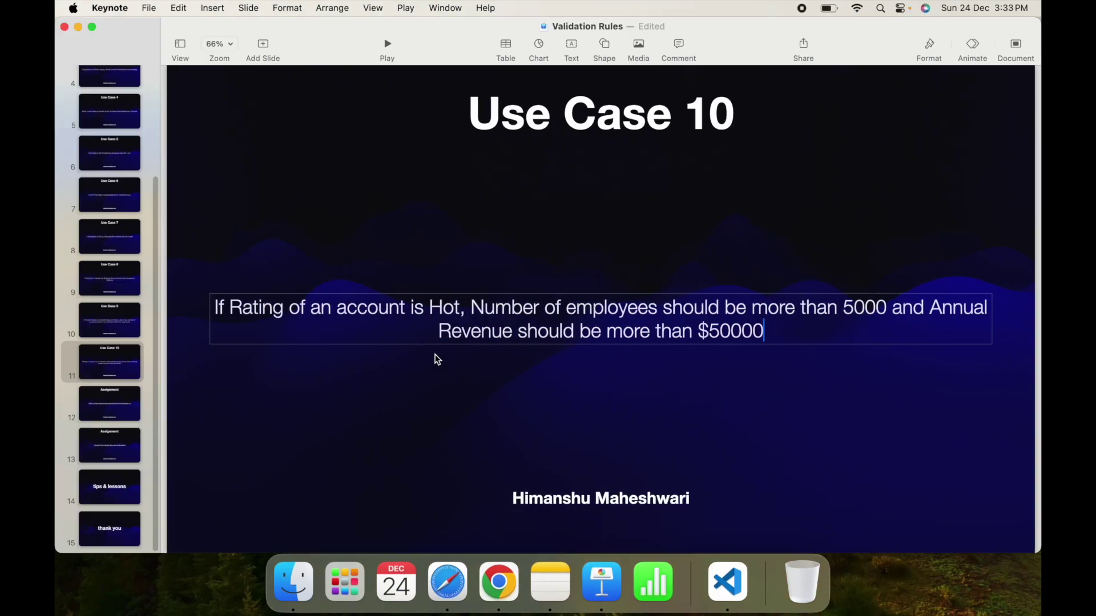
{"action": "double_click", "coordinate": [444, 308]}
{"action": "left_click_drag", "start_coordinate": [708, 307], "coordinate": [867, 301]}
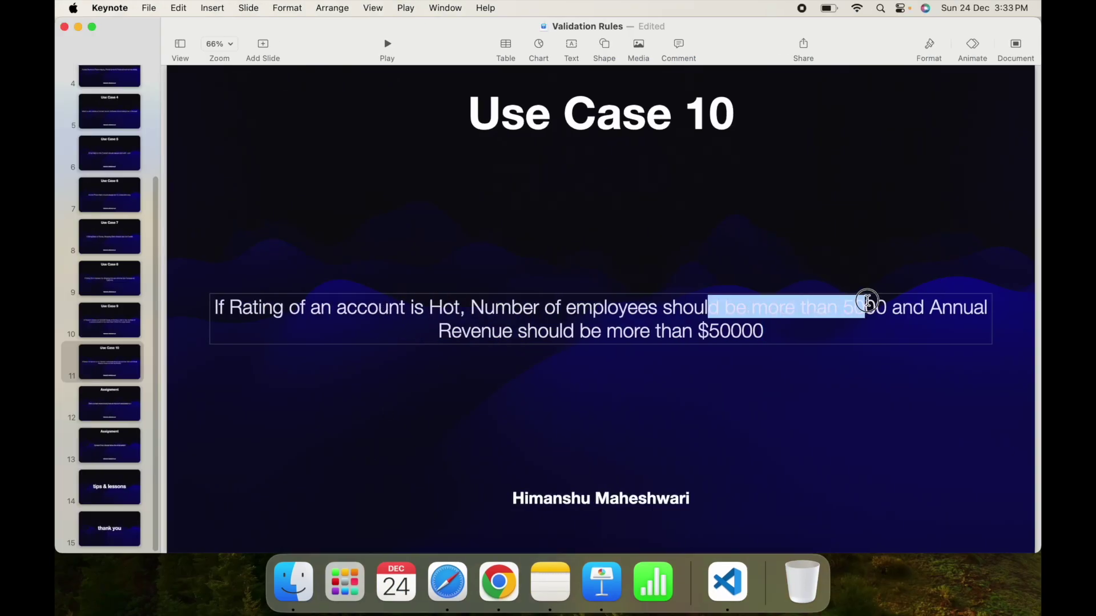
{"action": "double_click", "coordinate": [866, 306]}
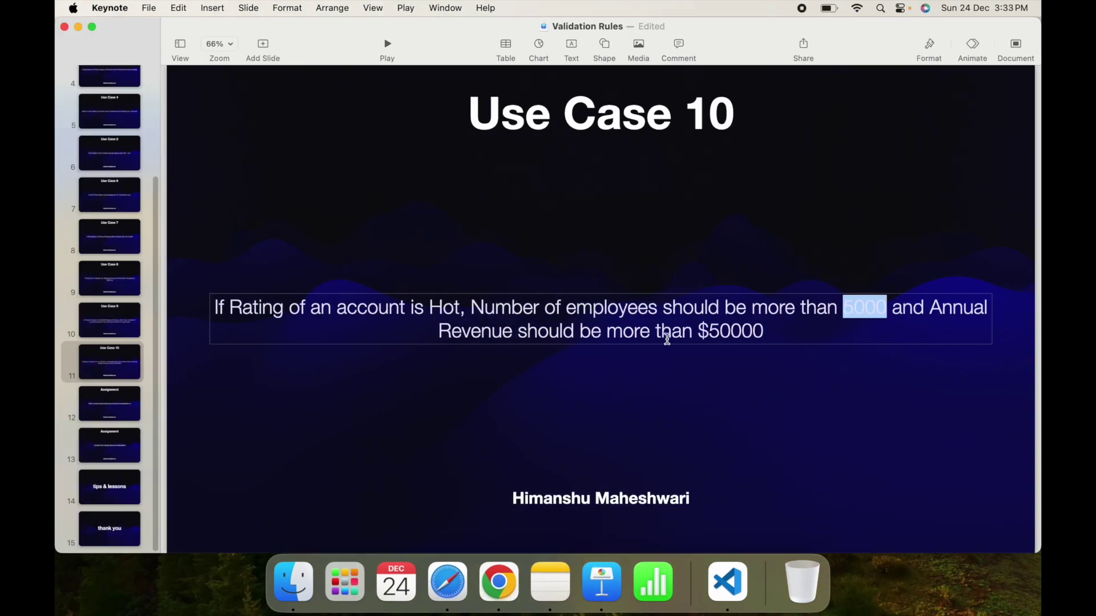
{"action": "left_click_drag", "start_coordinate": [545, 330], "coordinate": [734, 330]}
{"action": "left_click", "coordinate": [737, 330]}
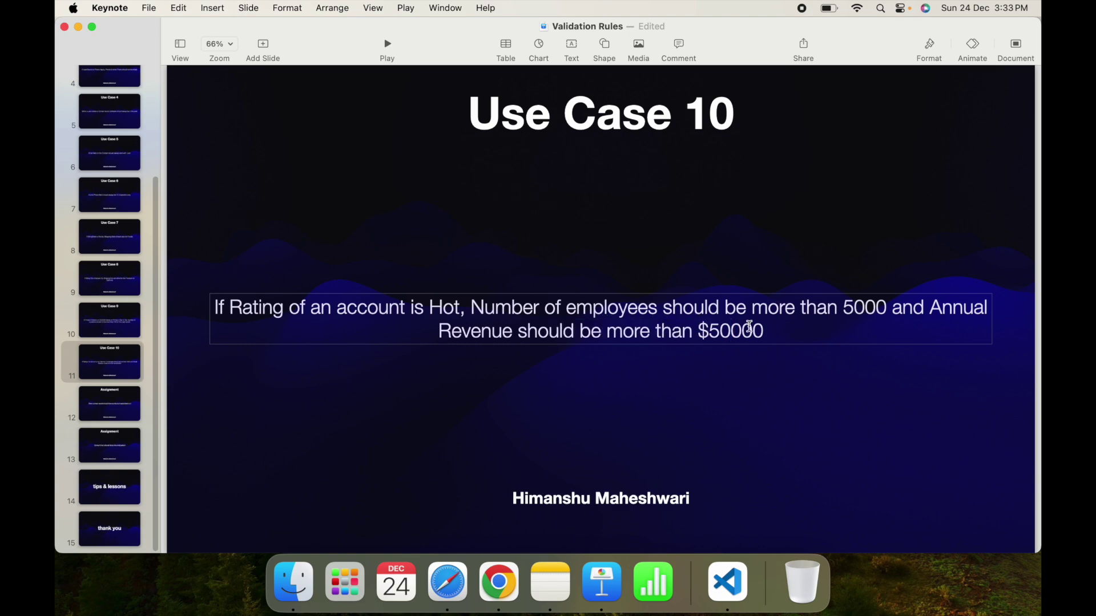
{"action": "key", "text": "ctrl+Right"}
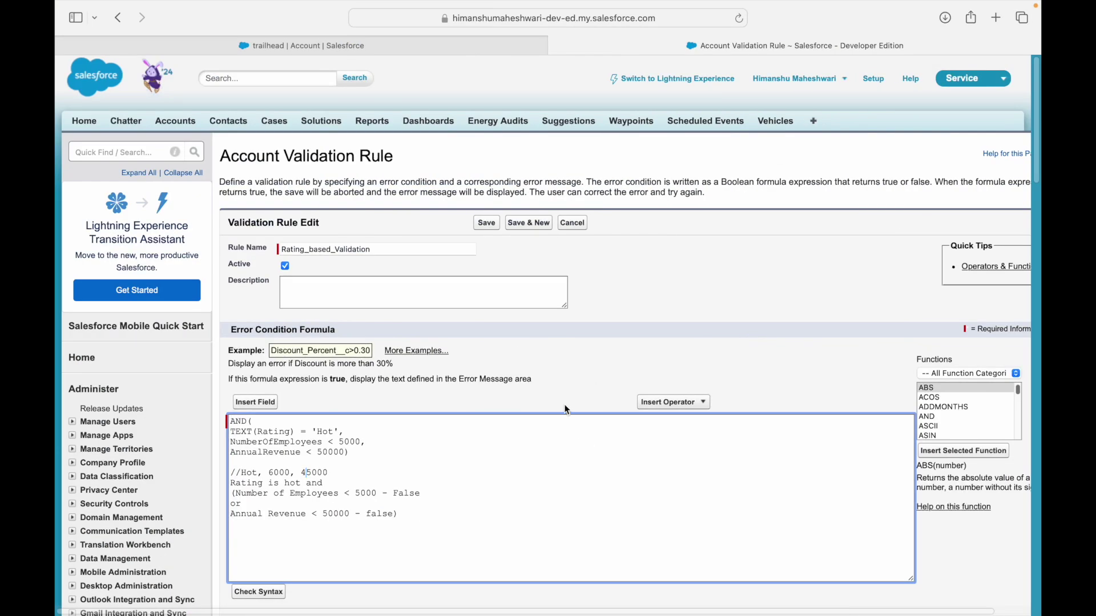
{"action": "left_click_drag", "start_coordinate": [301, 483], "coordinate": [238, 483]}
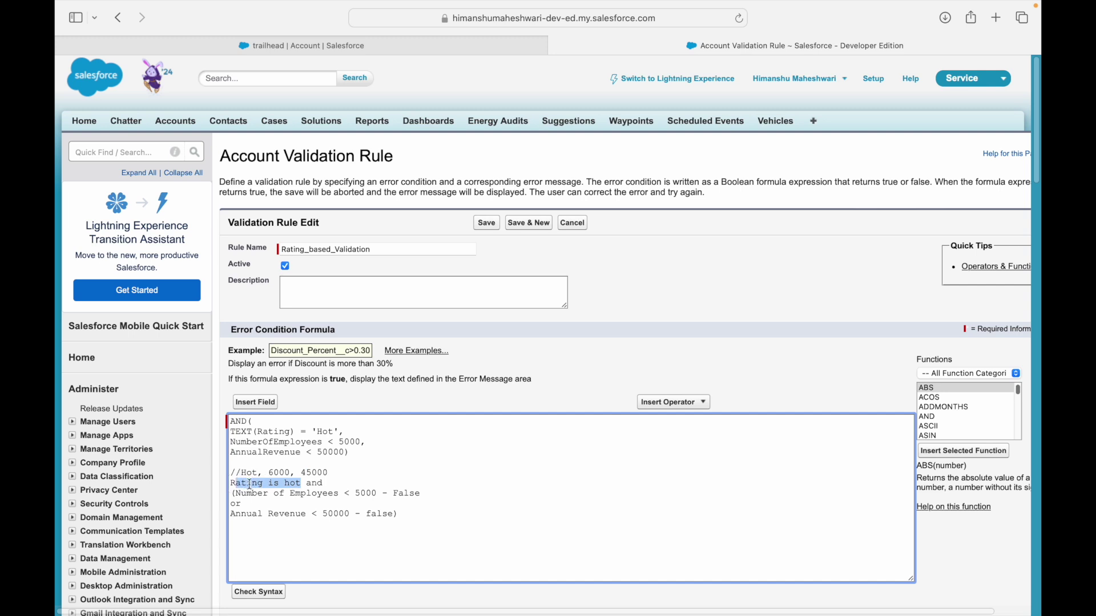
{"action": "left_click", "coordinate": [301, 485]}
{"action": "double_click", "coordinate": [364, 493]}
{"action": "left_click", "coordinate": [364, 494]}
{"action": "left_click", "coordinate": [416, 494]}
{"action": "left_click", "coordinate": [269, 516]}
{"action": "double_click", "coordinate": [334, 514]}
{"action": "left_click", "coordinate": [383, 513]}
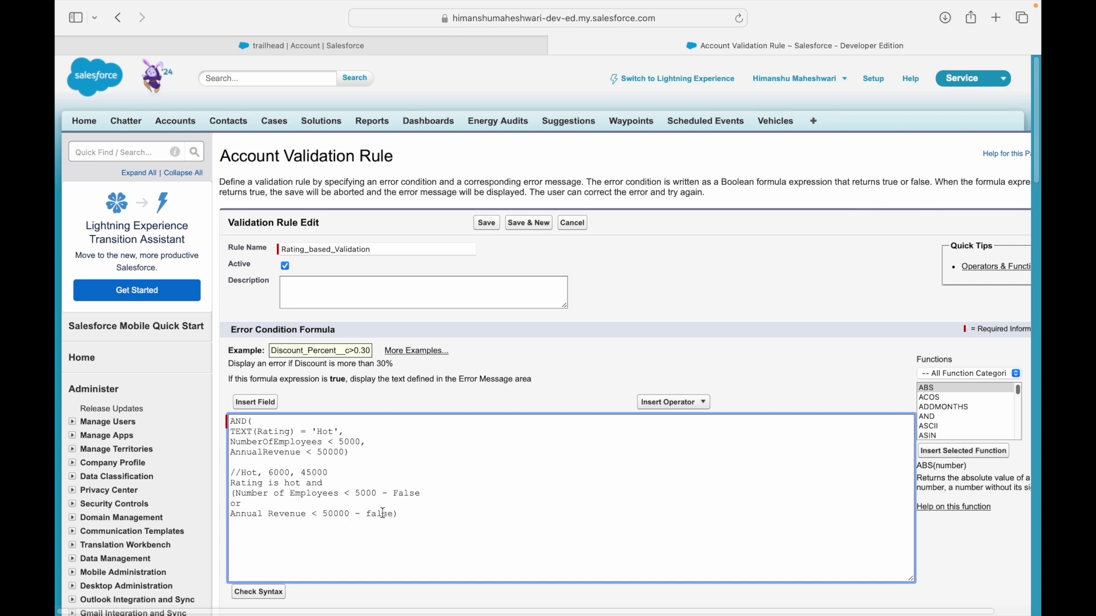
Change the revenue note to true and reduce 'True && (False || True)' to 'True && true'.
{"action": "double_click", "coordinate": [390, 514]}
{"action": "type", "text": "true"}
{"action": "key", "text": "Right"}
{"action": "type", "text": "True && ()"}
{"action": "key", "text": "Left"}
{"action": "type", "text": "False || True"}
{"action": "key", "text": "shift+Left"}
{"action": "key", "text": "shift+Left"}
{"action": "key", "text": "shift+Left"}
{"action": "key", "text": "shift+Left"}
{"action": "key", "text": "shift+Left"}
{"action": "key", "text": "shift+Left"}
{"action": "key", "text": "shift+Left"}
{"action": "key", "text": "shift+Left"}
{"action": "key", "text": "shift+Left"}
{"action": "key", "text": "shift+Left"}
{"action": "key", "text": "shift+Left"}
{"action": "key", "text": "shift+Left"}
{"action": "key", "text": "shift+Left"}
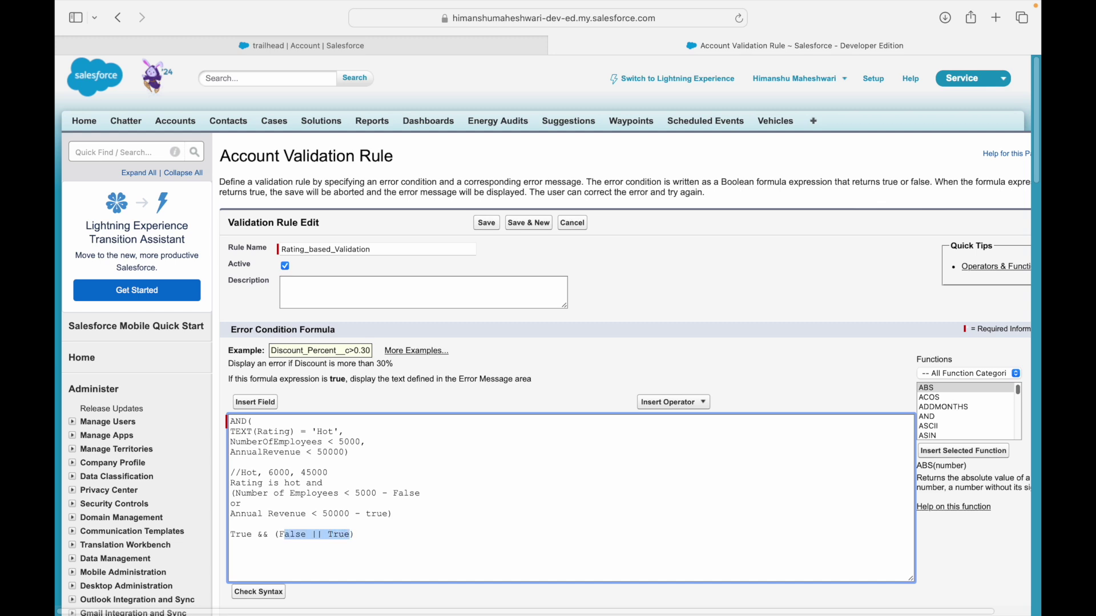
{"action": "type", "text": "true"}
{"action": "key", "text": "Delete"}
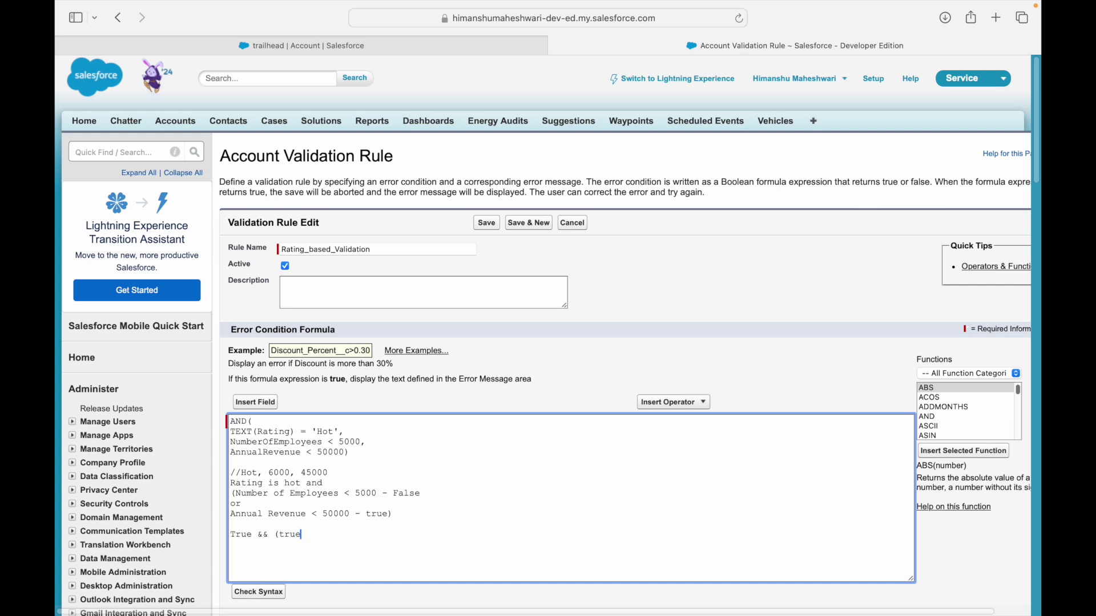
{"action": "left_click", "coordinate": [279, 535]}
{"action": "key", "text": "BackSpace"}
Select all note lines below the AND formula and delete them.
{"action": "key", "text": "Up"}
{"action": "key", "text": "Up"}
{"action": "key", "text": "Up"}
{"action": "key", "text": "Up"}
{"action": "key", "text": "Up"}
{"action": "key", "text": "Up"}
{"action": "key", "text": "Up"}
{"action": "key", "text": "shift+Down"}
{"action": "key", "text": "shift+Down"}
{"action": "key", "text": "shift+Down"}
{"action": "key", "text": "shift+Down"}
{"action": "key", "text": "shift+Down"}
{"action": "key", "text": "shift+Down"}
{"action": "key", "text": "shift+Down"}
{"action": "key", "text": "shift+Down"}
{"action": "key", "text": "BackSpace"}
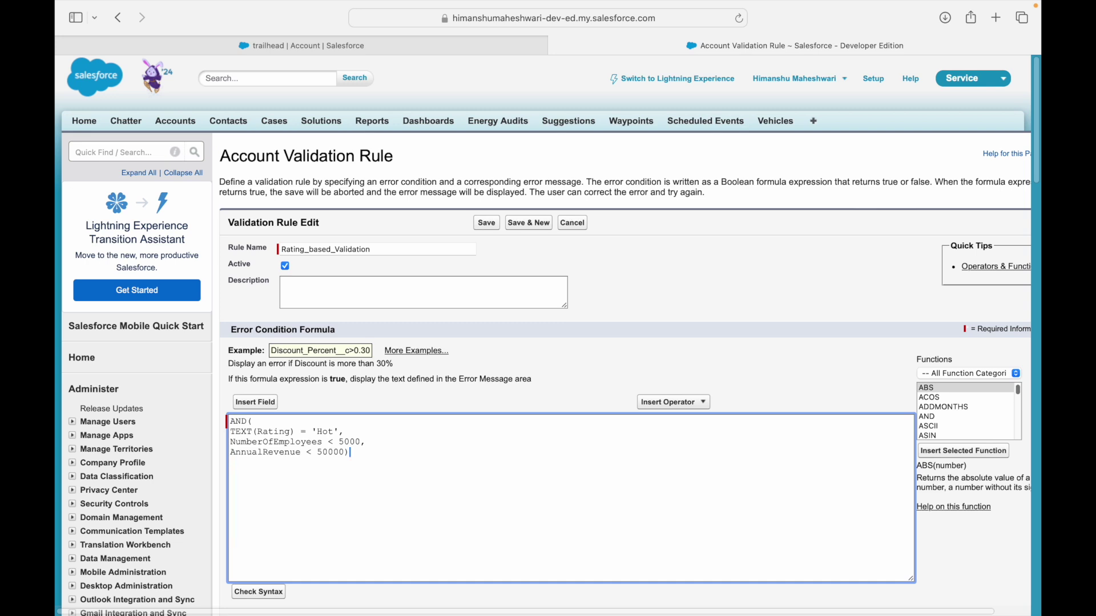
Wrap the NumberOfEmployees and revenue conditions in OR( ... ) inside the AND formula.
{"action": "key", "text": "Return"}
{"action": "type", "text": "OR("}
{"action": "key", "text": "Down"}
{"action": "key", "text": "Down"}
{"action": "key", "text": "Return"}
{"action": "key", "text": "Left"}
{"action": "type", "text": ")"}
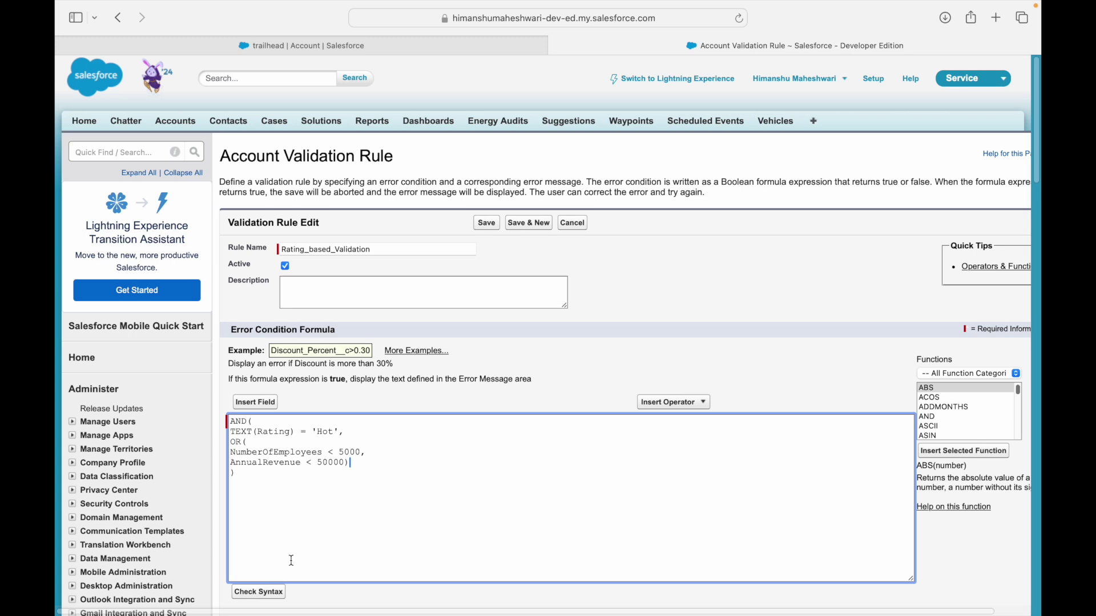
Check the formula syntax, save the rule, and return to the trailhead account record.
{"action": "left_click", "coordinate": [261, 593]}
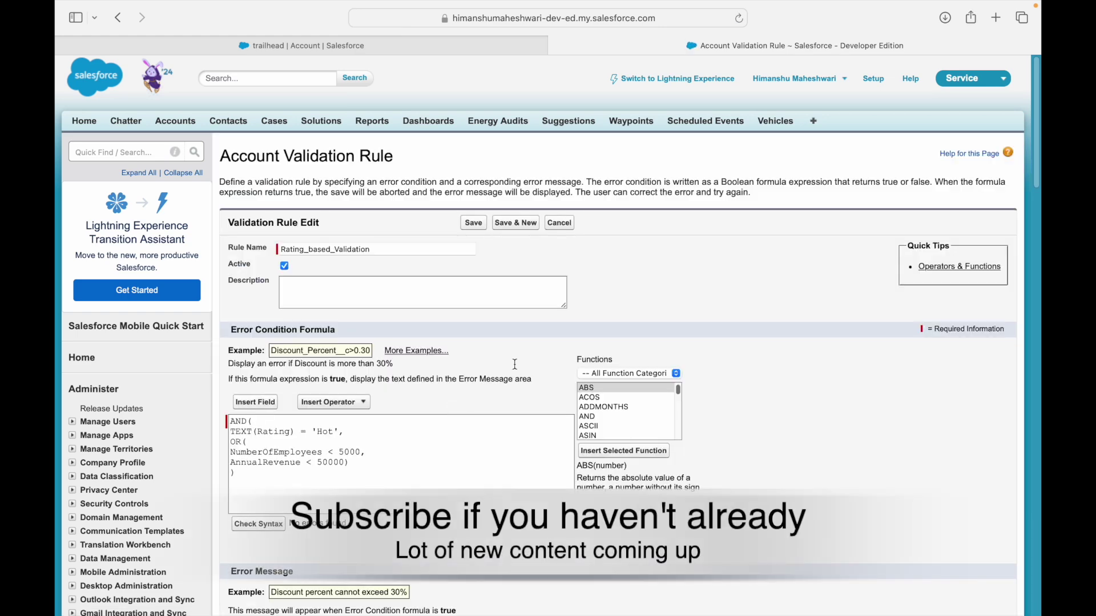
{"action": "scroll", "coordinate": [521, 388], "scroll_direction": "down", "scroll_amount": 5}
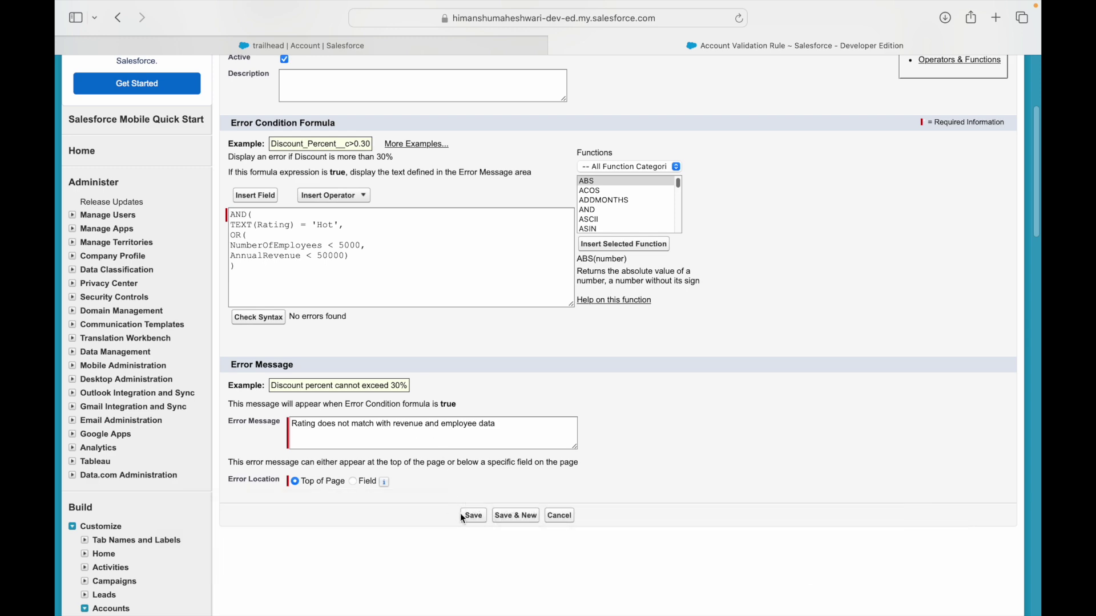
{"action": "left_click", "coordinate": [486, 513]}
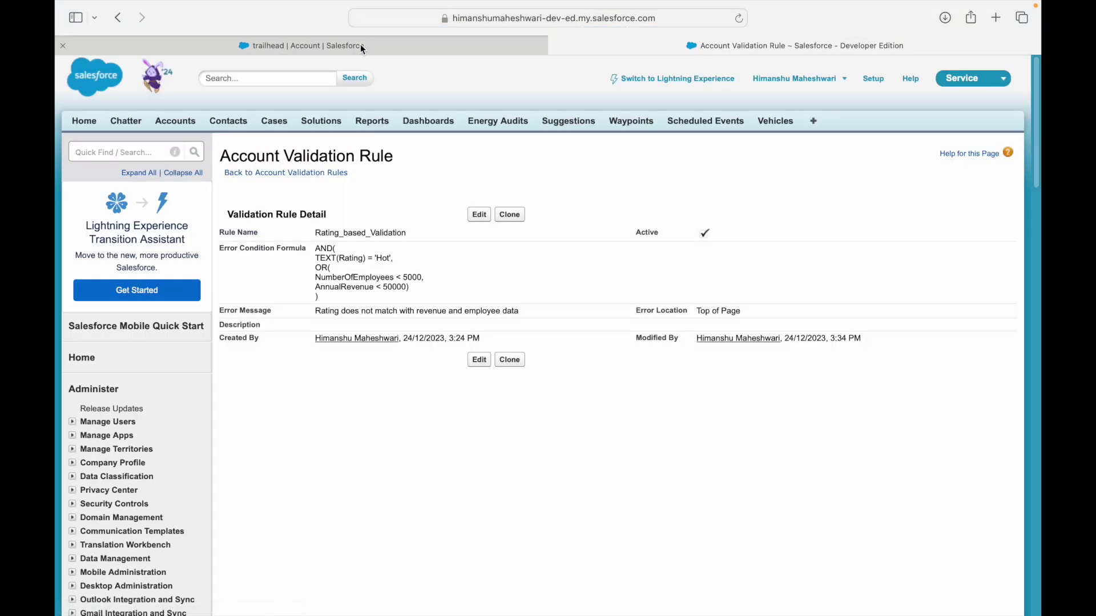
{"action": "left_click", "coordinate": [361, 45]}
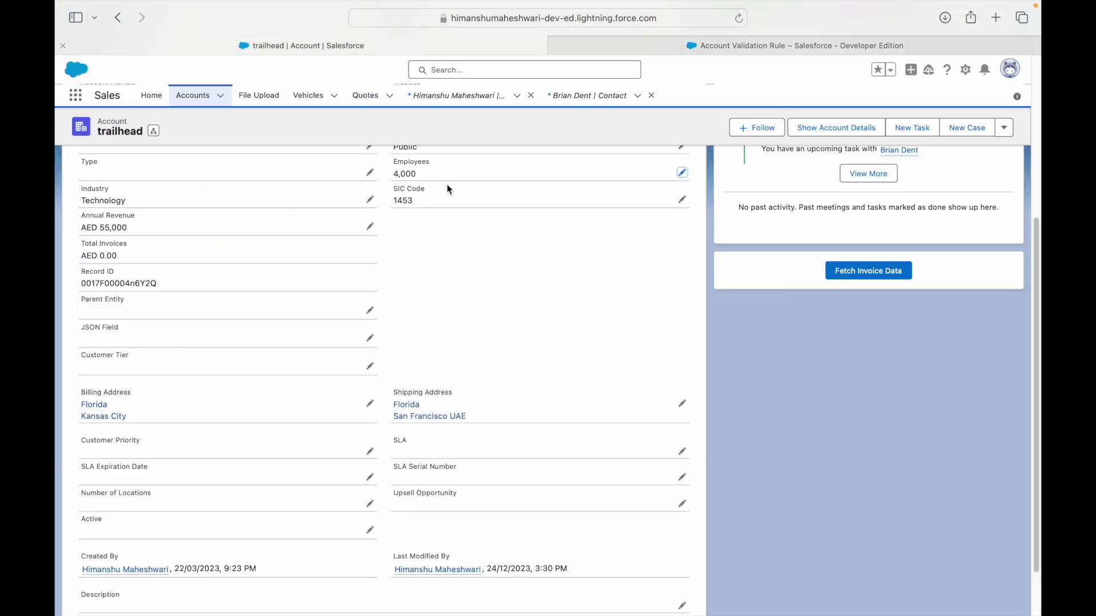
Set the trailhead account's employees to 4500 and save, triggering the validation error.
{"action": "scroll", "coordinate": [542, 350], "scroll_direction": "up", "scroll_amount": 1}
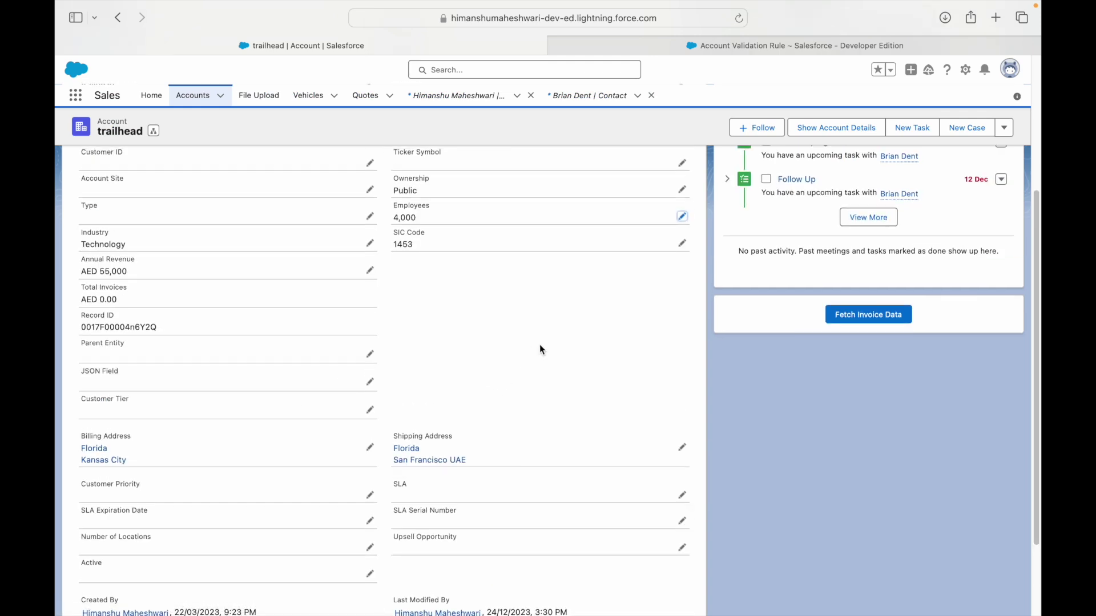
{"action": "left_click", "coordinate": [682, 216]}
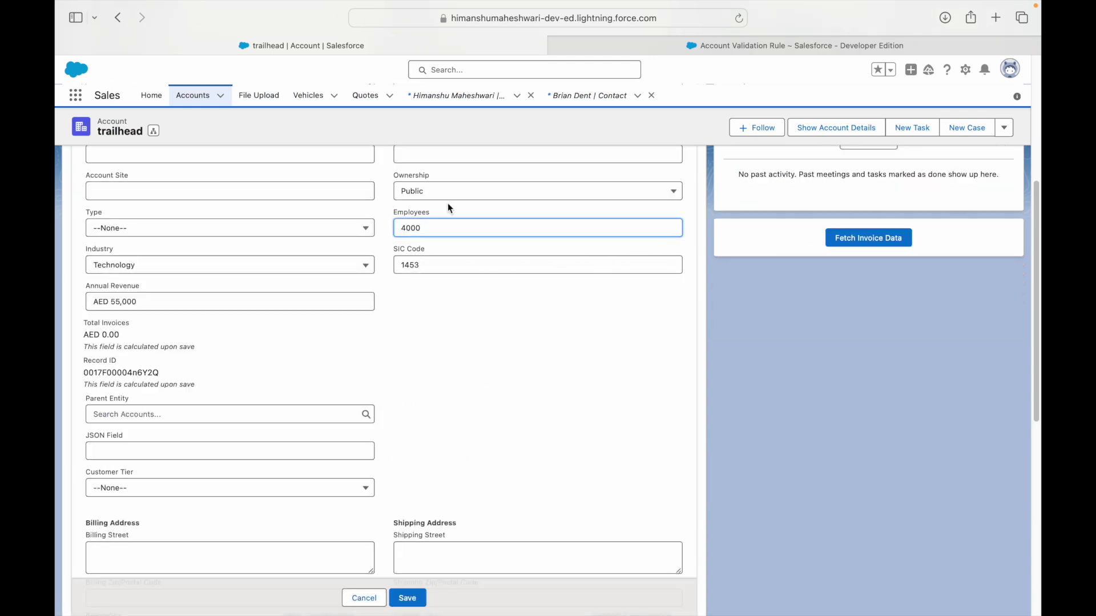
{"action": "key", "text": "BackSpace"}
{"action": "type", "text": "5"}
{"action": "left_click", "coordinate": [468, 328]}
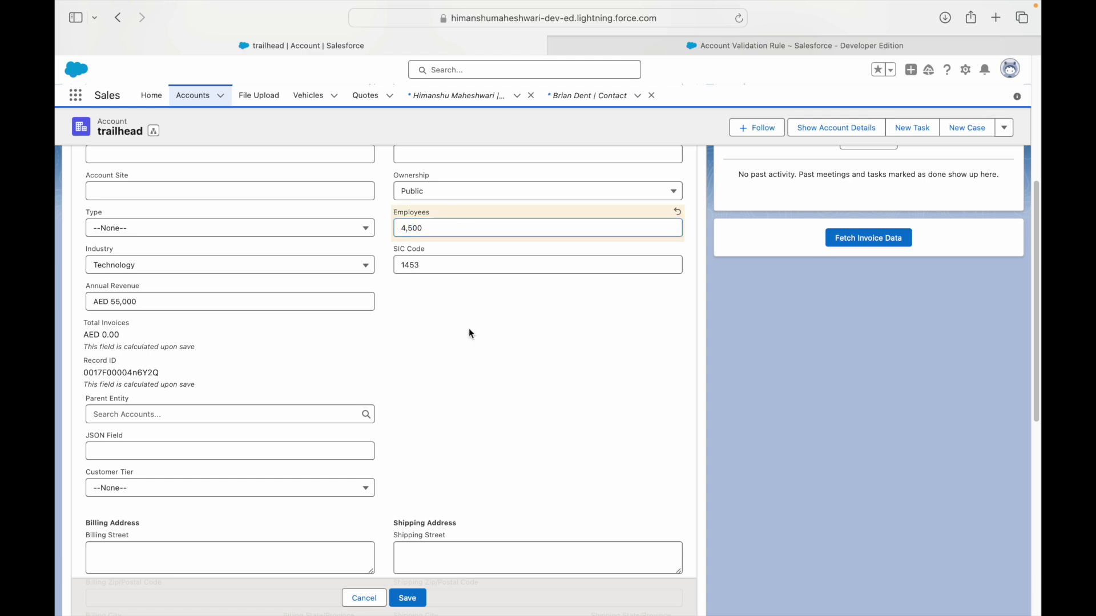
{"action": "scroll", "coordinate": [471, 328], "scroll_direction": "up", "scroll_amount": 4}
{"action": "scroll", "coordinate": [436, 379], "scroll_direction": "down", "scroll_amount": 2}
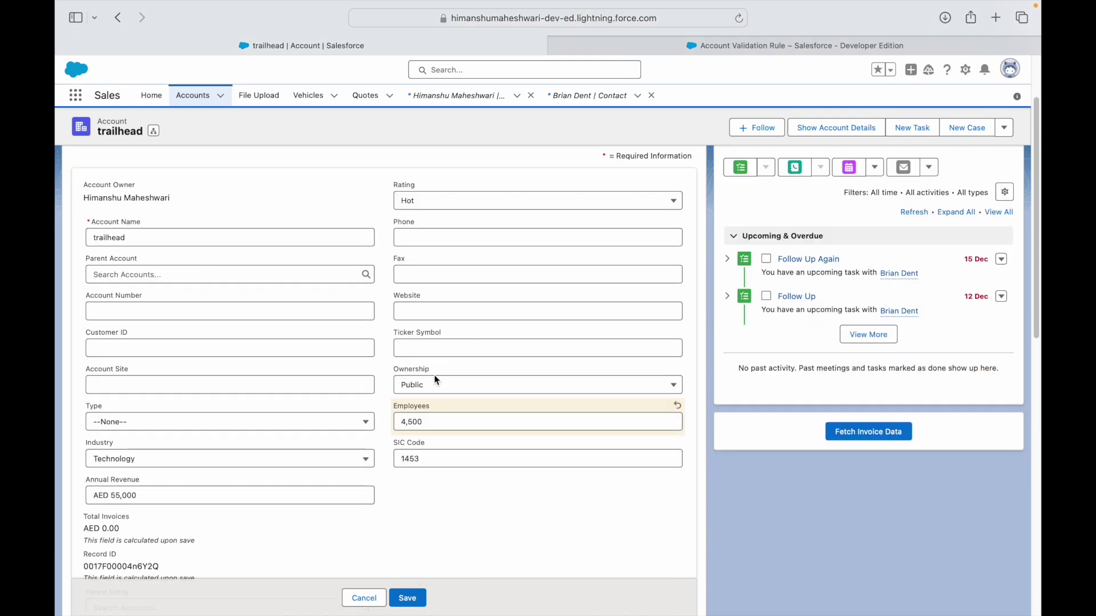
{"action": "left_click", "coordinate": [101, 496]}
{"action": "left_click", "coordinate": [471, 502]}
{"action": "left_click", "coordinate": [412, 599]}
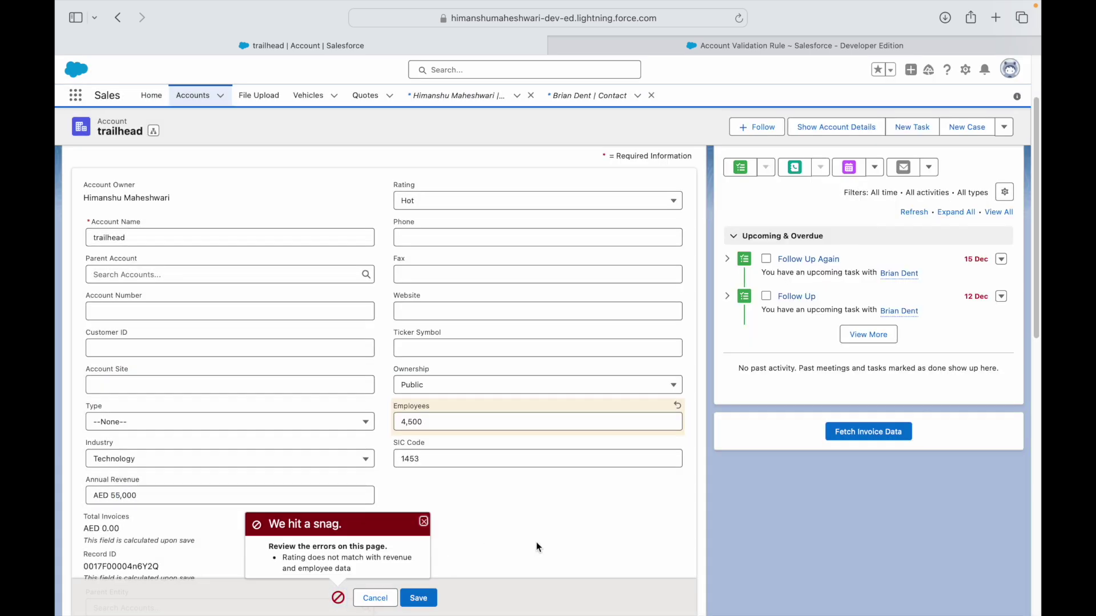
Change employees to 5100, save successfully, and view the Account Validation Rule details.
{"action": "left_click", "coordinate": [454, 421]}
{"action": "left_click", "coordinate": [237, 491]}
{"action": "left_click", "coordinate": [447, 420]}
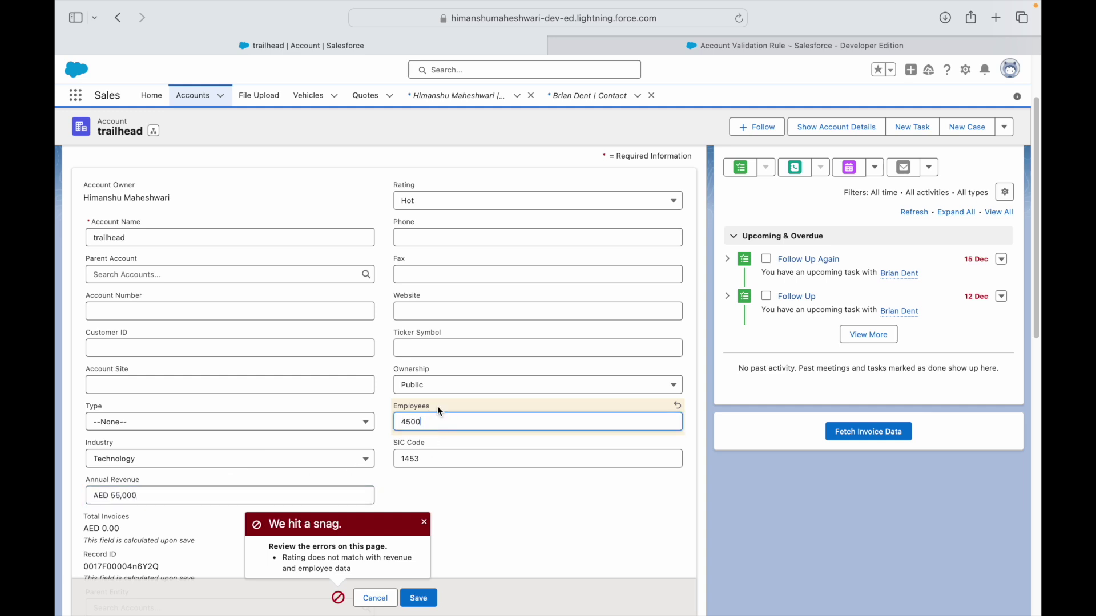
{"action": "key", "text": "BackSpace"}
{"action": "key", "text": "BackSpace"}
{"action": "type", "text": "51"}
{"action": "left_click", "coordinate": [470, 490]}
{"action": "left_click", "coordinate": [418, 597]}
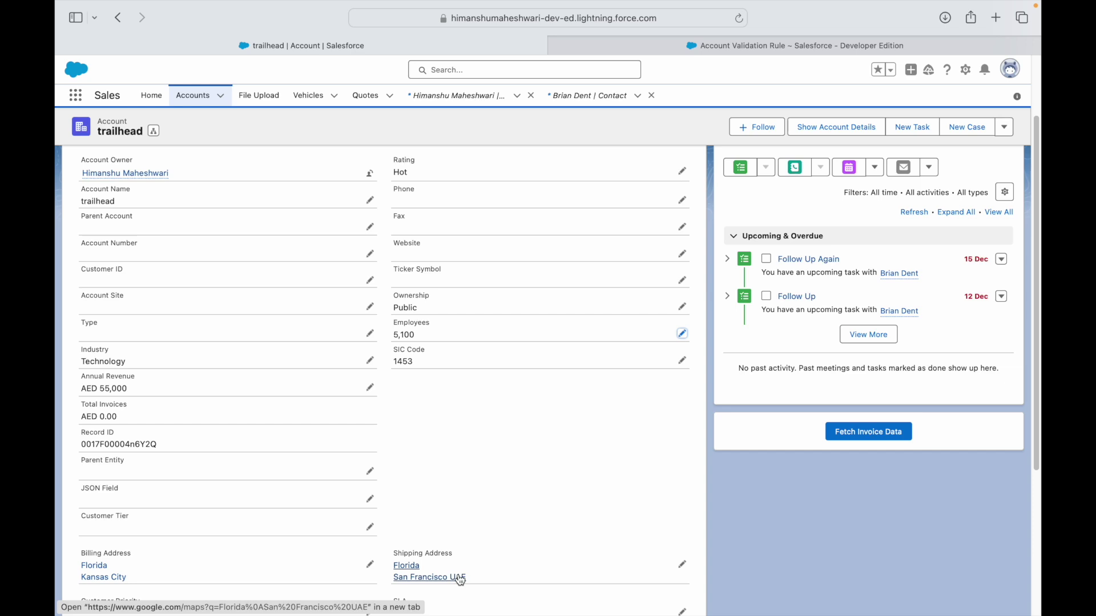
{"action": "left_click", "coordinate": [794, 50]}
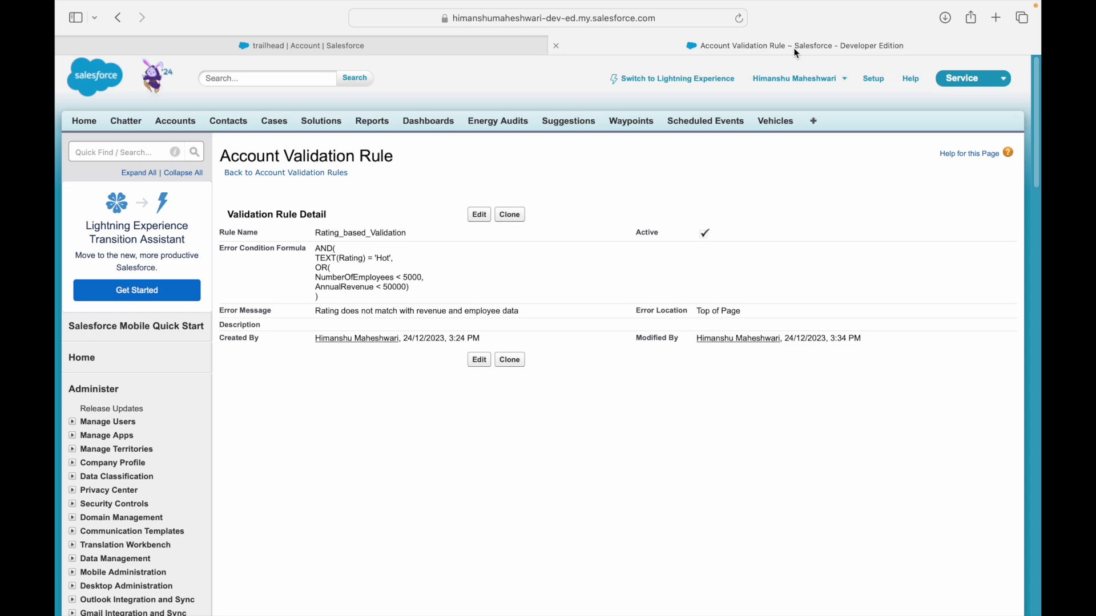
Show the Use Case 10 slide and select words in its 5000-employees, $50000-revenue requirement.
{"action": "key", "text": "super+Tab"}
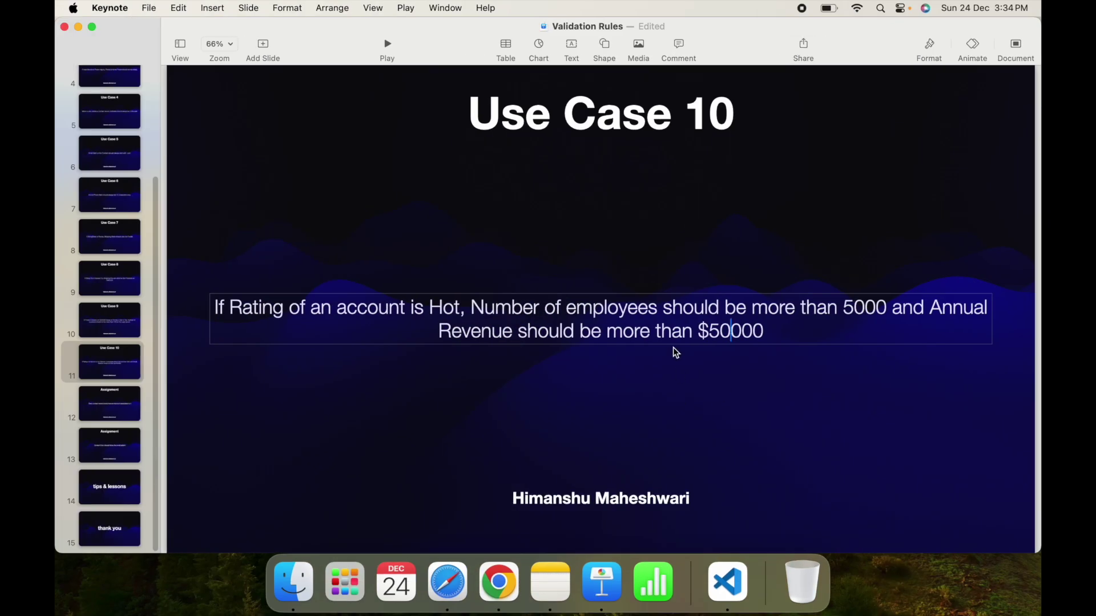
{"action": "triple_click", "coordinate": [668, 335]}
{"action": "left_click", "coordinate": [648, 360]}
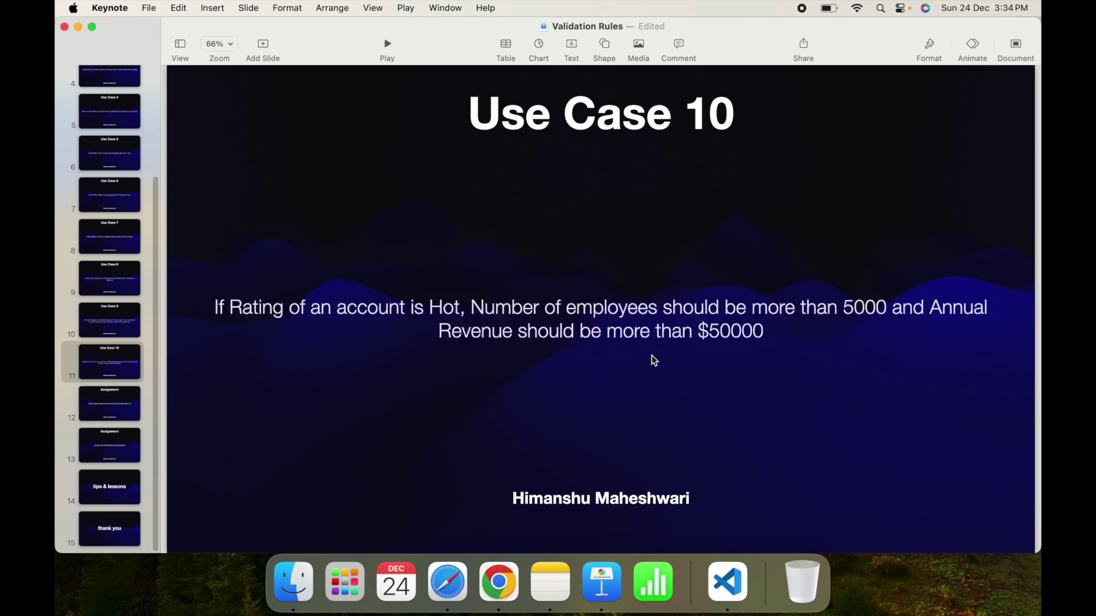
{"action": "double_click", "coordinate": [628, 332]}
{"action": "double_click", "coordinate": [900, 311]}
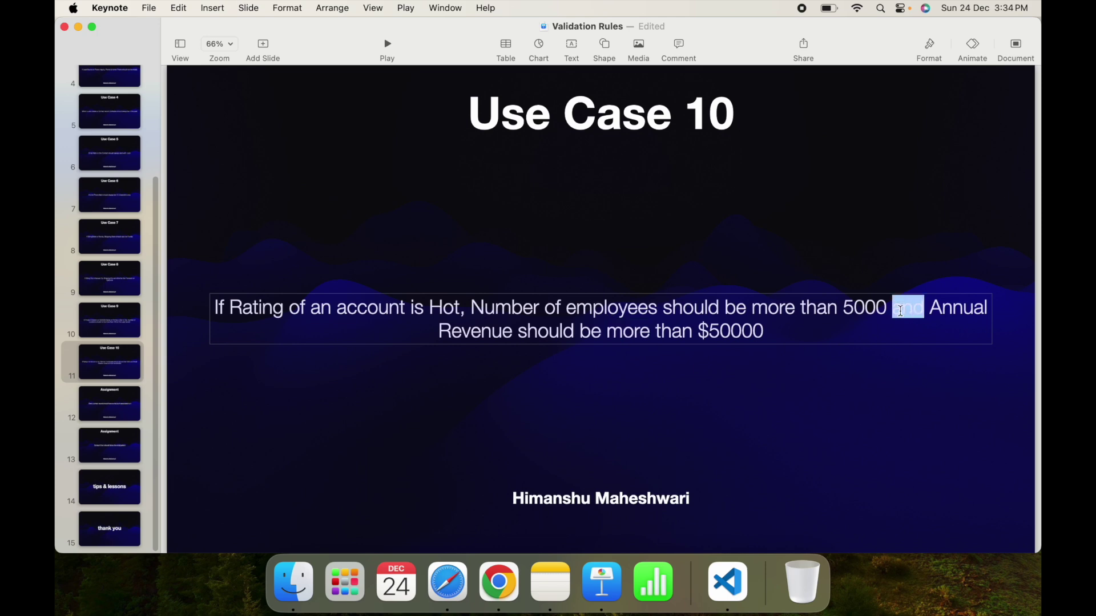
{"action": "double_click", "coordinate": [907, 312]}
{"action": "left_click", "coordinate": [849, 396]}
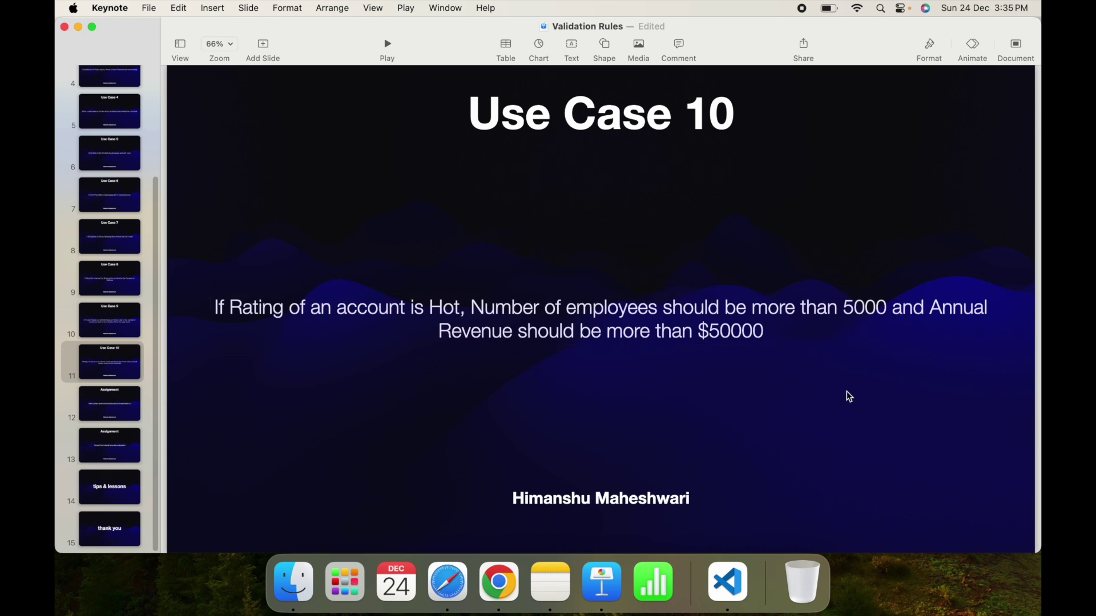
{"action": "left_click", "coordinate": [643, 338]}
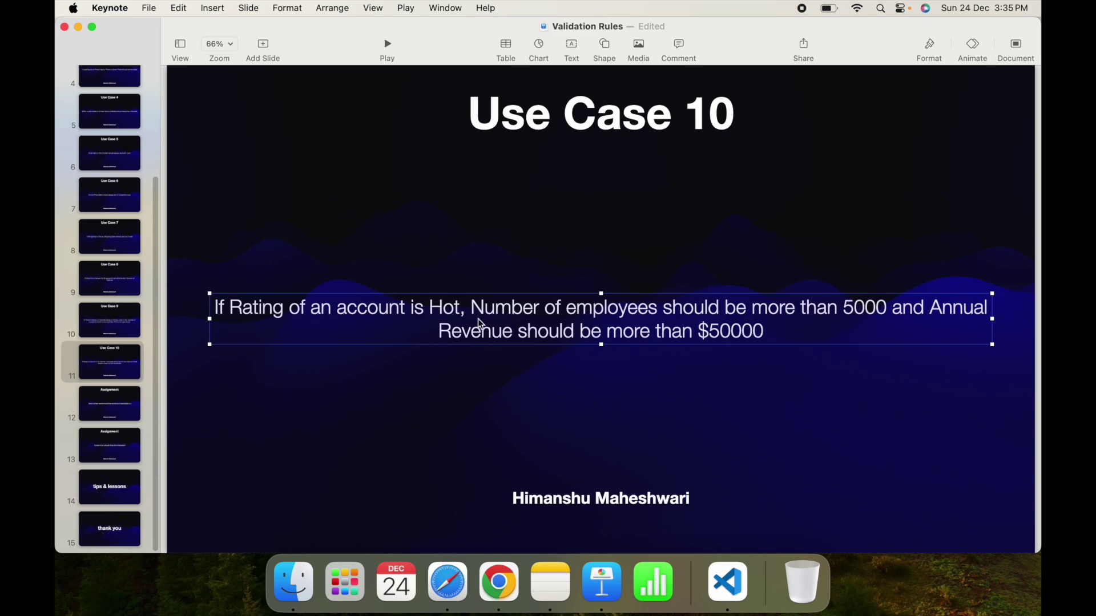
{"action": "left_click", "coordinate": [578, 324]}
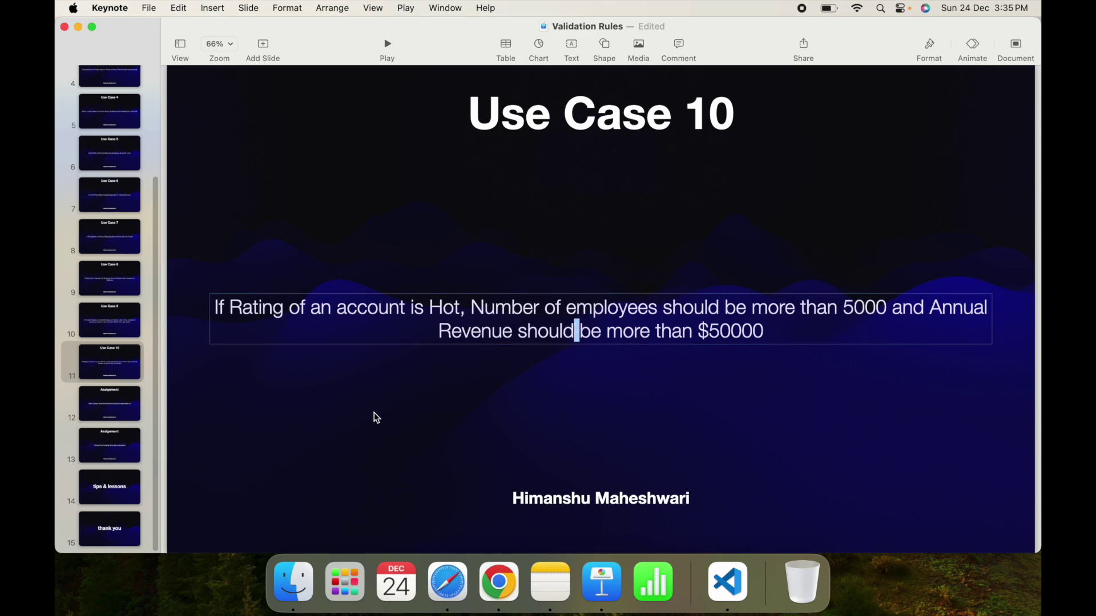